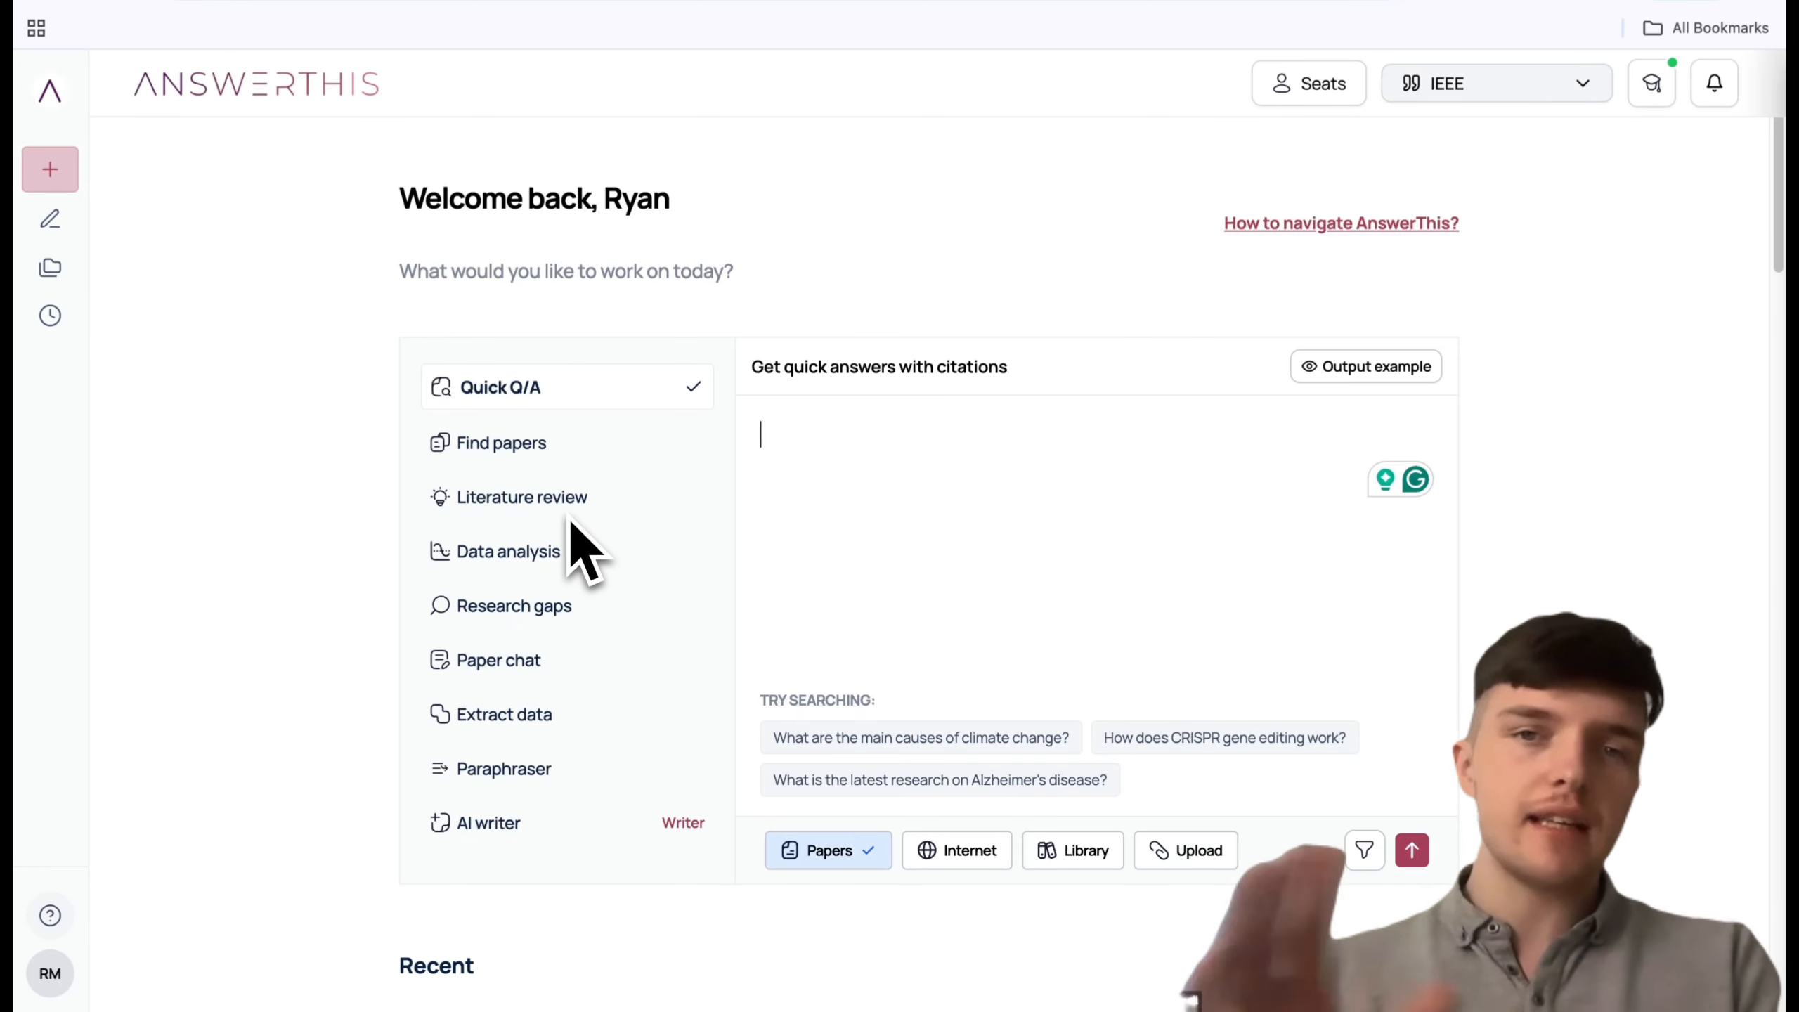
Step: Look at the Find papers mode and its search filters, and switch to the Literature review mode
left_click(563, 451)
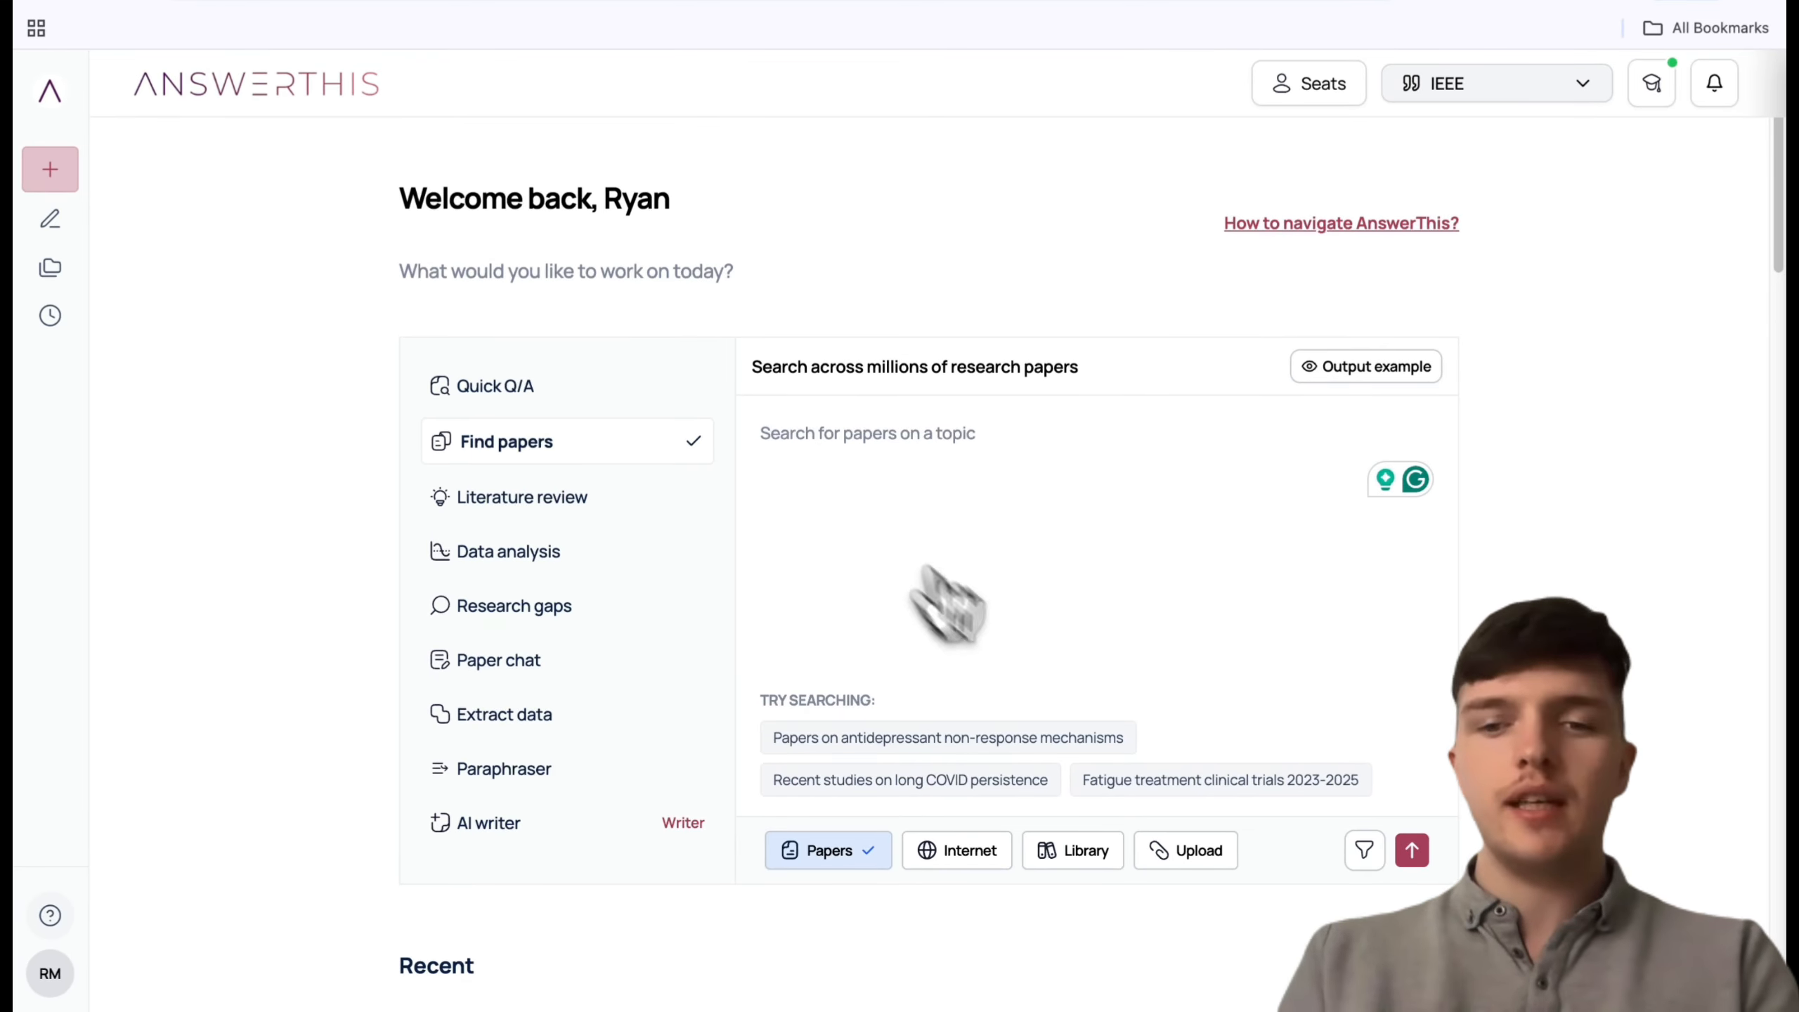
left_click(1363, 850)
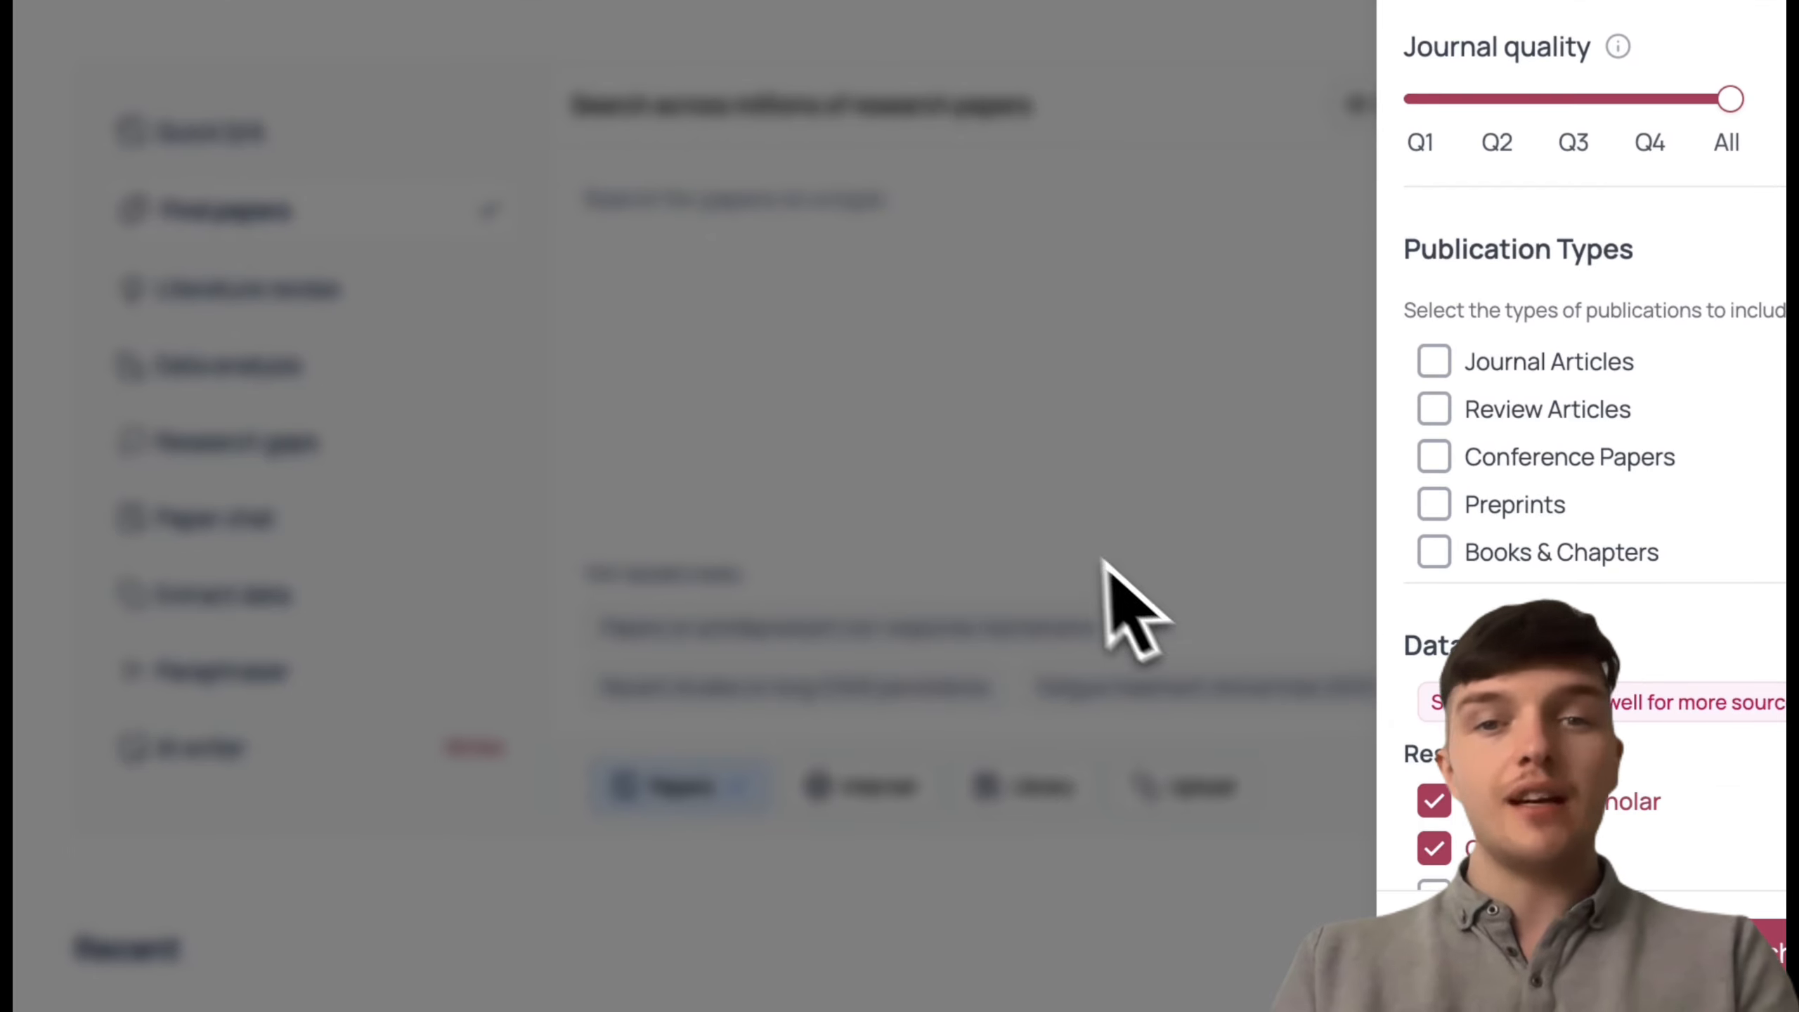
left_click(1101, 592)
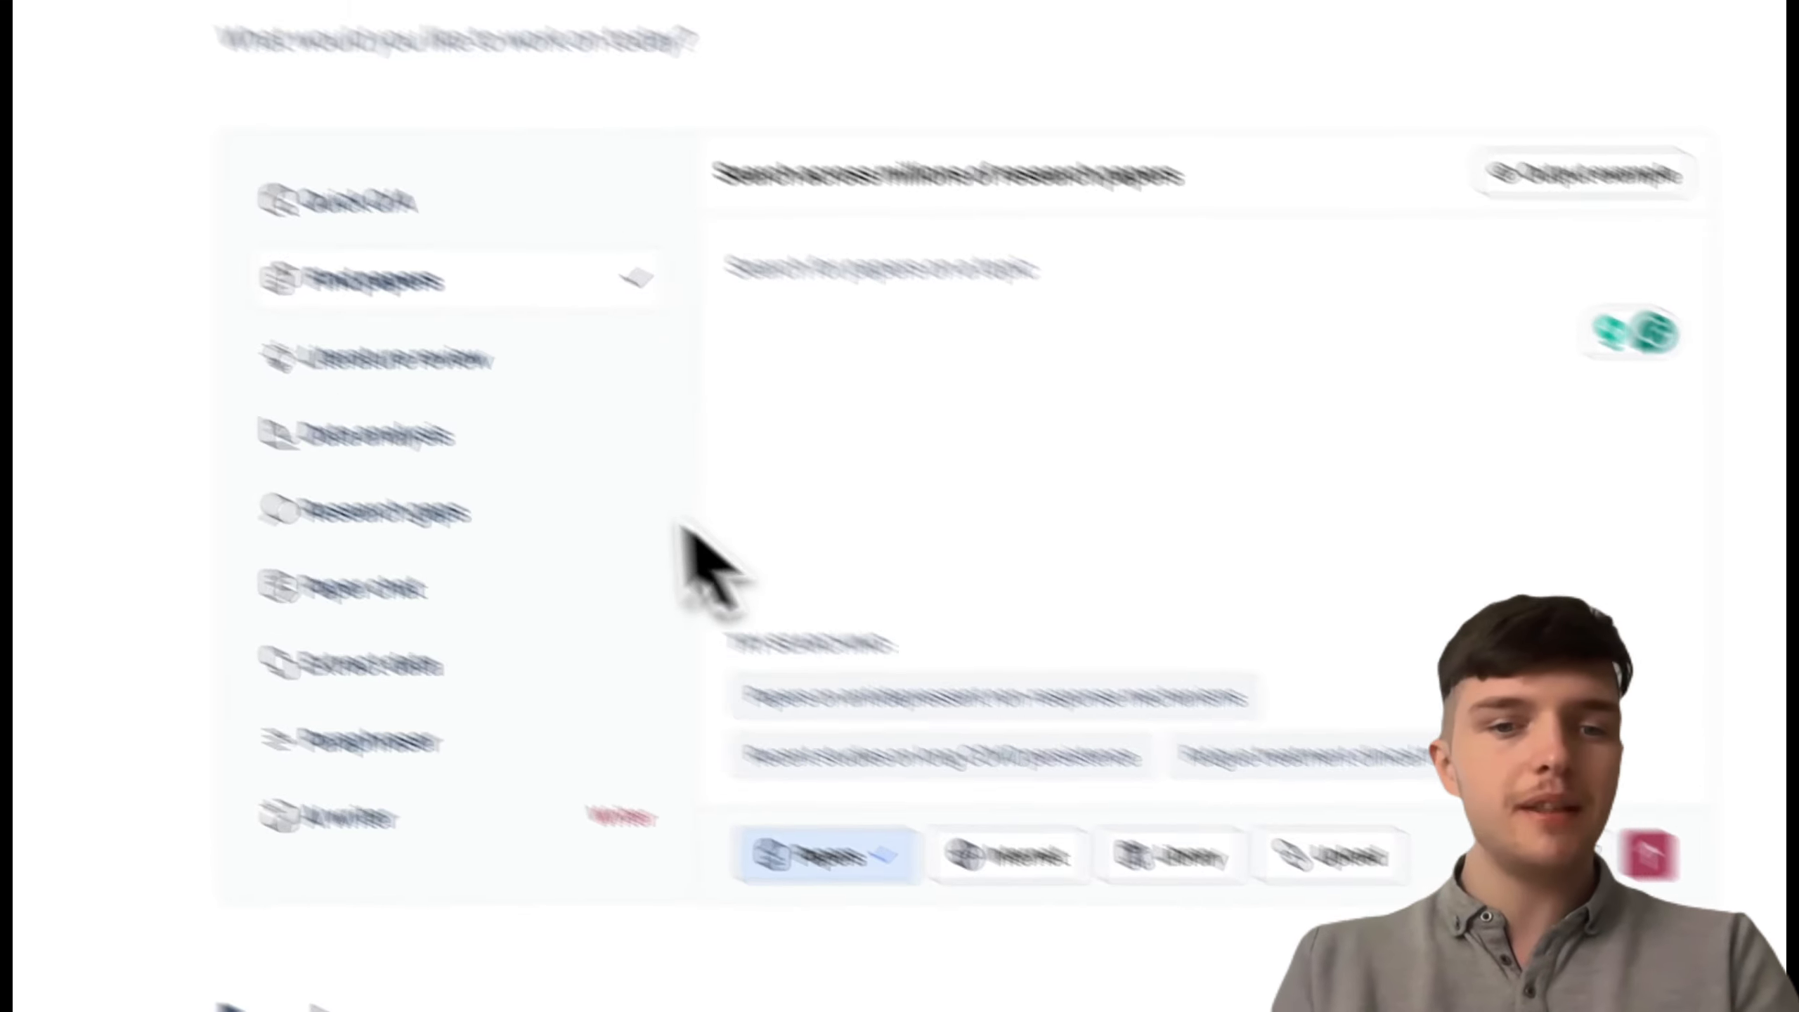
left_click(313, 293)
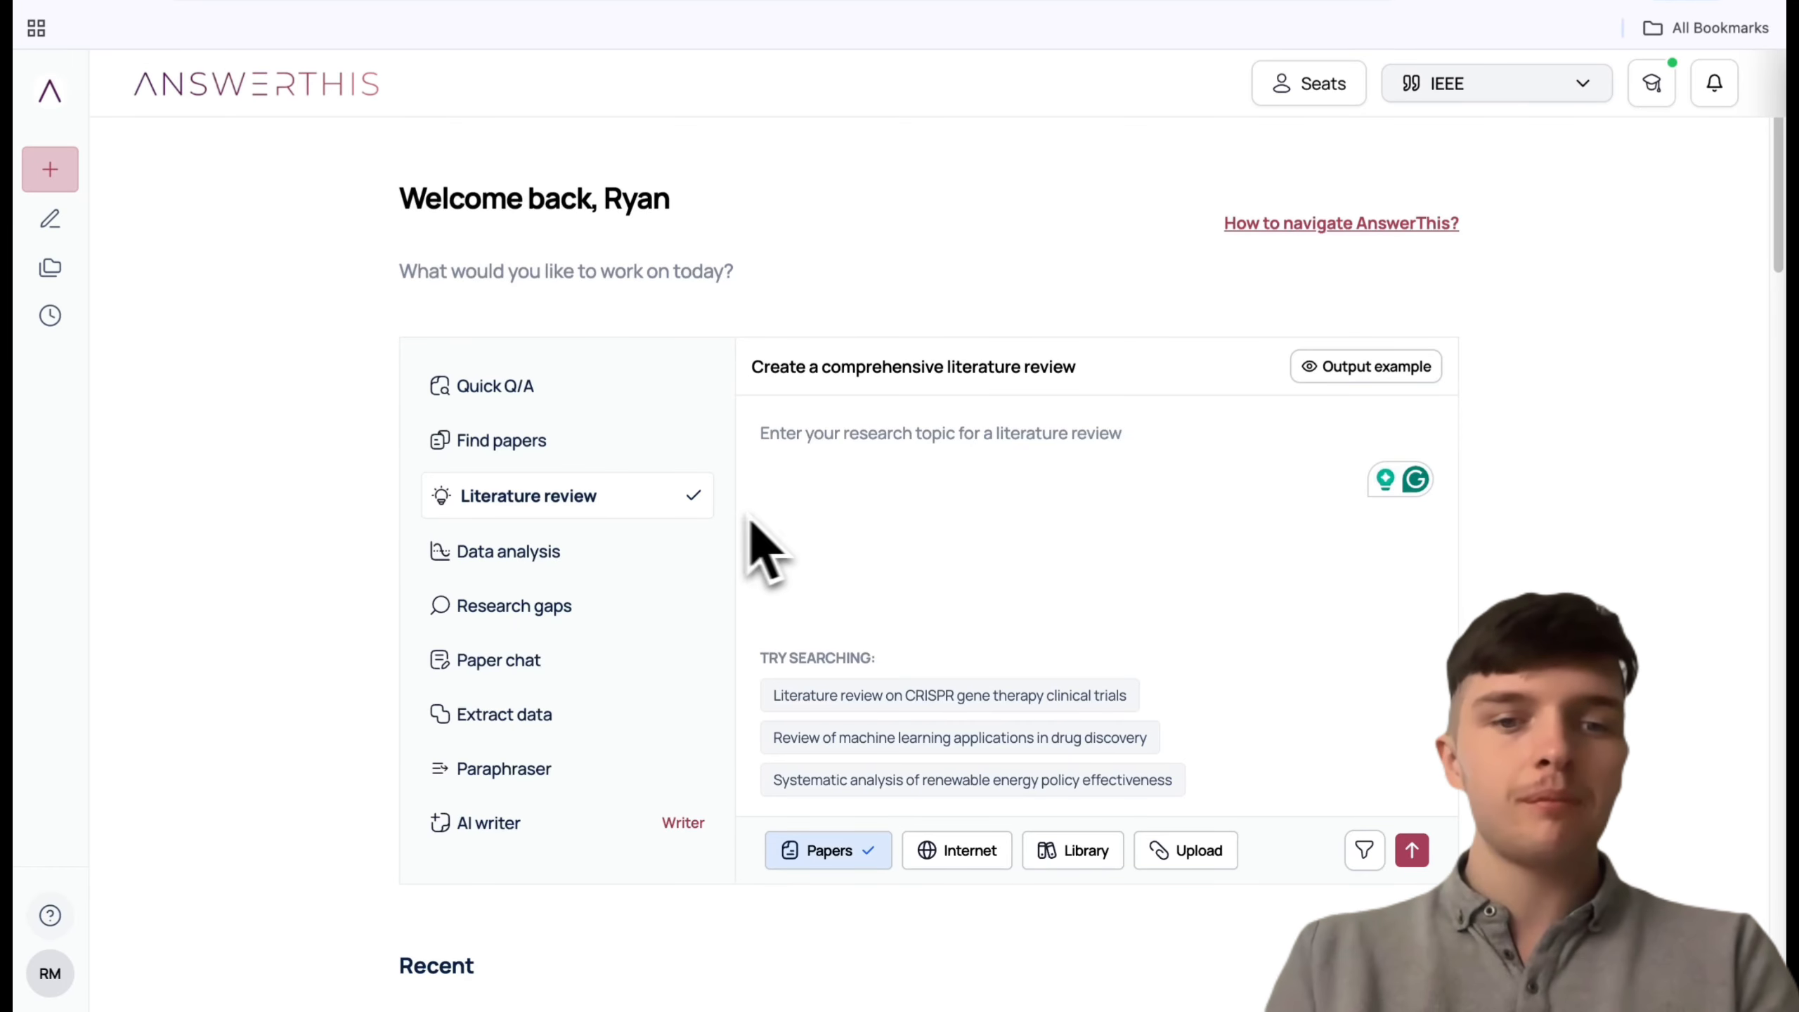
Step: Look at the Data analysis mode with its file upload and filter options
left_click(609, 551)
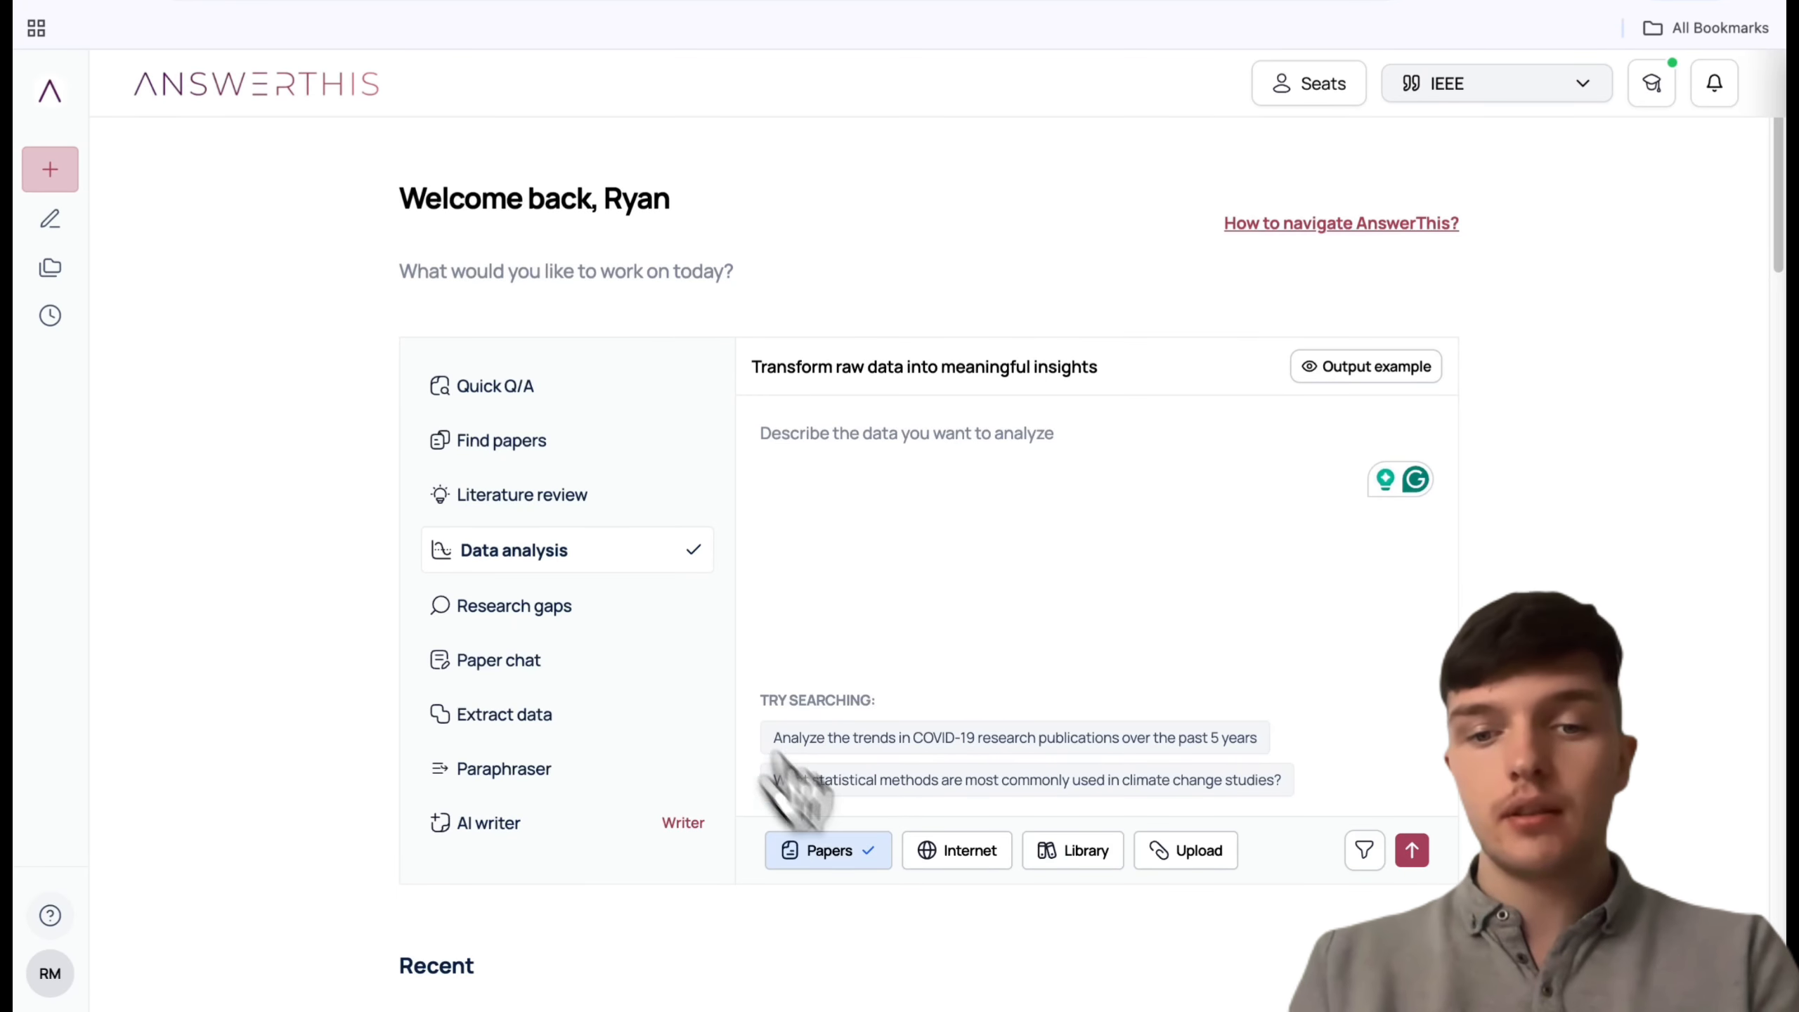
left_click(1185, 850)
left_click(928, 757)
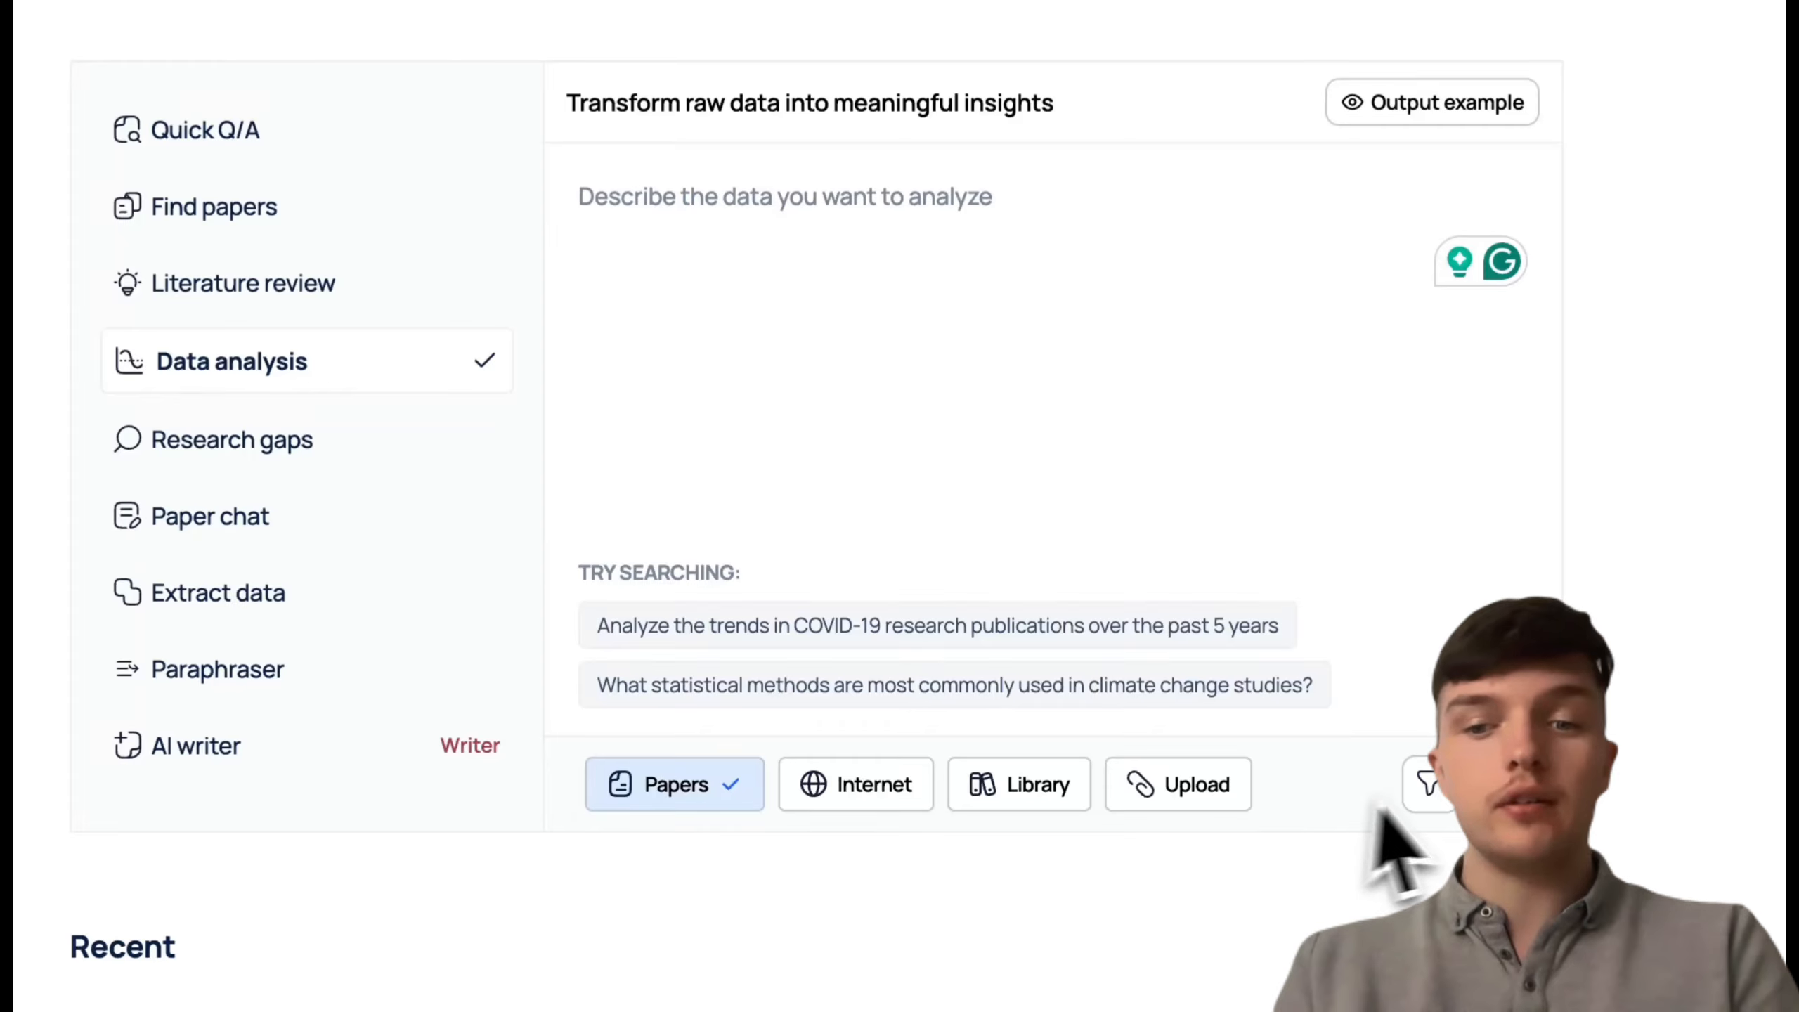
left_click(1430, 794)
left_click(1247, 680)
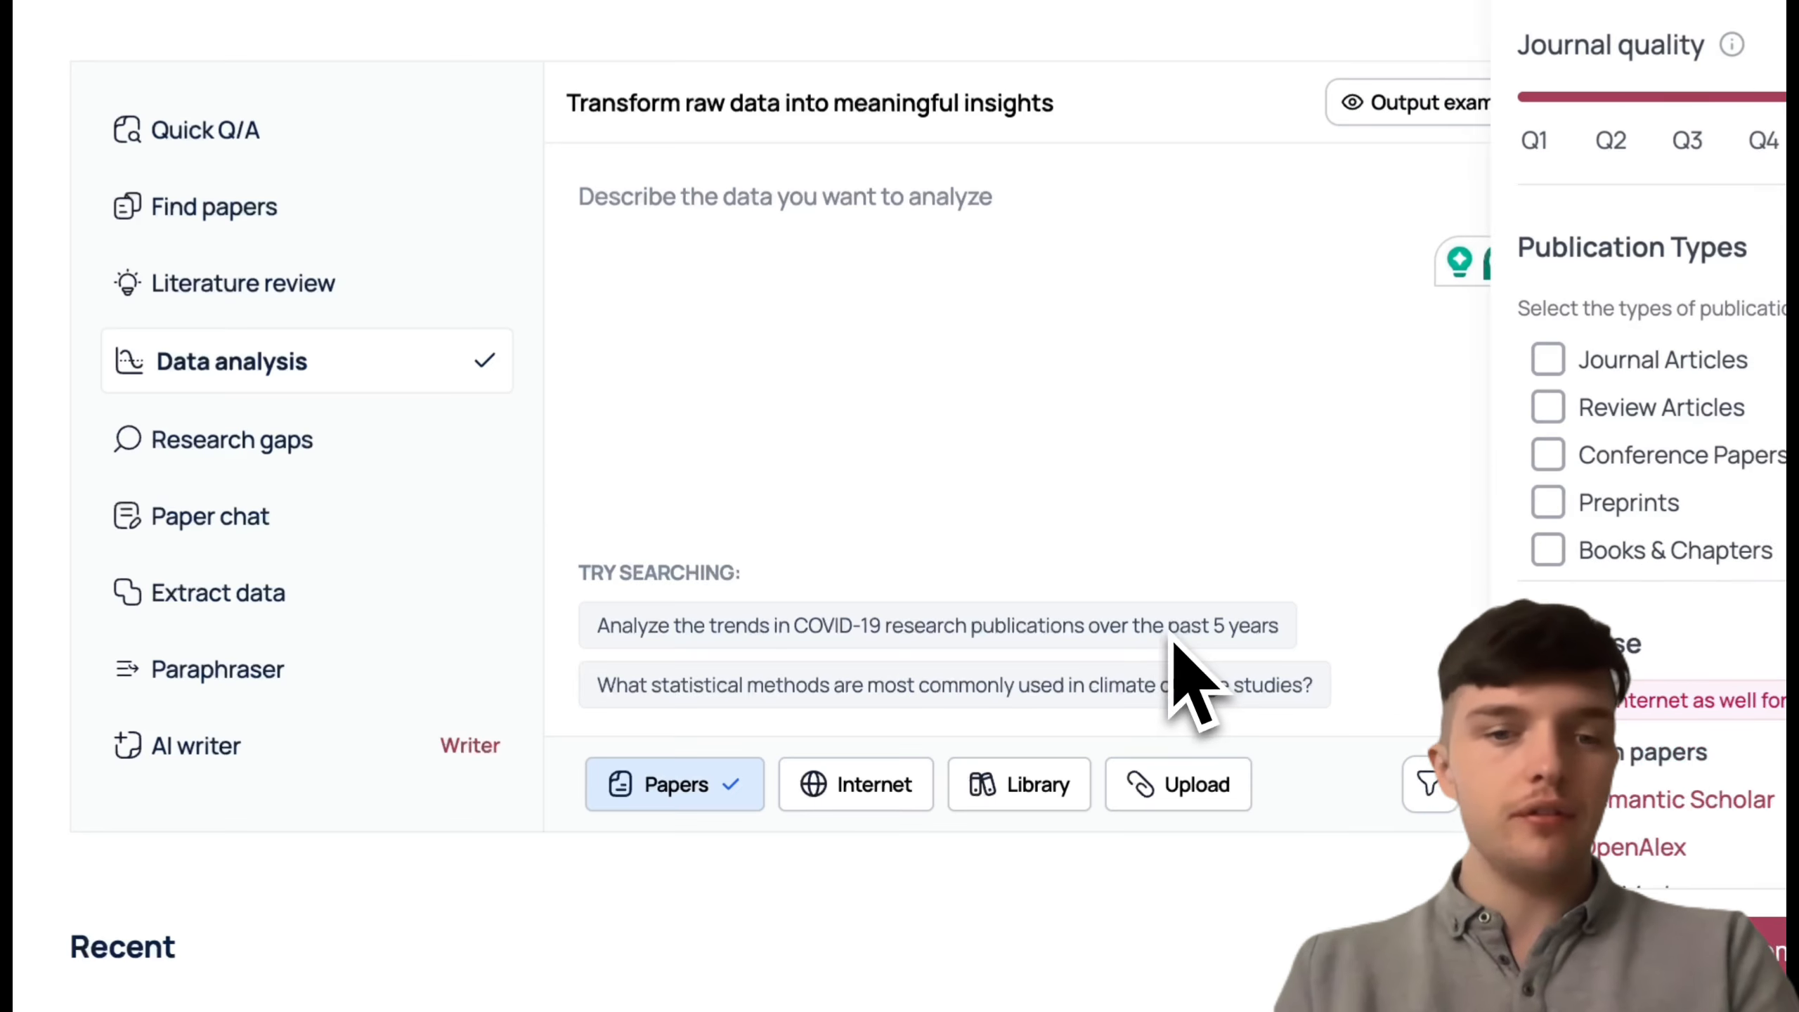
Step: Look through the Research gaps, Paper chat, Extract data, Paraphraser and AI writer modes
left_click(421, 446)
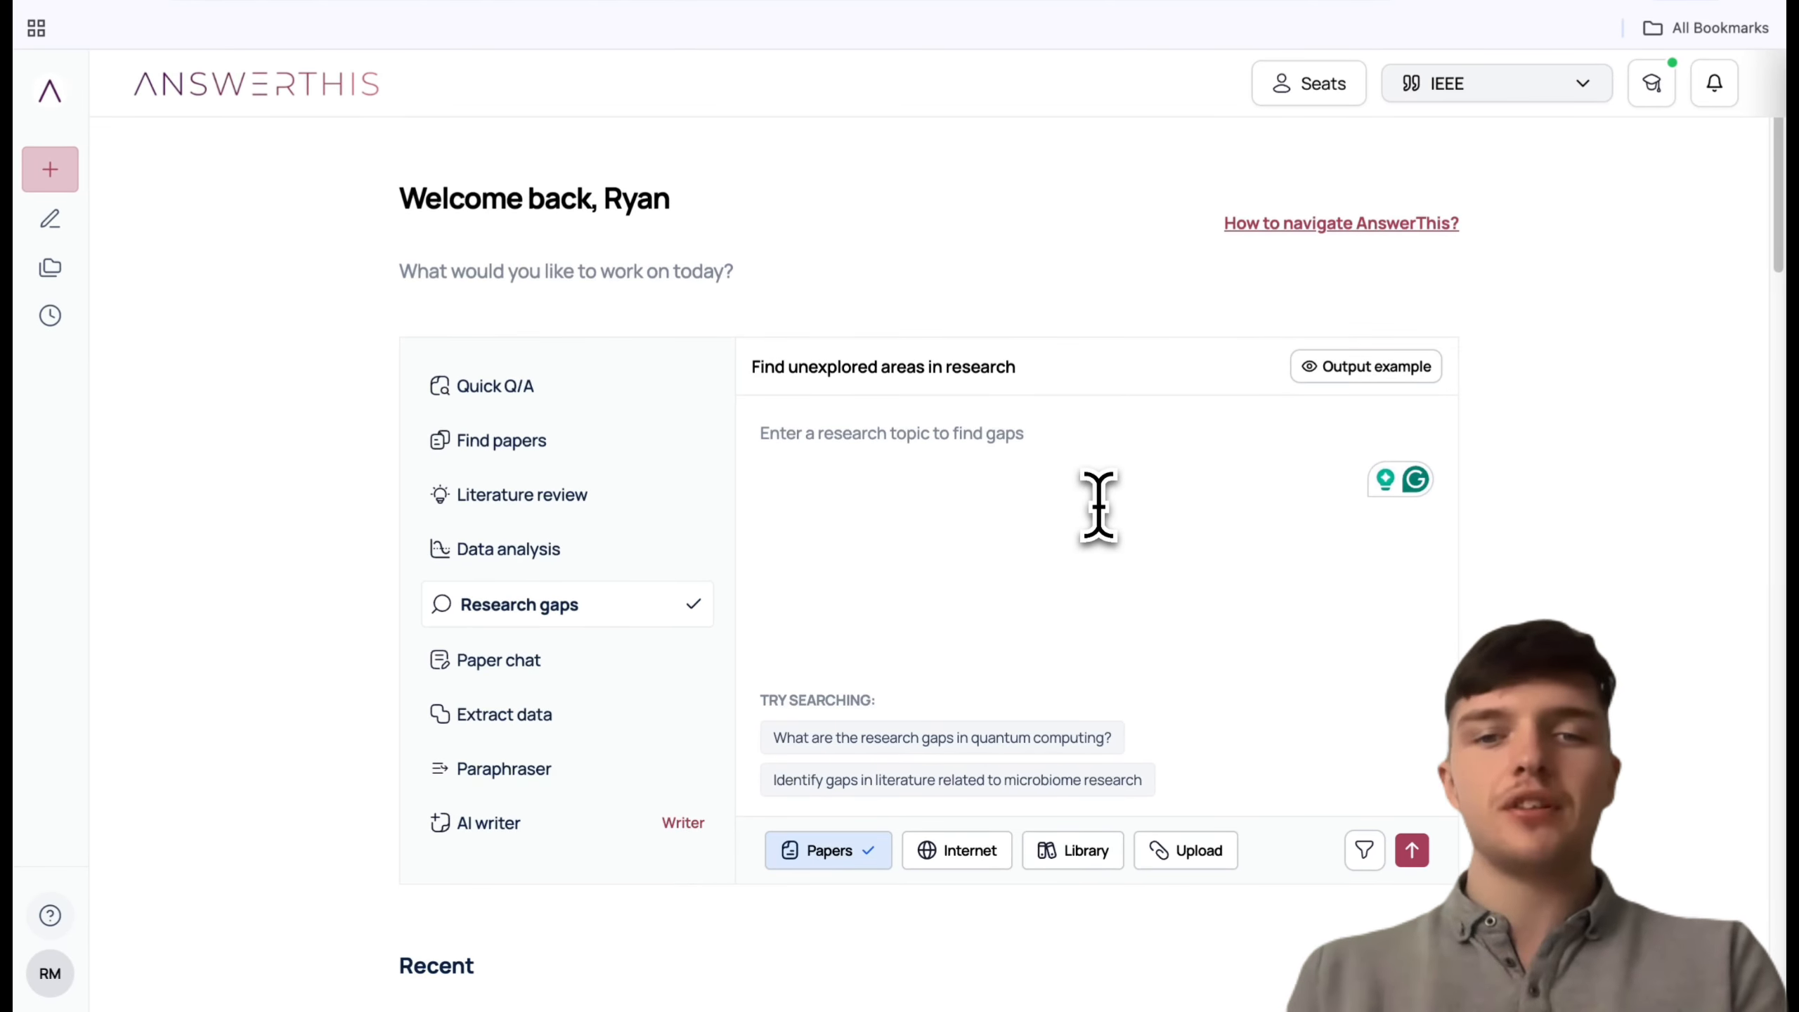
left_click(1065, 496)
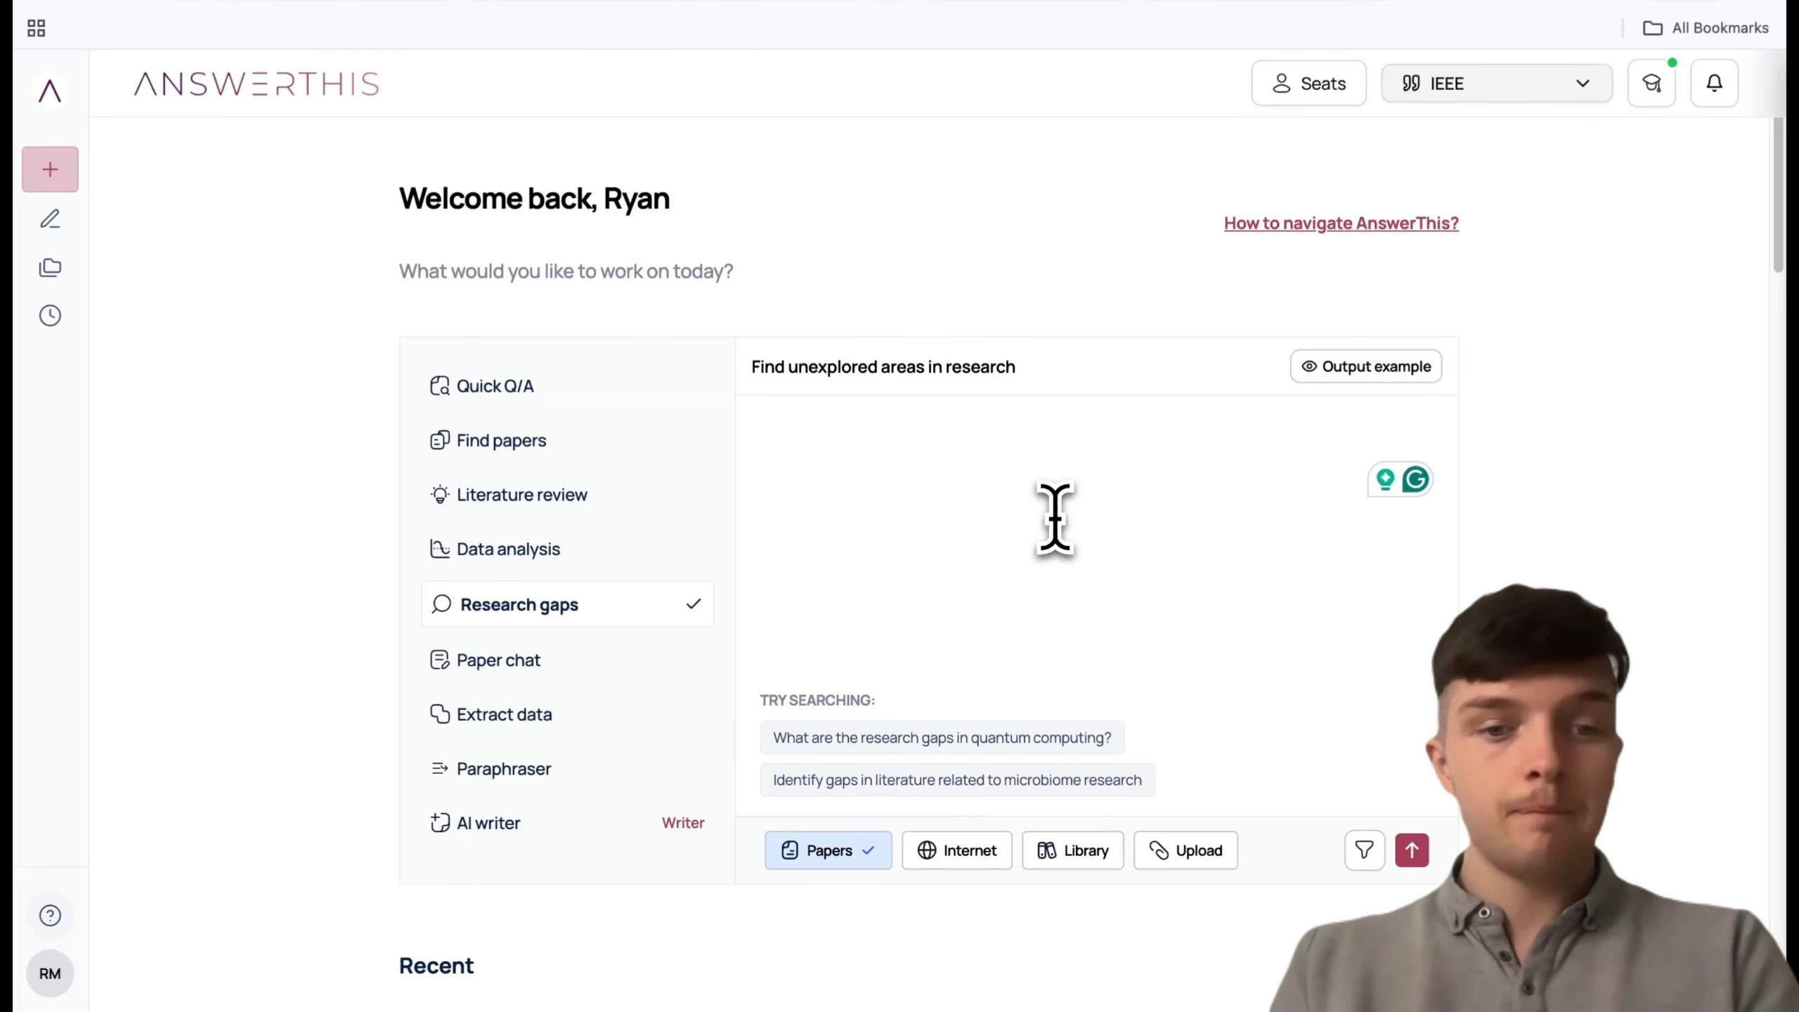
left_click(499, 660)
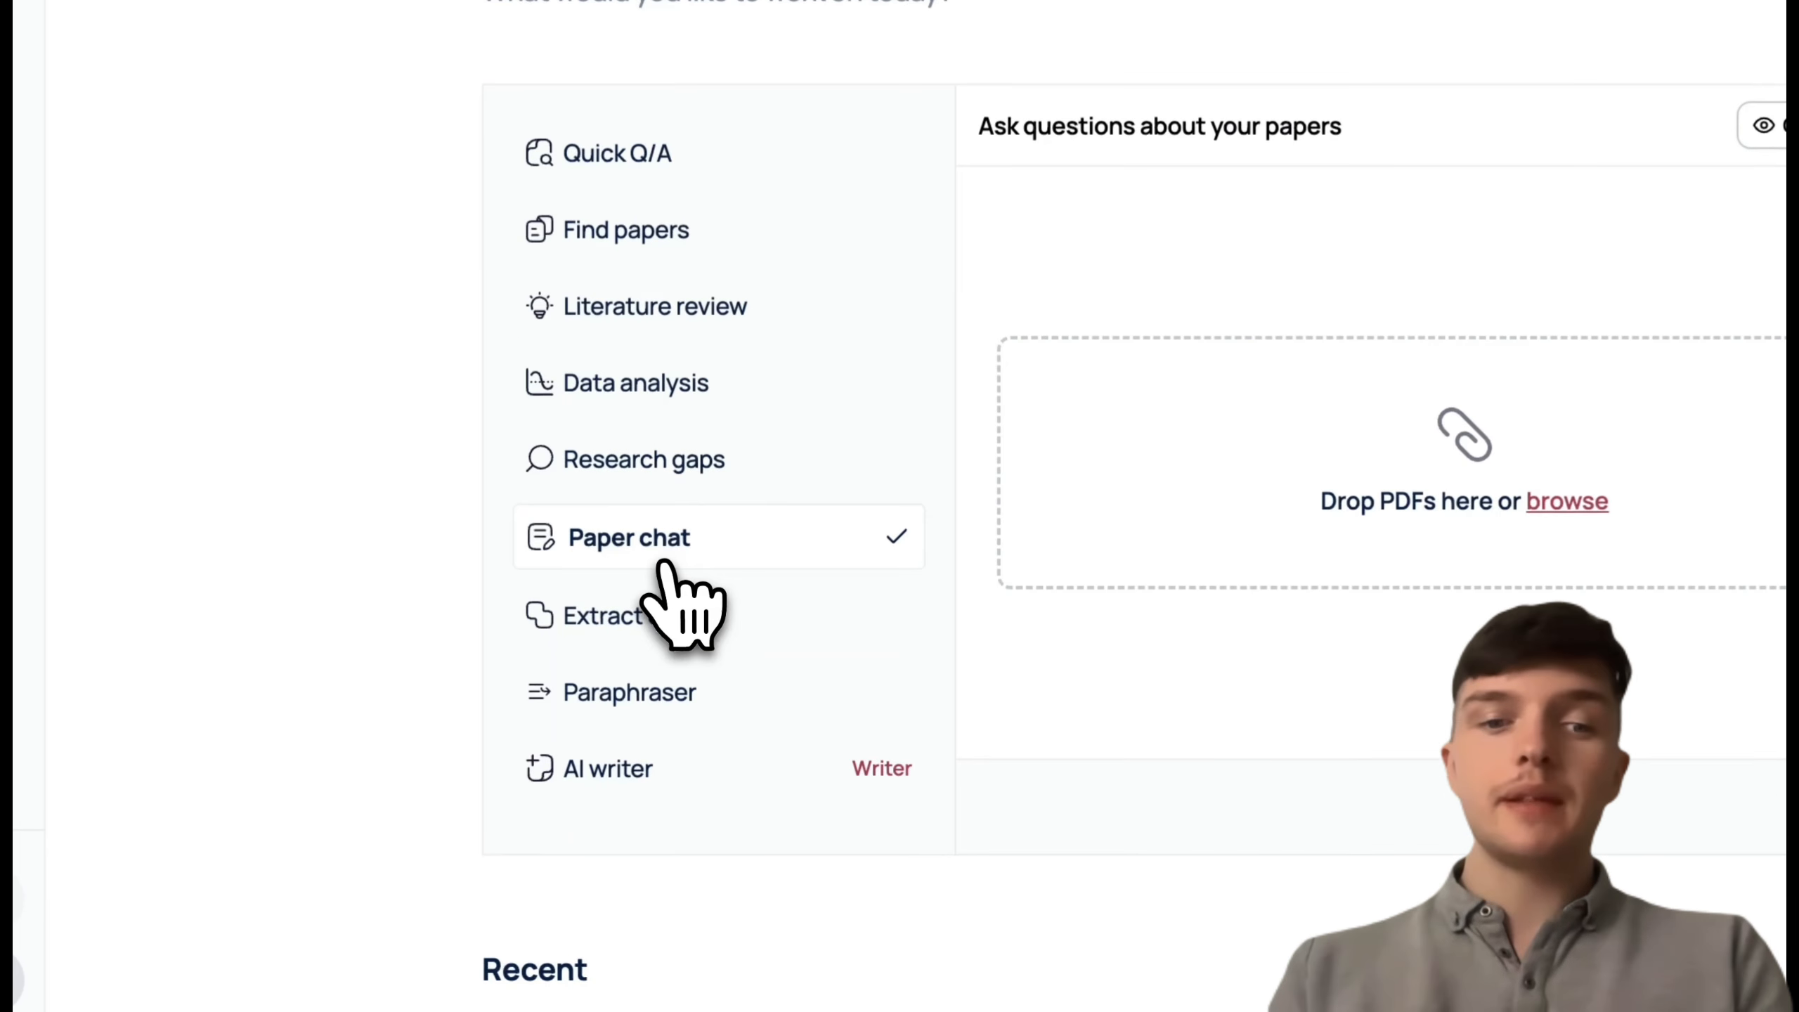
left_click(665, 617)
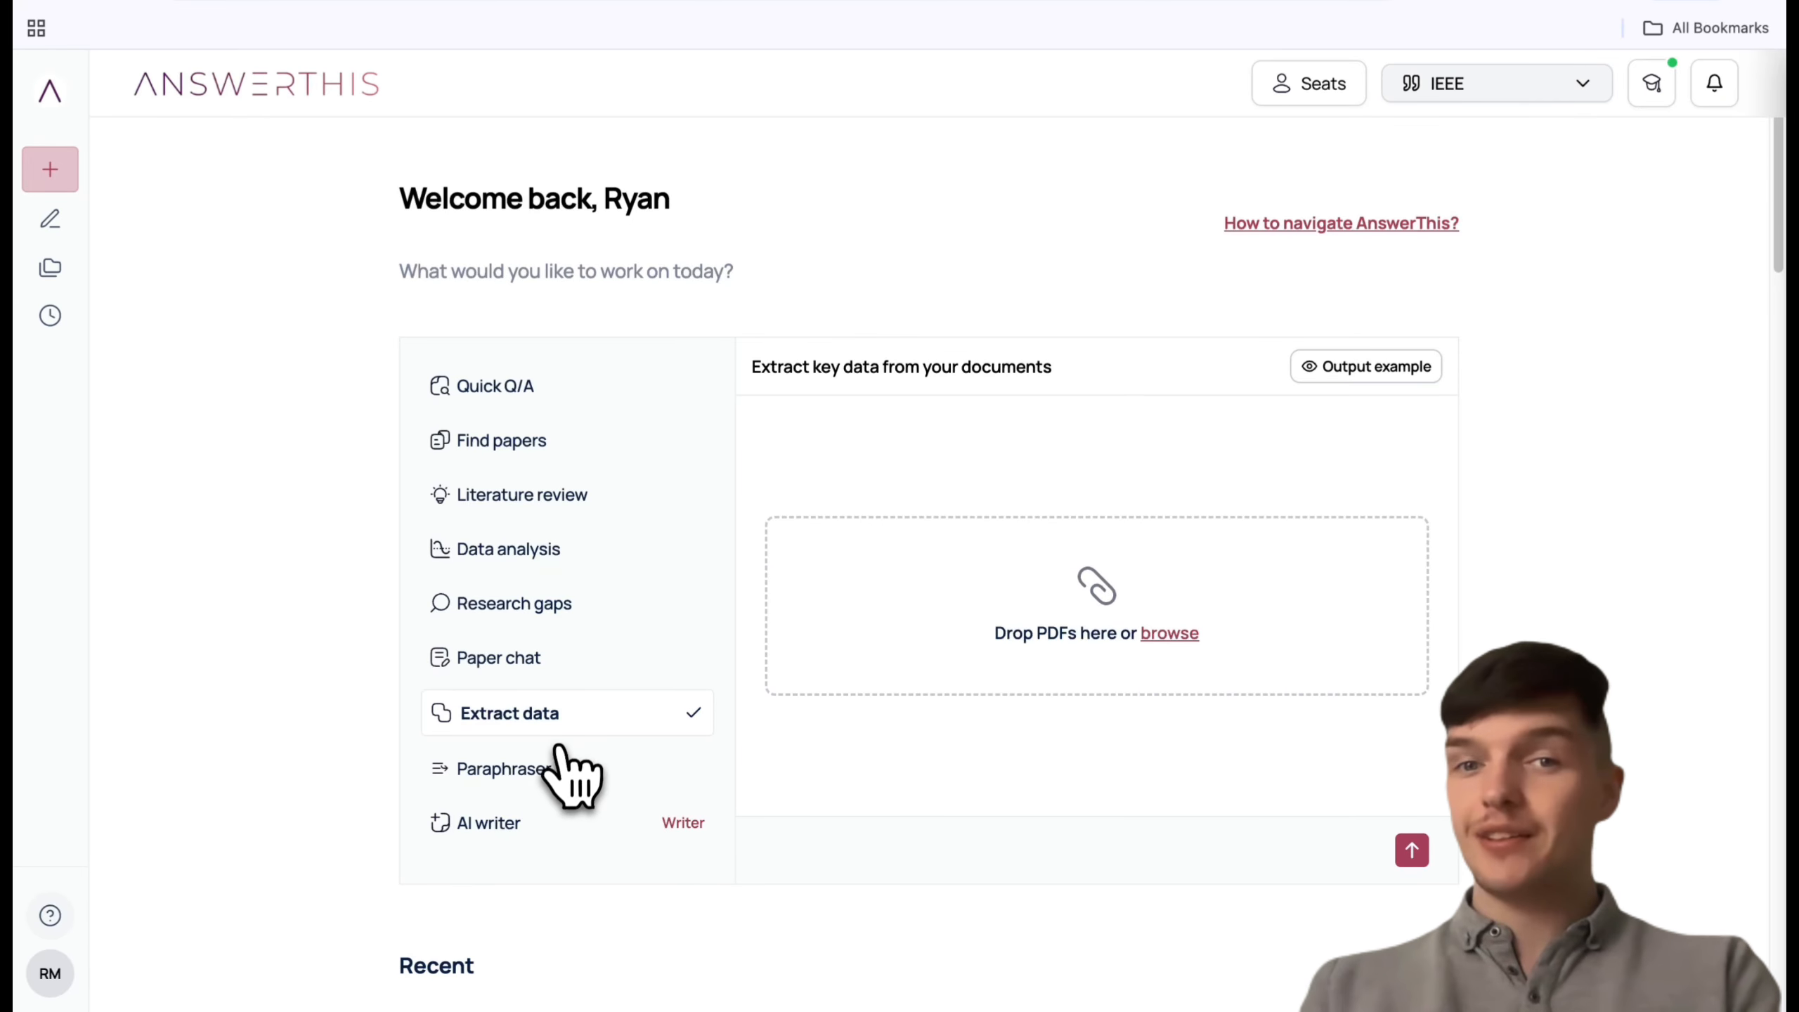
left_click(556, 767)
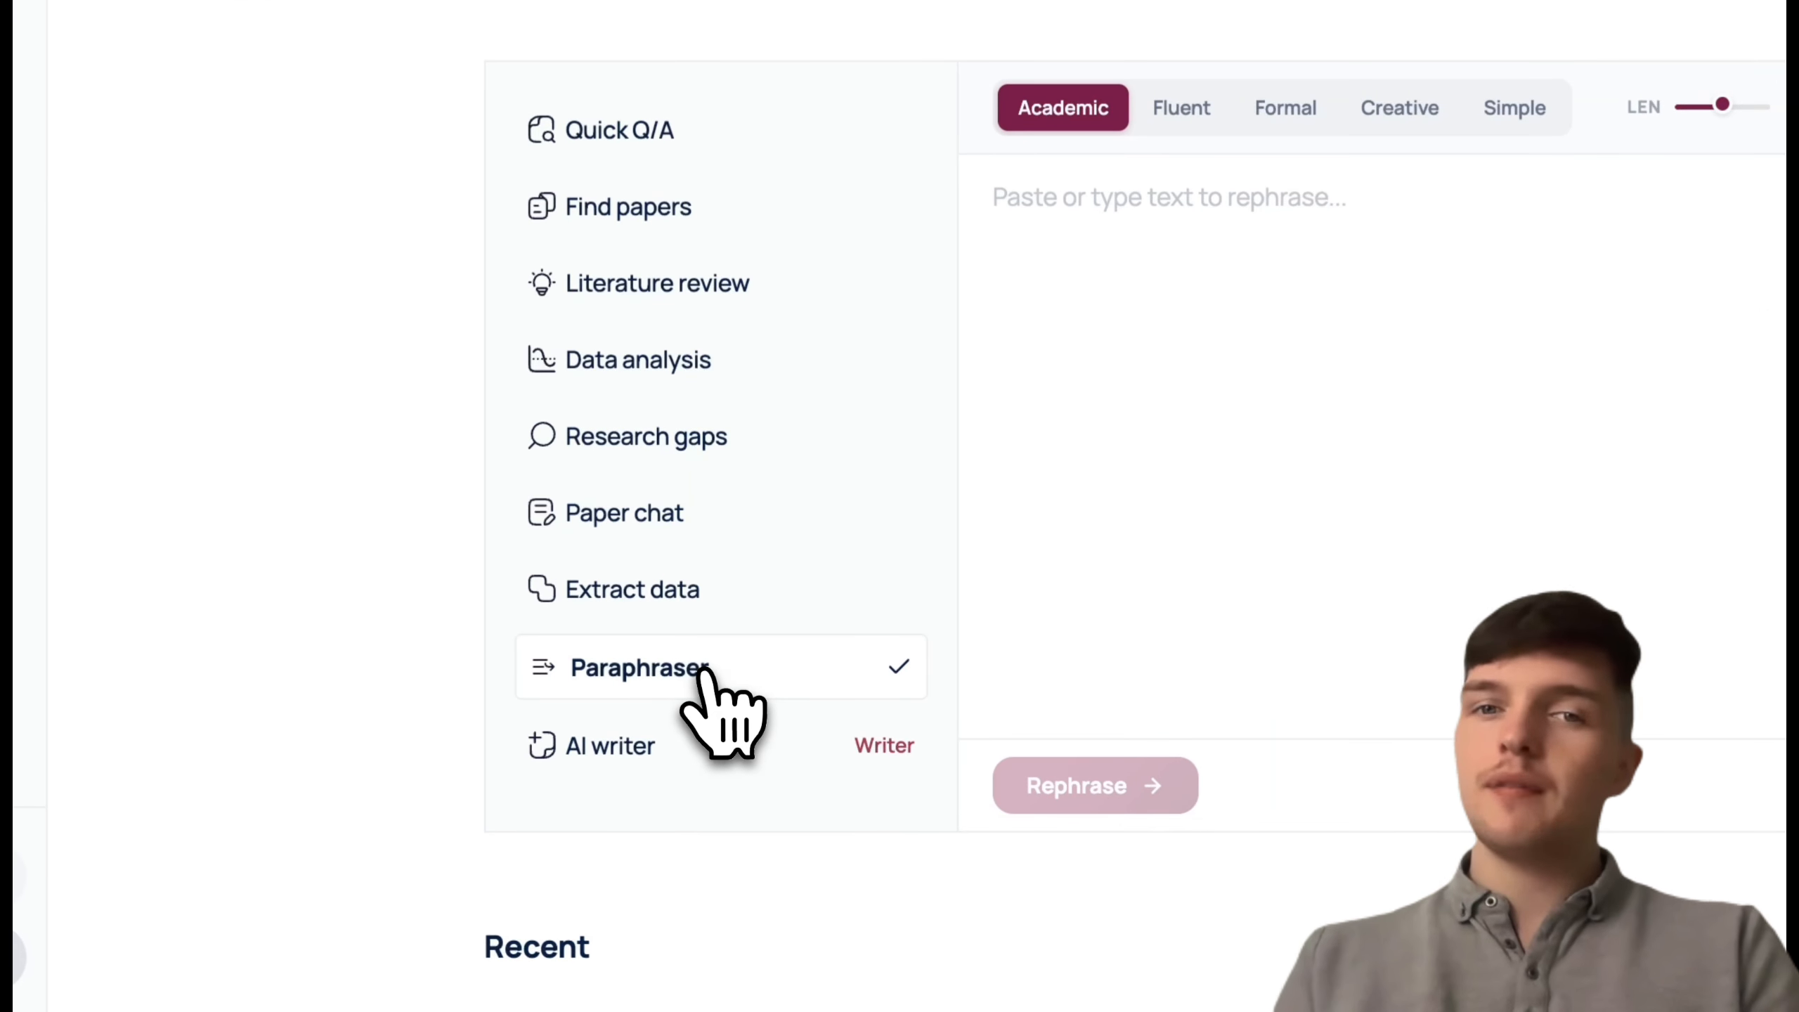
left_click(679, 738)
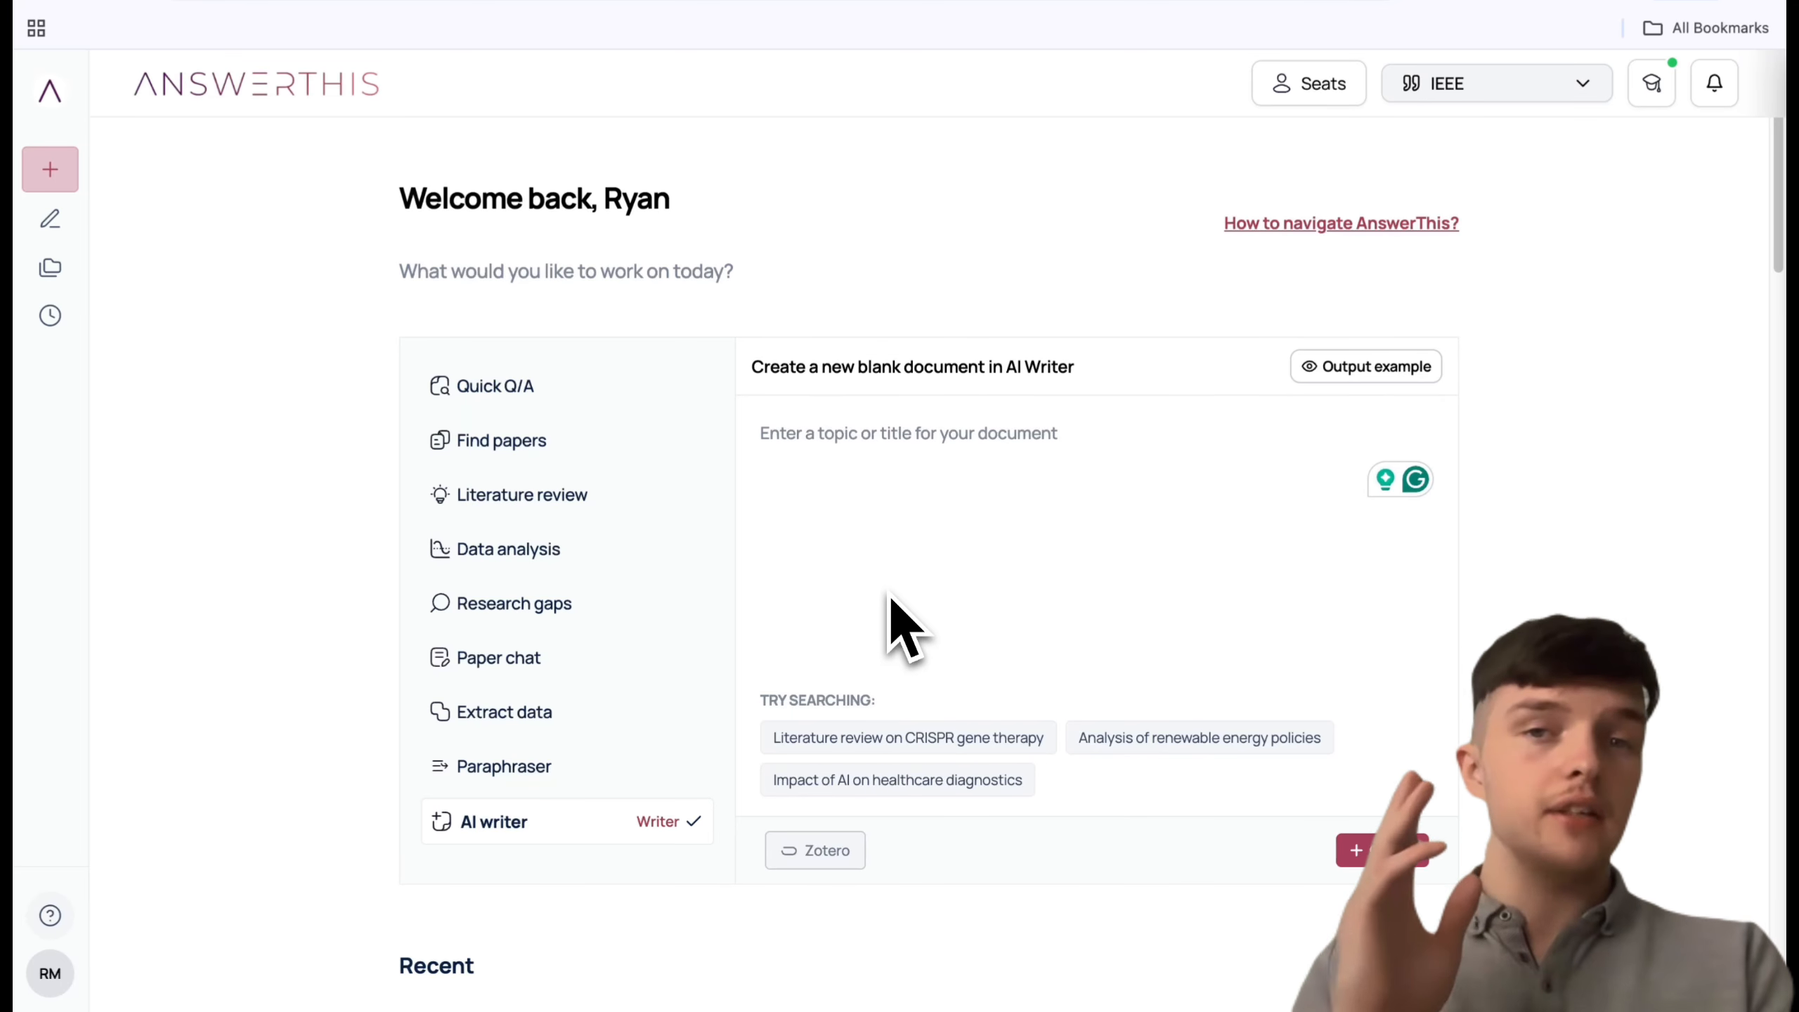
Step: Set up a literature review with the suggested topic "Literature review on CRISPR gene therapy clinical trials"
left_click(567, 497)
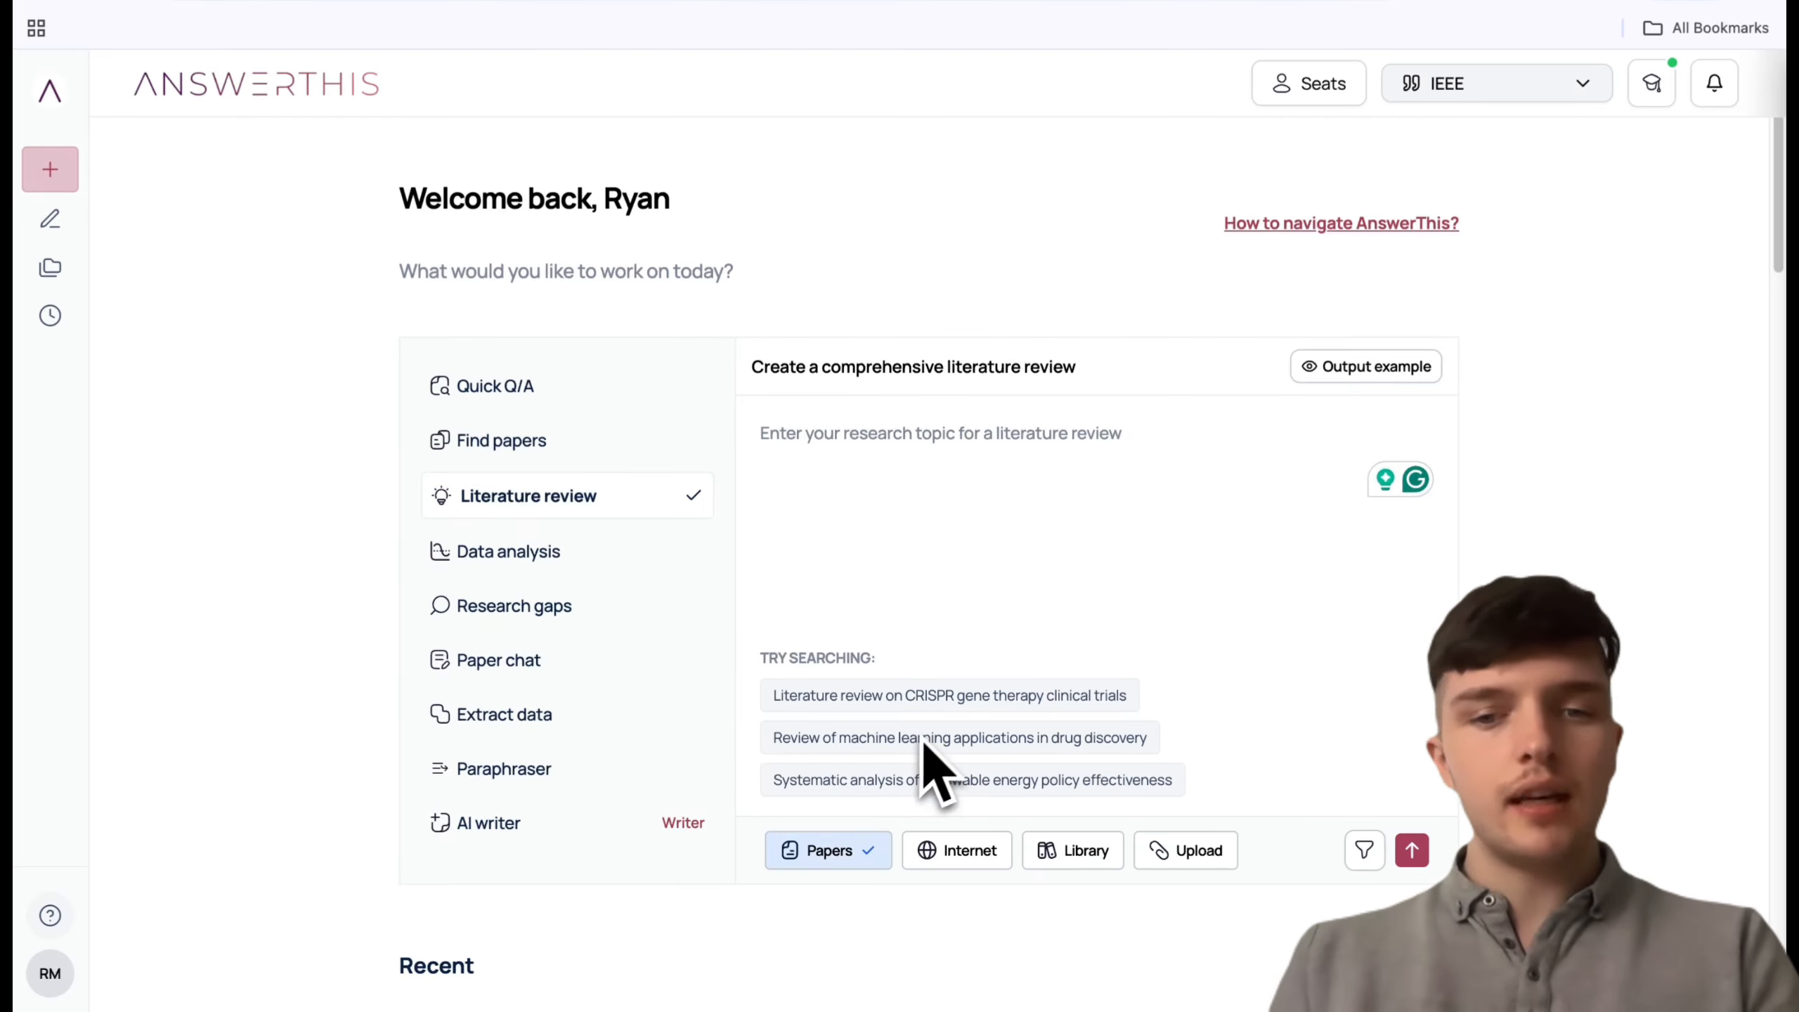
left_click(940, 698)
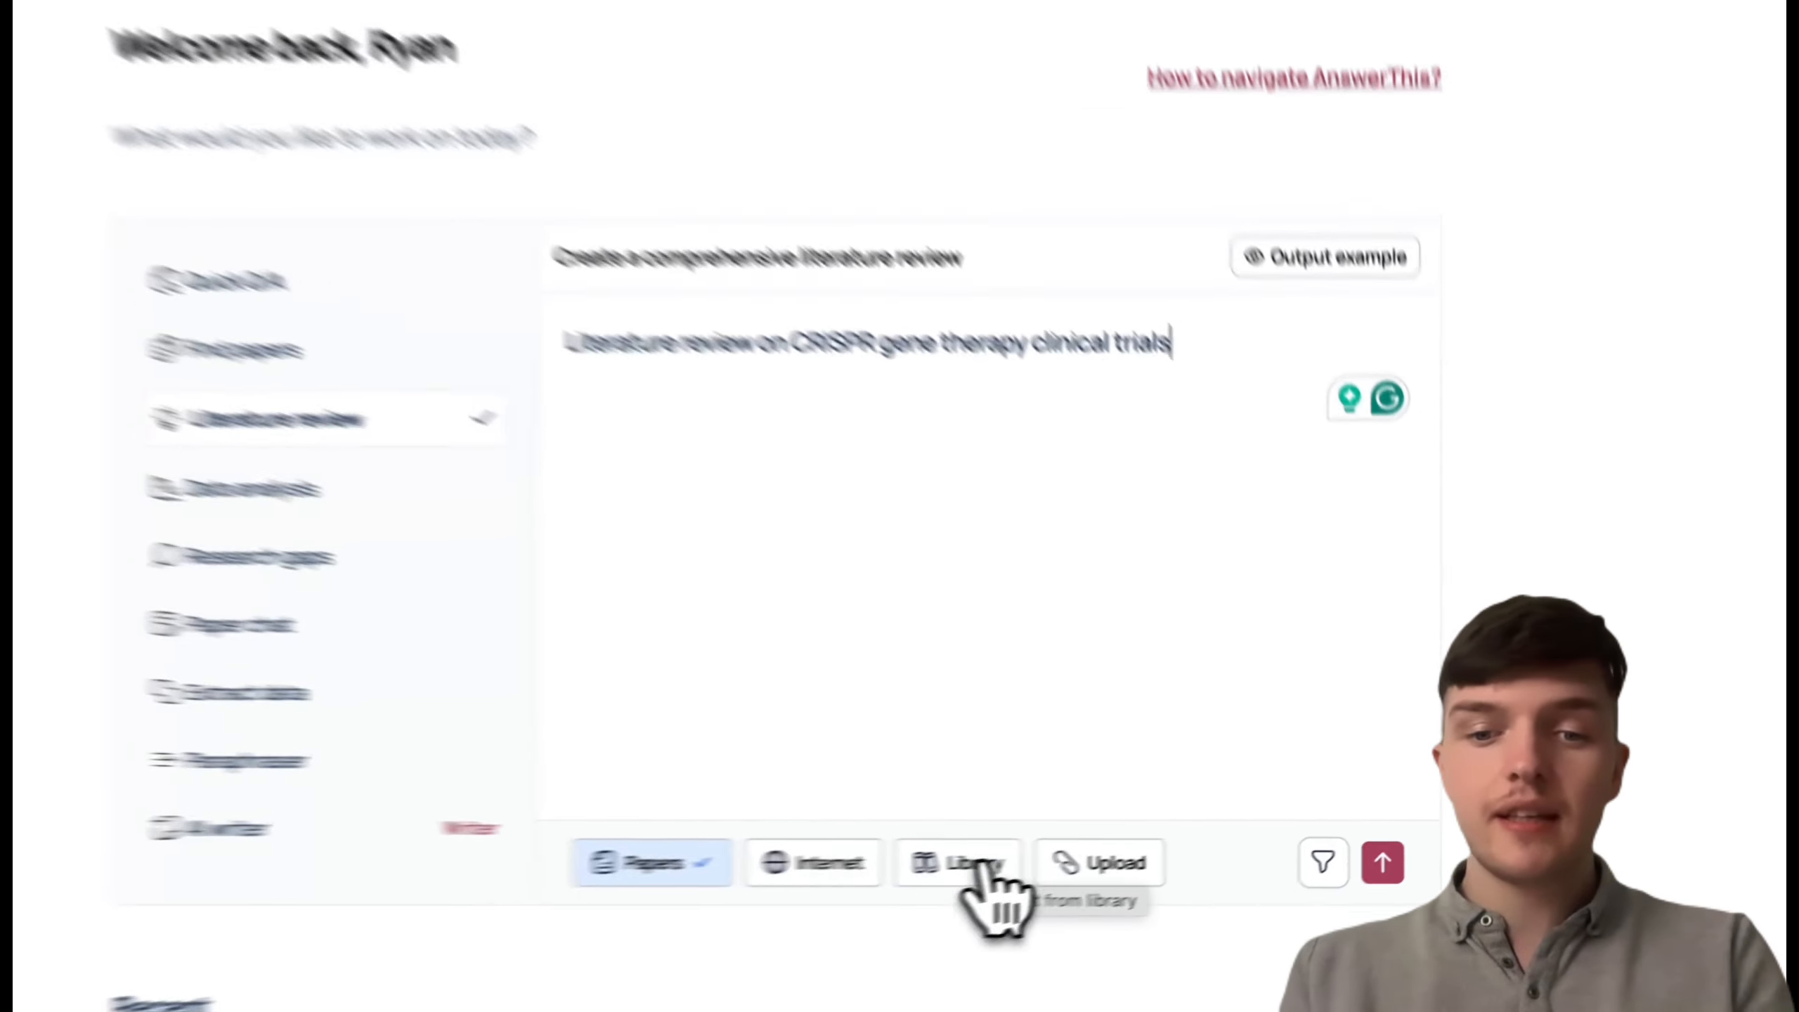
Step: View the library choices and the file upload options for the literature review, closing each without adding anything
left_click(981, 870)
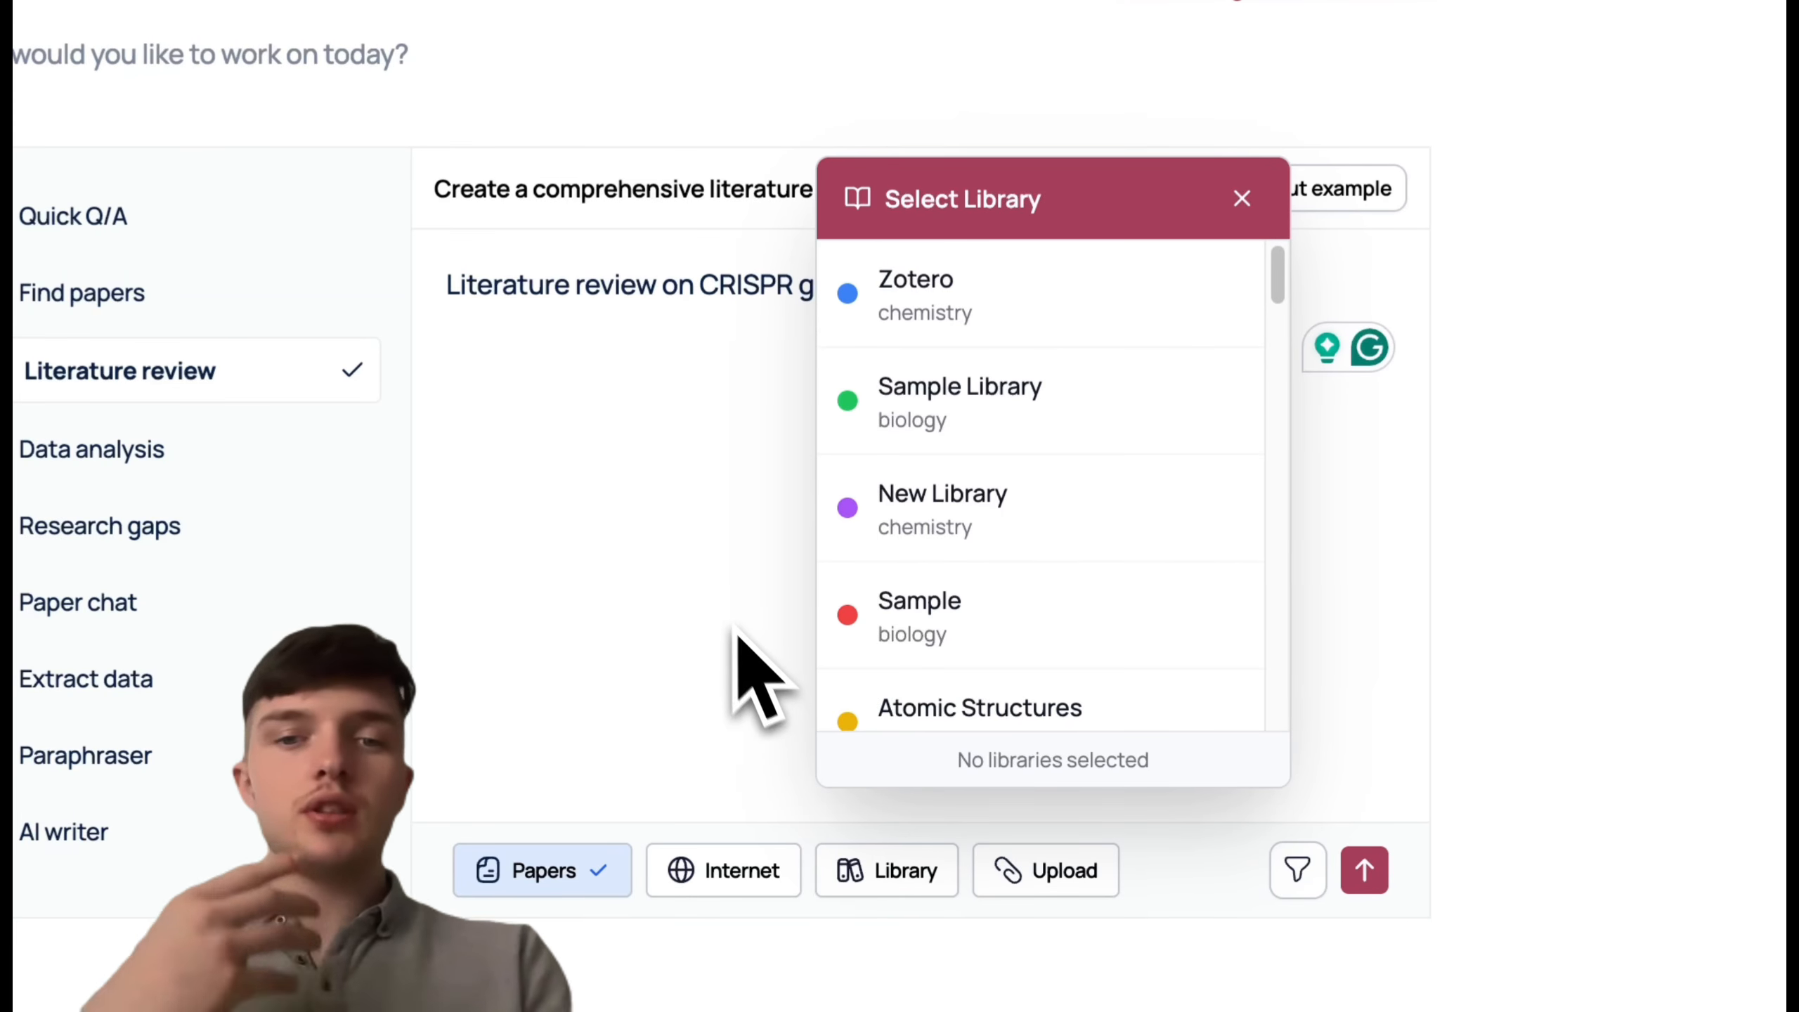
left_click(740, 648)
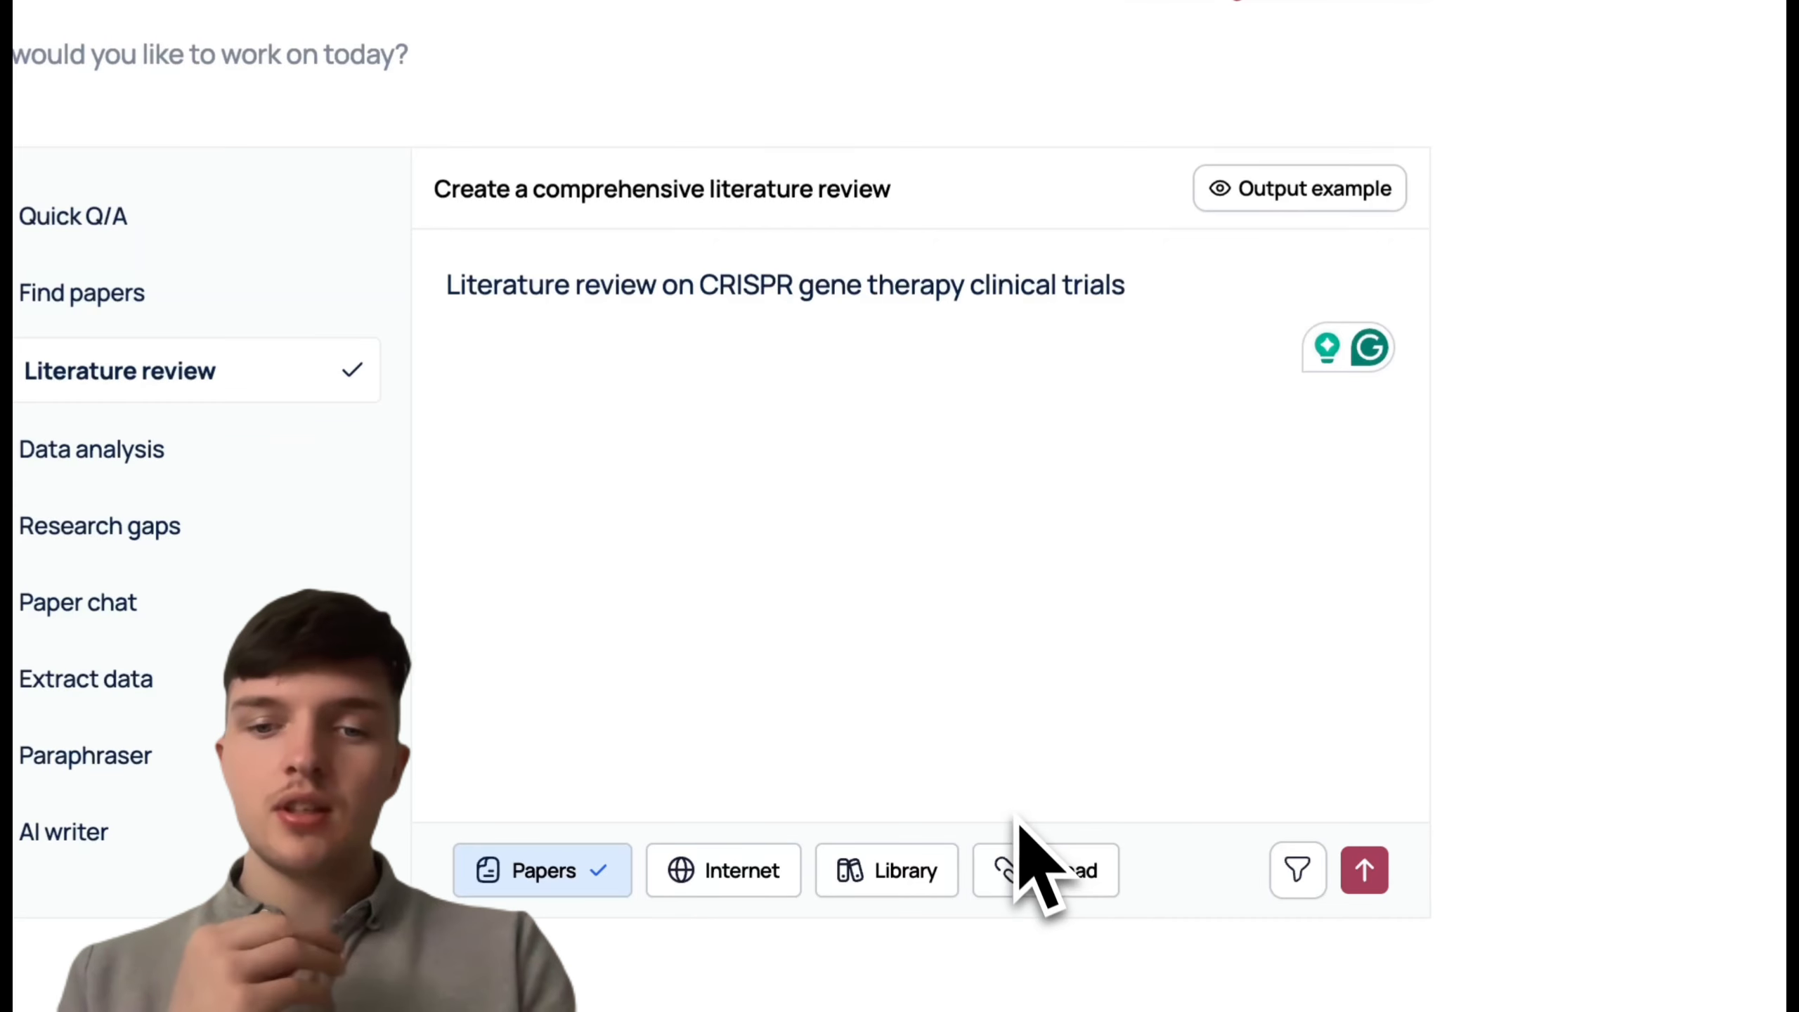
left_click(1033, 877)
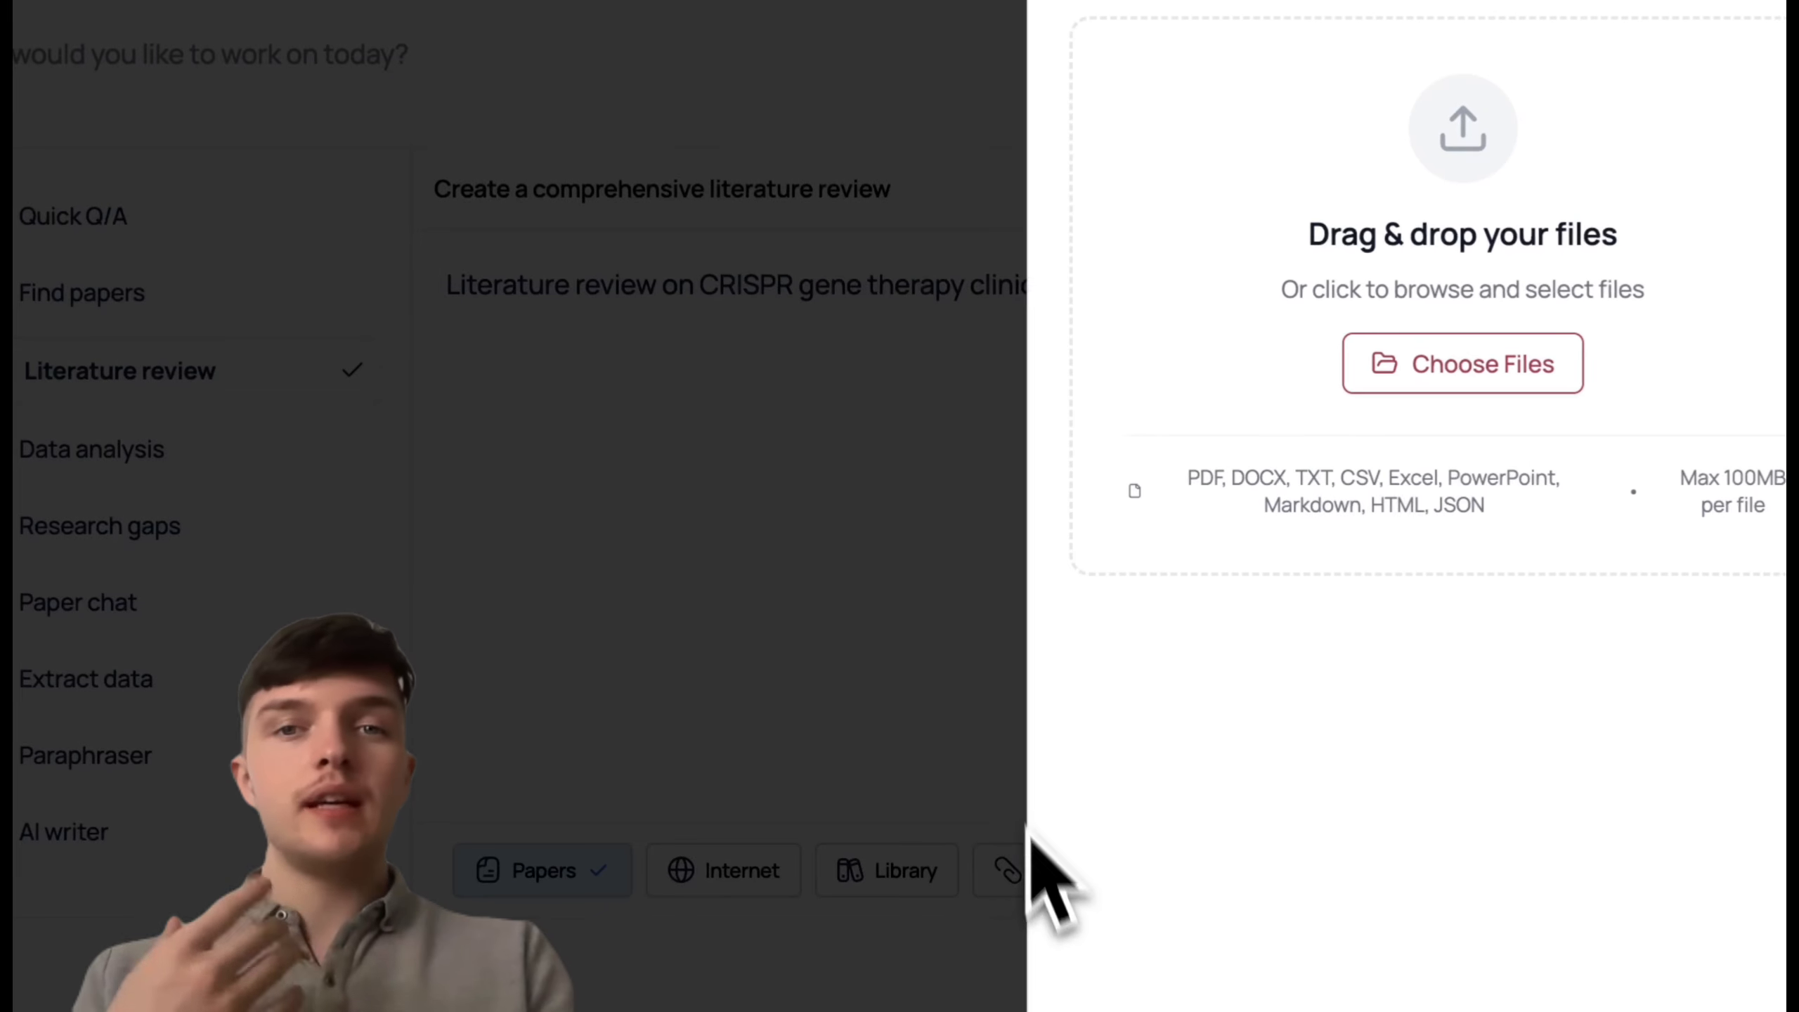
left_click(866, 528)
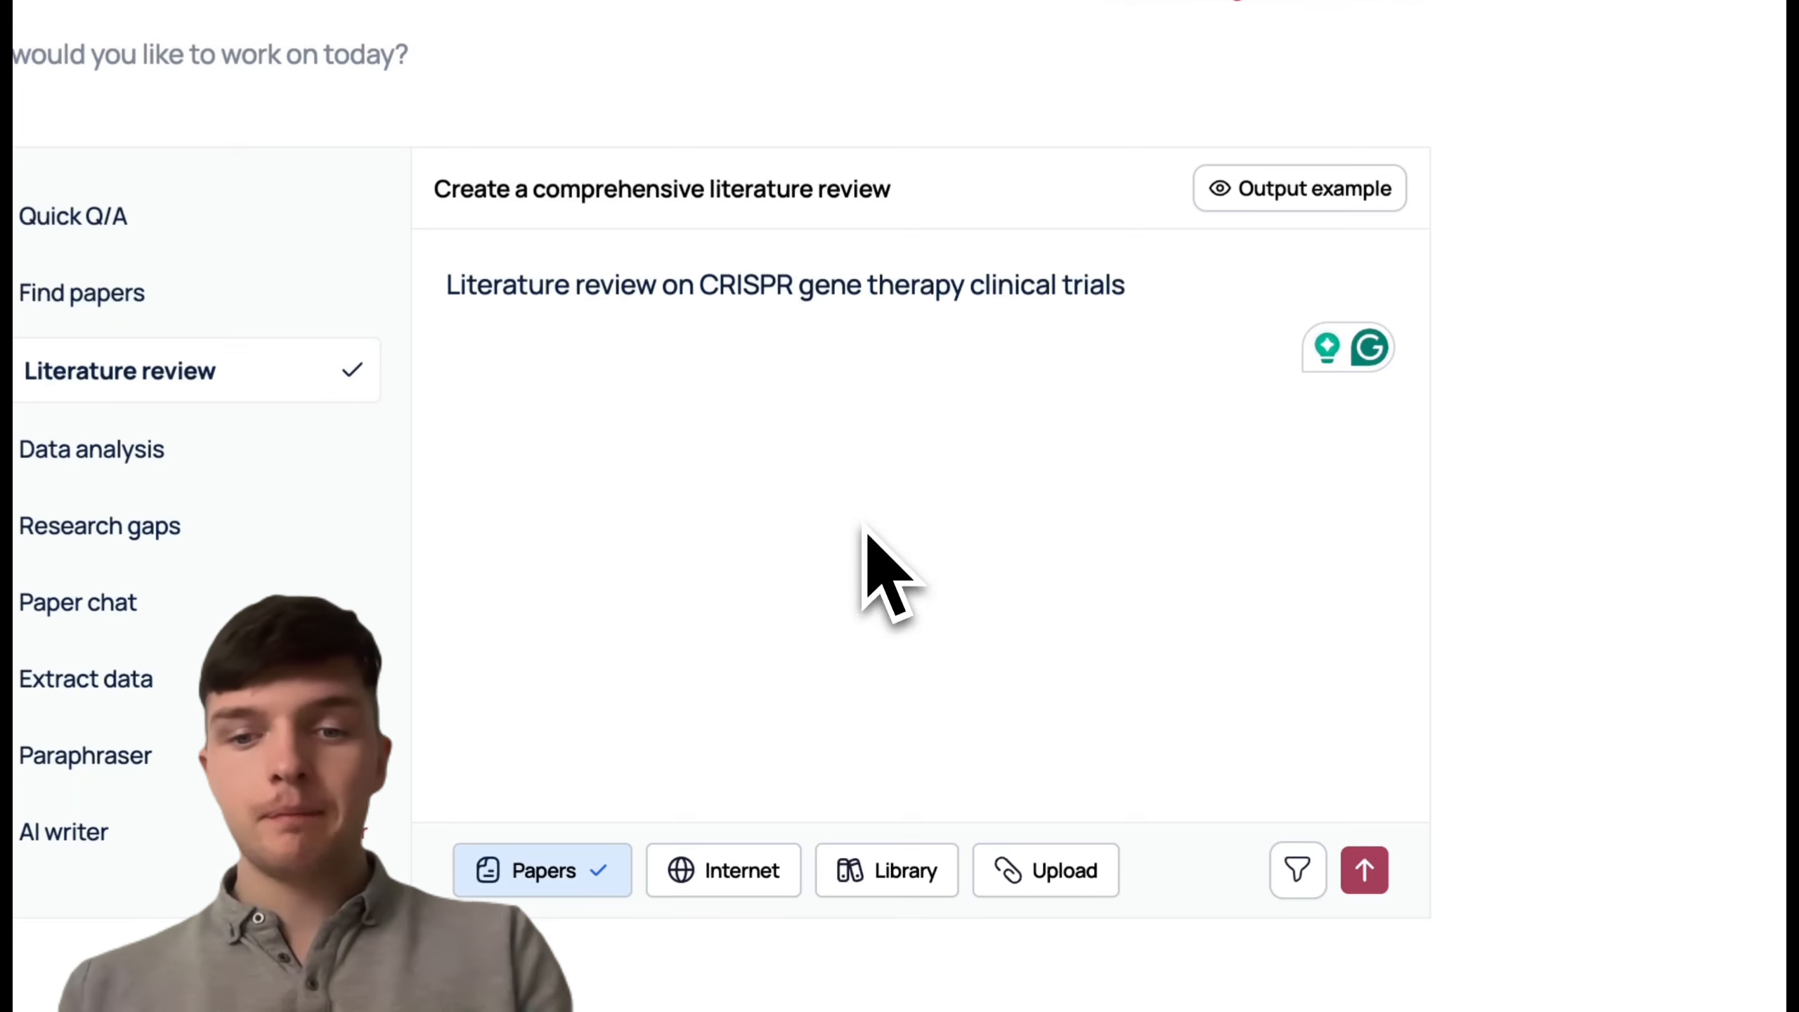
Step: Open the research paper filter for the literature review and set the minimum citations to 5
left_click(1288, 887)
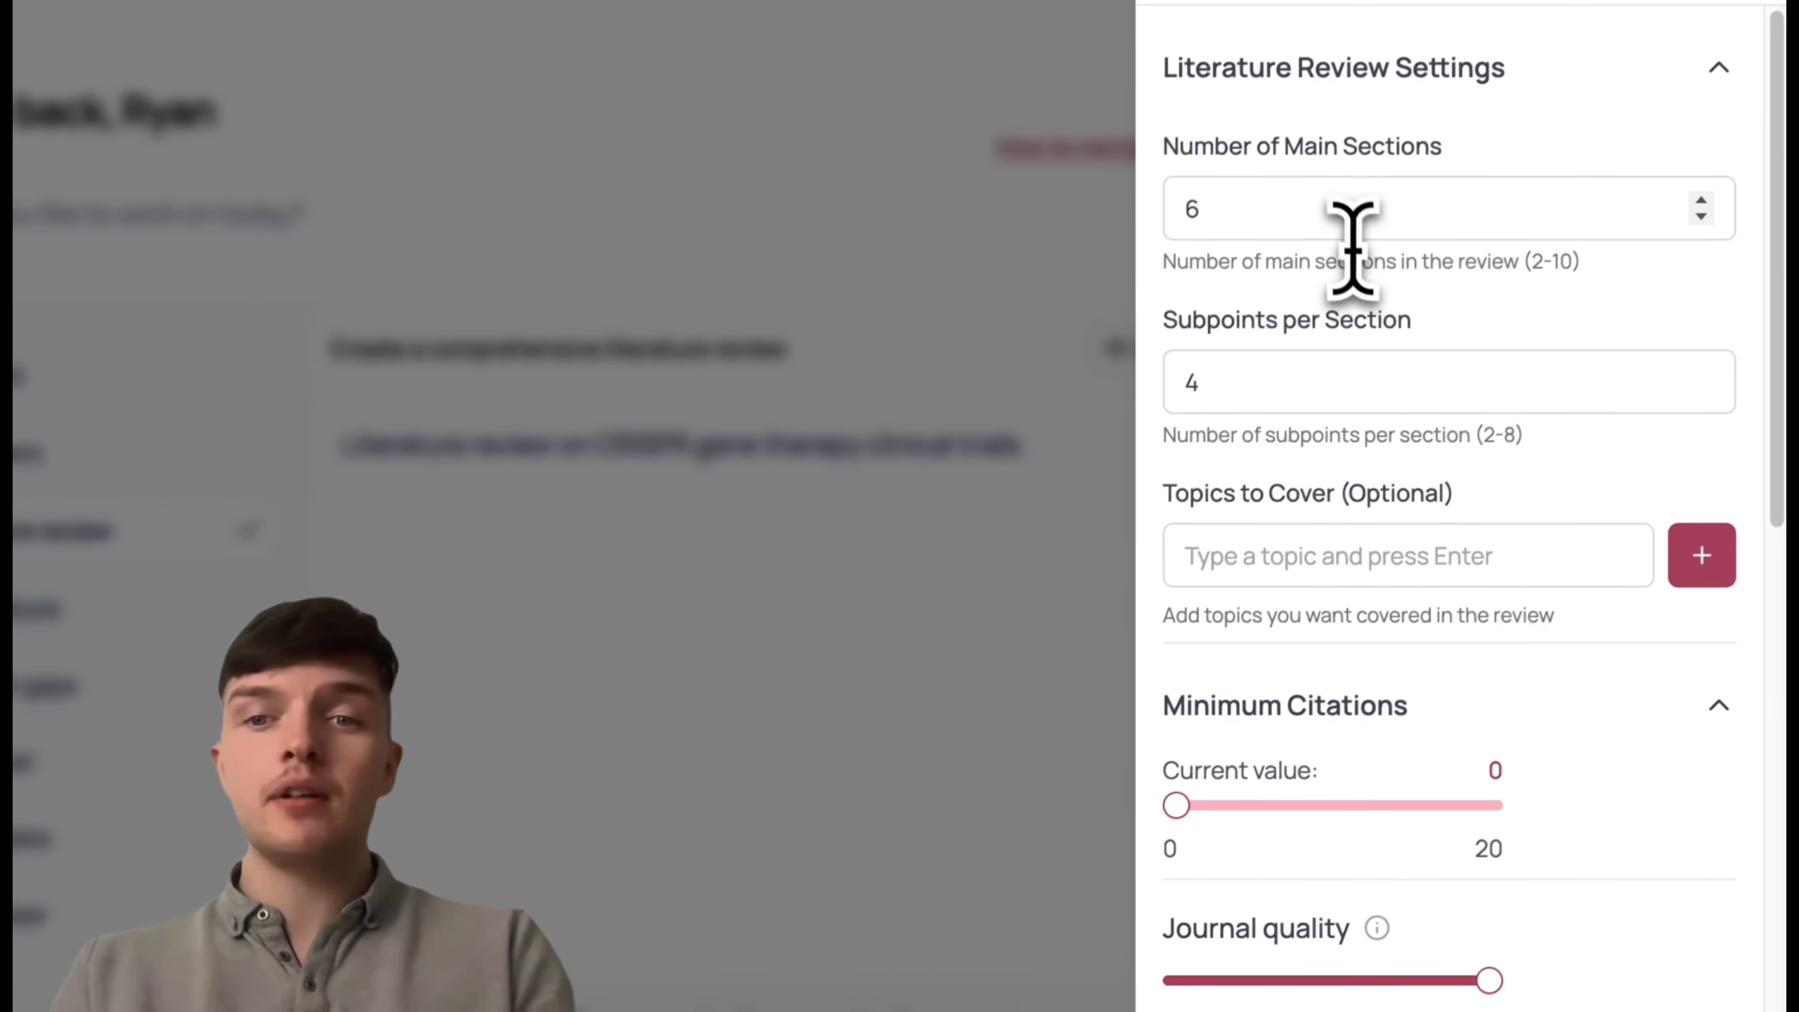
left_click(1441, 84)
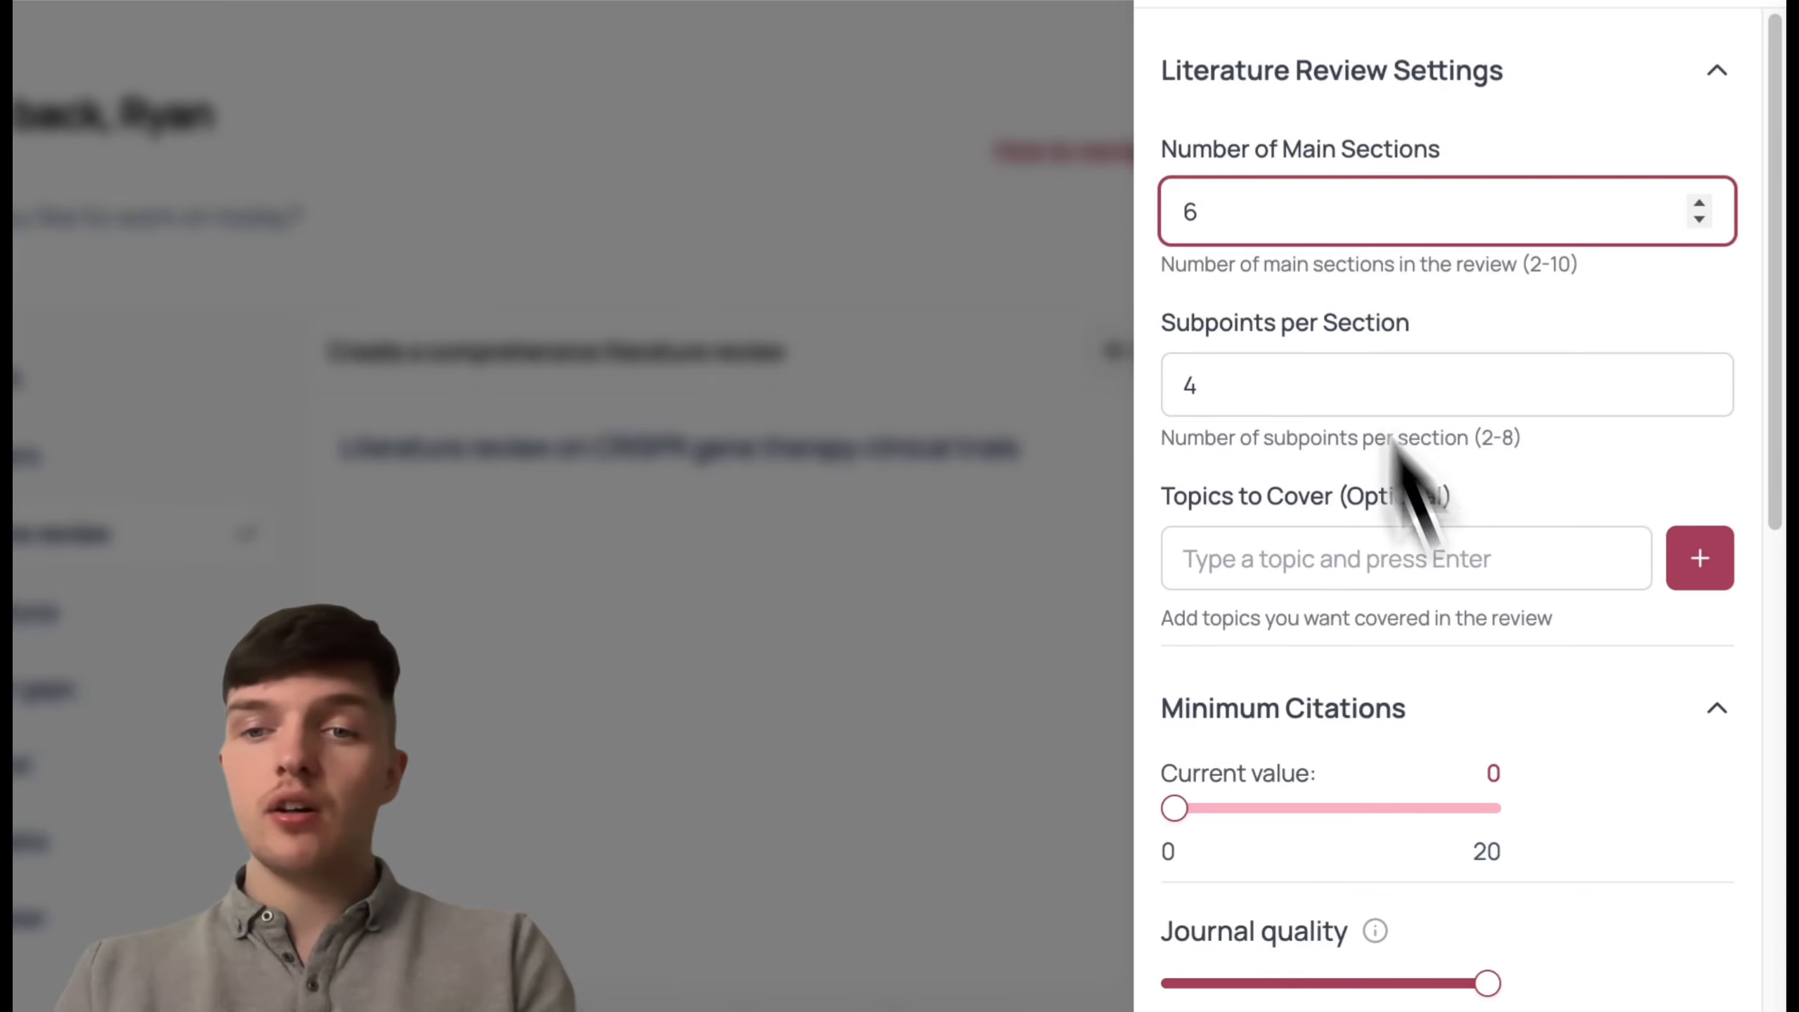
scroll(1445, 638, "down", 4)
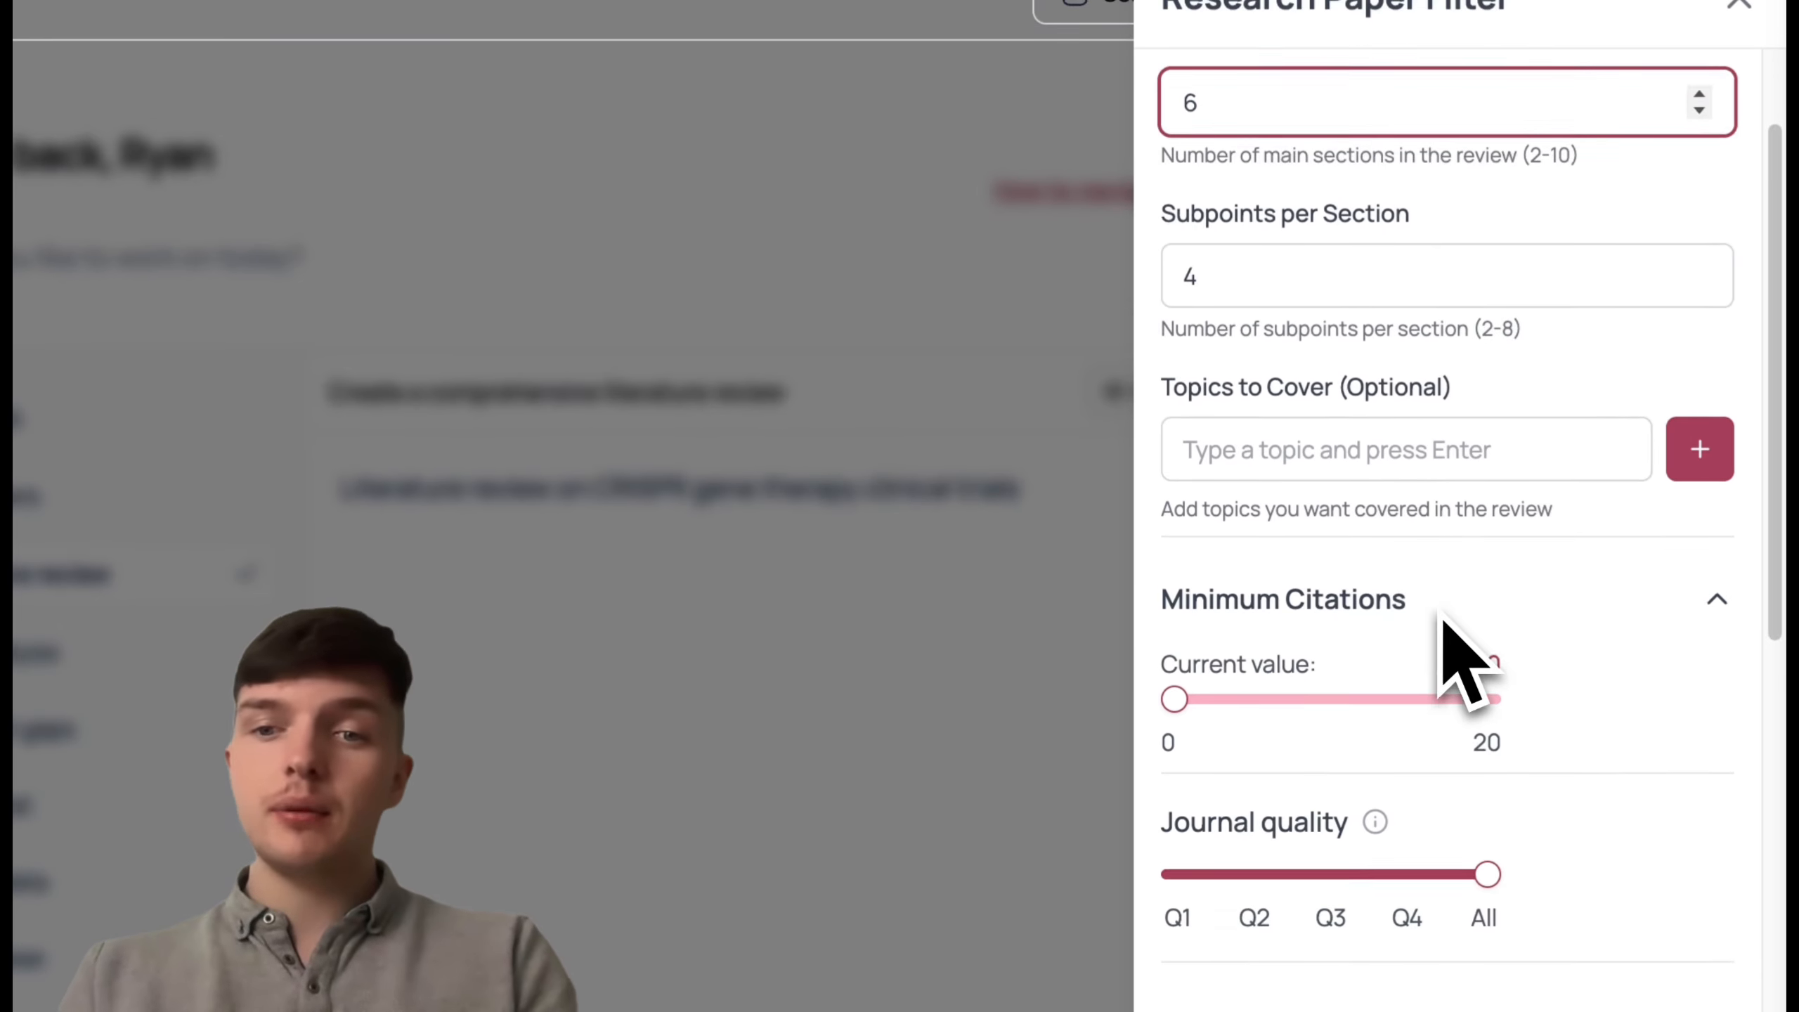
left_click(1399, 294)
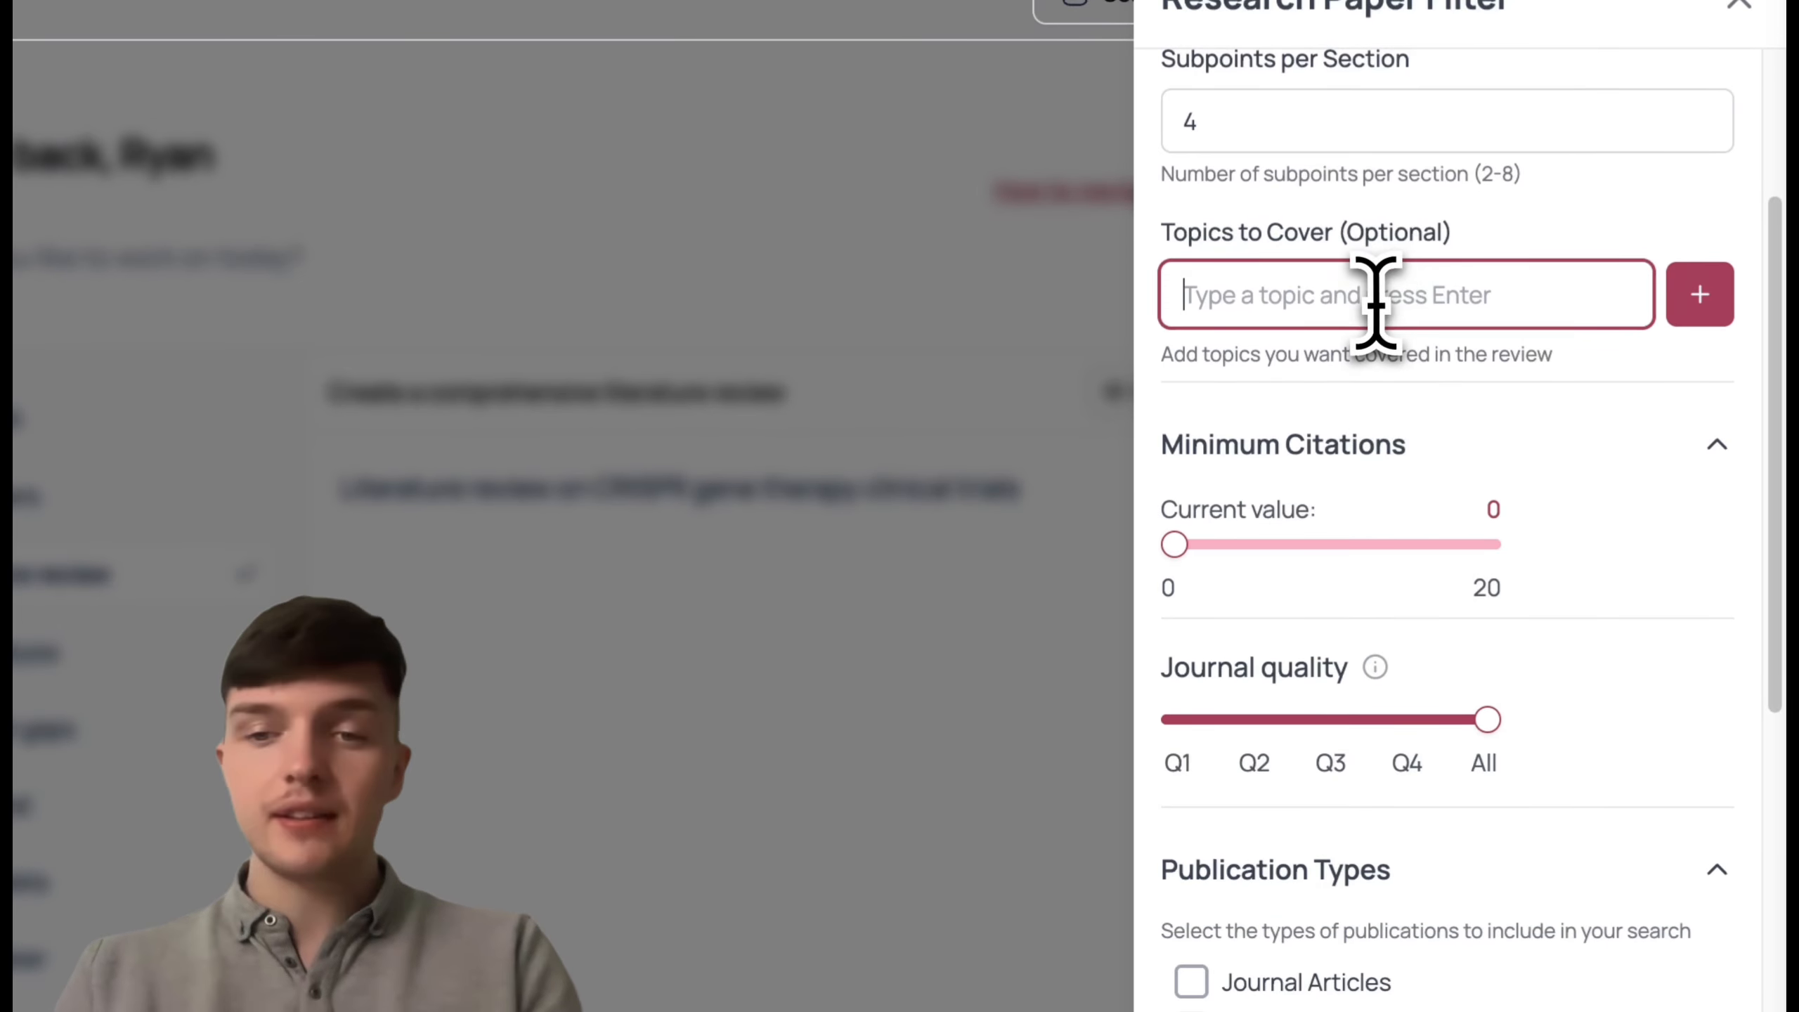
scroll(1345, 534, "down", 4)
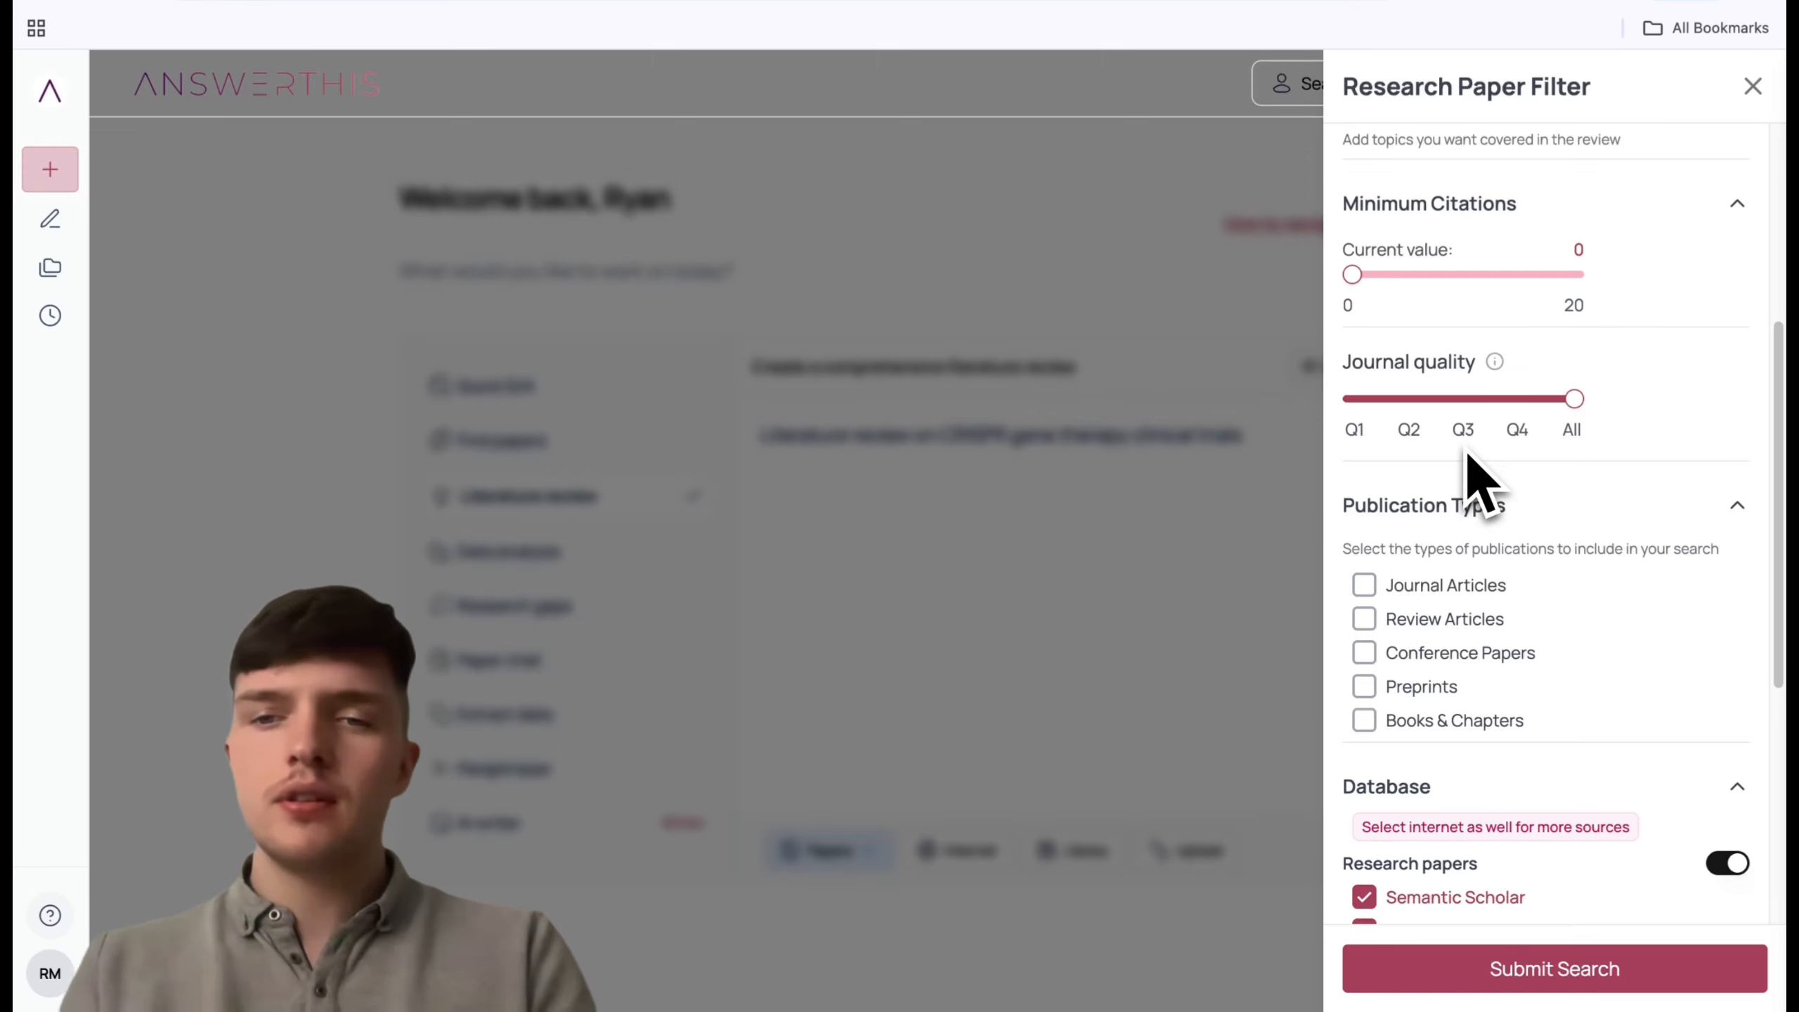
scroll(1479, 477, "down", 1)
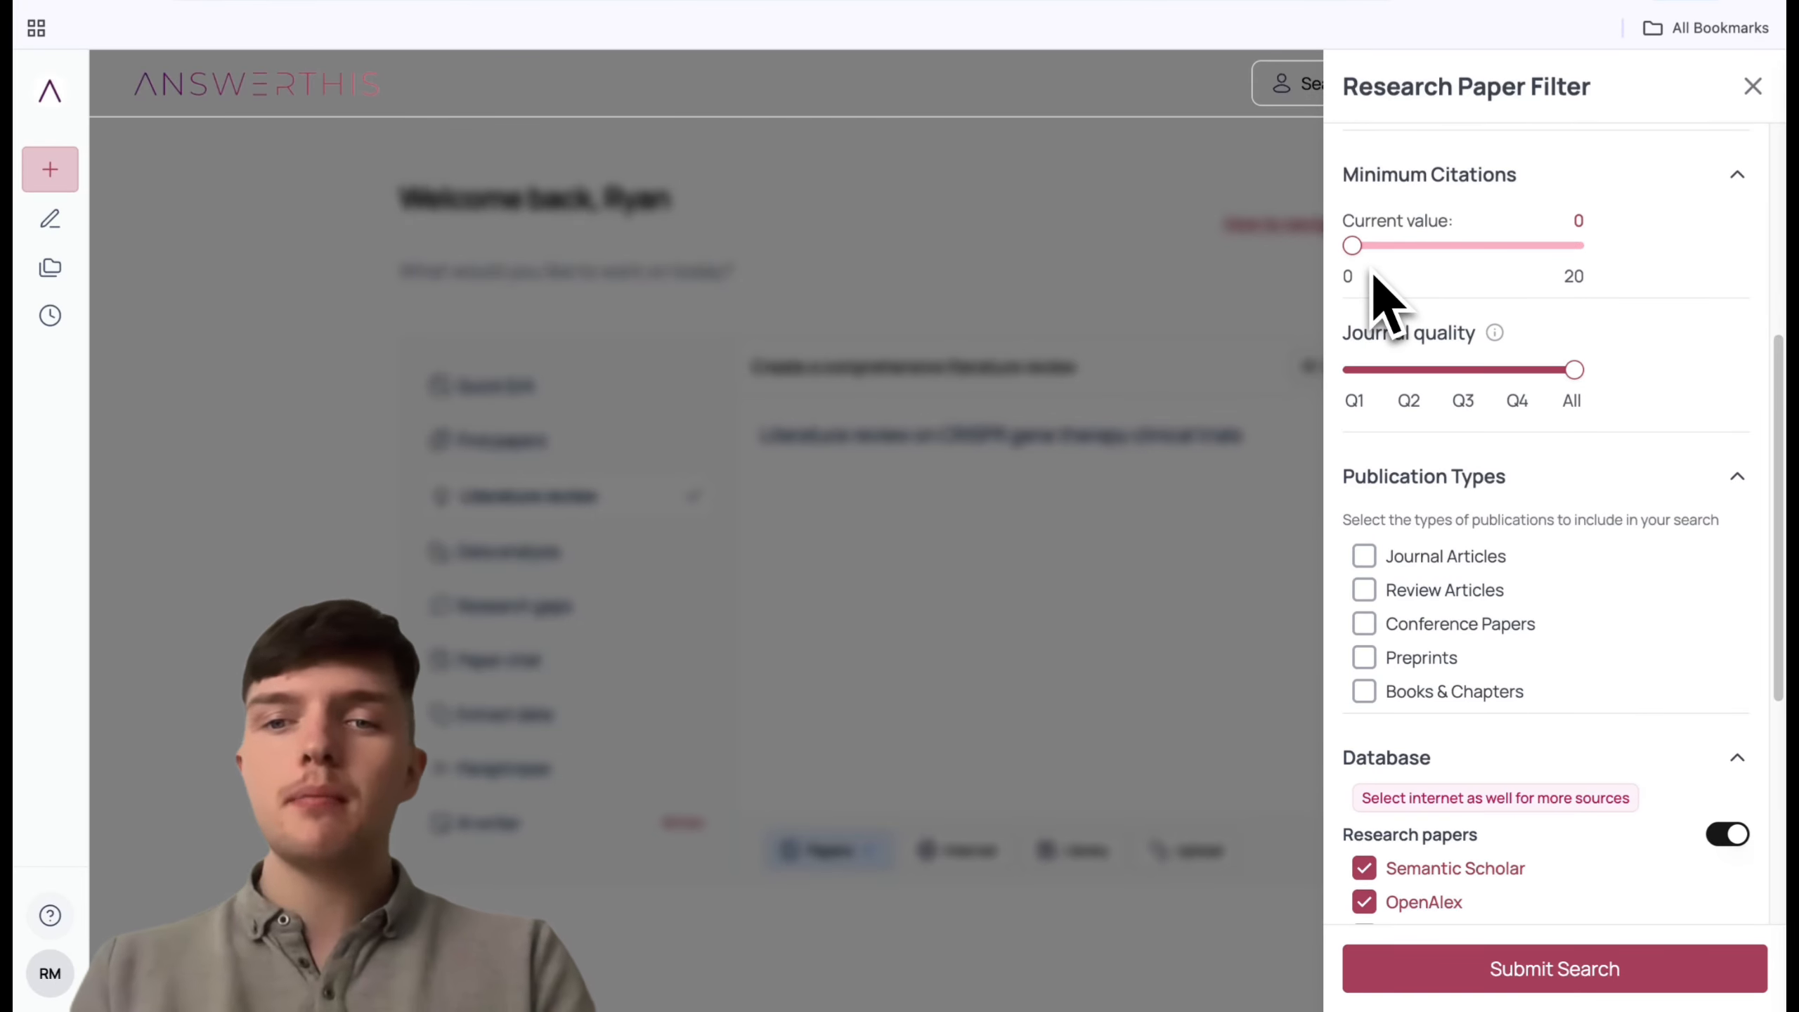
left_click_drag(1362, 260, 1398, 256)
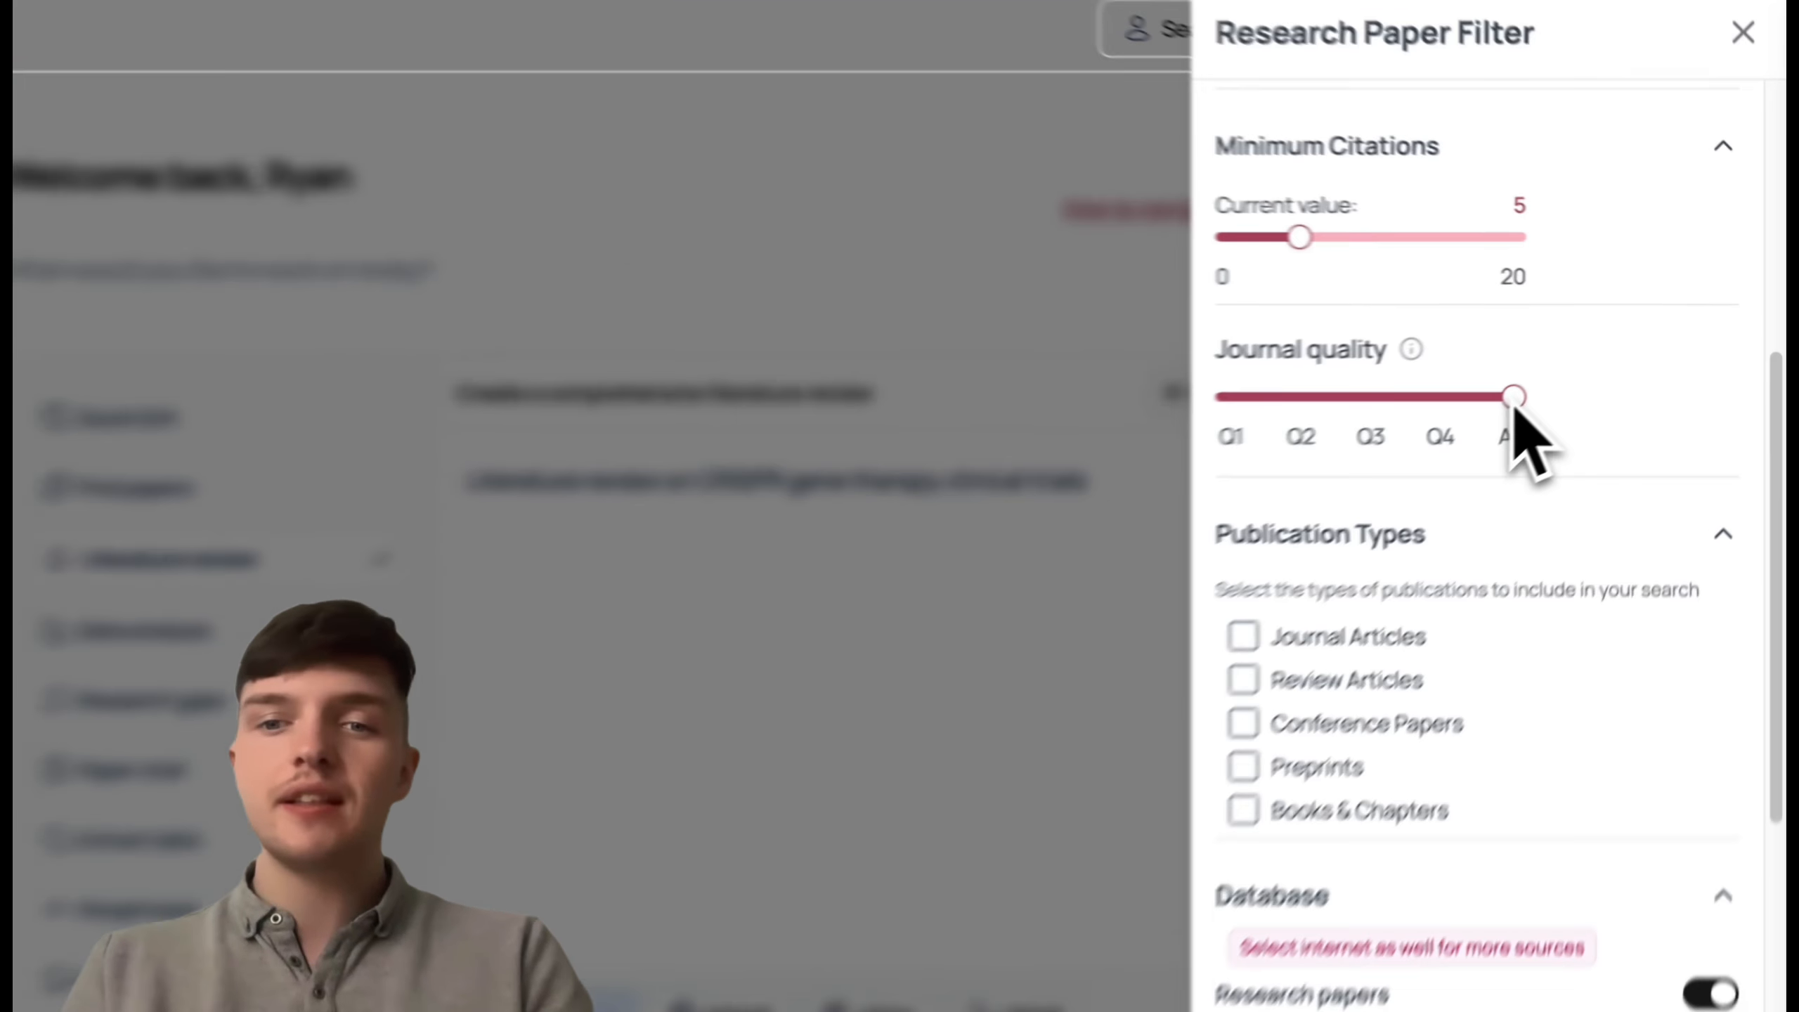
Step: Try restricting the journal quality to Q1, and return it to All
left_click_drag(1574, 369, 1433, 381)
left_click_drag(1286, 423, 1179, 422)
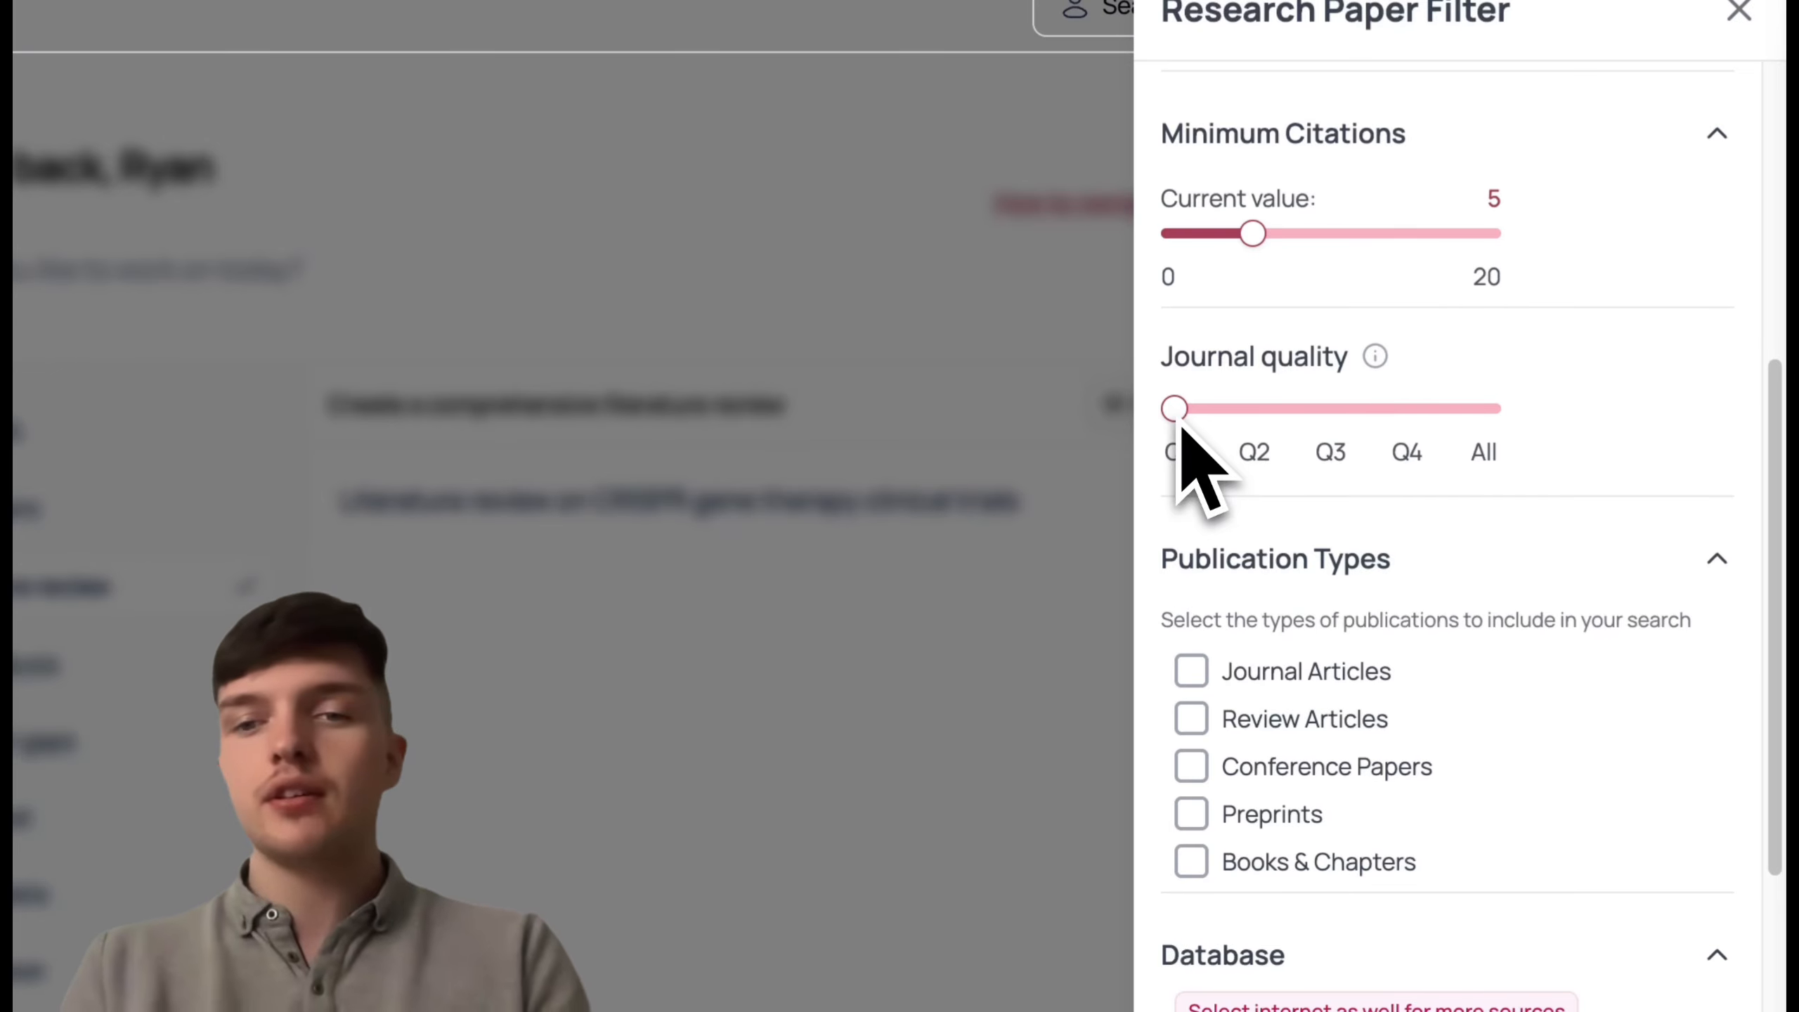
left_click_drag(1180, 424, 1486, 425)
Step: Include journal articles, review articles, conference papers, preprints, and books and chapters as publication types
scroll(1488, 439, "down", 5)
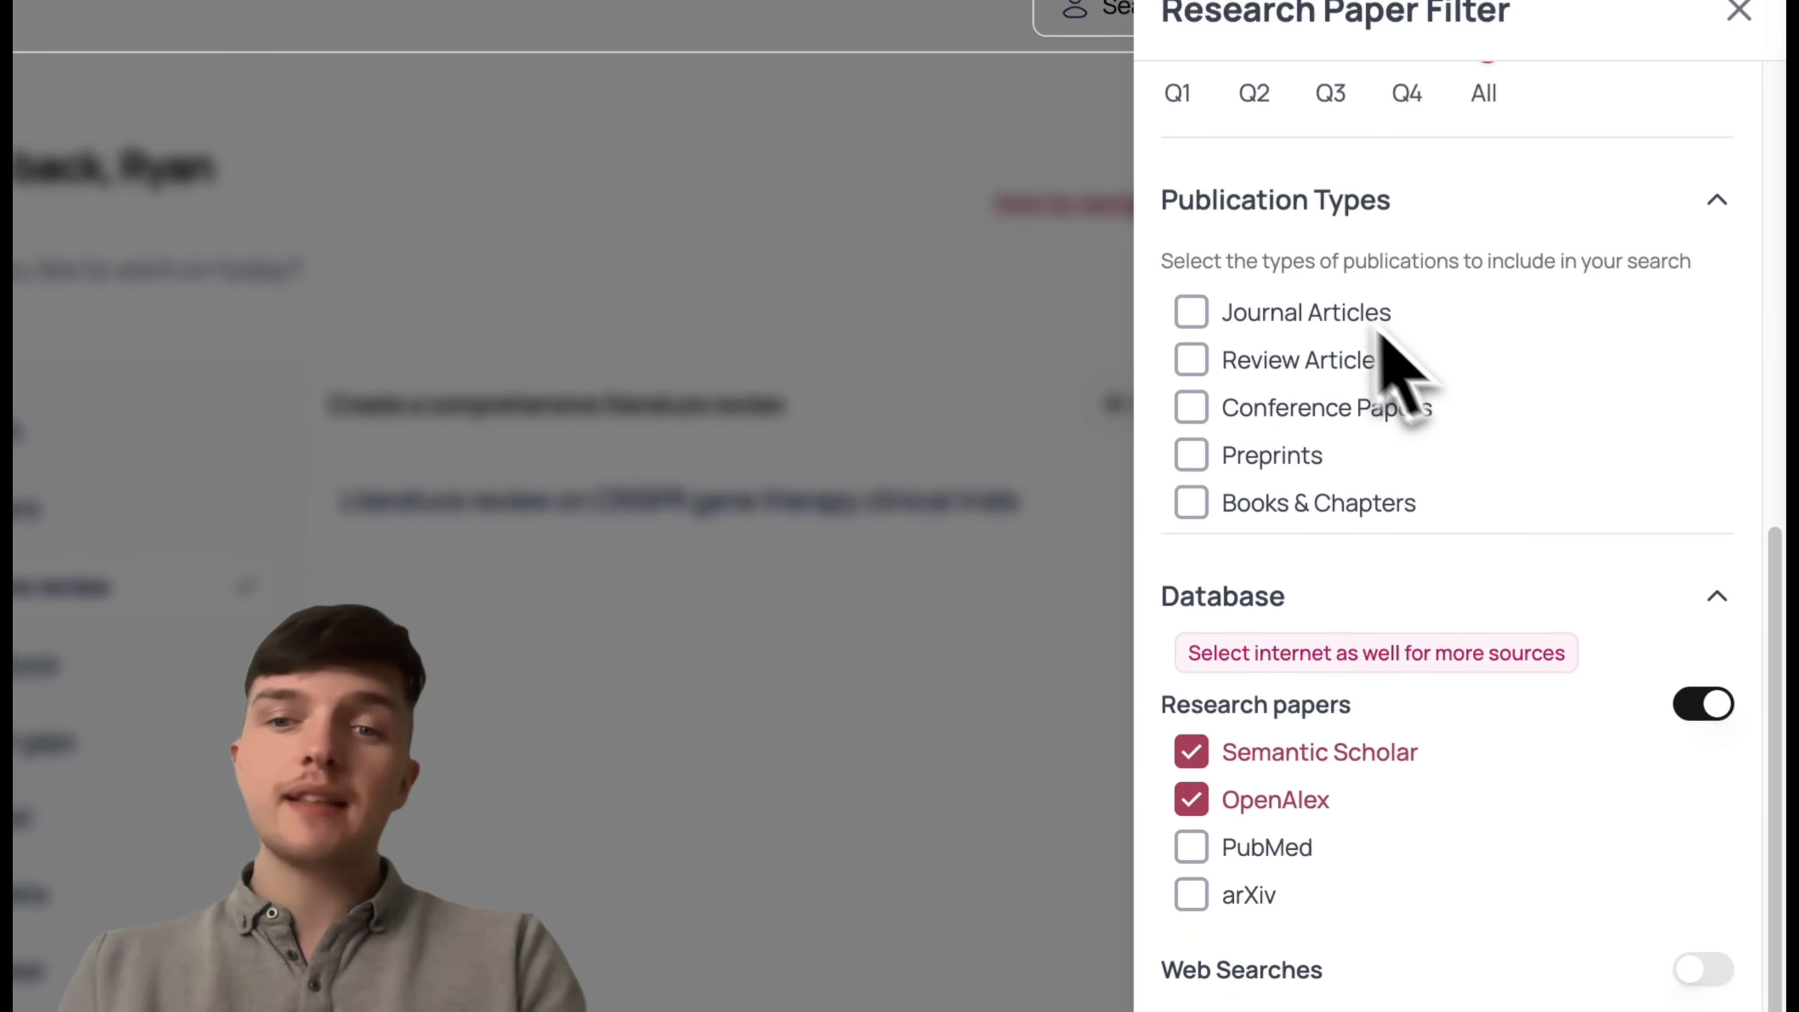
left_click(1193, 312)
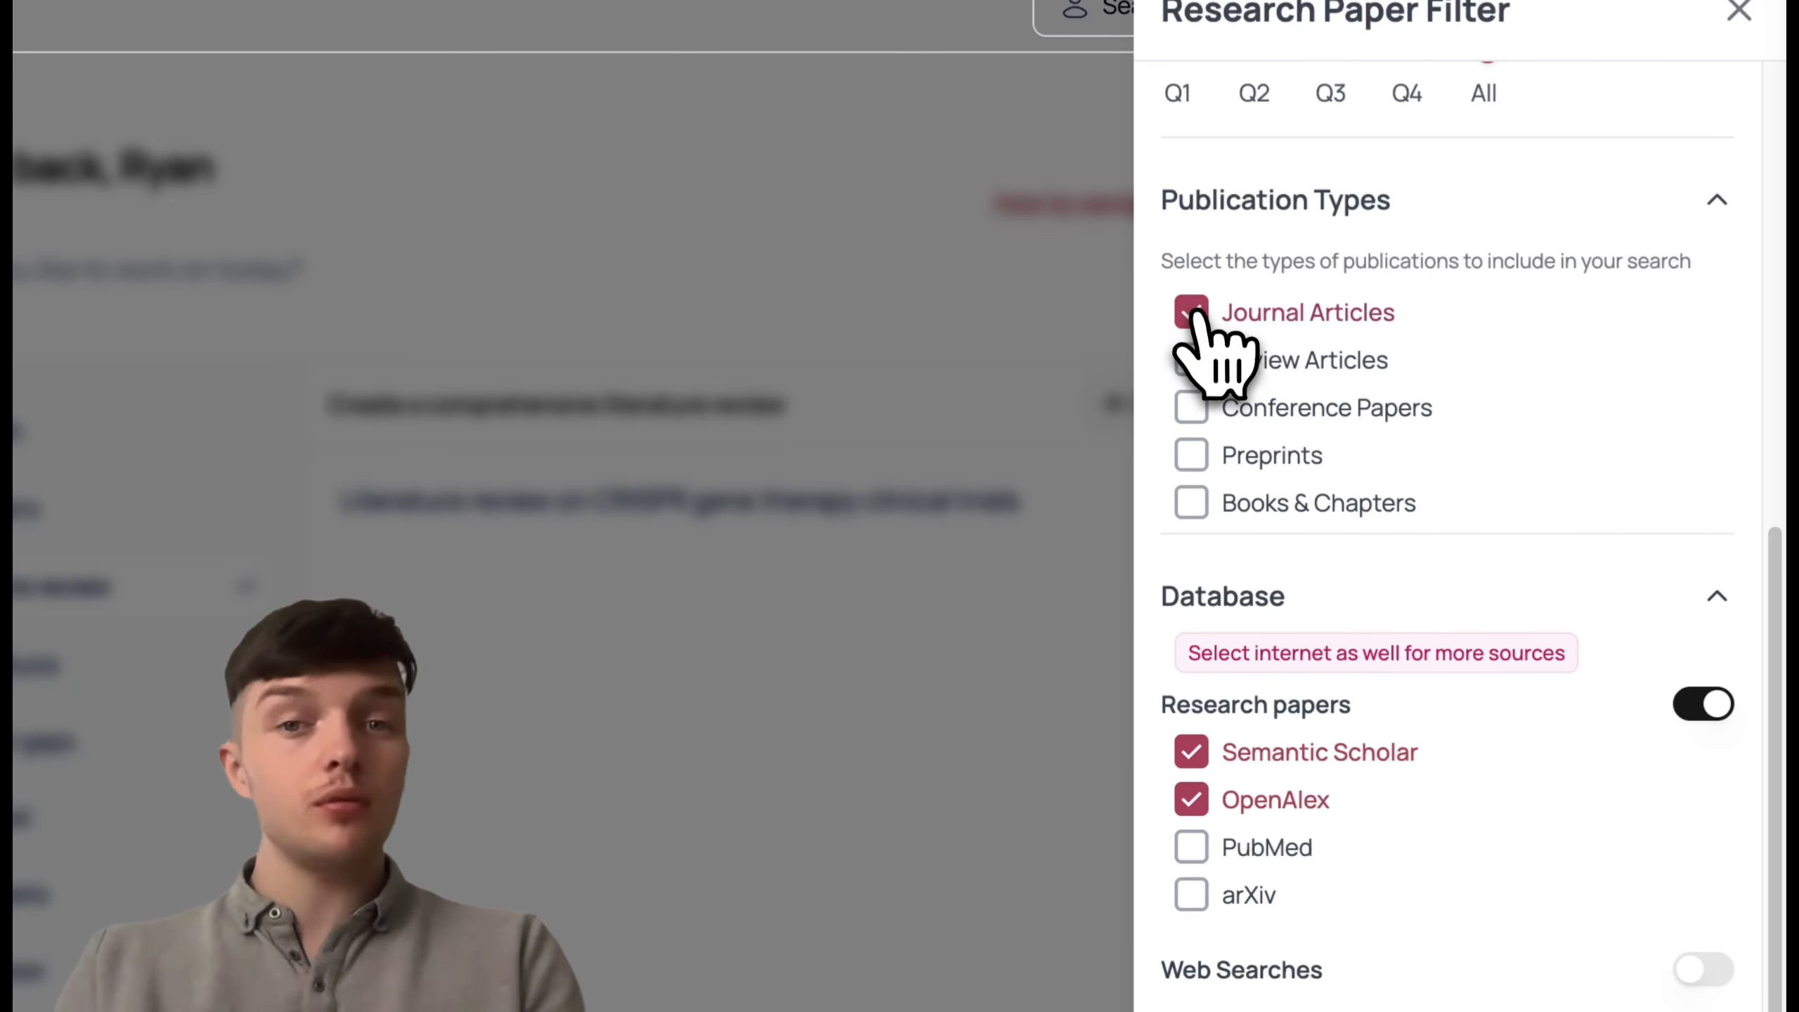
left_click(1191, 359)
left_click(1191, 408)
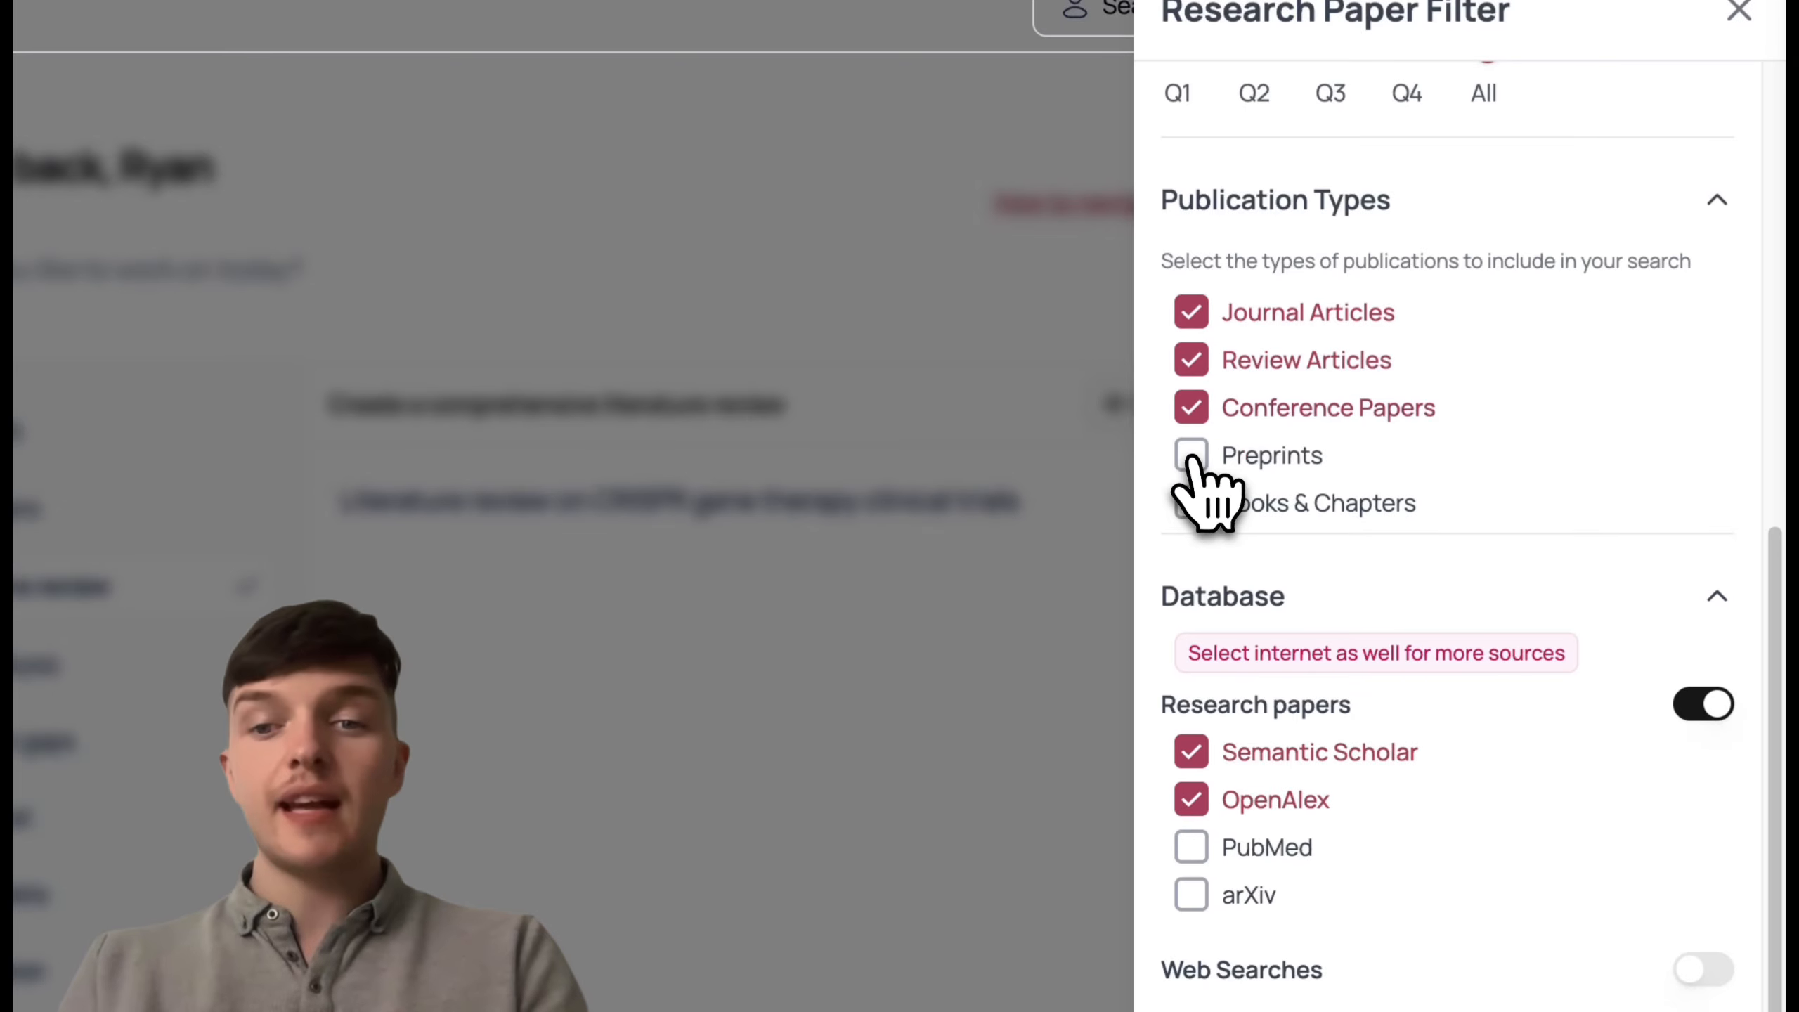
left_click(1191, 455)
left_click(1191, 503)
Step: Include Semantic Scholar, OpenAlex, PubMed and arXiv as research paper databases, and enable web searches
scroll(1204, 510, "down", 4)
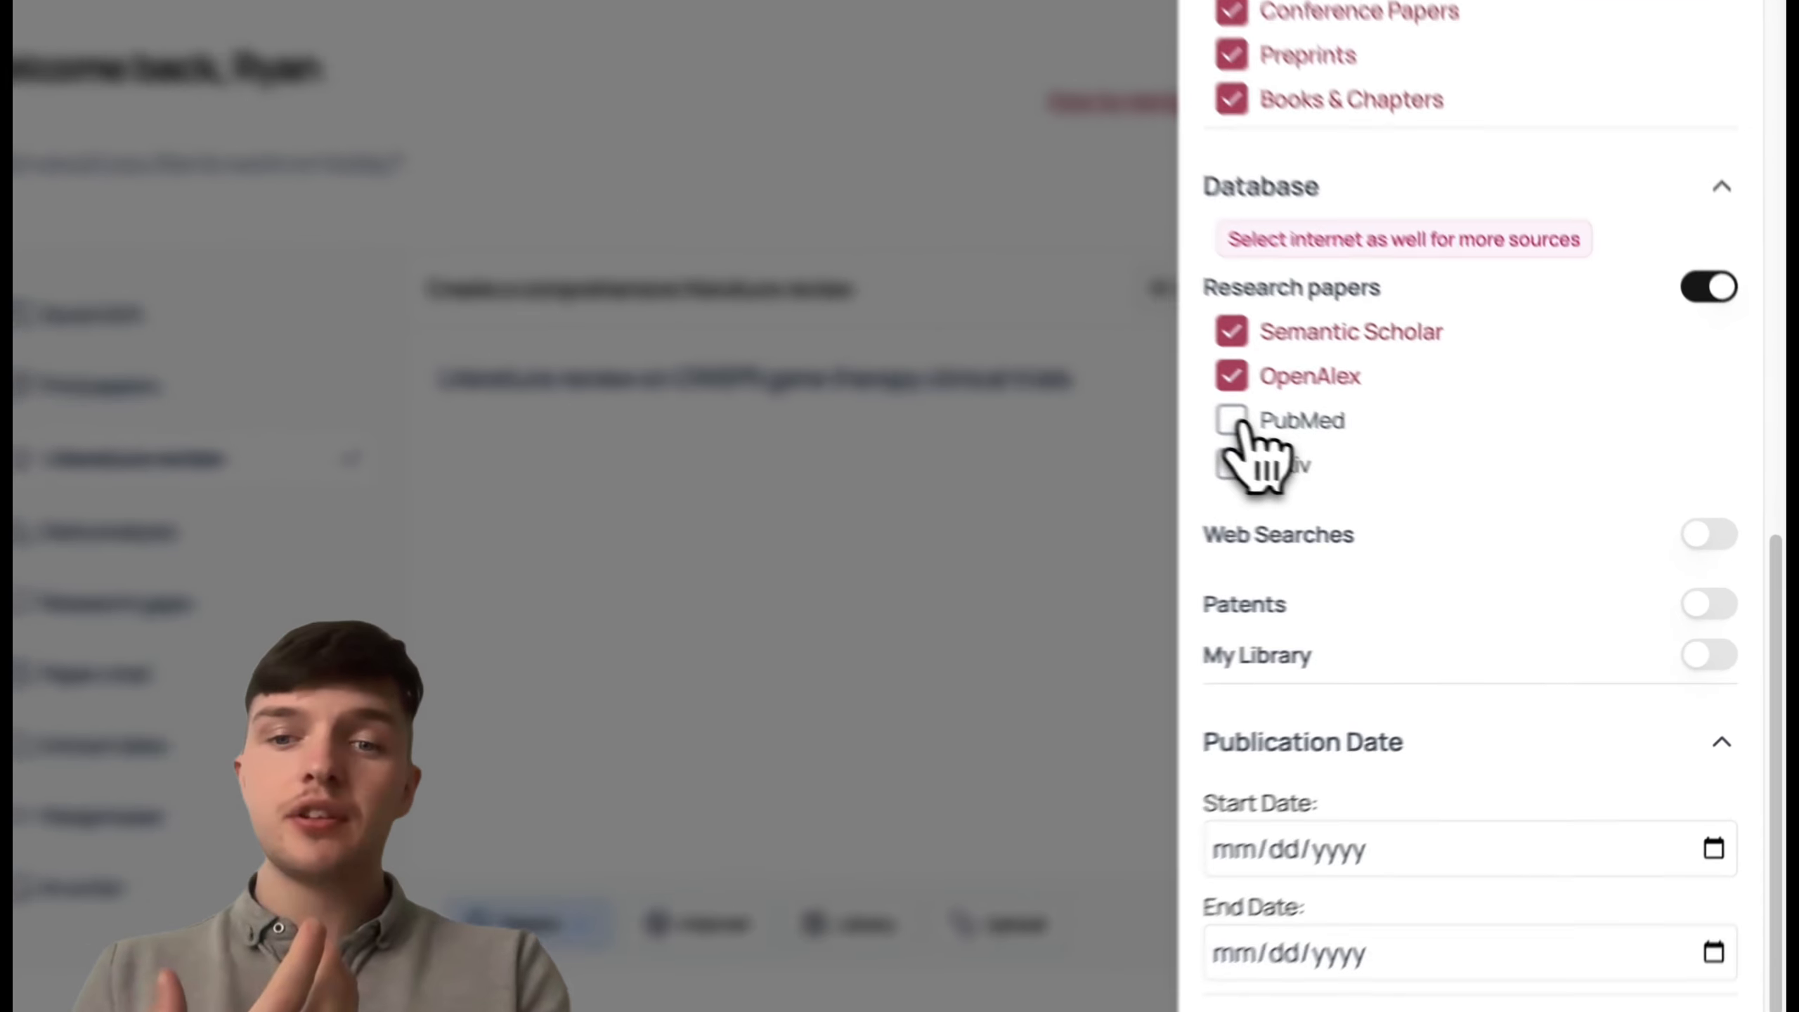
left_click(1363, 467)
left_click(1364, 433)
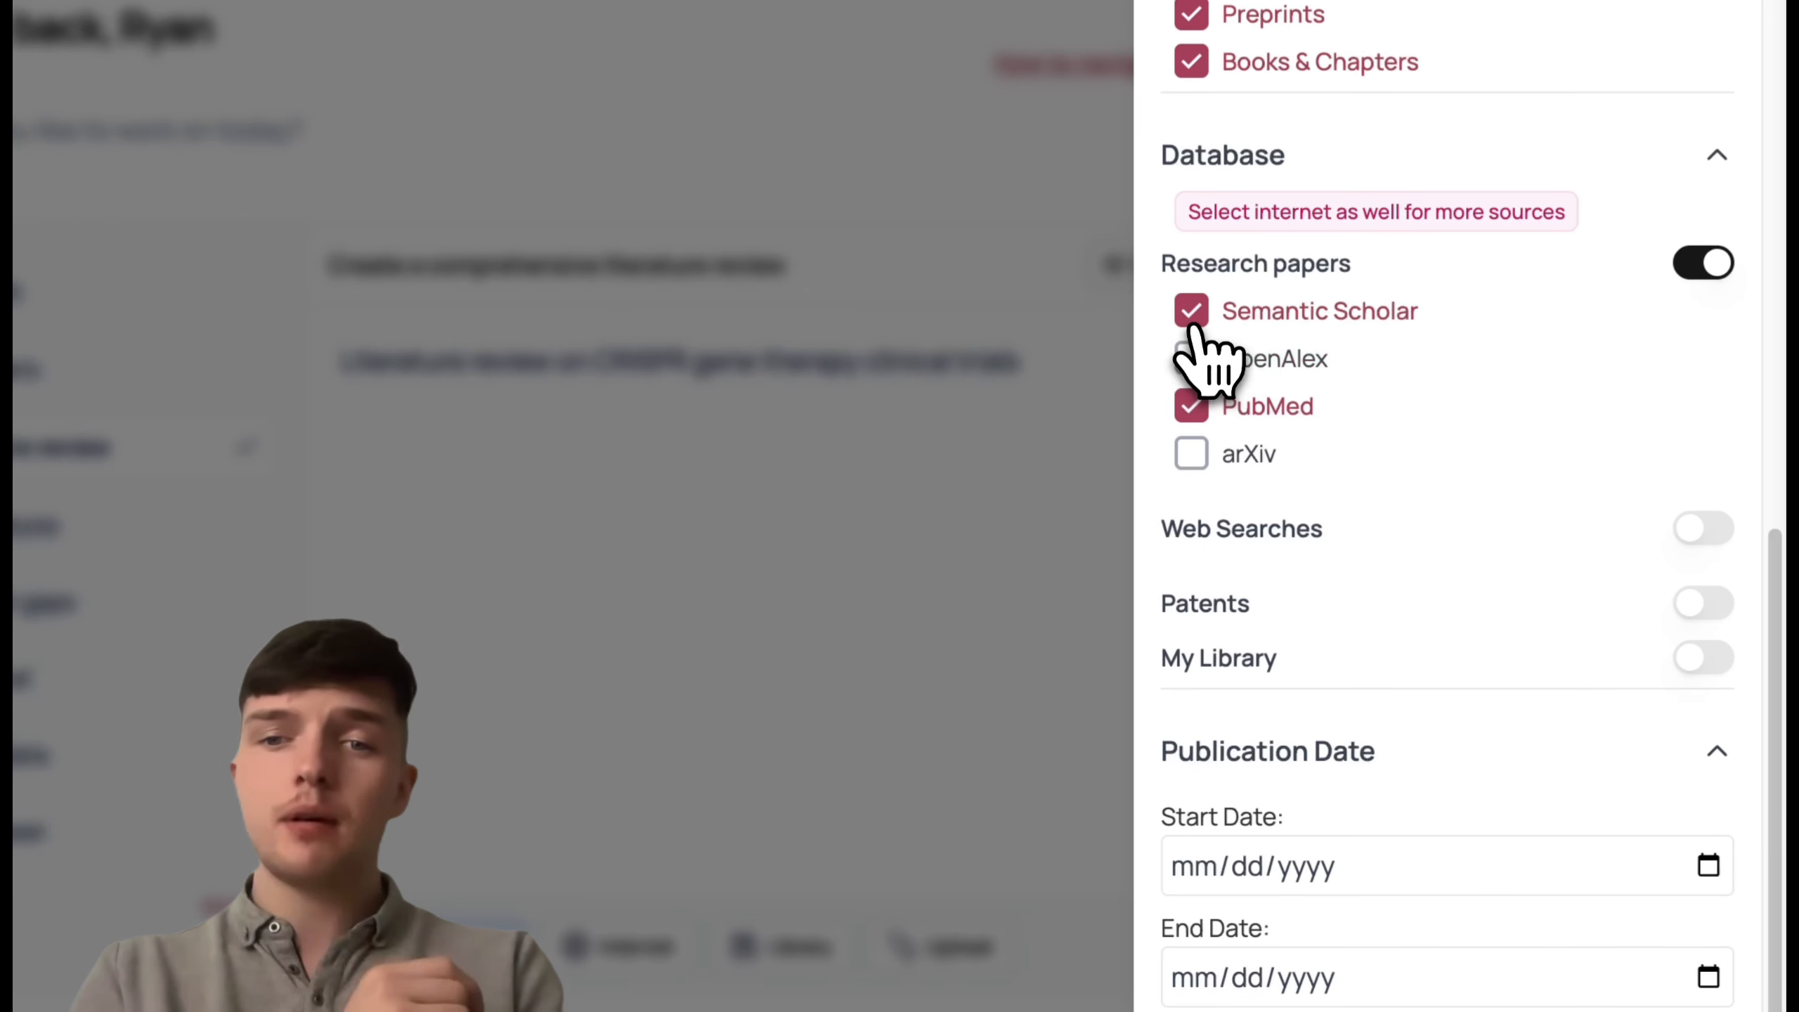
left_click(1193, 322)
left_click(1192, 315)
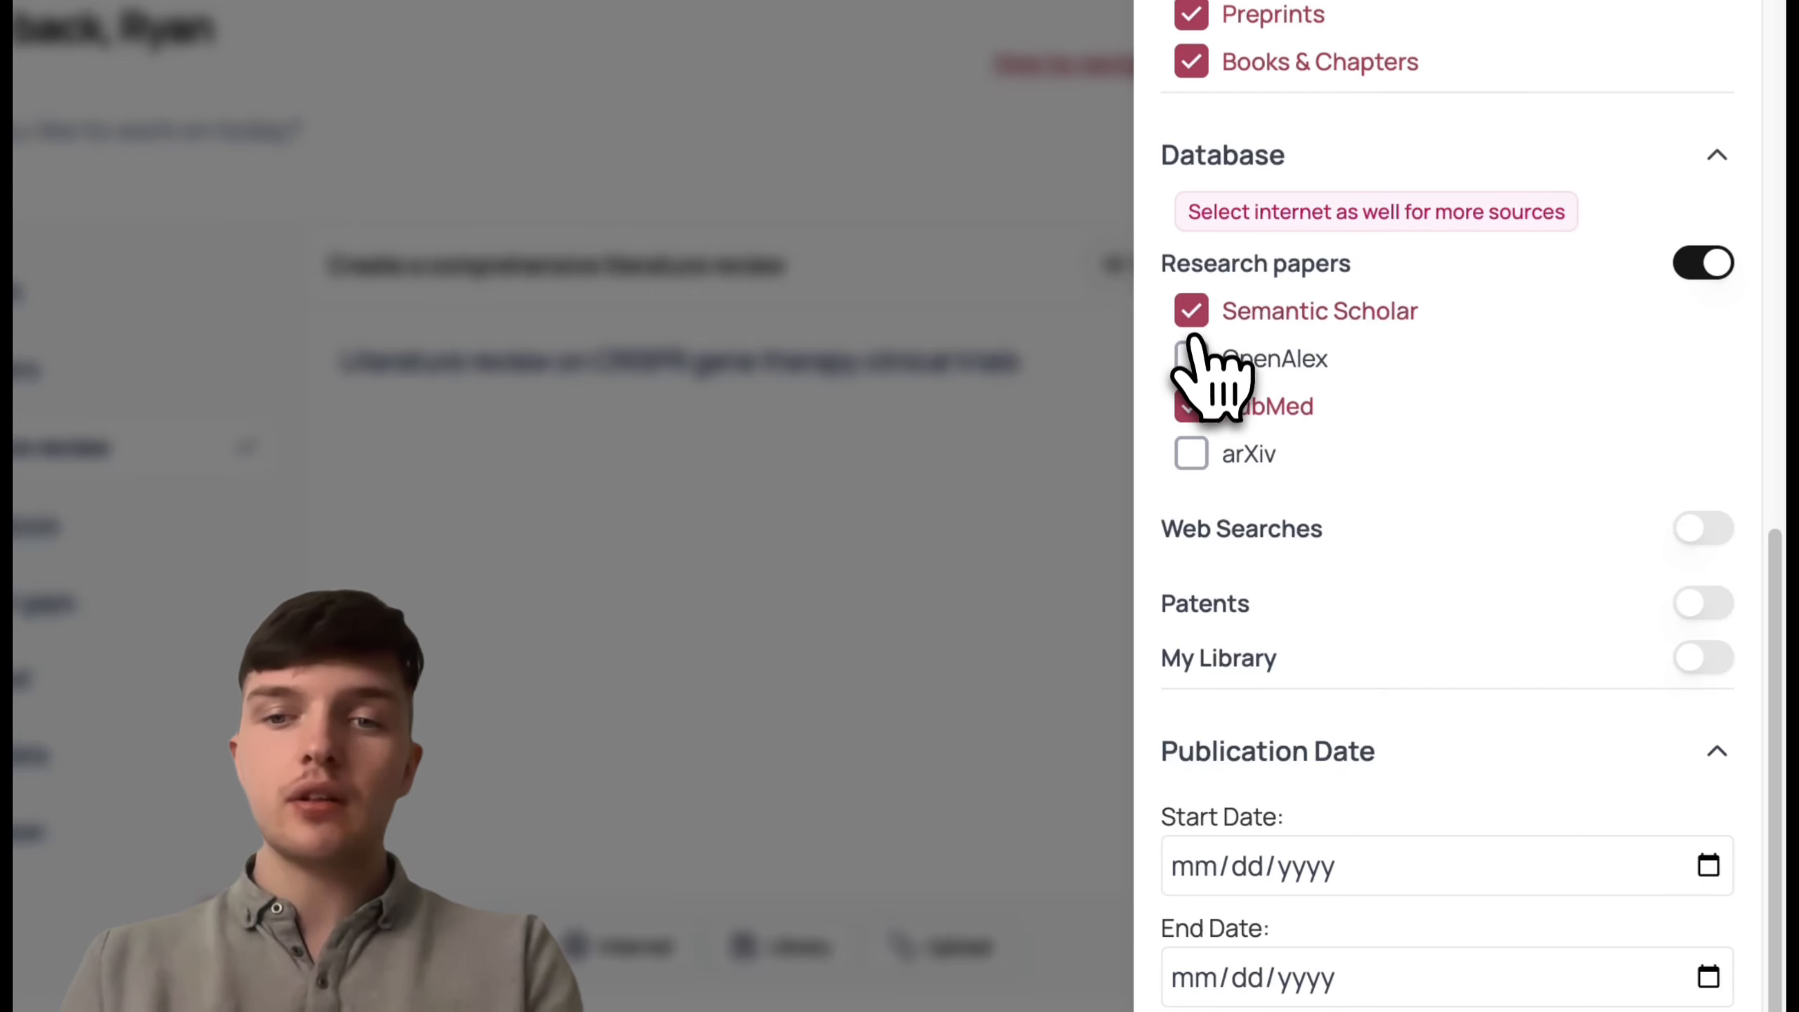
left_click(1193, 360)
left_click(1192, 462)
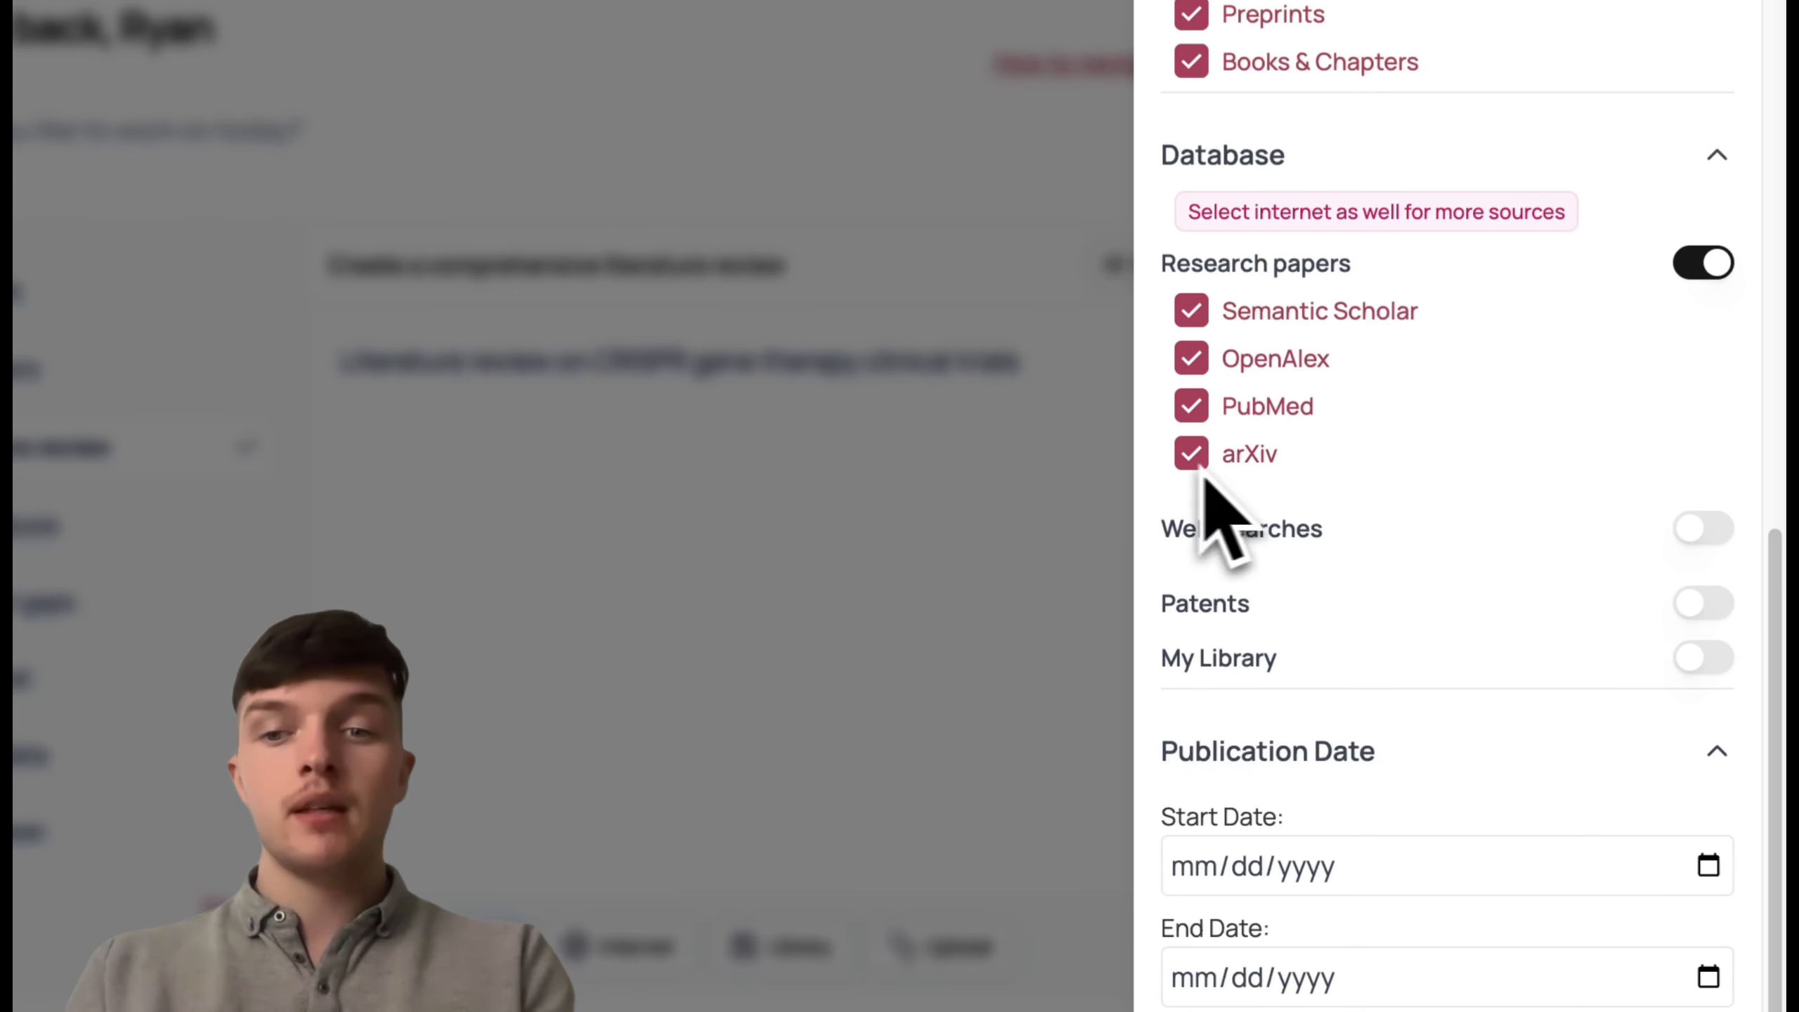
left_click(1704, 528)
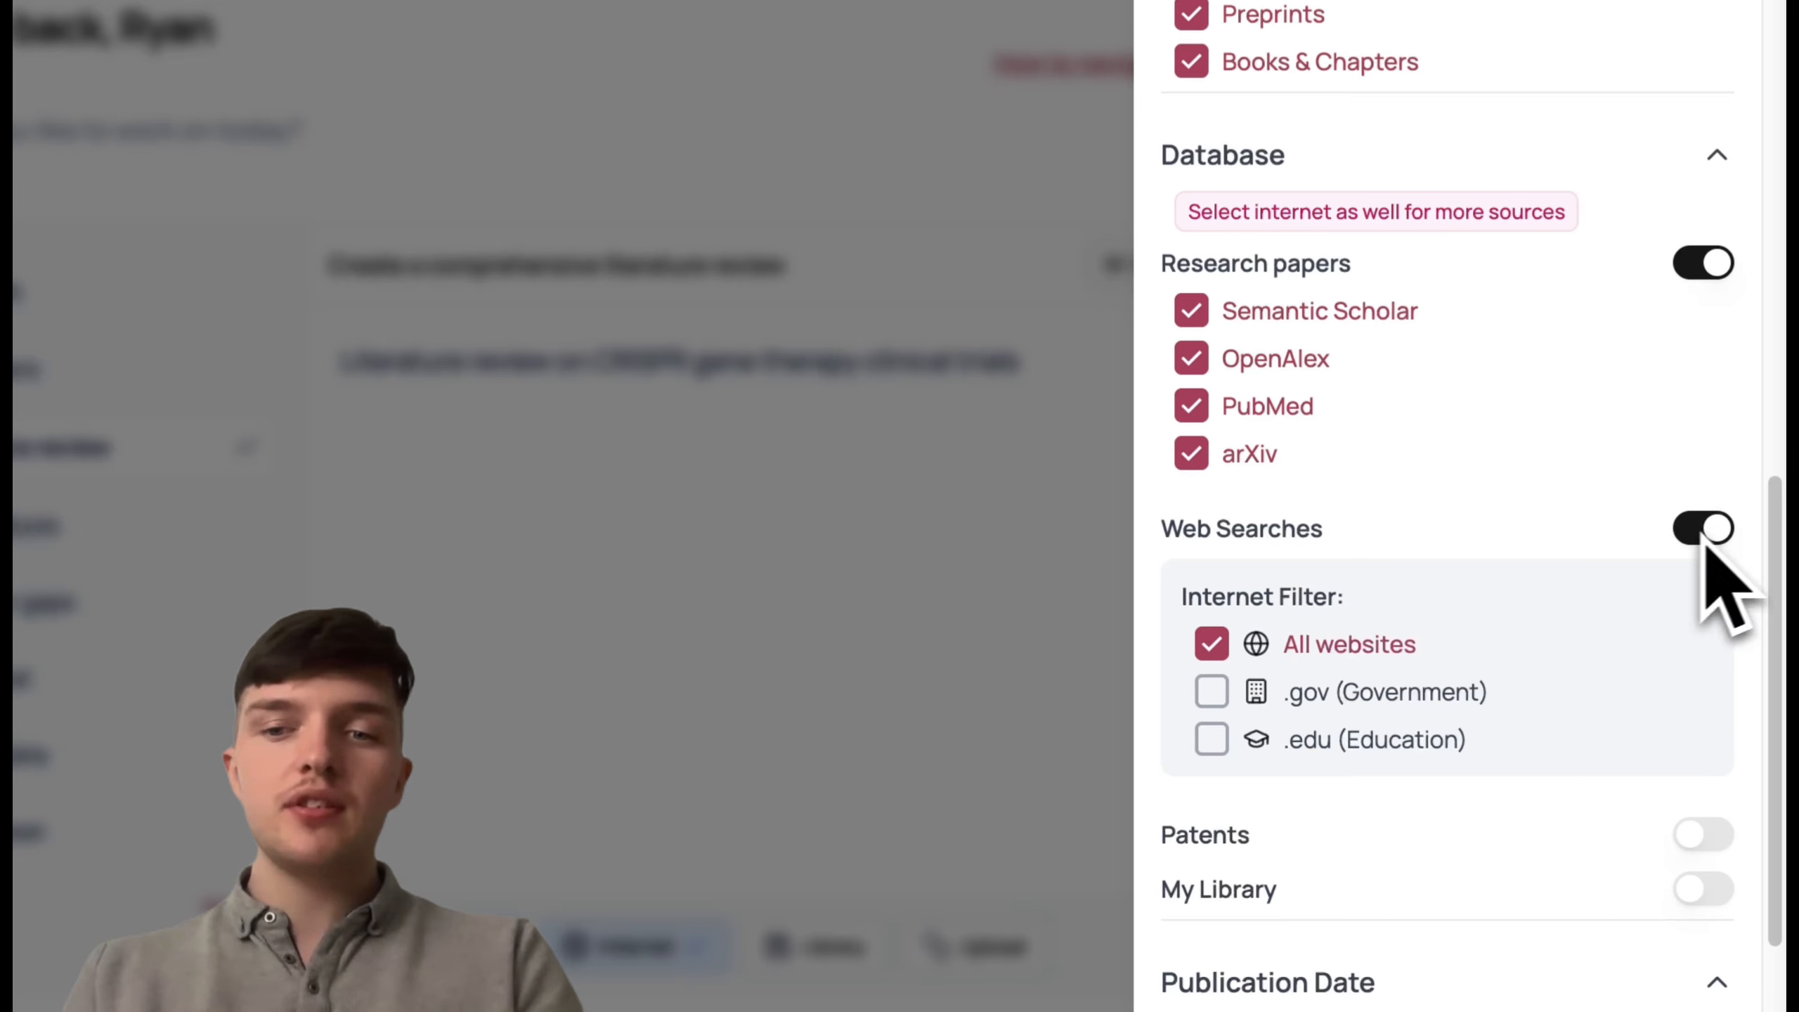
Step: Try limiting web searches to .gov and .edu sites, return the internet filter to All websites, and turn web searches off
scroll(1393, 703, "down", 3)
left_click(1211, 490)
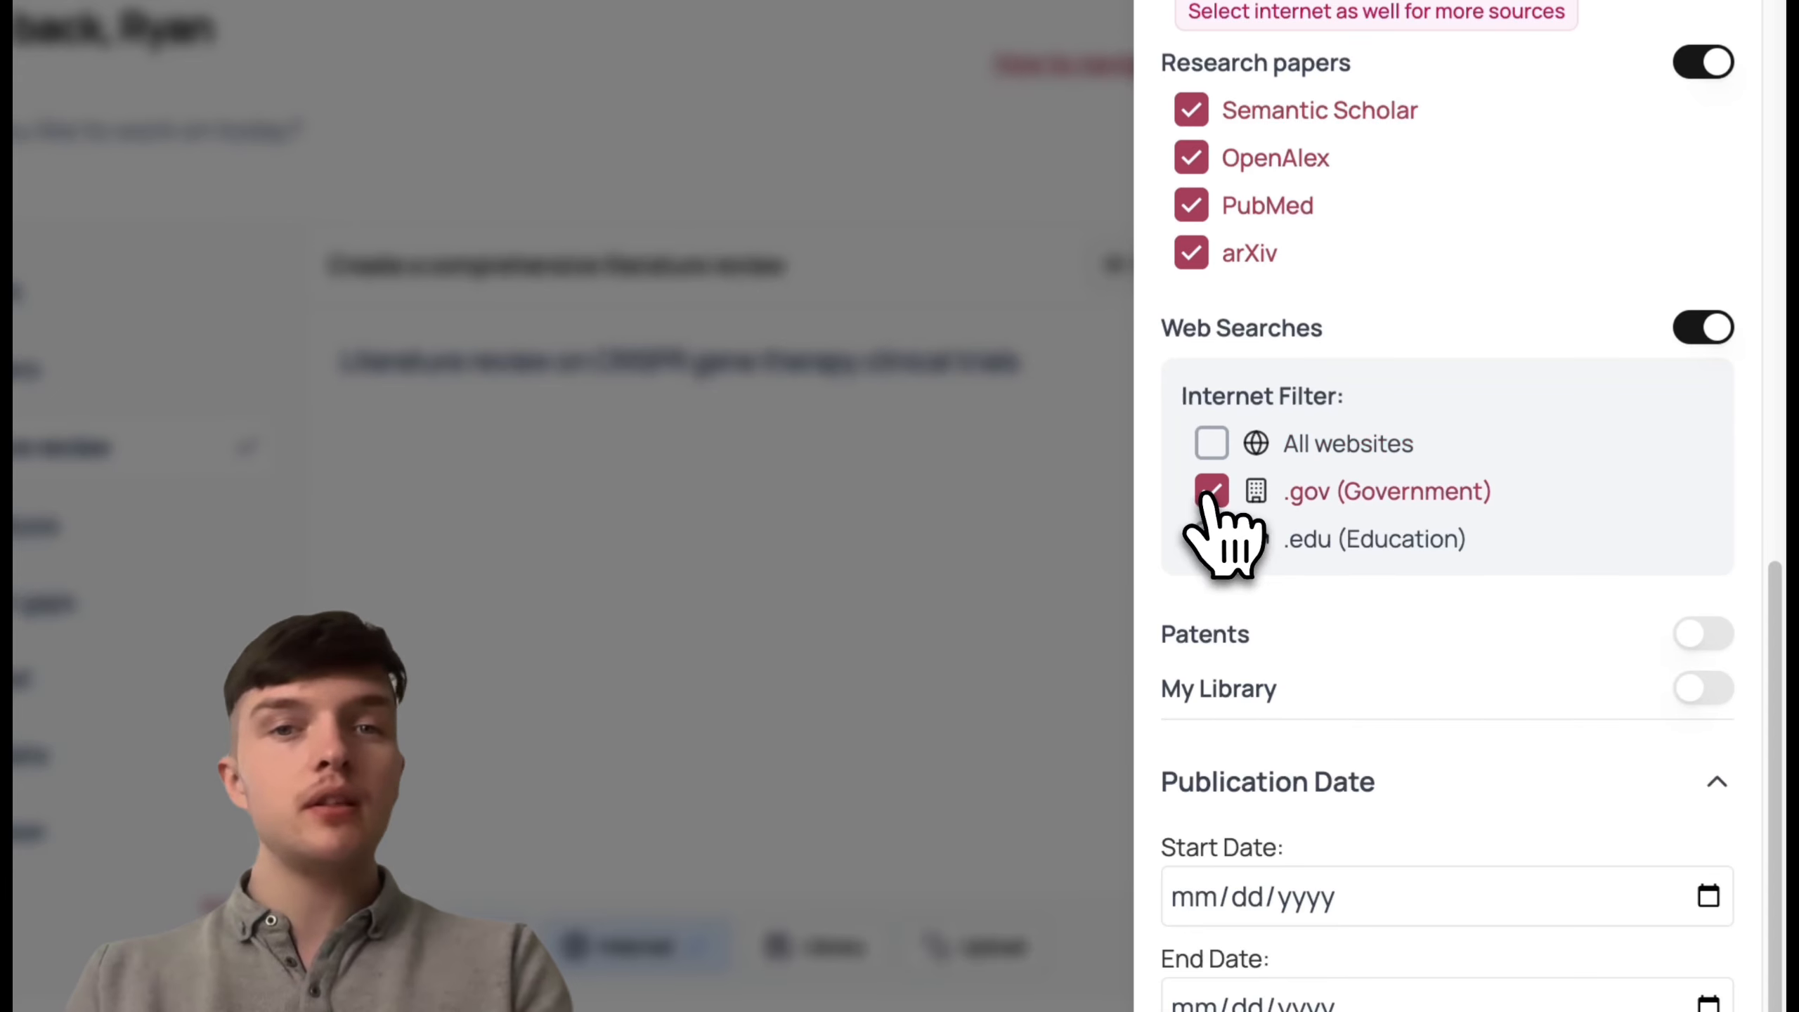
left_click(1213, 540)
left_click(1213, 540)
left_click(1213, 490)
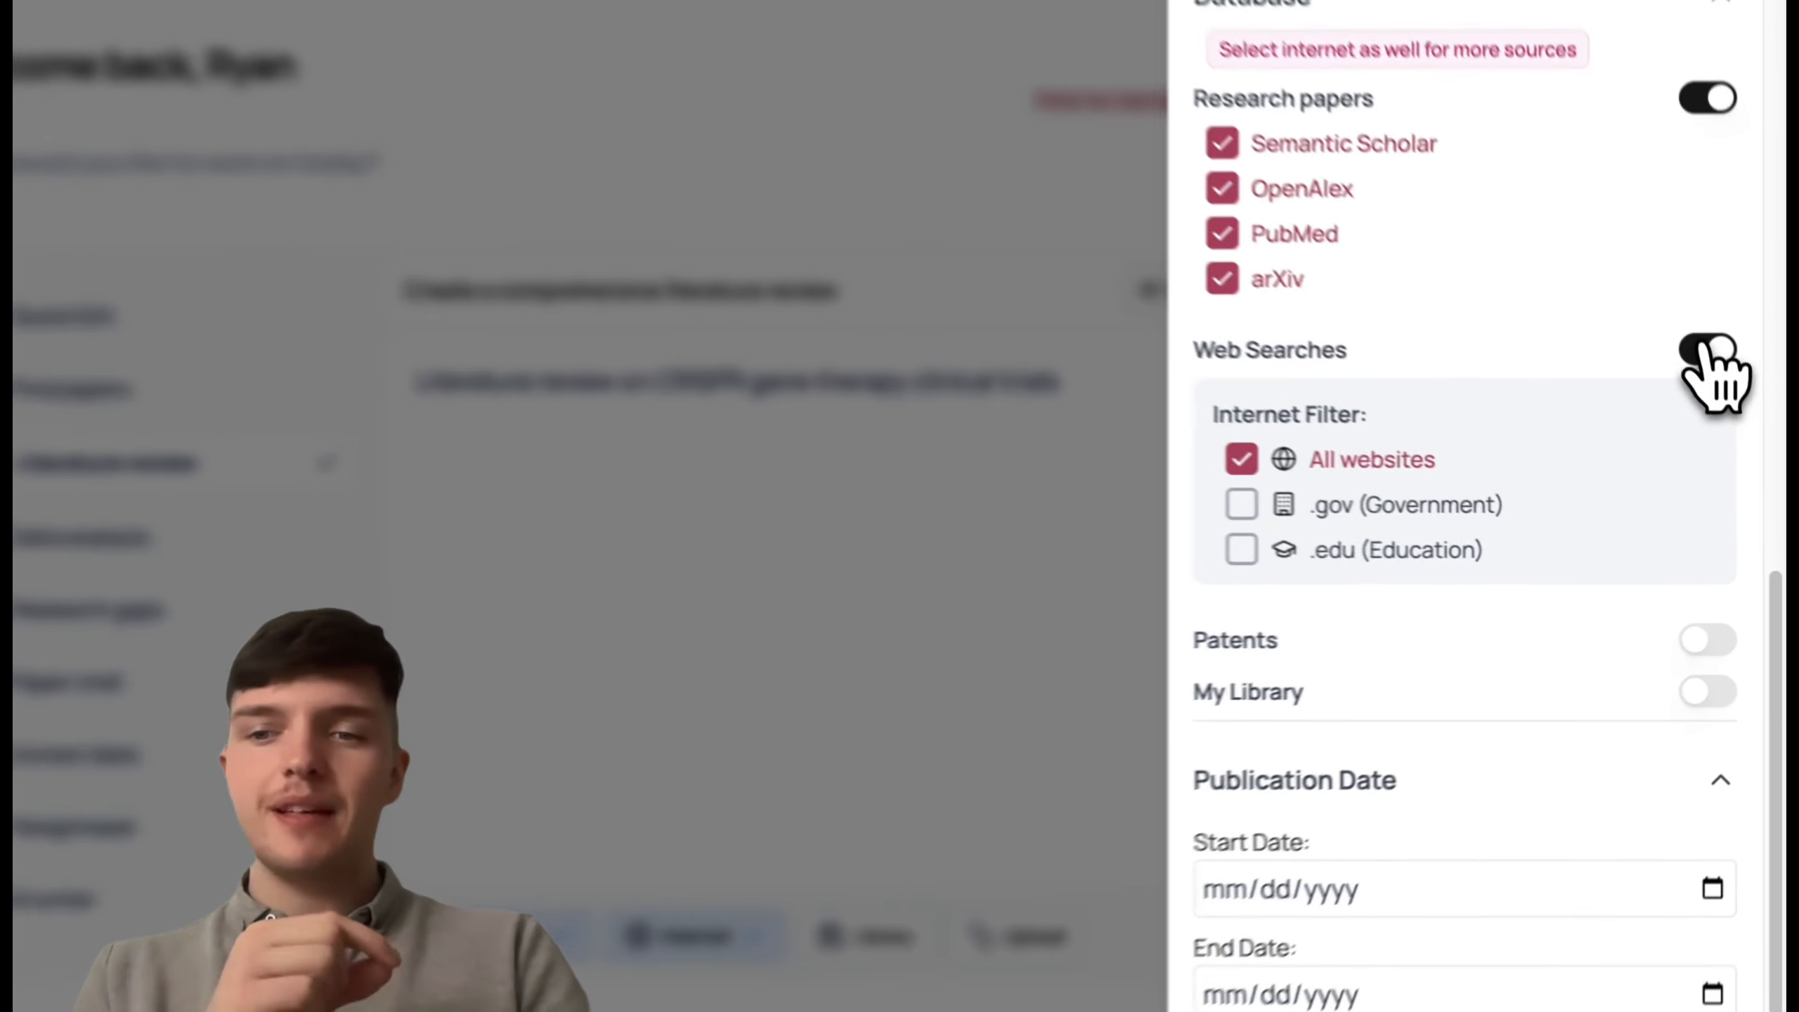
left_click(1705, 349)
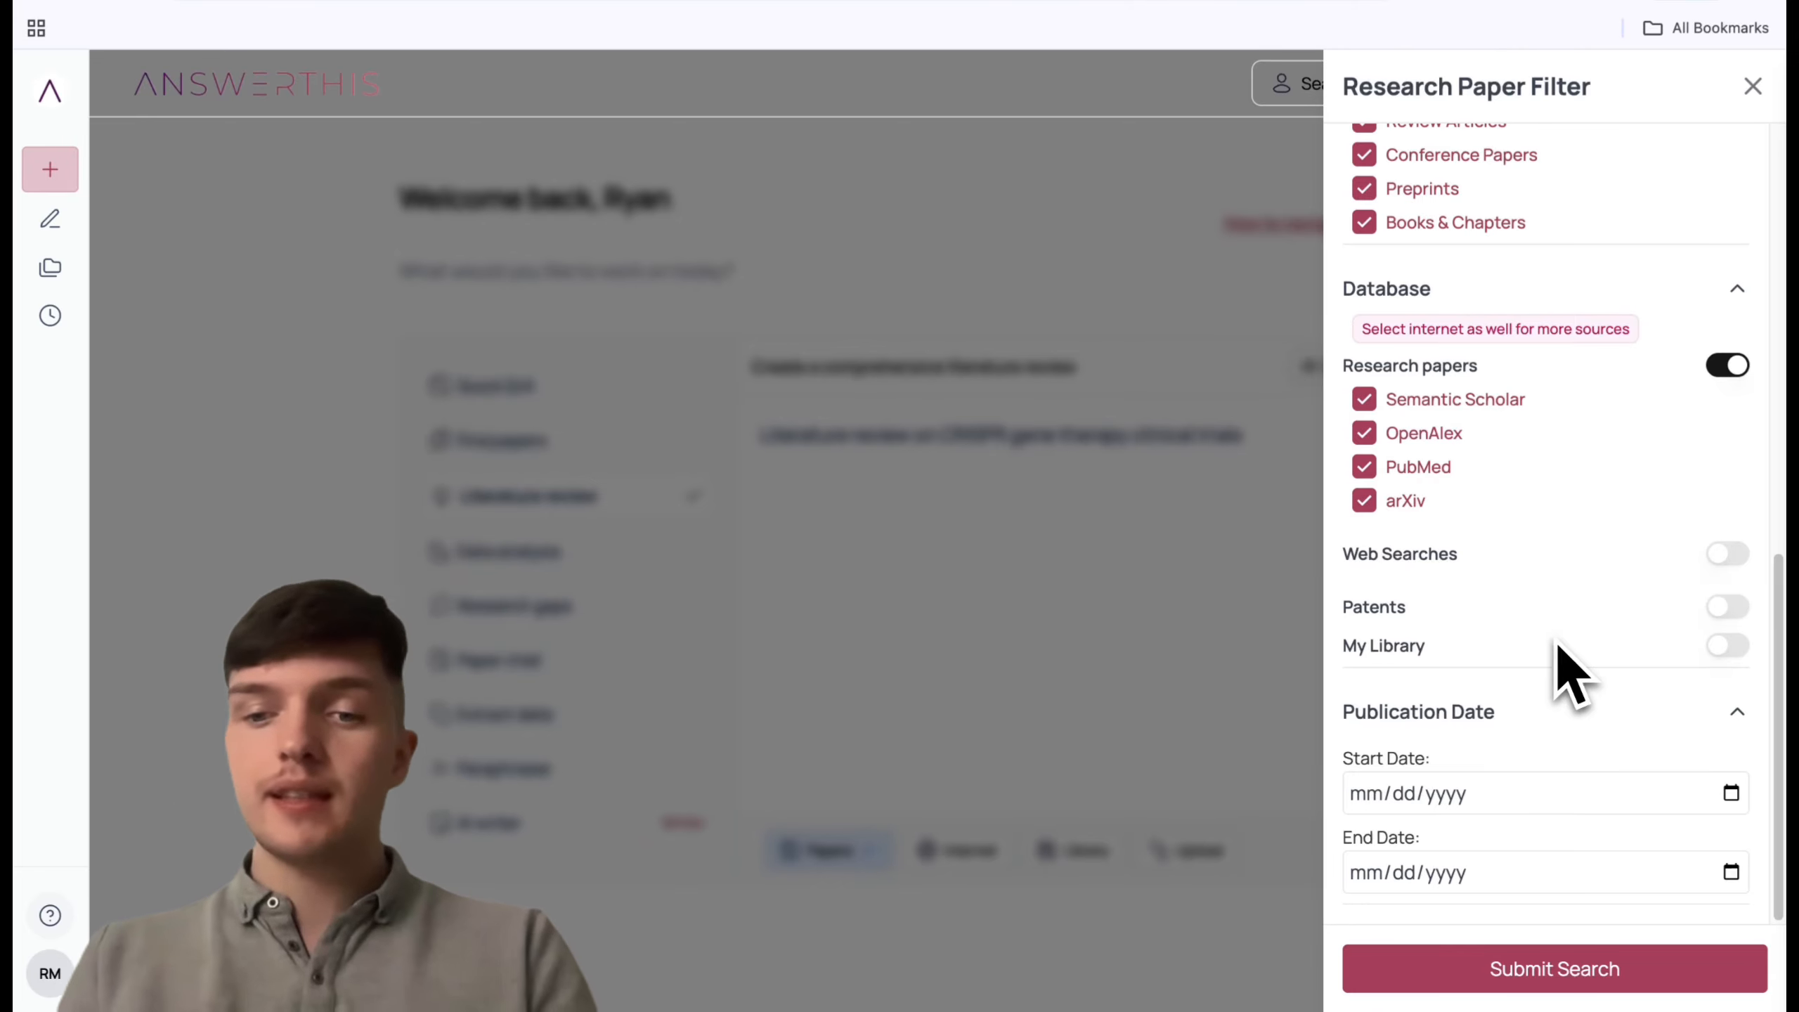
Step: View the calendars for the publication start and end dates, and close the research paper filter without setting dates
left_click(1729, 793)
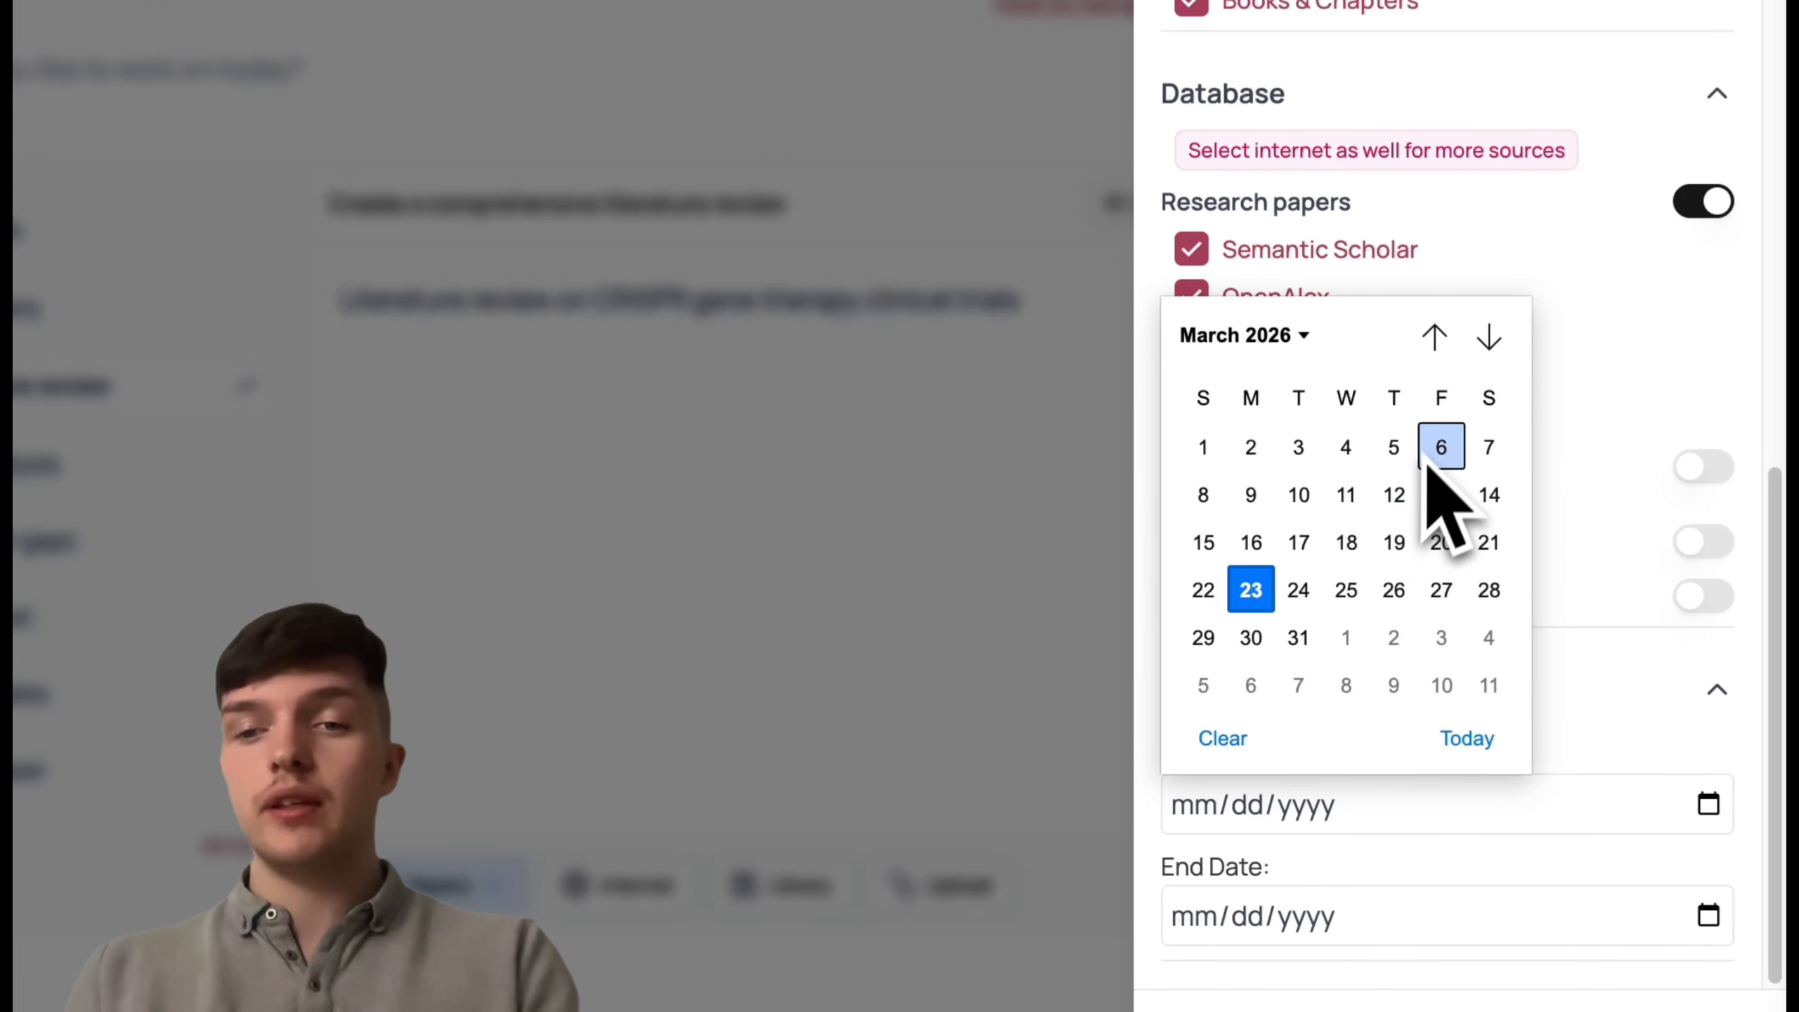
left_click(1608, 436)
left_click(1469, 932)
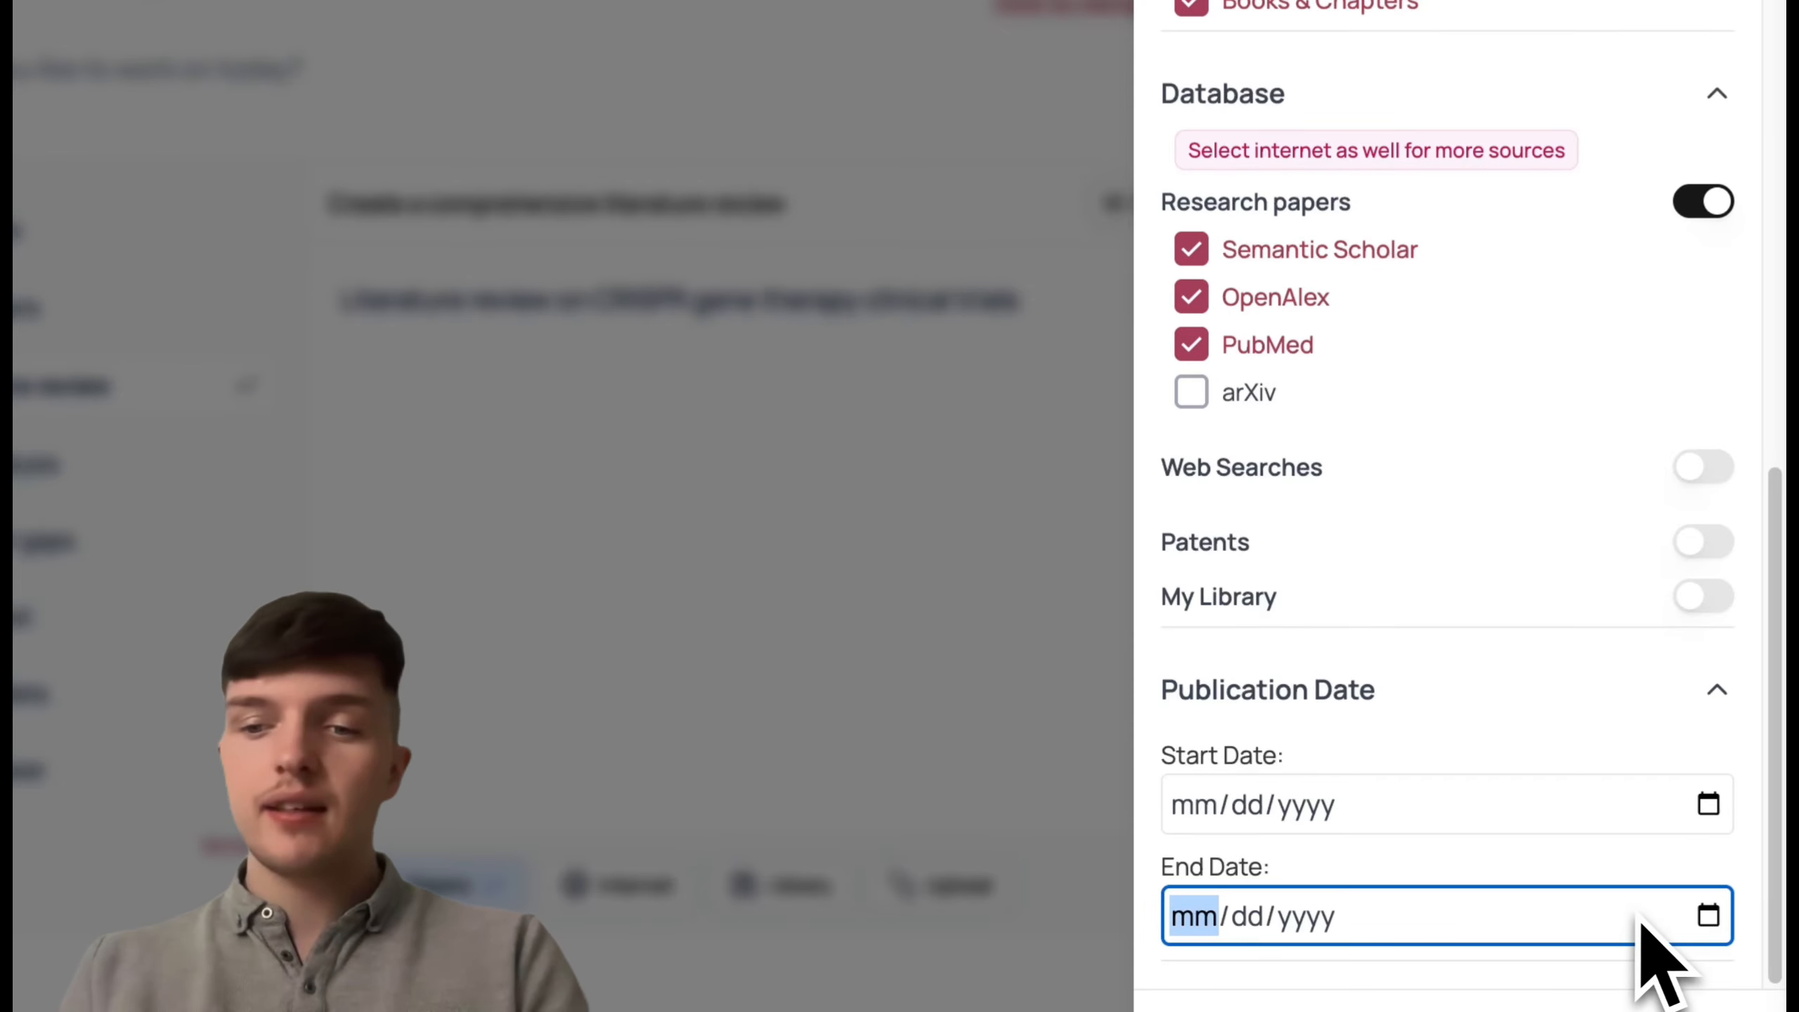
left_click(1715, 931)
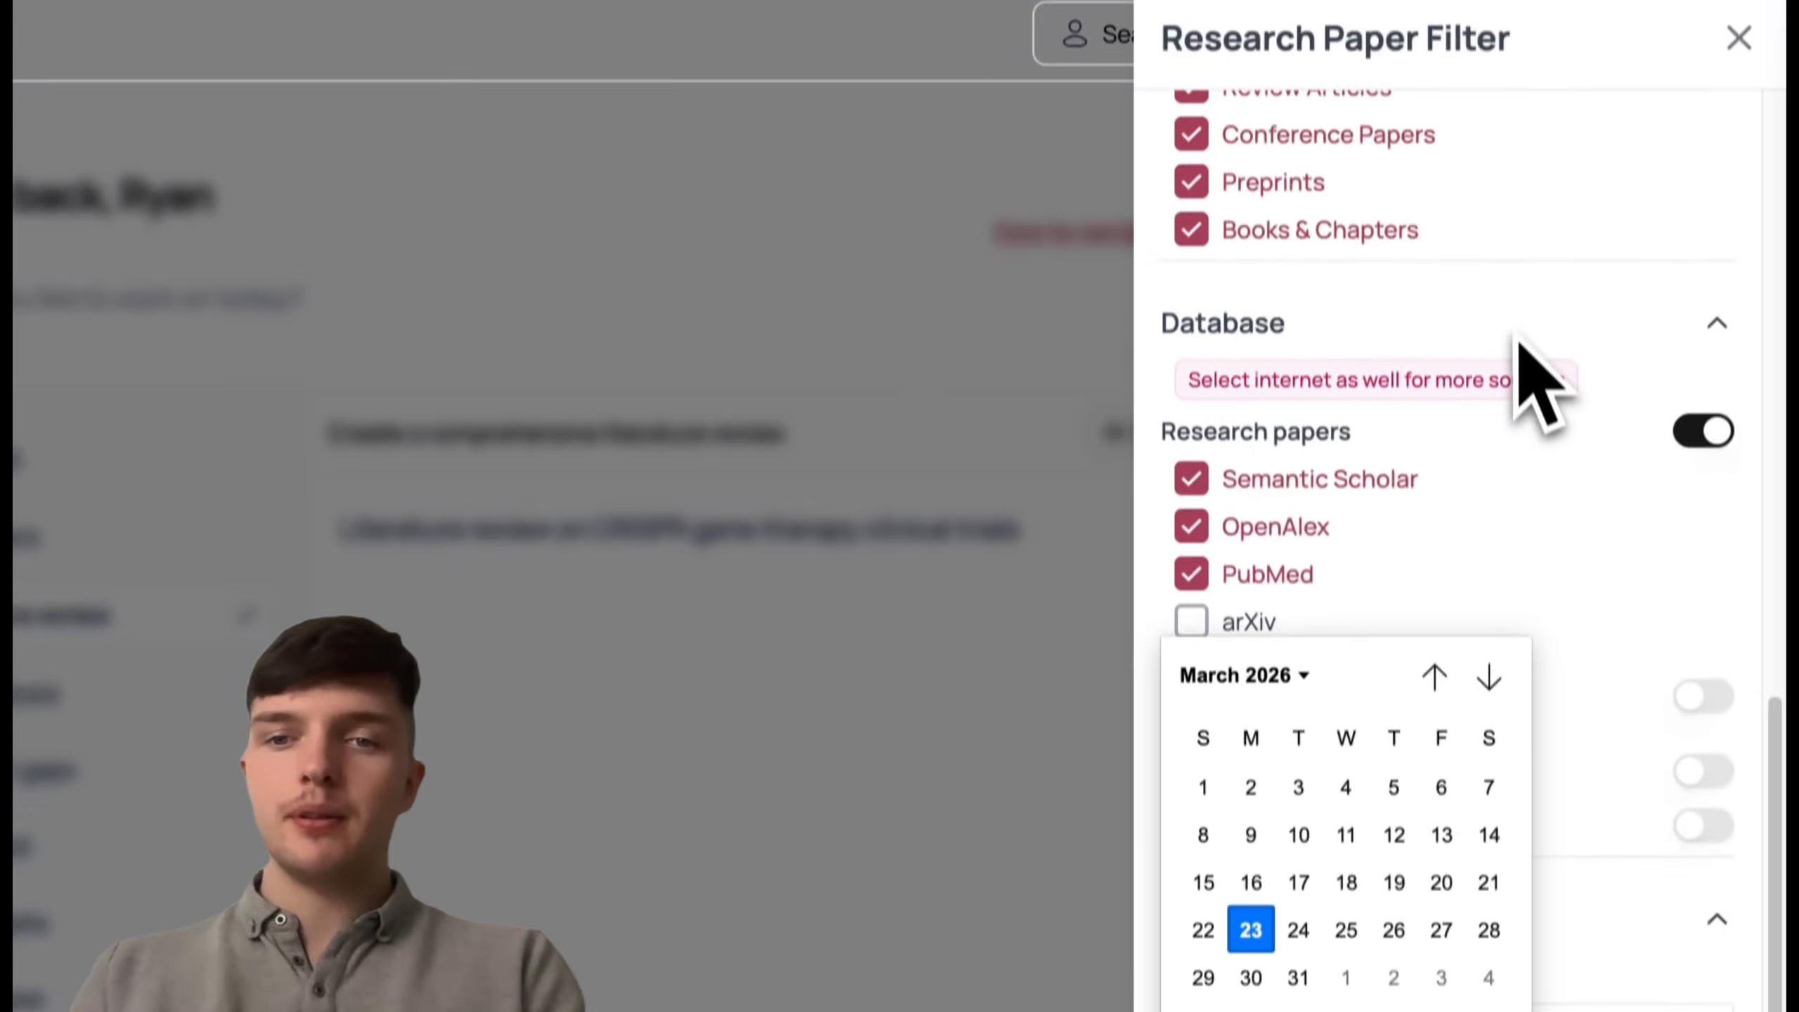
left_click(1509, 99)
left_click(1080, 385)
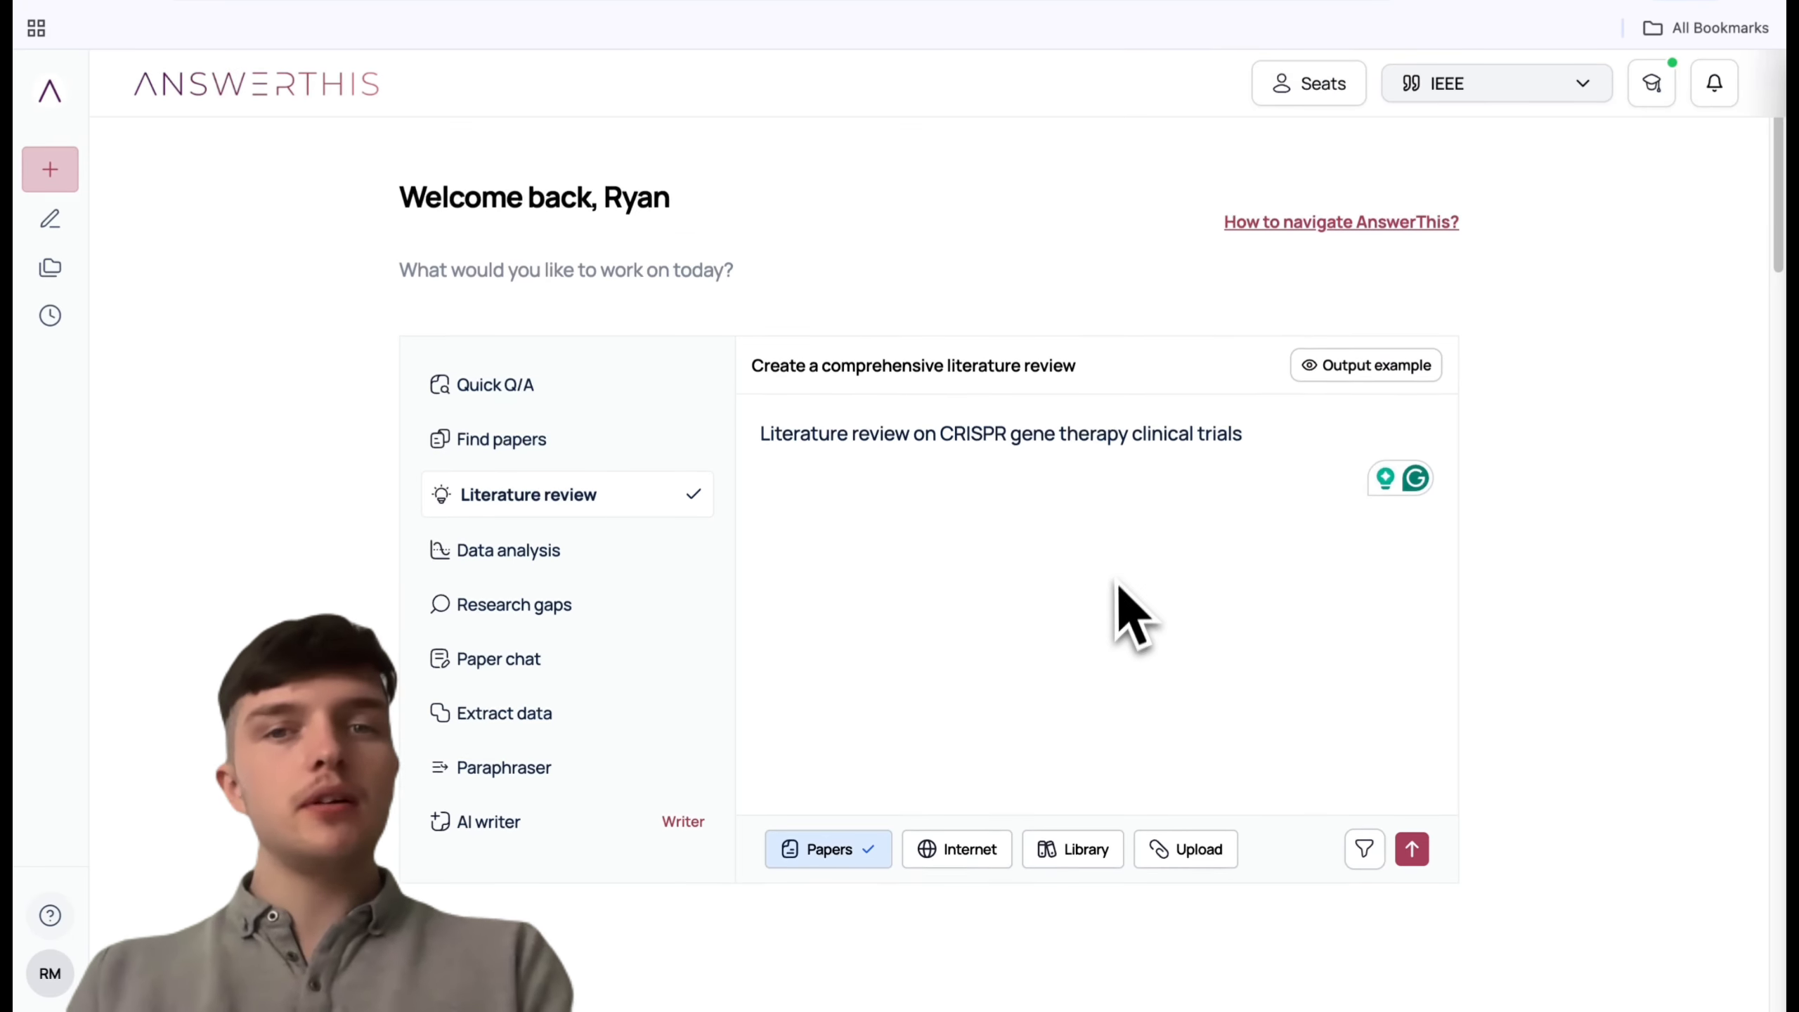
Step: Open the literature review on atomic structures with graphs from the recent searches and switch it to the full-width layout
scroll(1045, 670, "down", 3)
scroll(1131, 623, "down", 8)
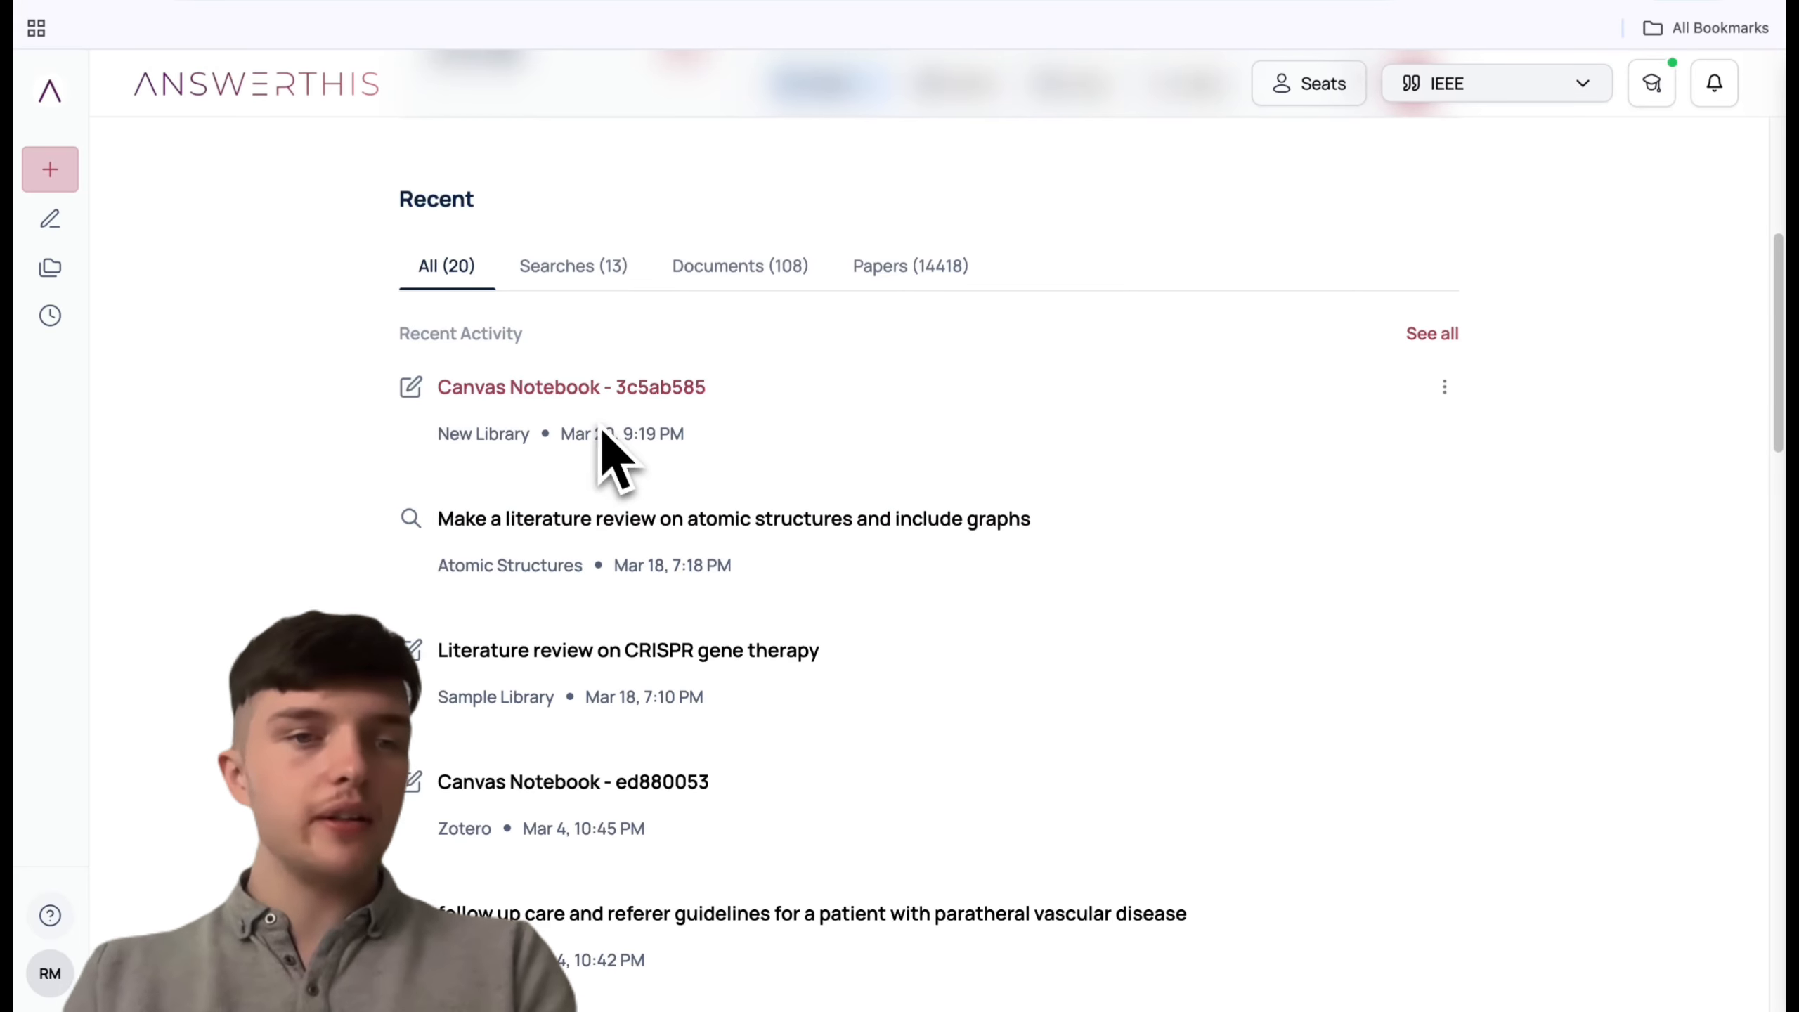
mouse_move(63, 241)
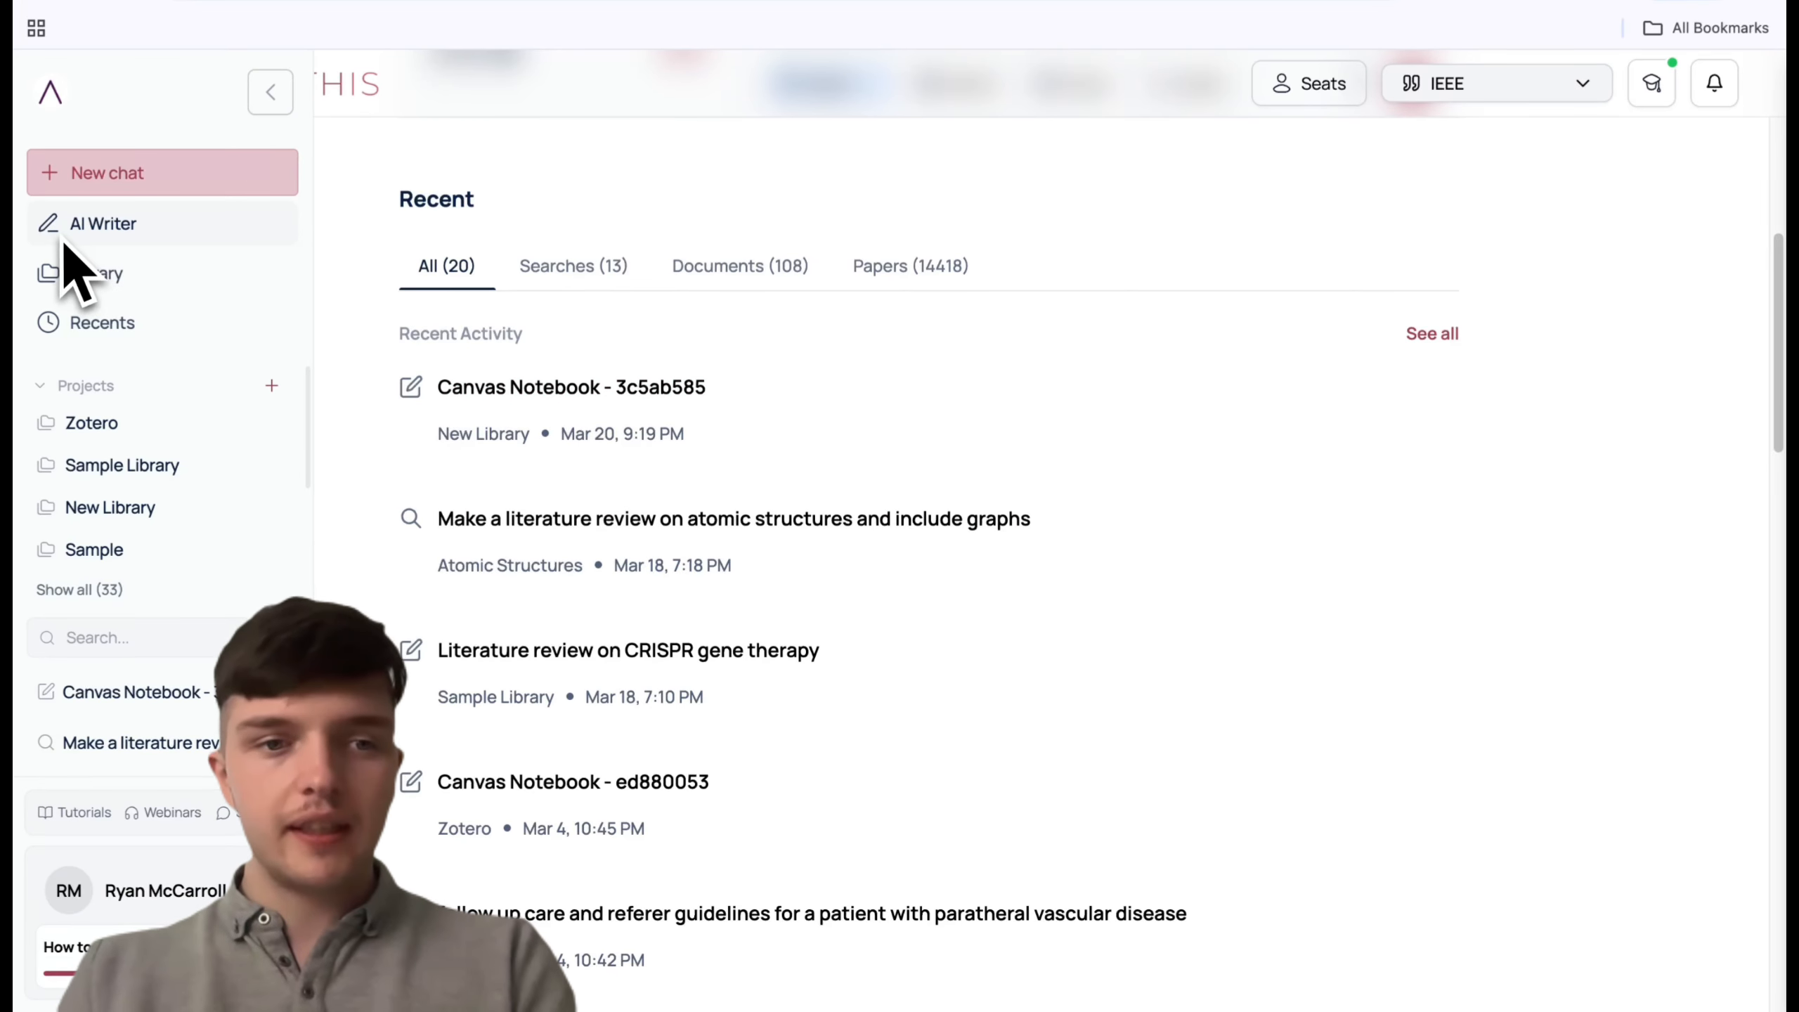
left_click(99, 328)
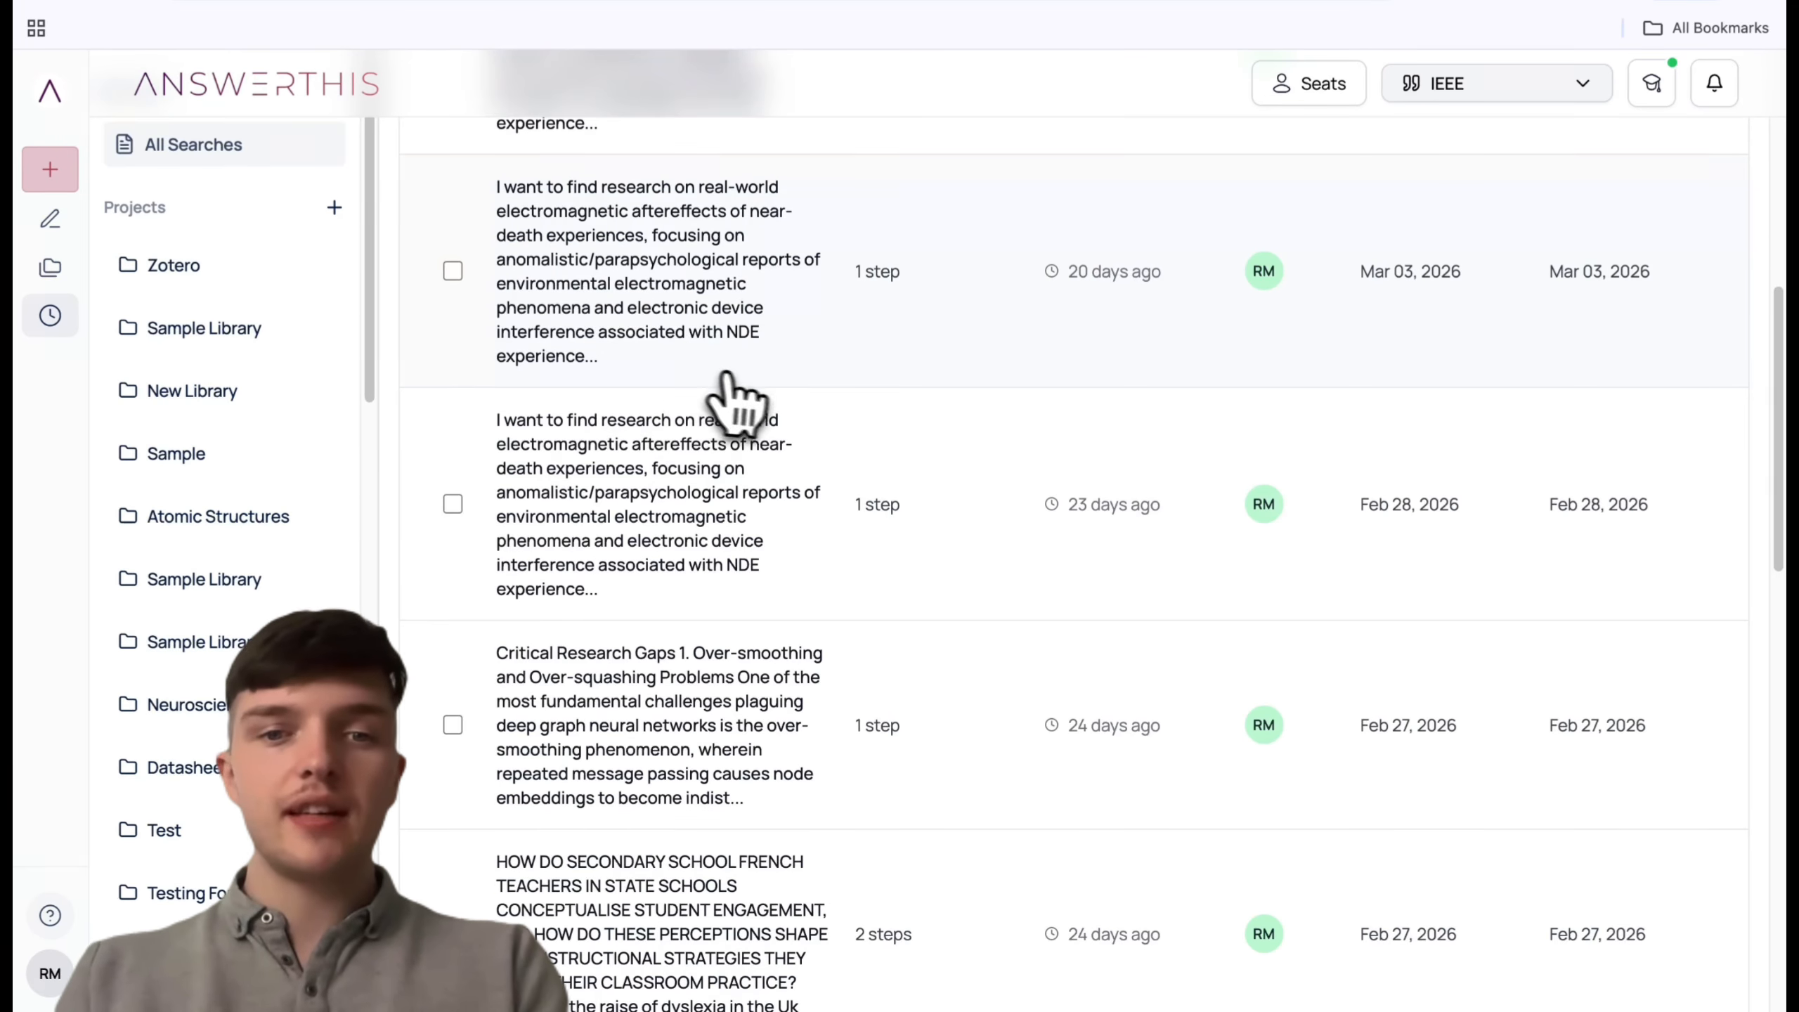
scroll(787, 375, "up", 5)
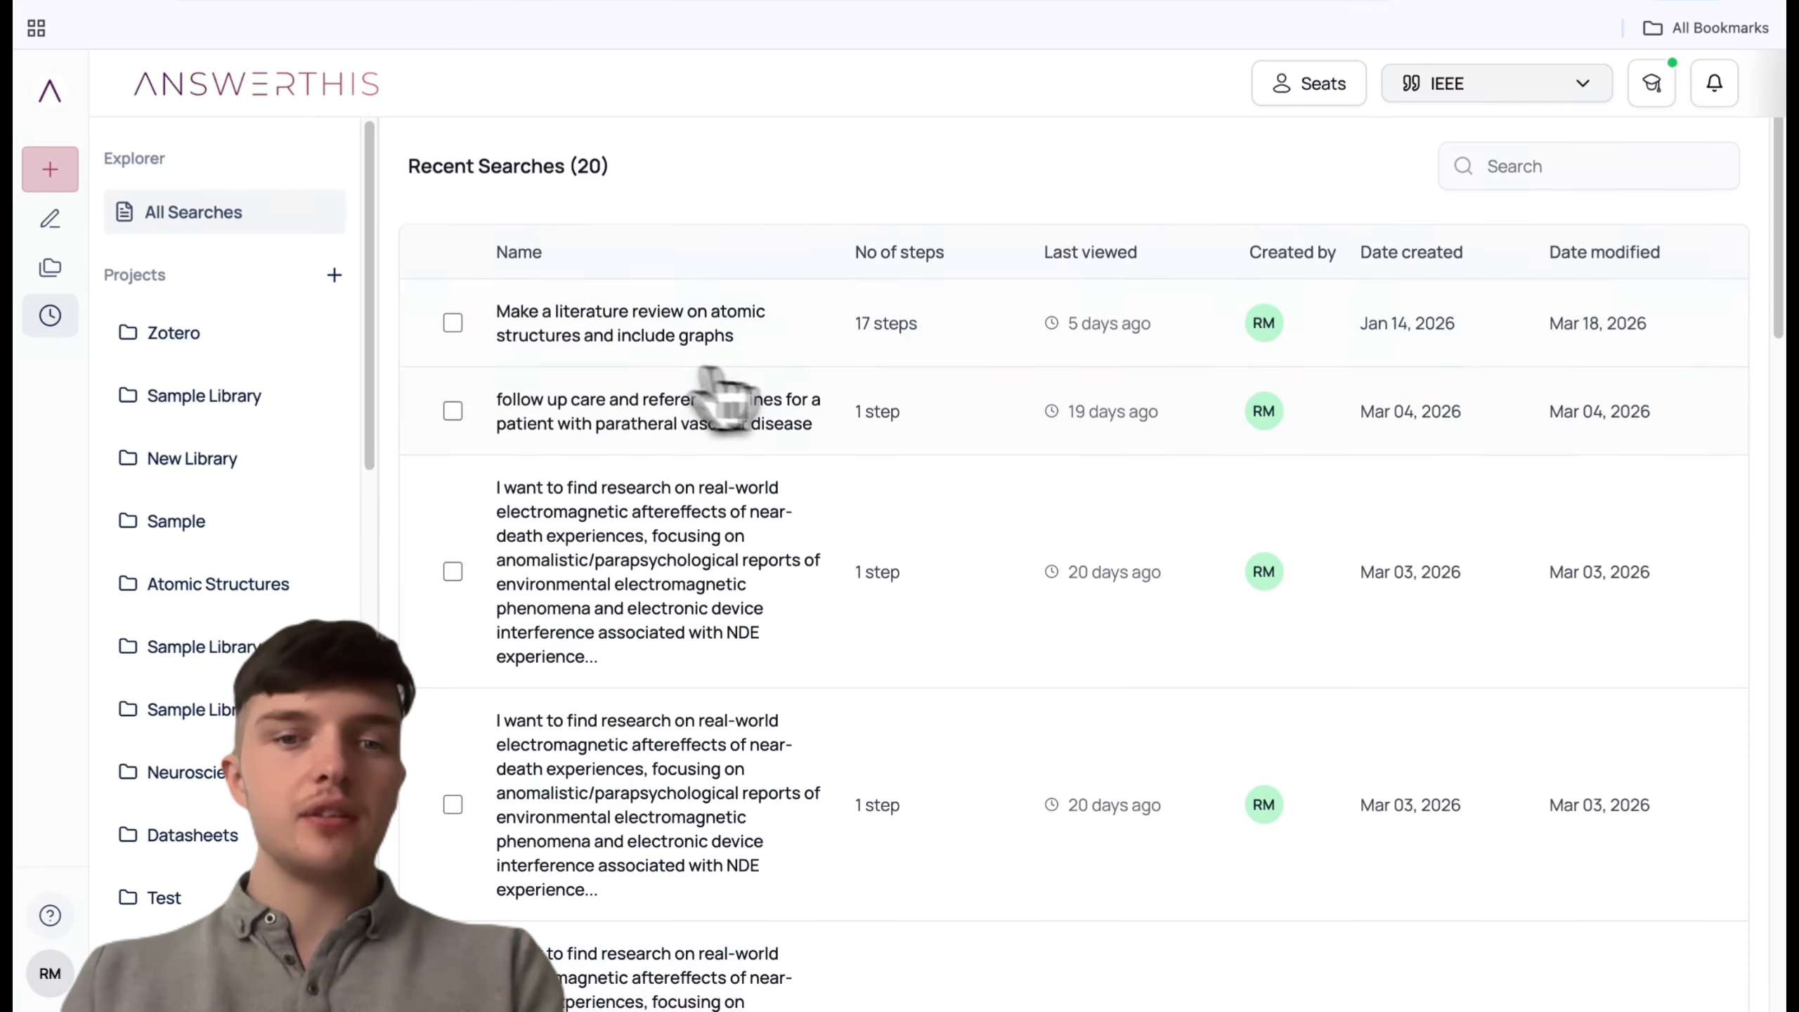
left_click(700, 346)
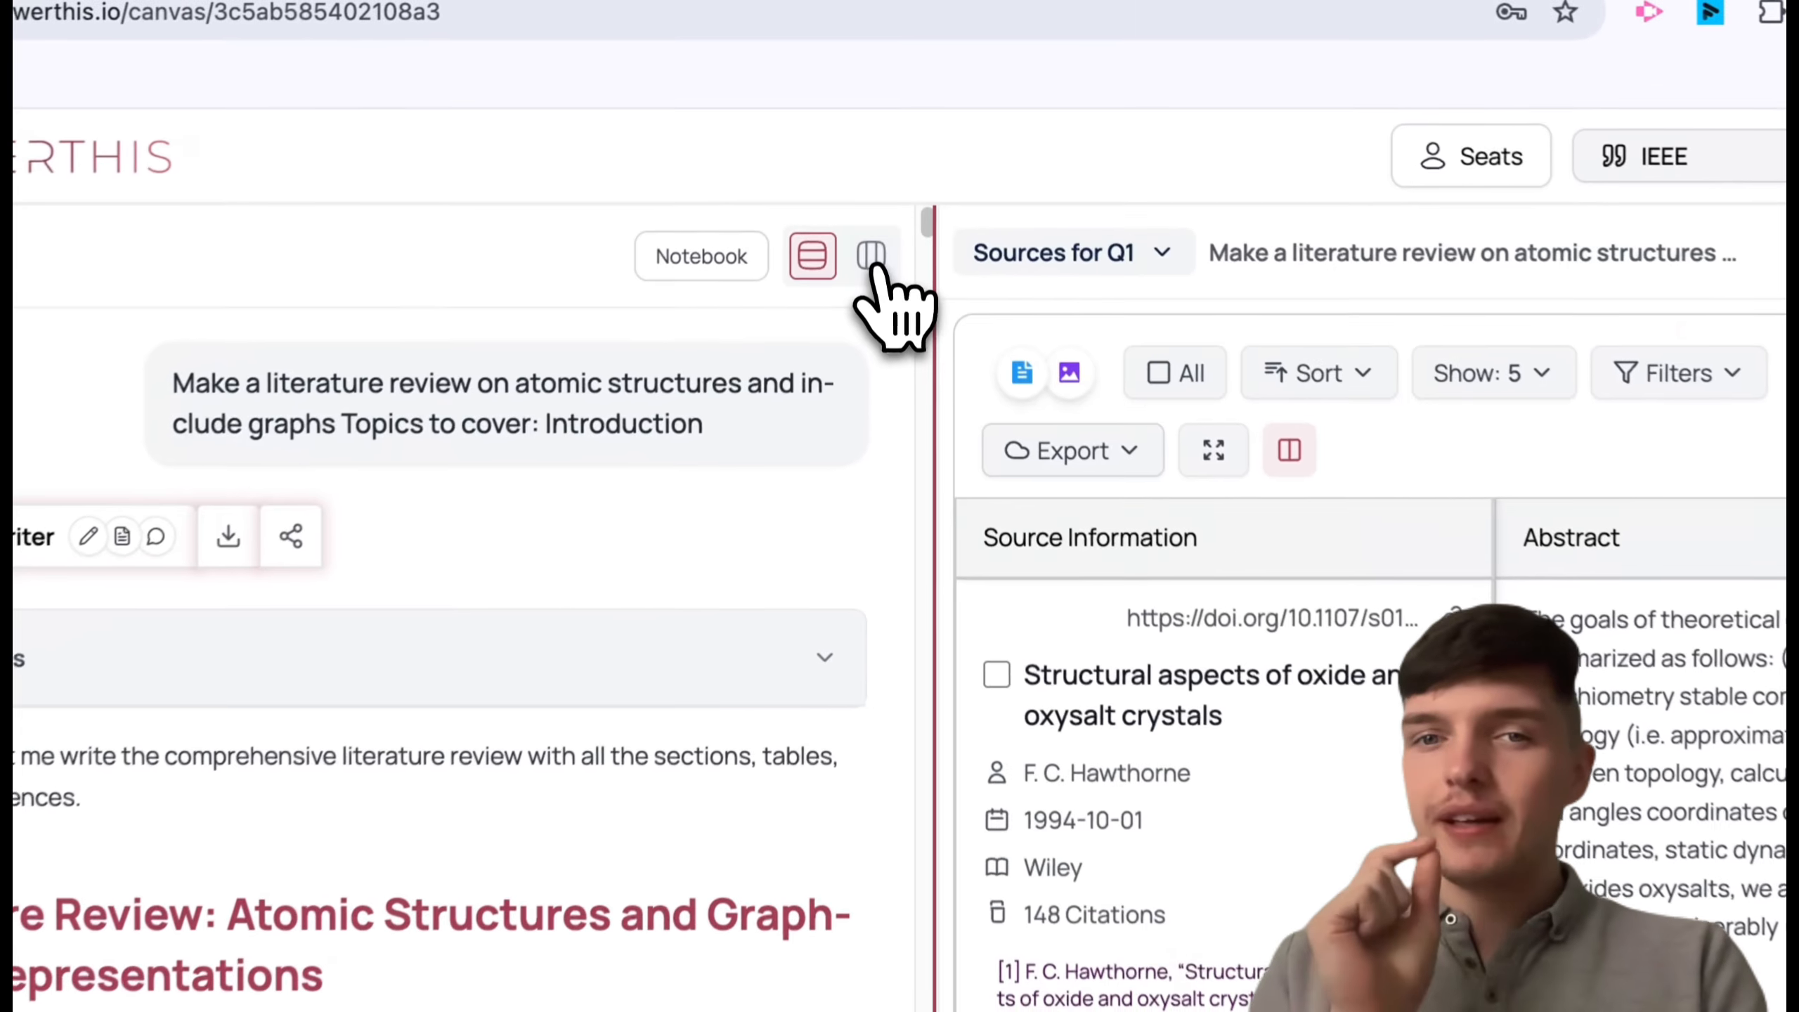
left_click(880, 156)
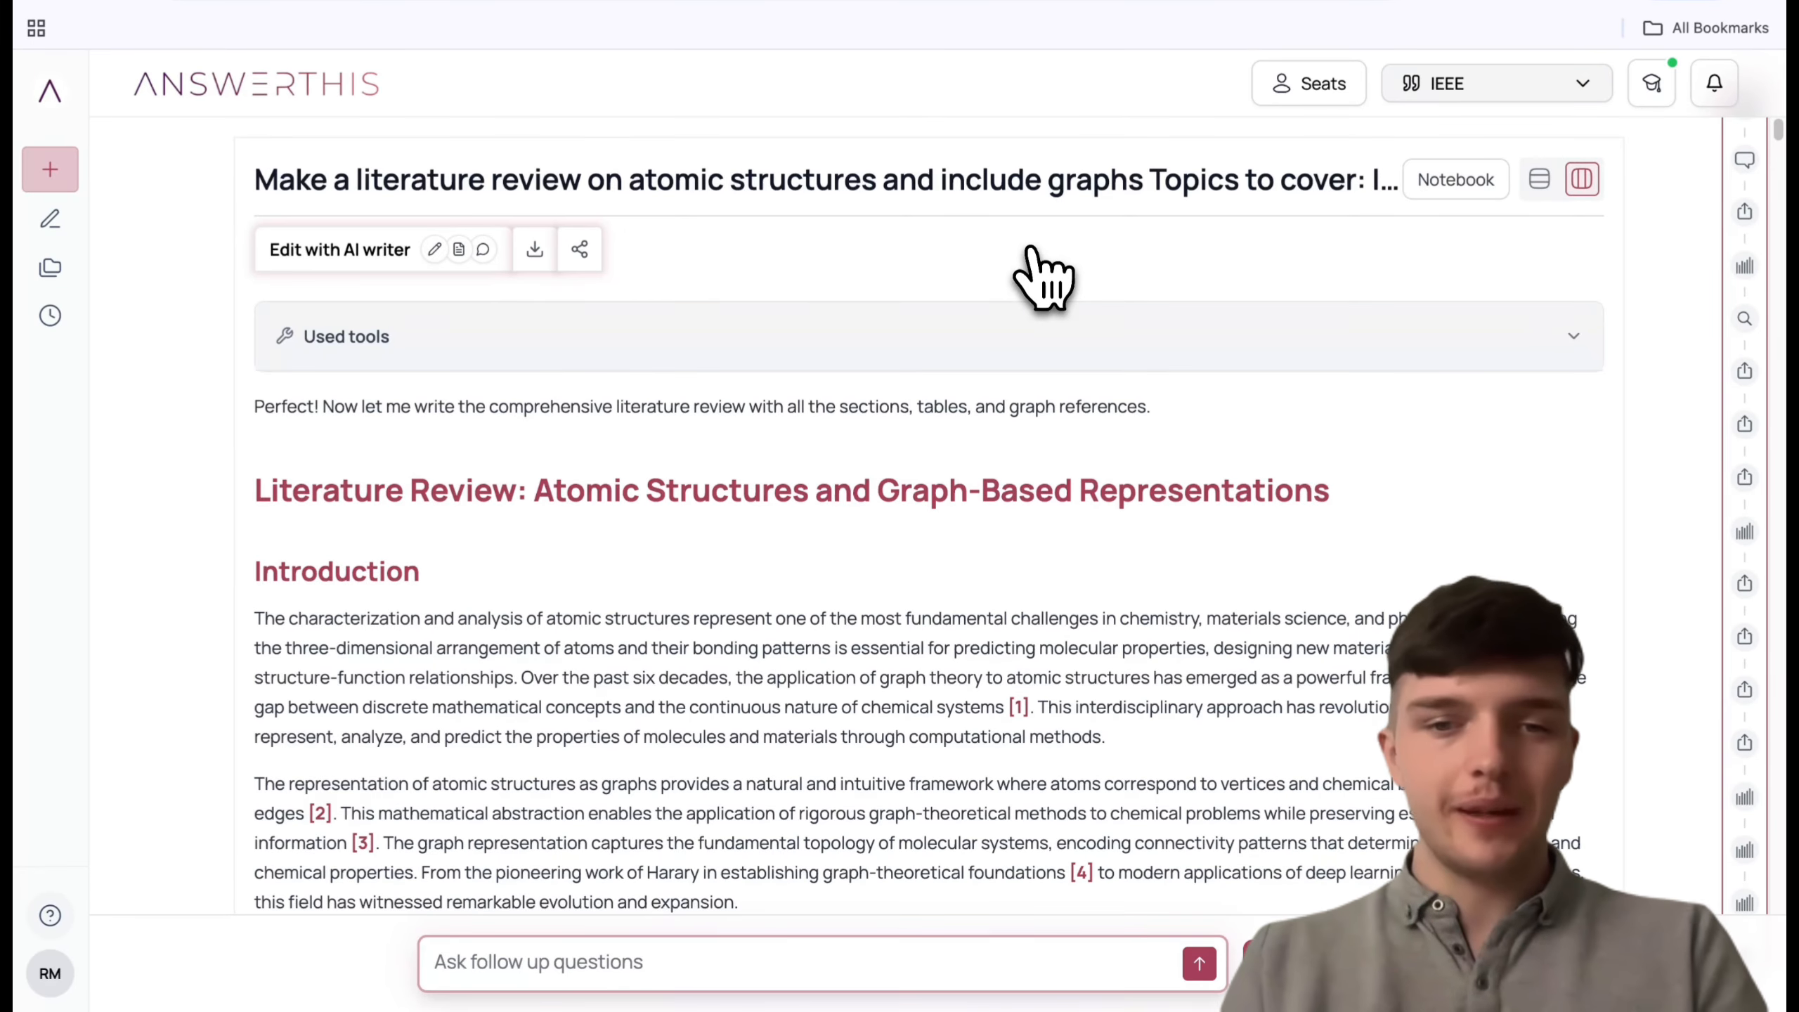
Step: Examine the atomic structures review's charts, comparison tables and cited sections down to its reference list
scroll(1042, 276, "down", 10)
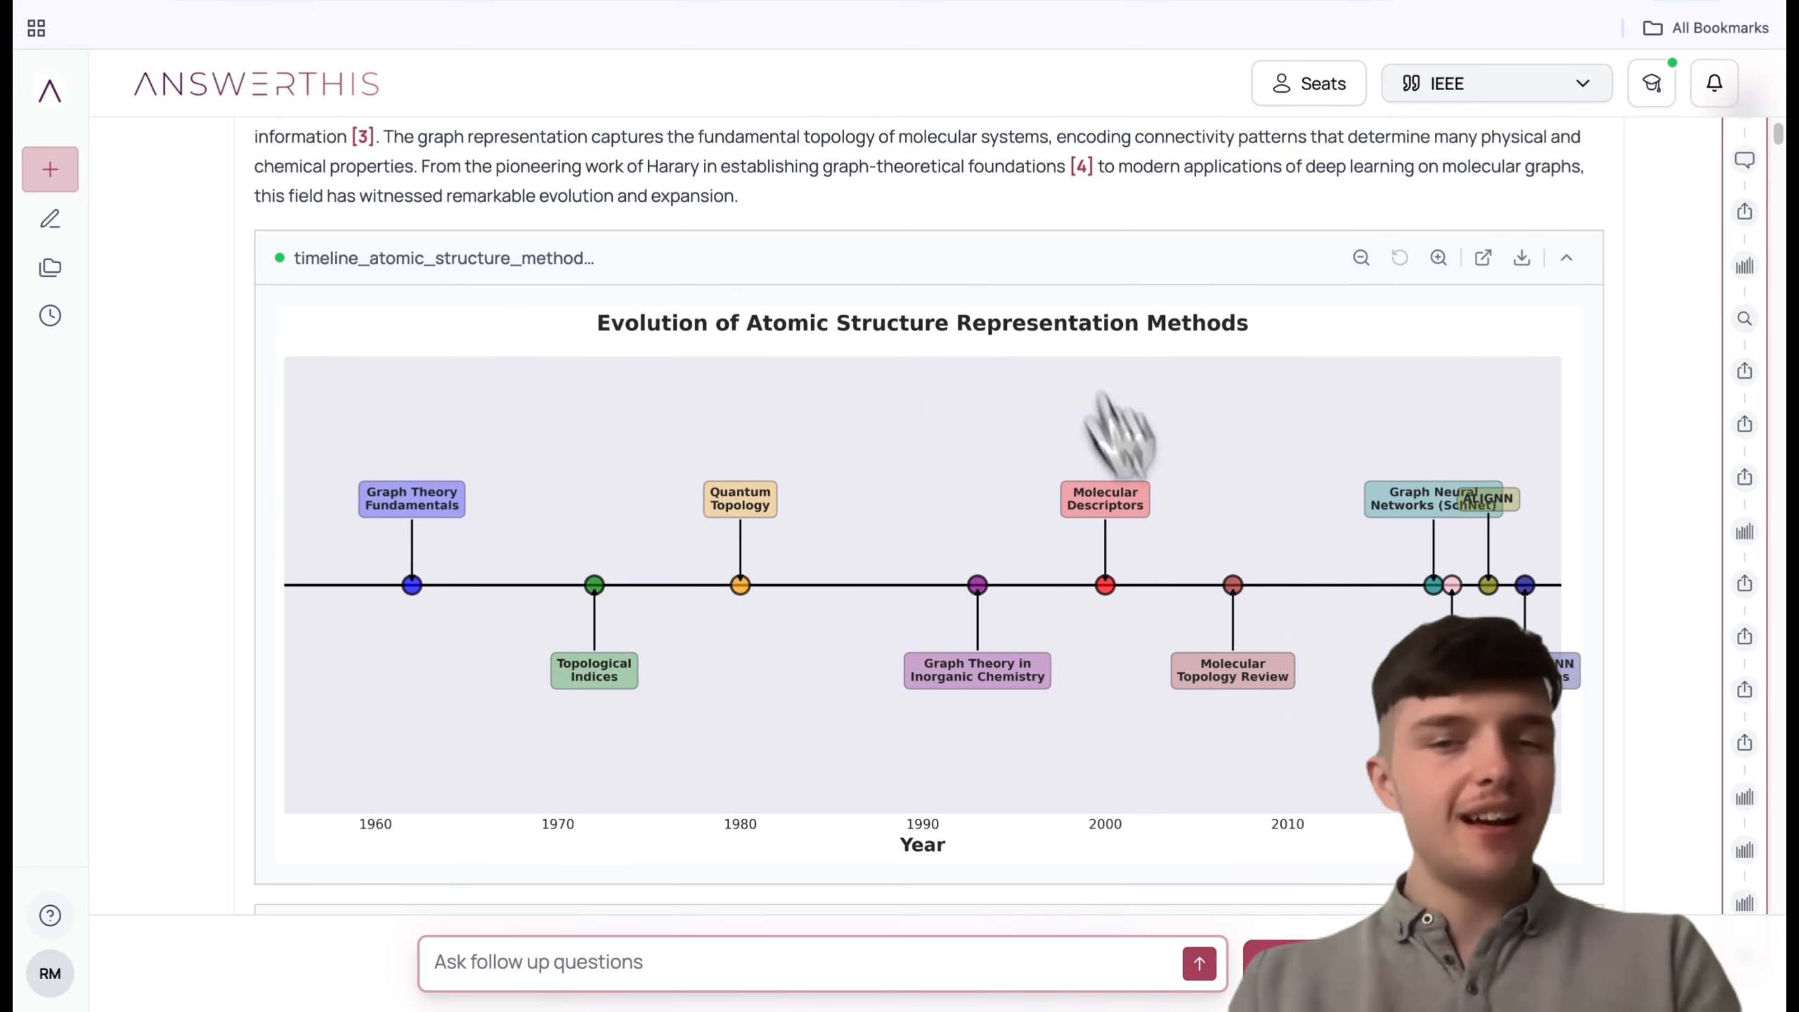
scroll(1119, 433, "down", 14)
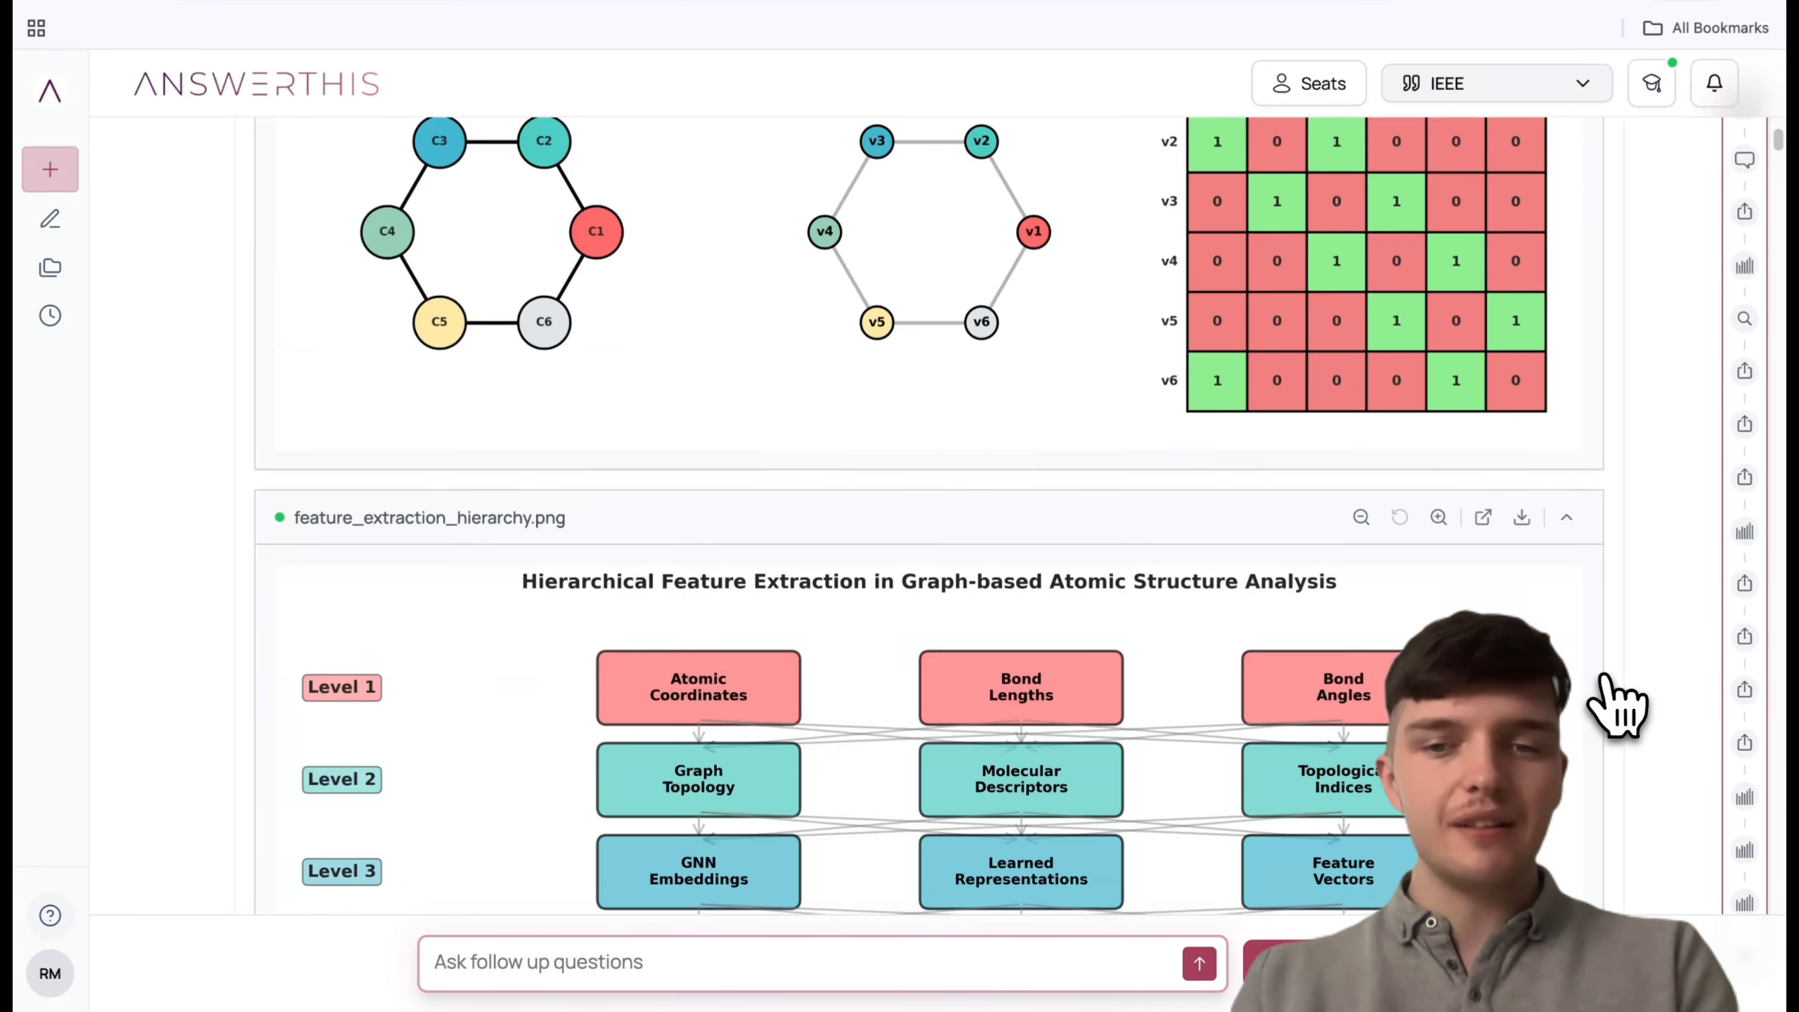
scroll(1619, 708, "down", 15)
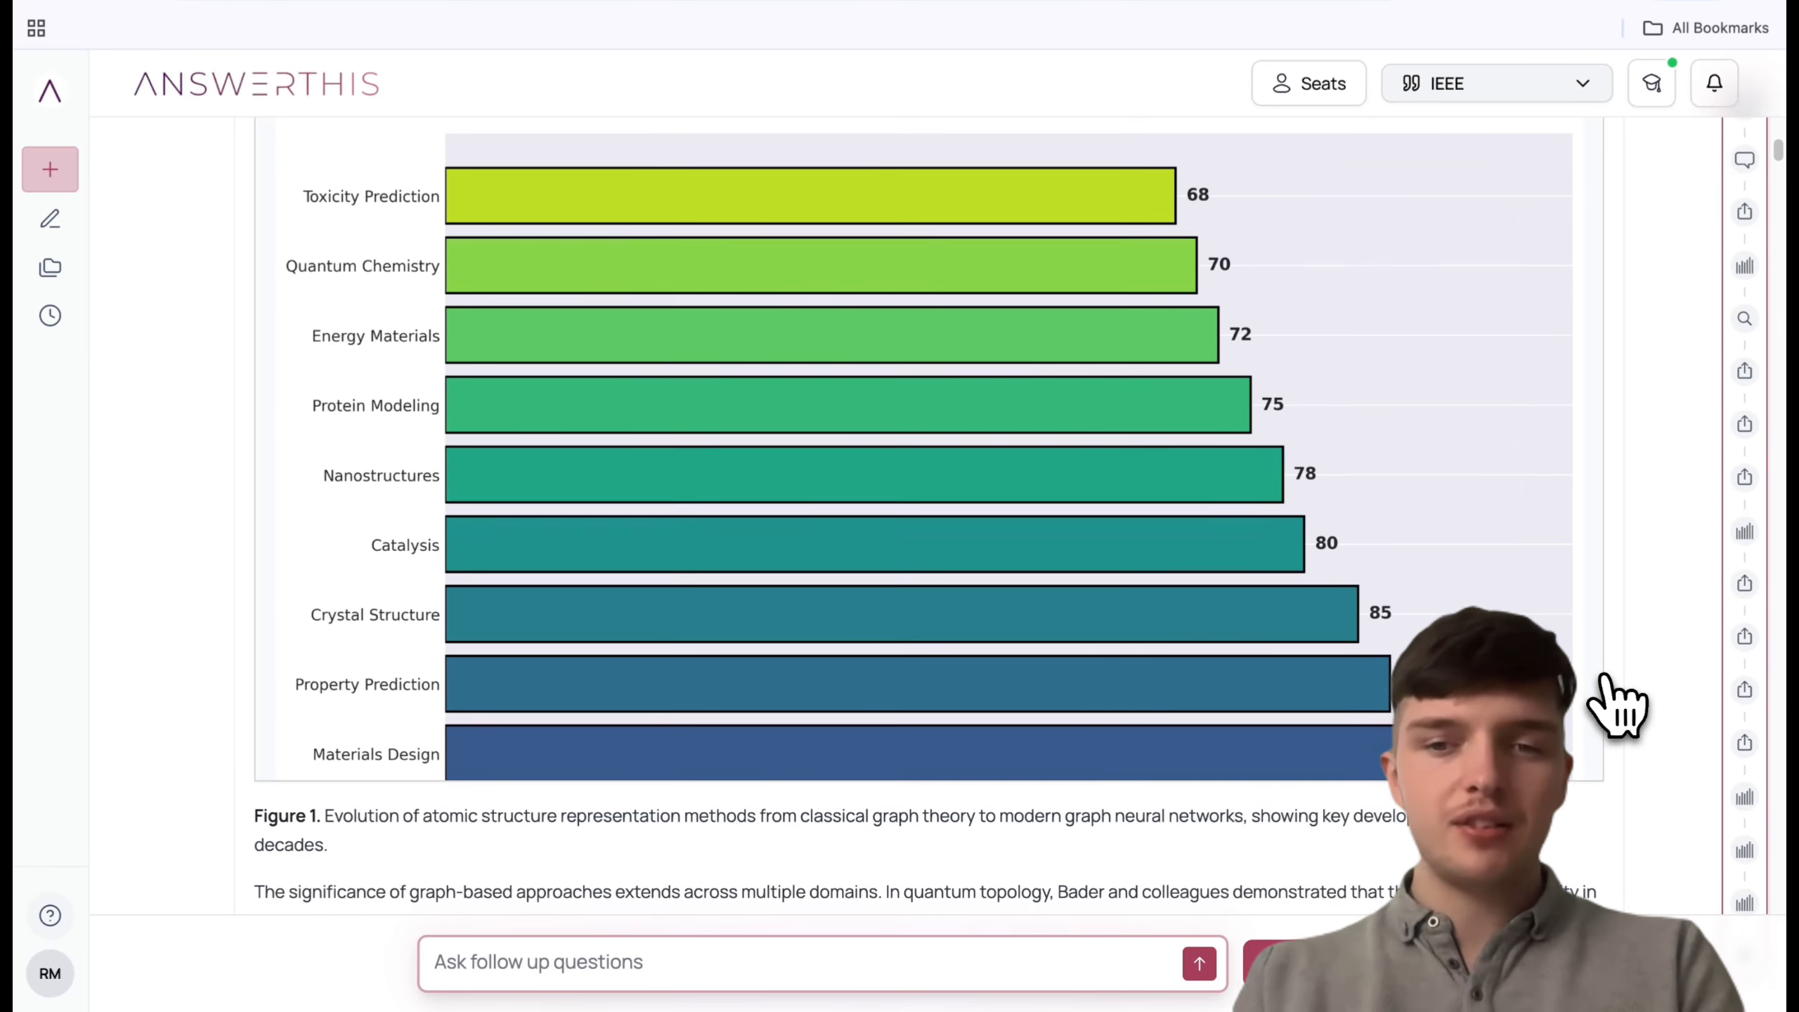
scroll(1619, 708, "down", 17)
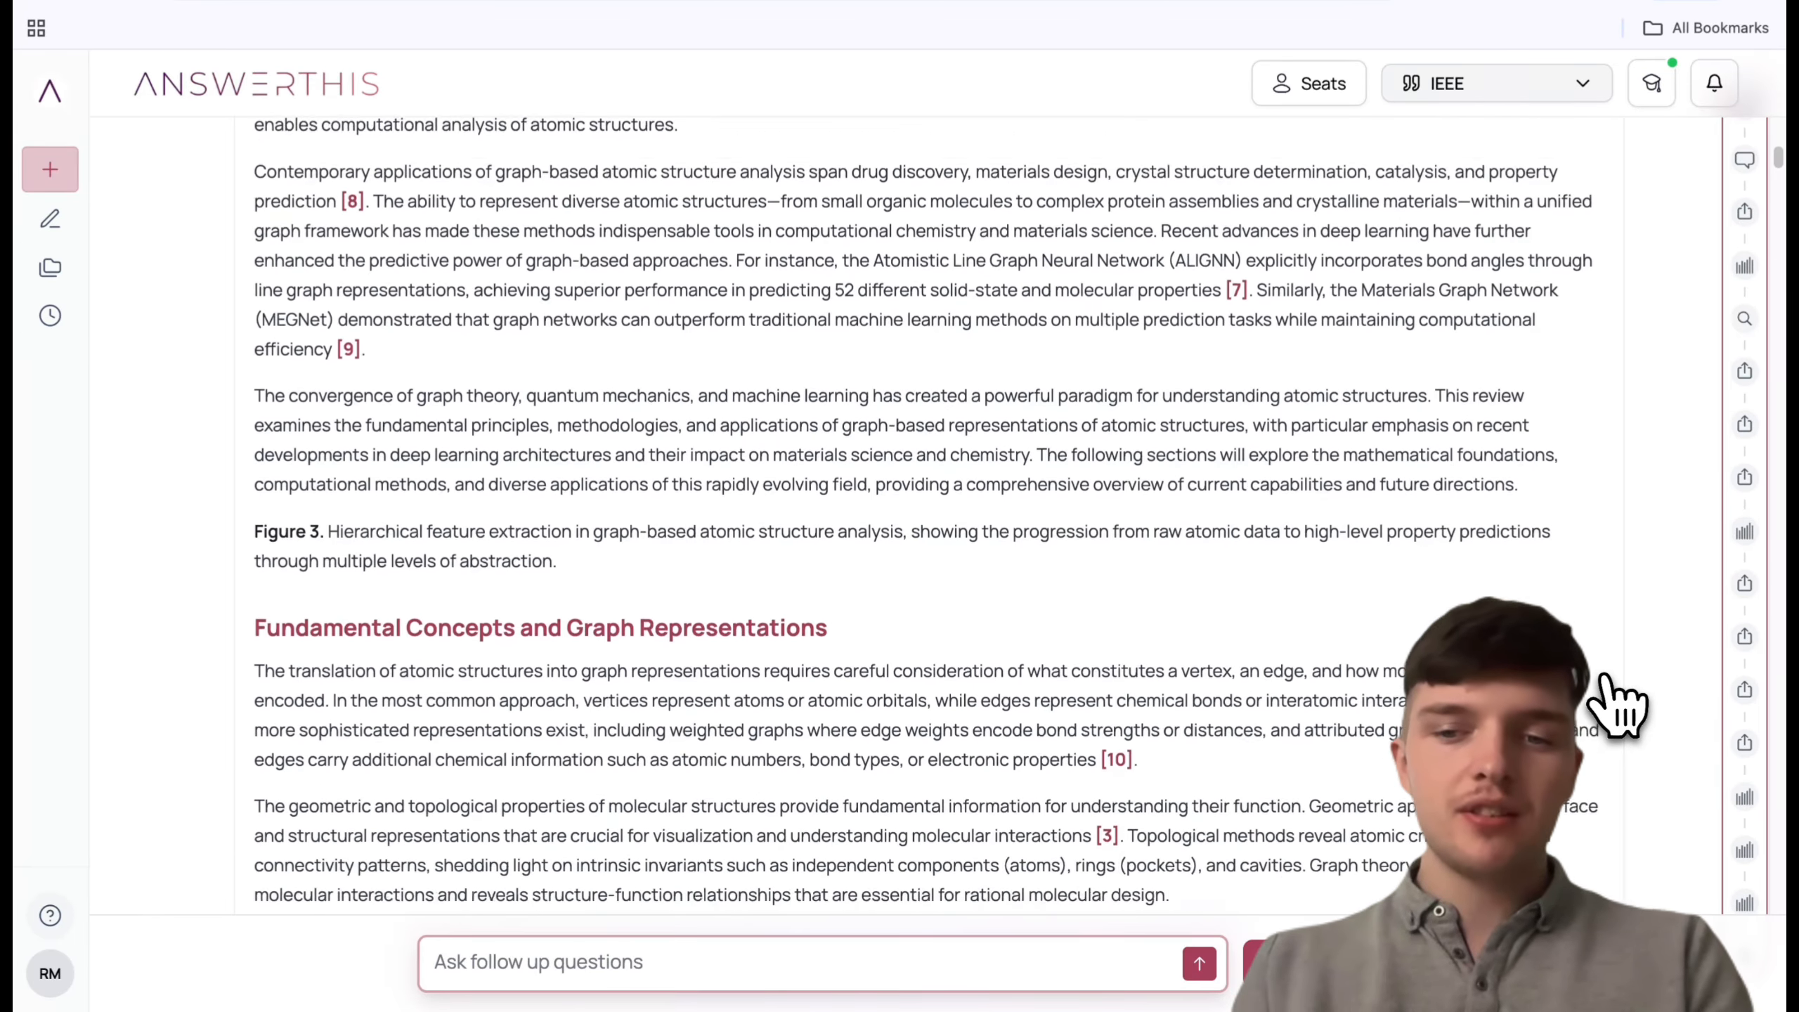
scroll(1619, 709, "down", 15)
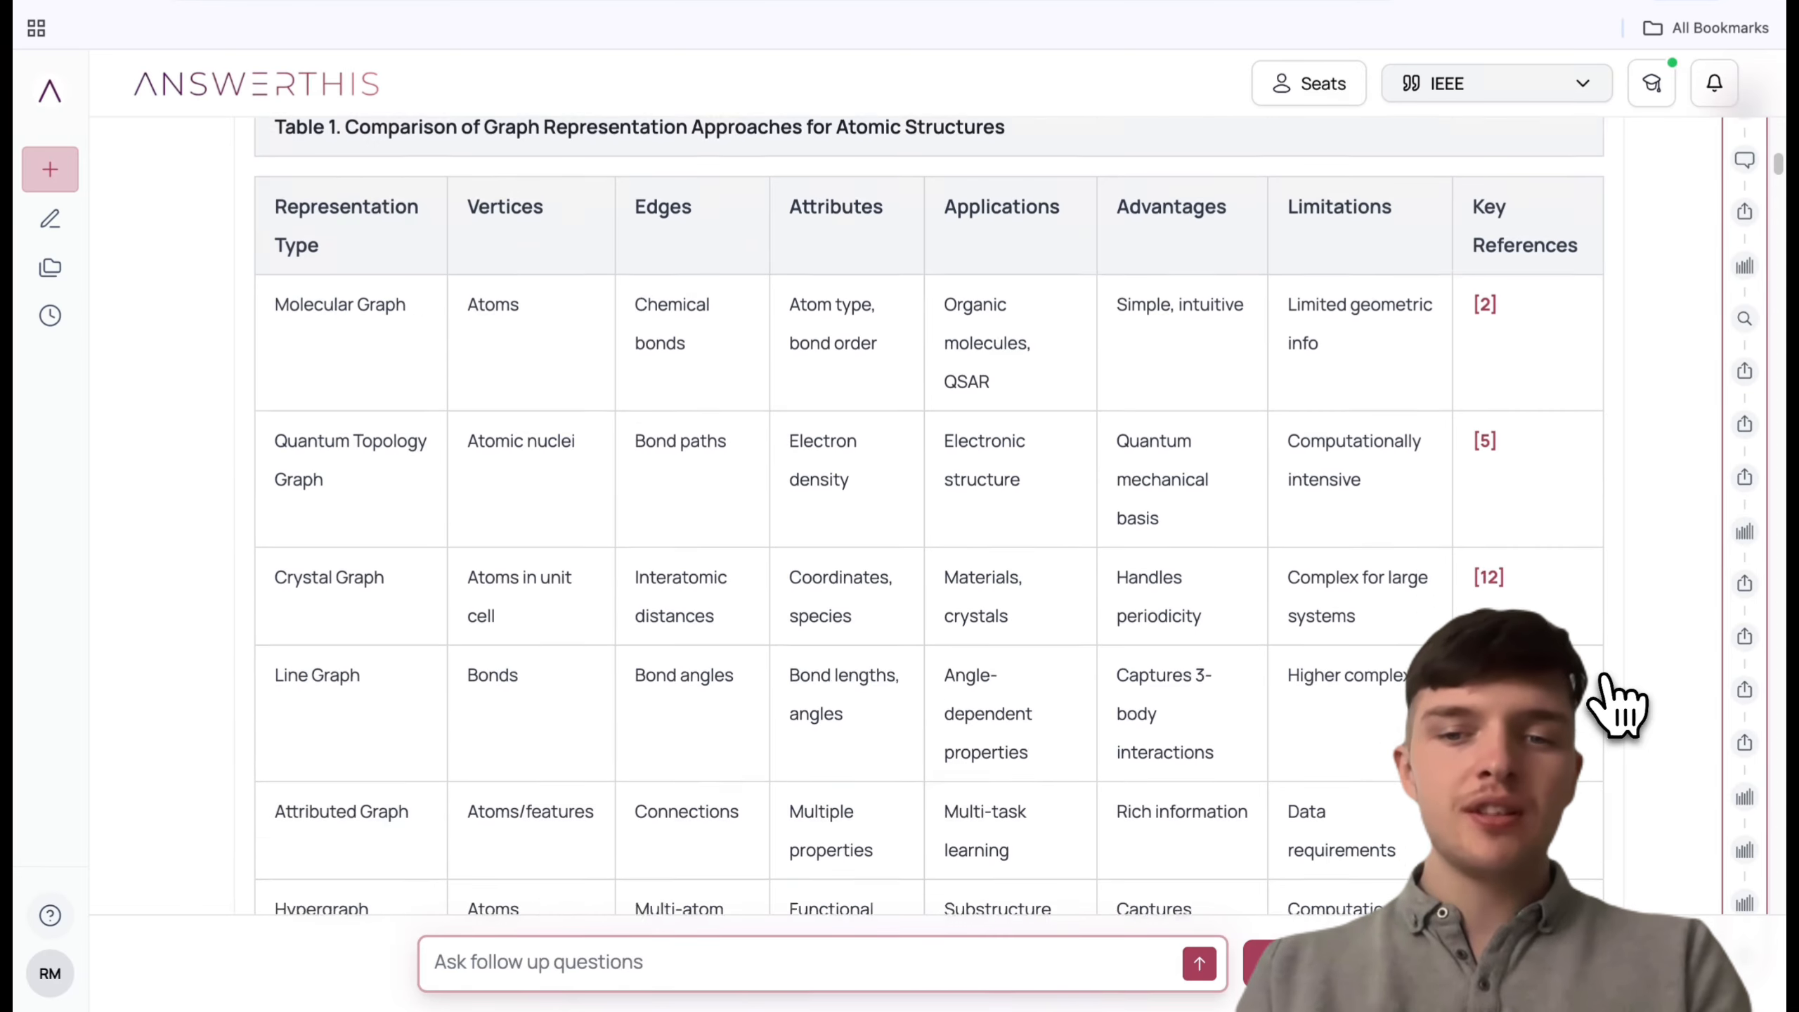
scroll(1619, 708, "down", 10)
scroll(1618, 709, "up", 2)
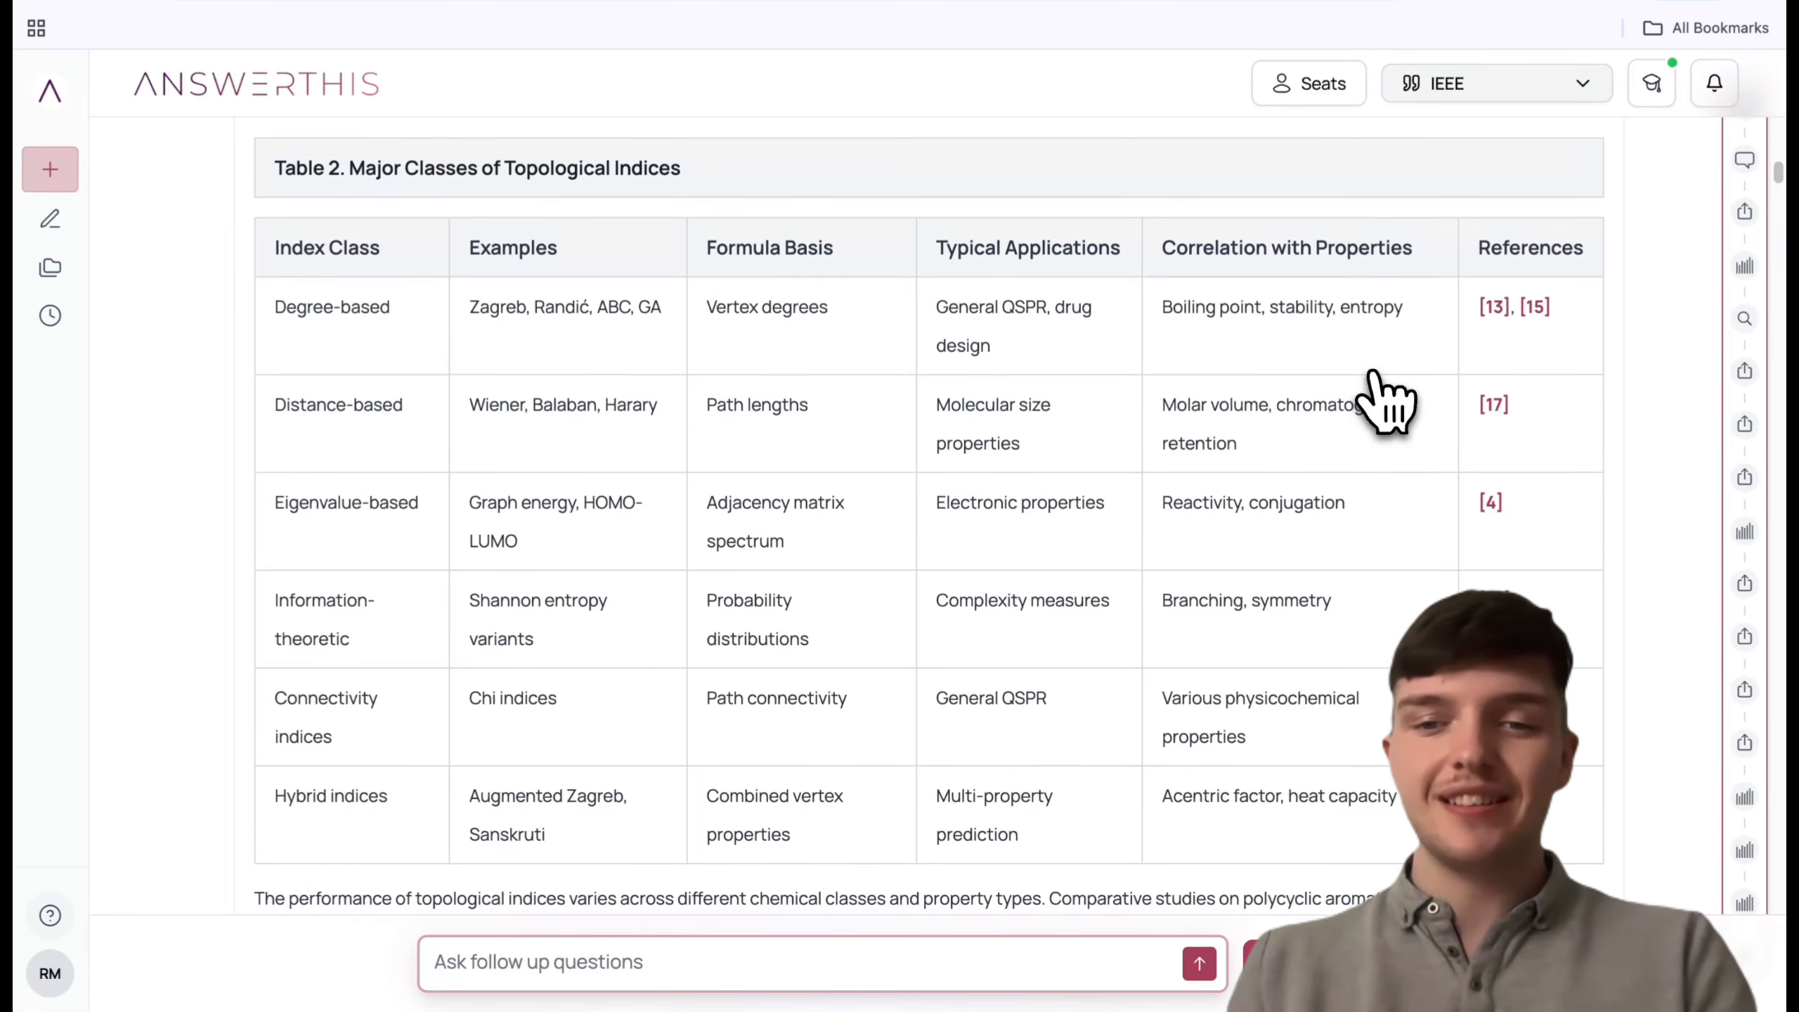
scroll(1385, 400, "down", 5)
scroll(1385, 400, "down", 10)
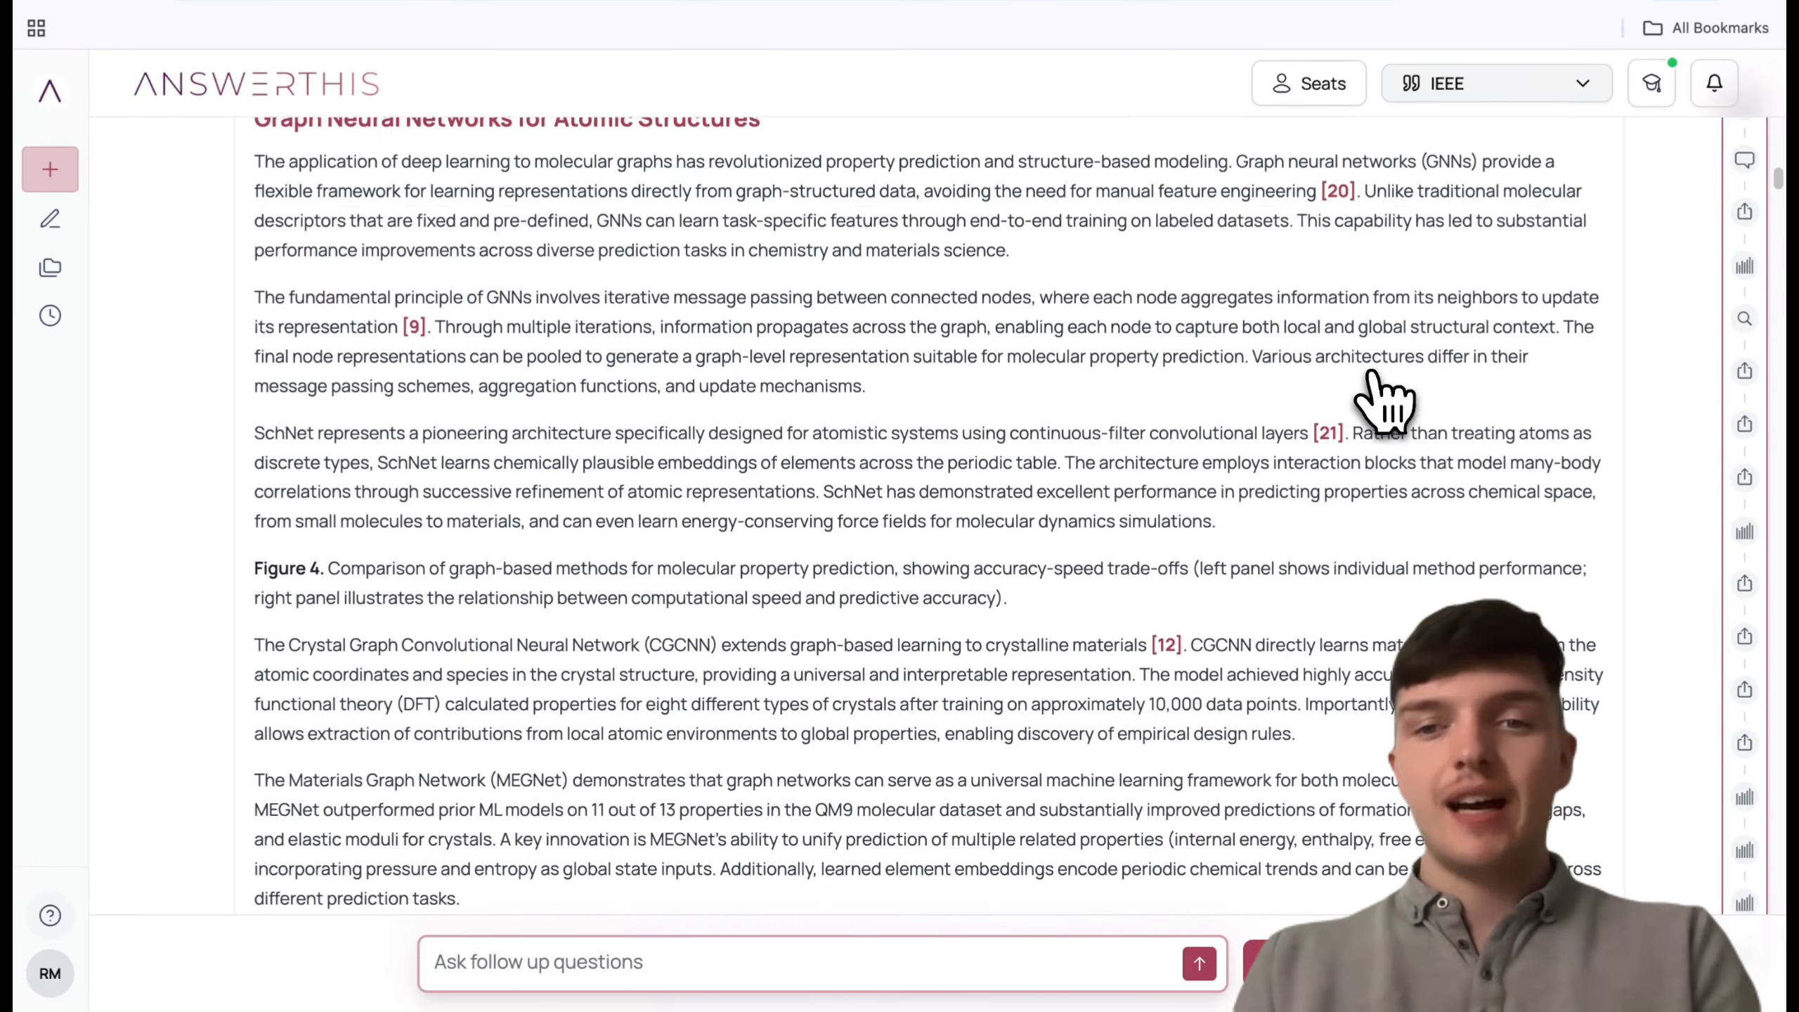
scroll(1385, 401, "down", 20)
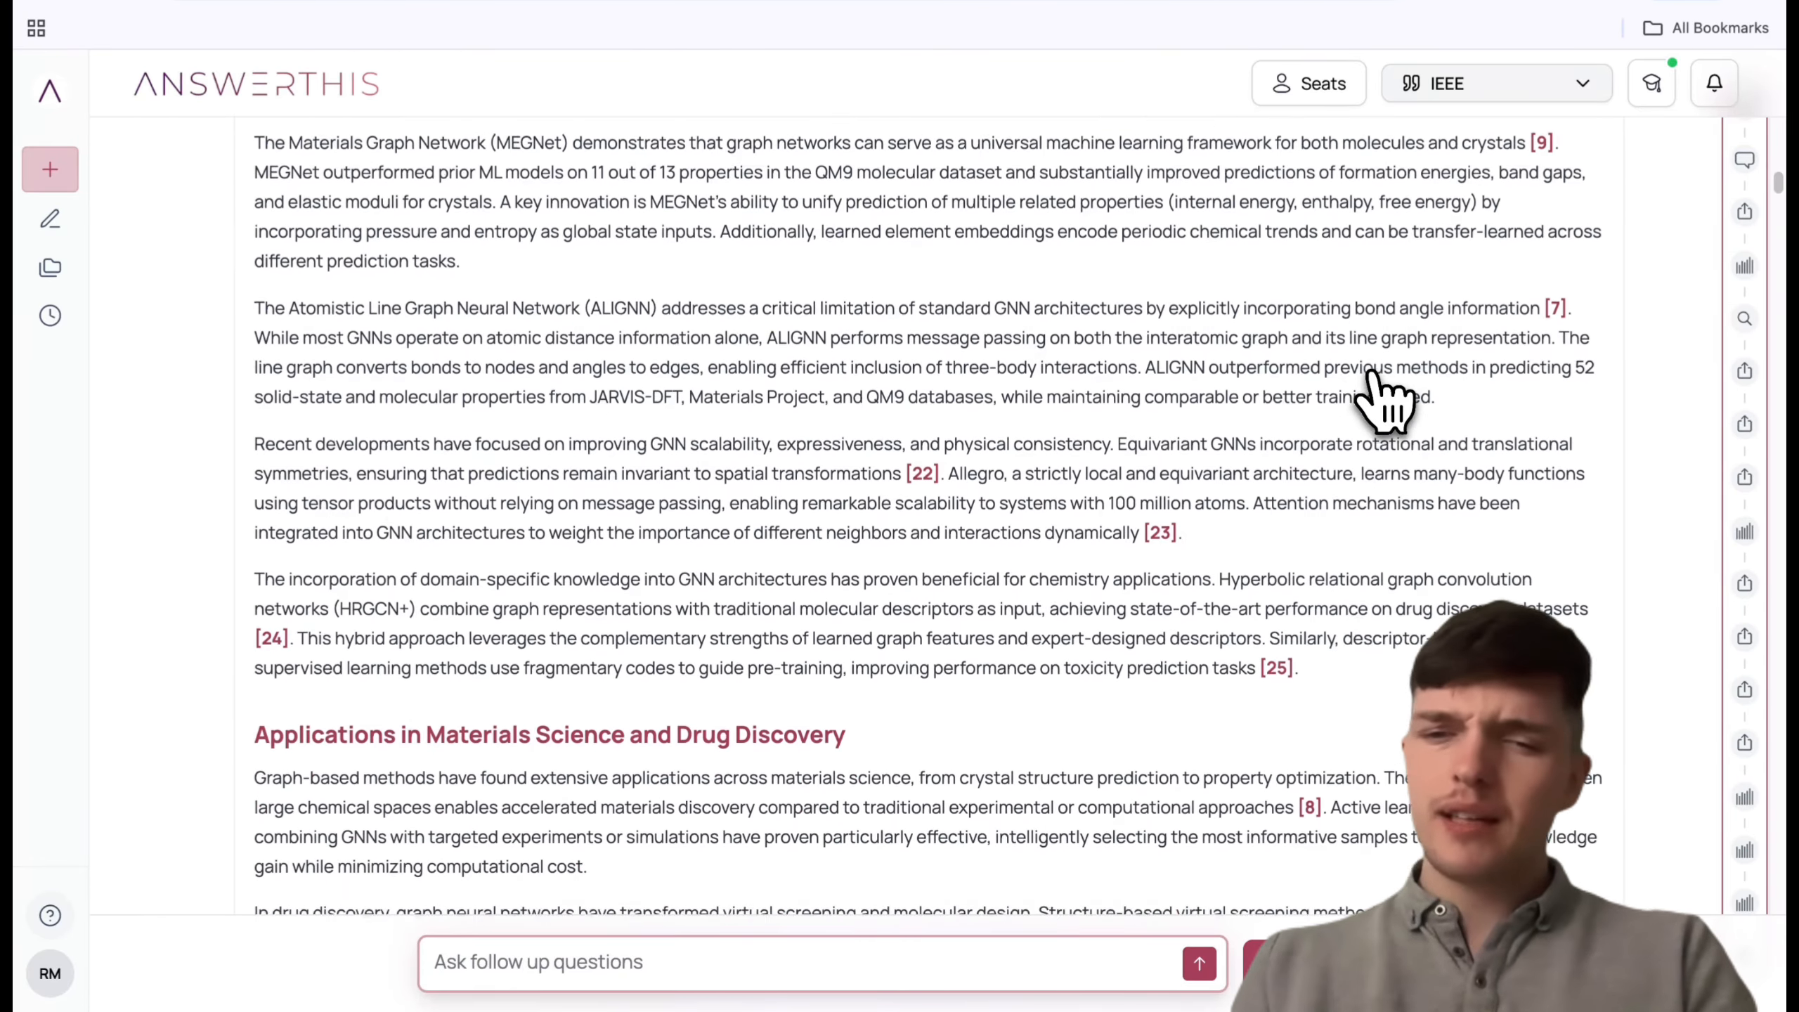
scroll(1384, 401, "down", 15)
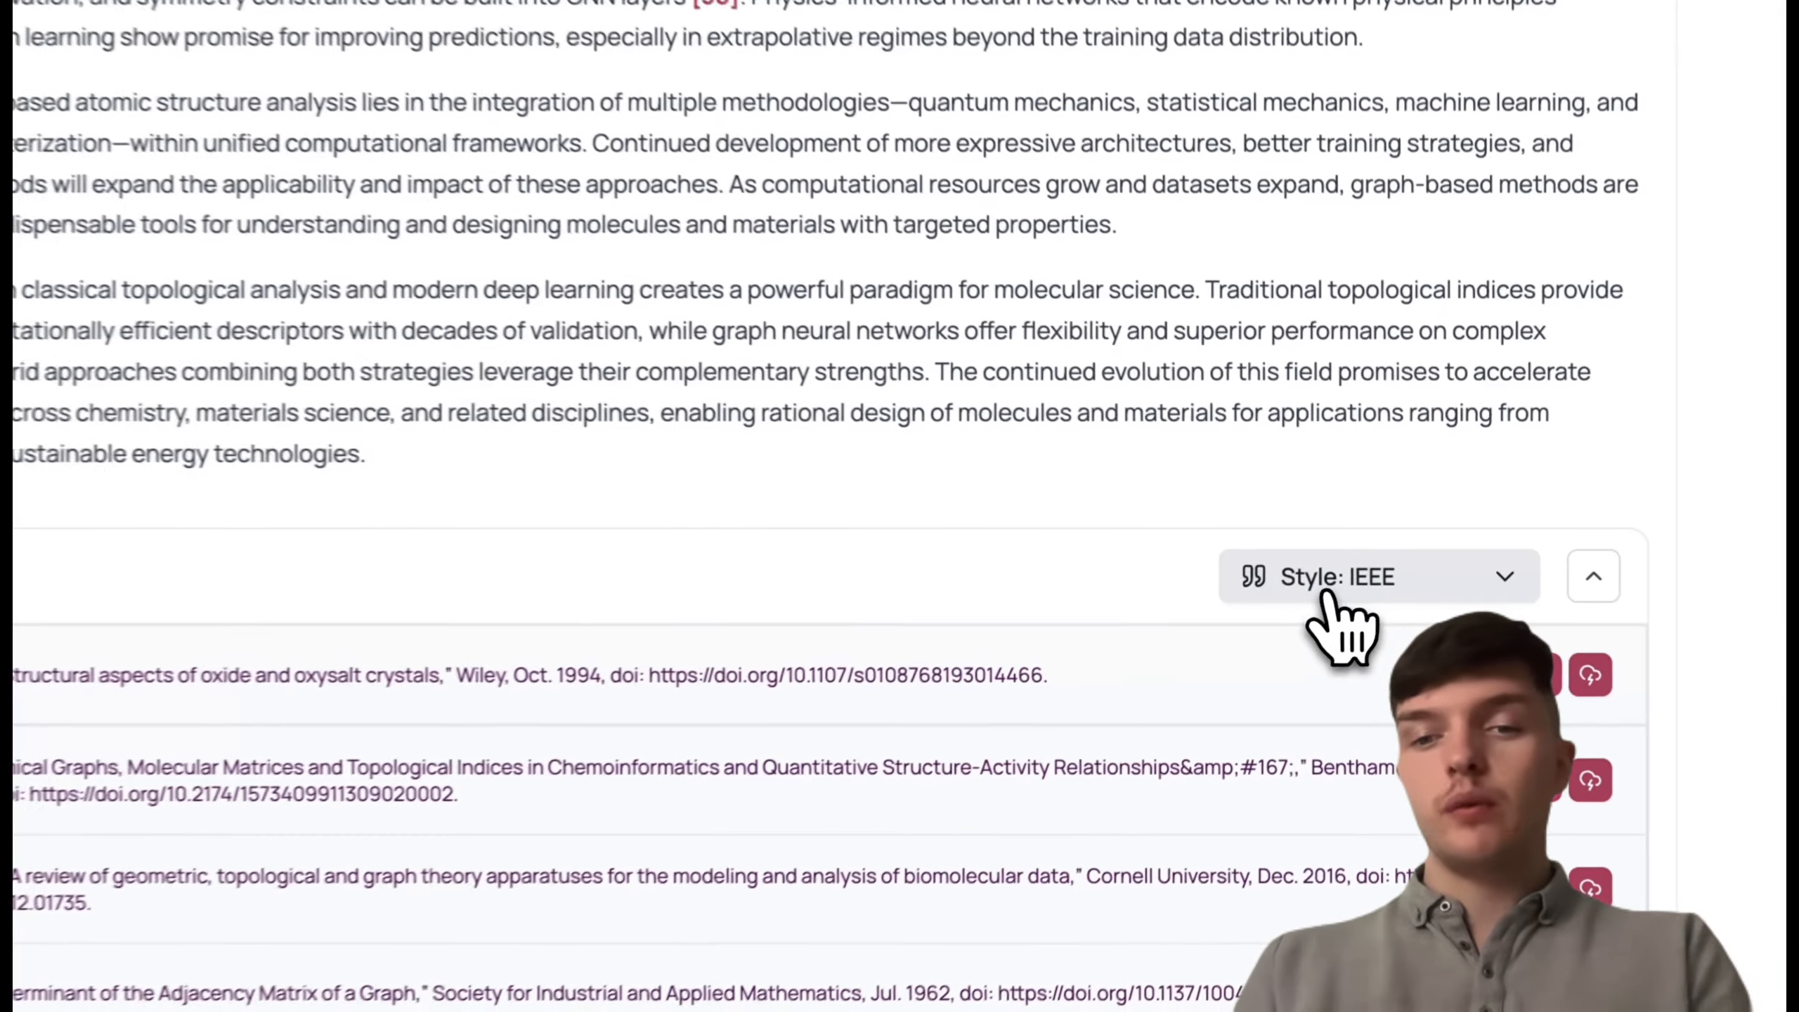
Step: Look over the citation styles offered for the reference list, keep IEEE, and read through the references
left_click(1380, 564)
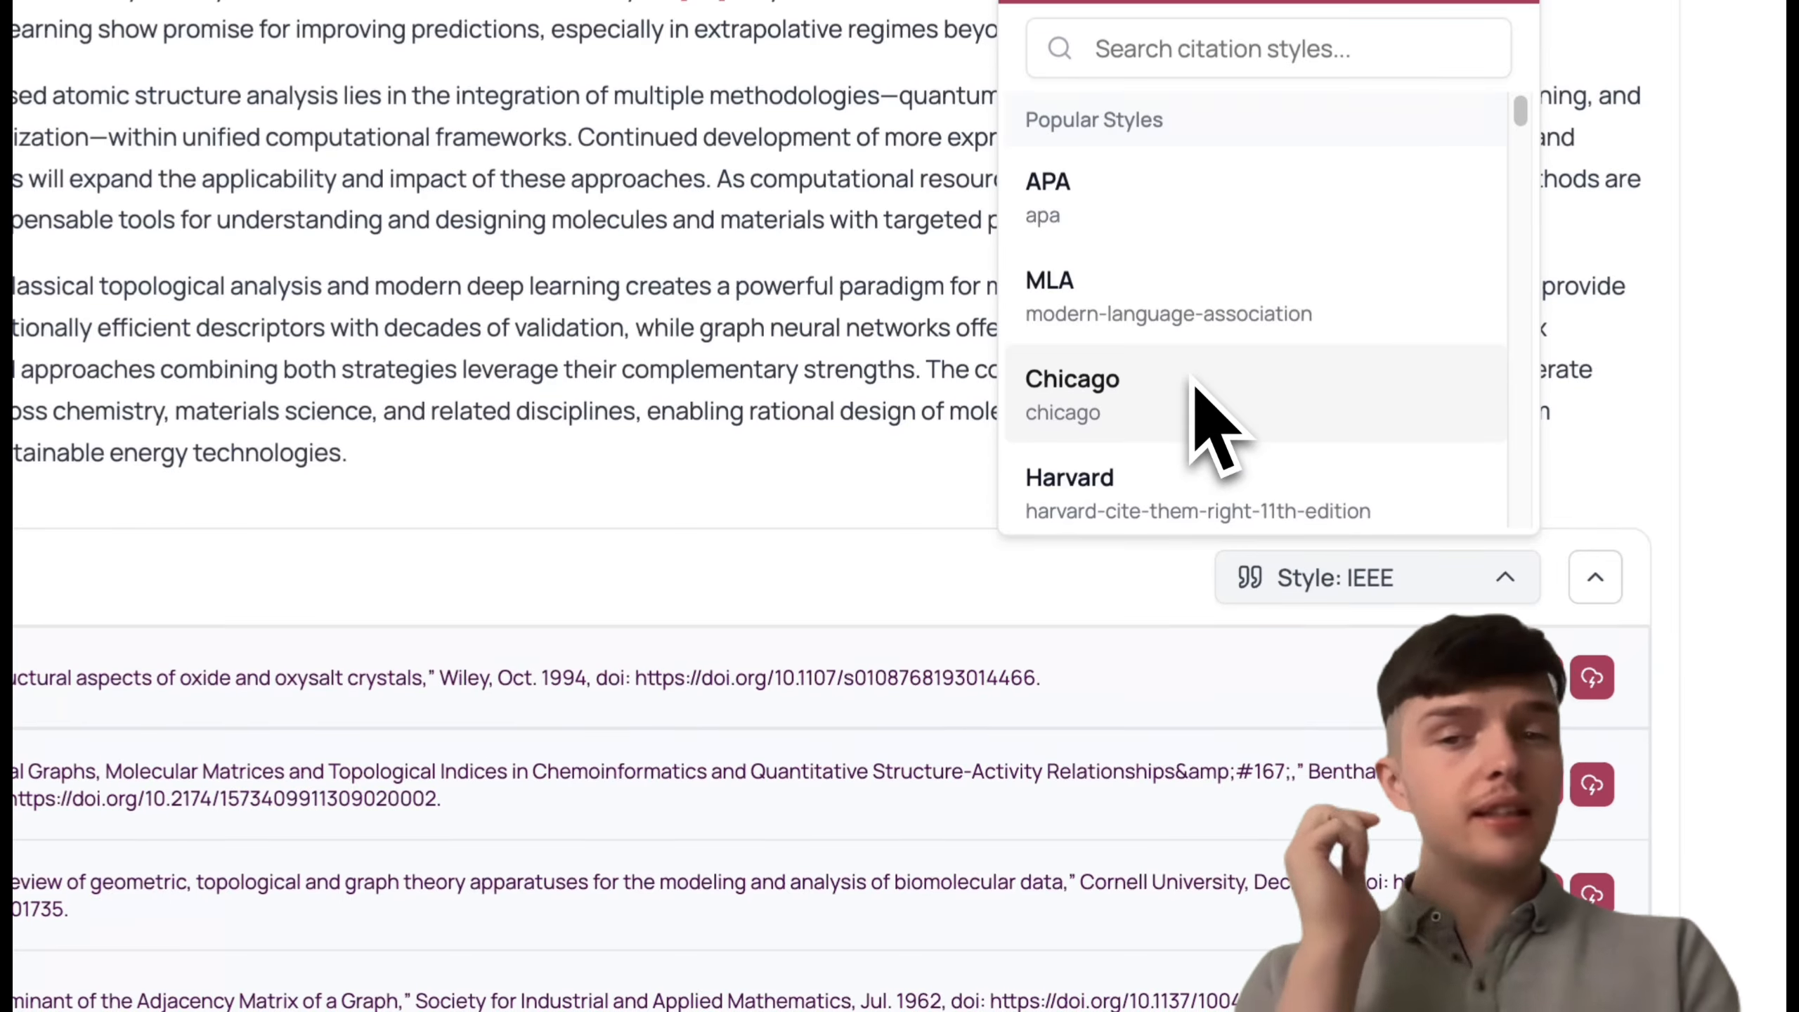
left_click(823, 382)
scroll(823, 382, "down", 5)
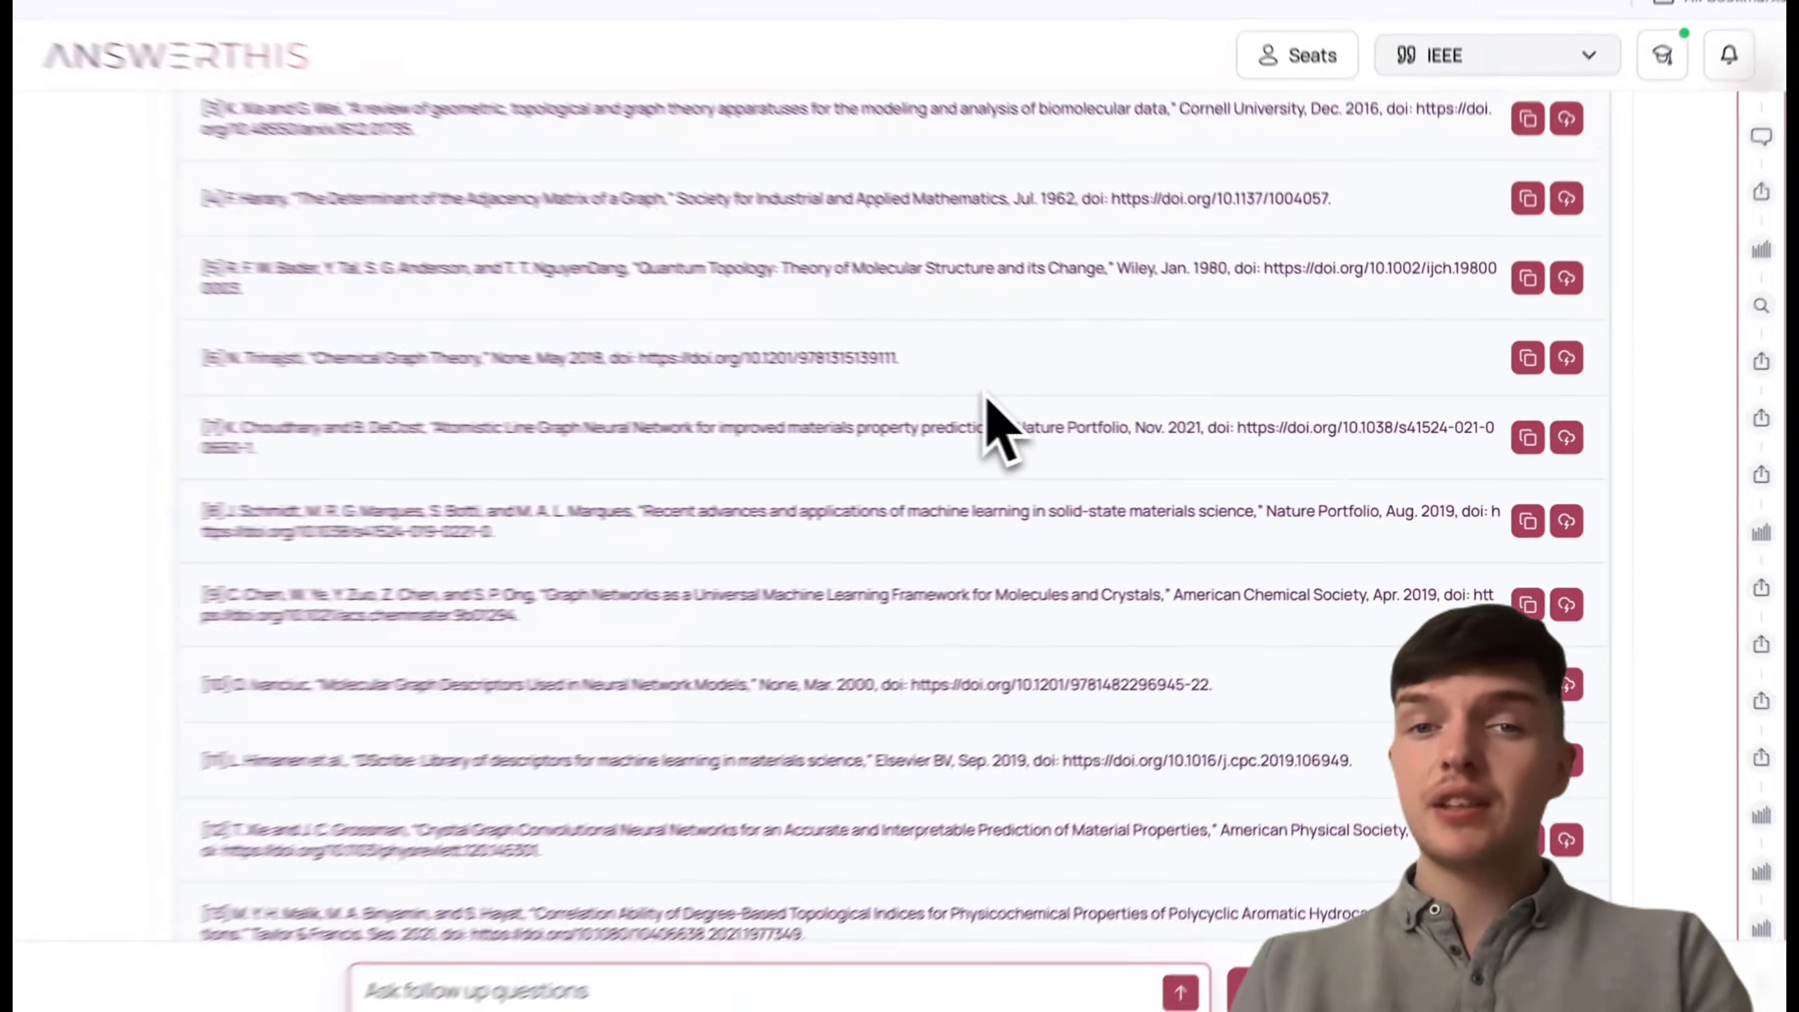
scroll(988, 399, "down", 15)
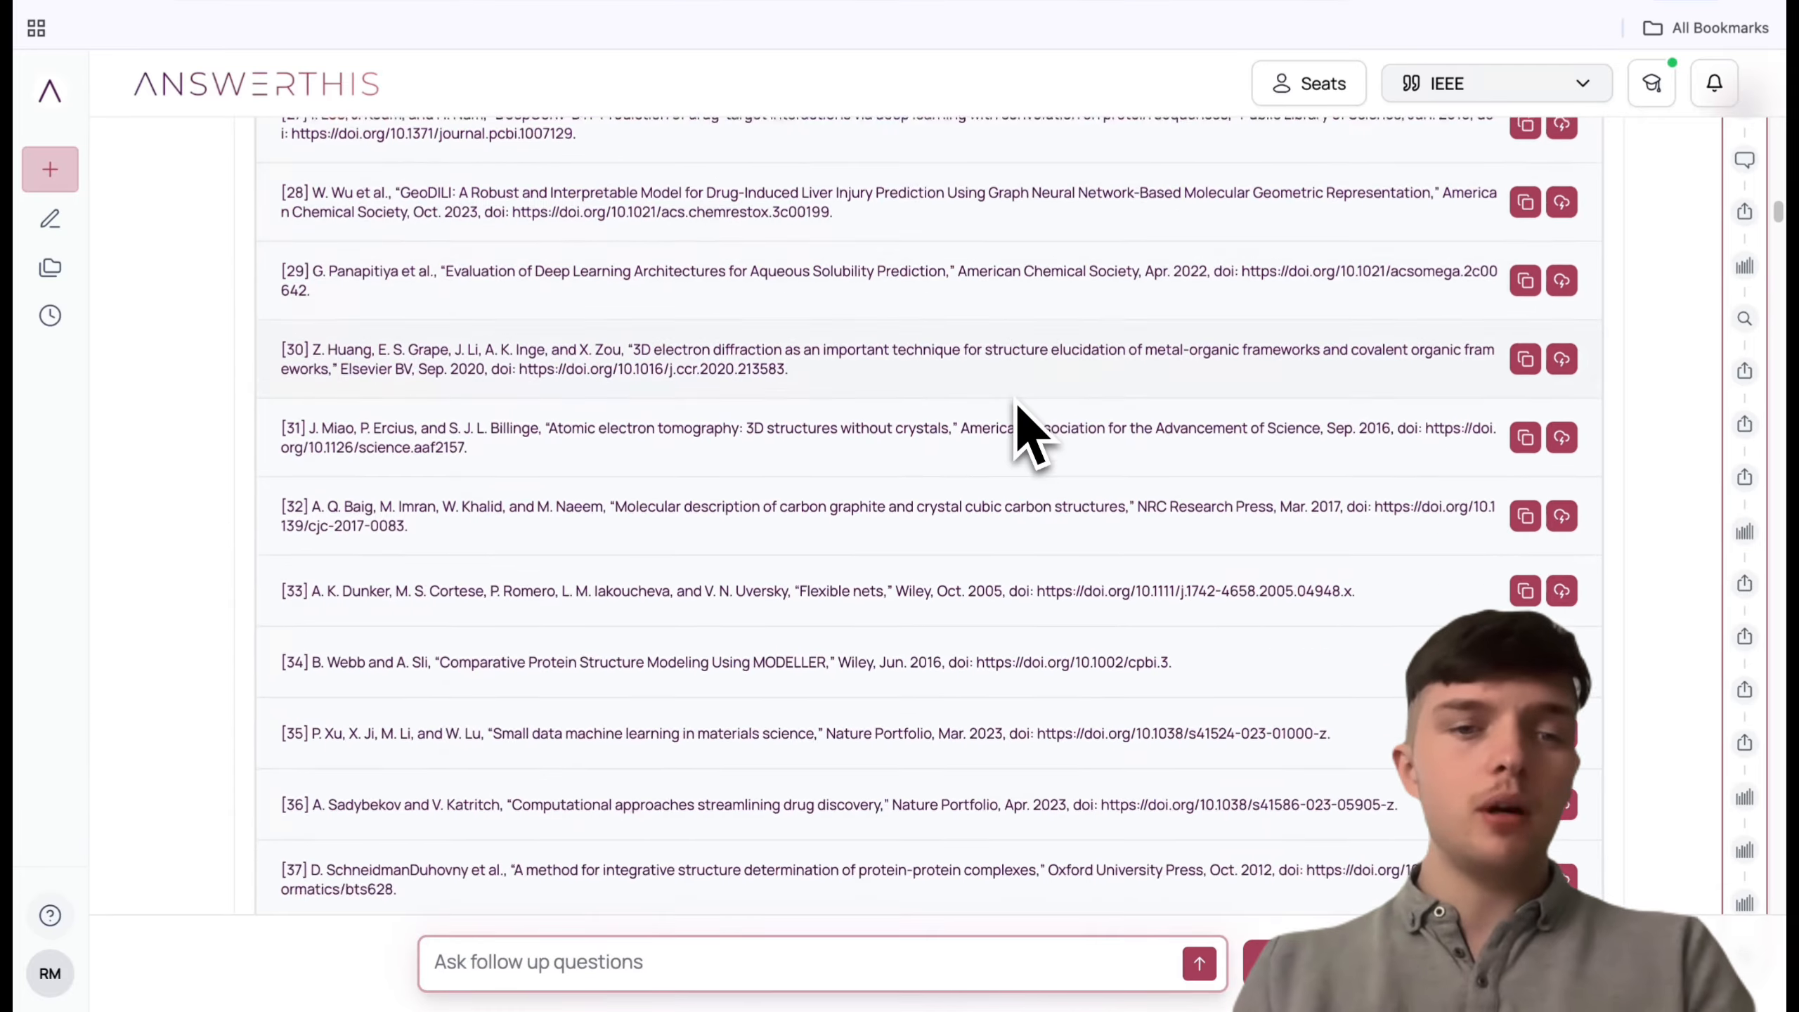
scroll(1024, 433, "down", 10)
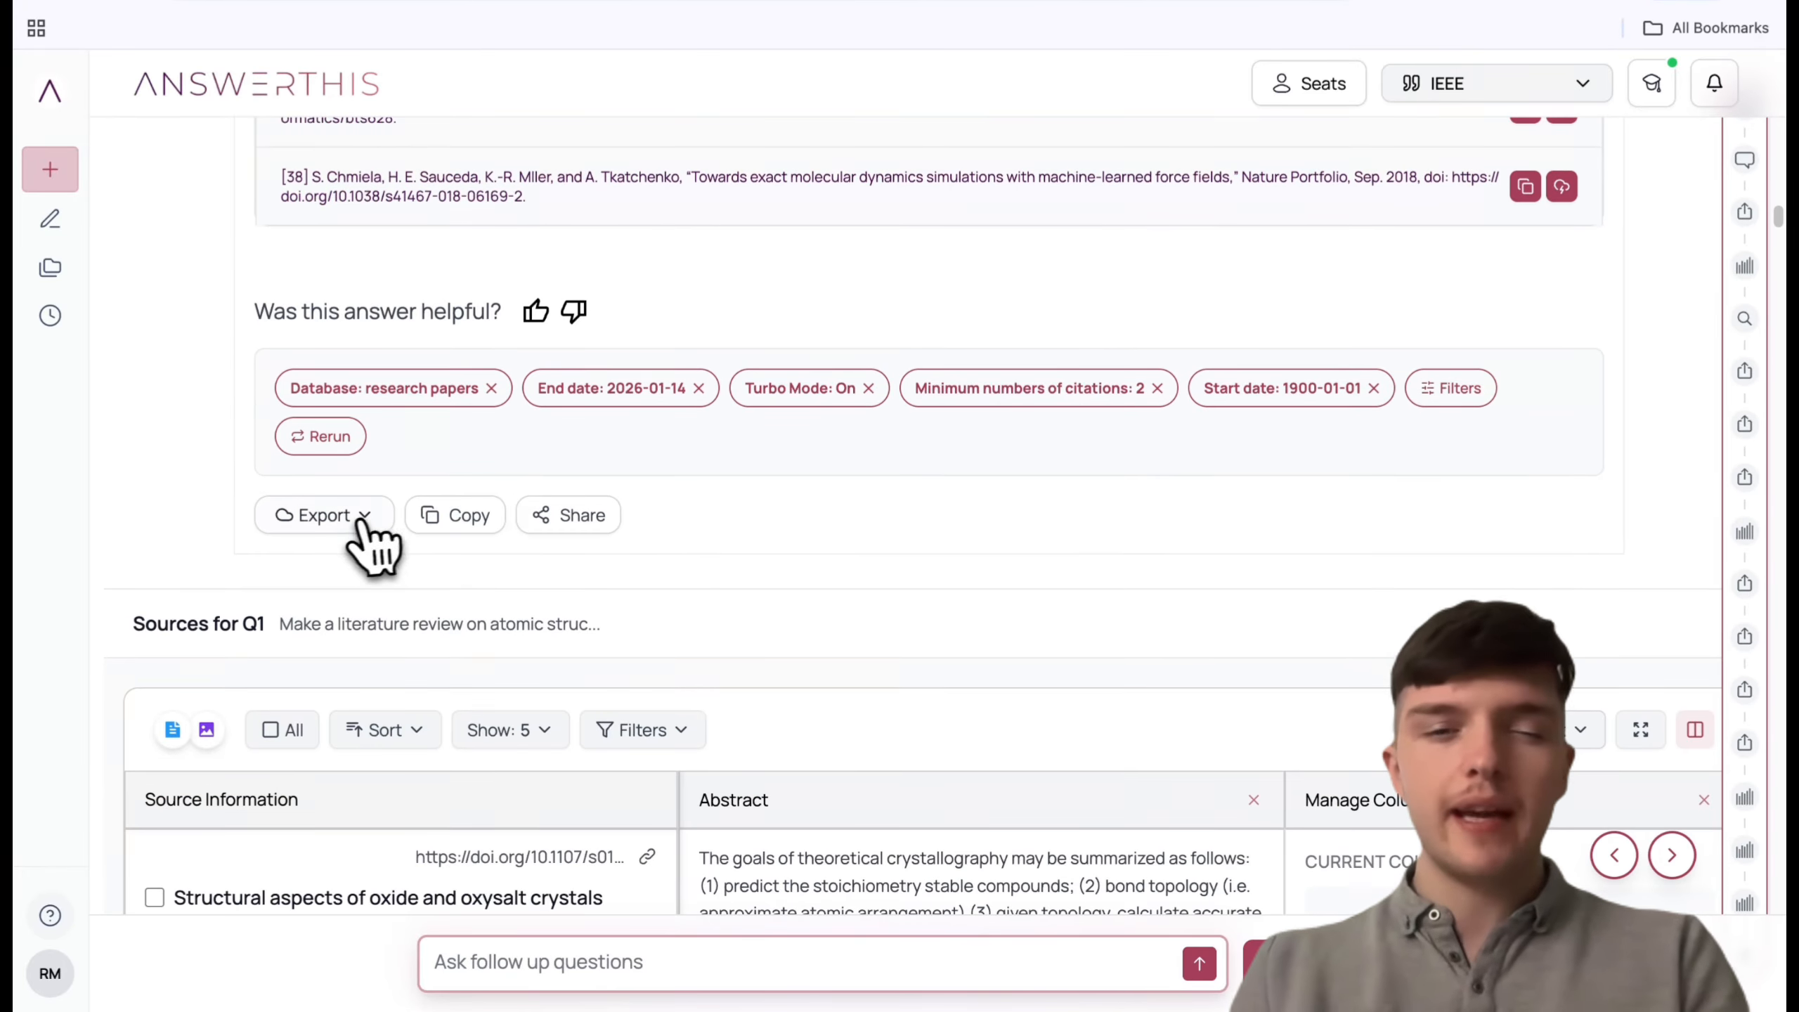
Step: View the review's export formats and its private sharing options, and close the share dialog without saving changes
left_click(361, 531)
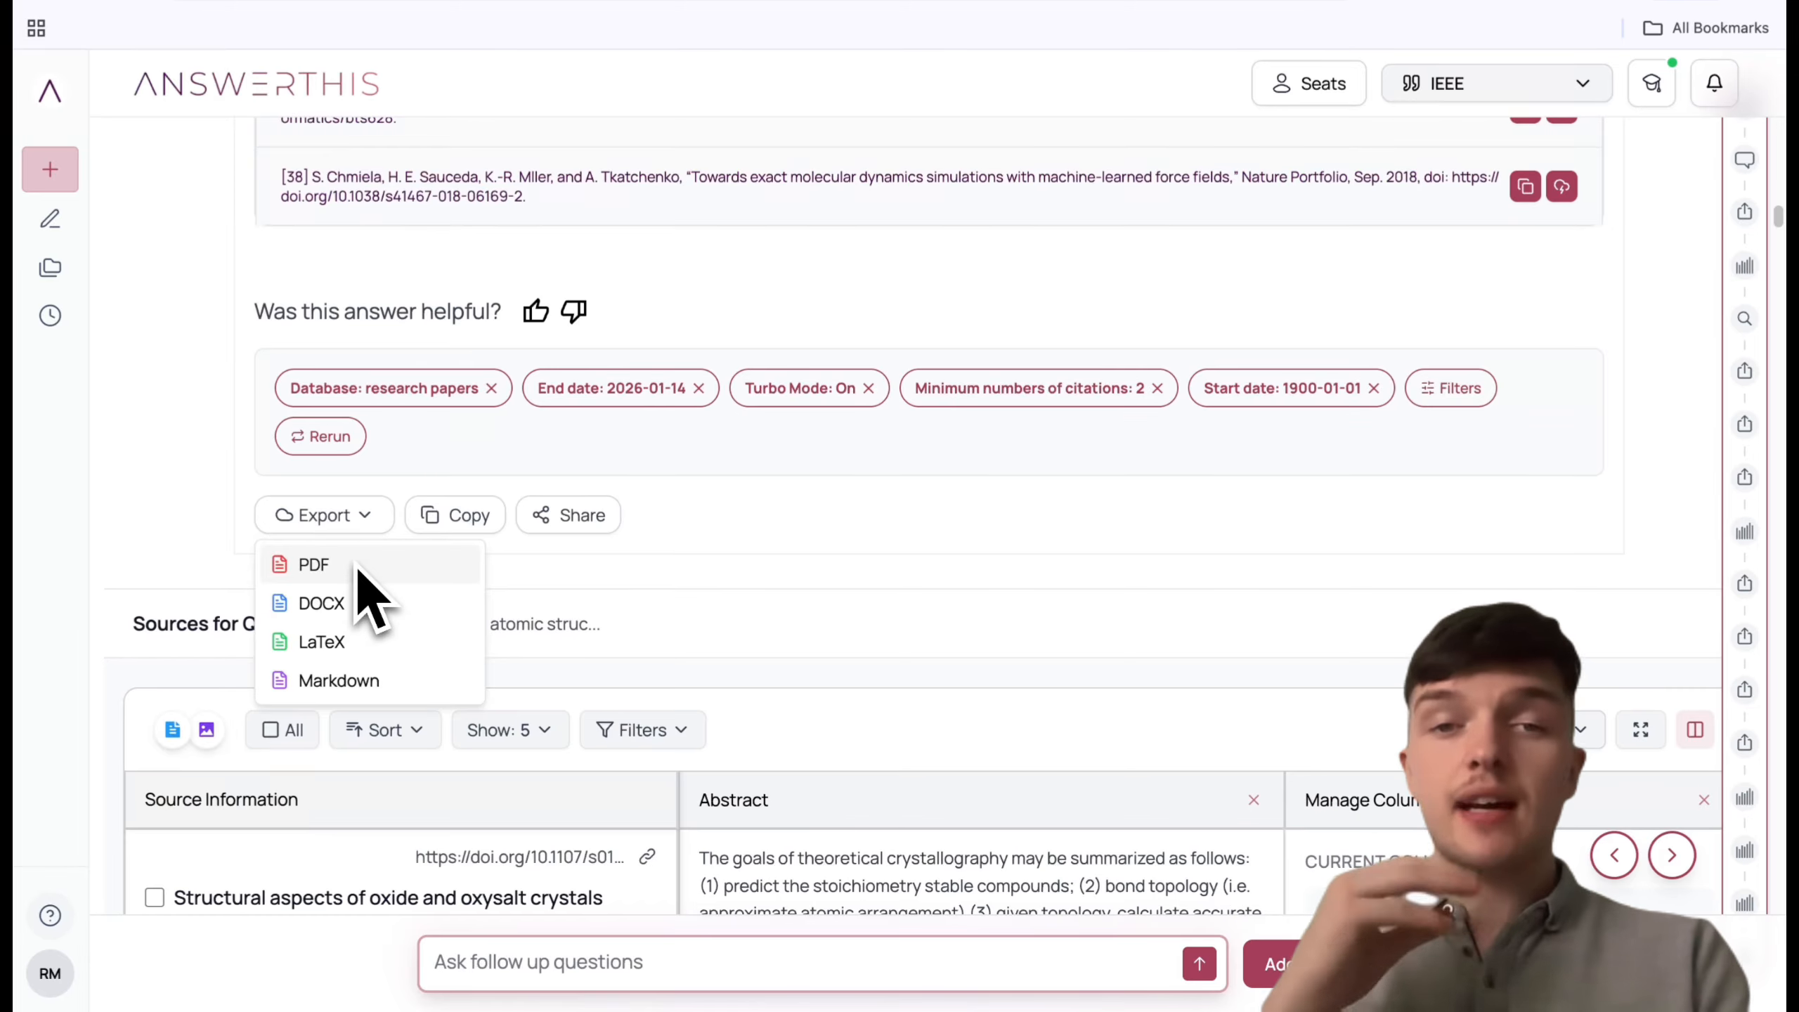
left_click(571, 517)
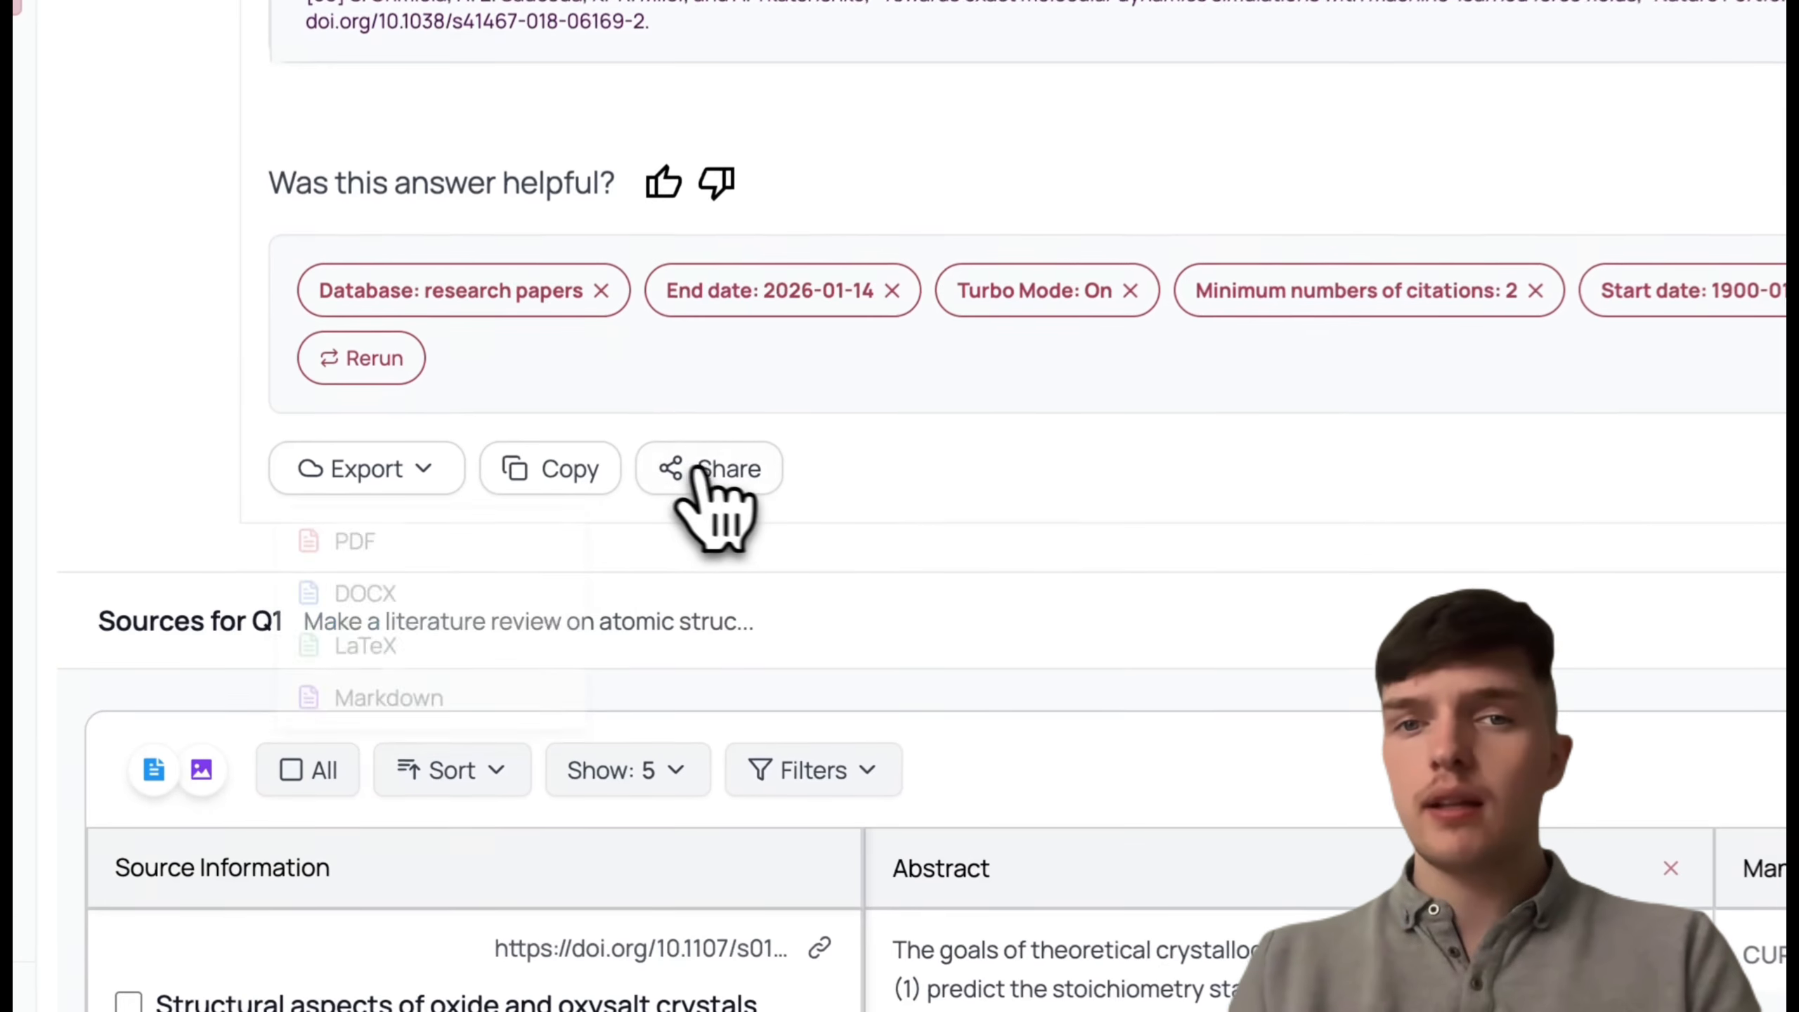
left_click(712, 471)
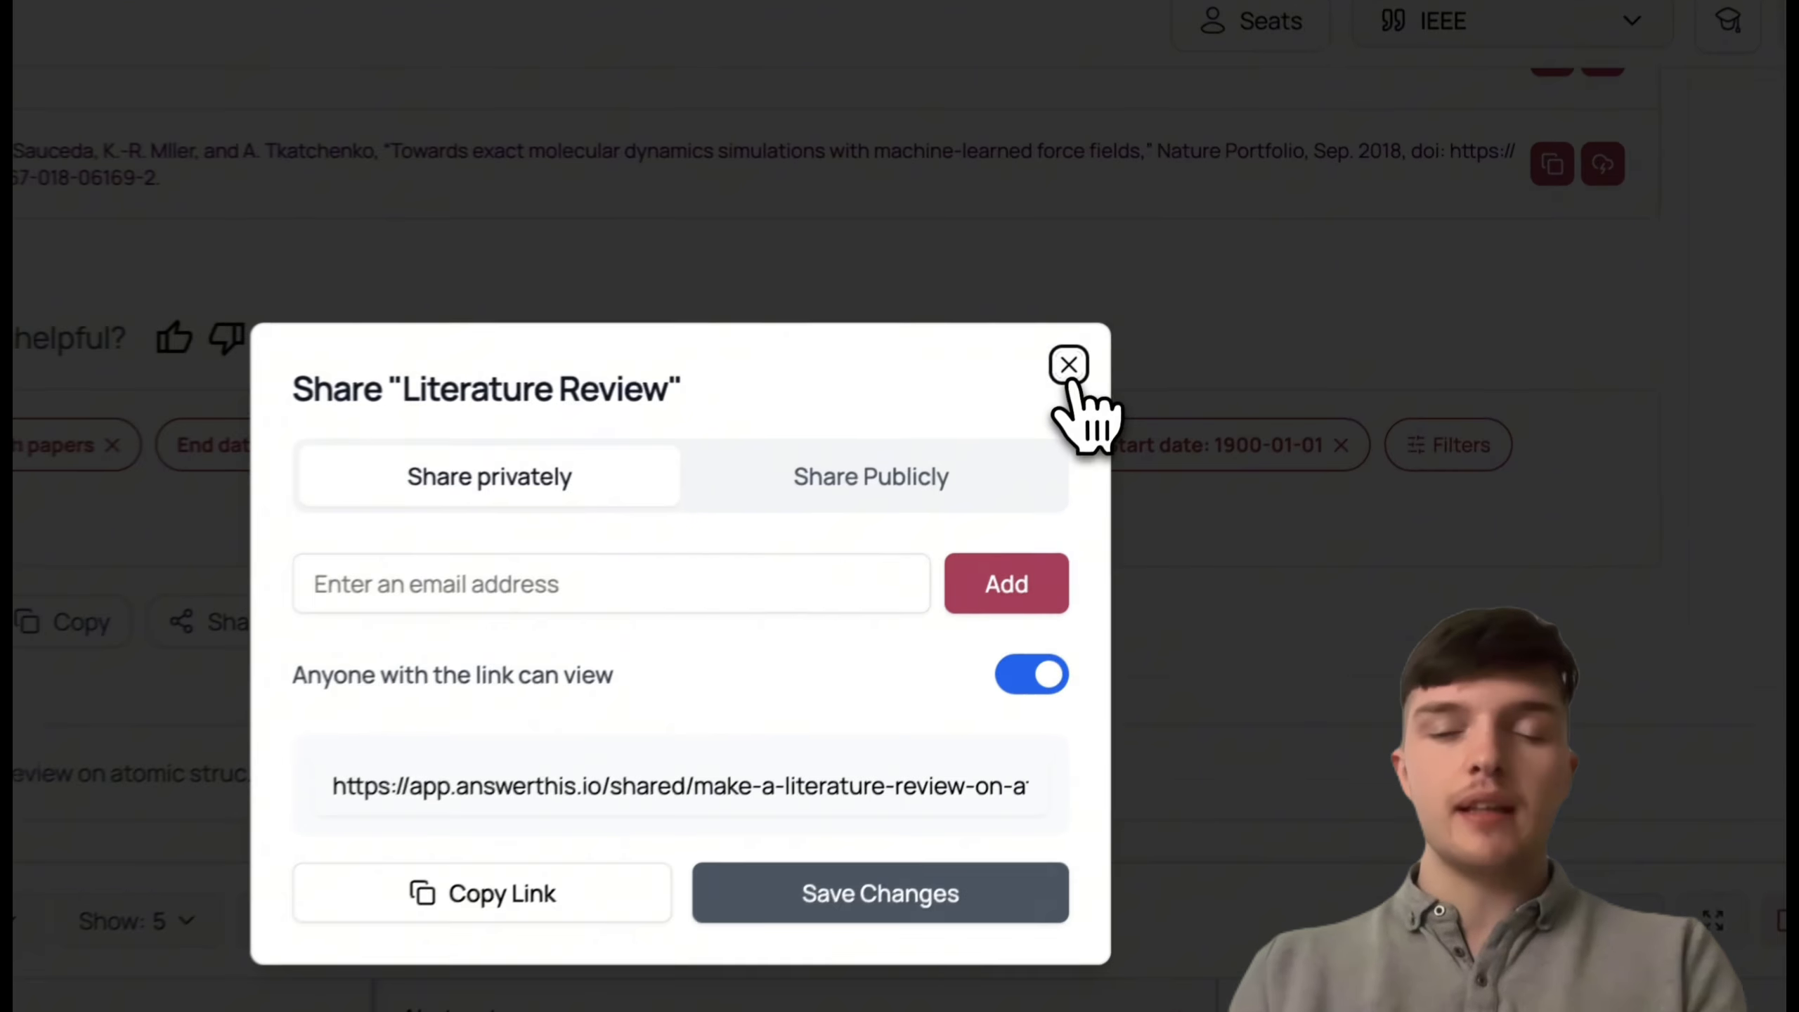
left_click(1069, 366)
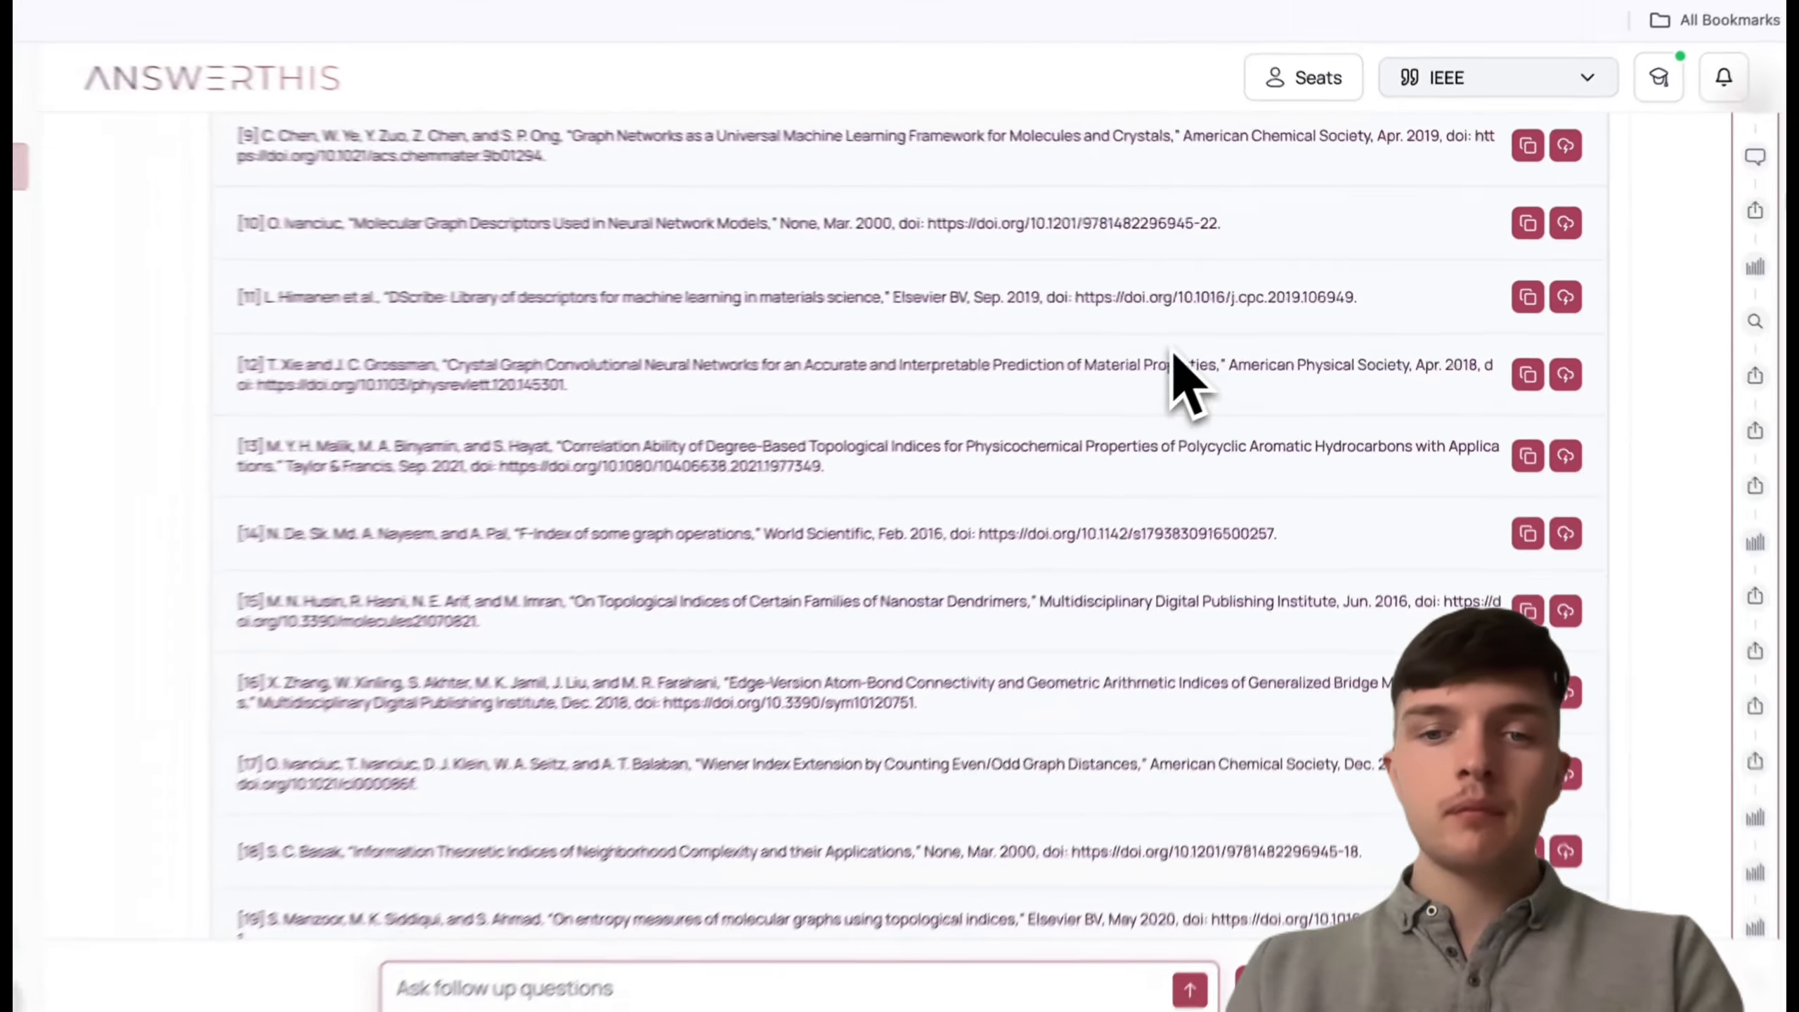
Step: Follow citation [22] in Challenges and Future Directions to its source, and examine the source details and available data columns
scroll(1190, 368, "up", 3)
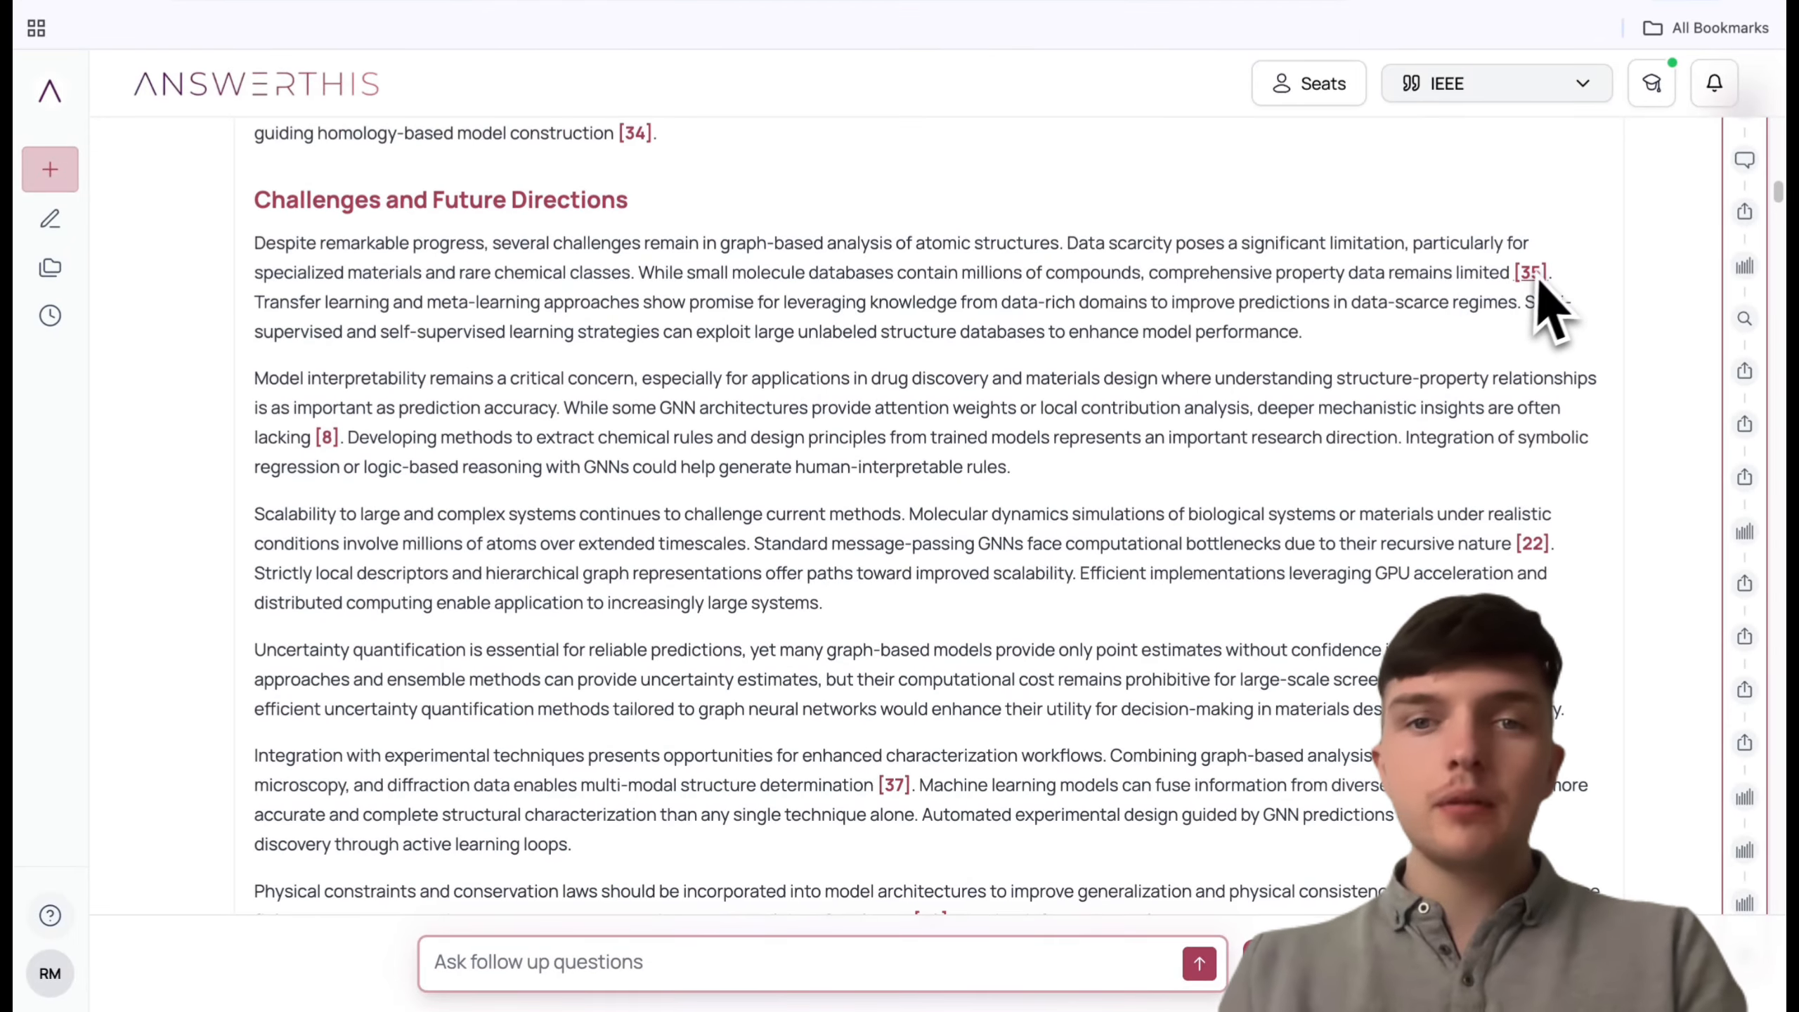
left_click(1535, 545)
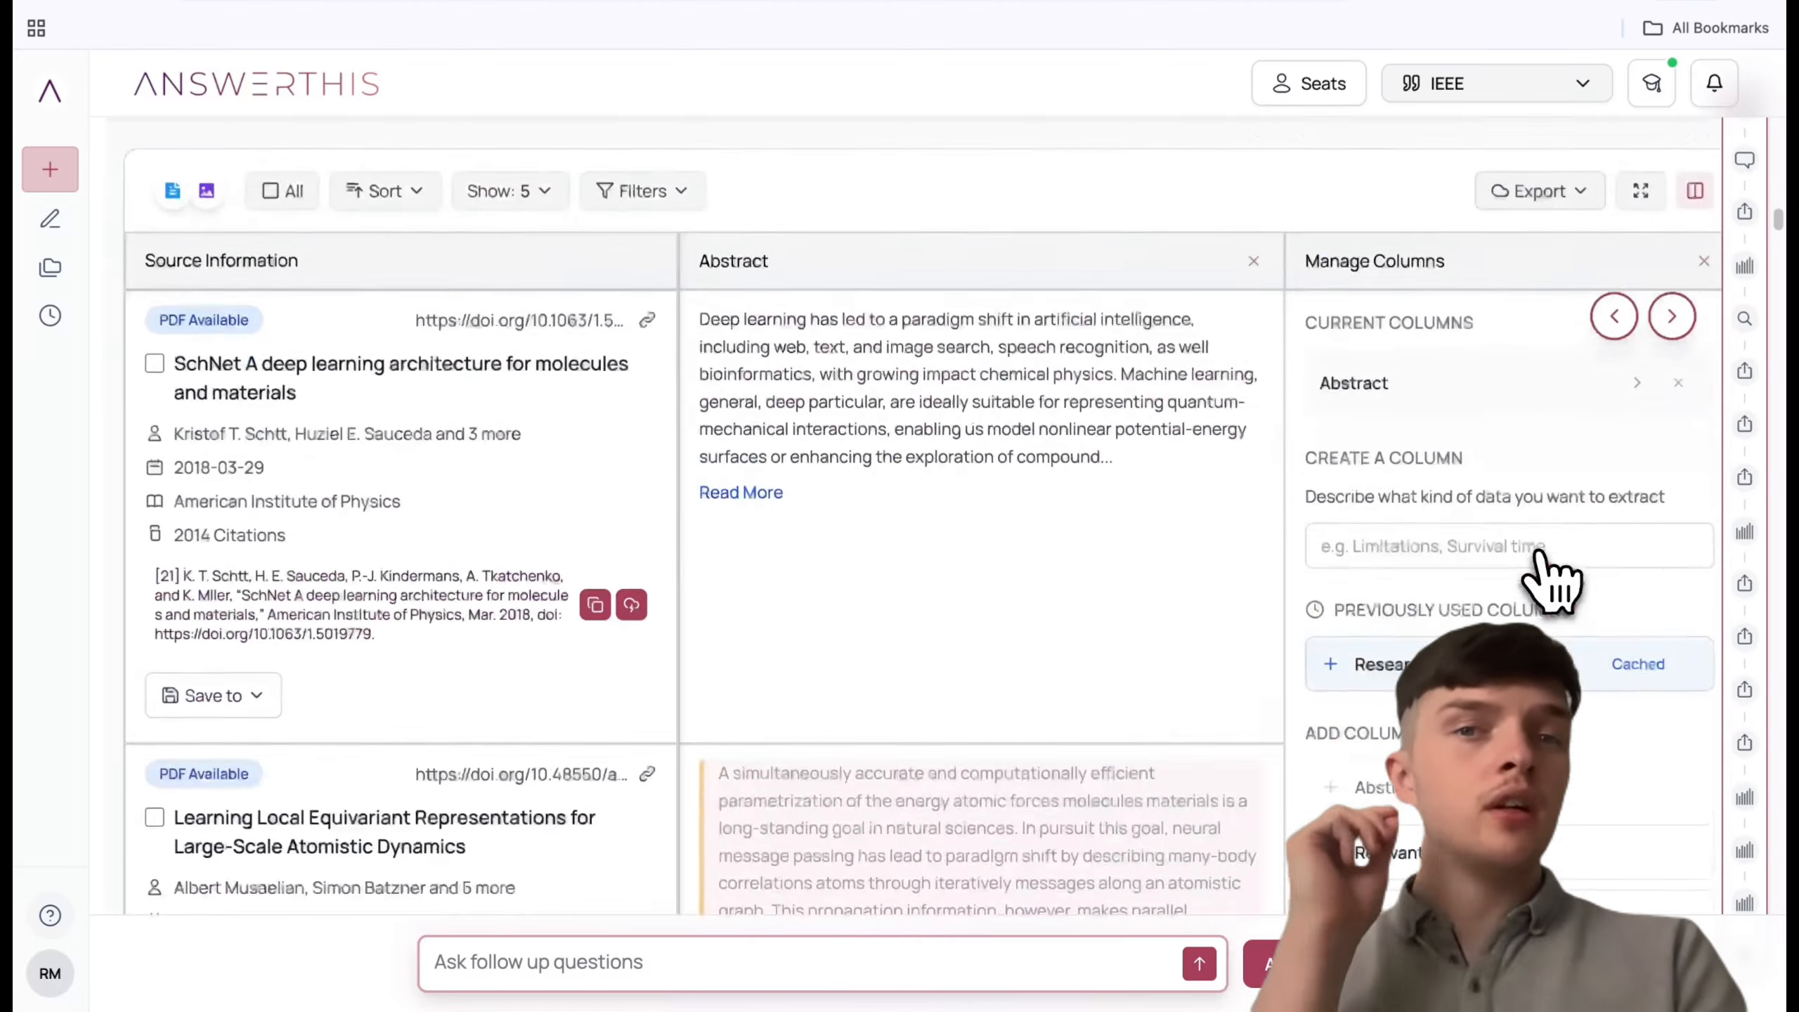
scroll(1488, 575, "down", 5)
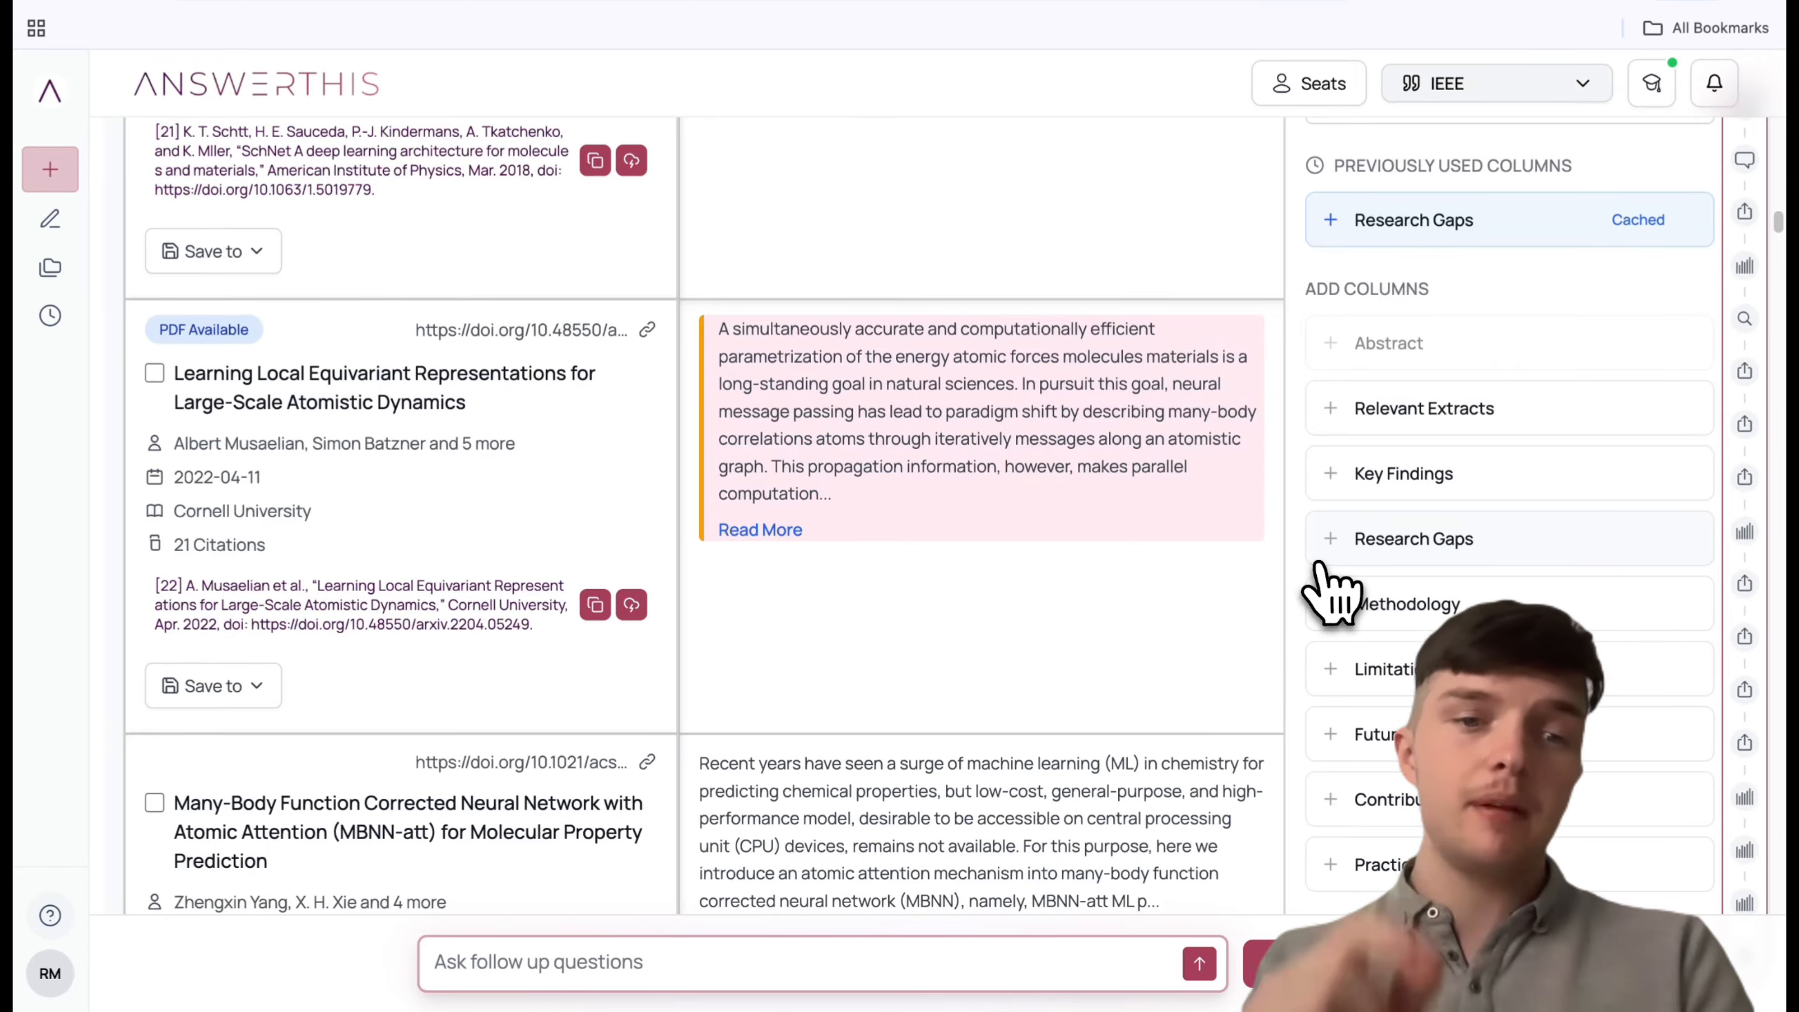
scroll(559, 594, "up", 3)
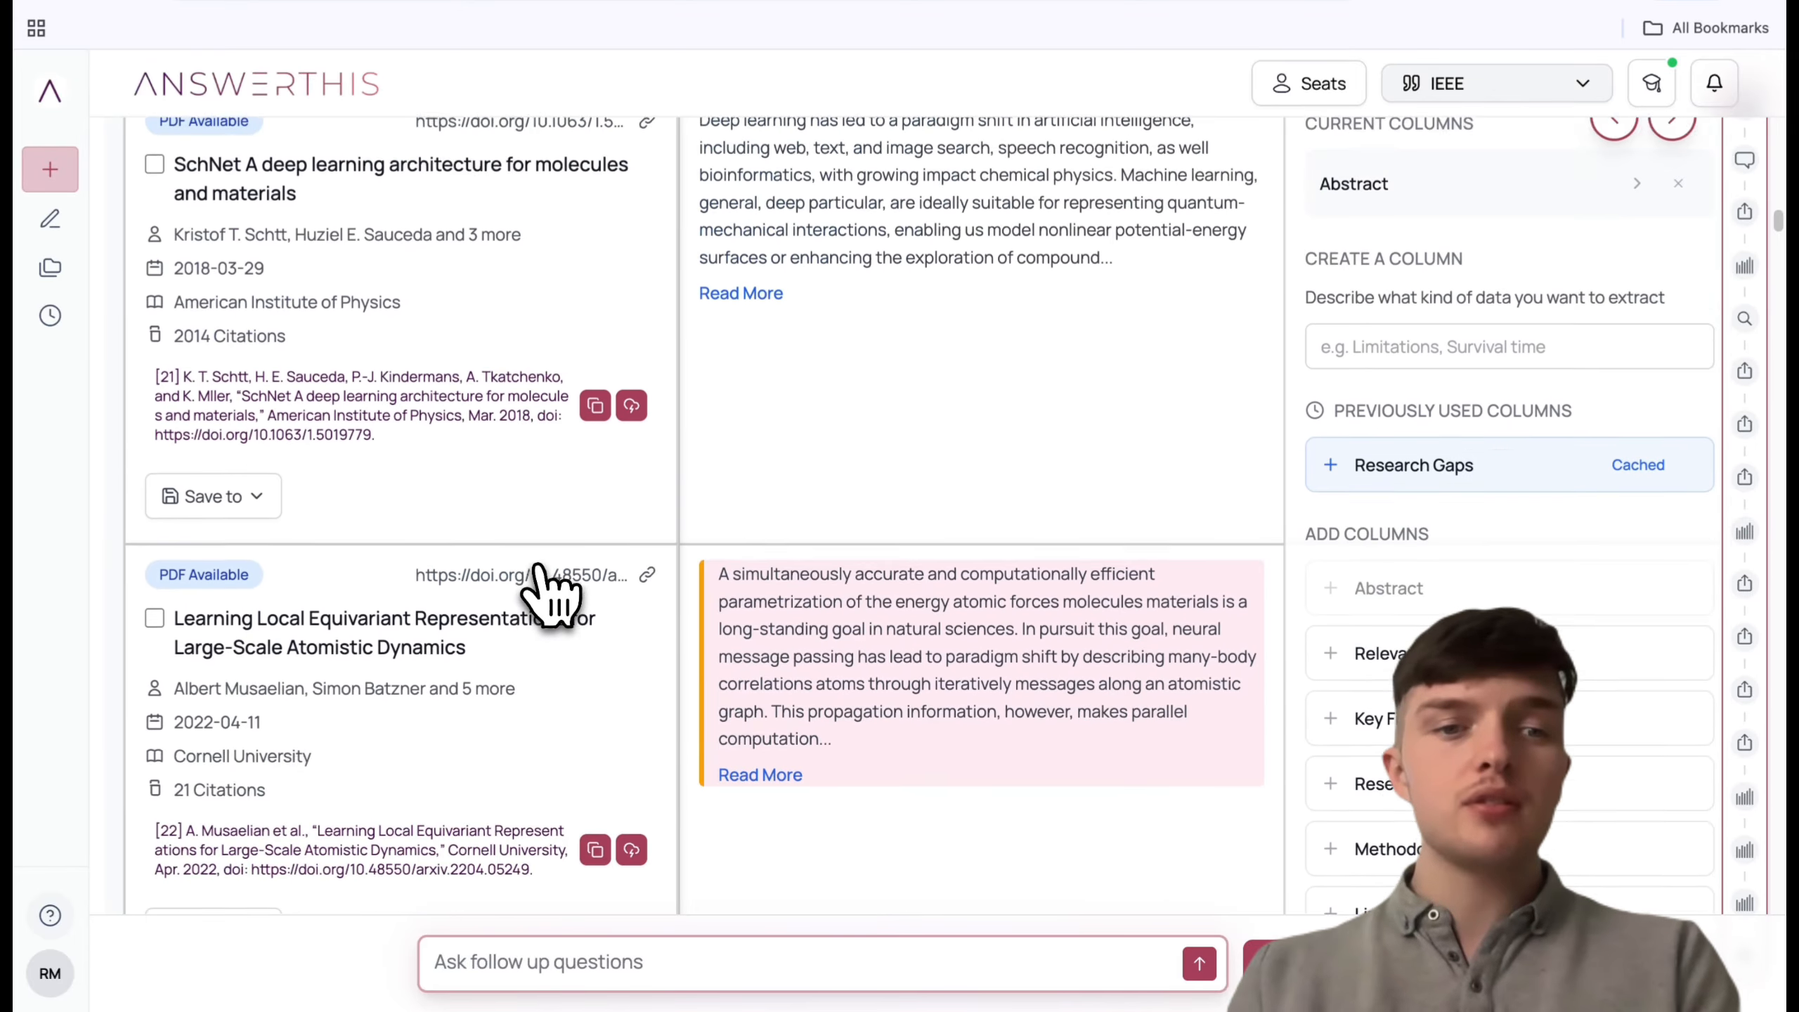
scroll(551, 595, "up", 3)
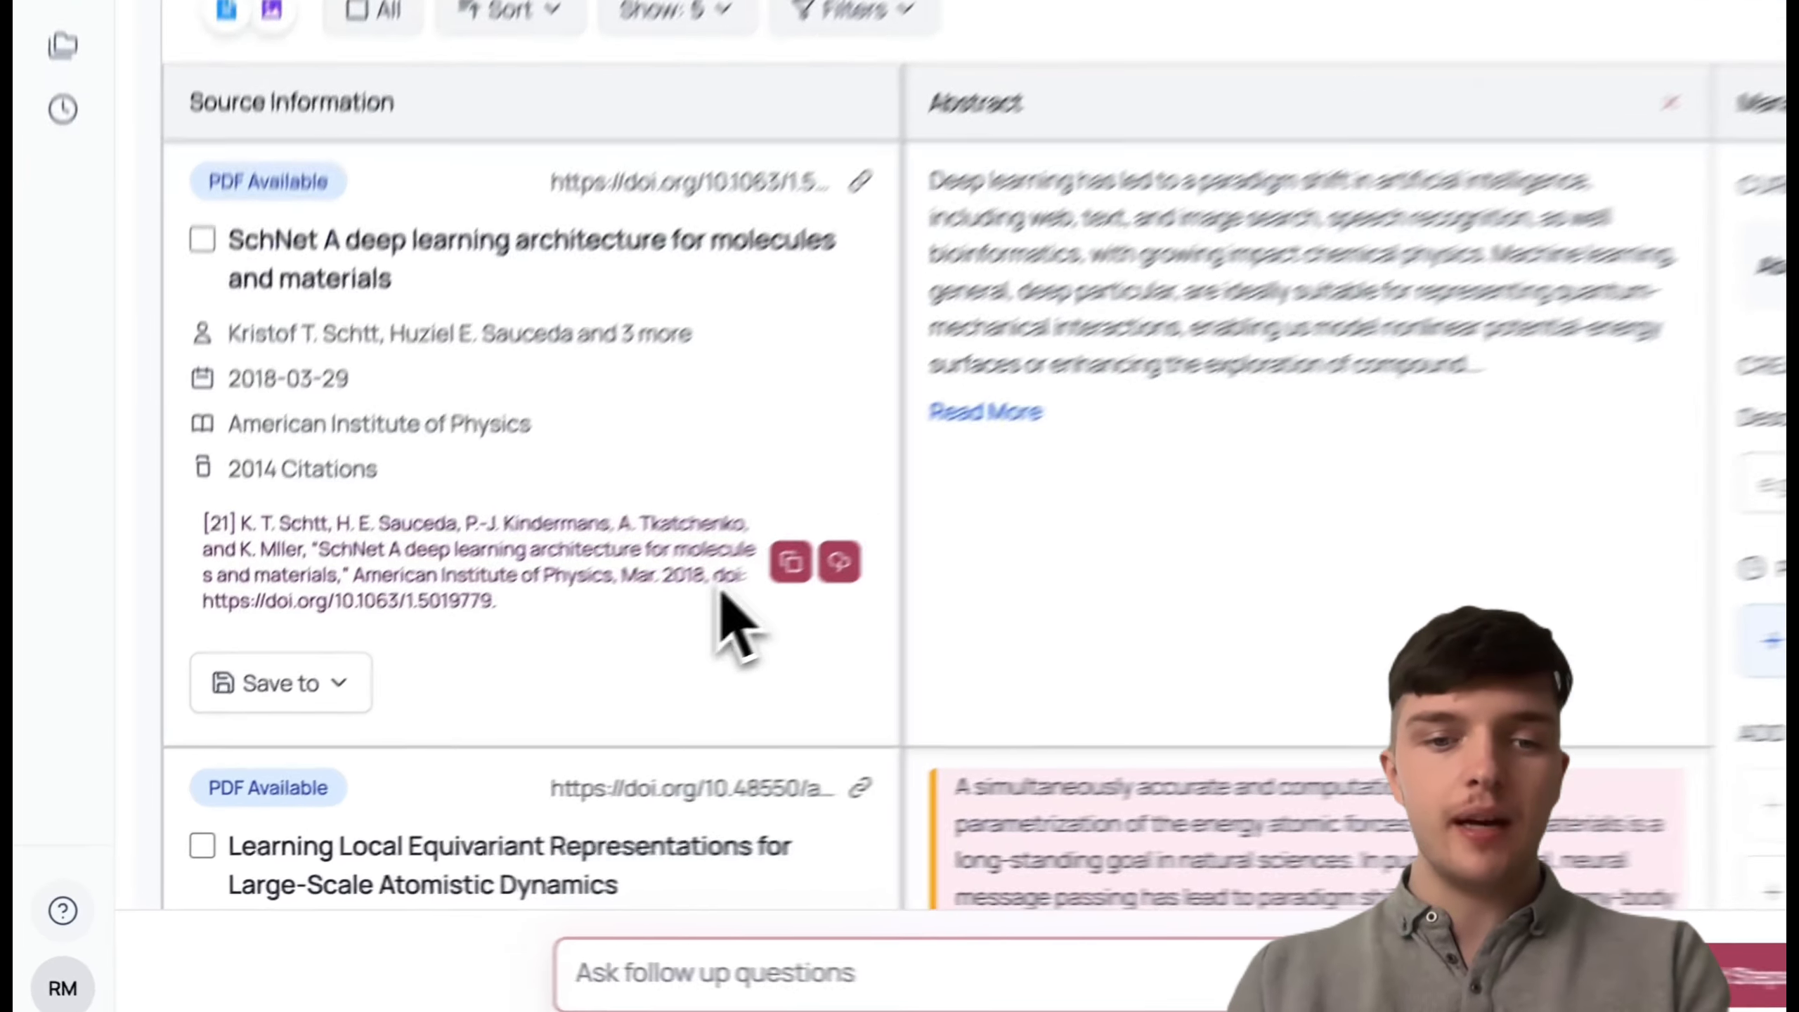
Step: Examine the listed papers' source details and view the projects a single paper can be saved to
left_click_drag(537, 665, 372, 698)
left_click(601, 616)
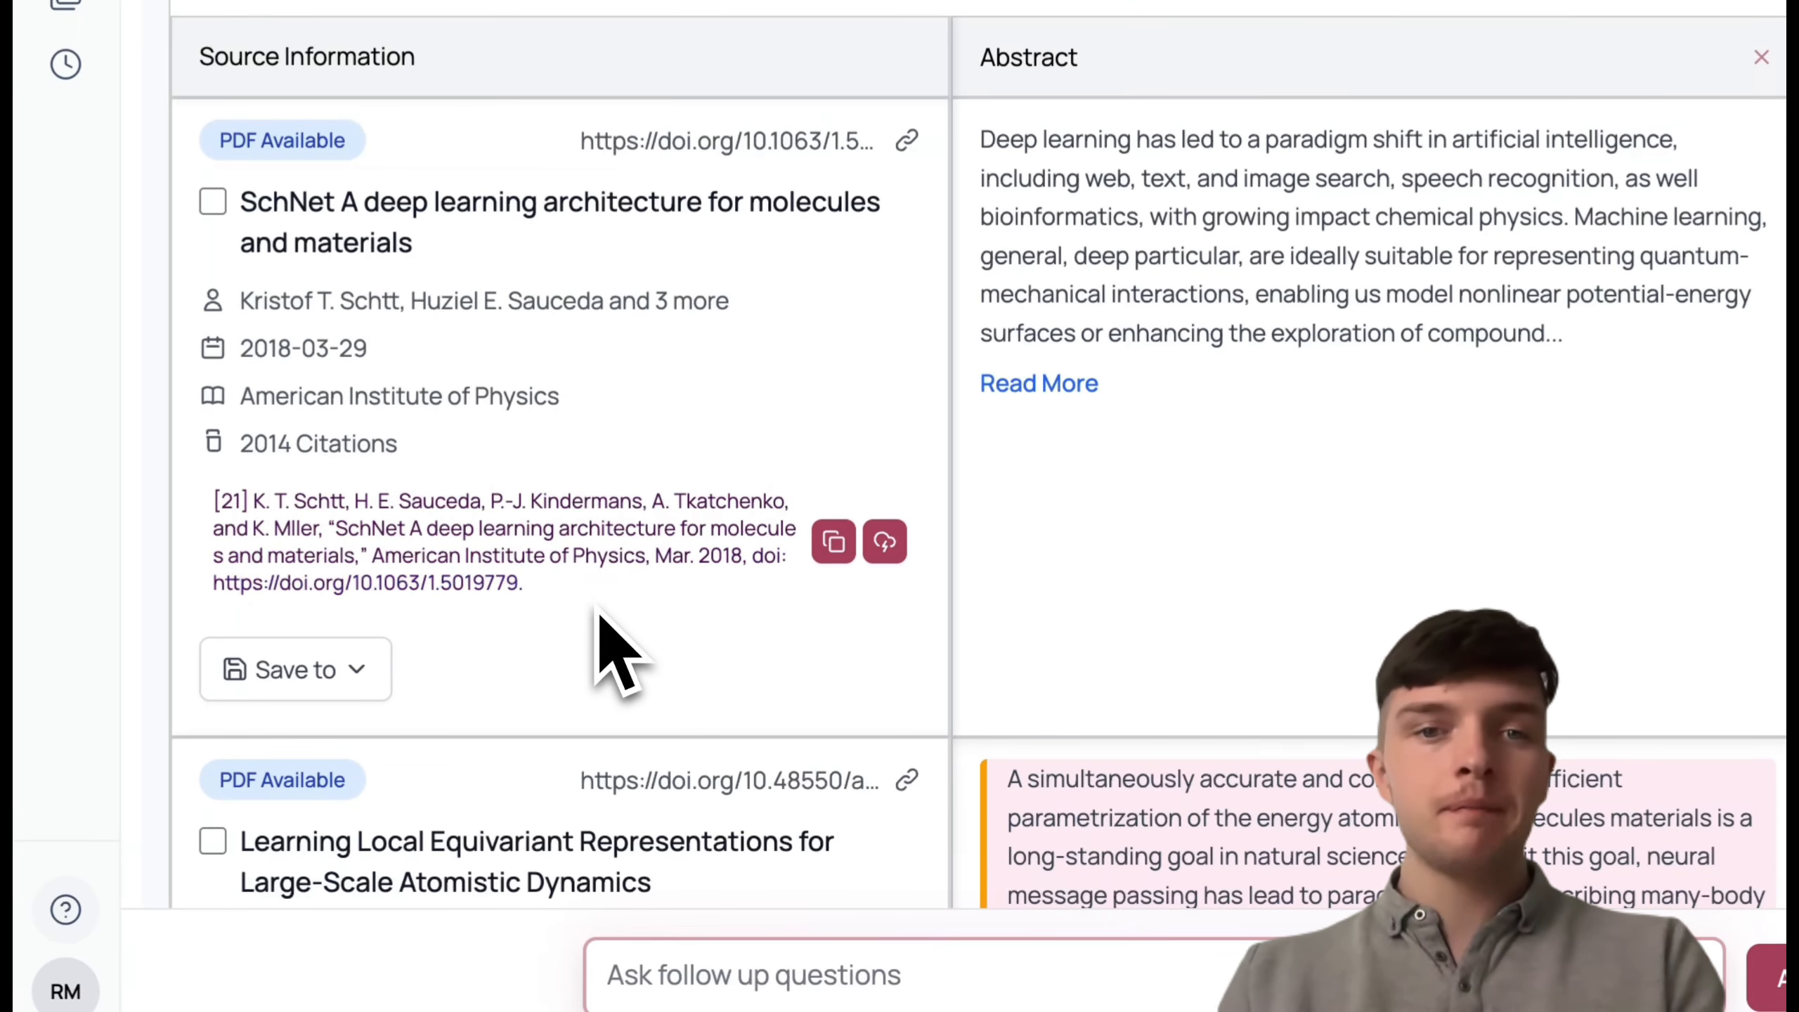
scroll(601, 617, "down", 5)
scroll(601, 623, "down", 4)
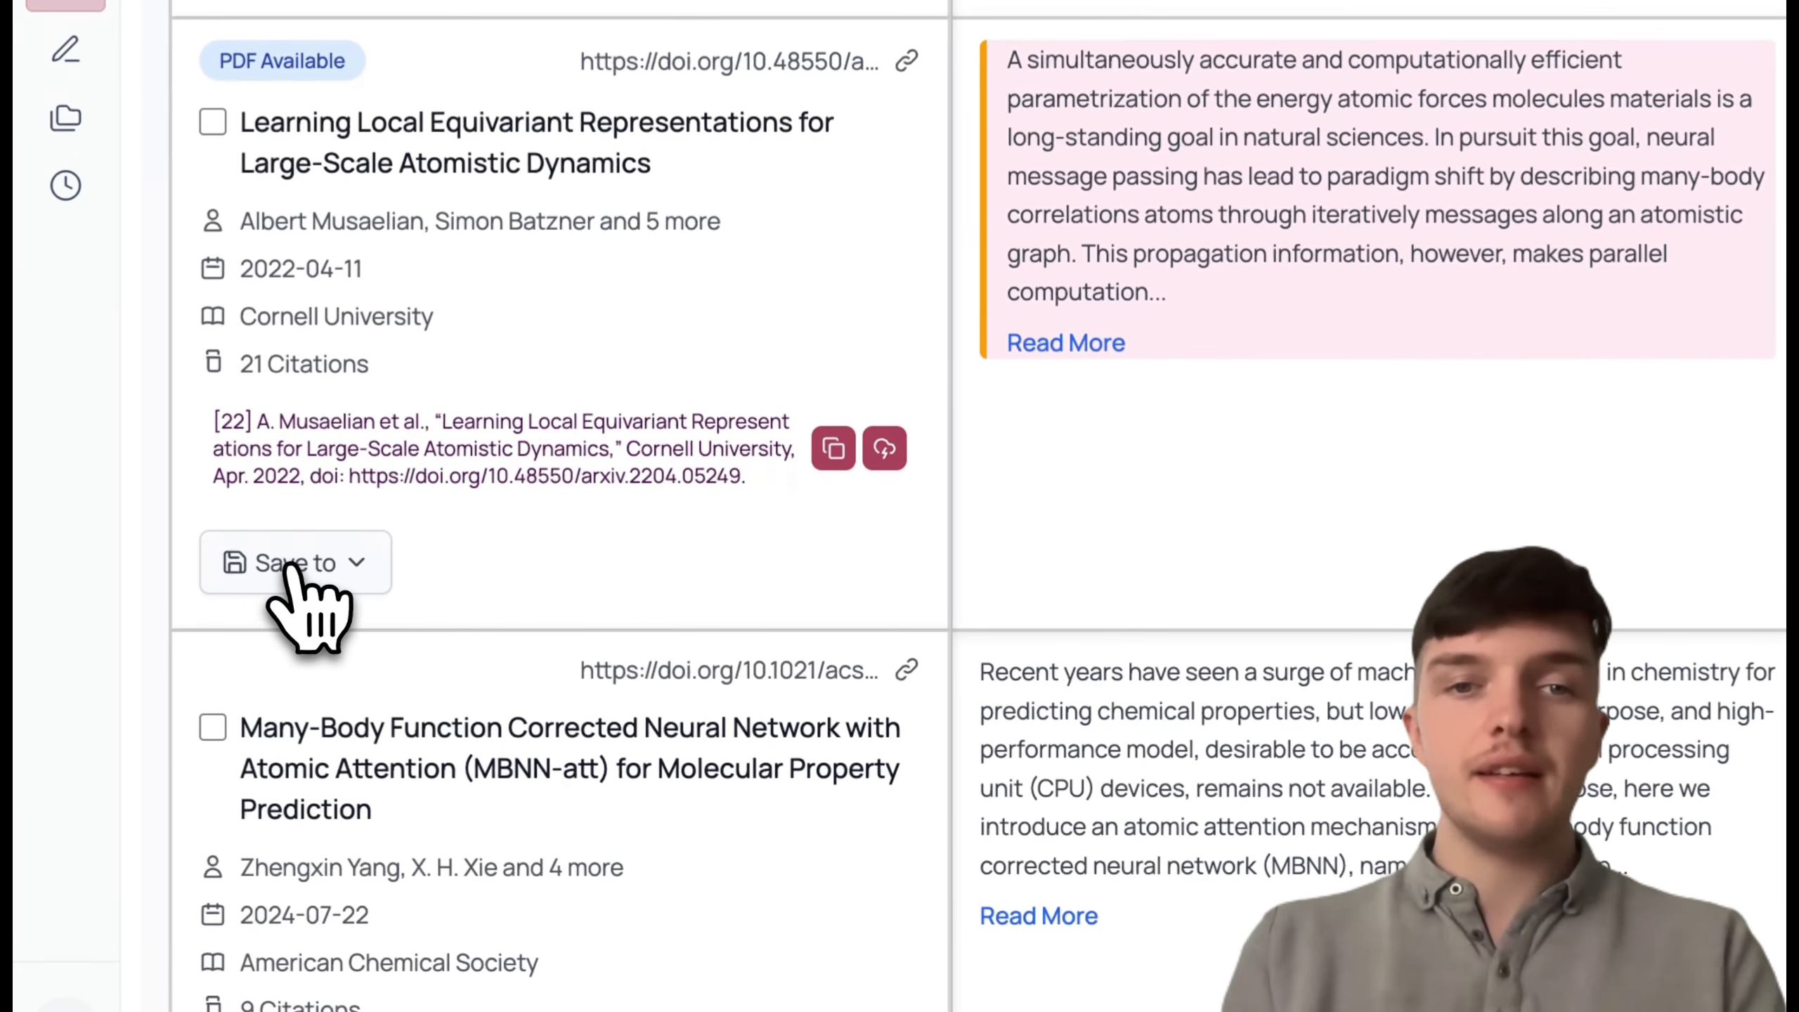
left_click(212, 585)
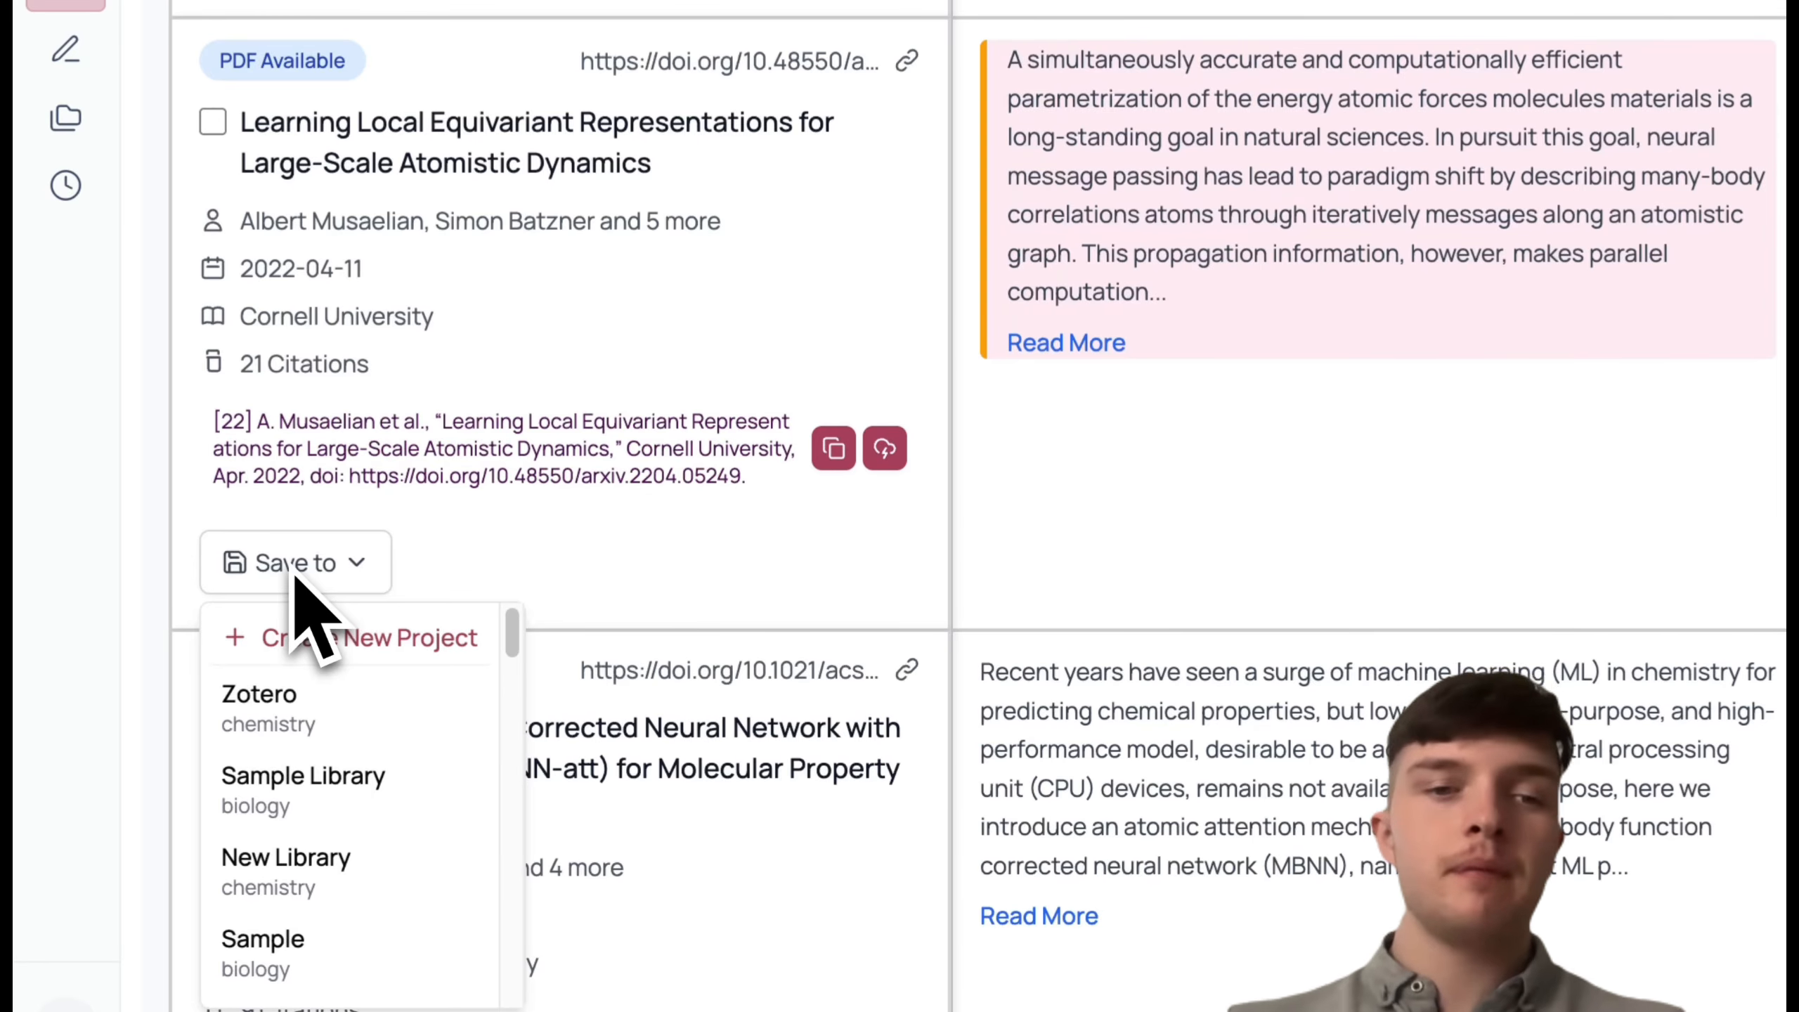
left_click(365, 564)
scroll(364, 545, "up", 10)
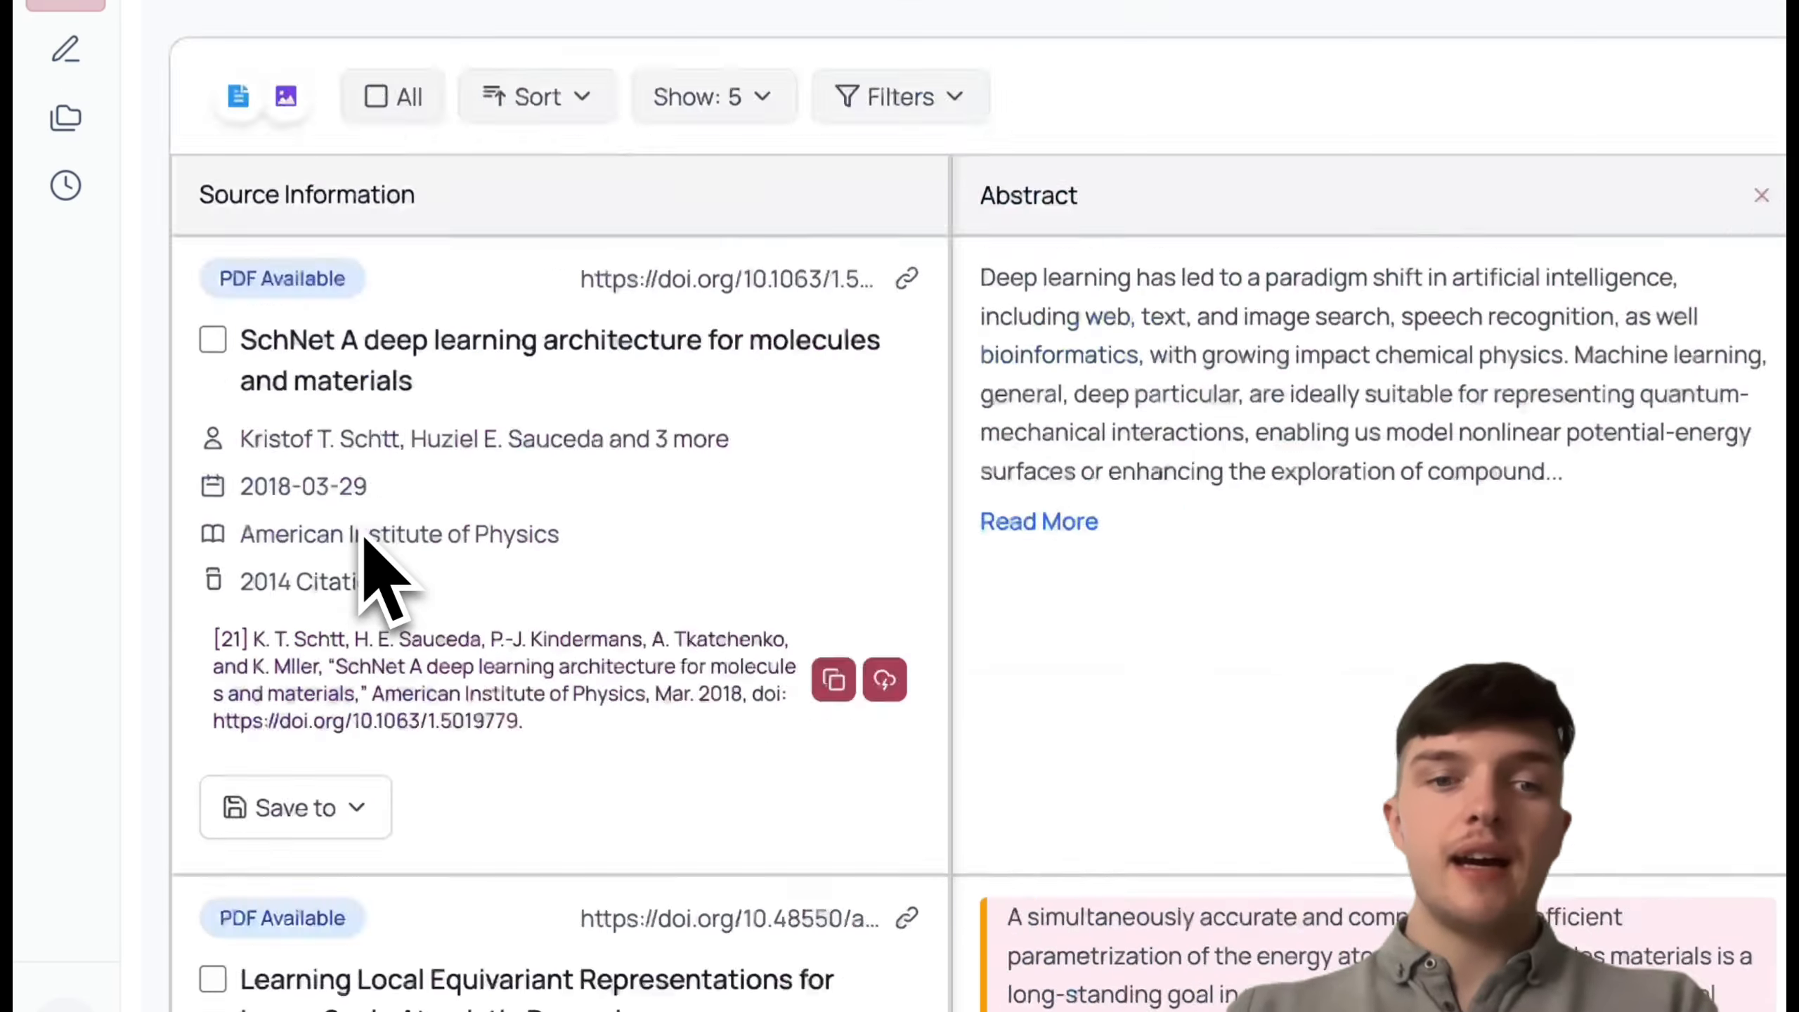
Step: Select the SchNet and Learning Local Equivariant Representations papers and view the projects both can be saved to
scroll(365, 564, "down", 10)
left_click(209, 201)
left_click(209, 843)
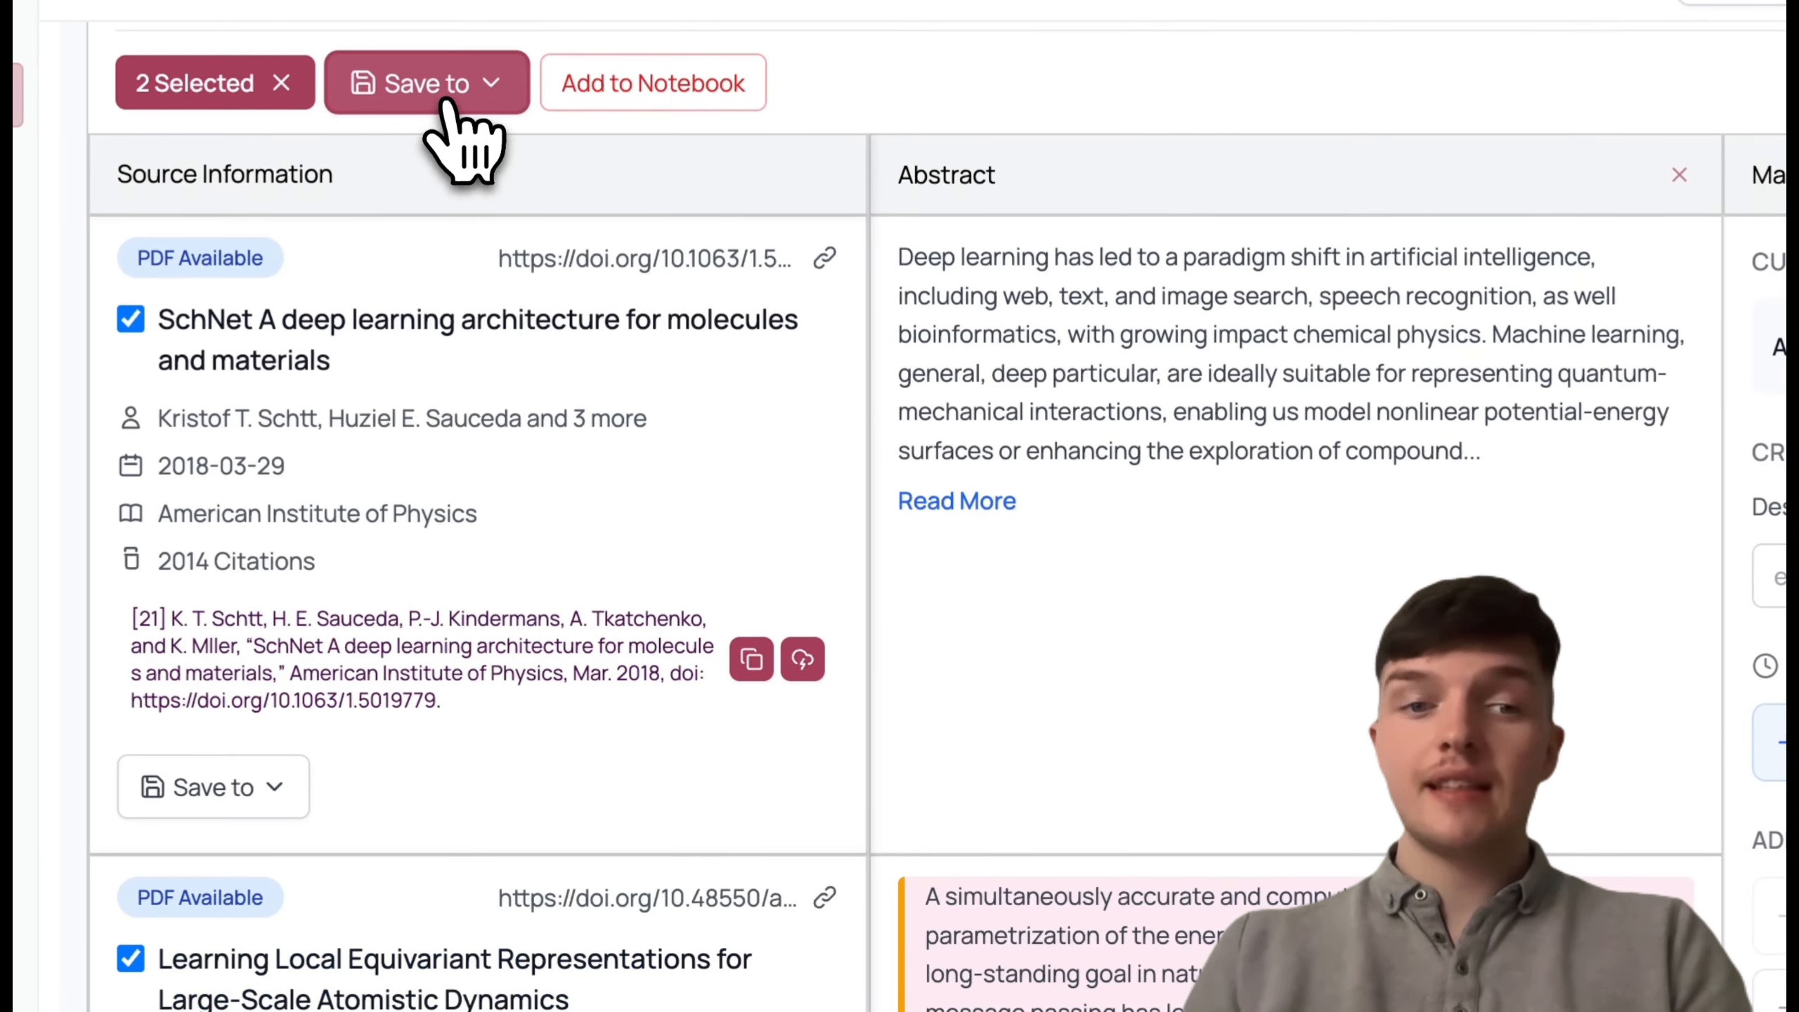
left_click(447, 99)
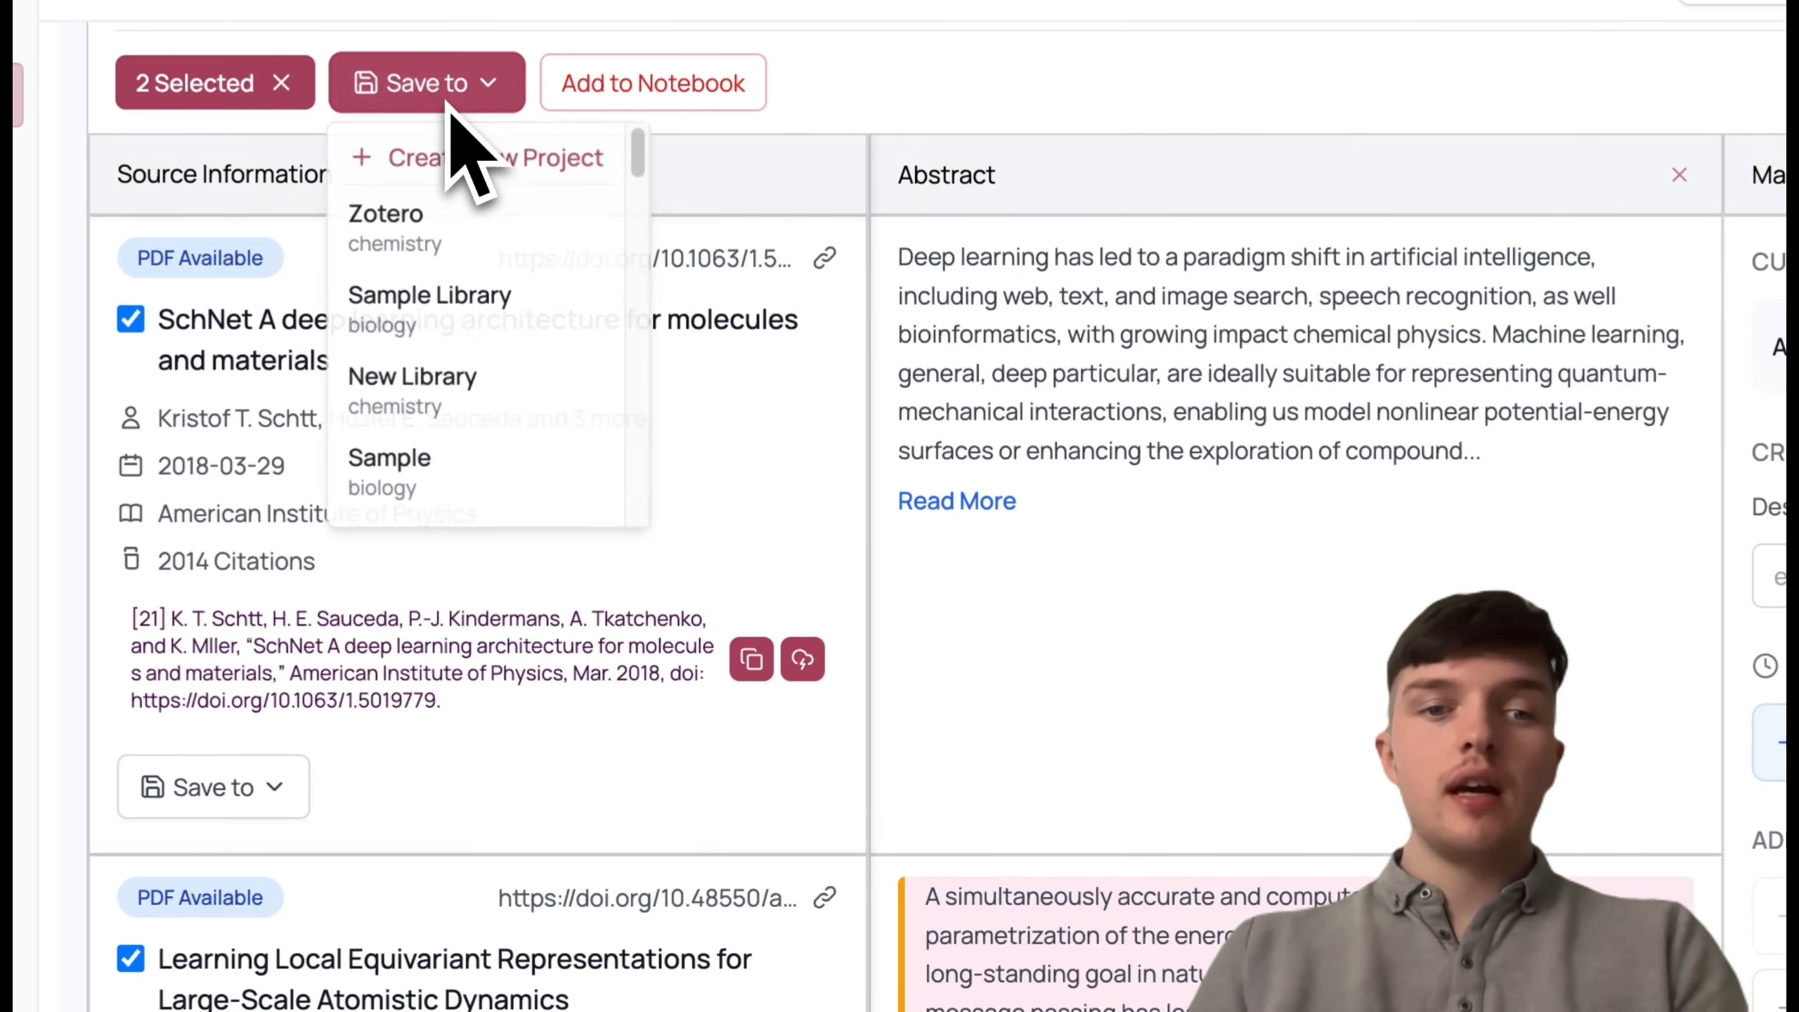
Step: Look over the new project form's title field and description categories, try submitting it empty, and close it without creating a project
left_click(469, 170)
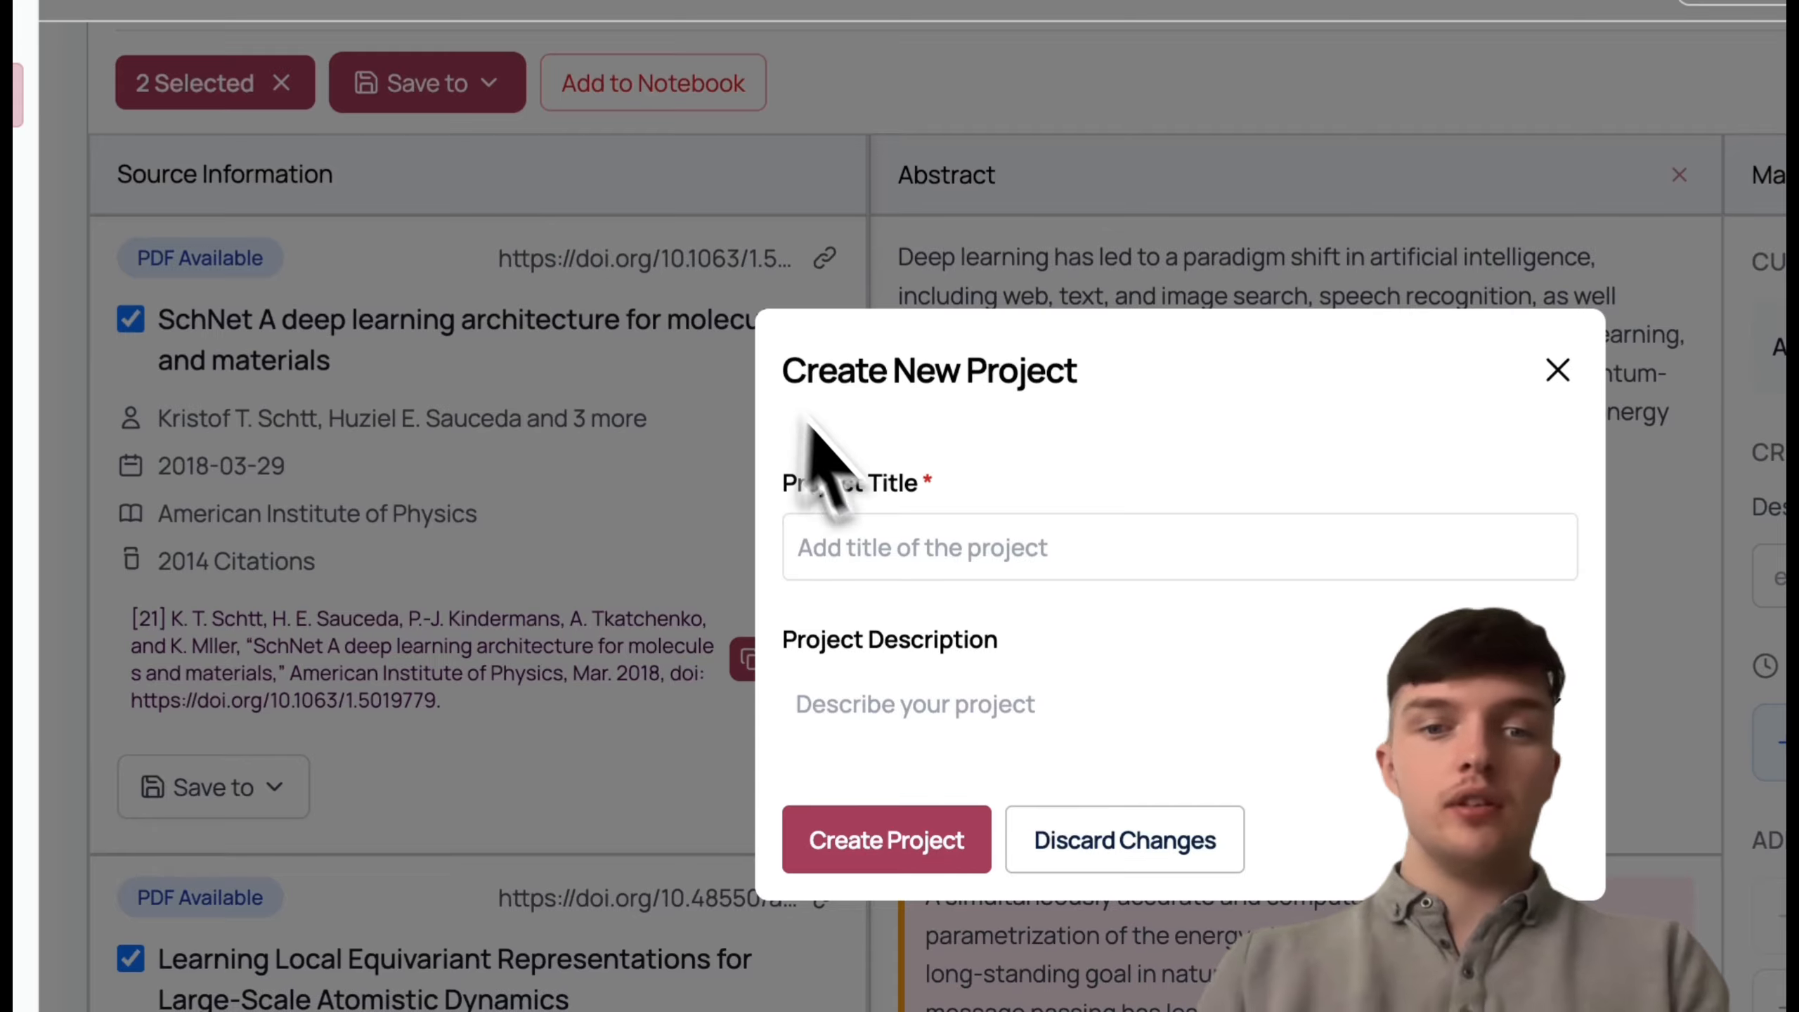
left_click(911, 542)
left_click(914, 715)
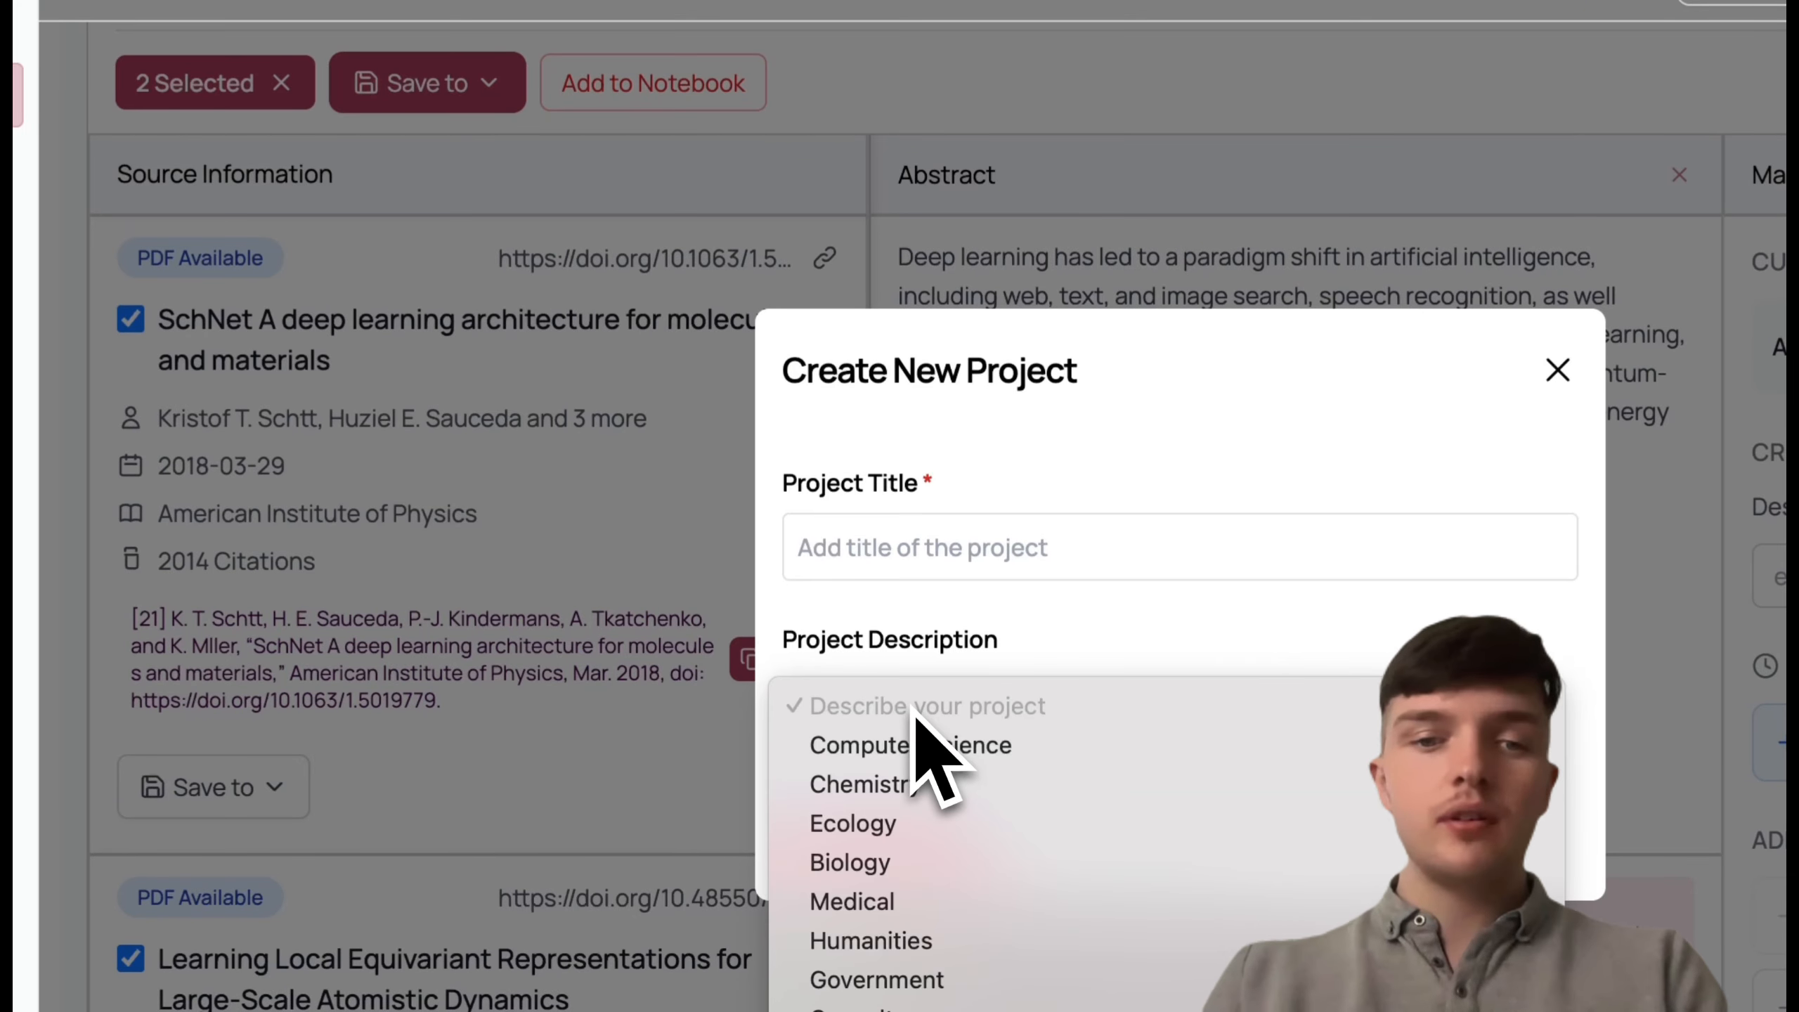
left_click(964, 655)
left_click(717, 792)
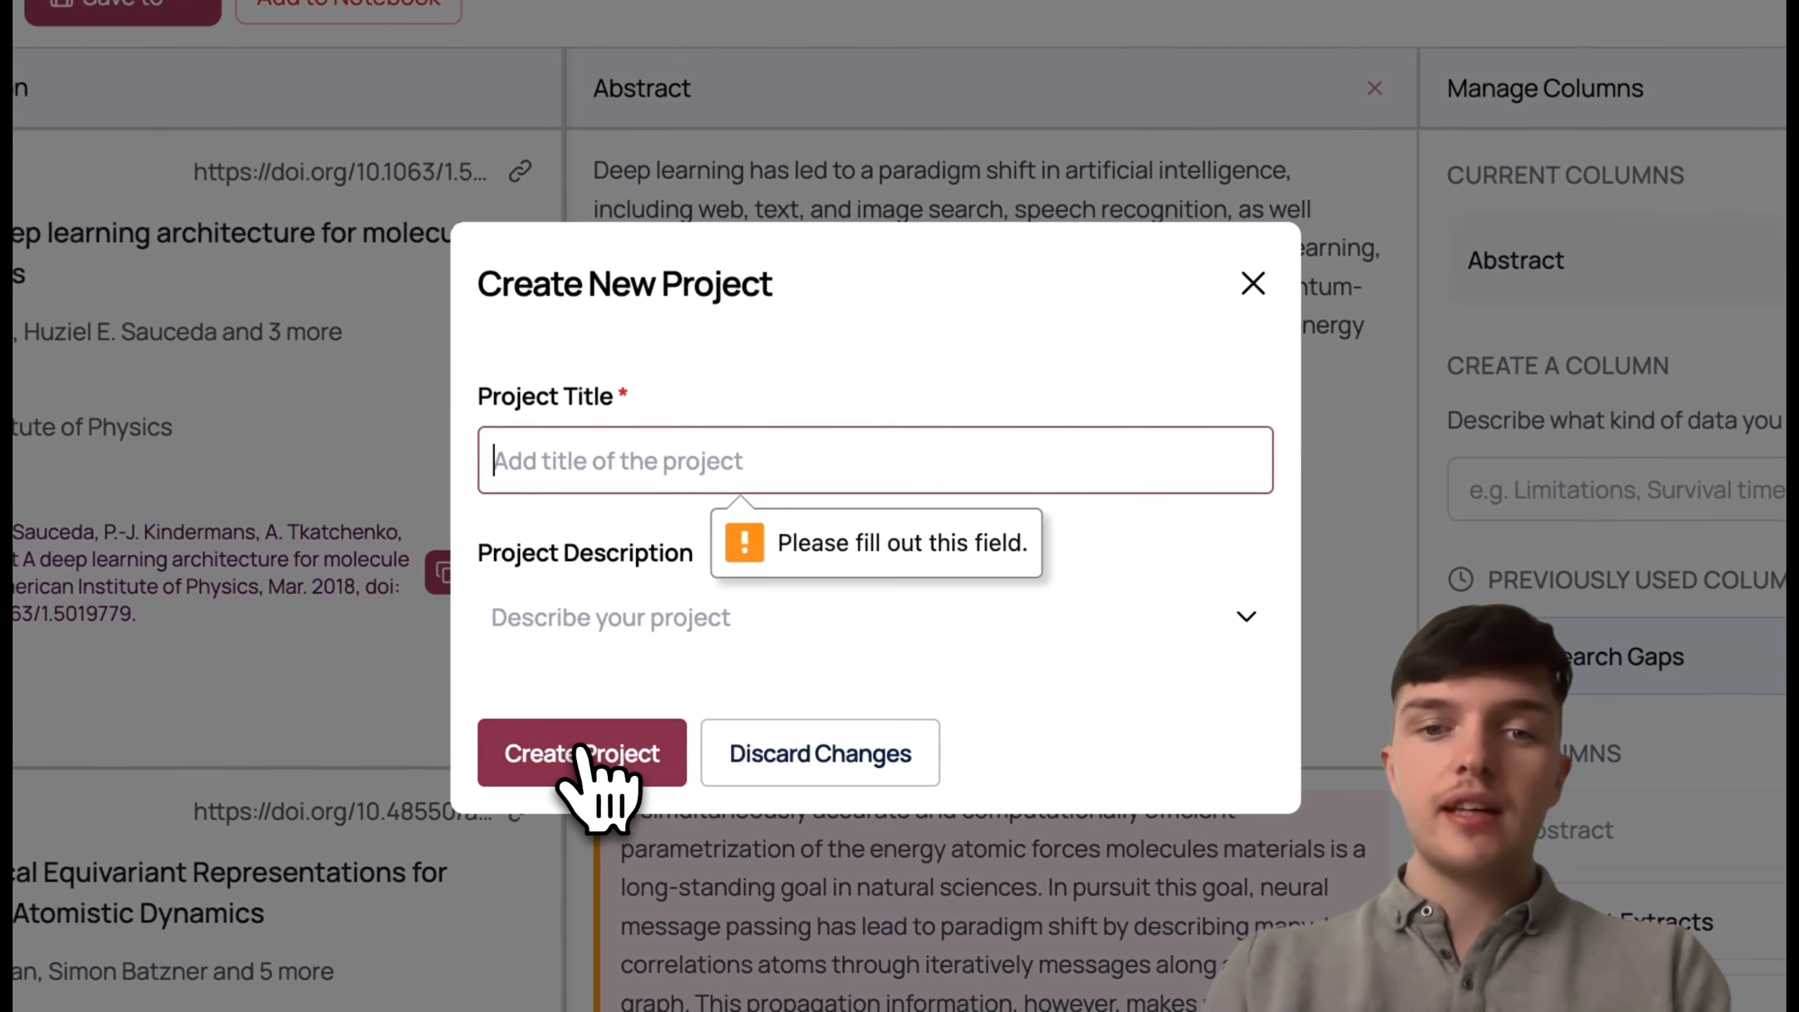
left_click(1383, 320)
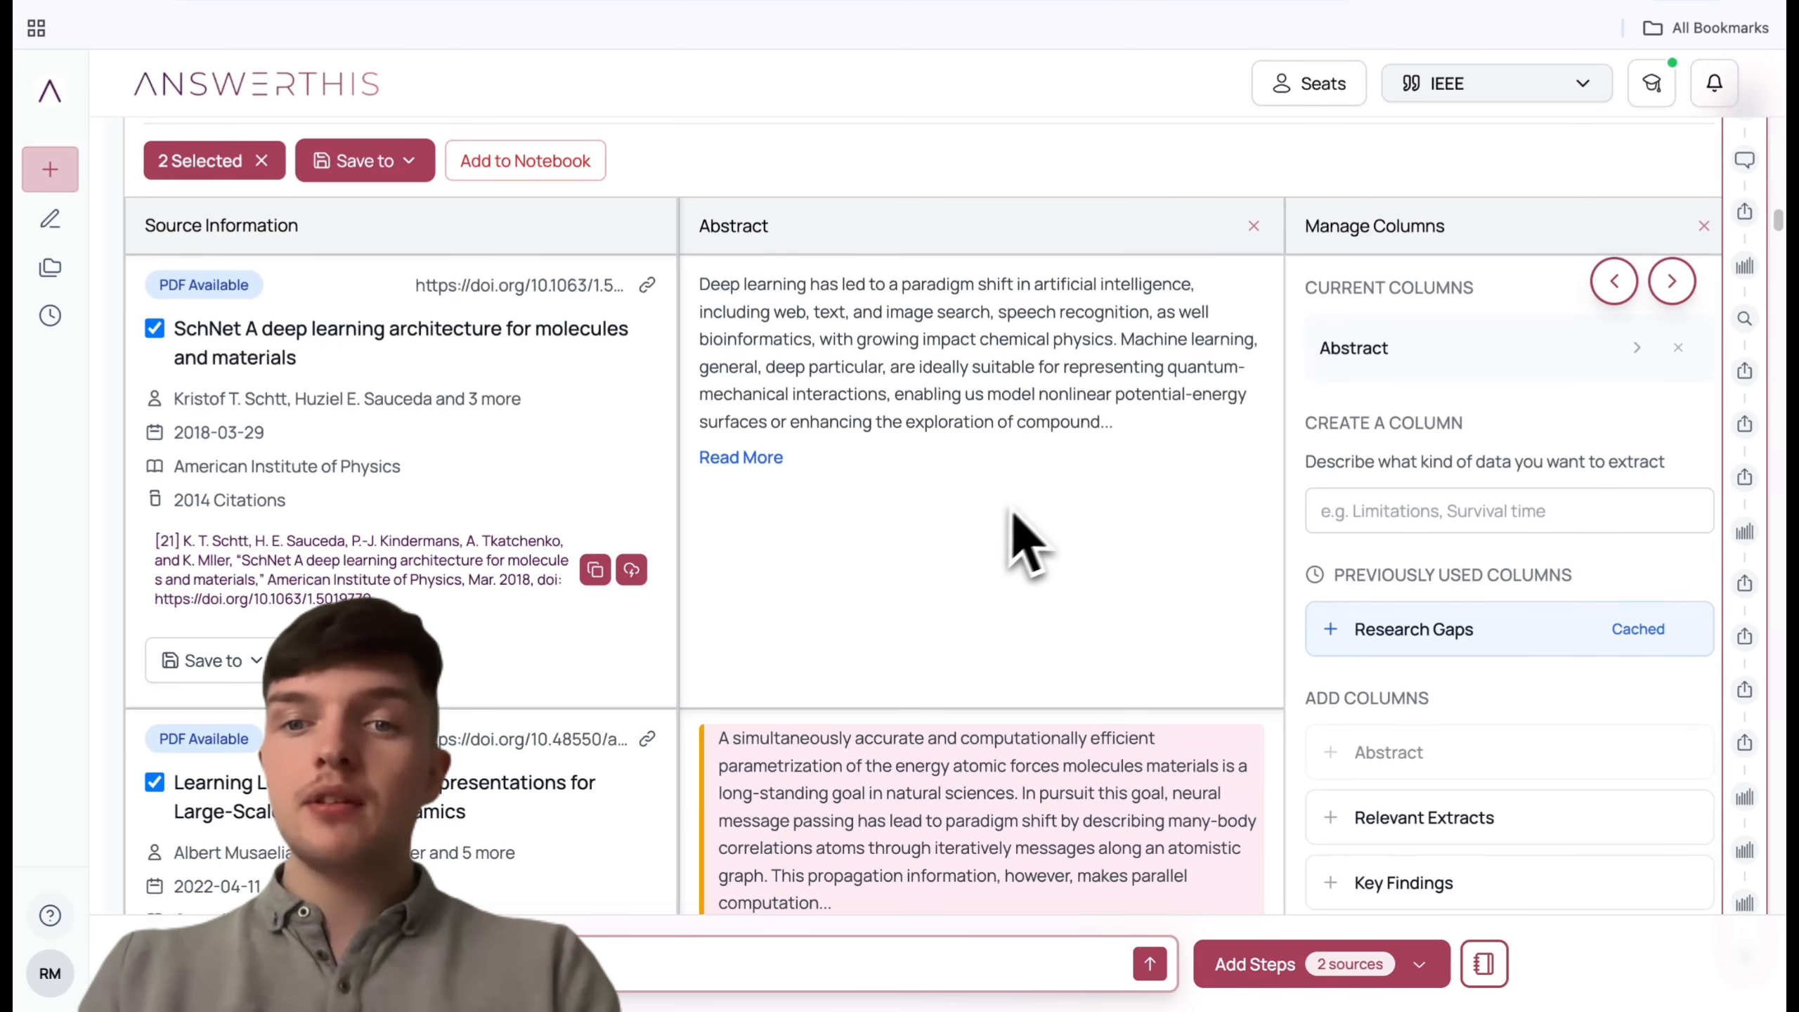
Step: Examine the options for describing a custom data column and the preset columns available for the source table
scroll(1401, 497, "down", 1)
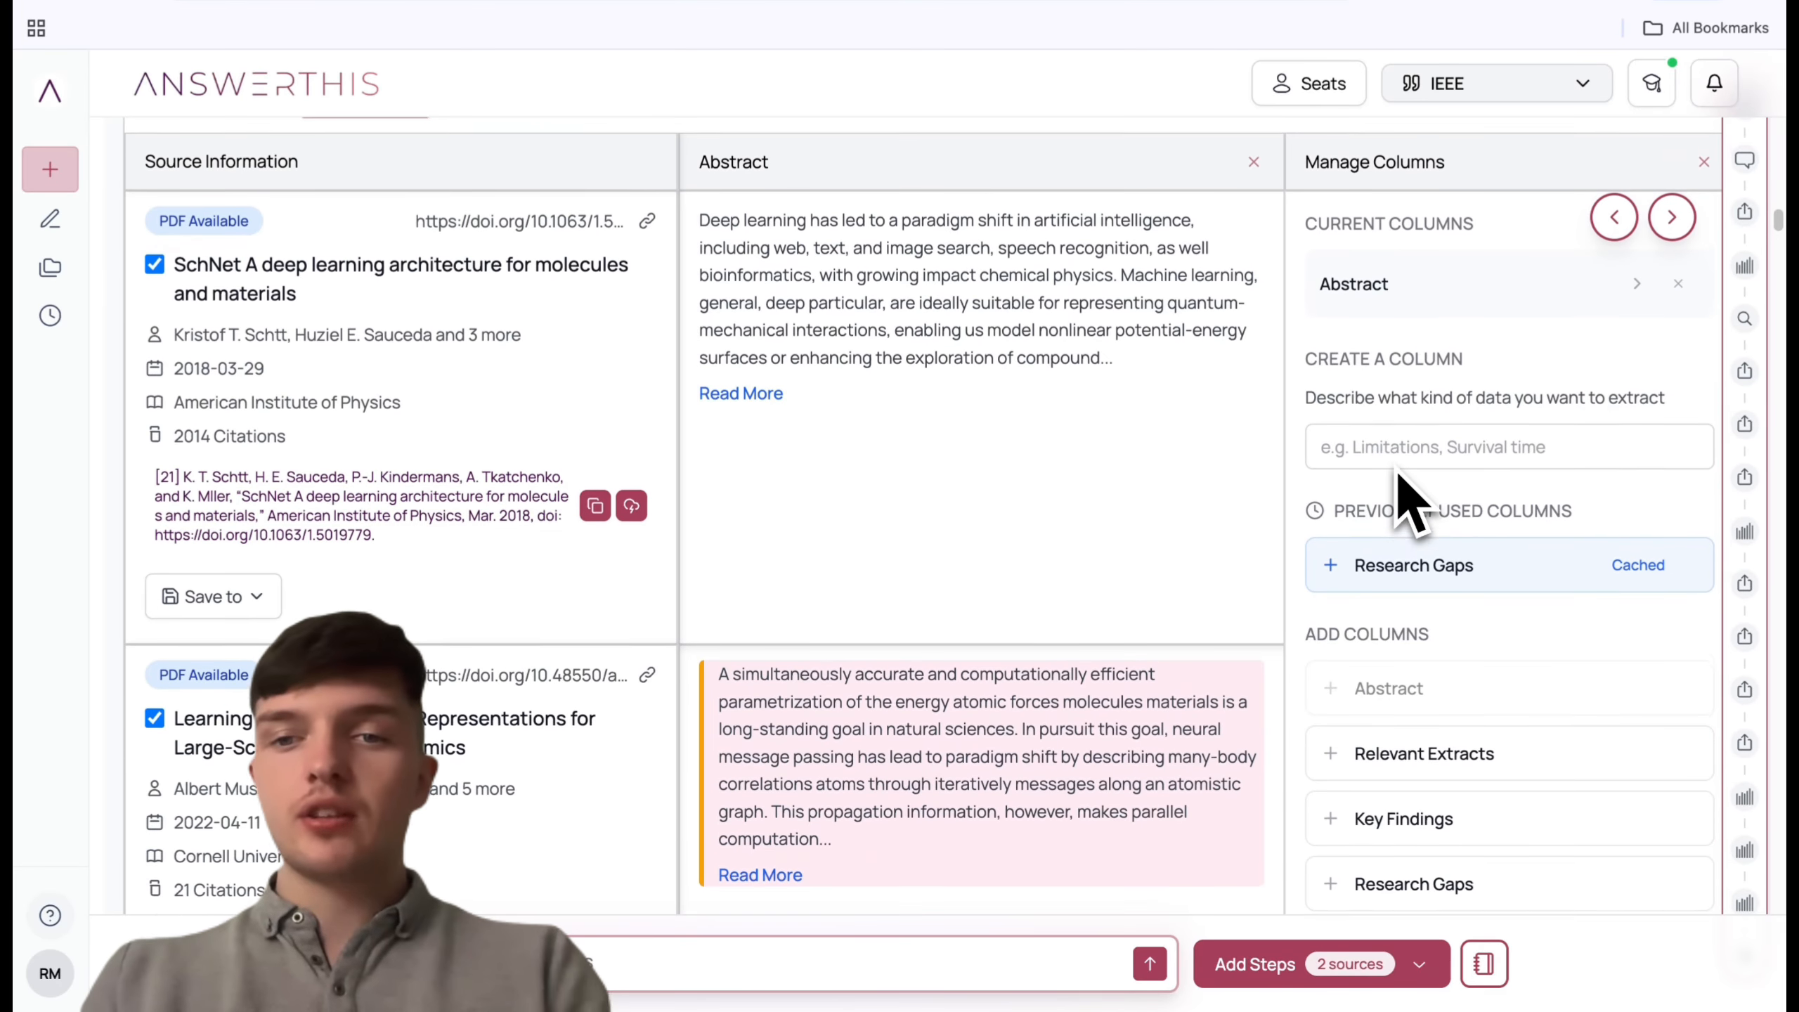
scroll(1401, 499, "up", 1)
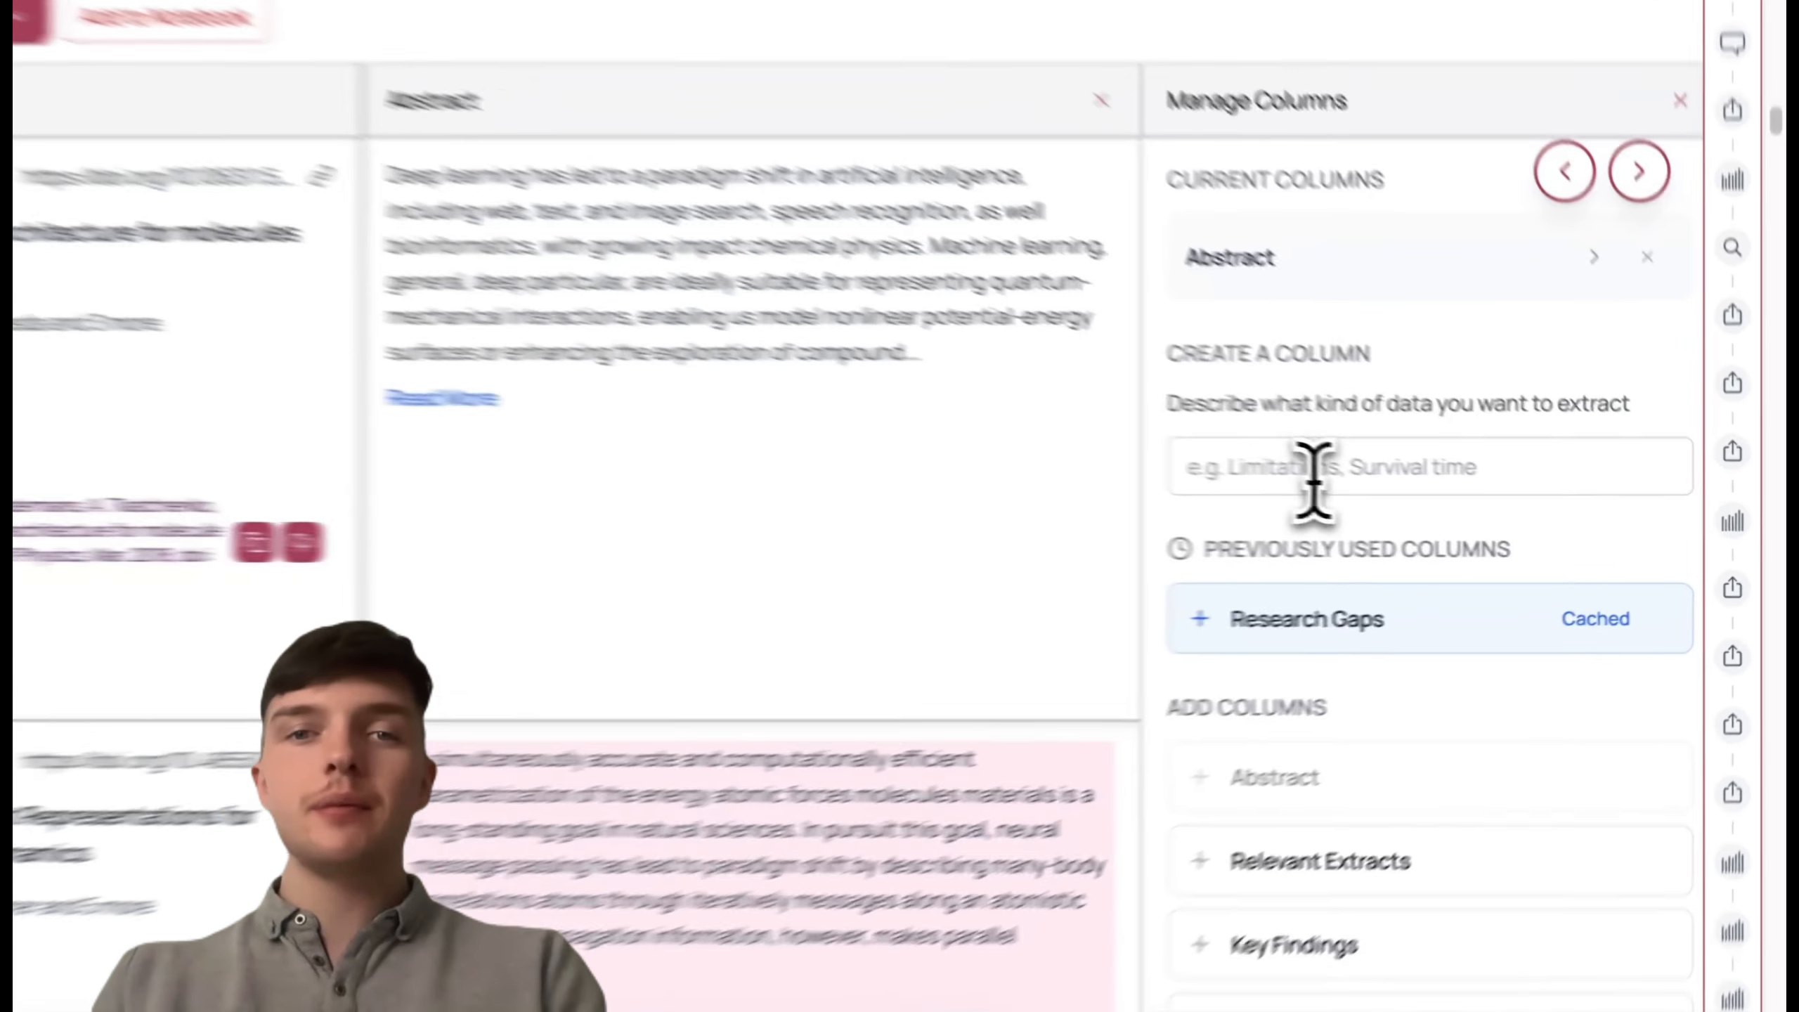
left_click(1424, 490)
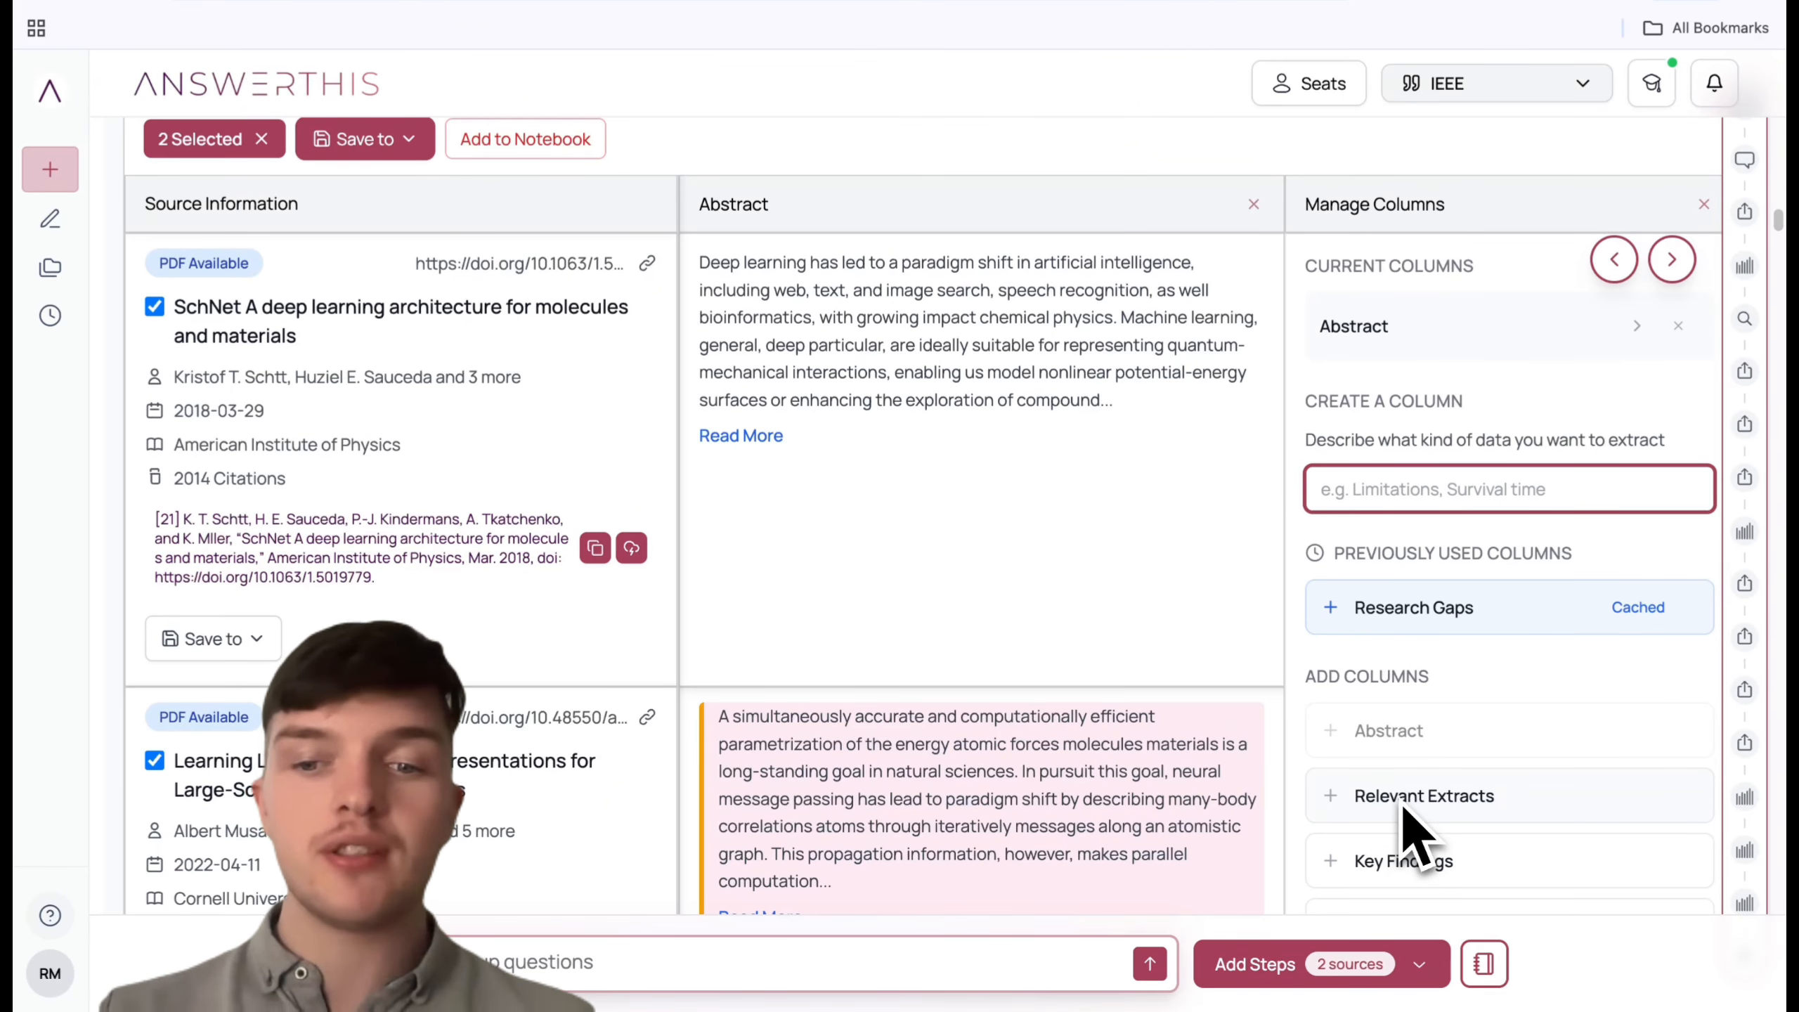
scroll(1410, 837, "down", 4)
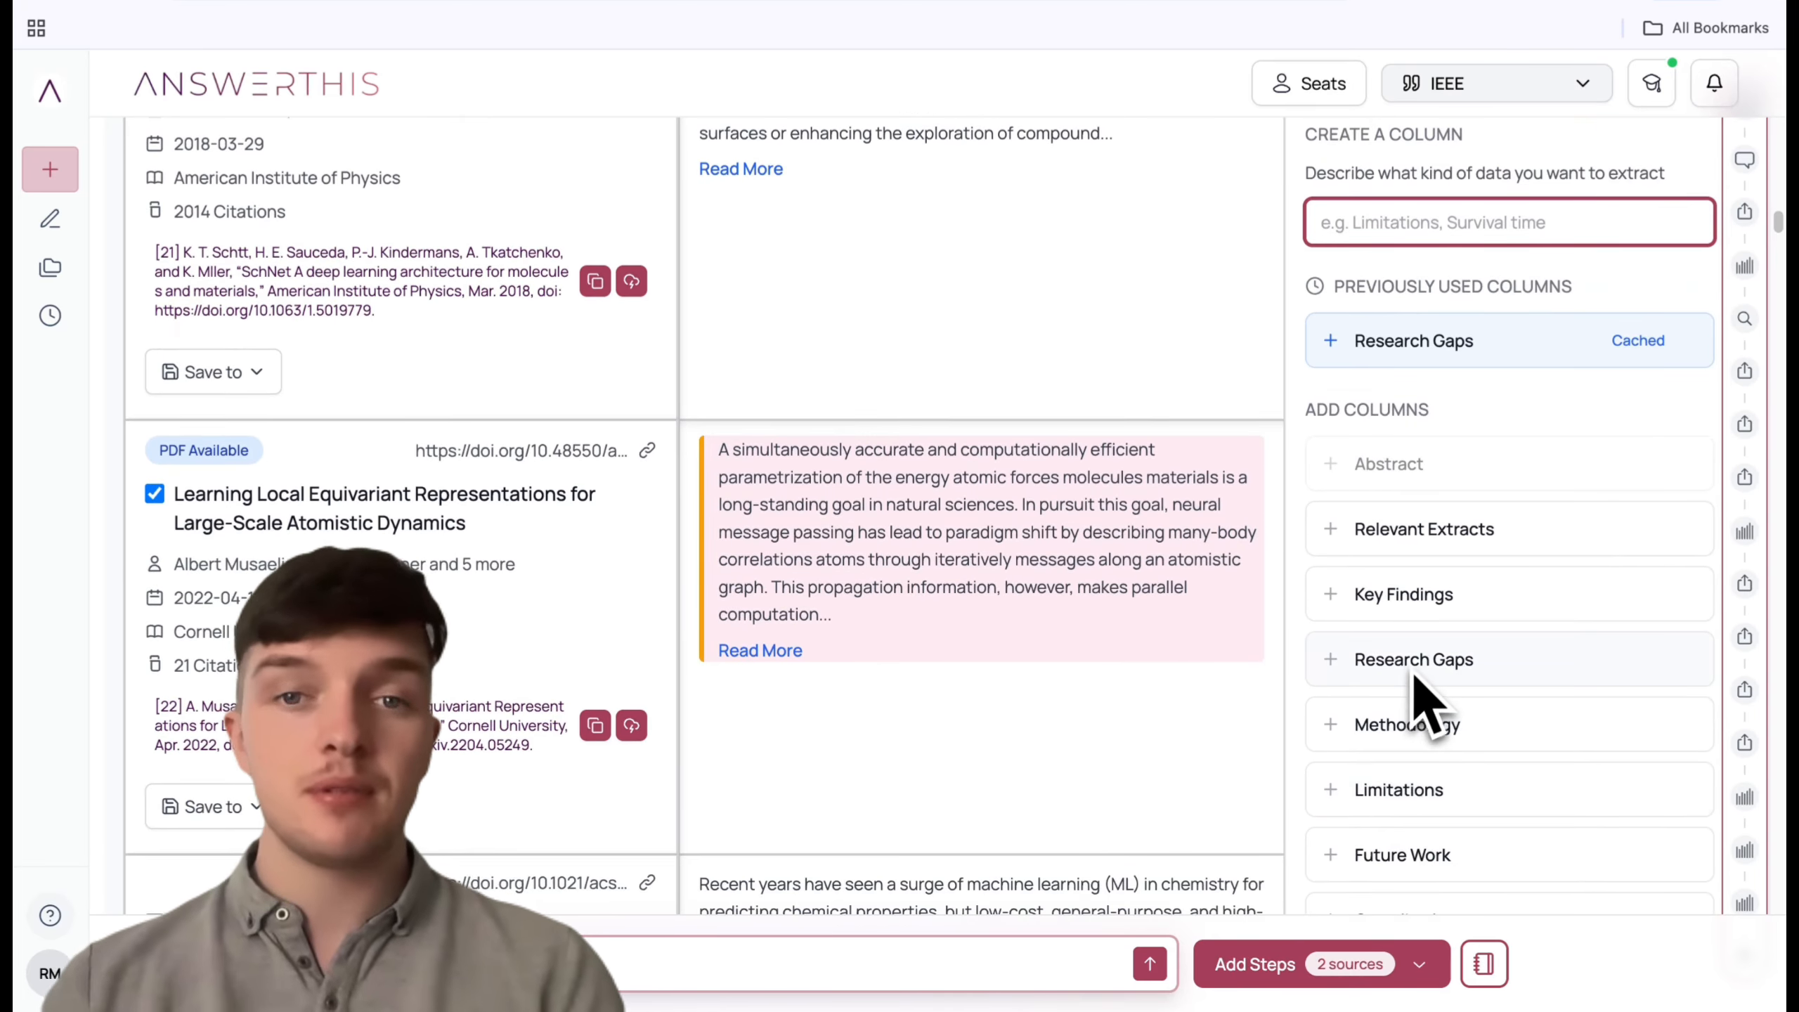
scroll(1415, 765, "up", 2)
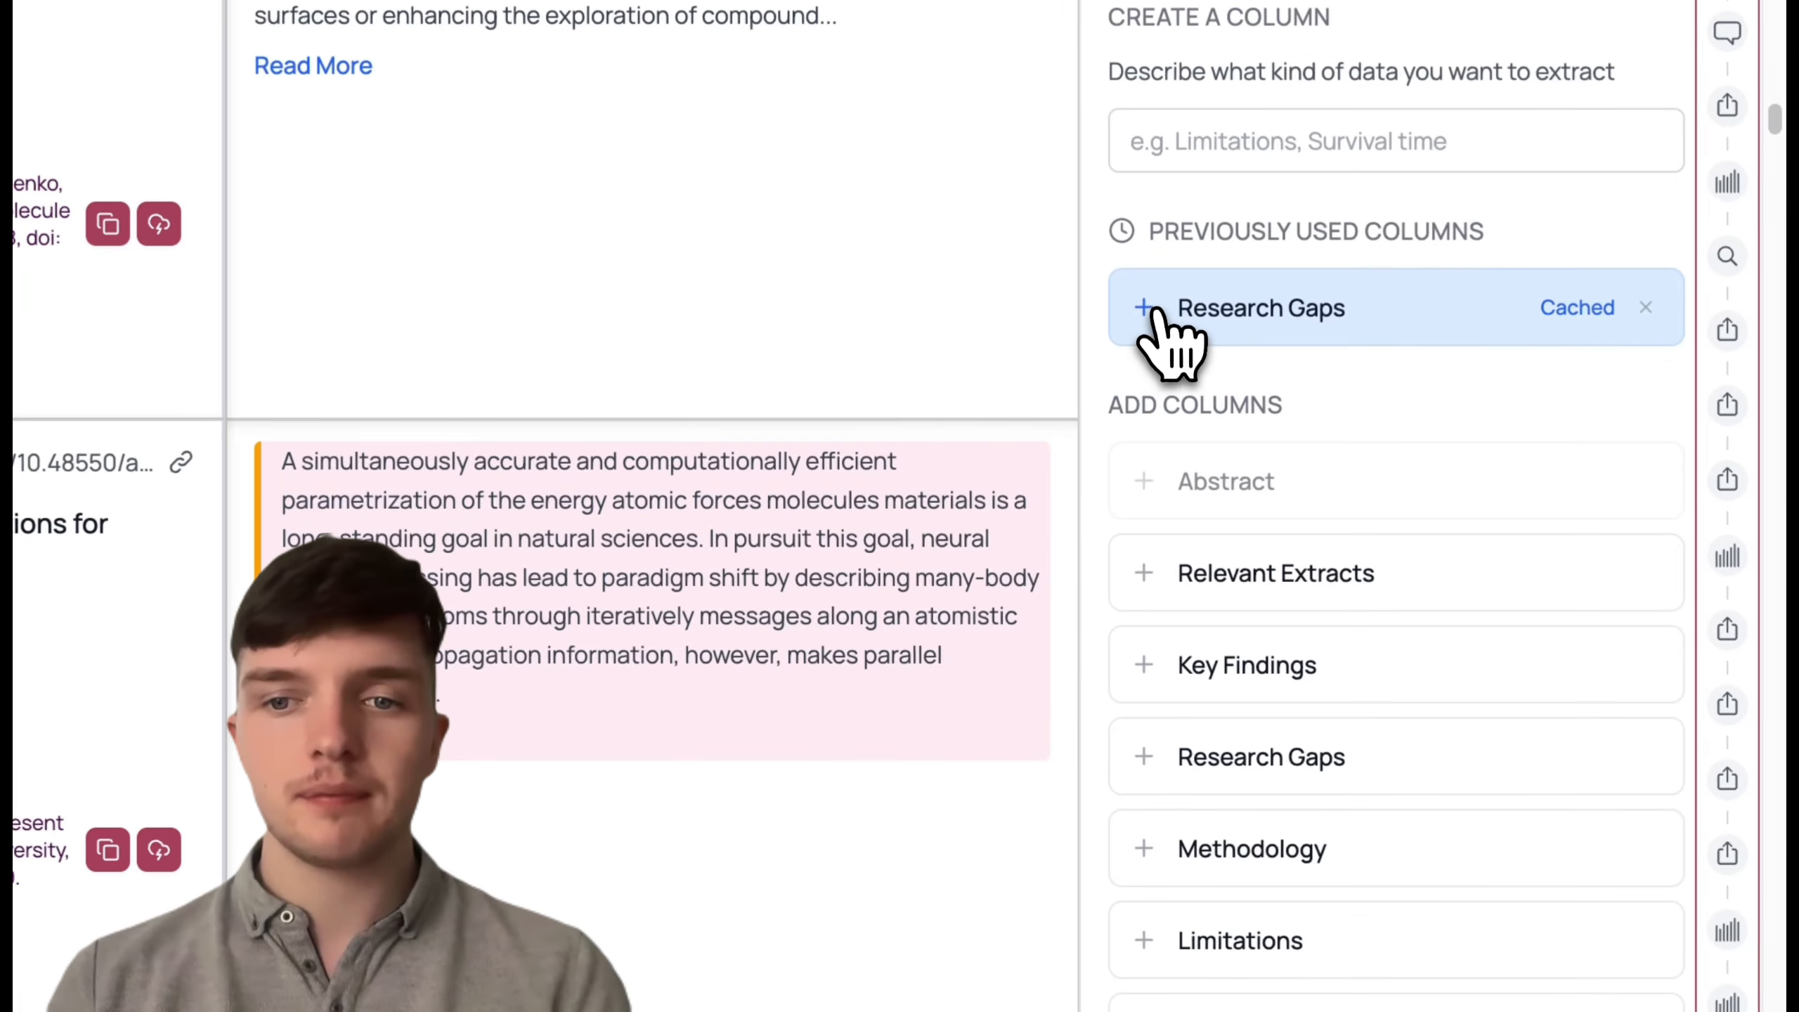
Step: Add the previously used Research Gaps column to the source table and expand the SchNet paper's full entry
left_click(1339, 359)
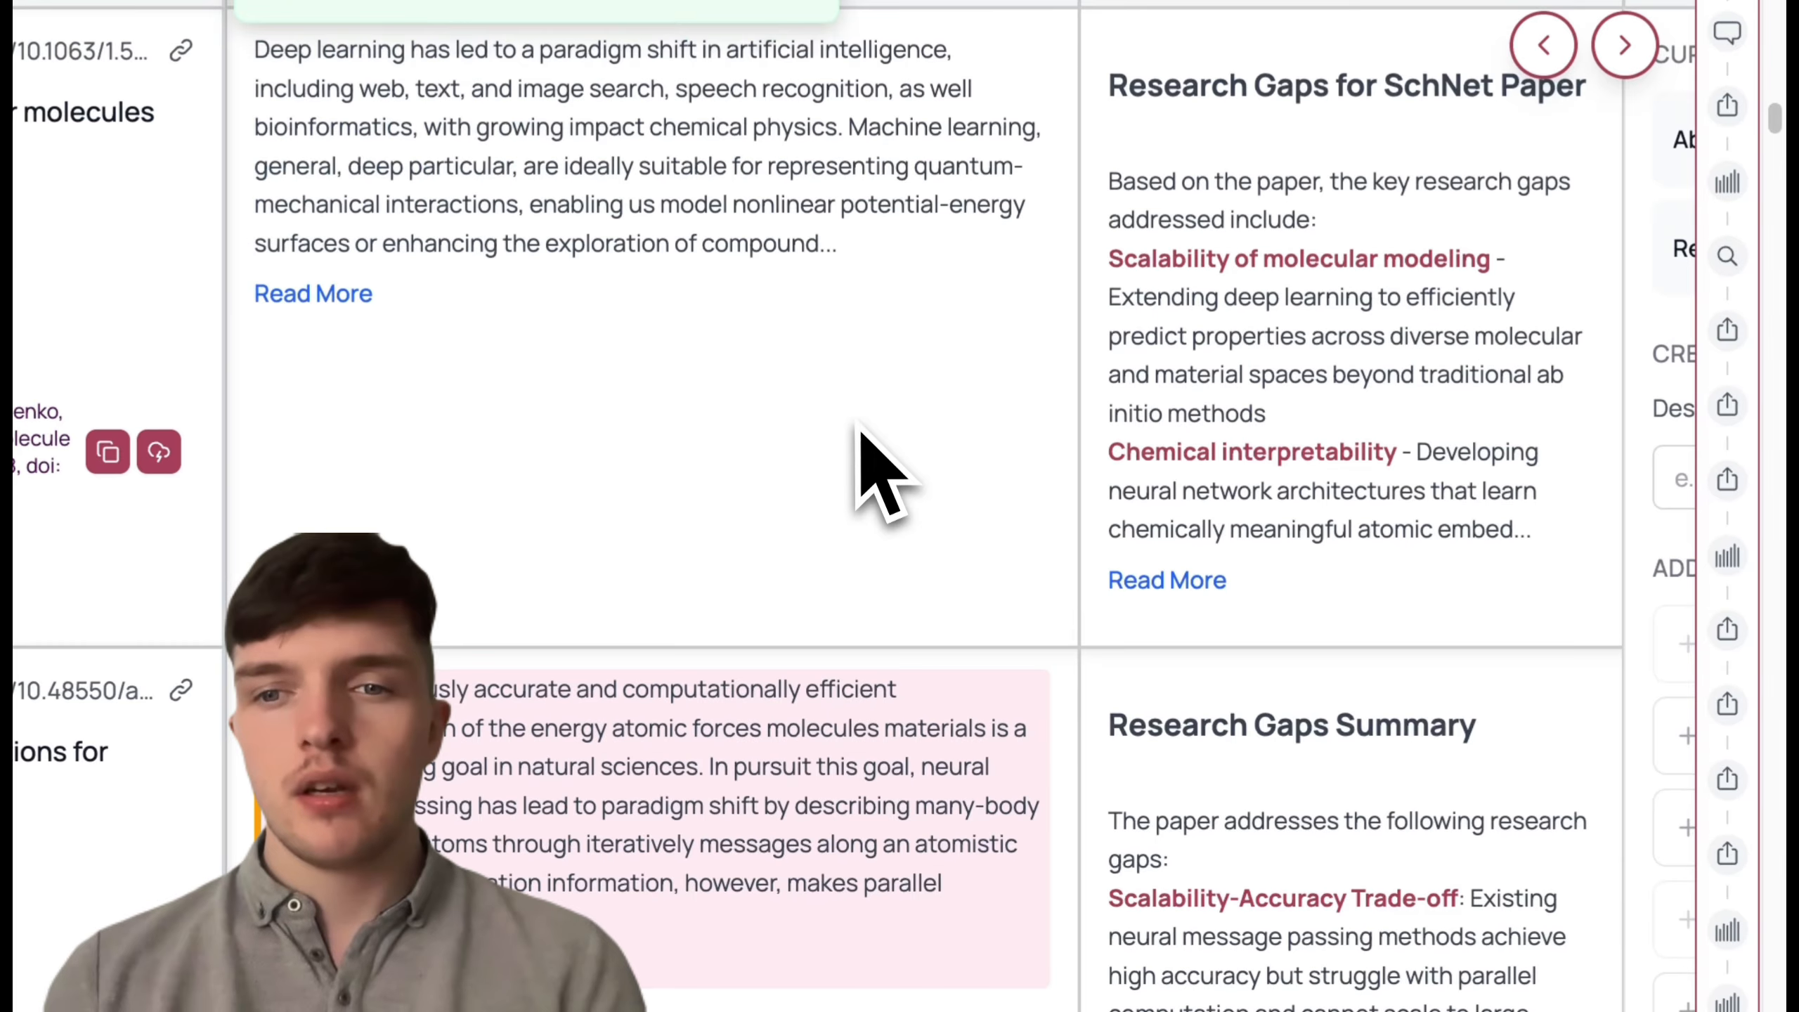
left_click(1190, 582)
scroll(1195, 588, "down", 6)
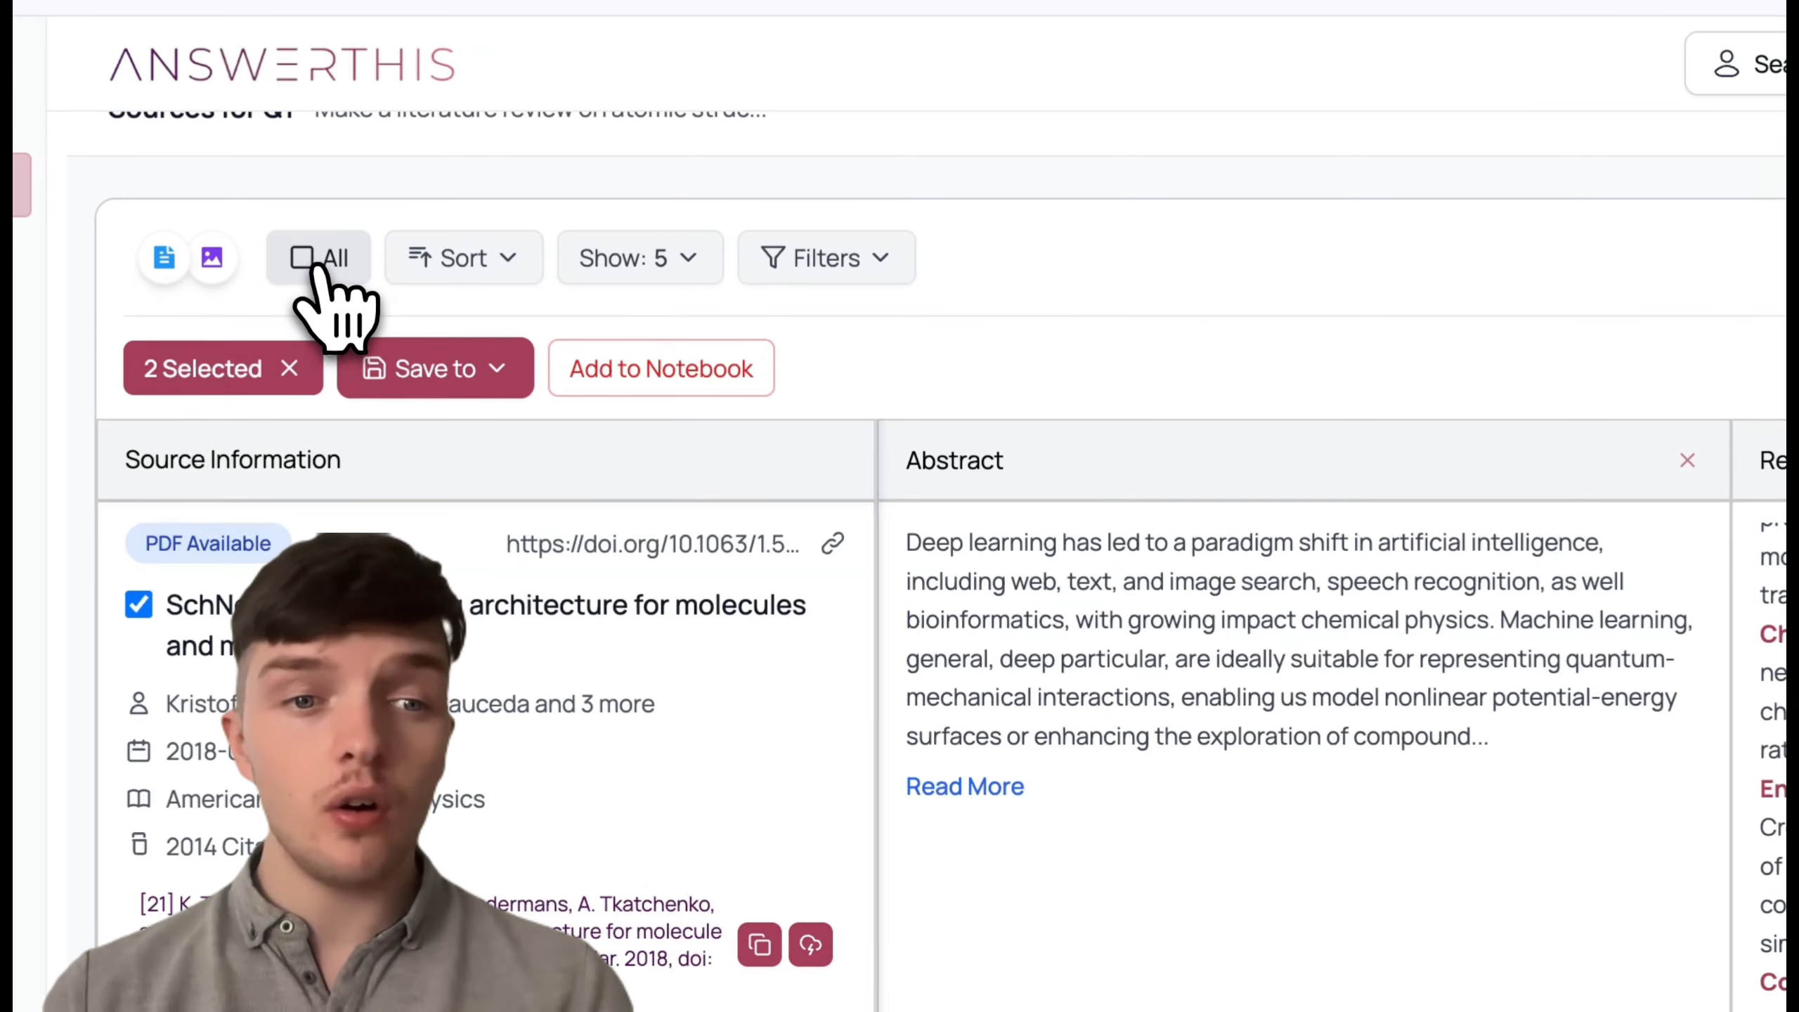
Step: Select all sources and view the table's export formats and the follow-up steps that can be run on them
left_click(287, 223)
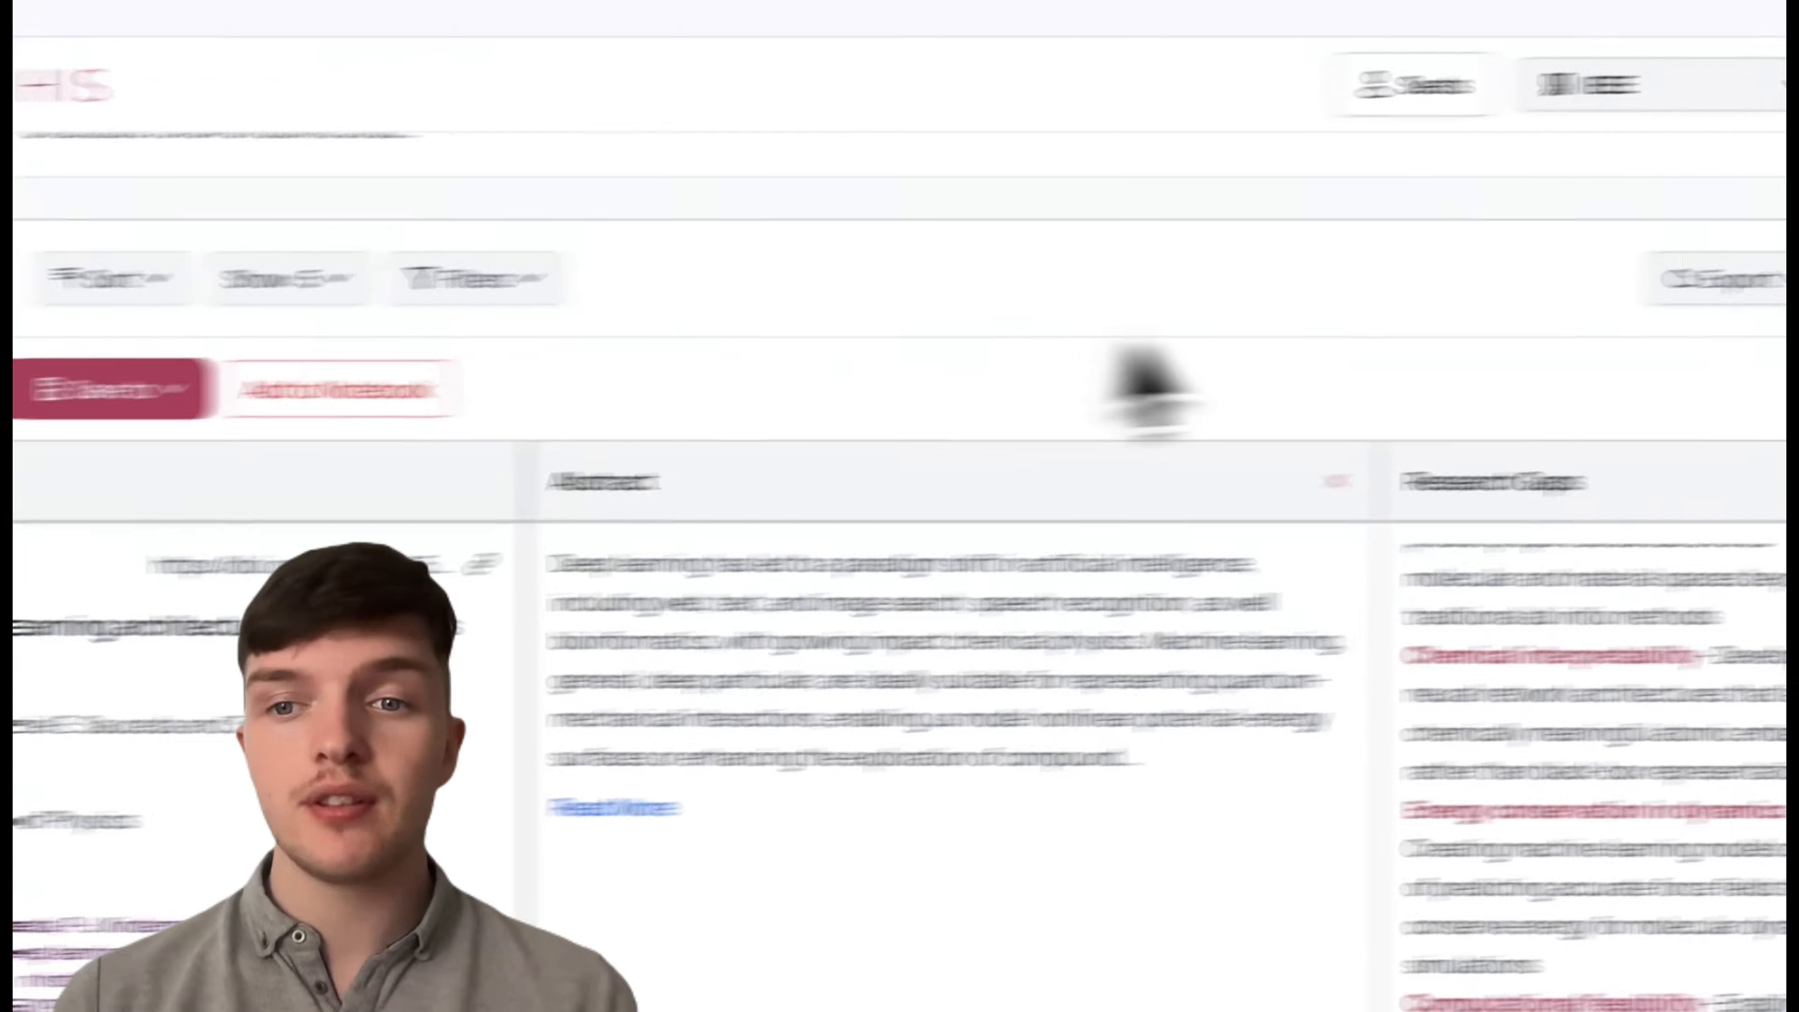
left_click(1415, 301)
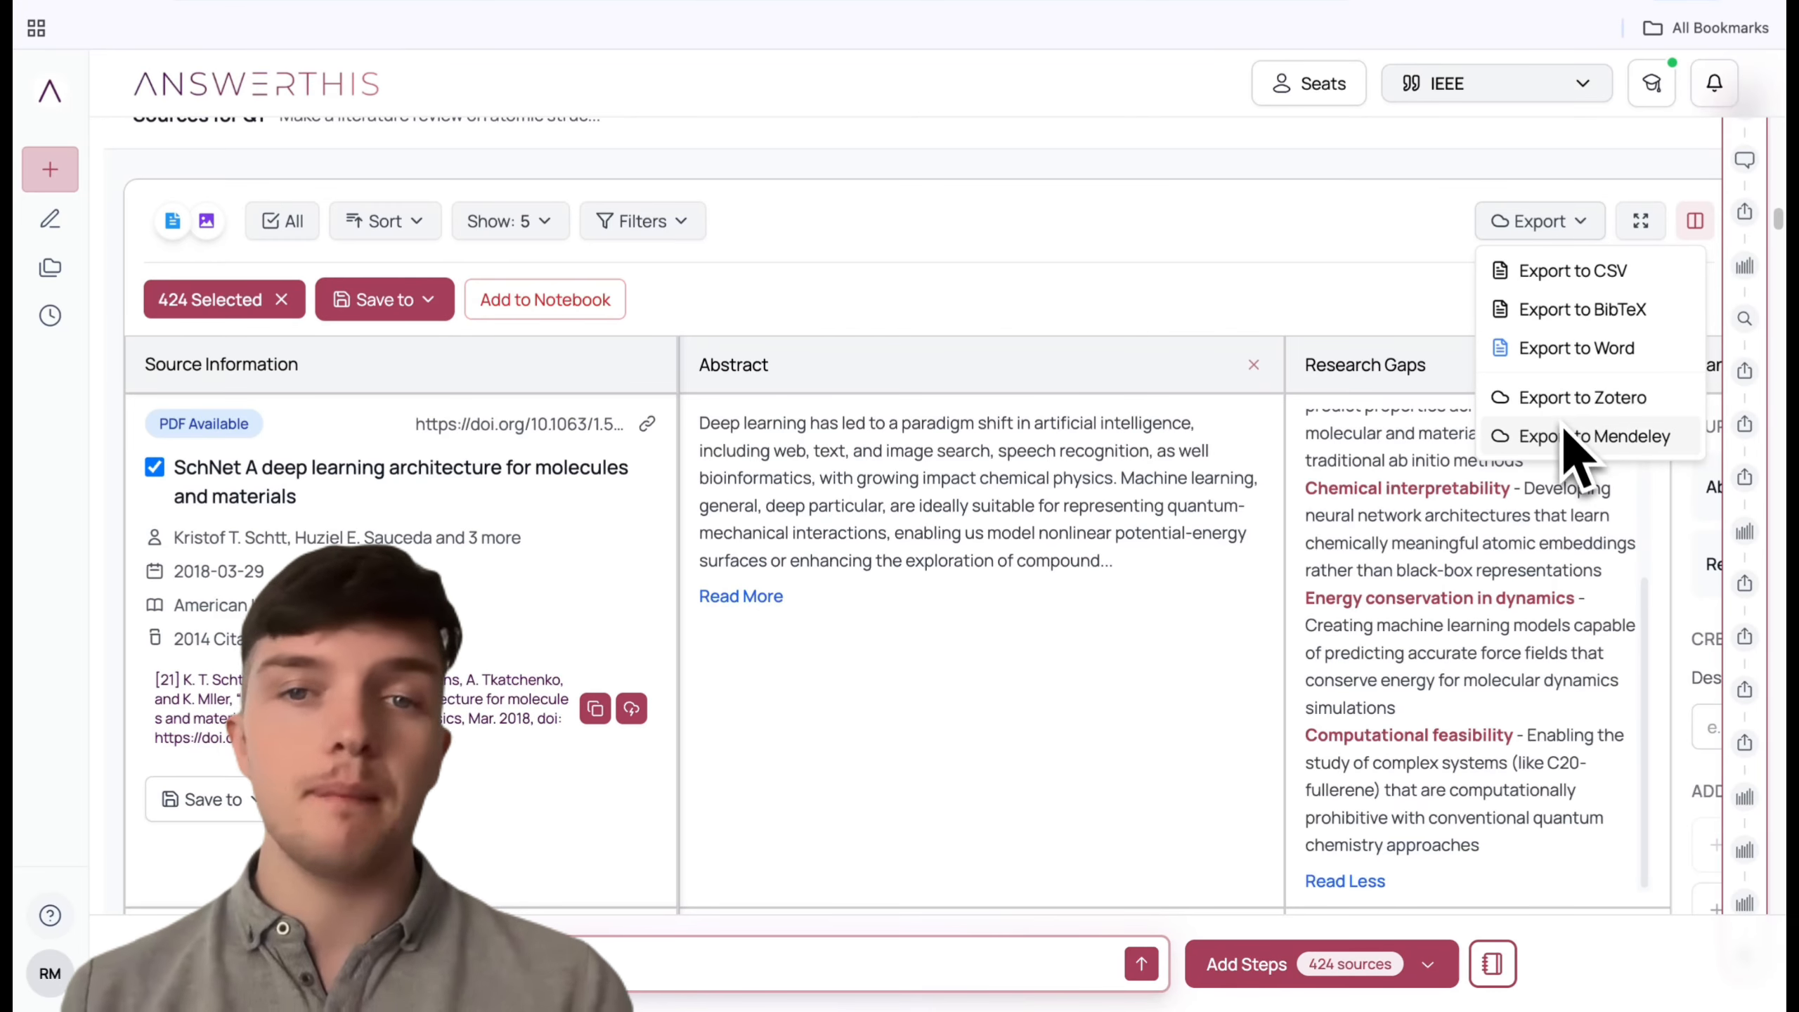
left_click(1292, 298)
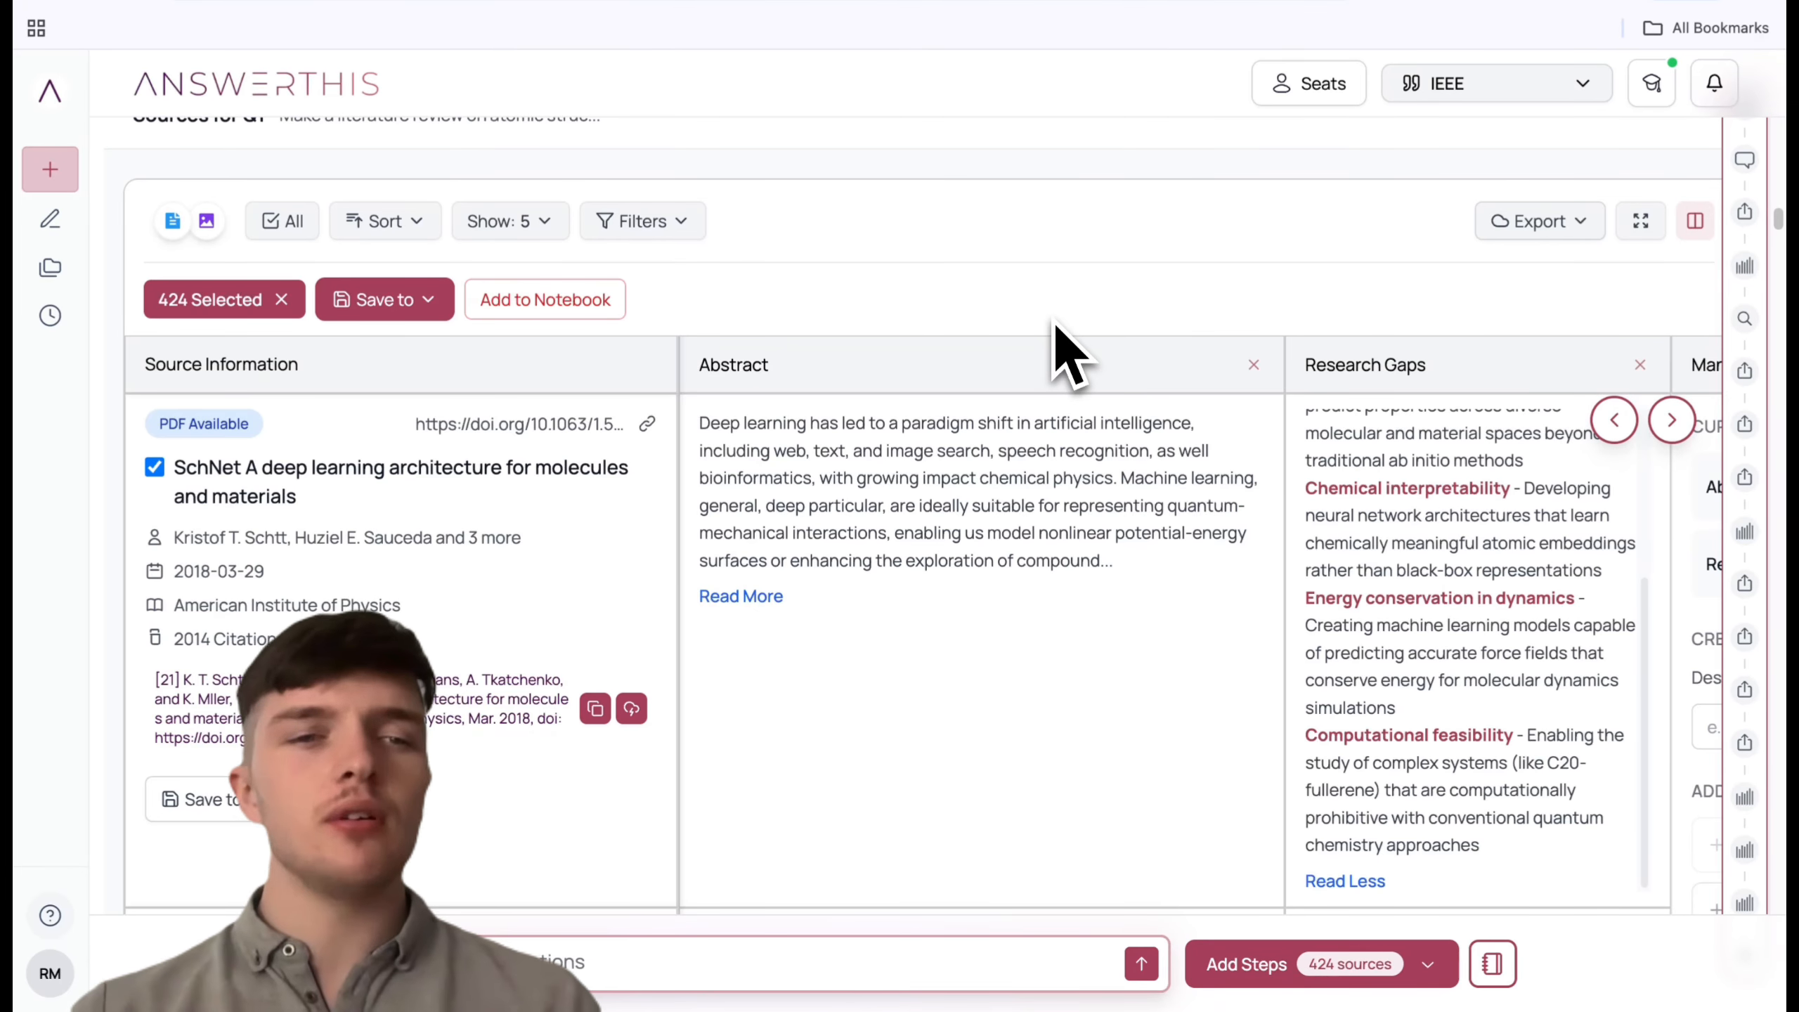
left_click(1265, 968)
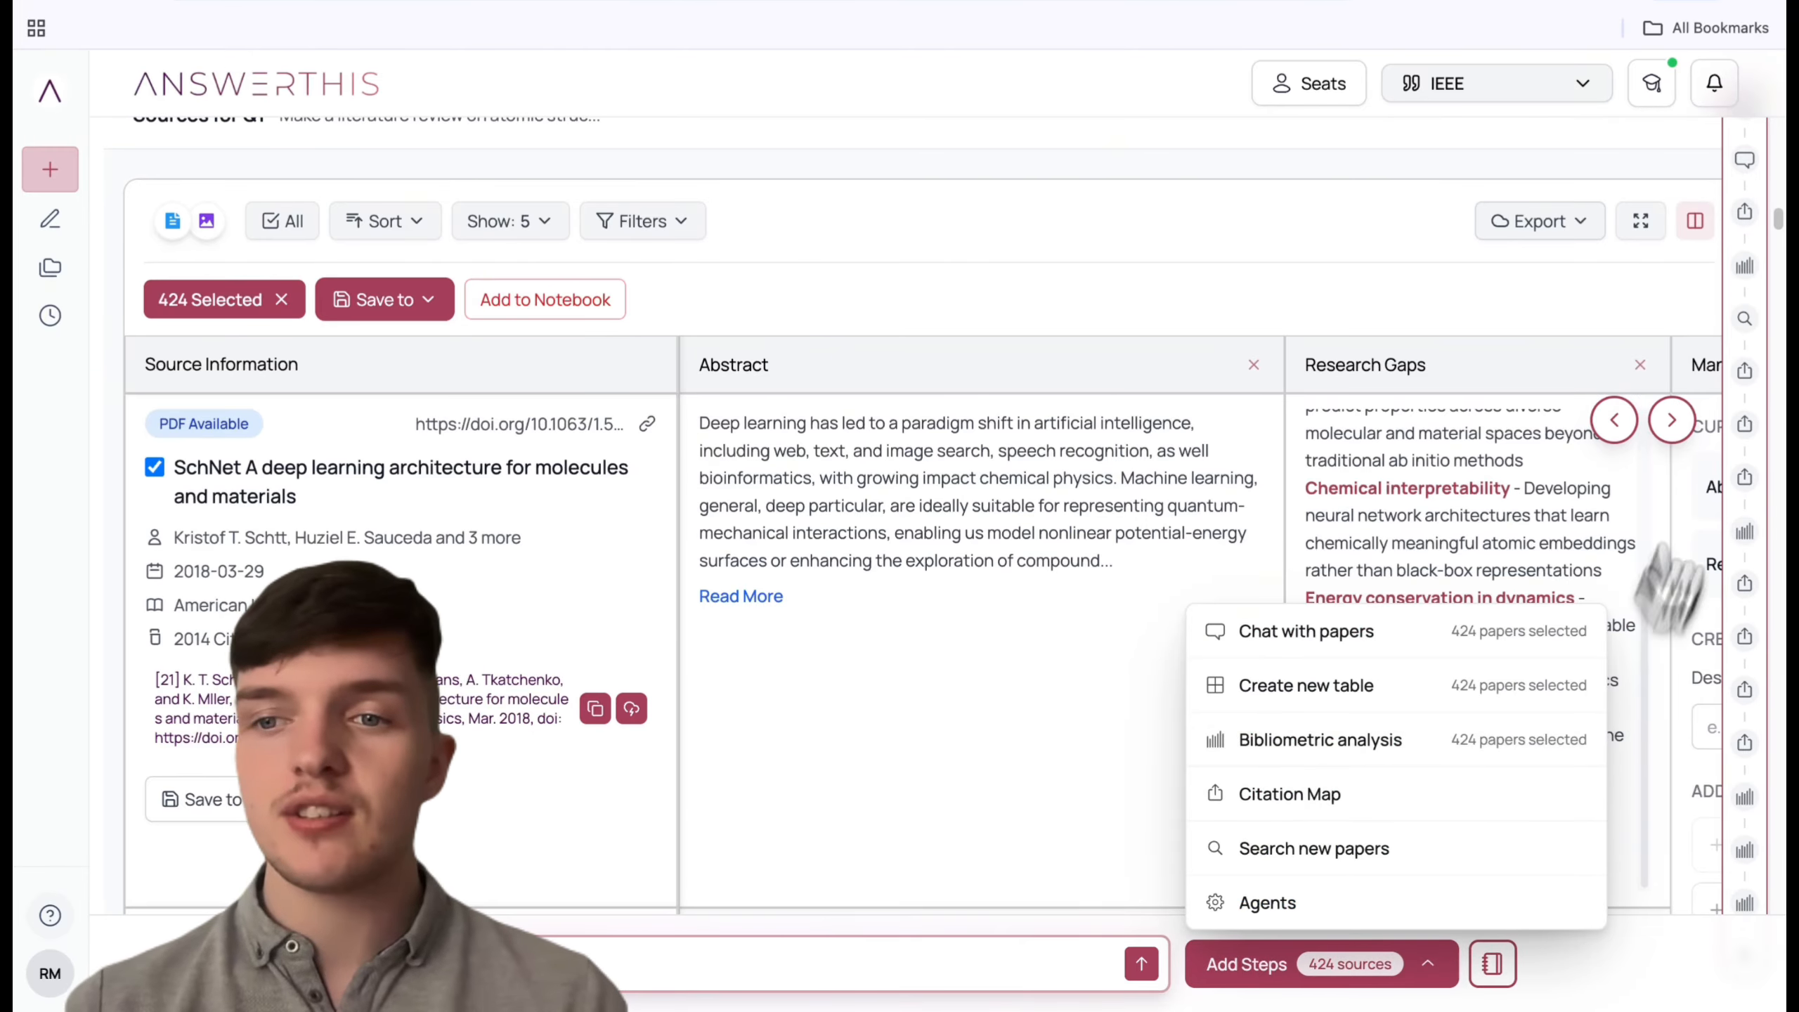
Step: Examine the bibliometric analysis, from the publication and citation charts through the word clouds to the top terms and author charts
left_click(1740, 268)
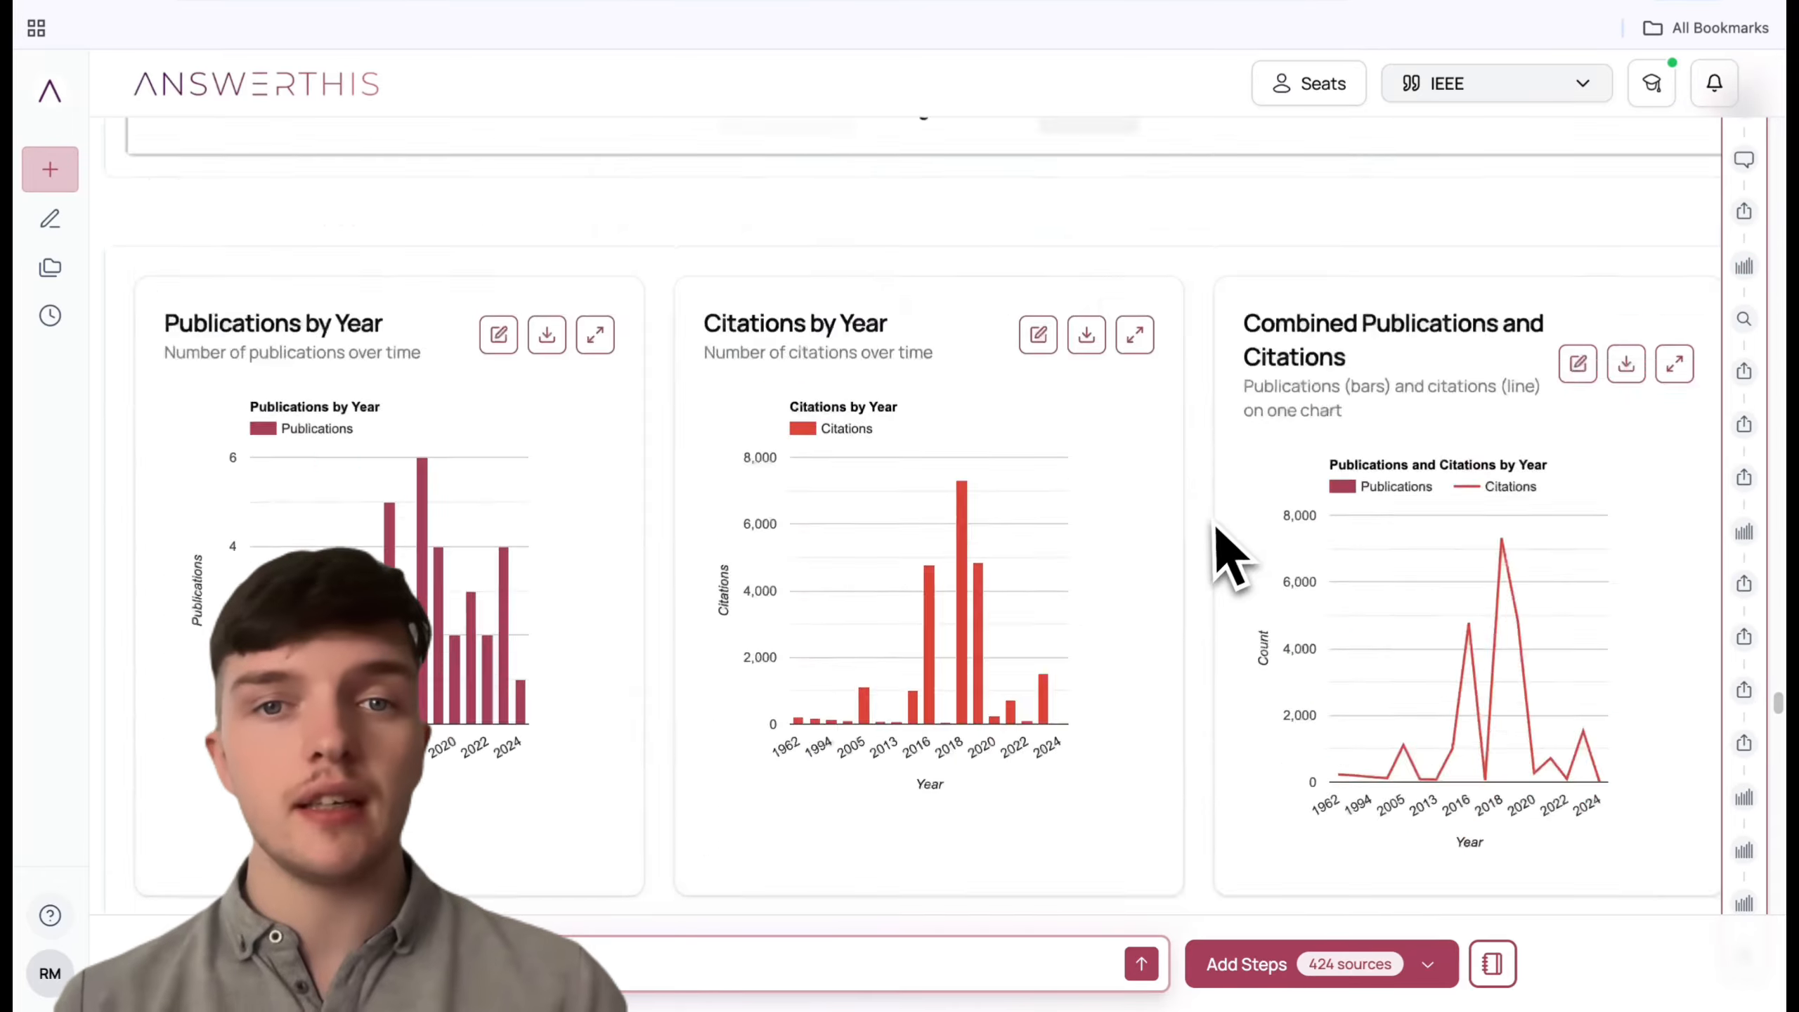
scroll(1214, 528, "down", 15)
left_click(1741, 279)
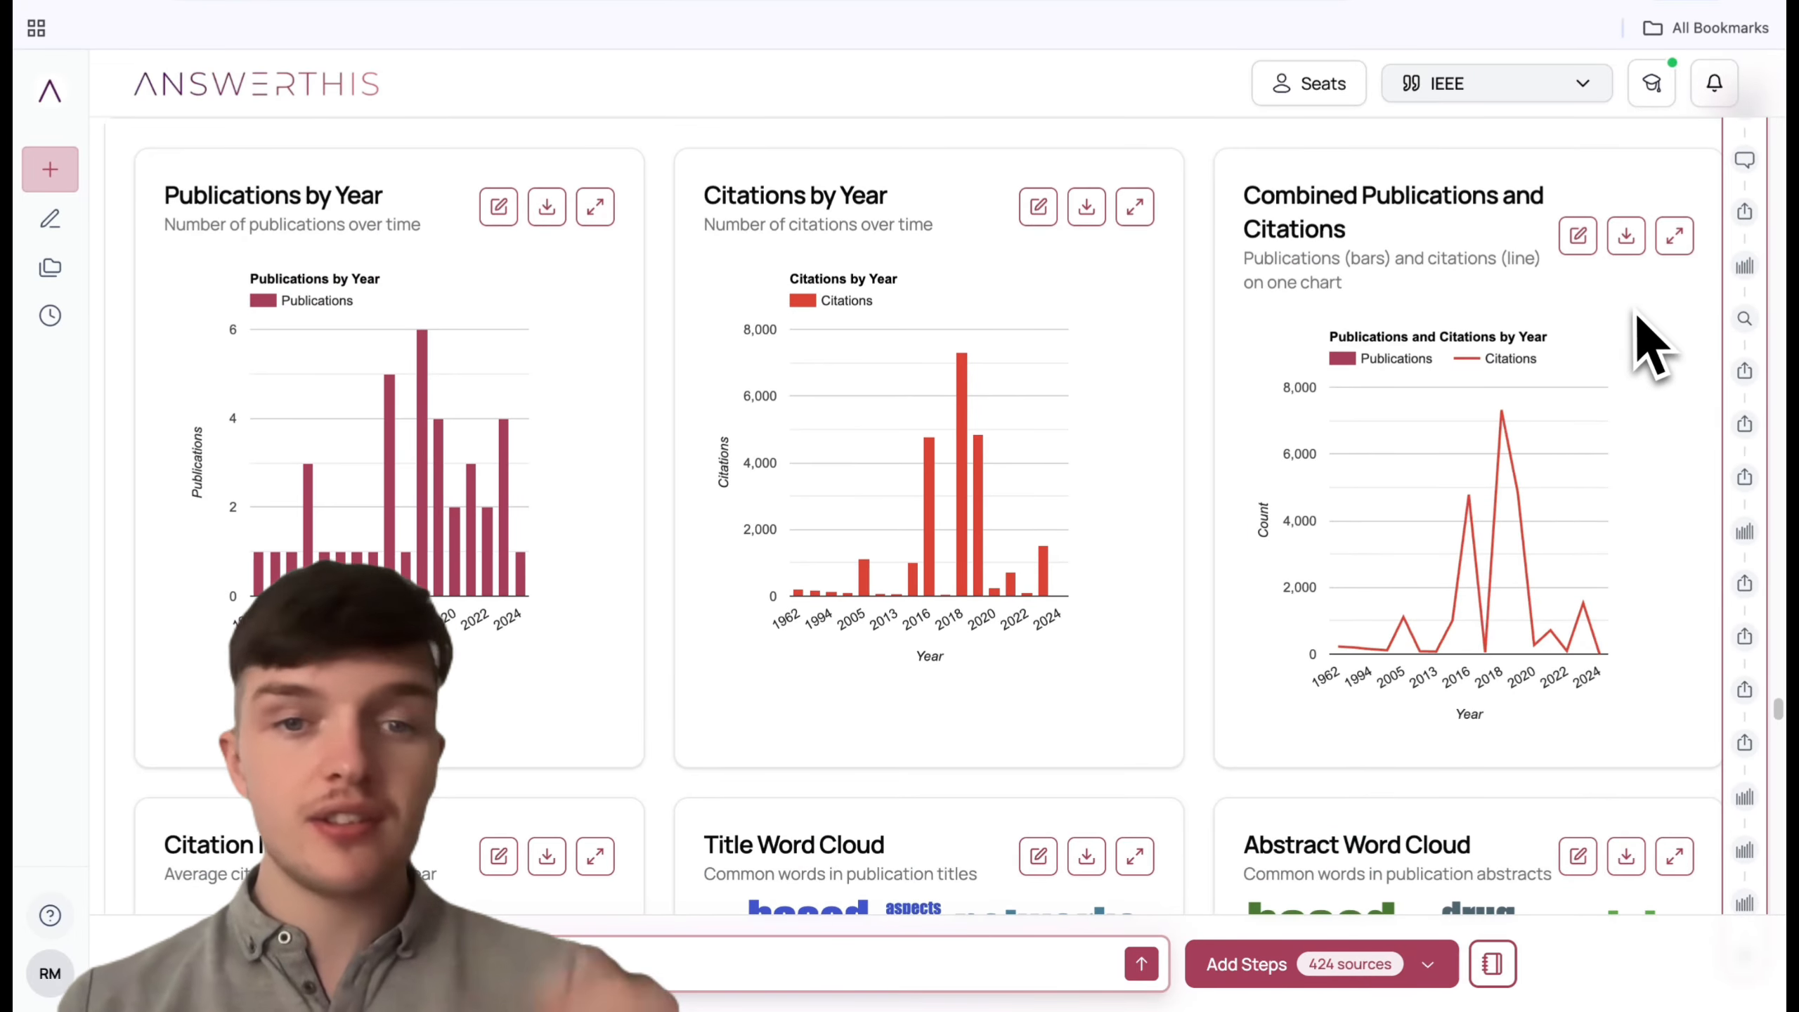
scroll(1310, 477, "down", 4)
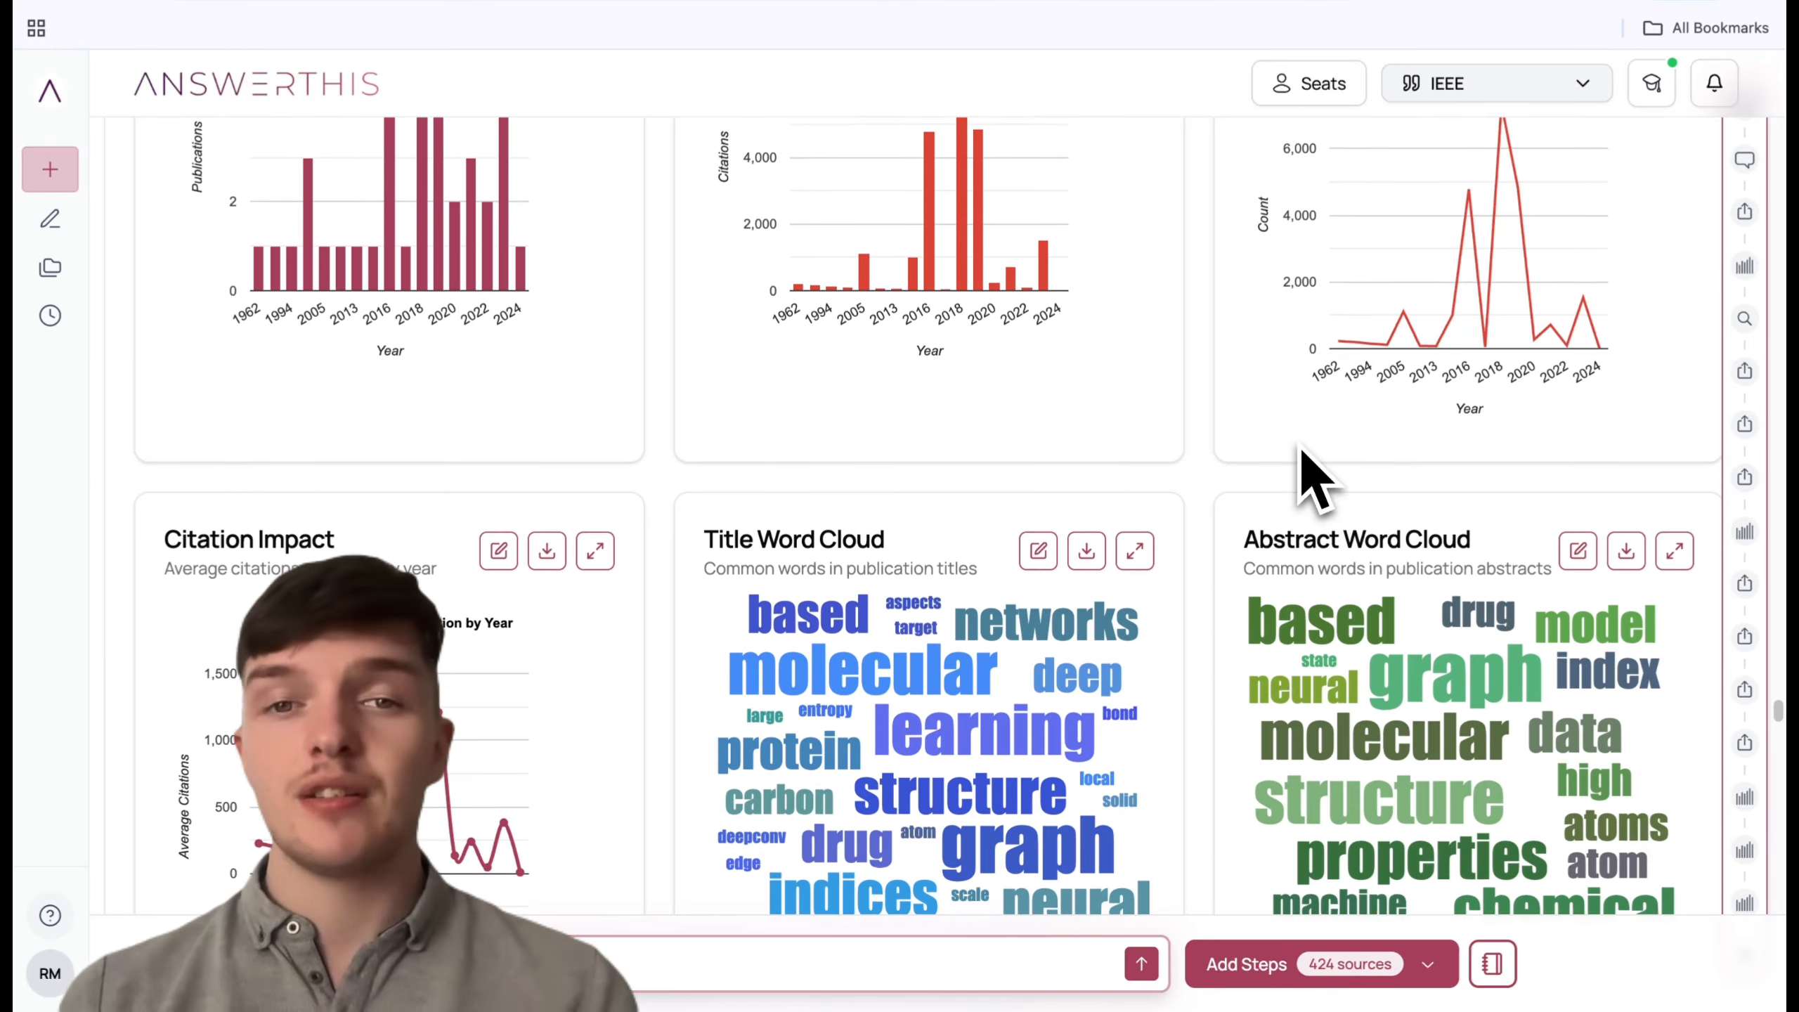
scroll(1310, 477, "up", 1)
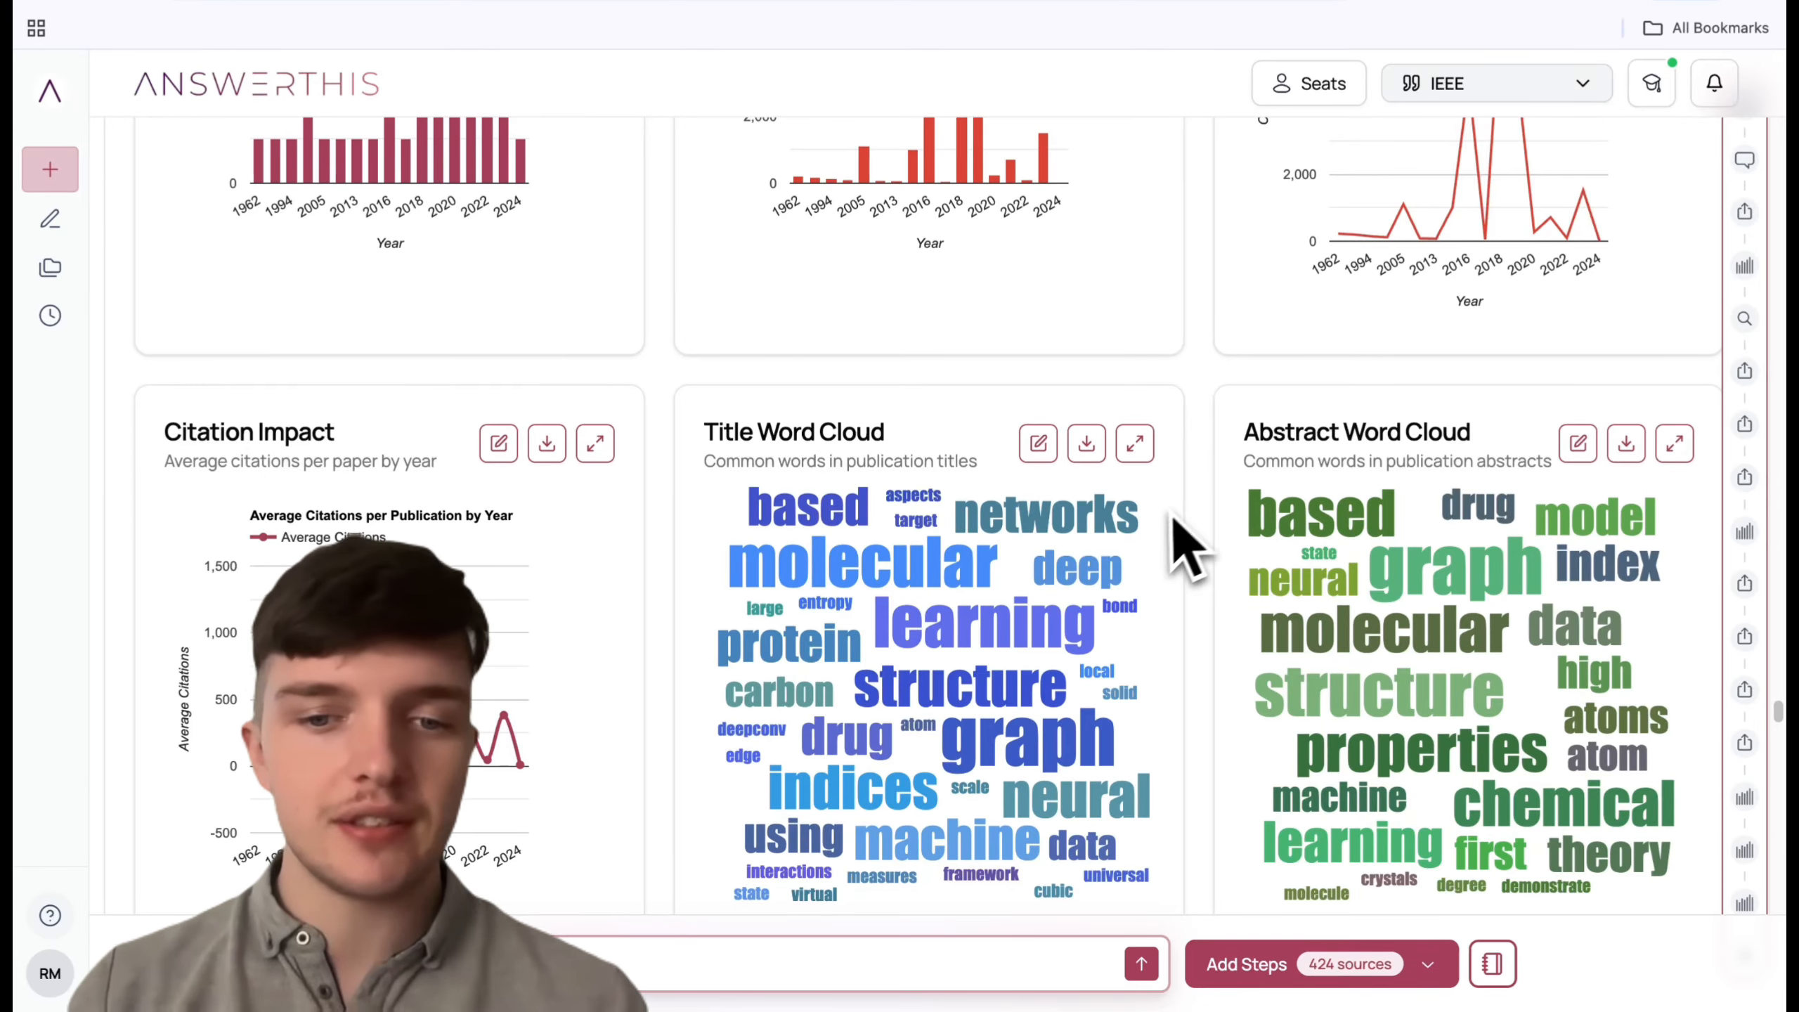
scroll(1034, 642, "down", 9)
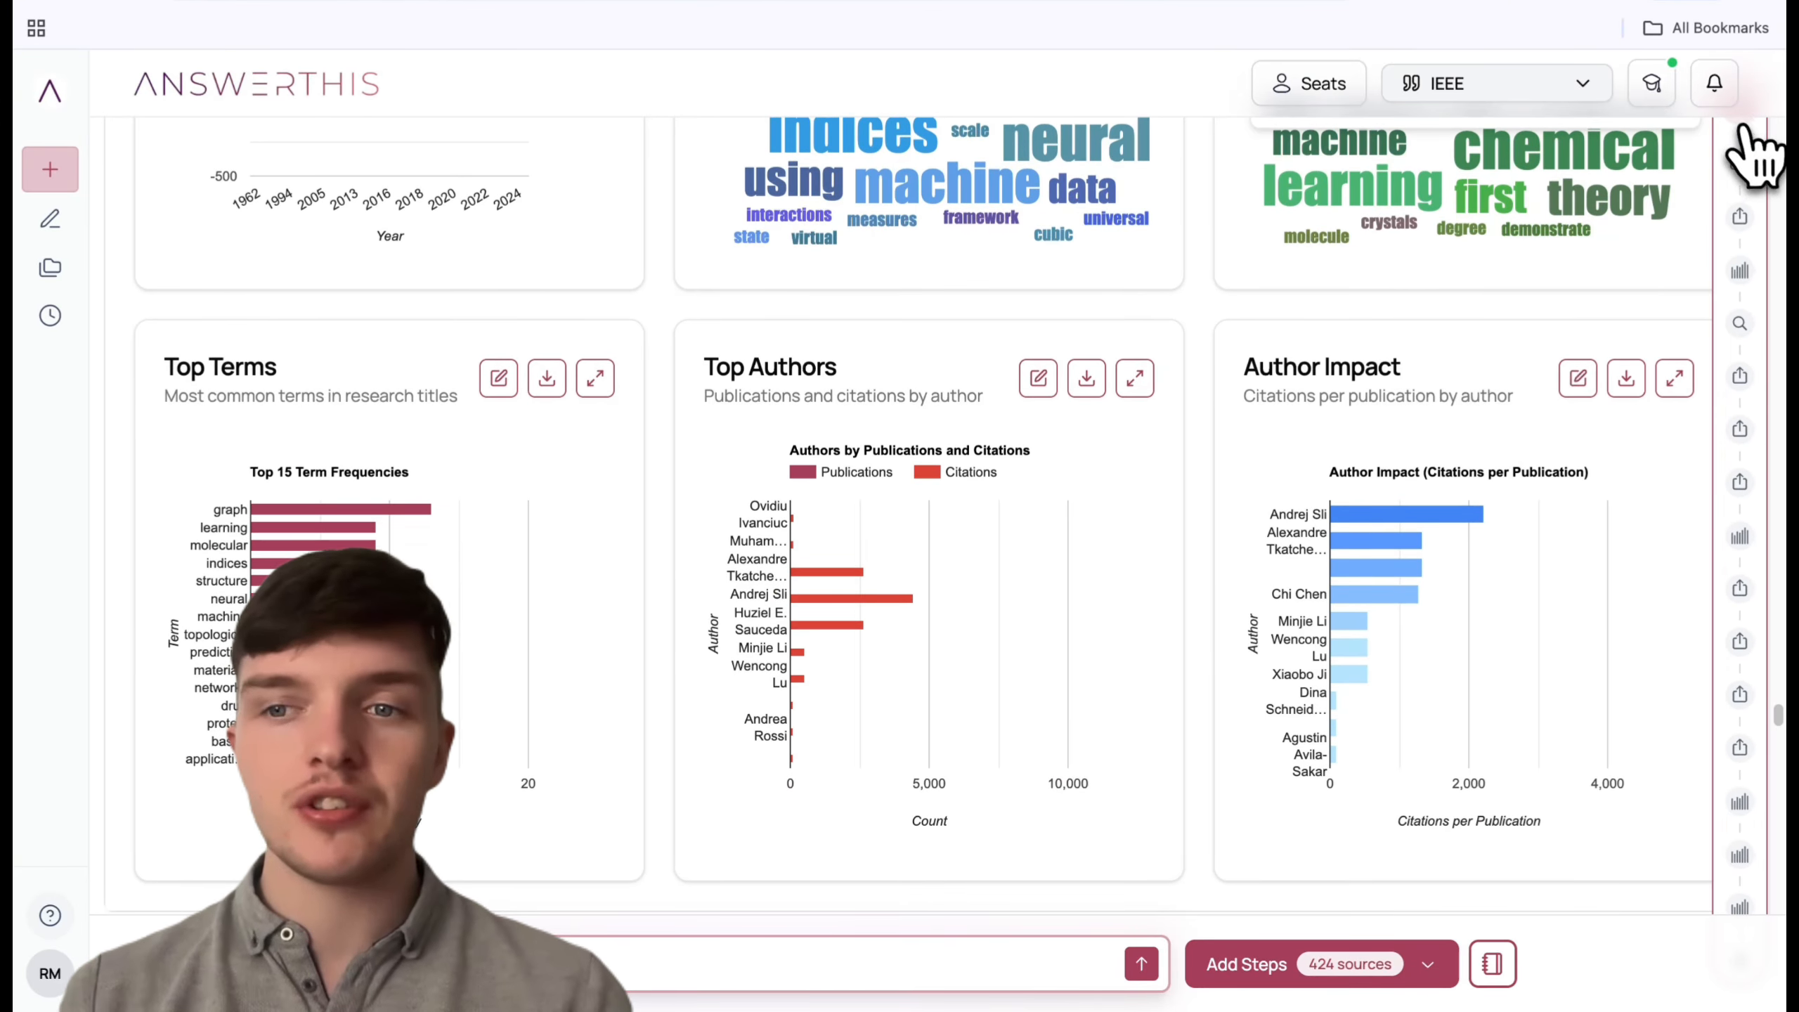
Step: Return to the literature review's source table and clear the selection of all sources
left_click(1746, 157)
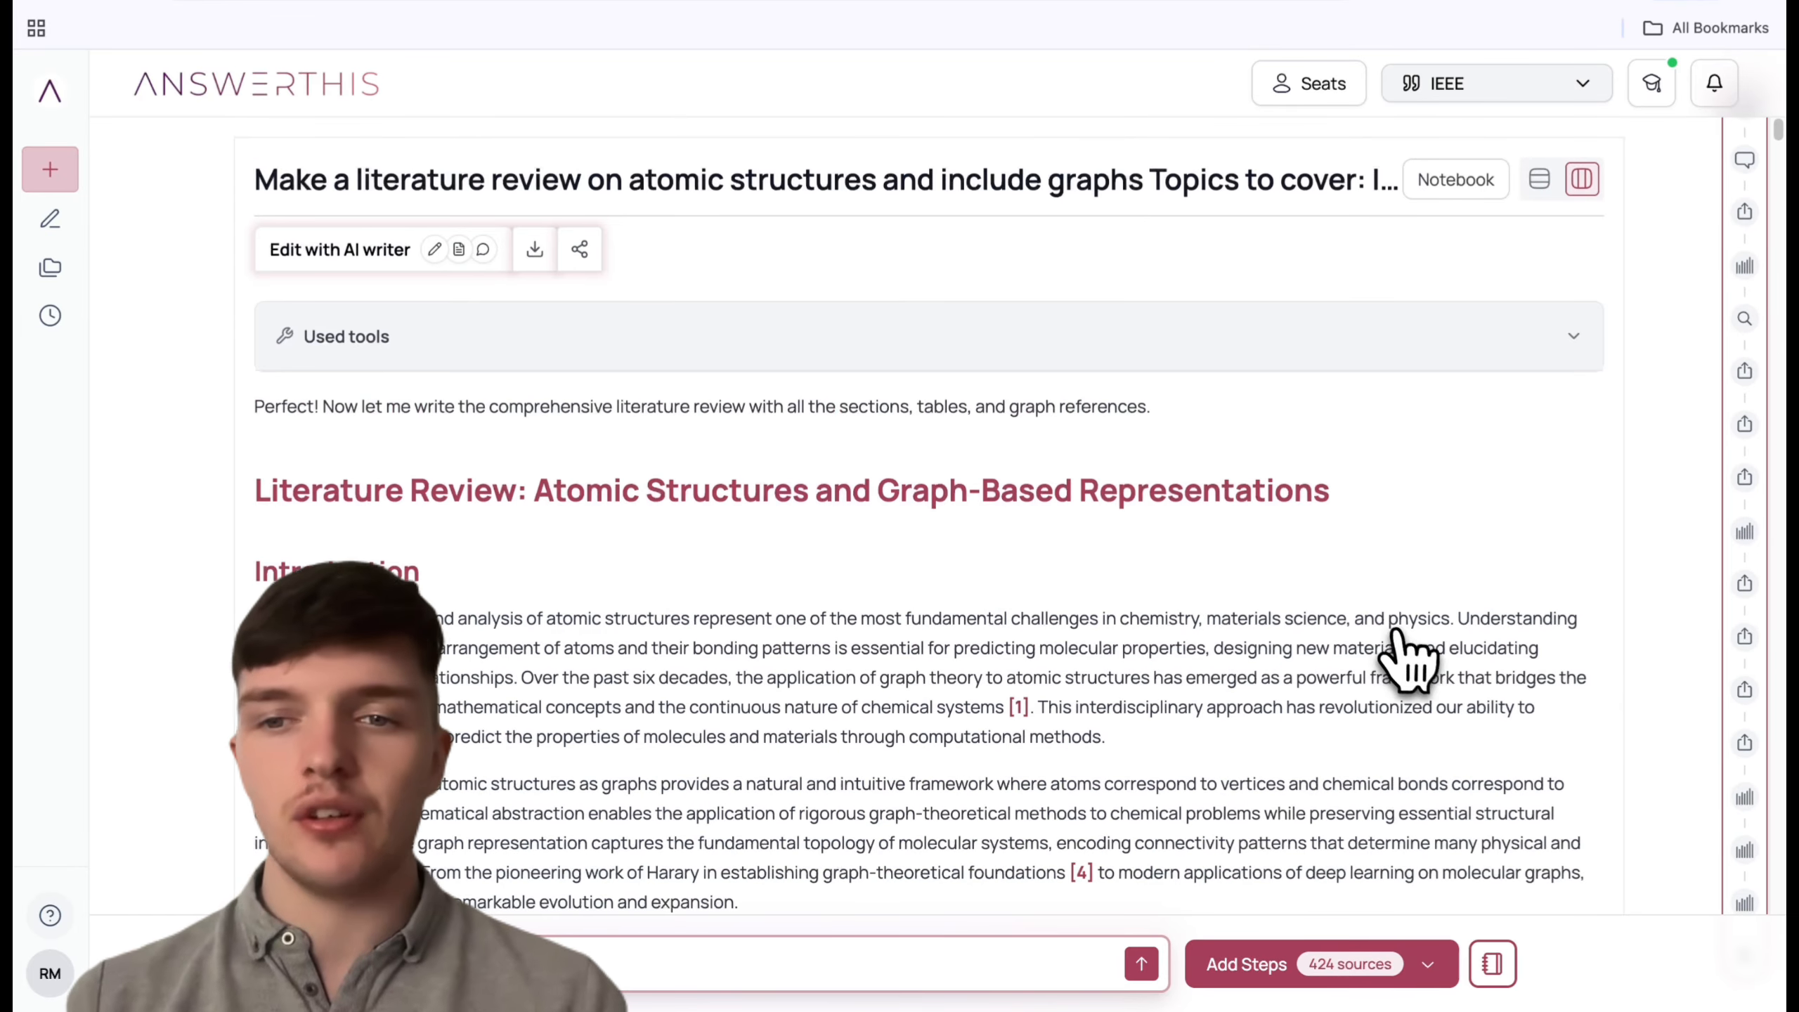
scroll(1644, 705, "down", 20)
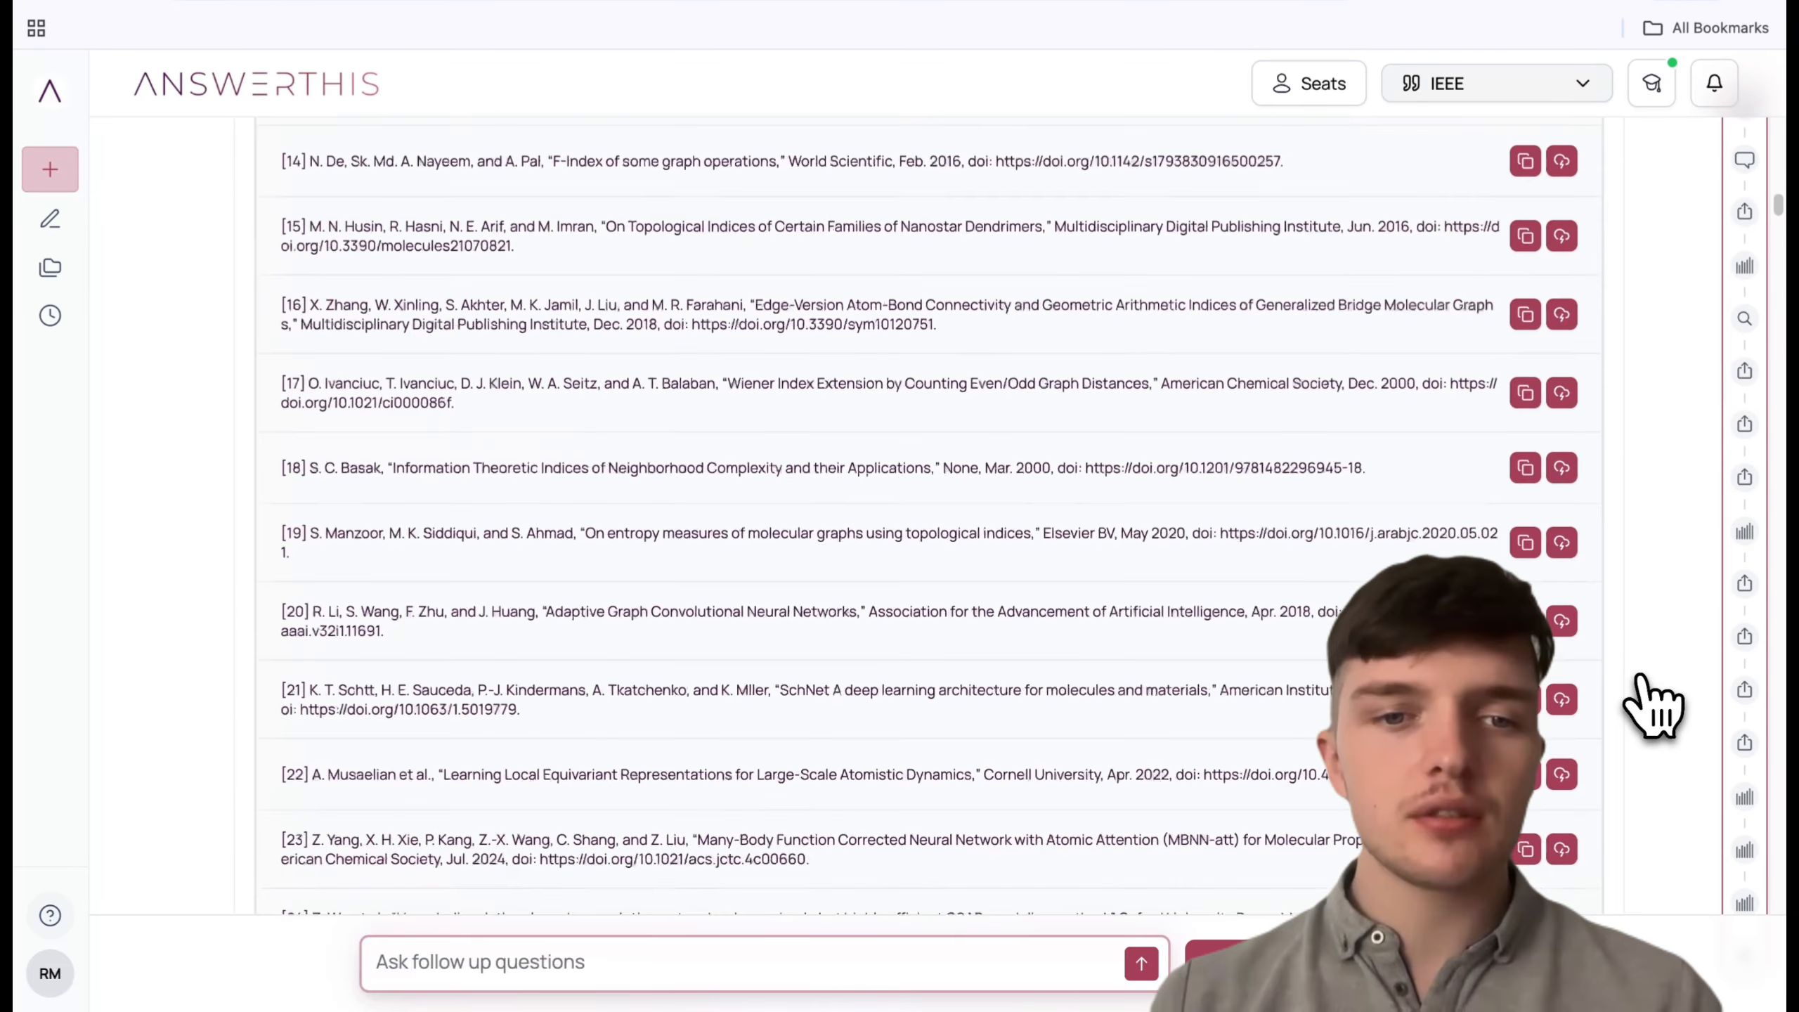
scroll(1650, 705, "up", 8)
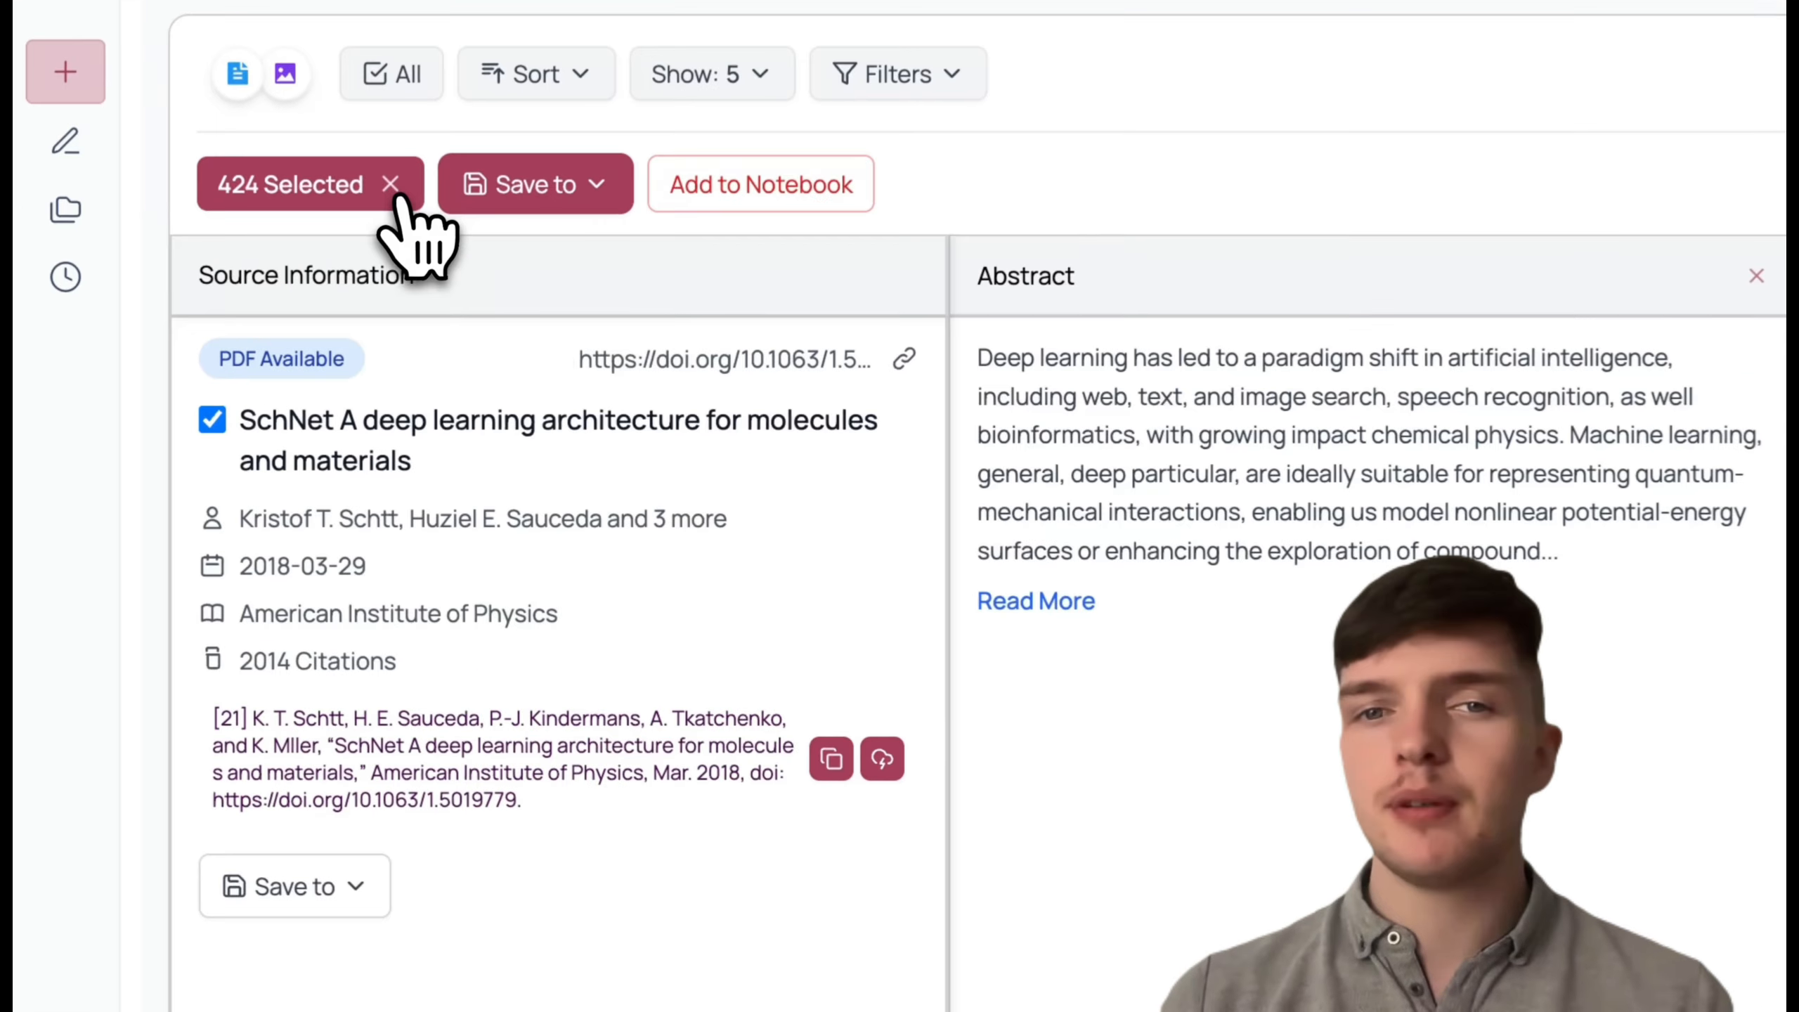
left_click(281, 249)
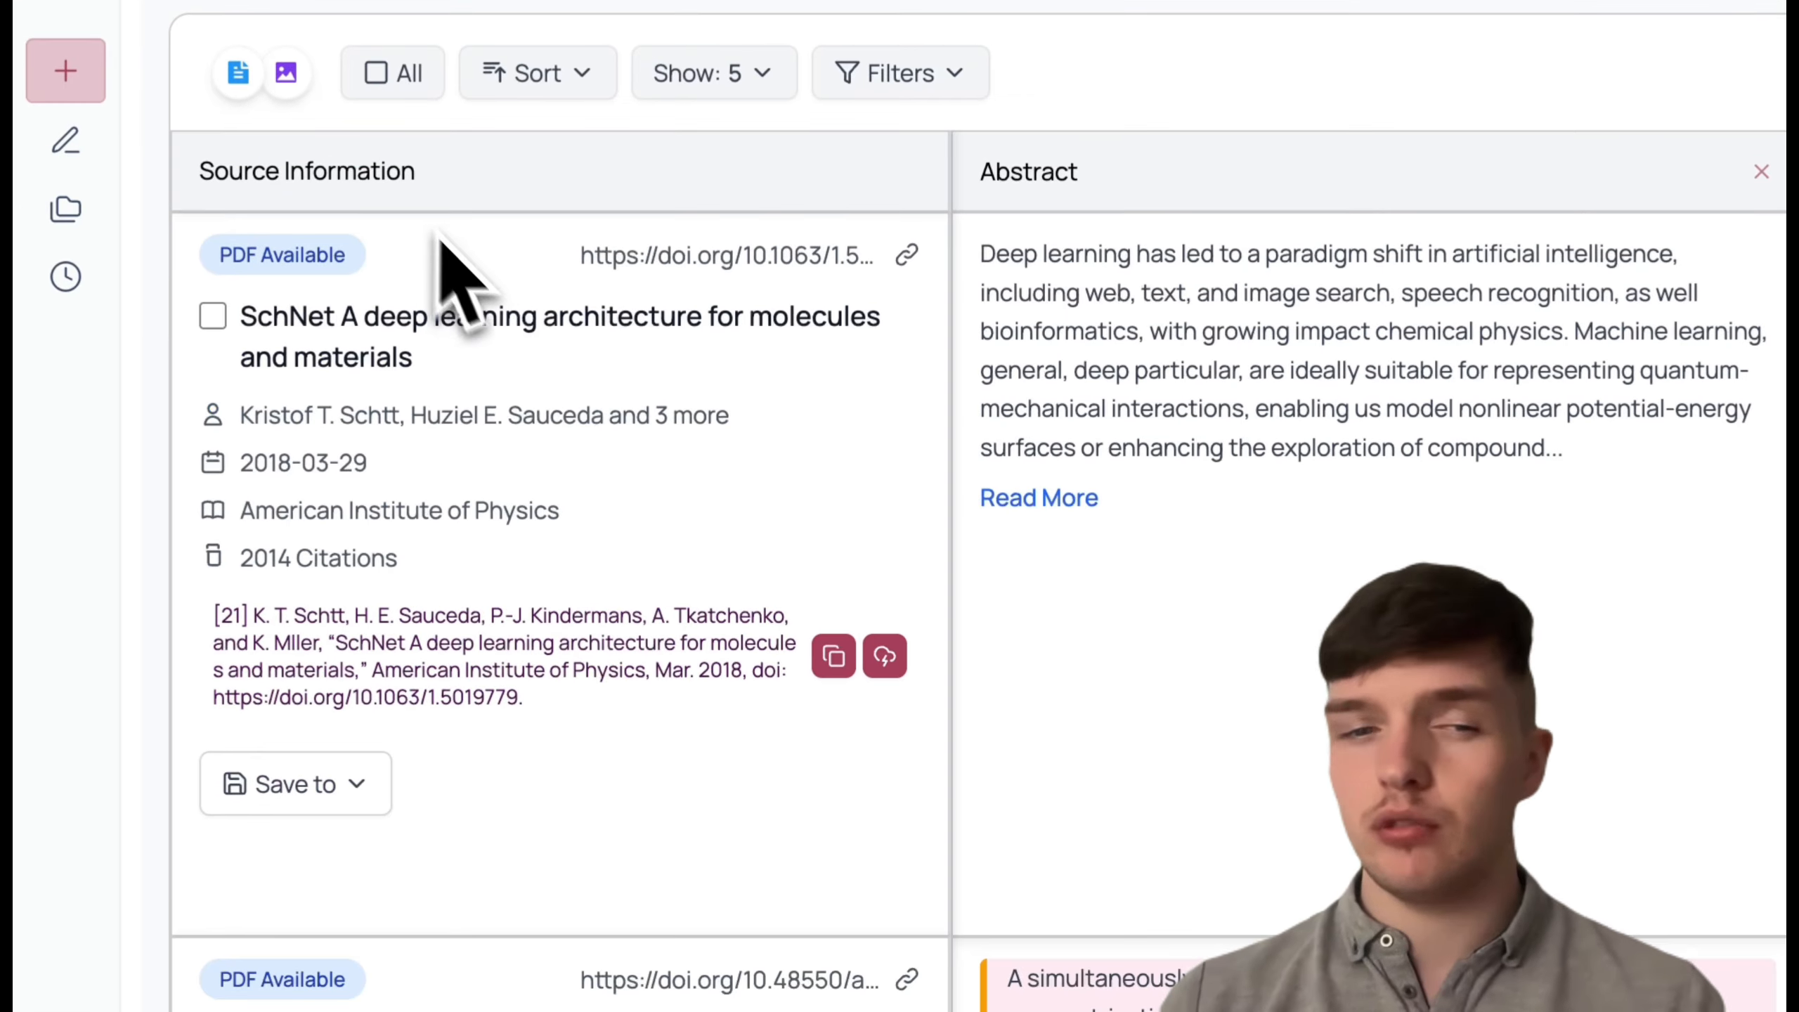
scroll(591, 553, "down", 1)
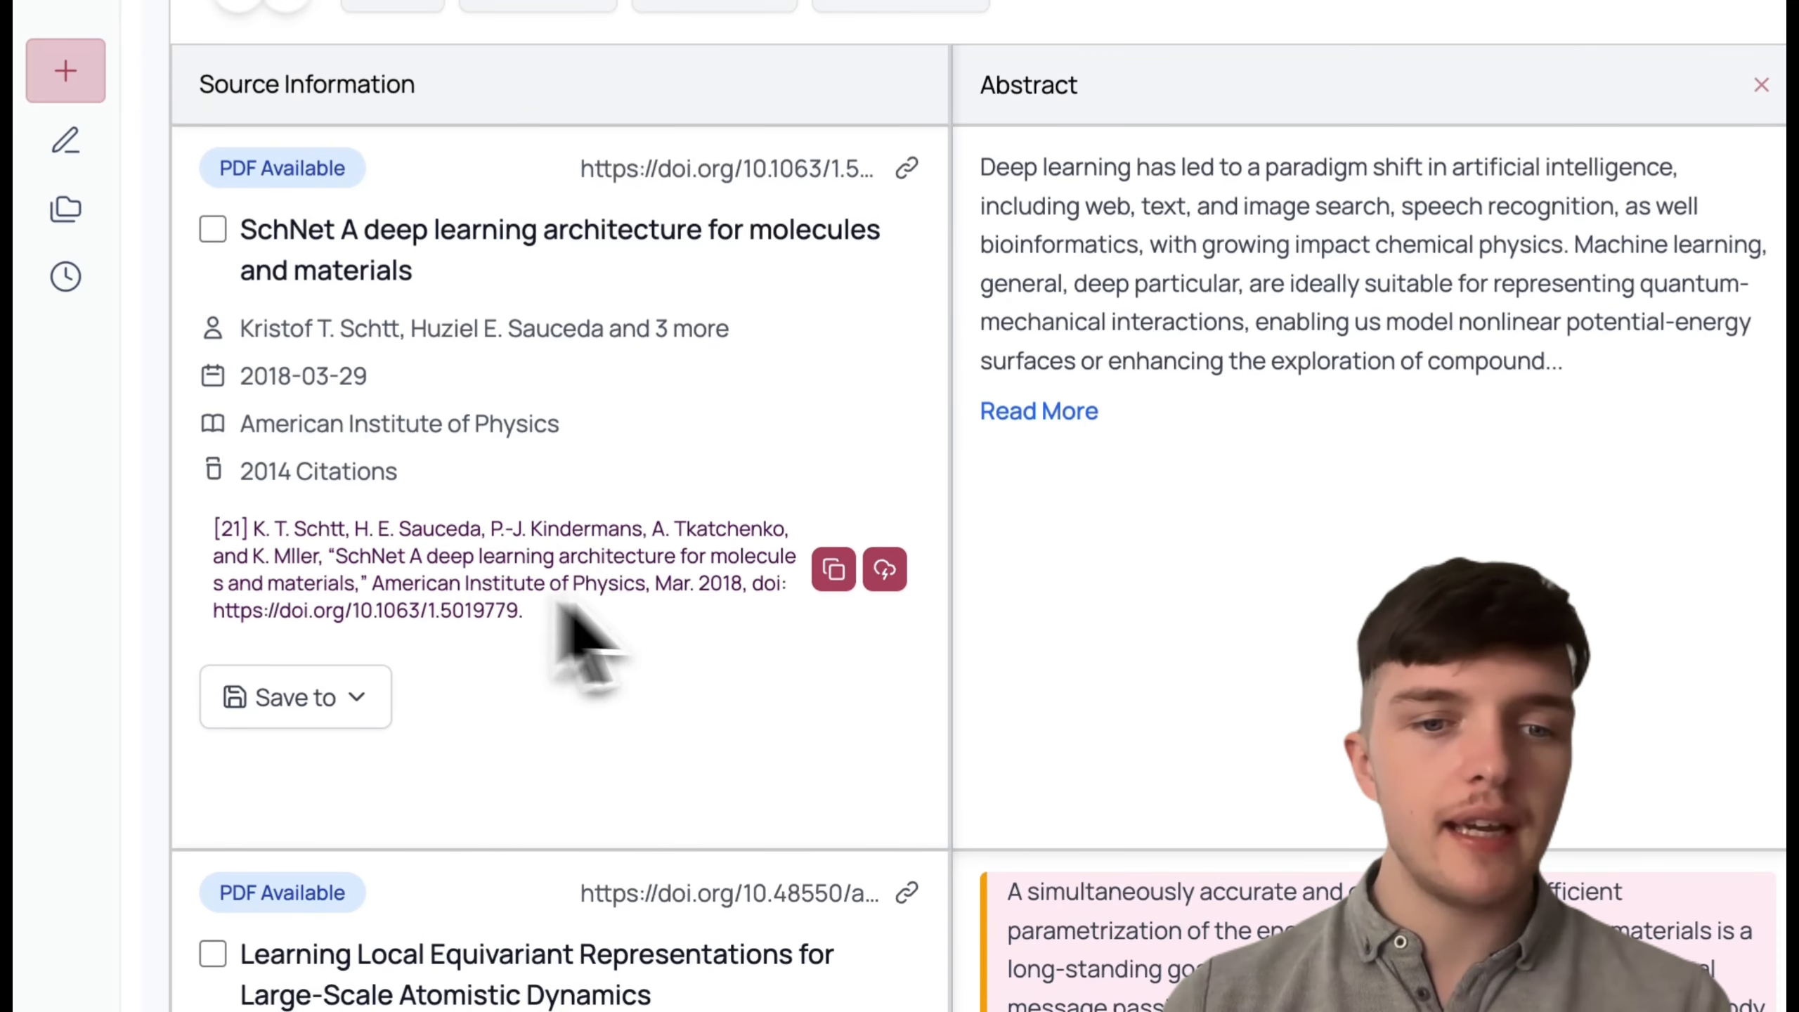
left_click_drag(216, 613, 520, 615)
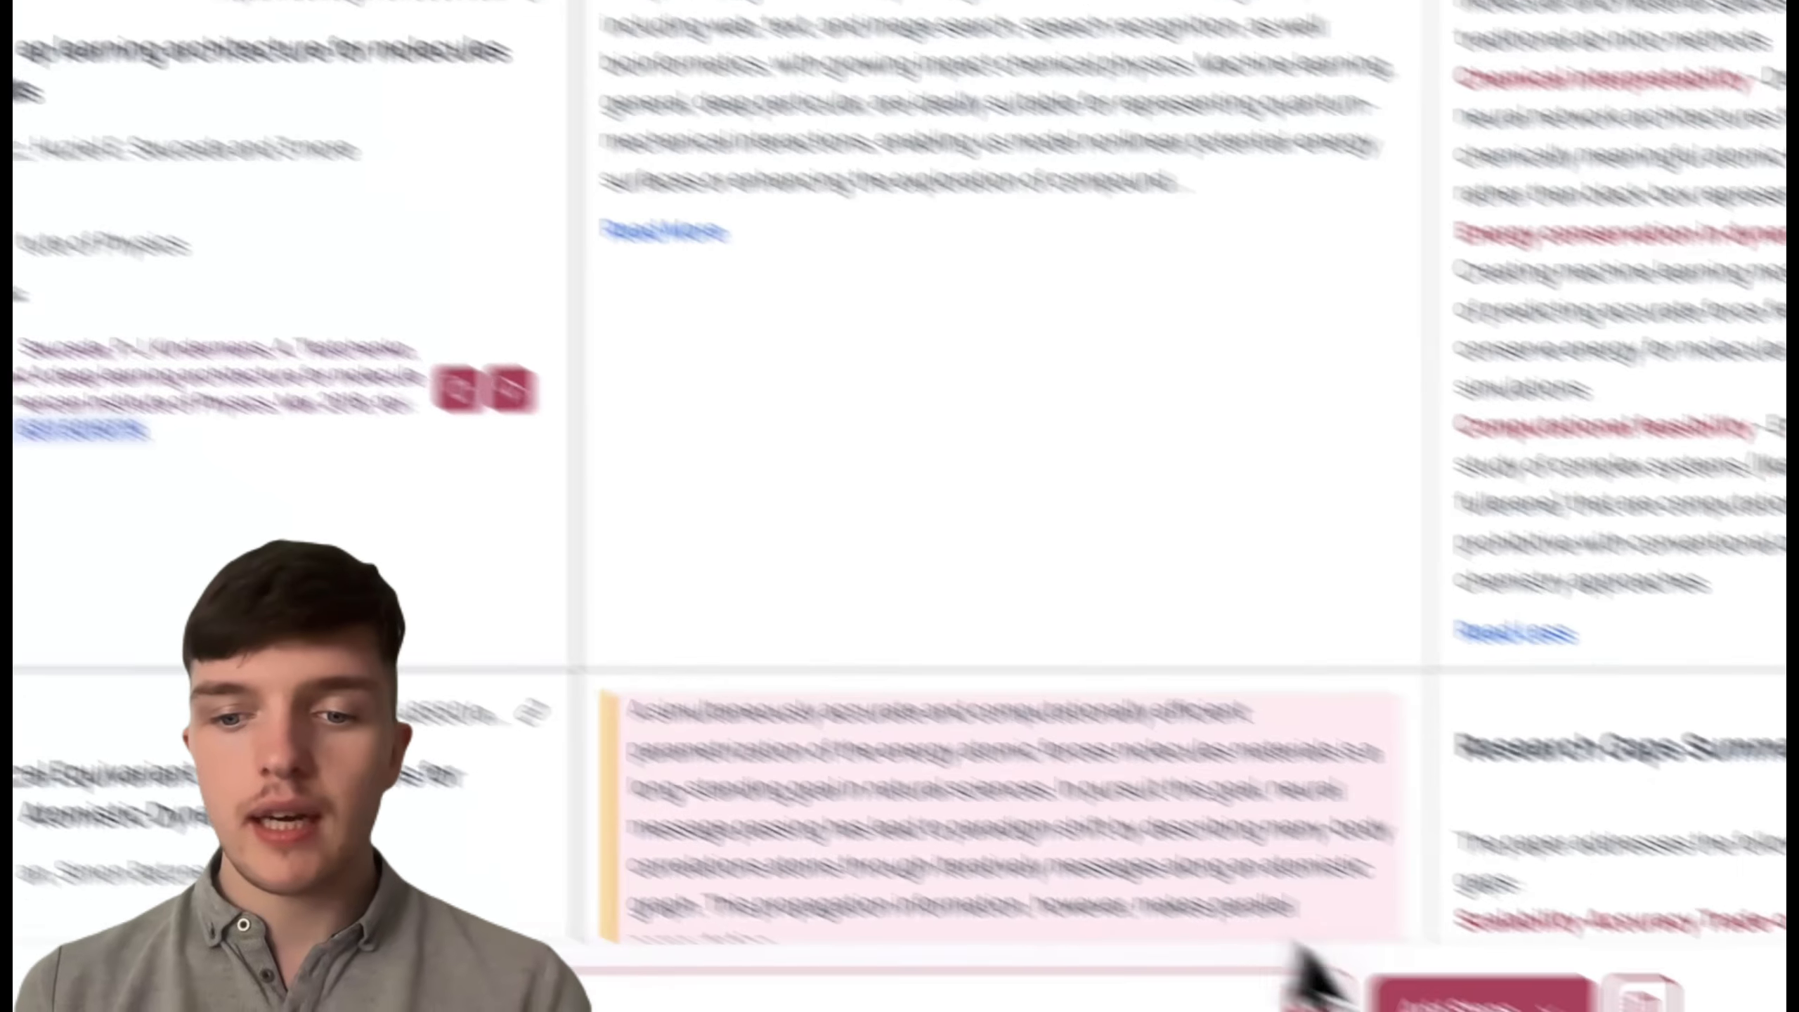
left_click(1346, 948)
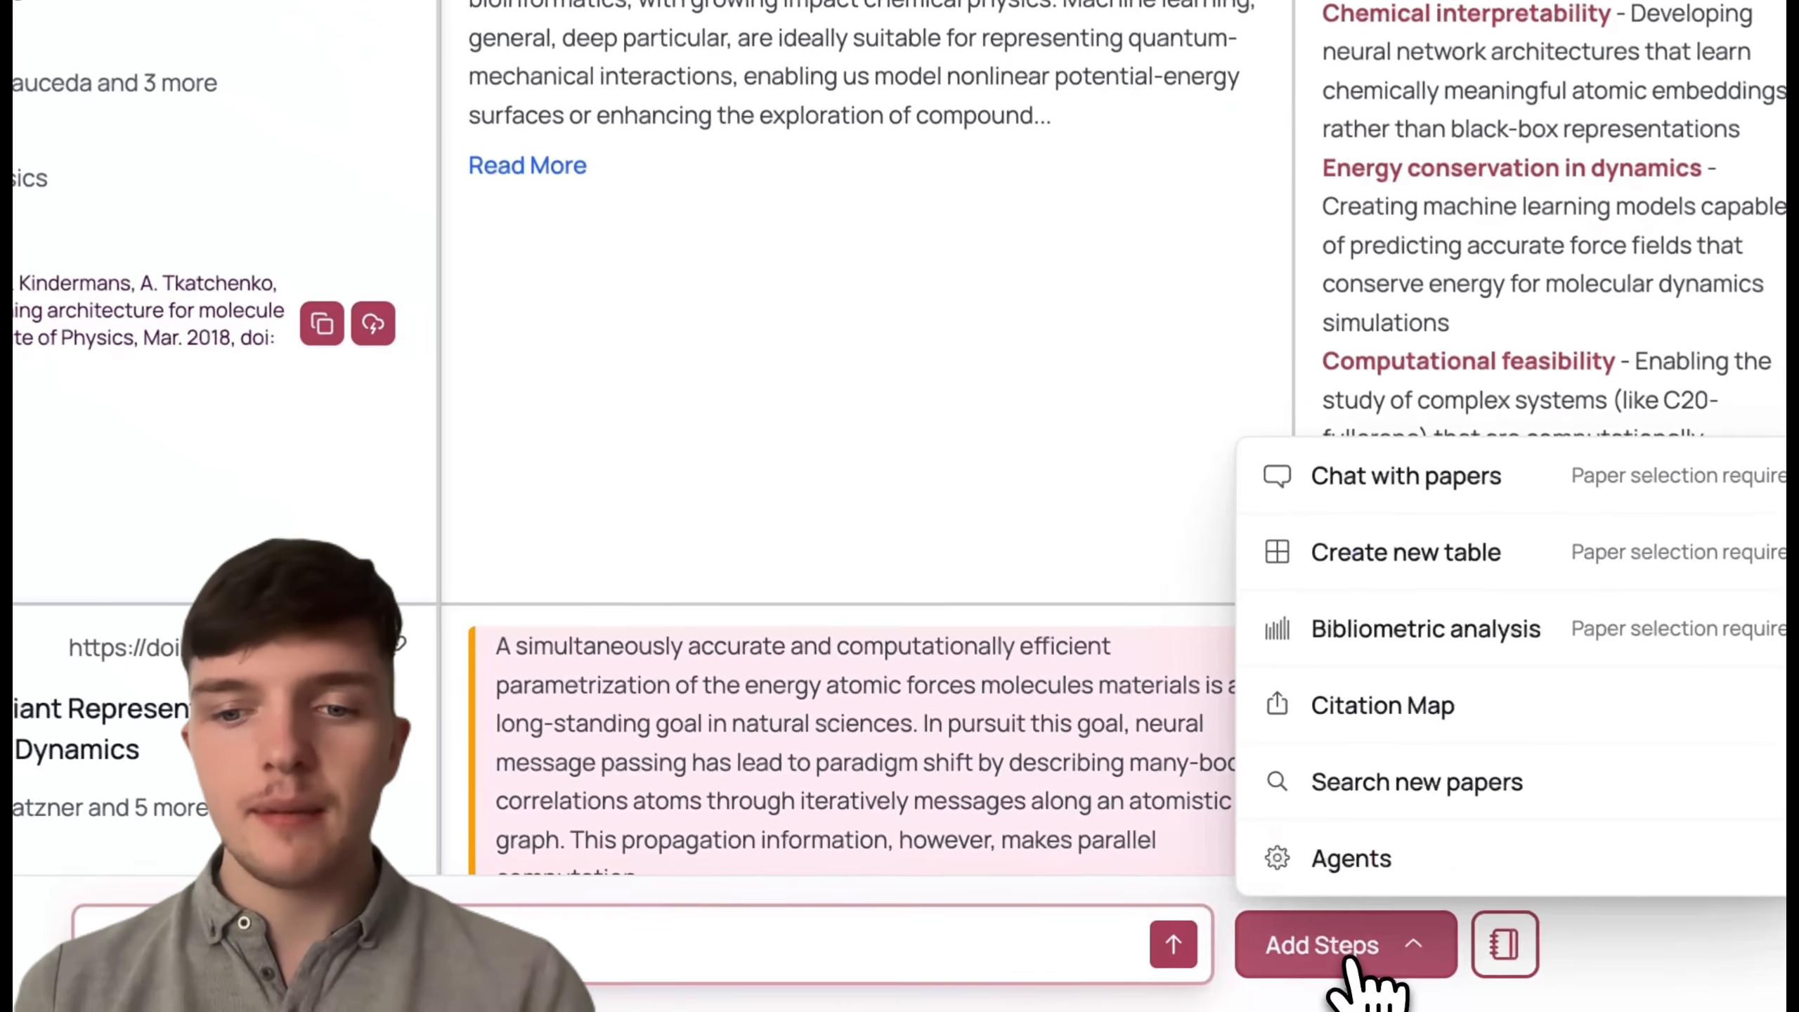
left_click(1395, 711)
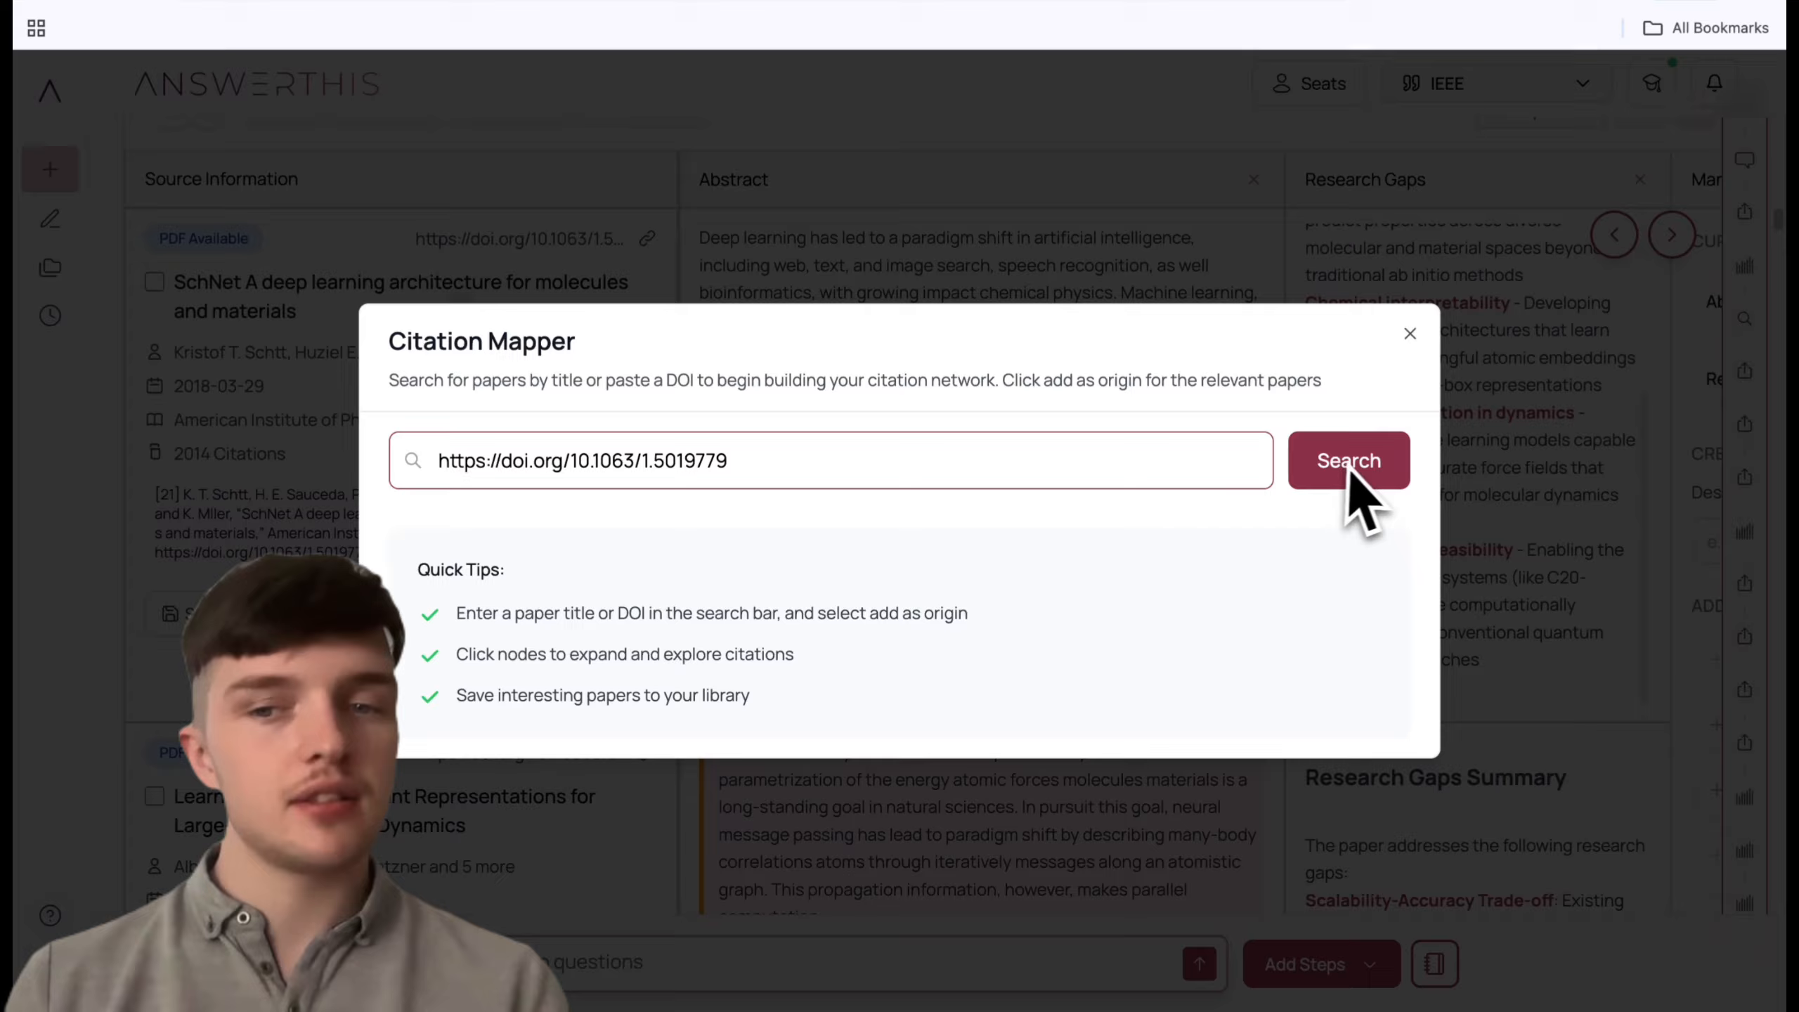
left_click(1358, 502)
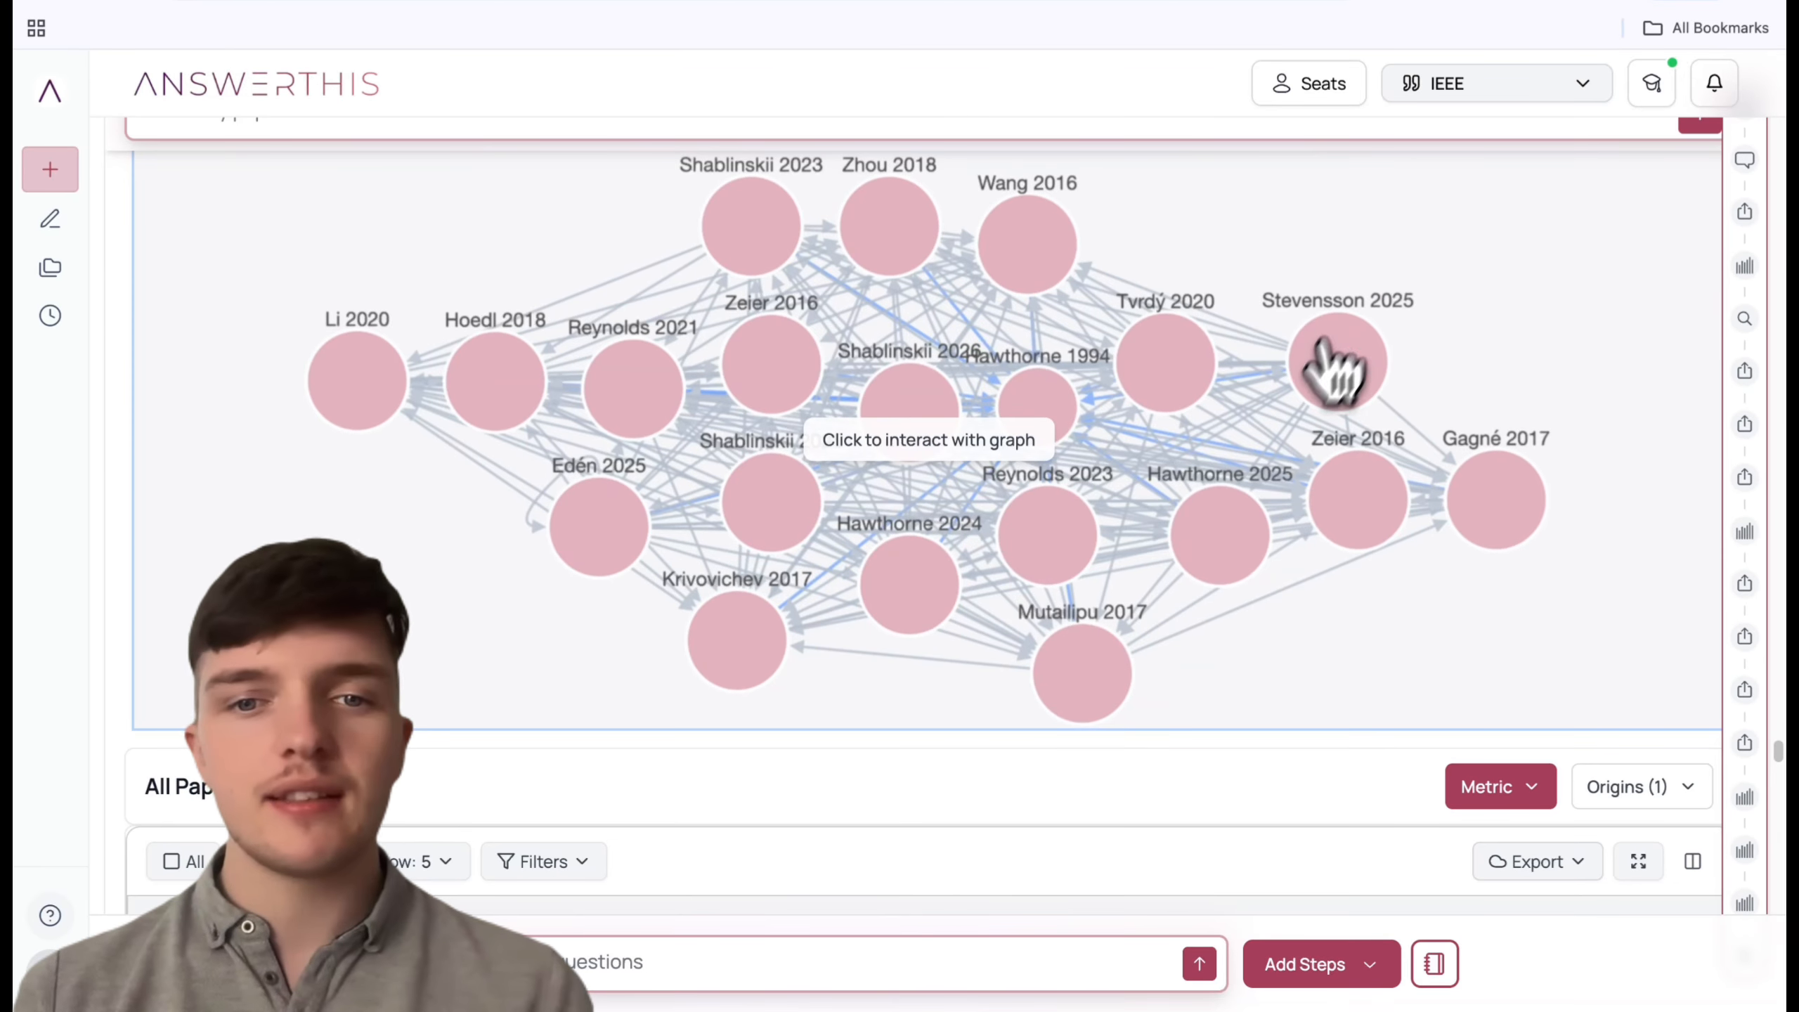
Step: Enable interaction with the citation graph and highlight the connections of the 2021 paper's node
left_click(1367, 279)
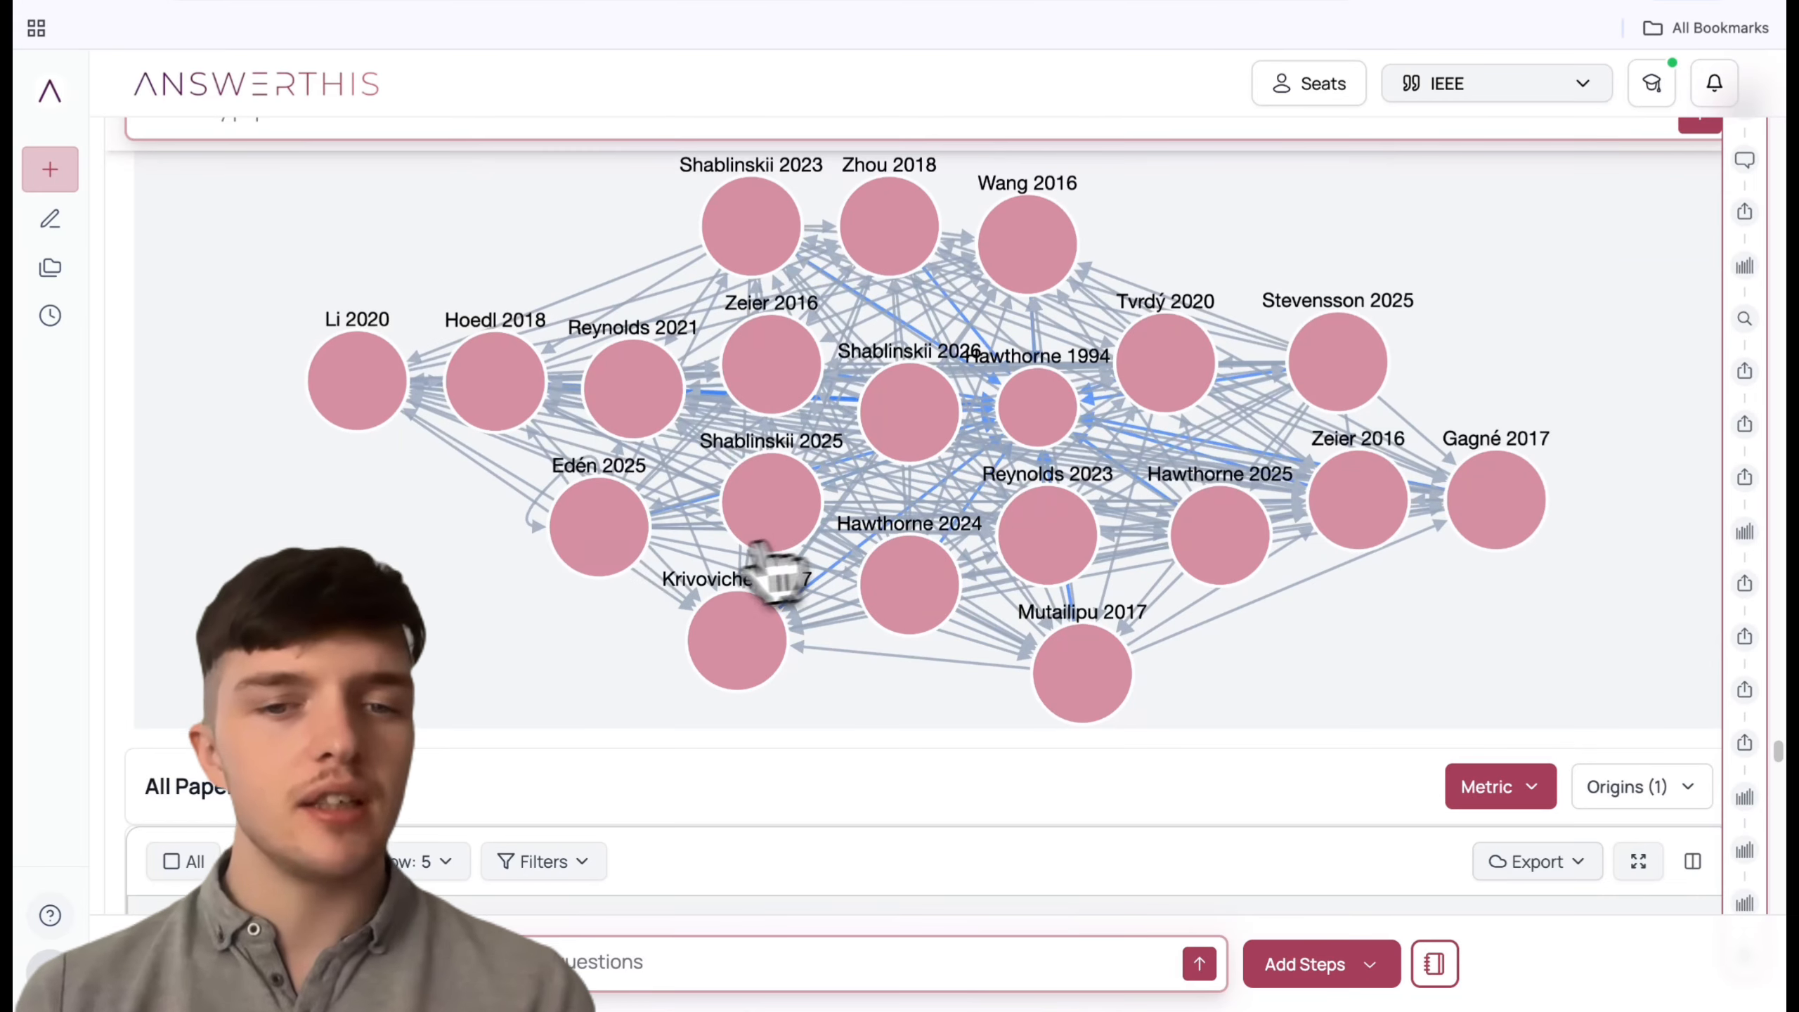
scroll(595, 567, "up", 3)
scroll(596, 560, "down", 2)
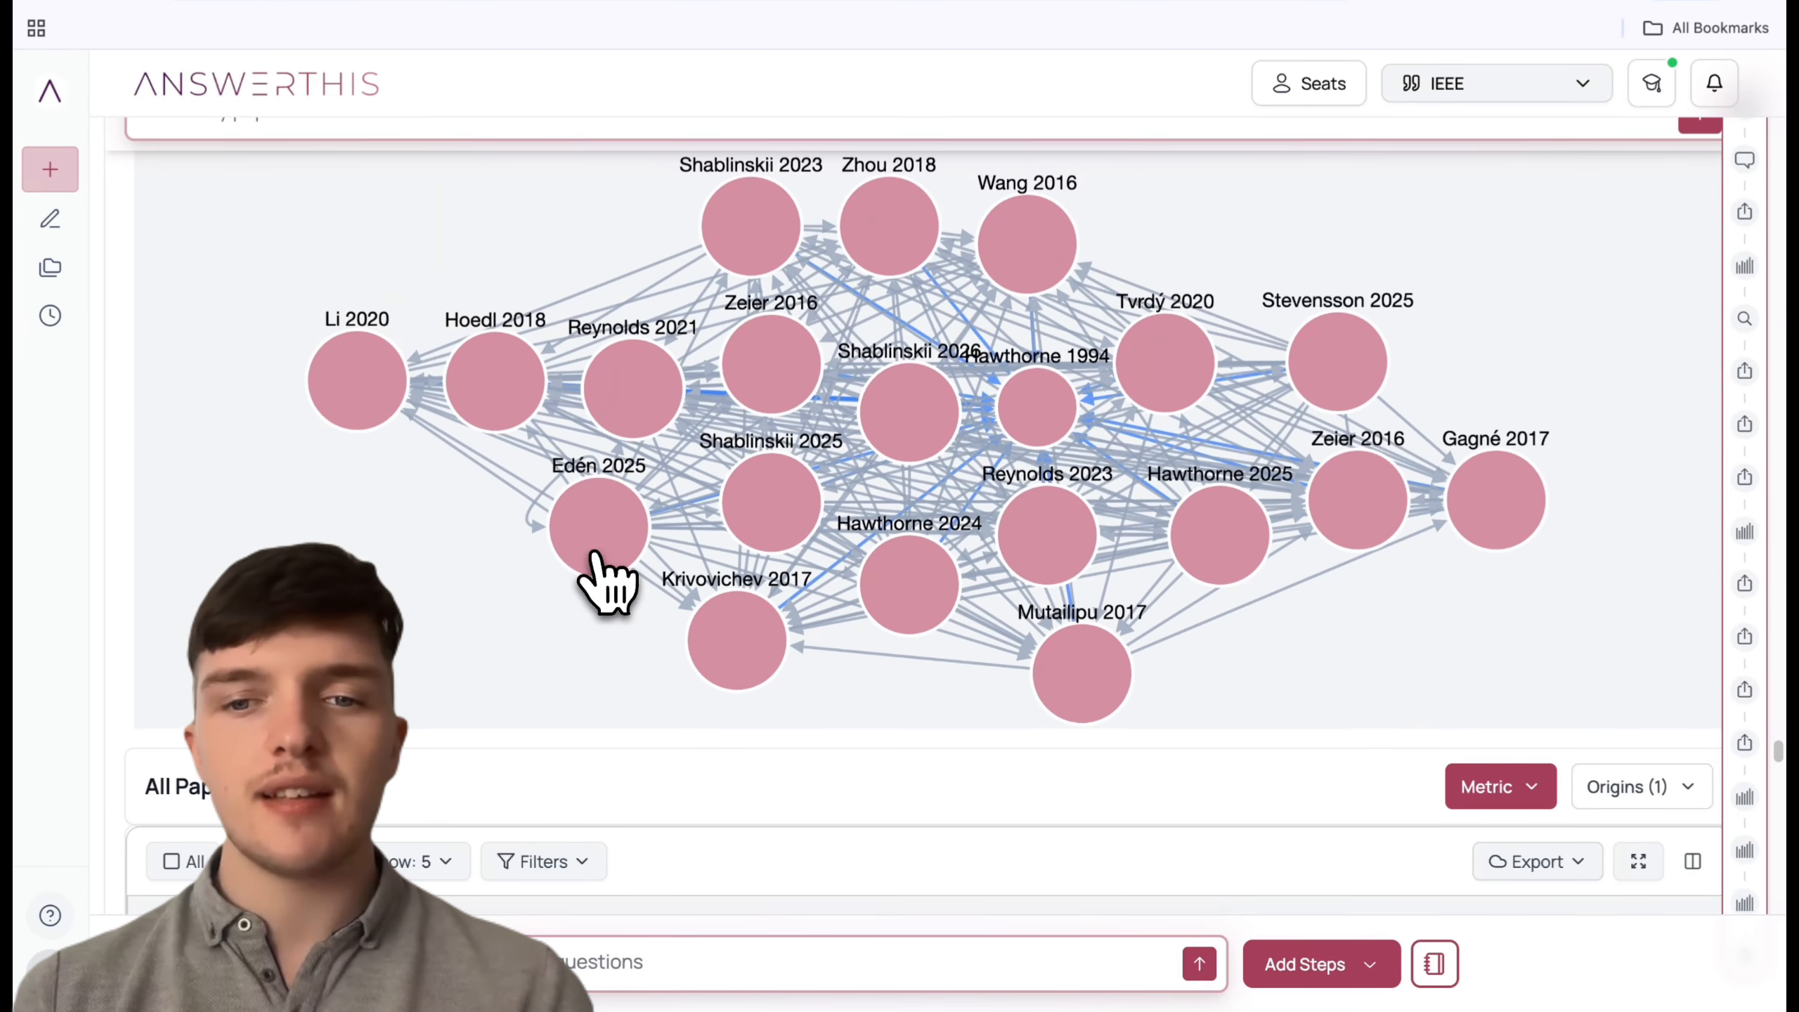
left_click(649, 394)
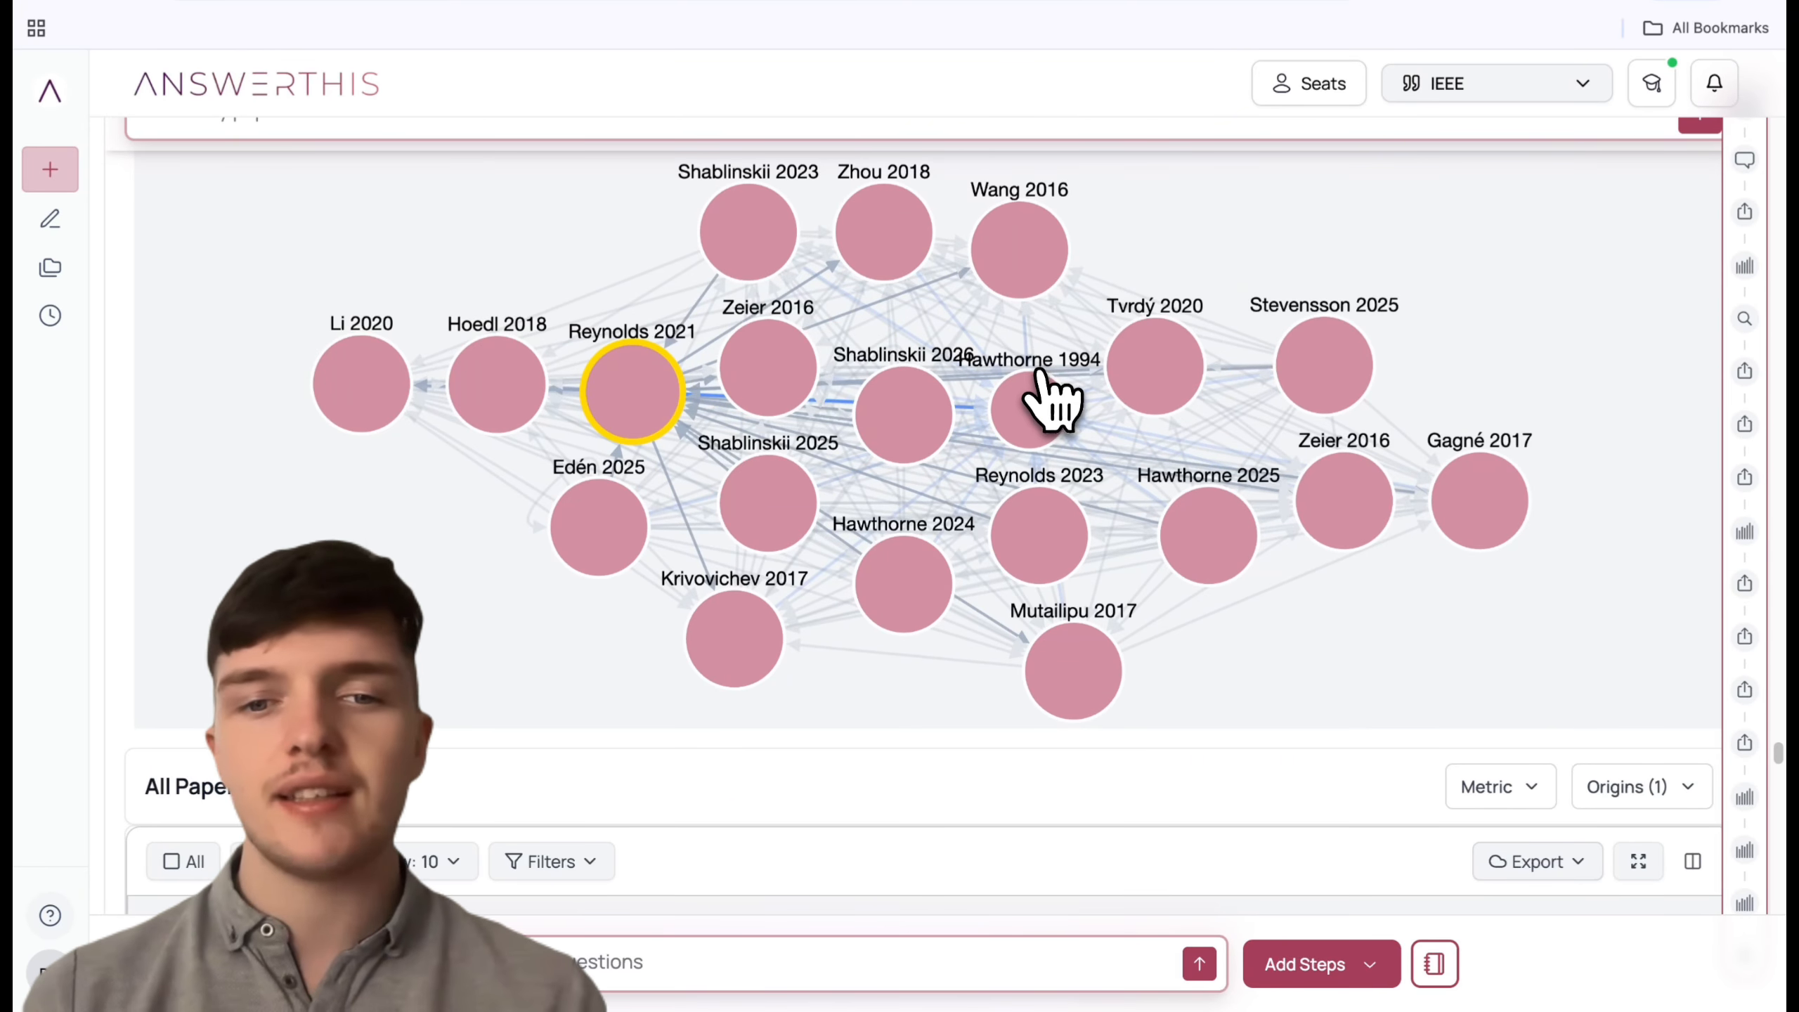
Step: Examine the All Papers list below the citation graph and view its metric options
scroll(1775, 408, "down", 4)
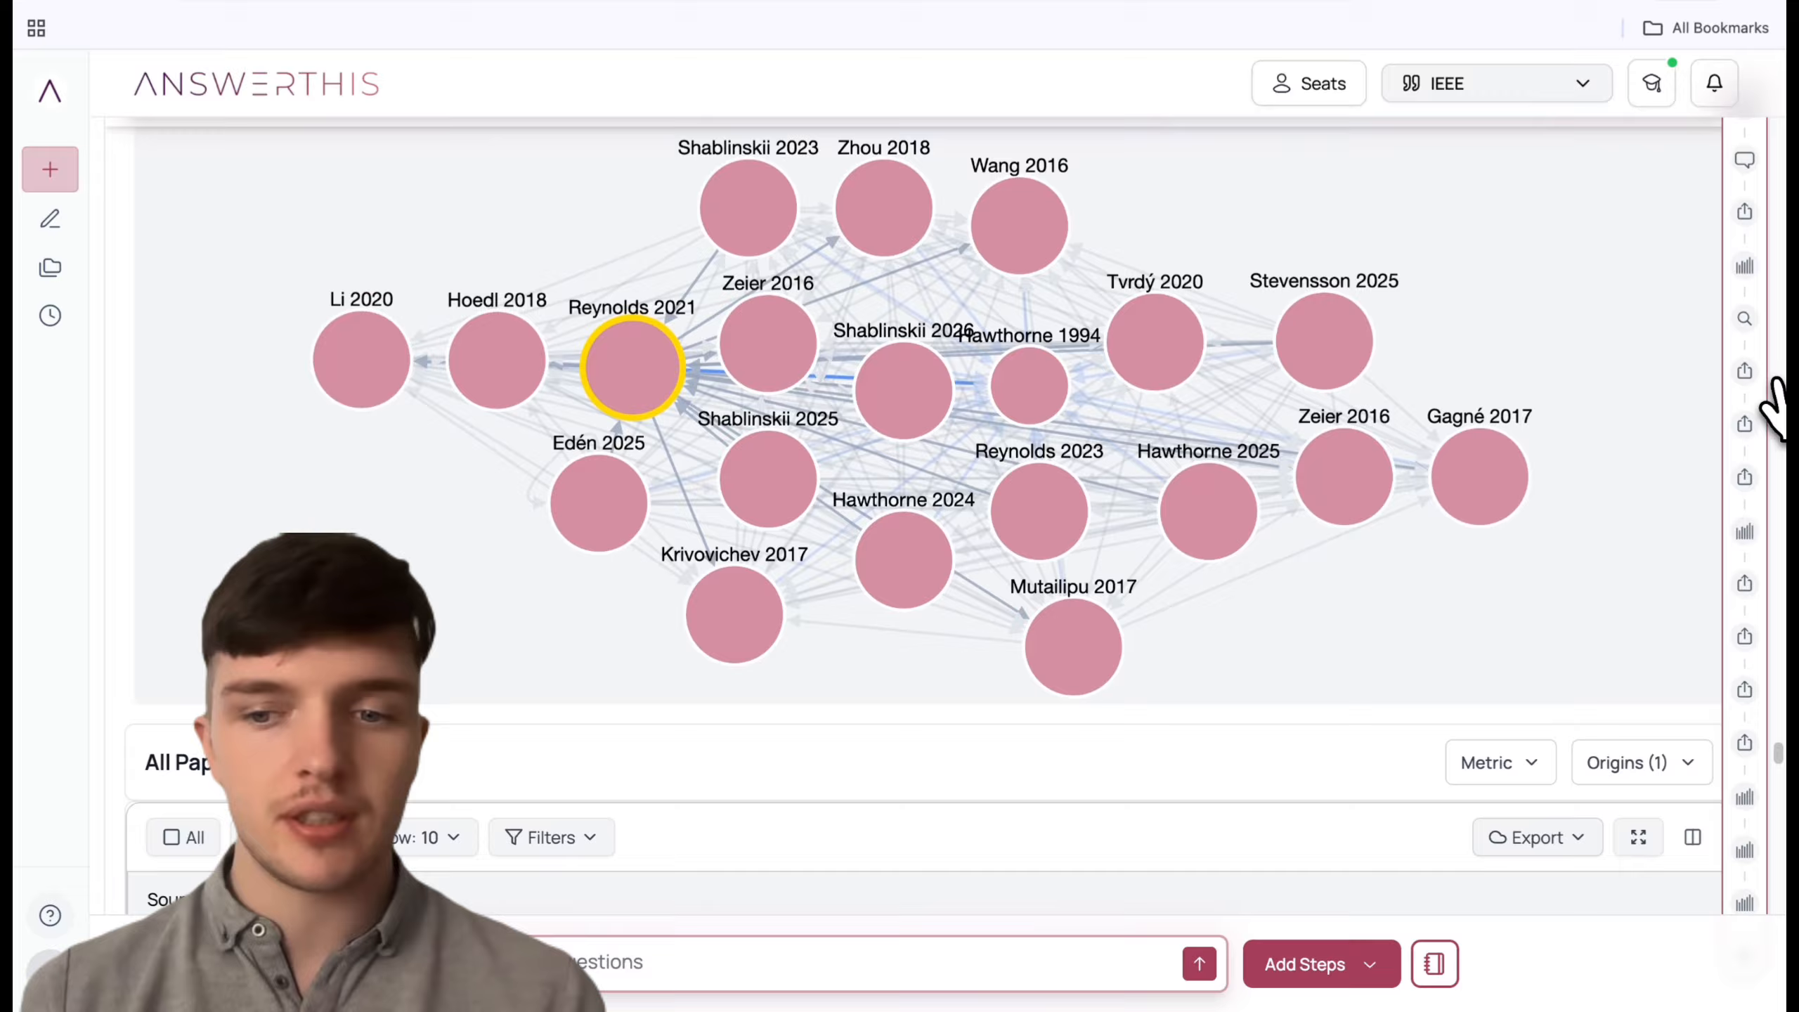
scroll(1774, 408, "down", 5)
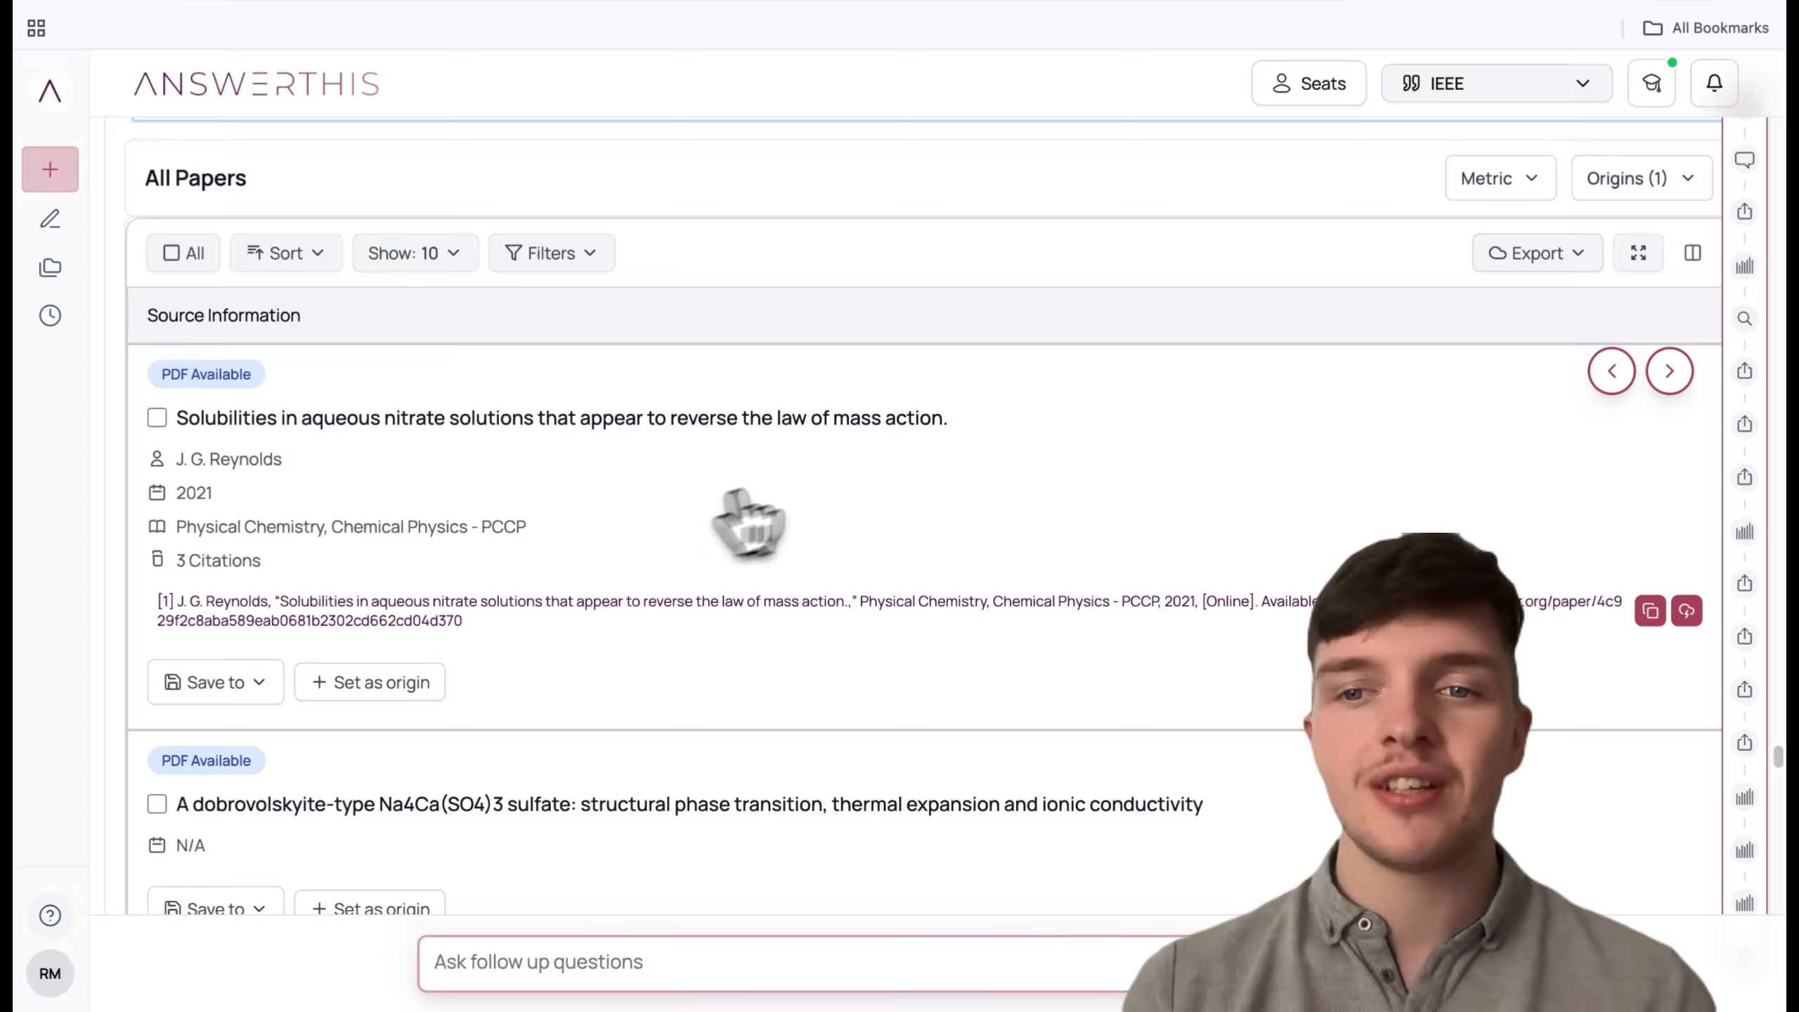
scroll(1307, 319, "up", 1)
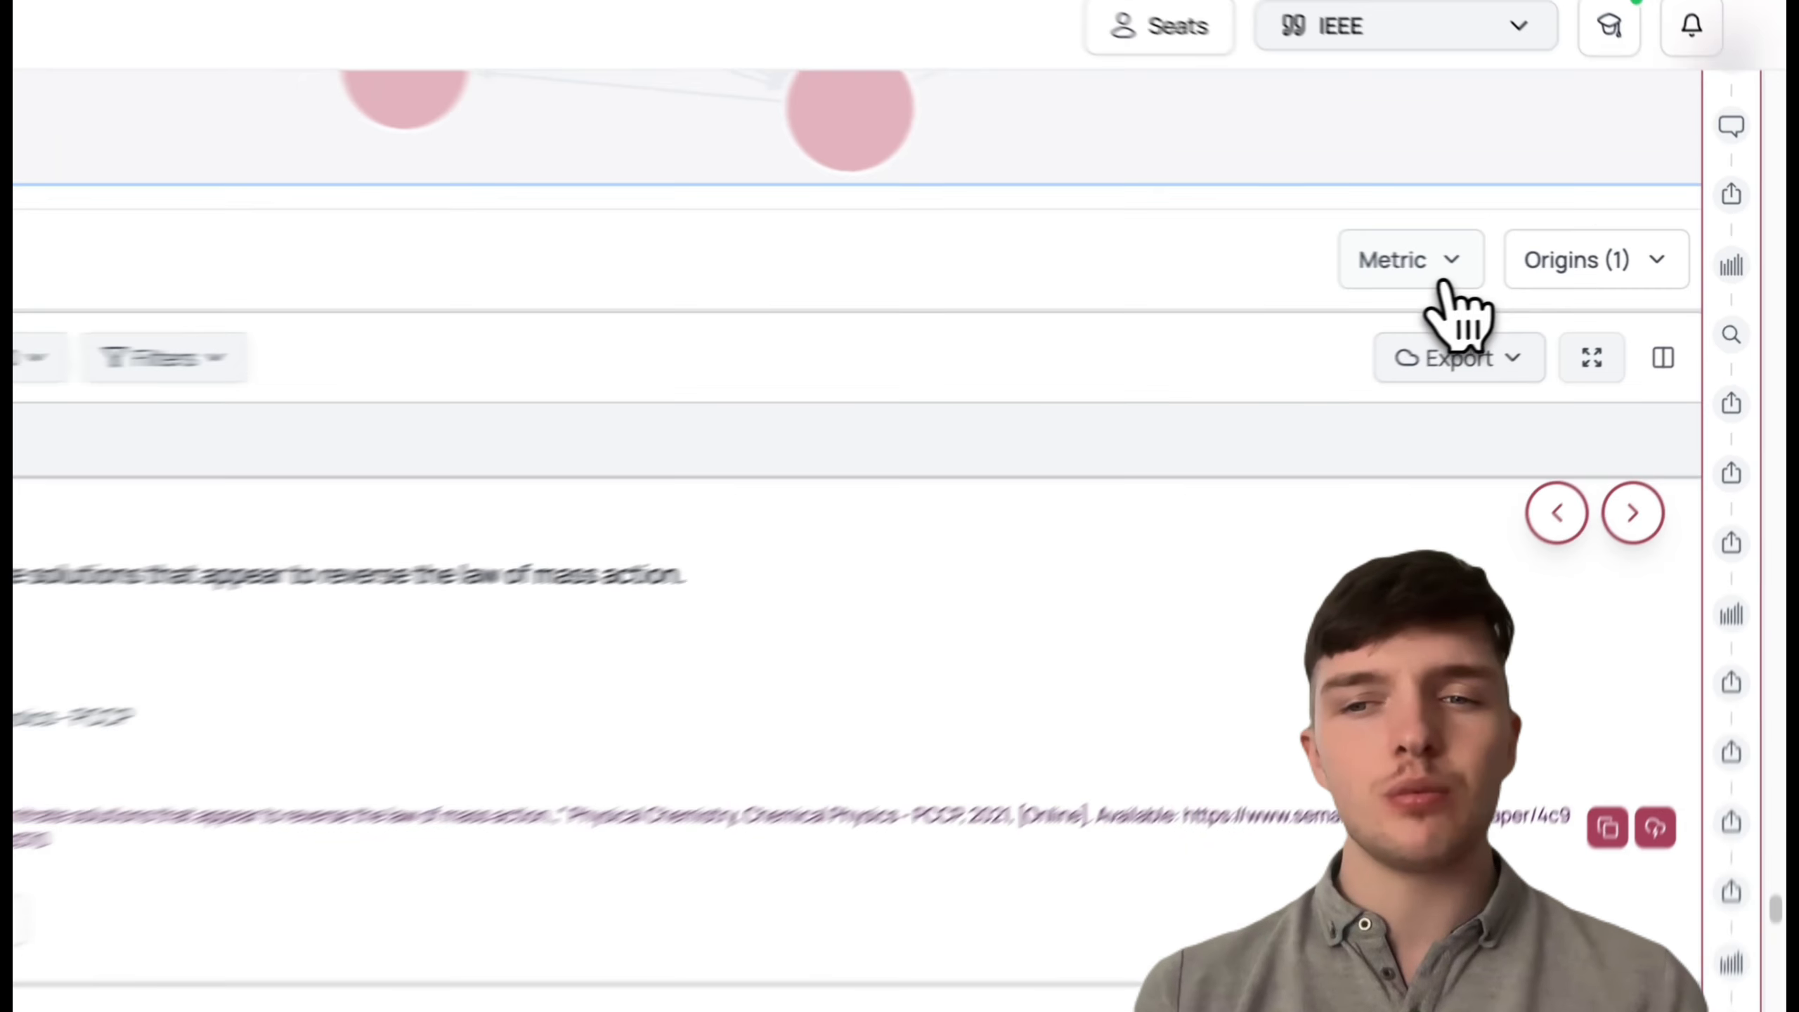
left_click(1495, 264)
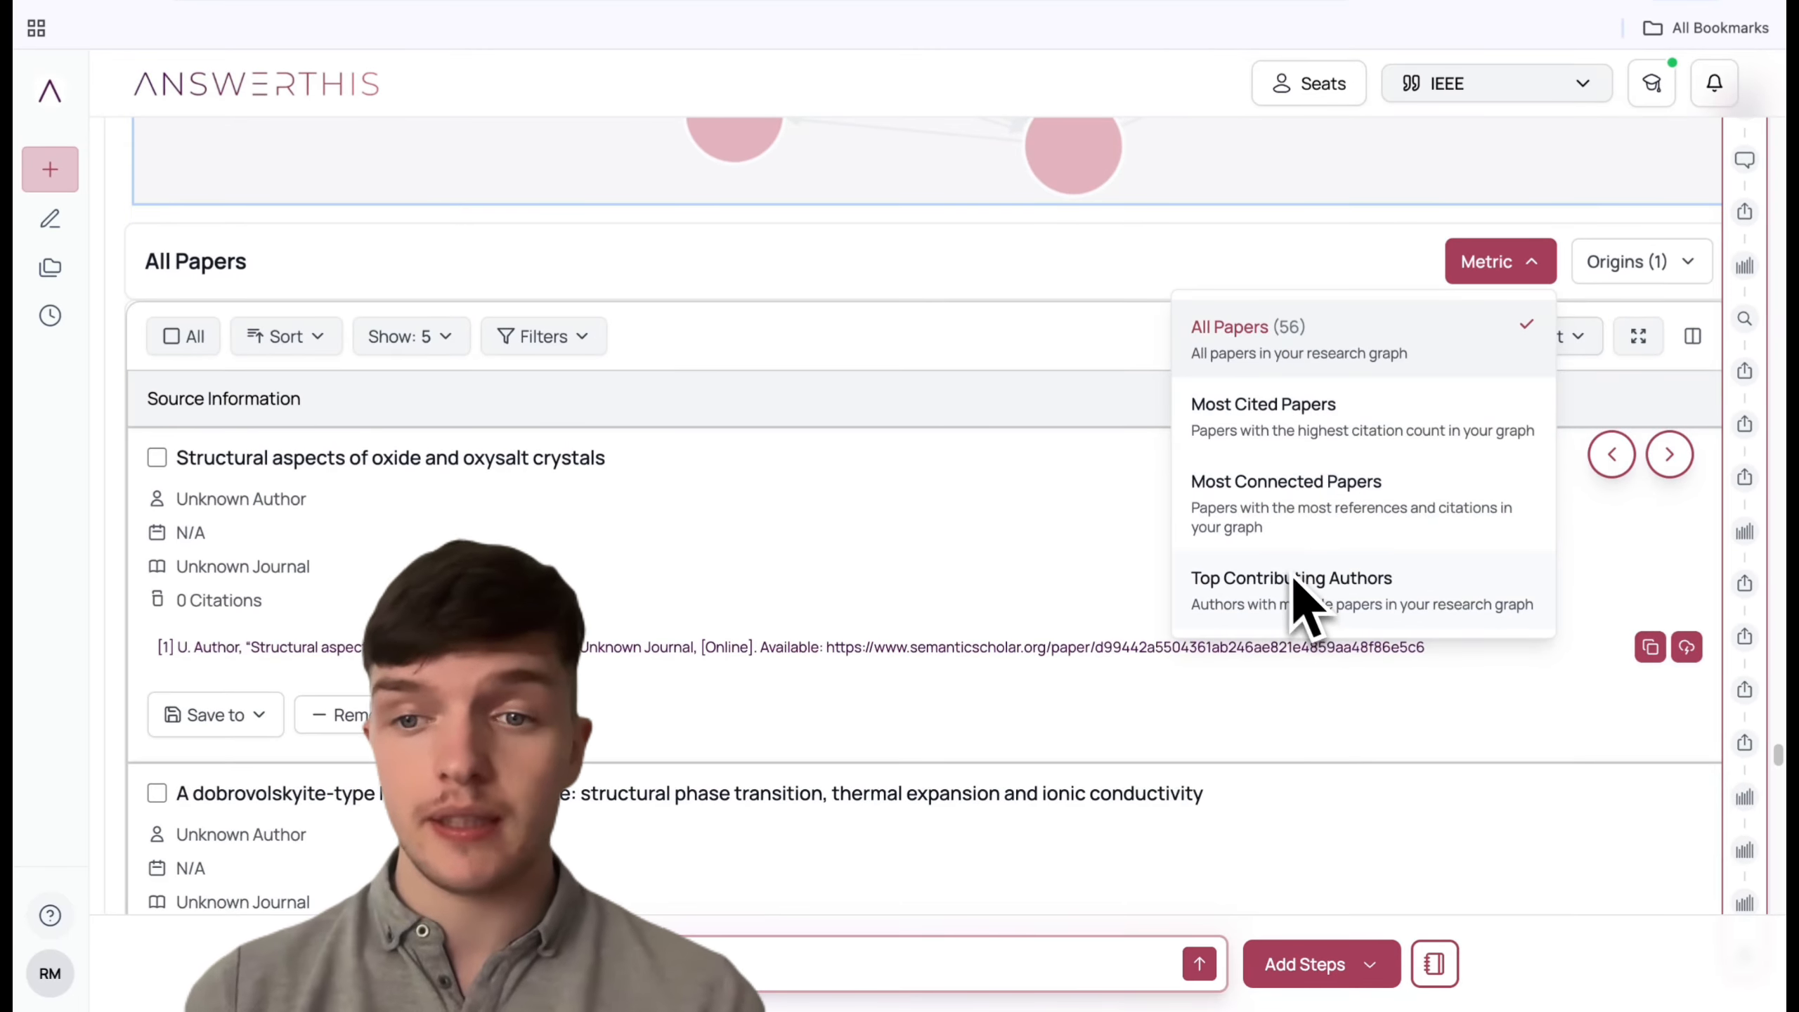
Step: Return to the start of the literature review and examine its introduction and generated figures
left_click(1742, 146)
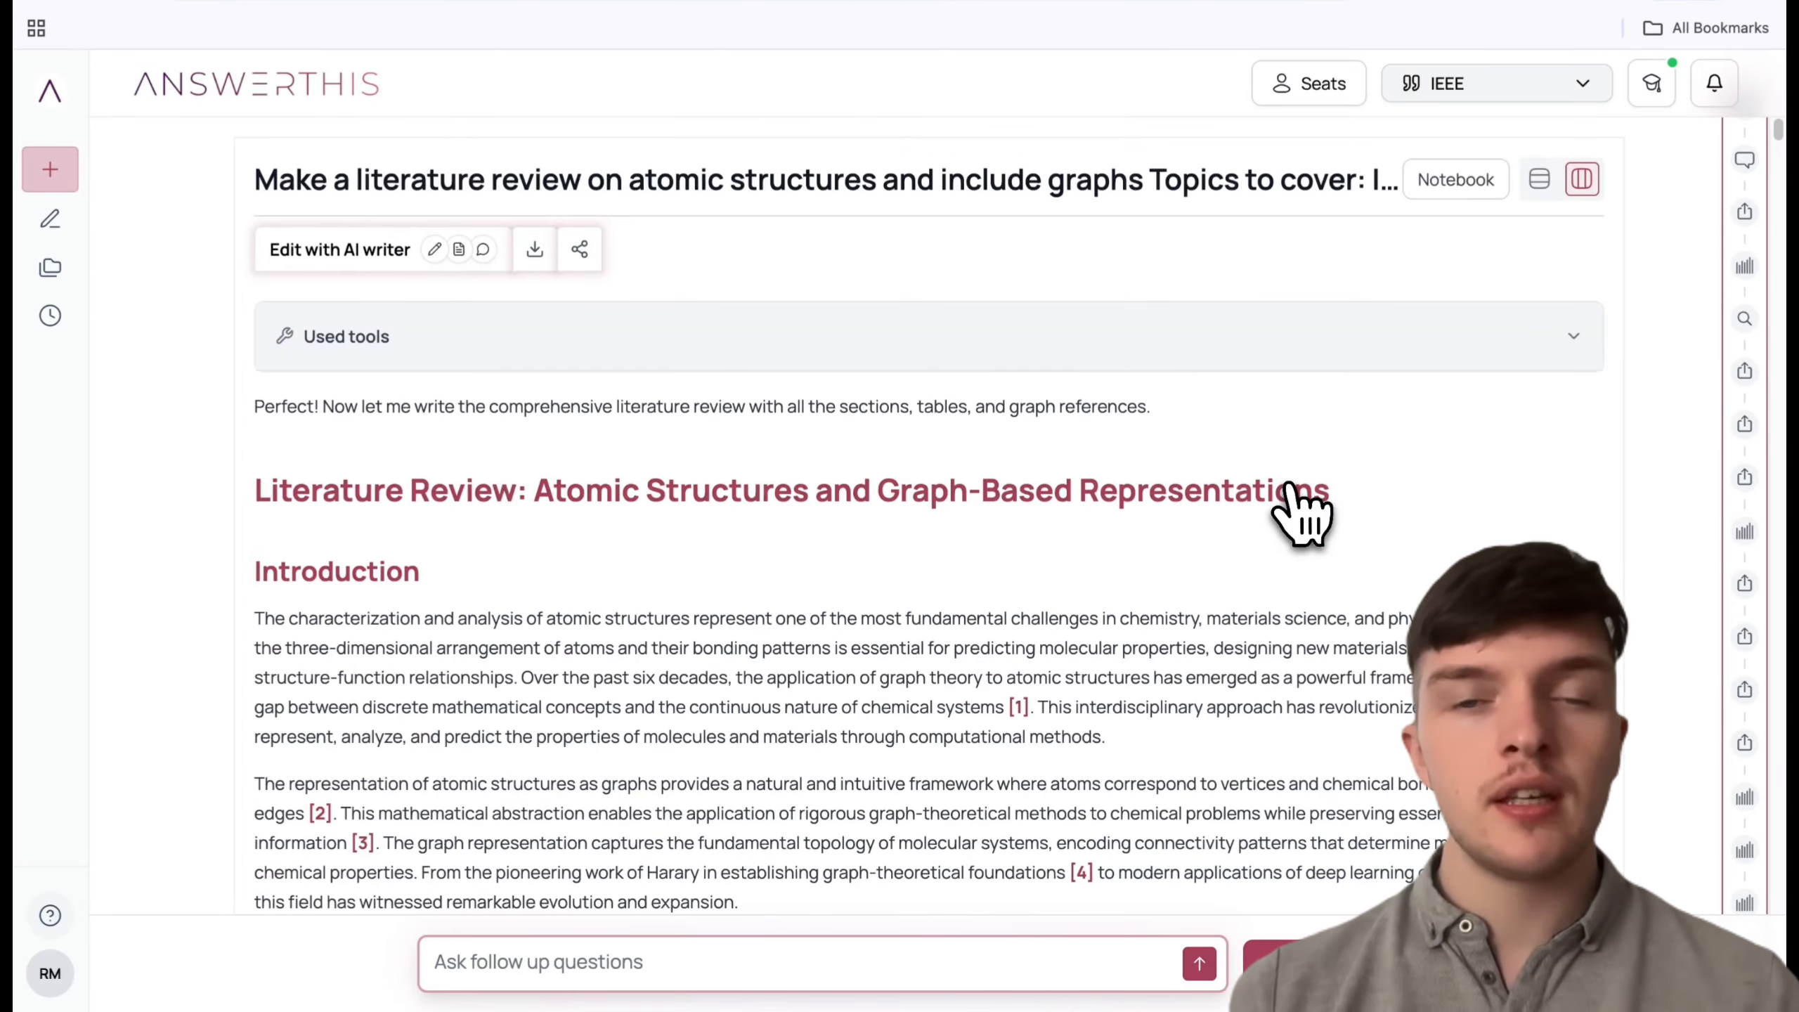
scroll(1289, 497, "down", 2)
scroll(1300, 510, "down", 3)
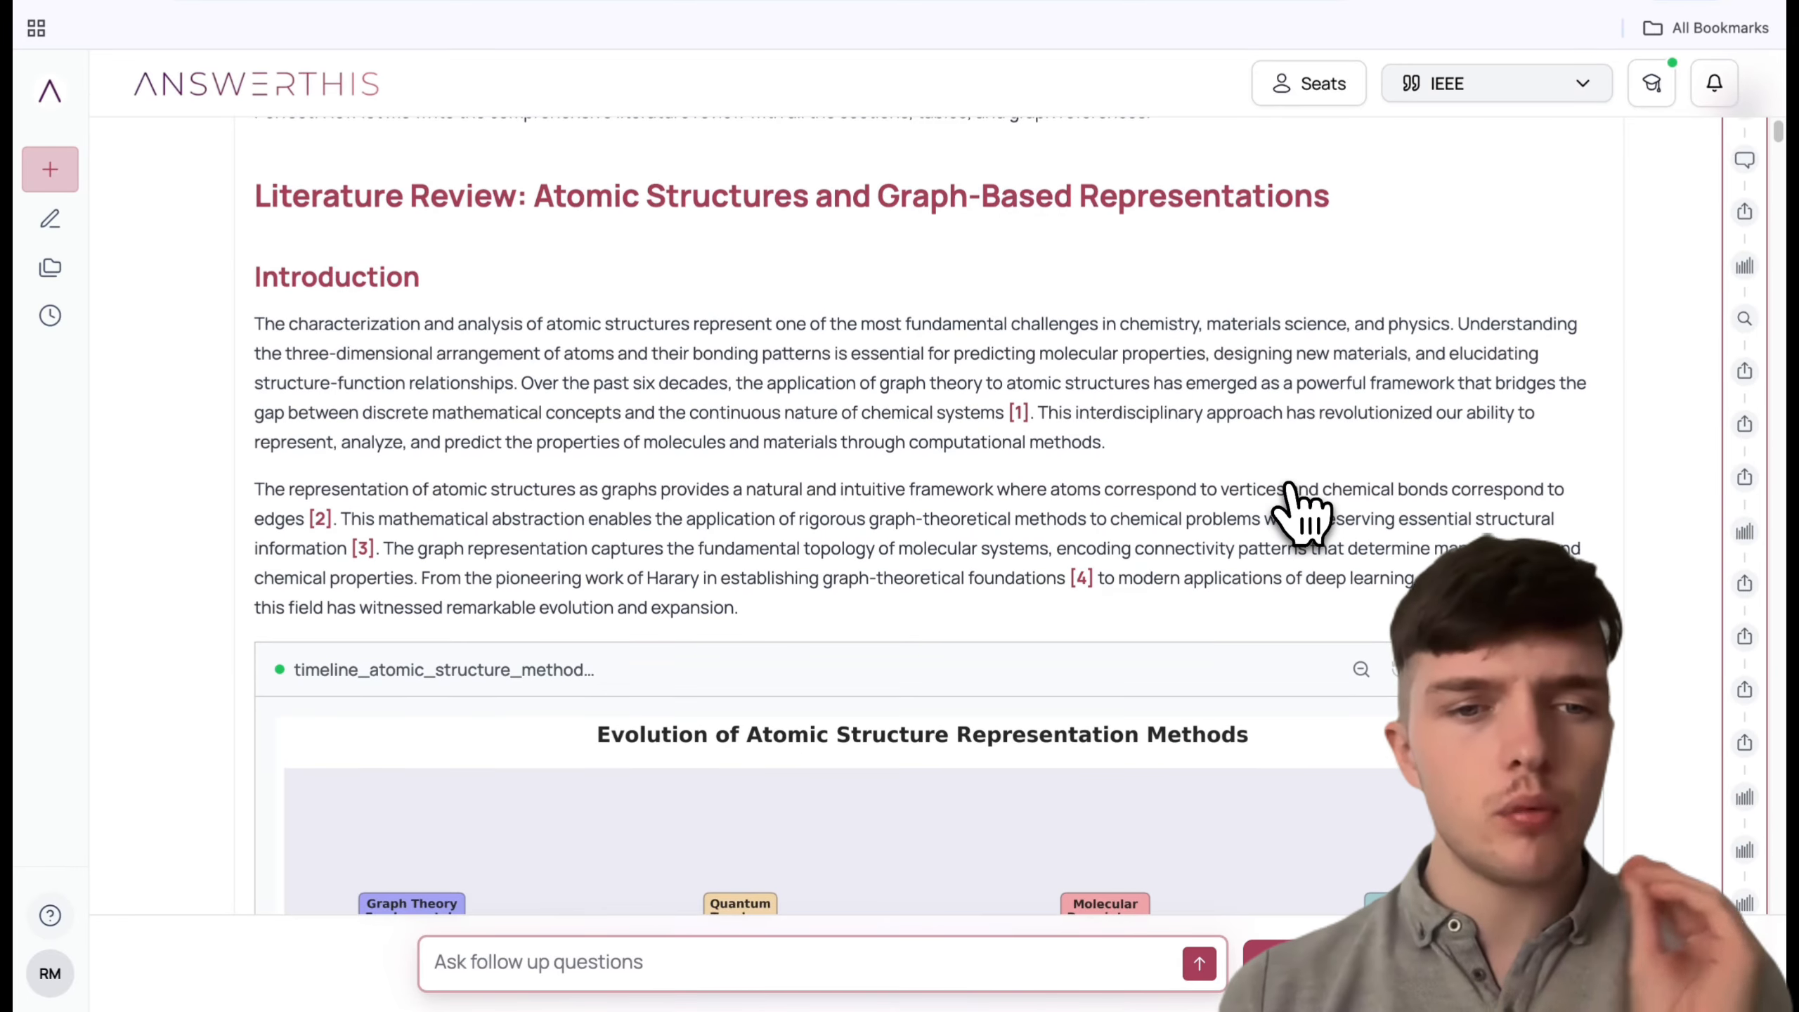
scroll(1293, 511, "down", 15)
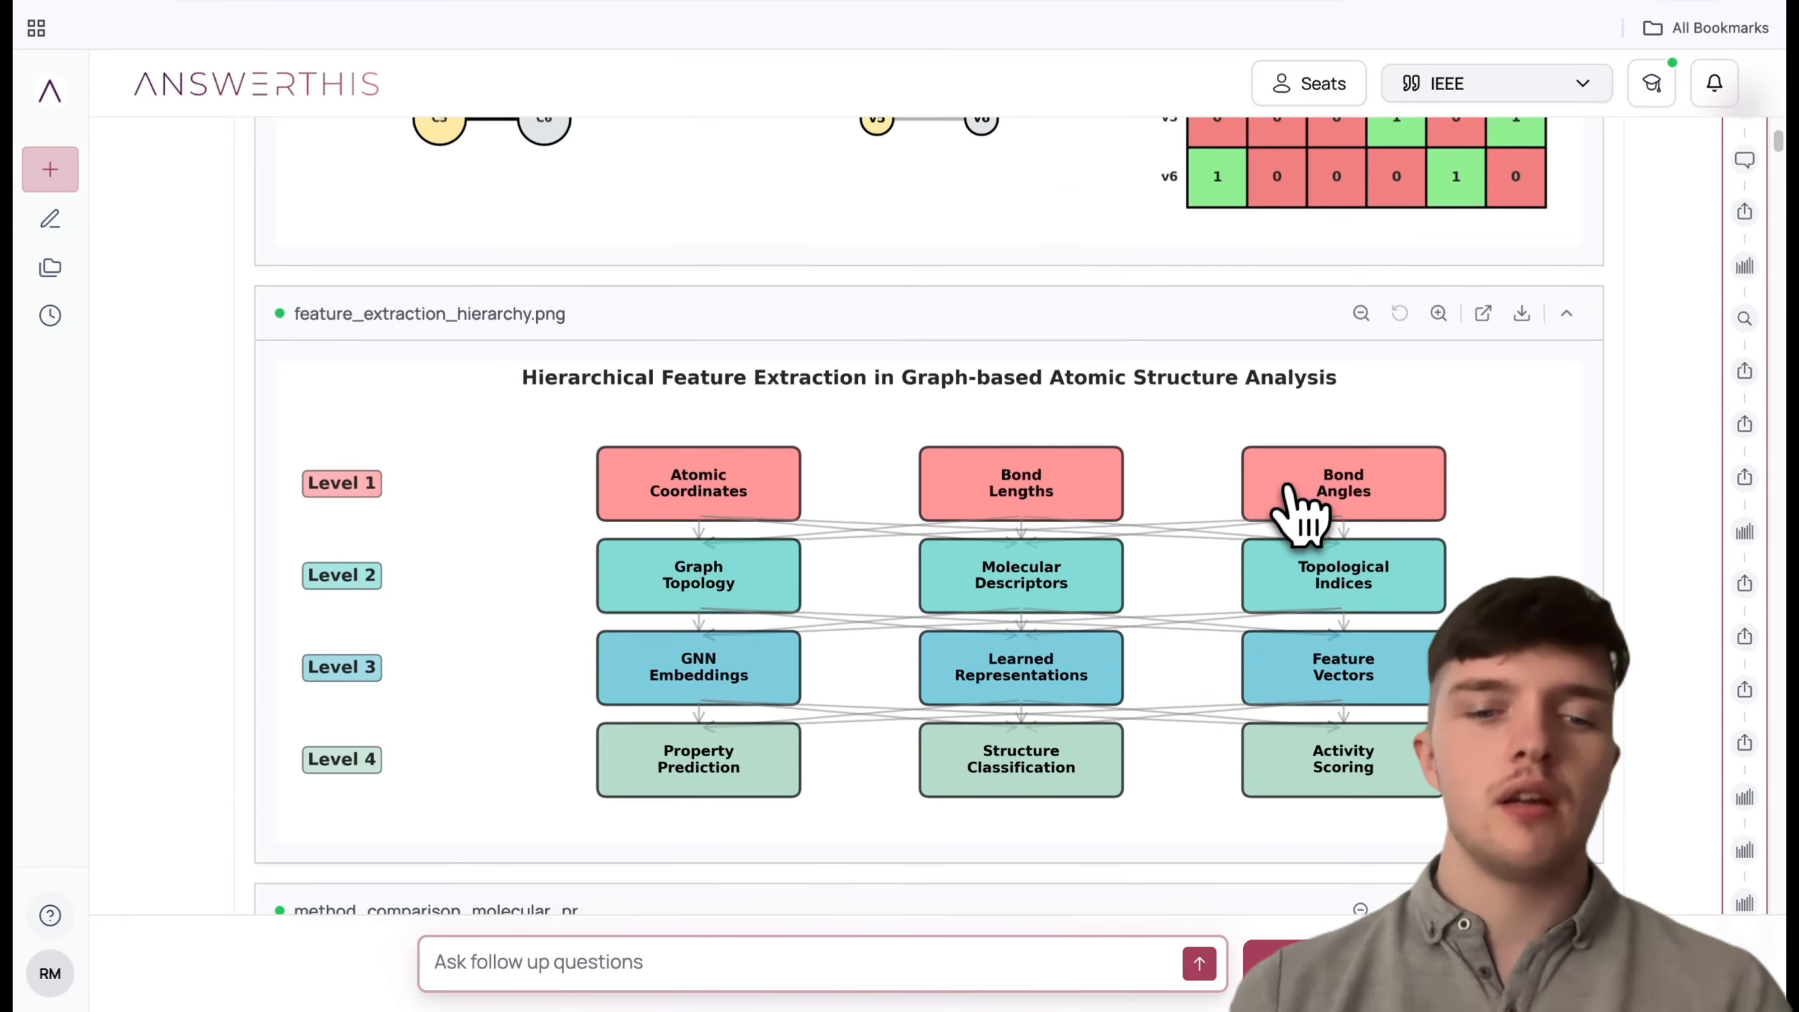
mouse_move(1084, 1004)
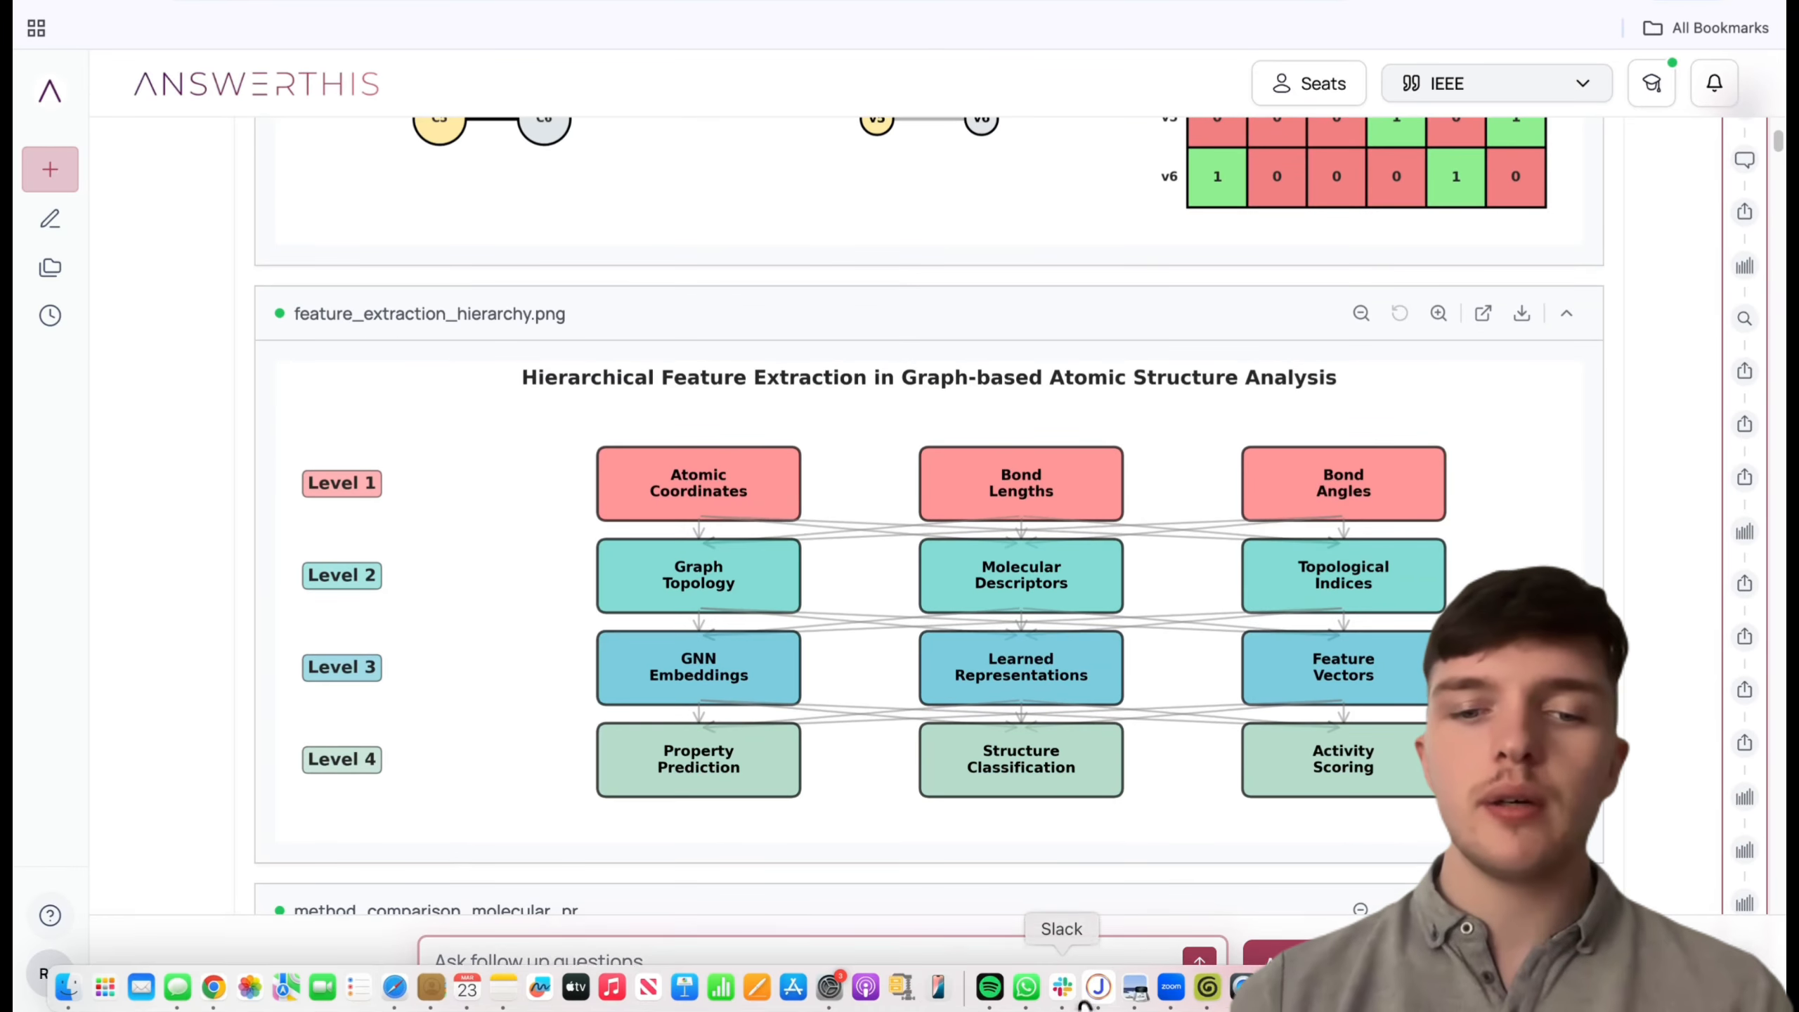
left_click(944, 961)
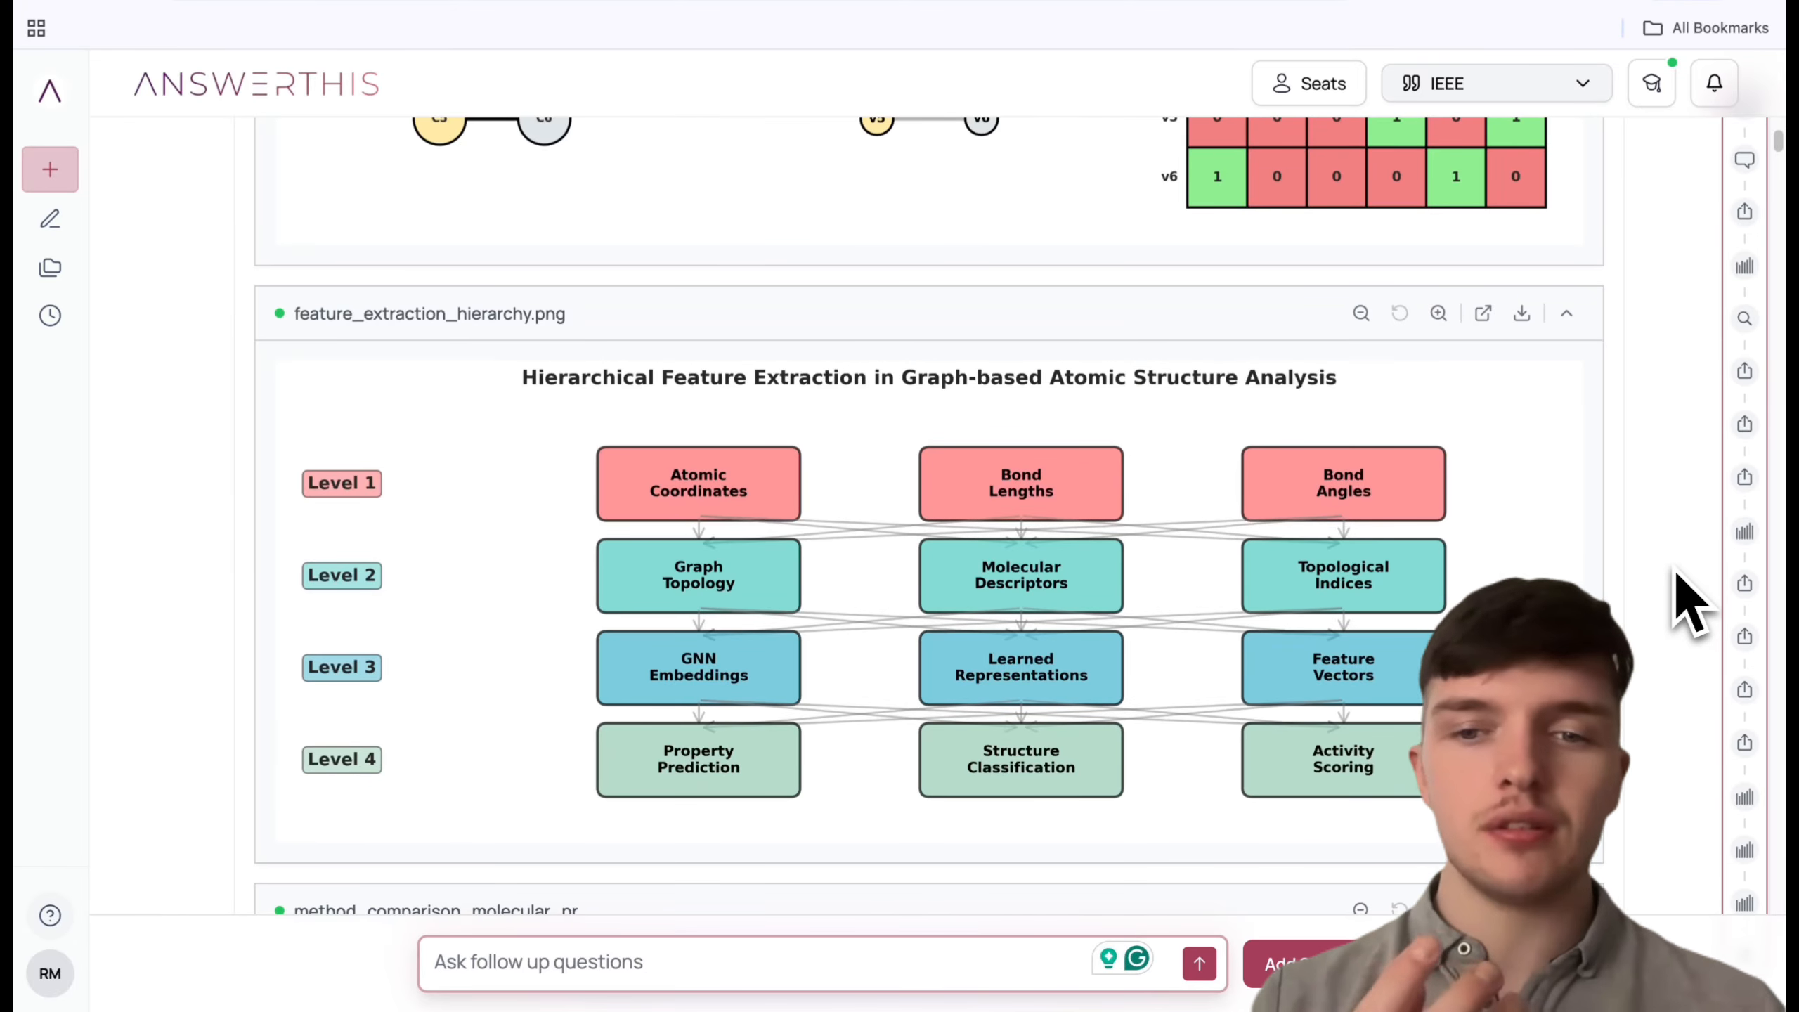
scroll(1690, 603, "down", 10)
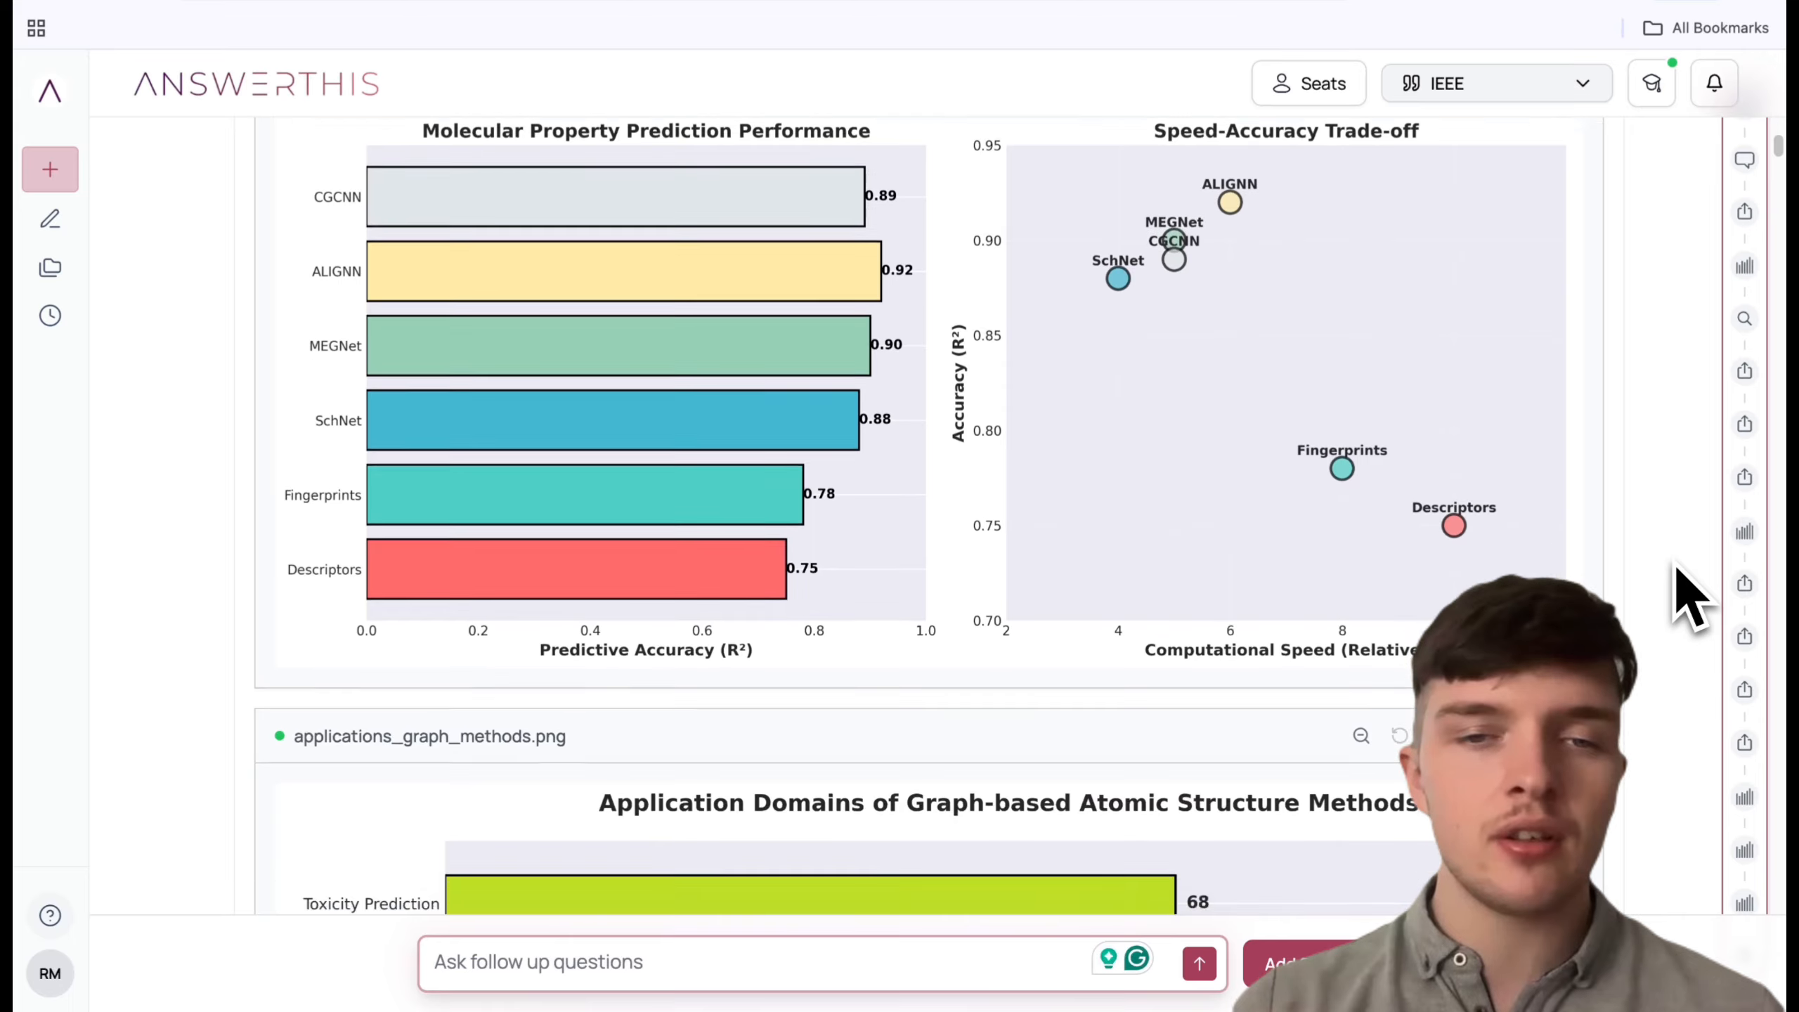
Step: Examine the review's written sections and the topological indices table, continuing down to the source table
scroll(1689, 603, "down", 15)
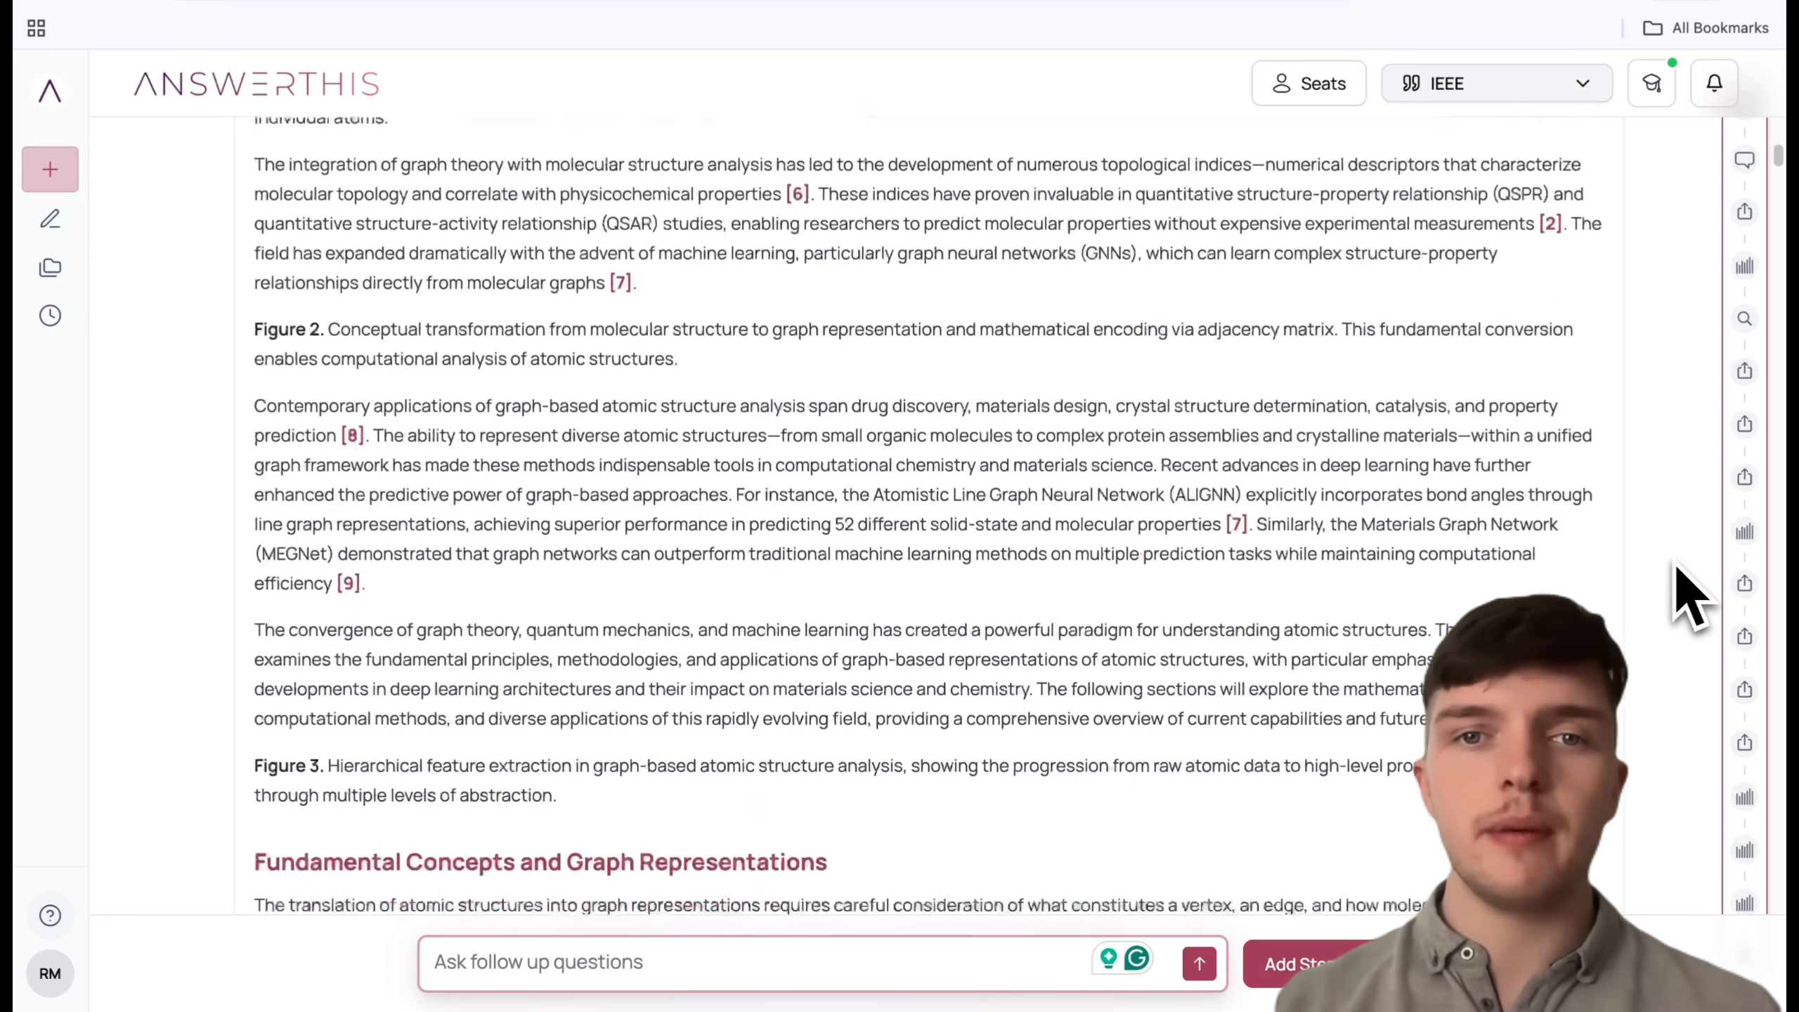
scroll(1689, 602, "down", 3)
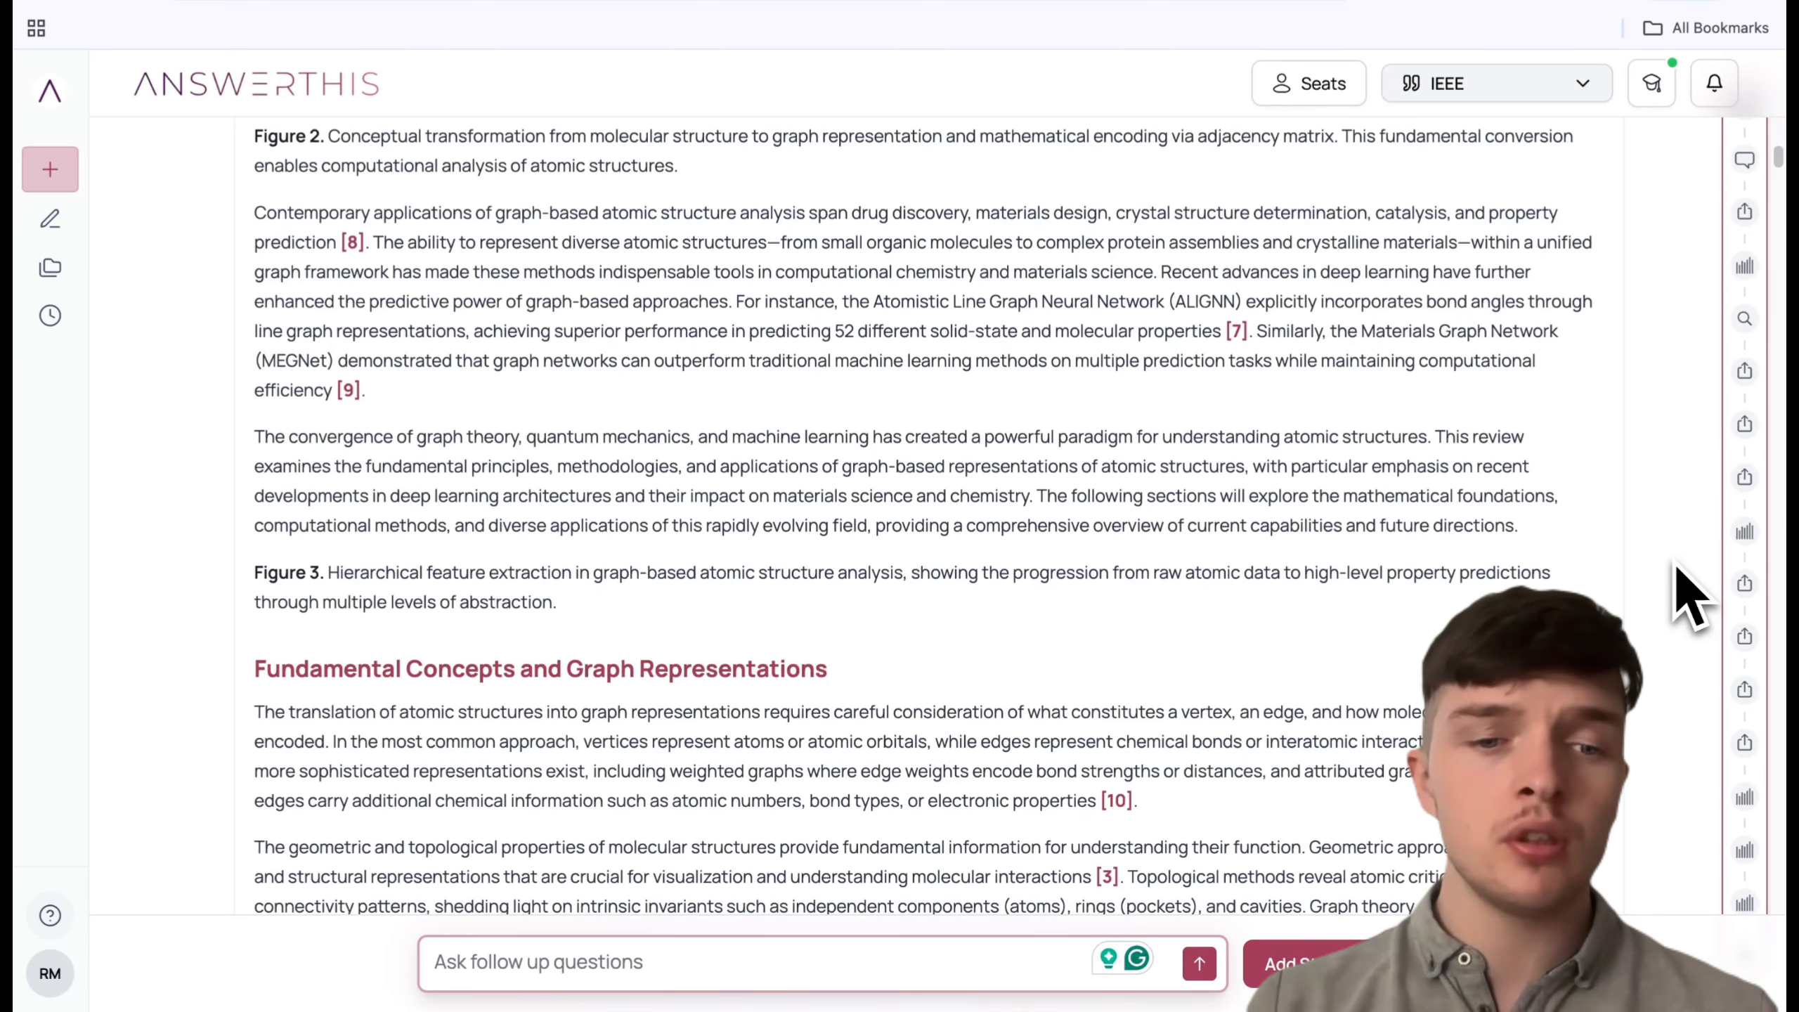
scroll(1690, 603, "down", 20)
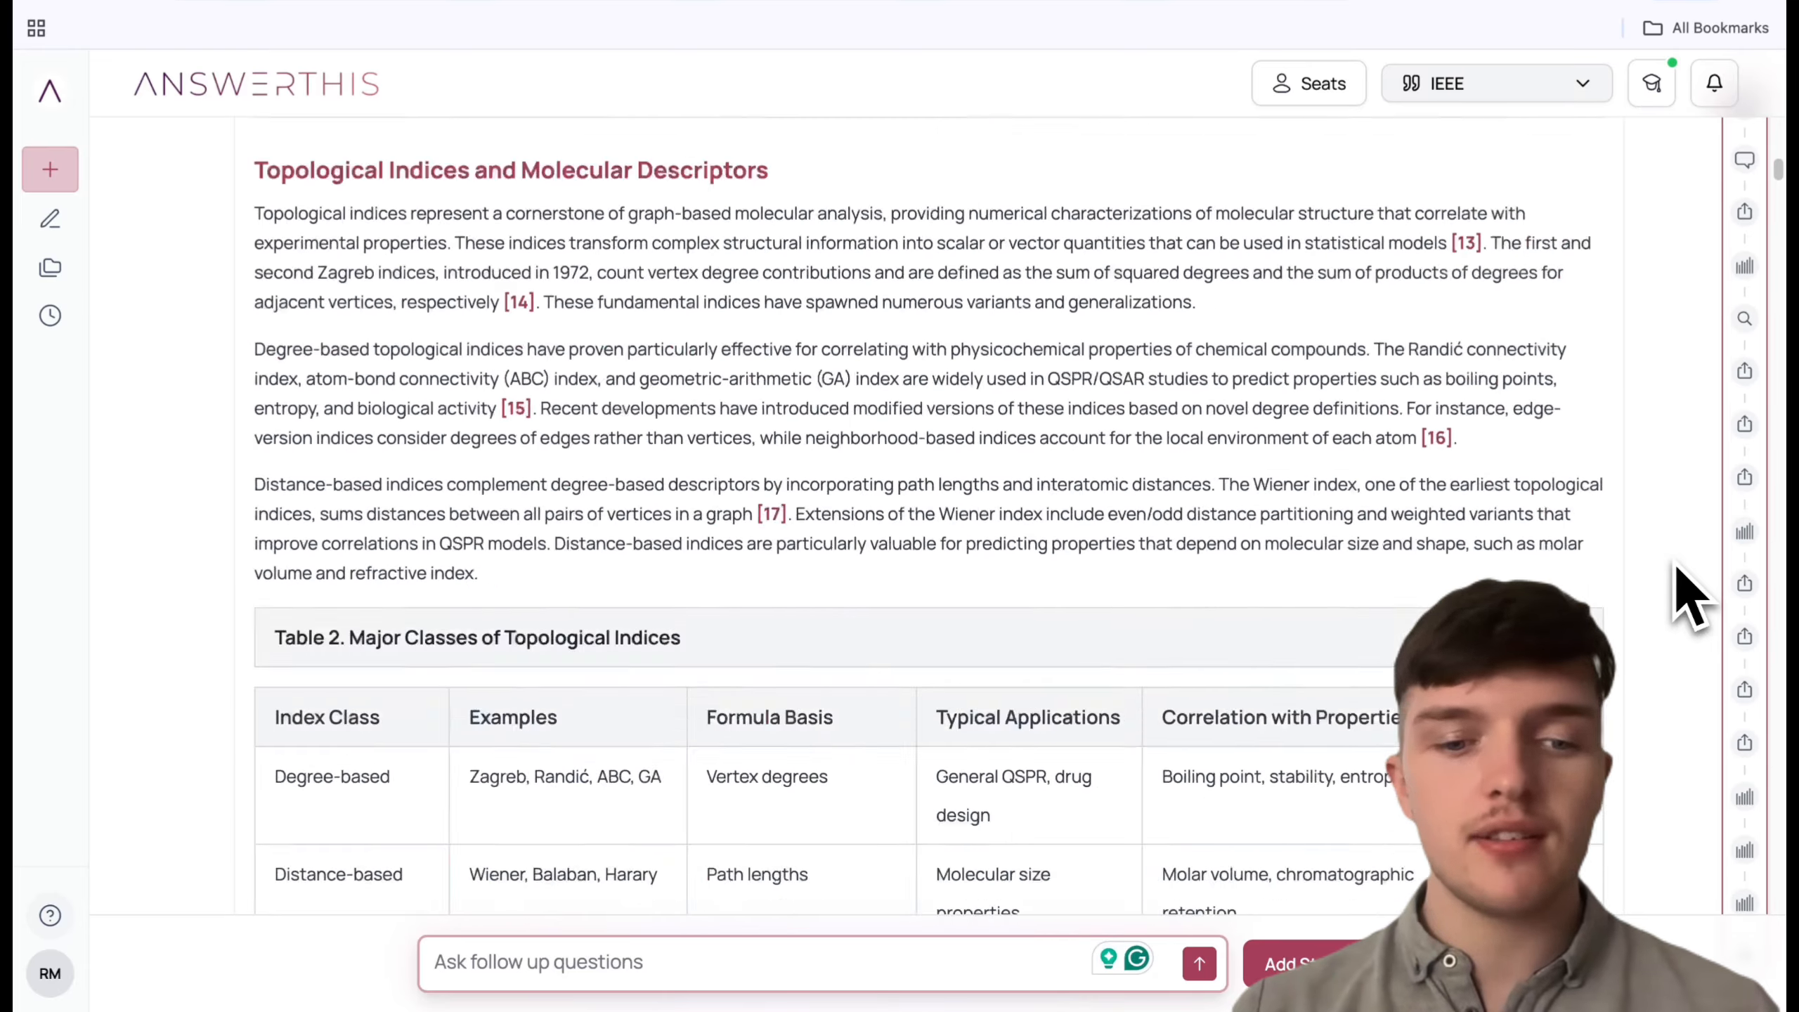
scroll(1690, 602, "down", 6)
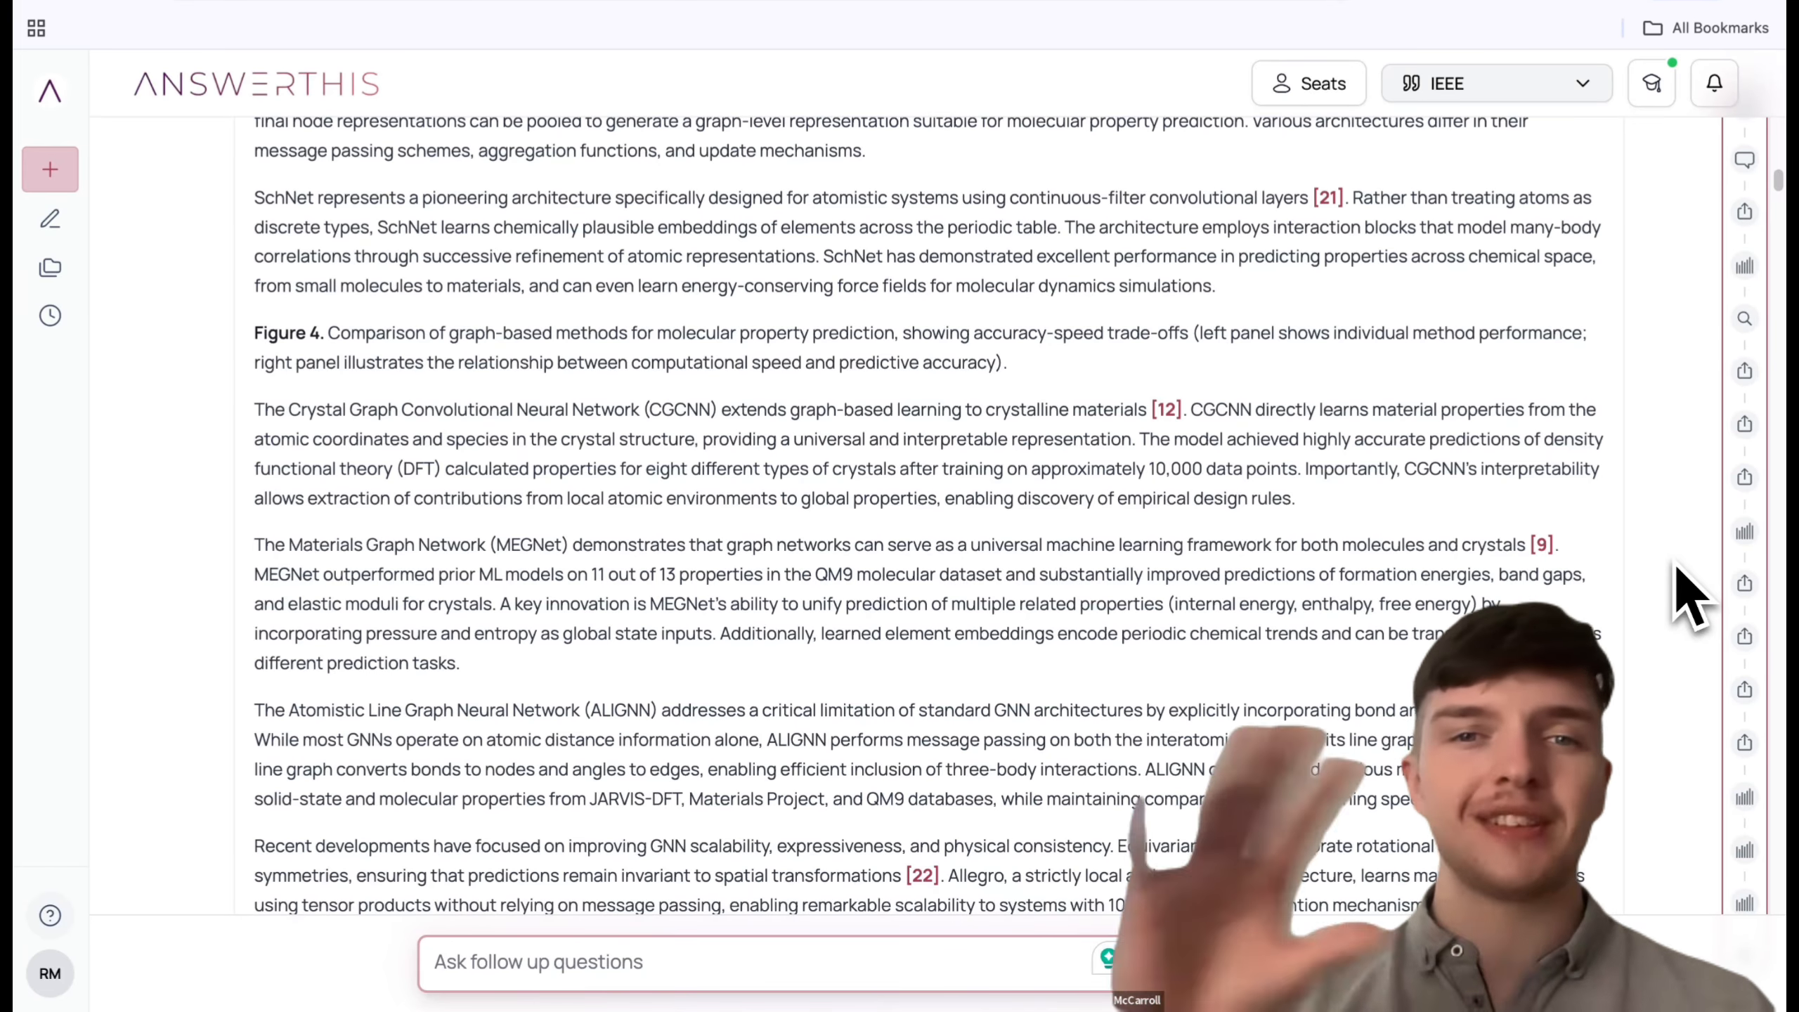
scroll(1689, 602, "down", 5)
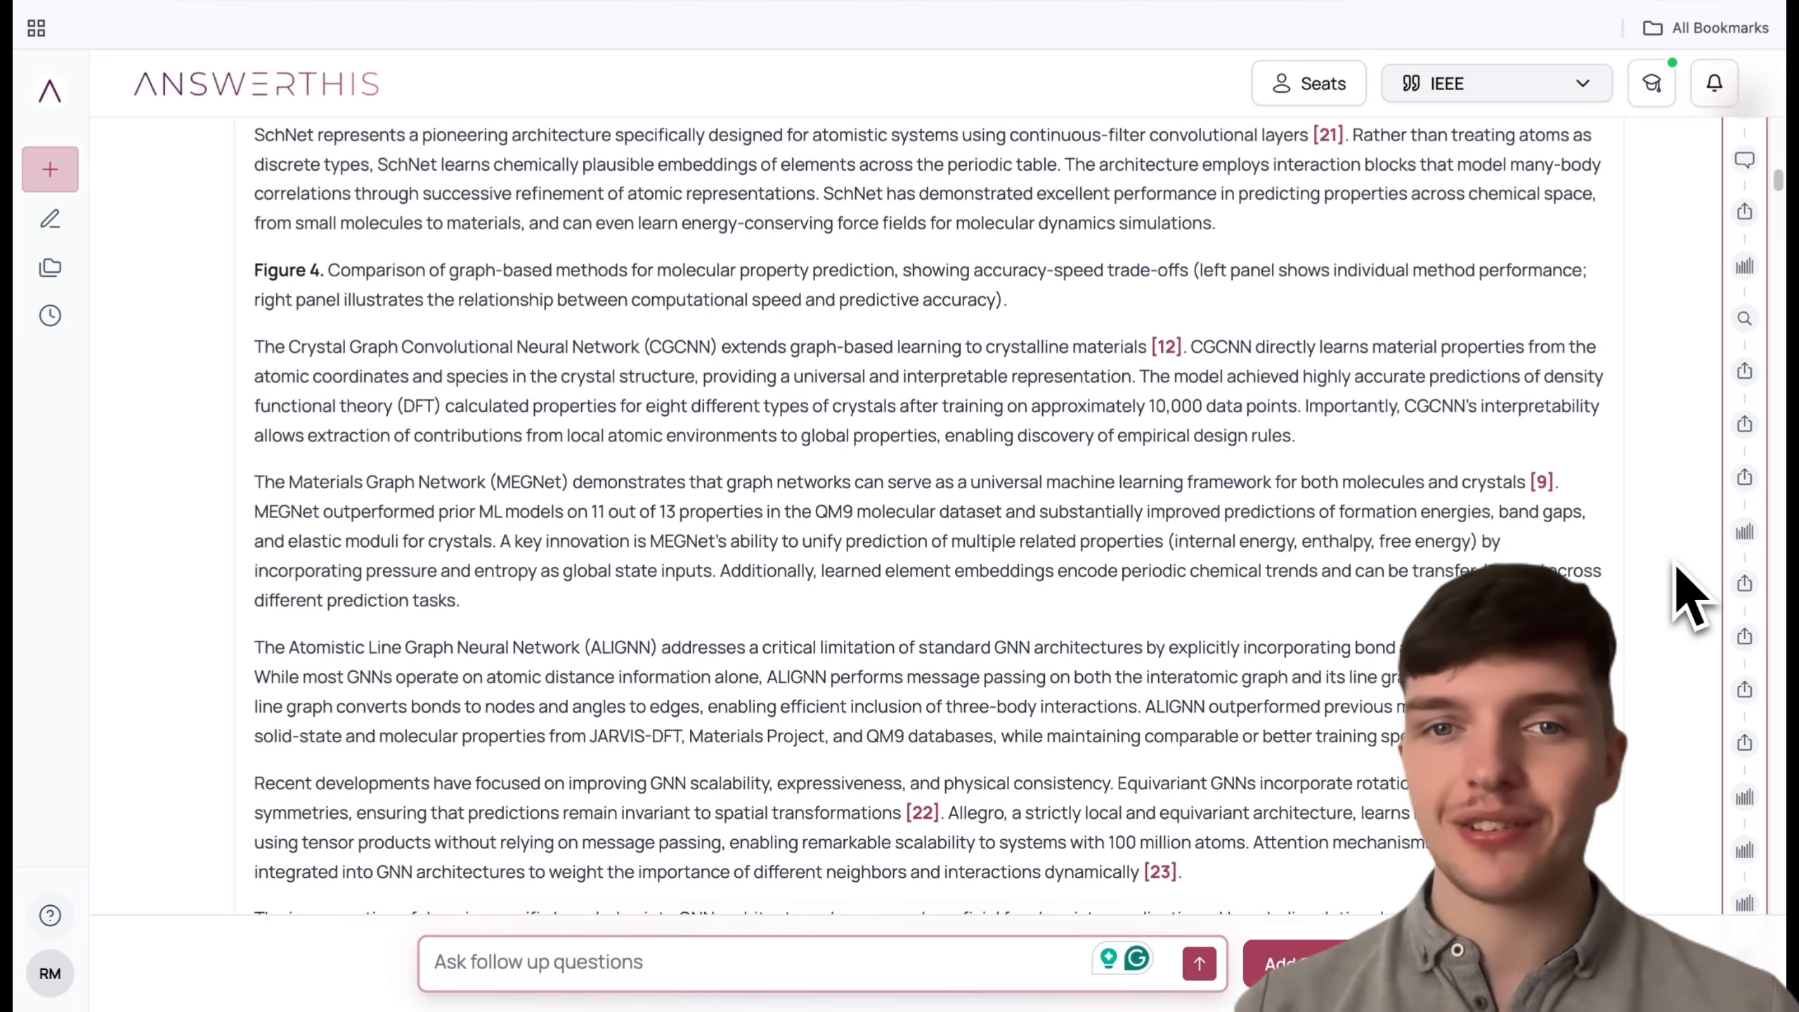
scroll(1690, 602, "down", 18)
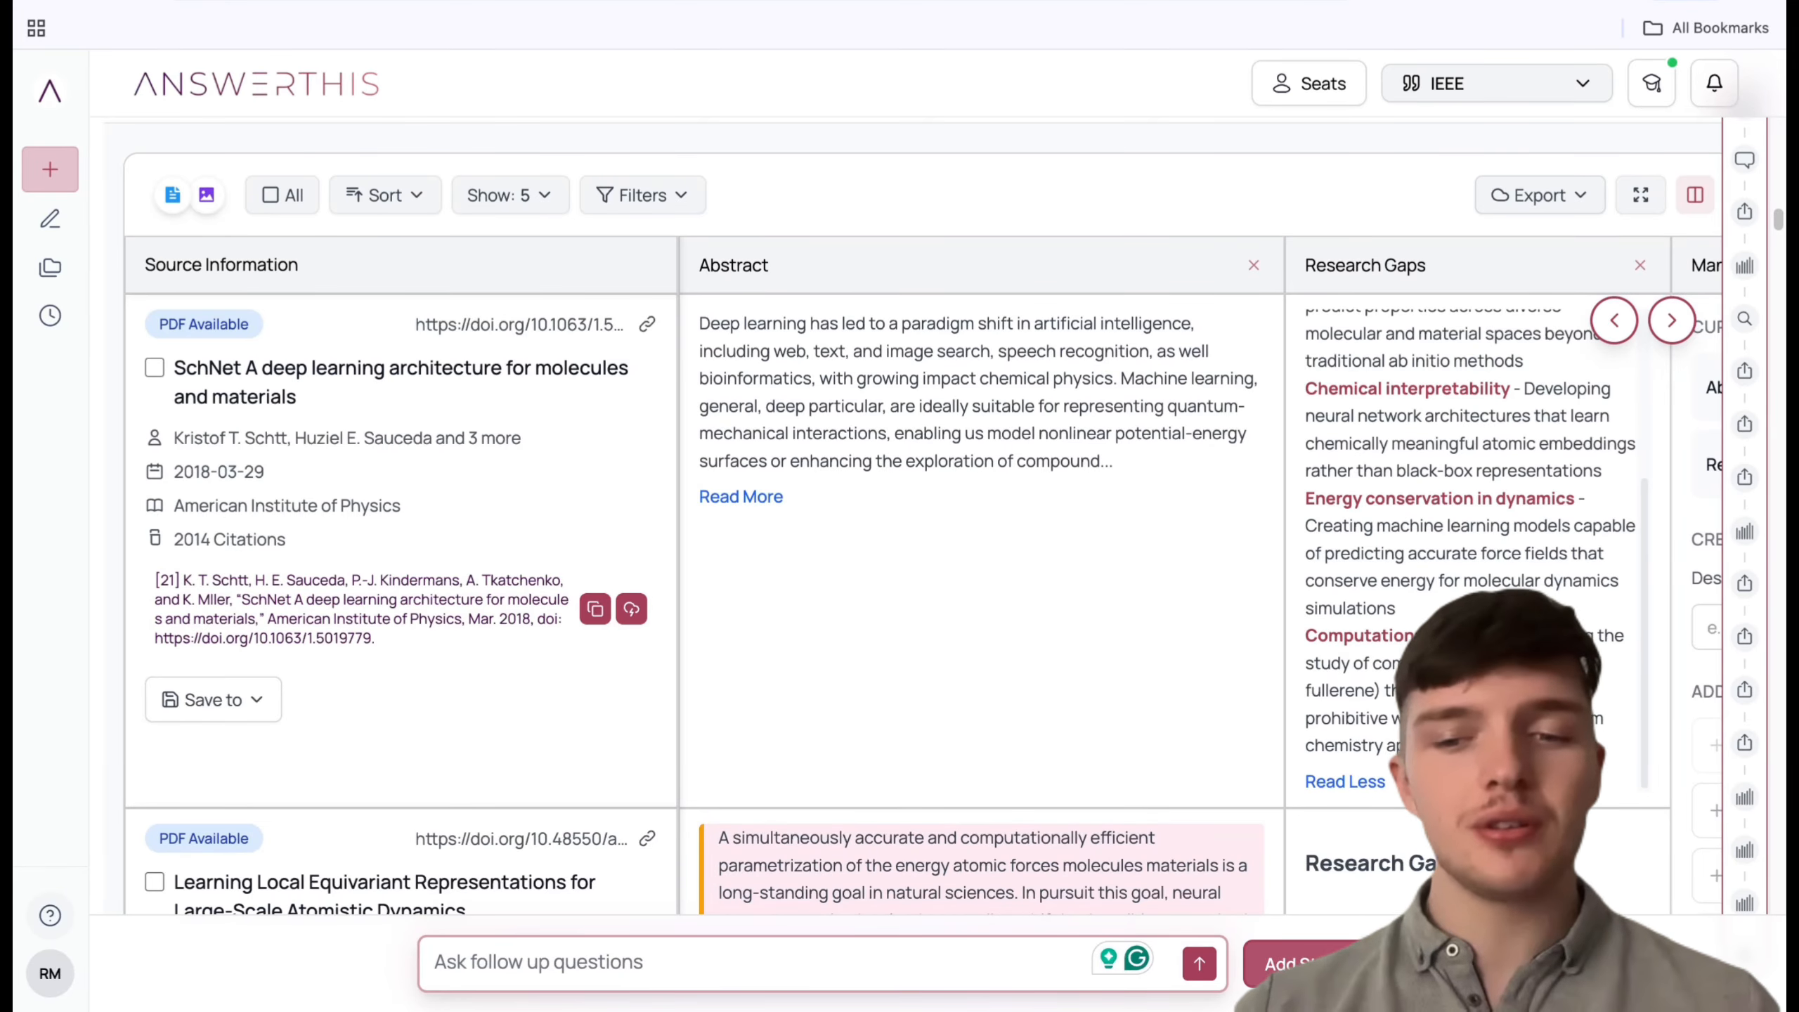
Step: View the filters for searching new papers, from minimum citations and databases to publication date, and close the search without running it
left_click(1349, 964)
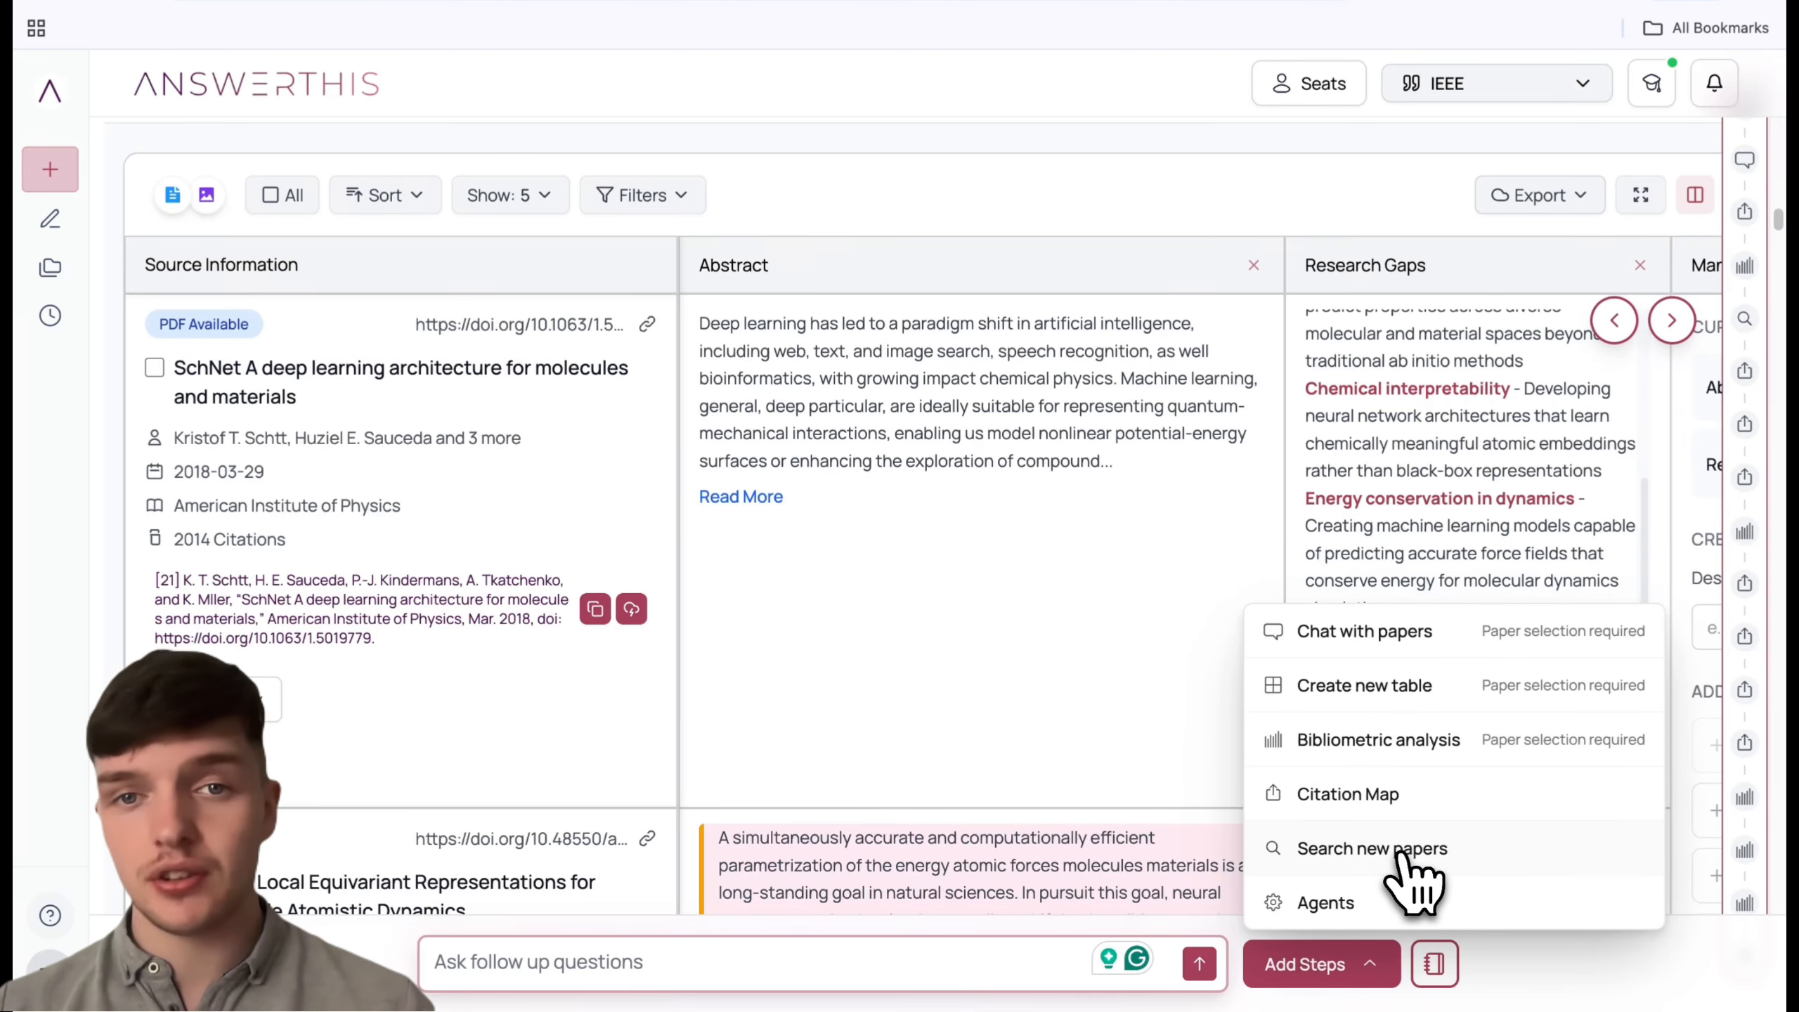
left_click(1392, 849)
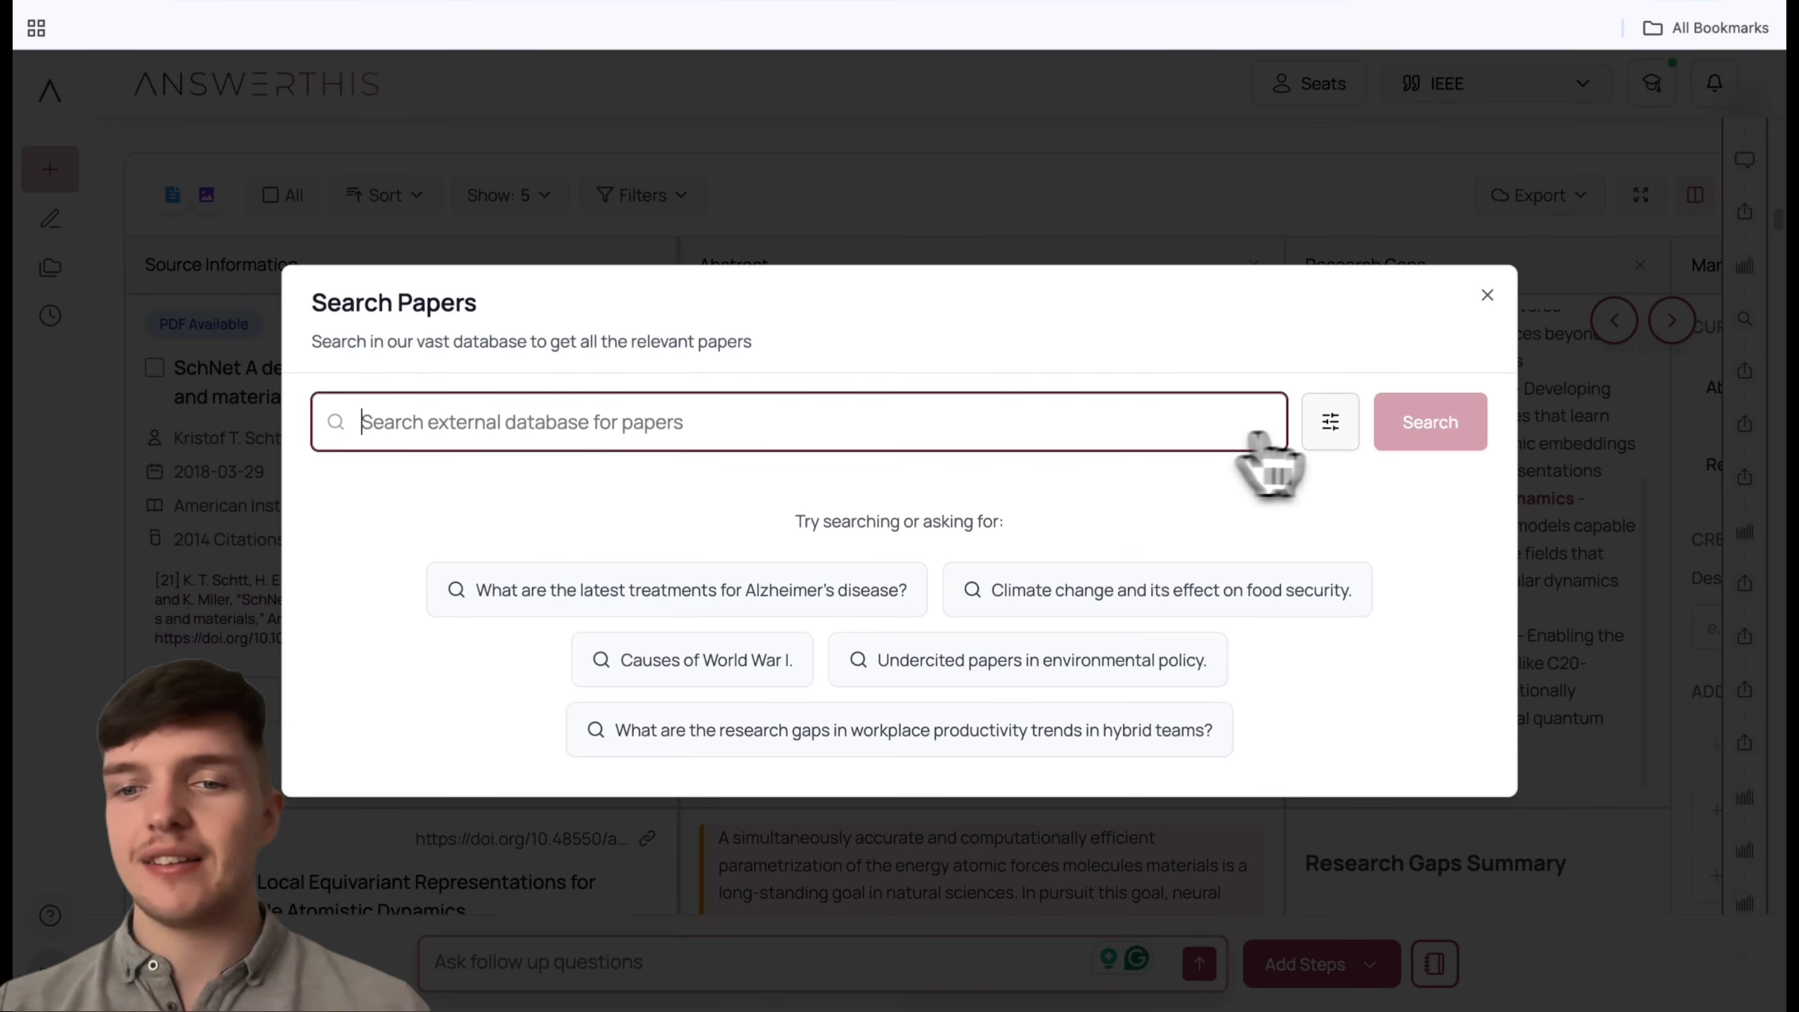
left_click(1331, 422)
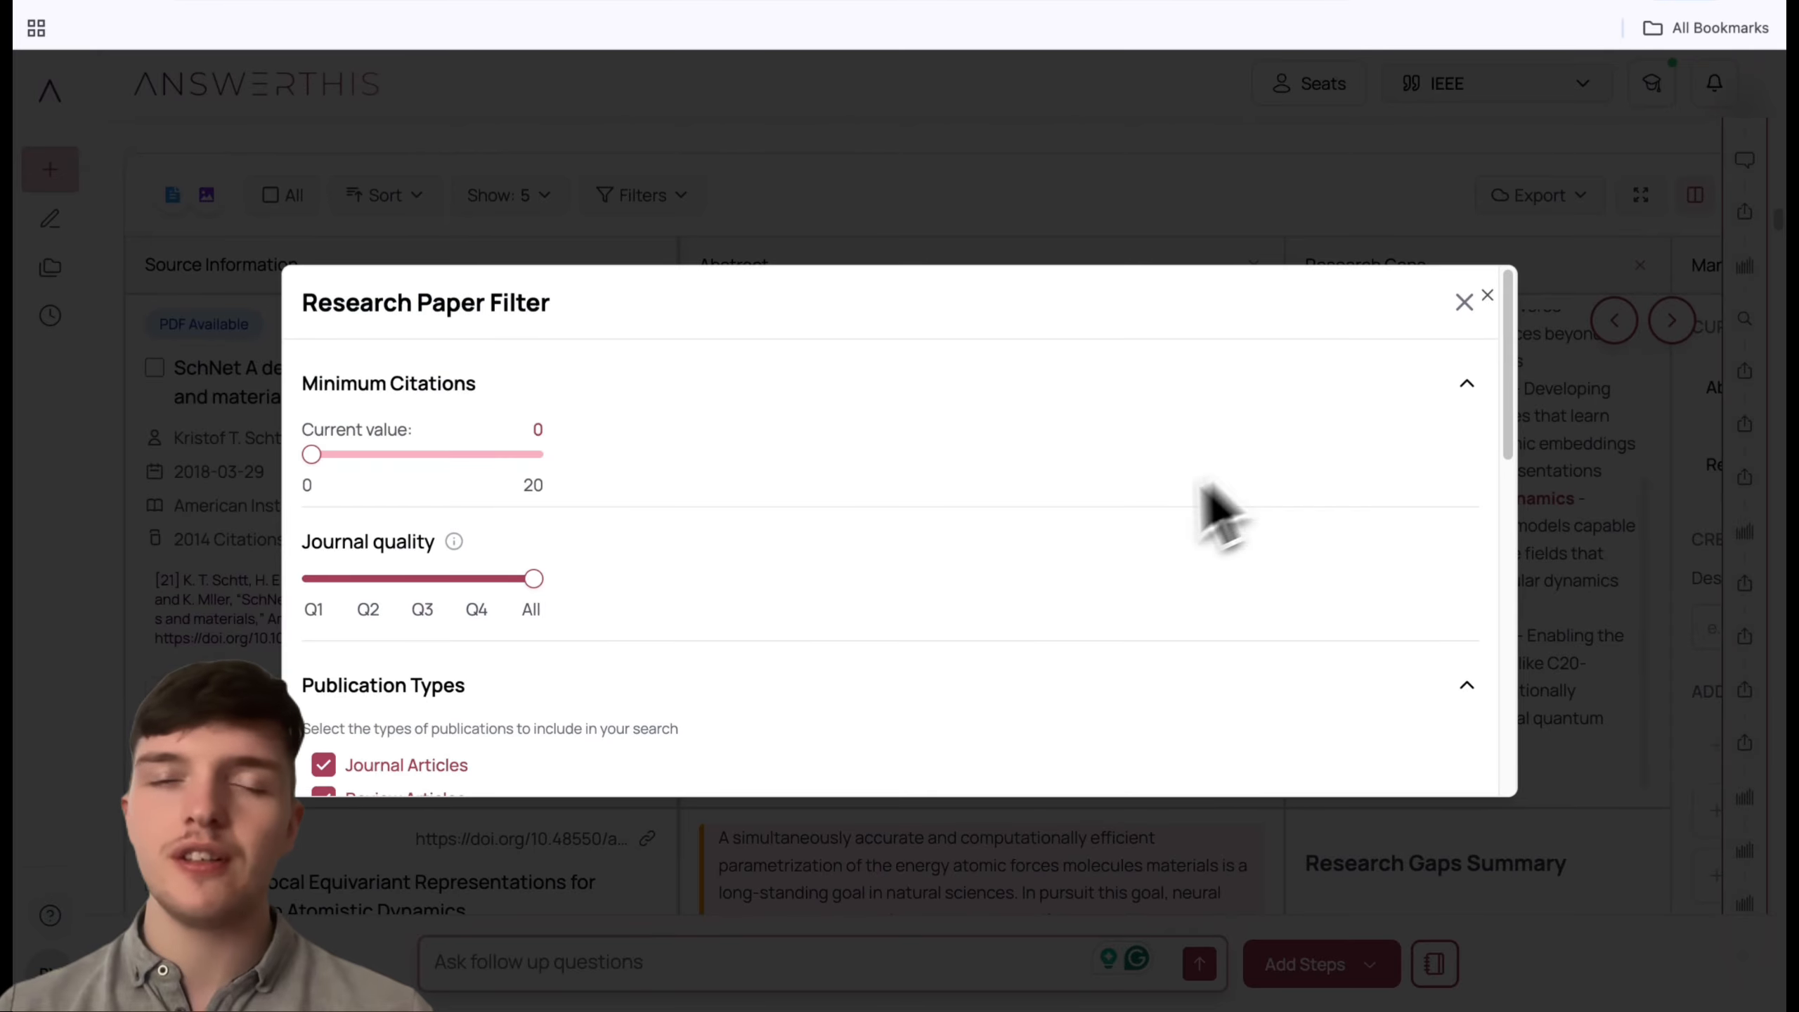
scroll(1109, 582, "down", 10)
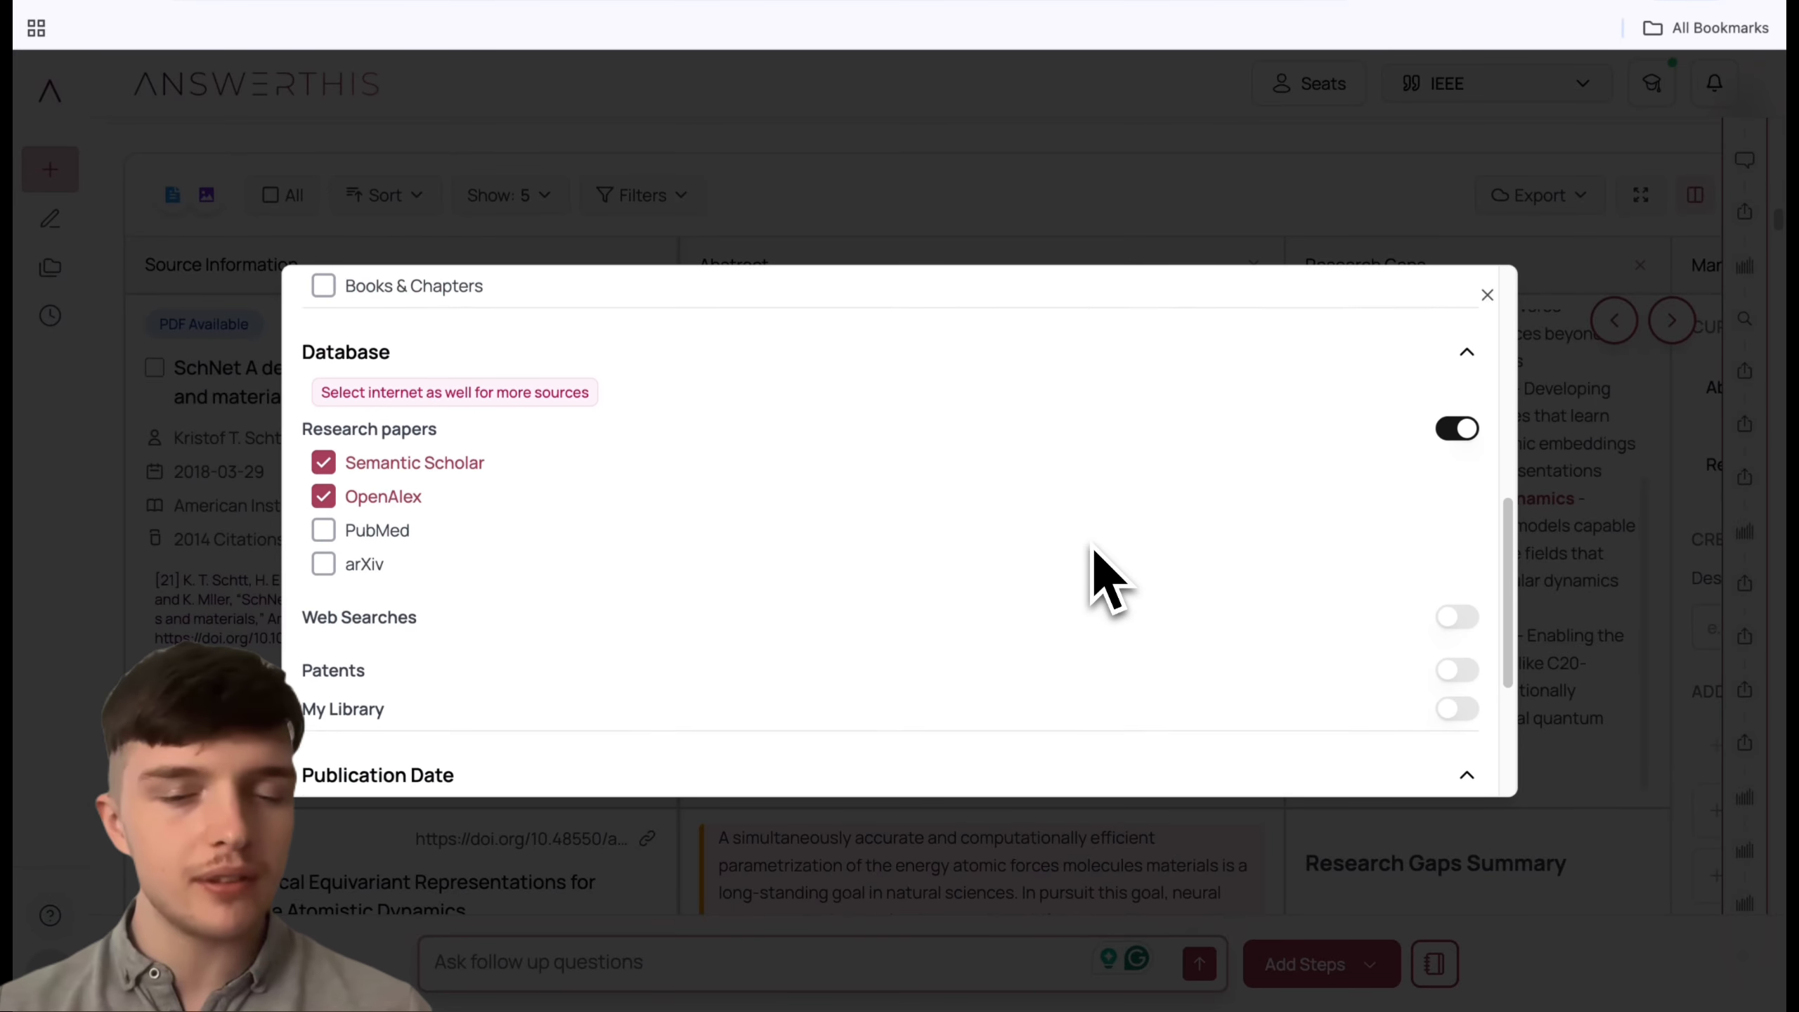
scroll(1101, 580, "down", 2)
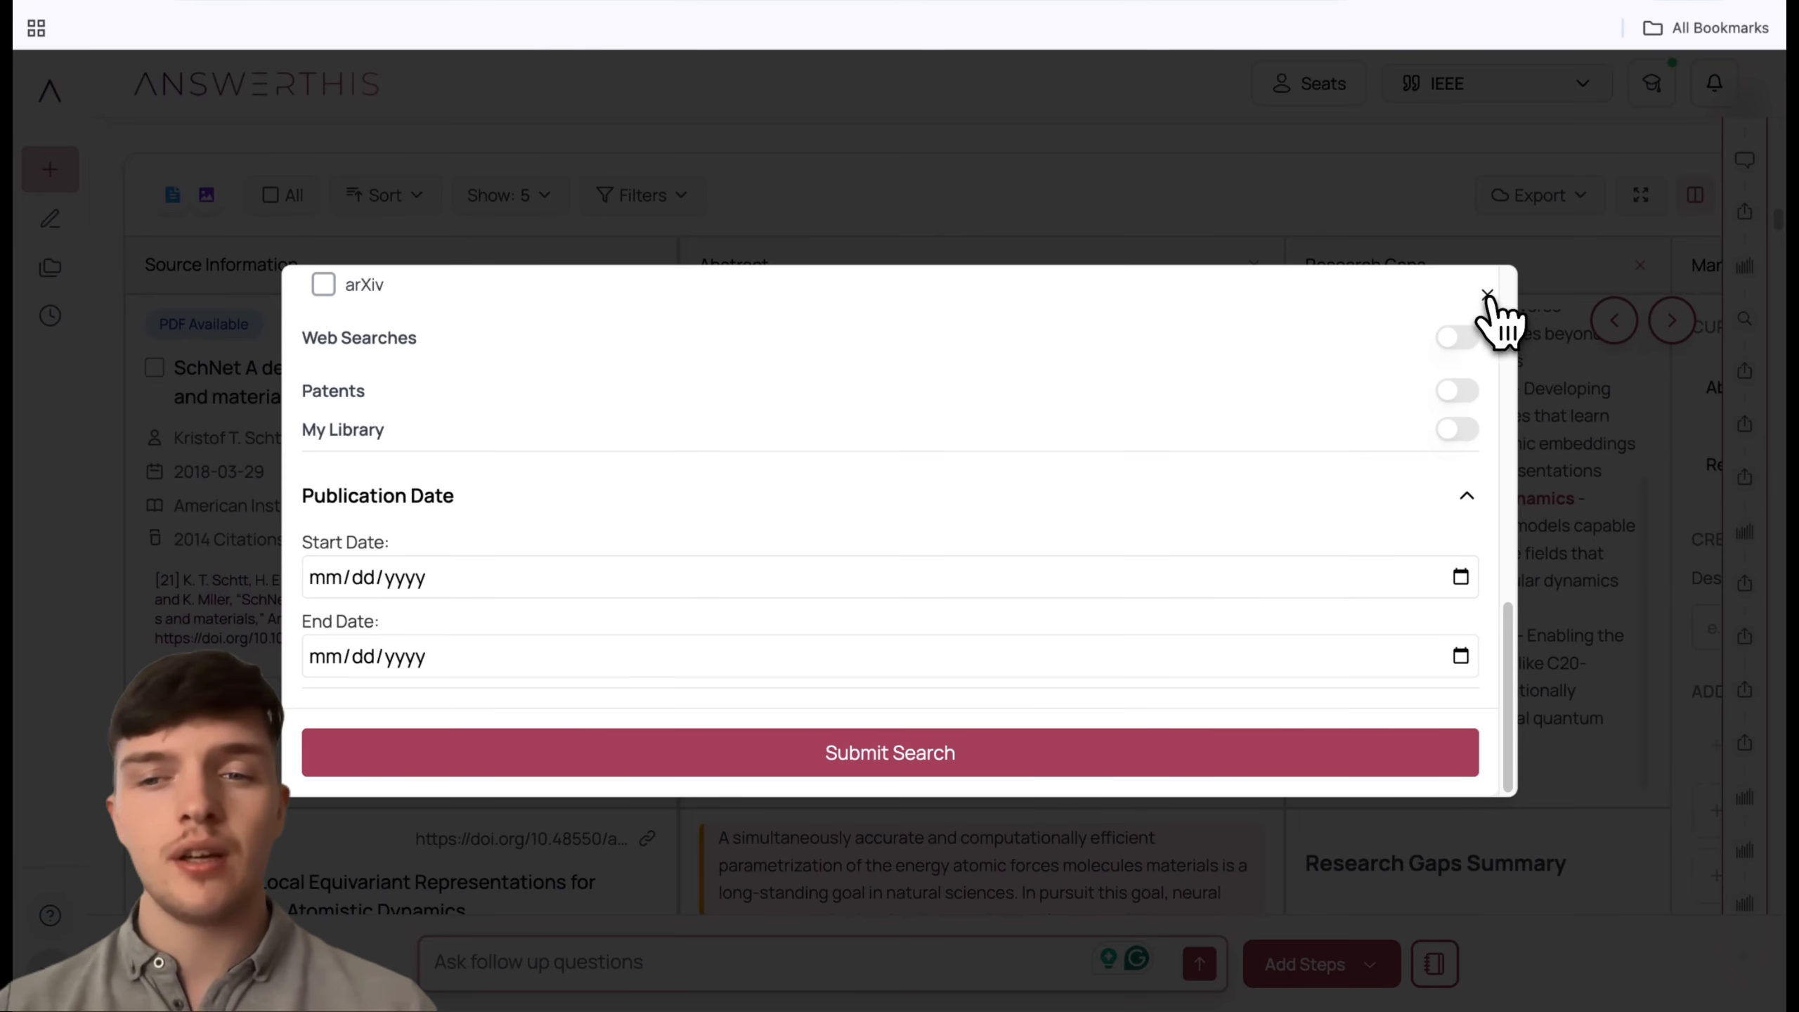
left_click(1488, 294)
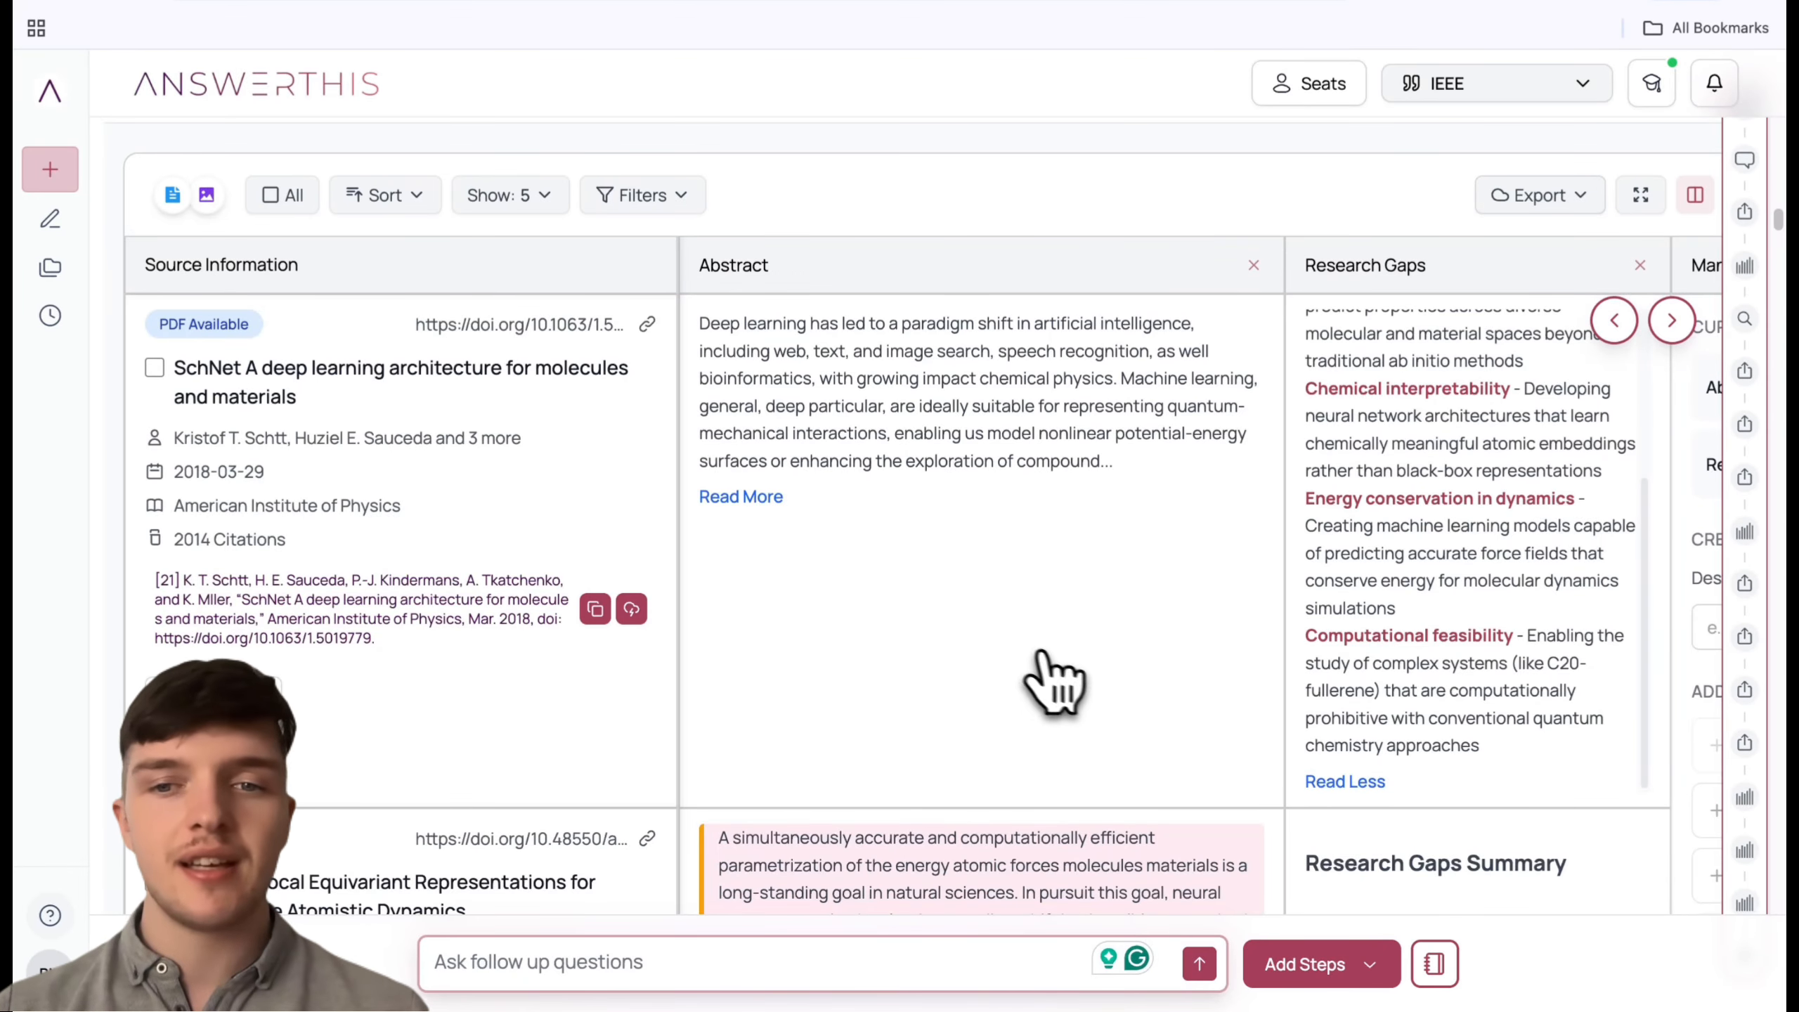
Step: Select the SchNet paper and the "Learning Local Equivariant Representations for Large-Scale Atomistic Dynamics" paper in the source table
scroll(1059, 659, "up", 1)
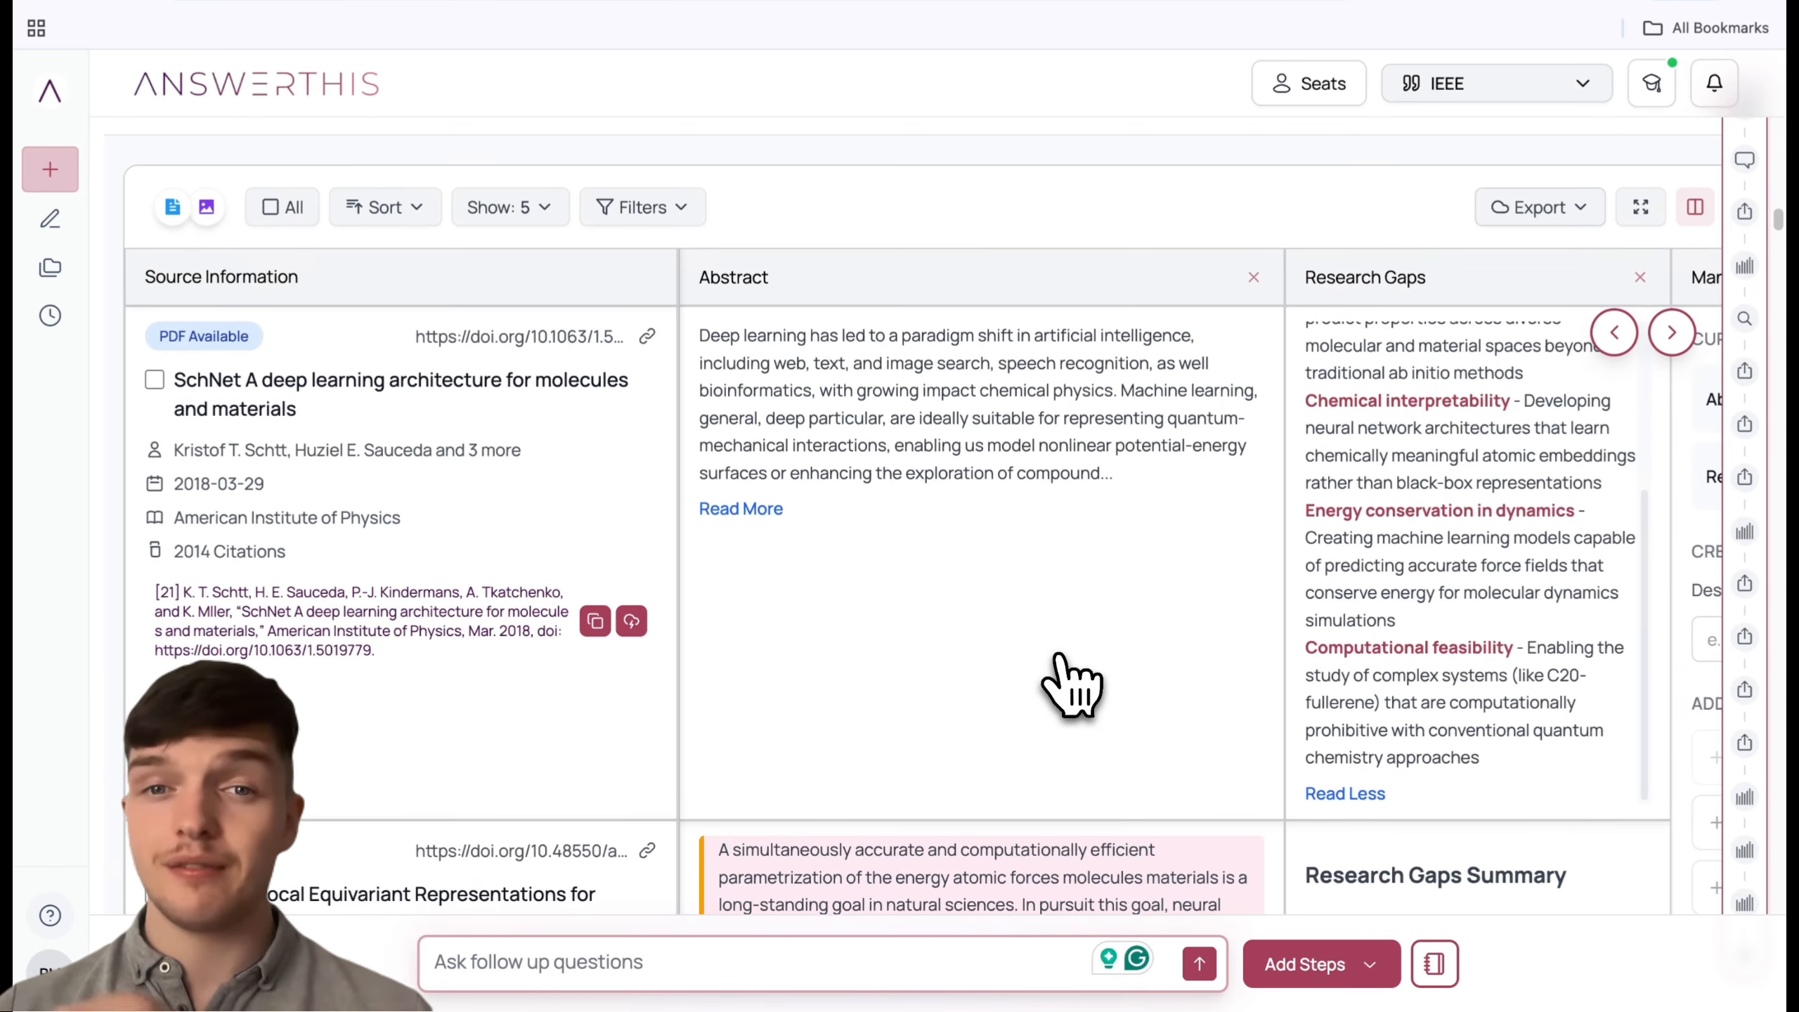
scroll(1070, 684, "down", 3)
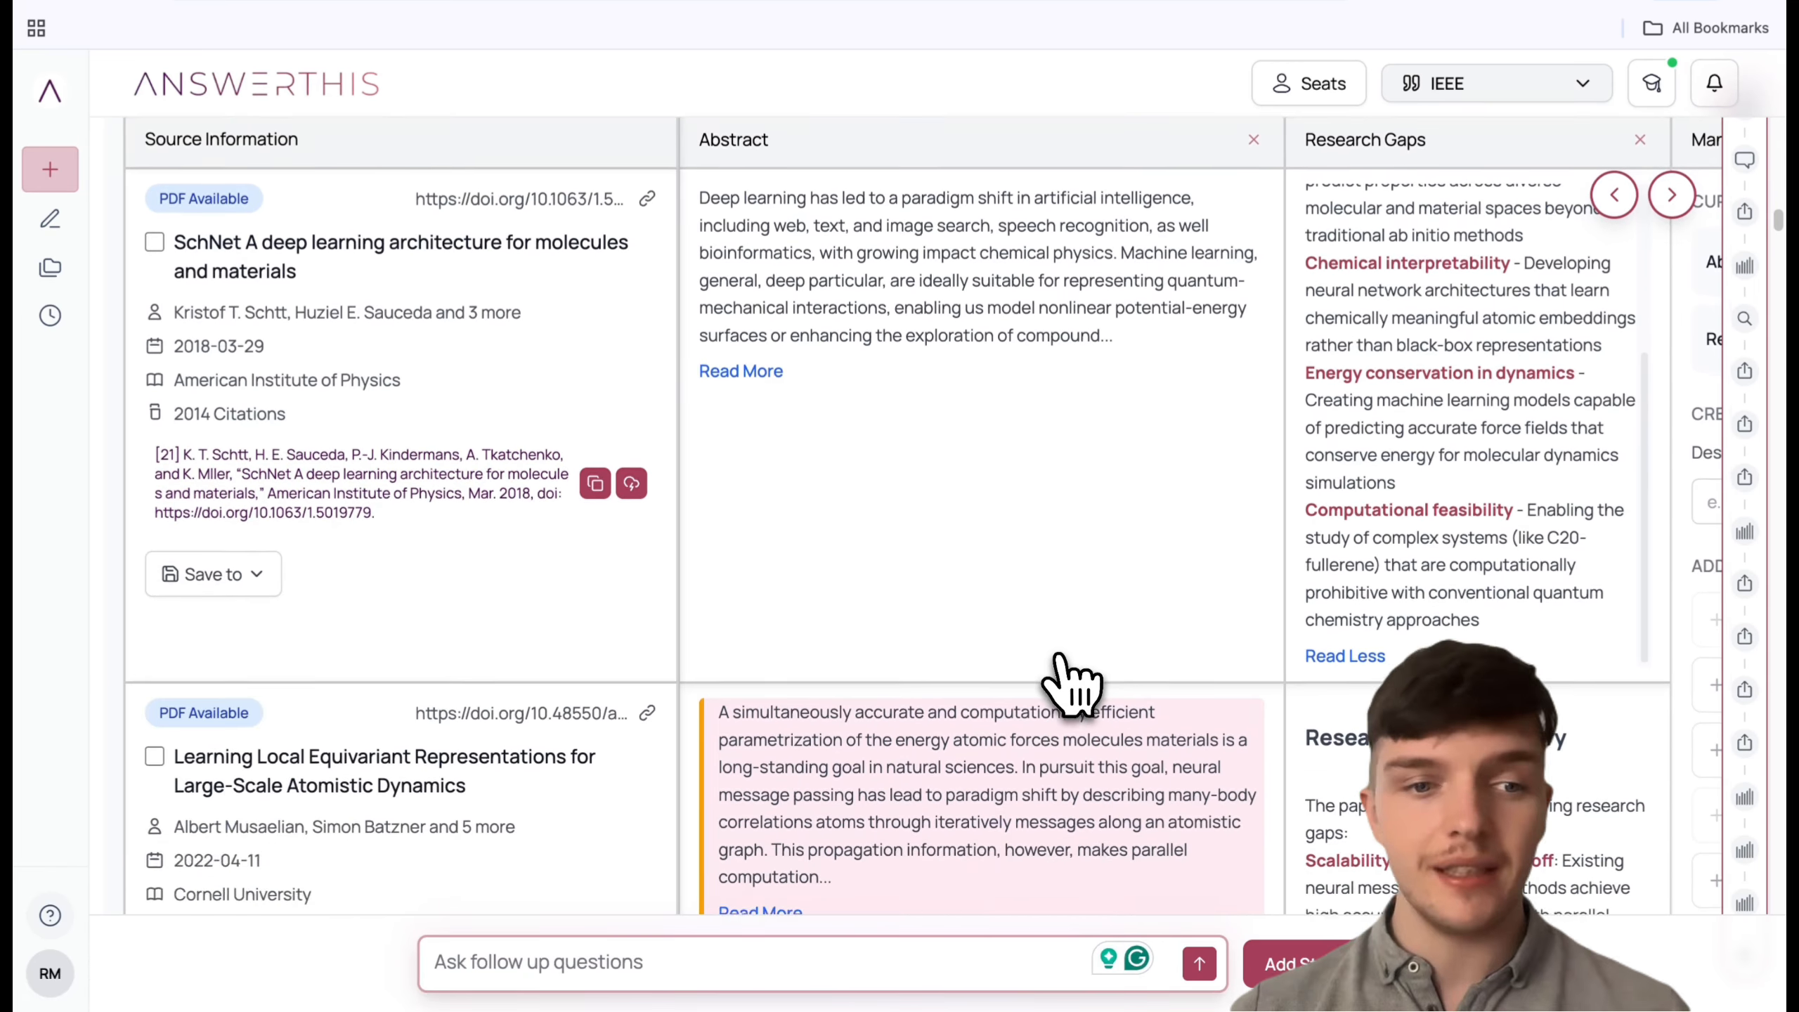
scroll(1070, 684, "up", 2)
scroll(1072, 684, "down", 2)
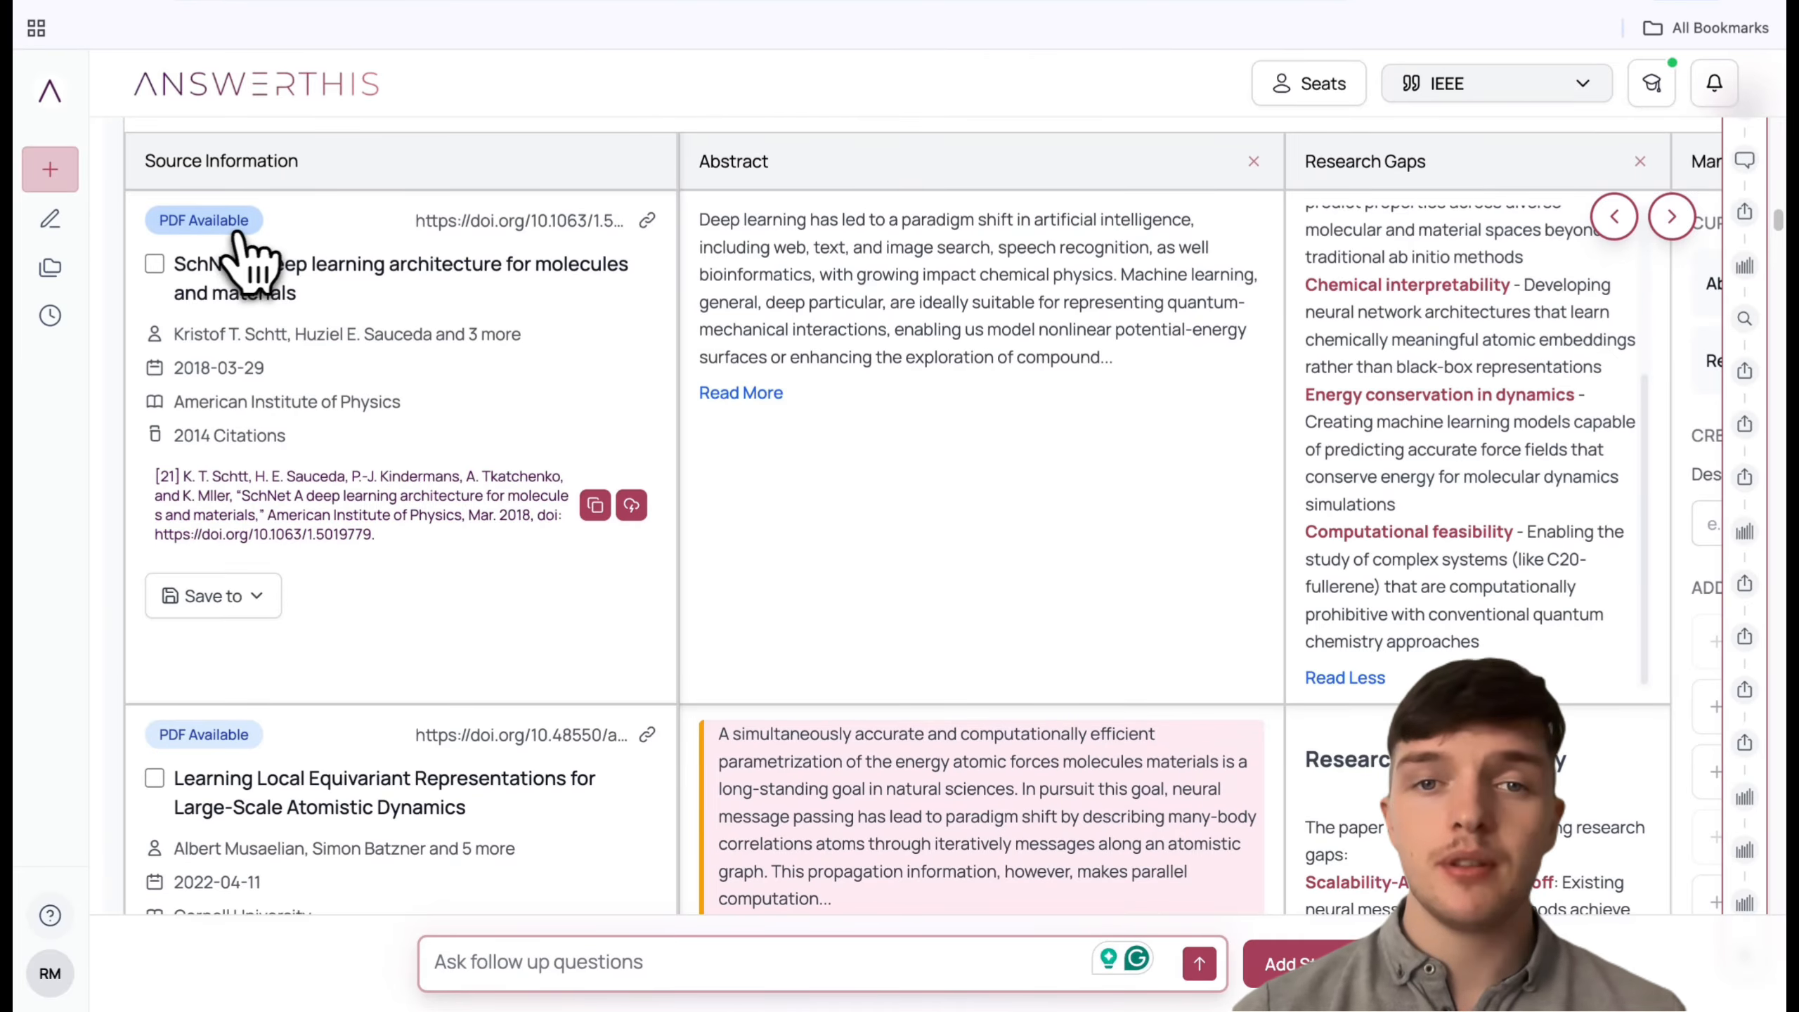
scroll(250, 375, "down", 1)
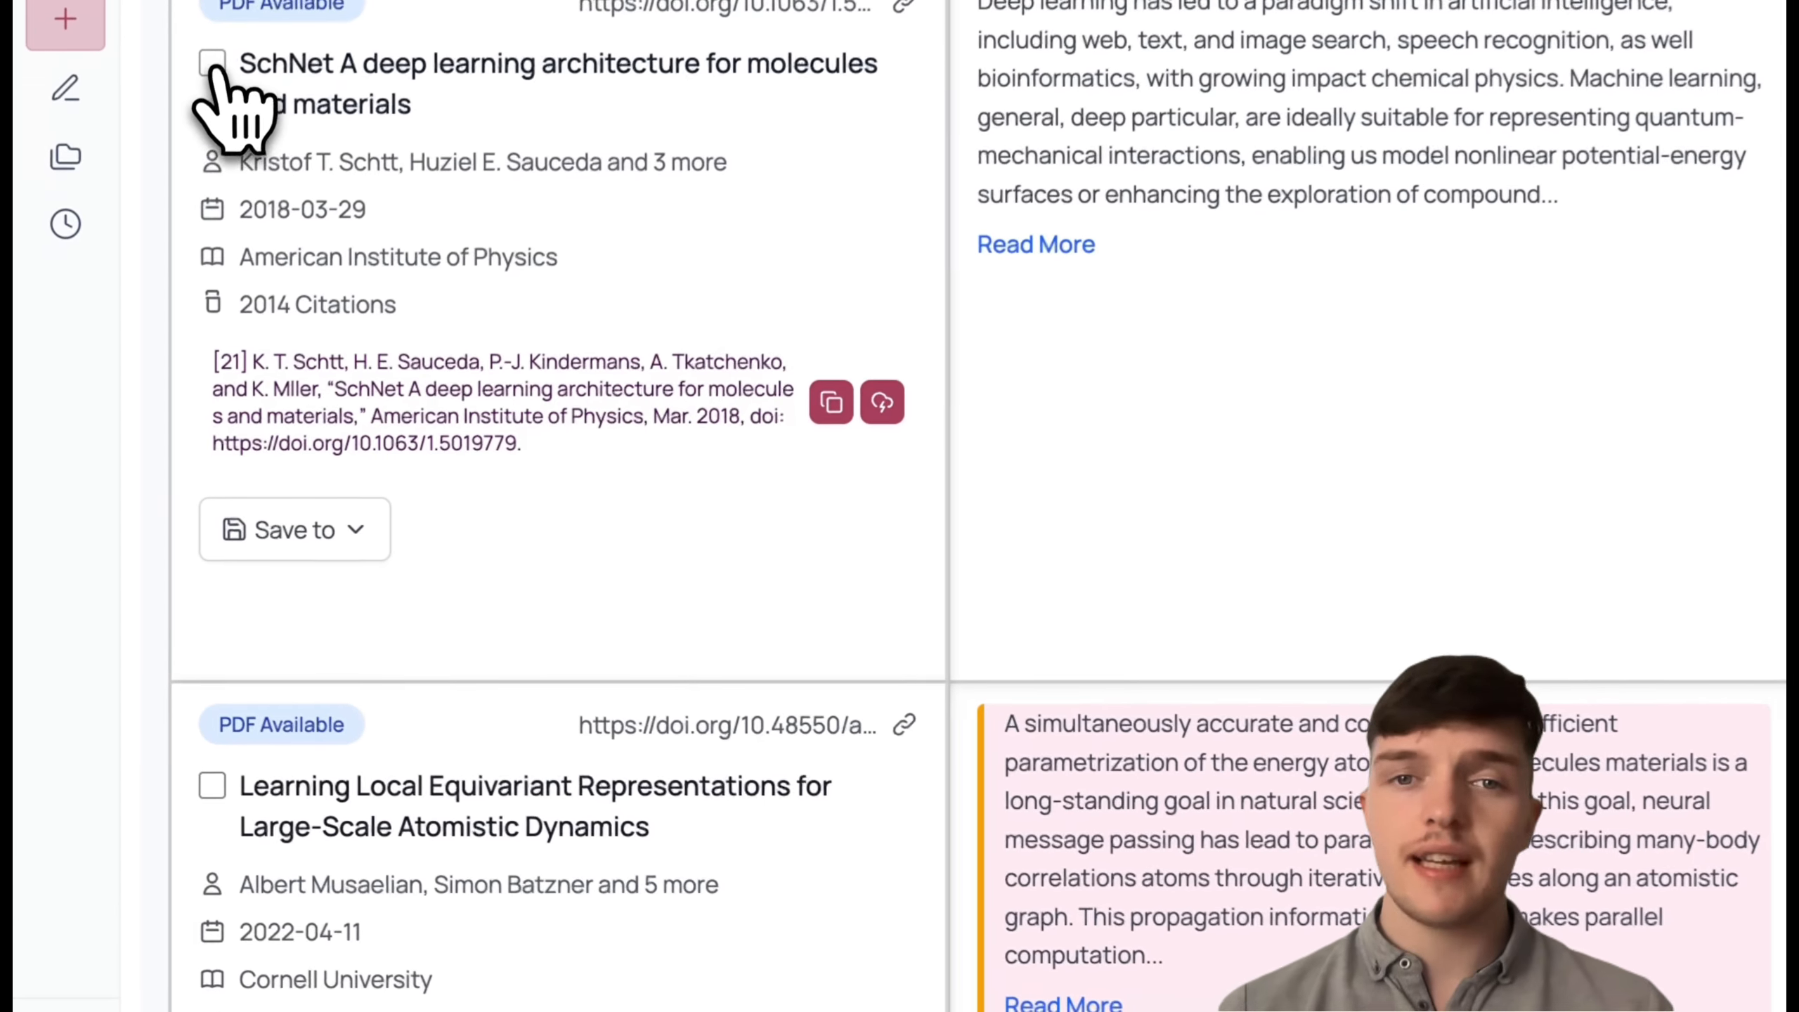
left_click(213, 64)
scroll(252, 815, "up", 1)
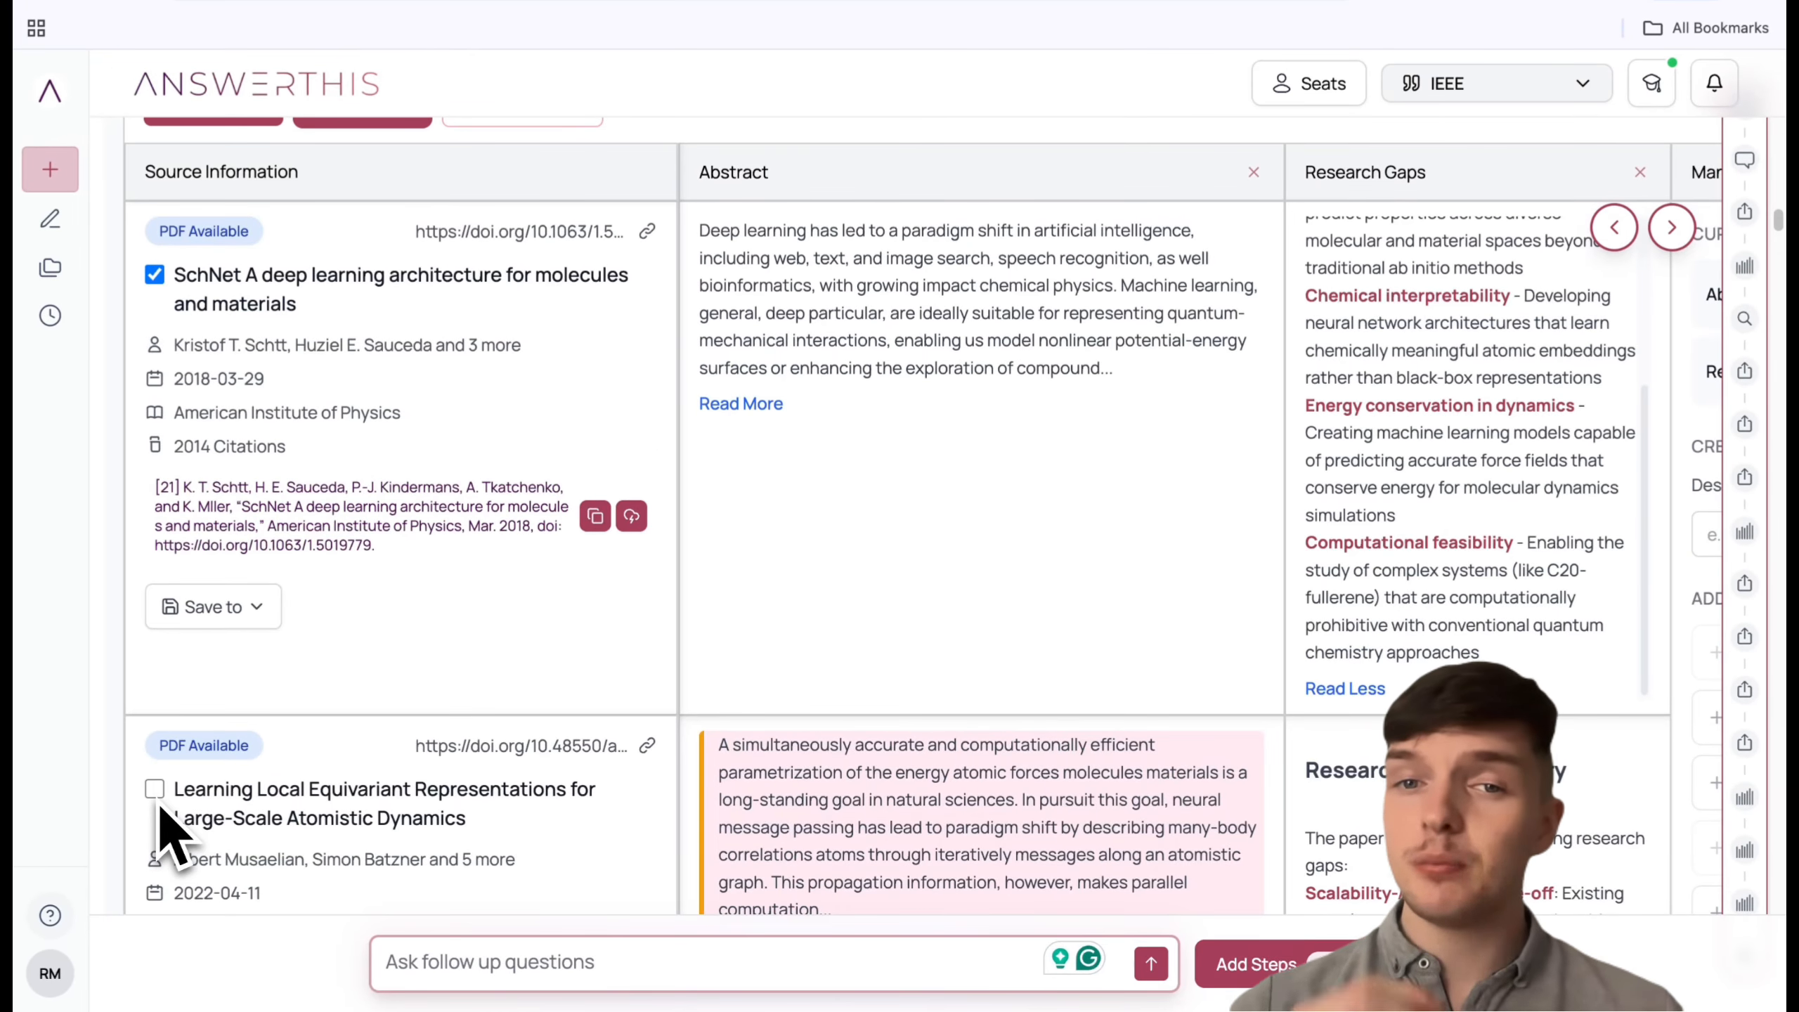
left_click(220, 788)
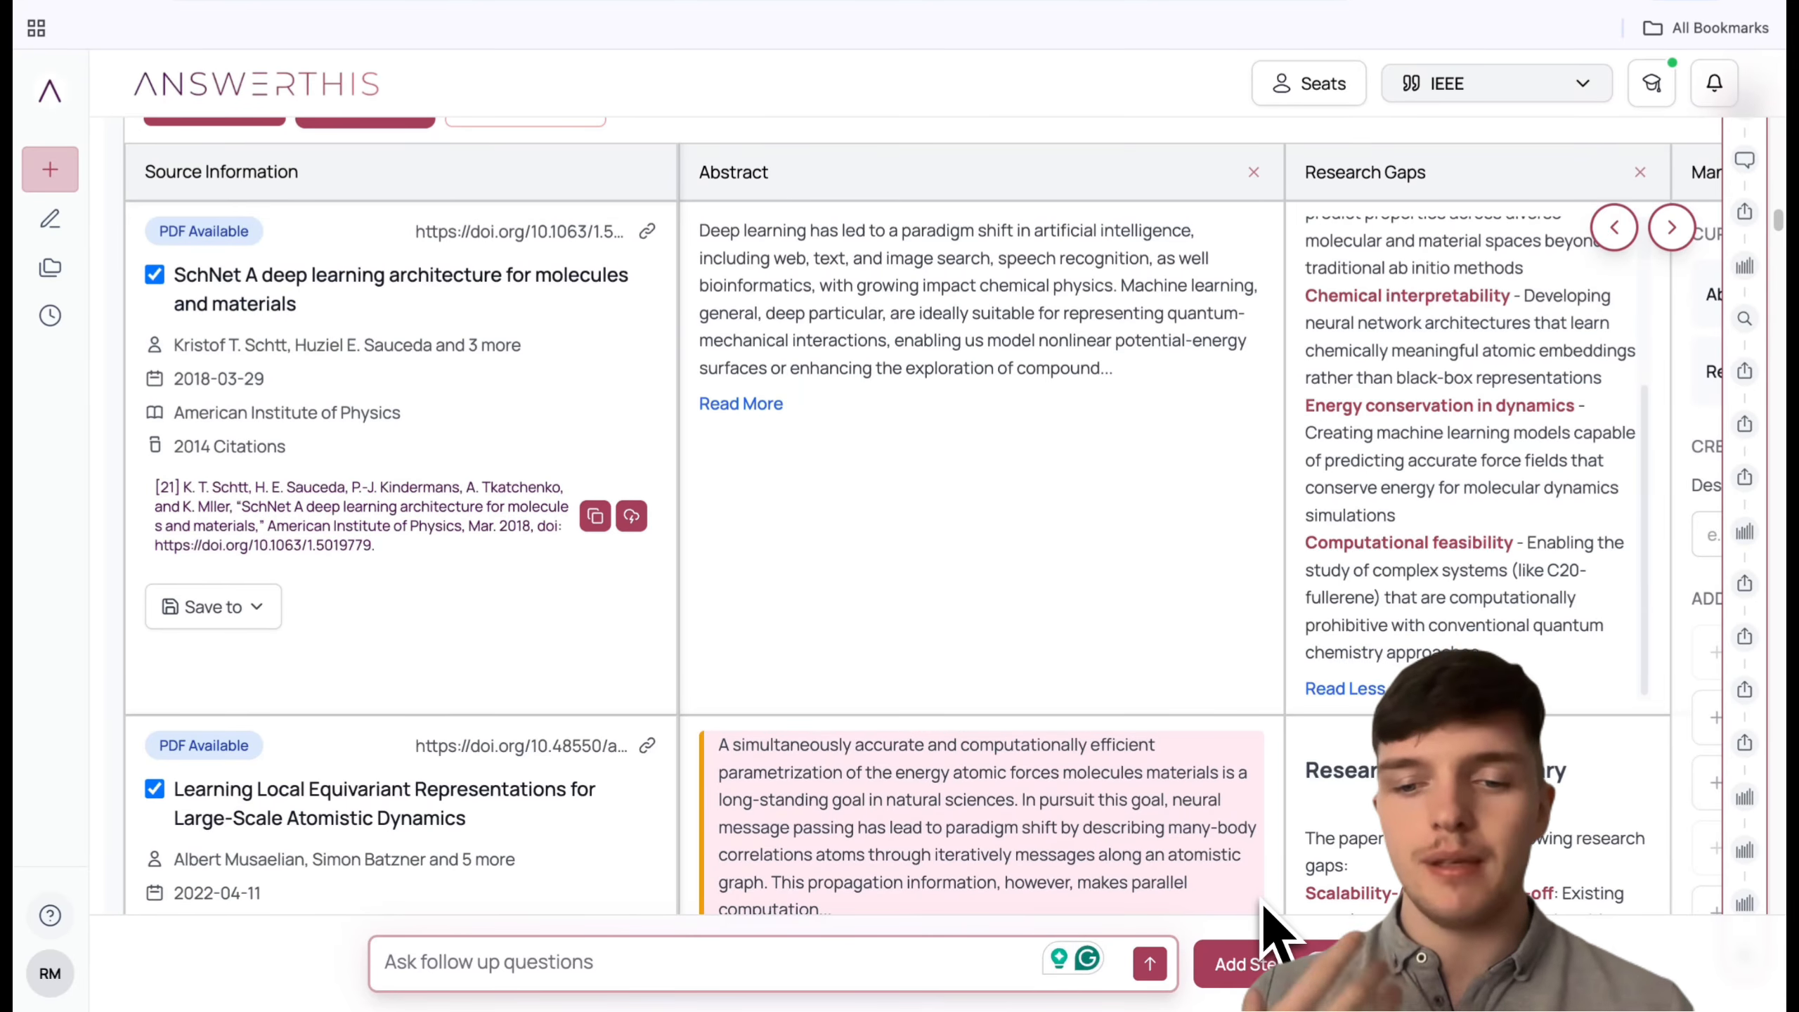
Step: View the follow-up steps offered for the two selected papers and go to the existing Chat with Papers result
left_click(1264, 958)
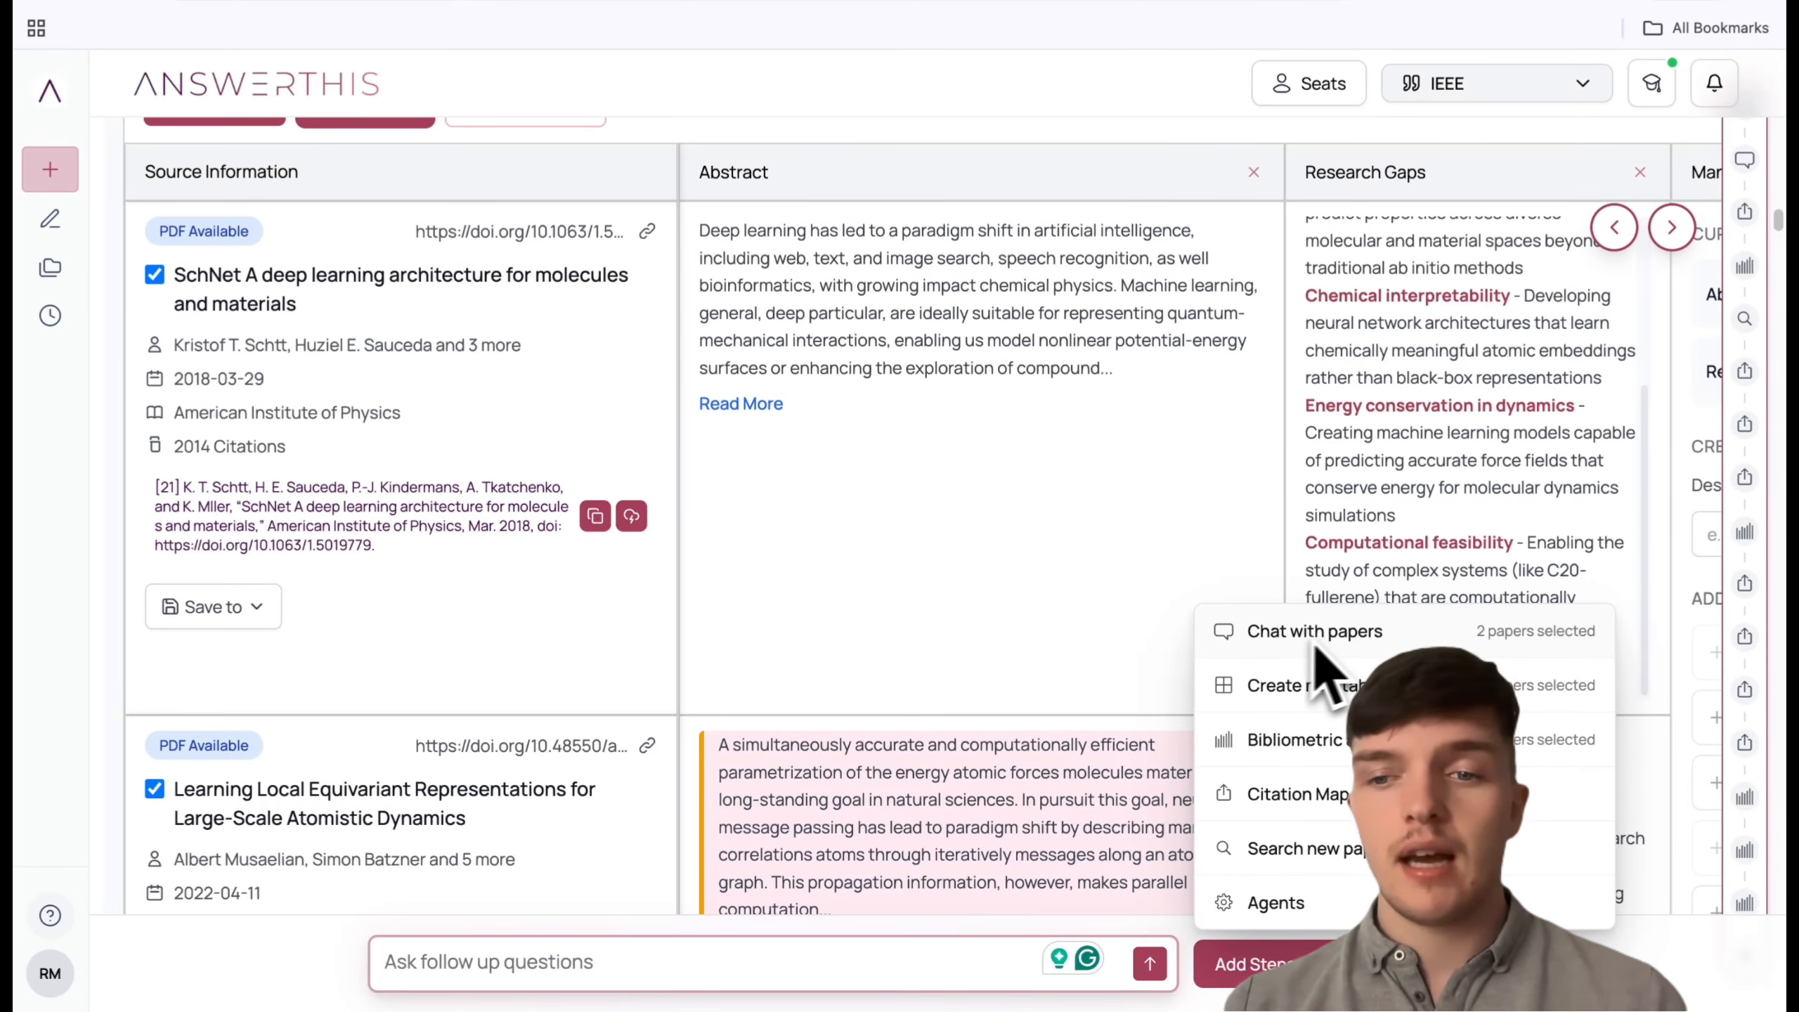
left_click(1744, 162)
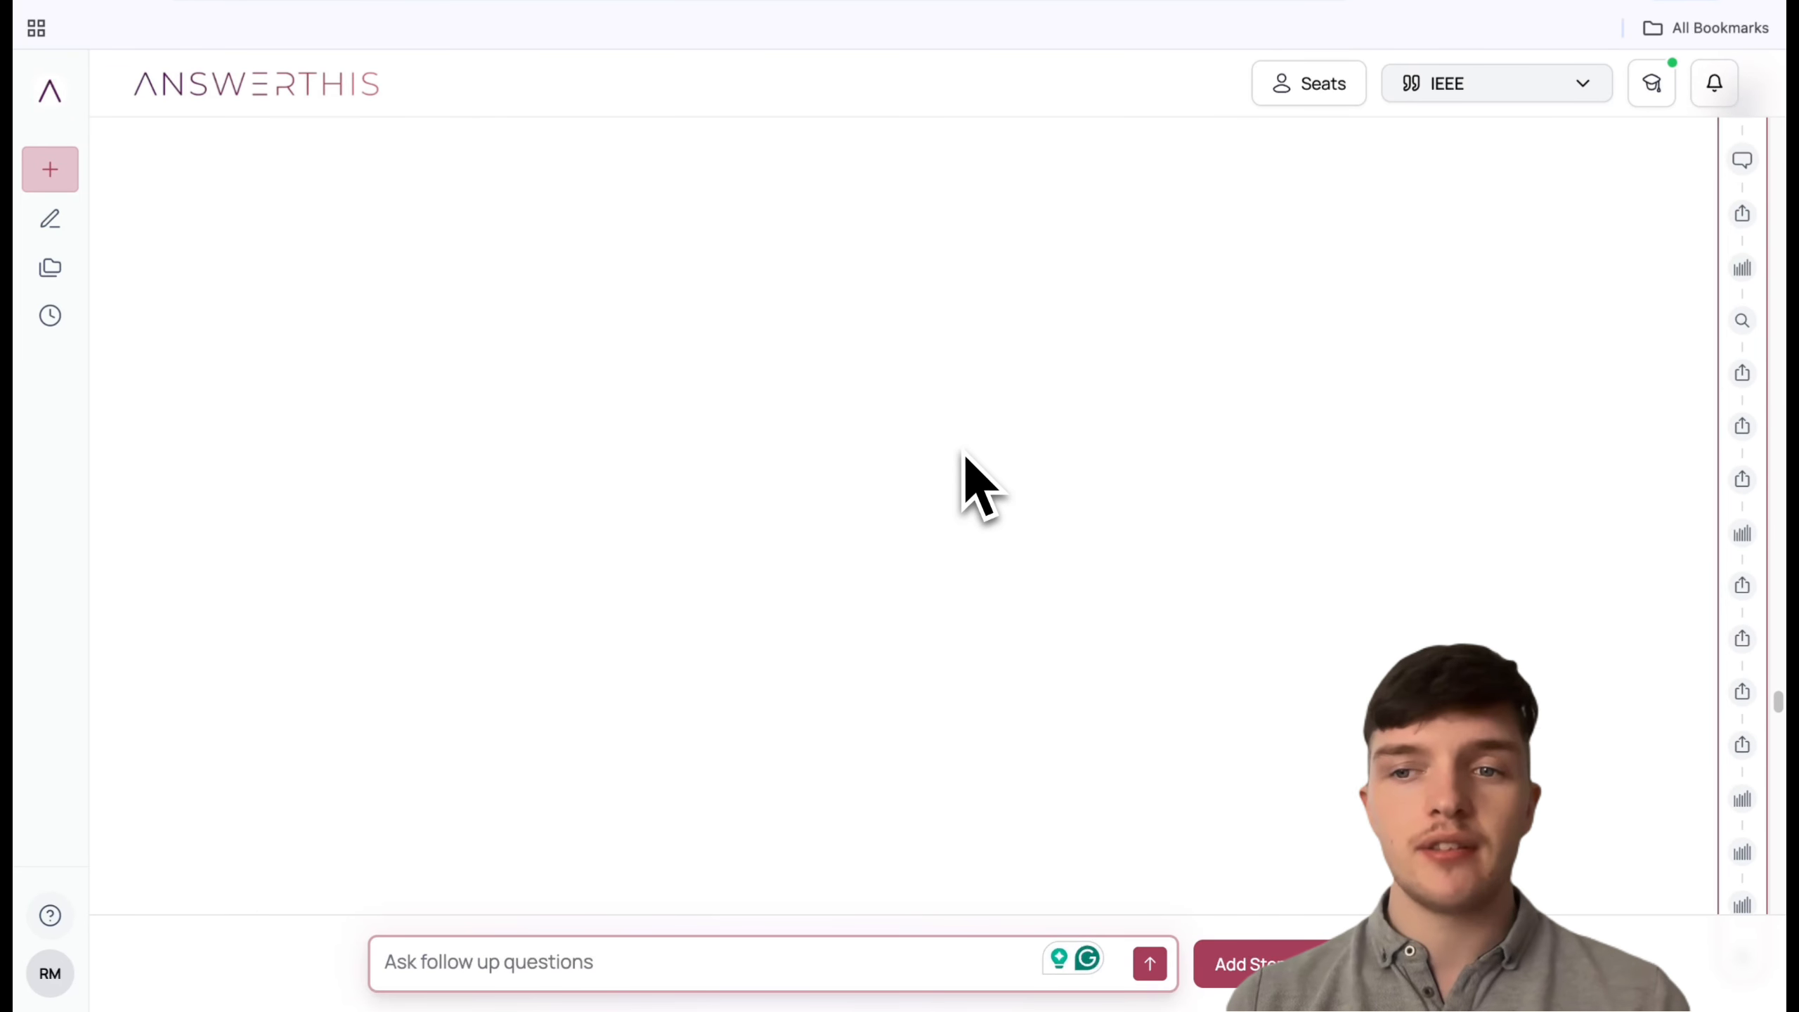
scroll(956, 489, "up", 5)
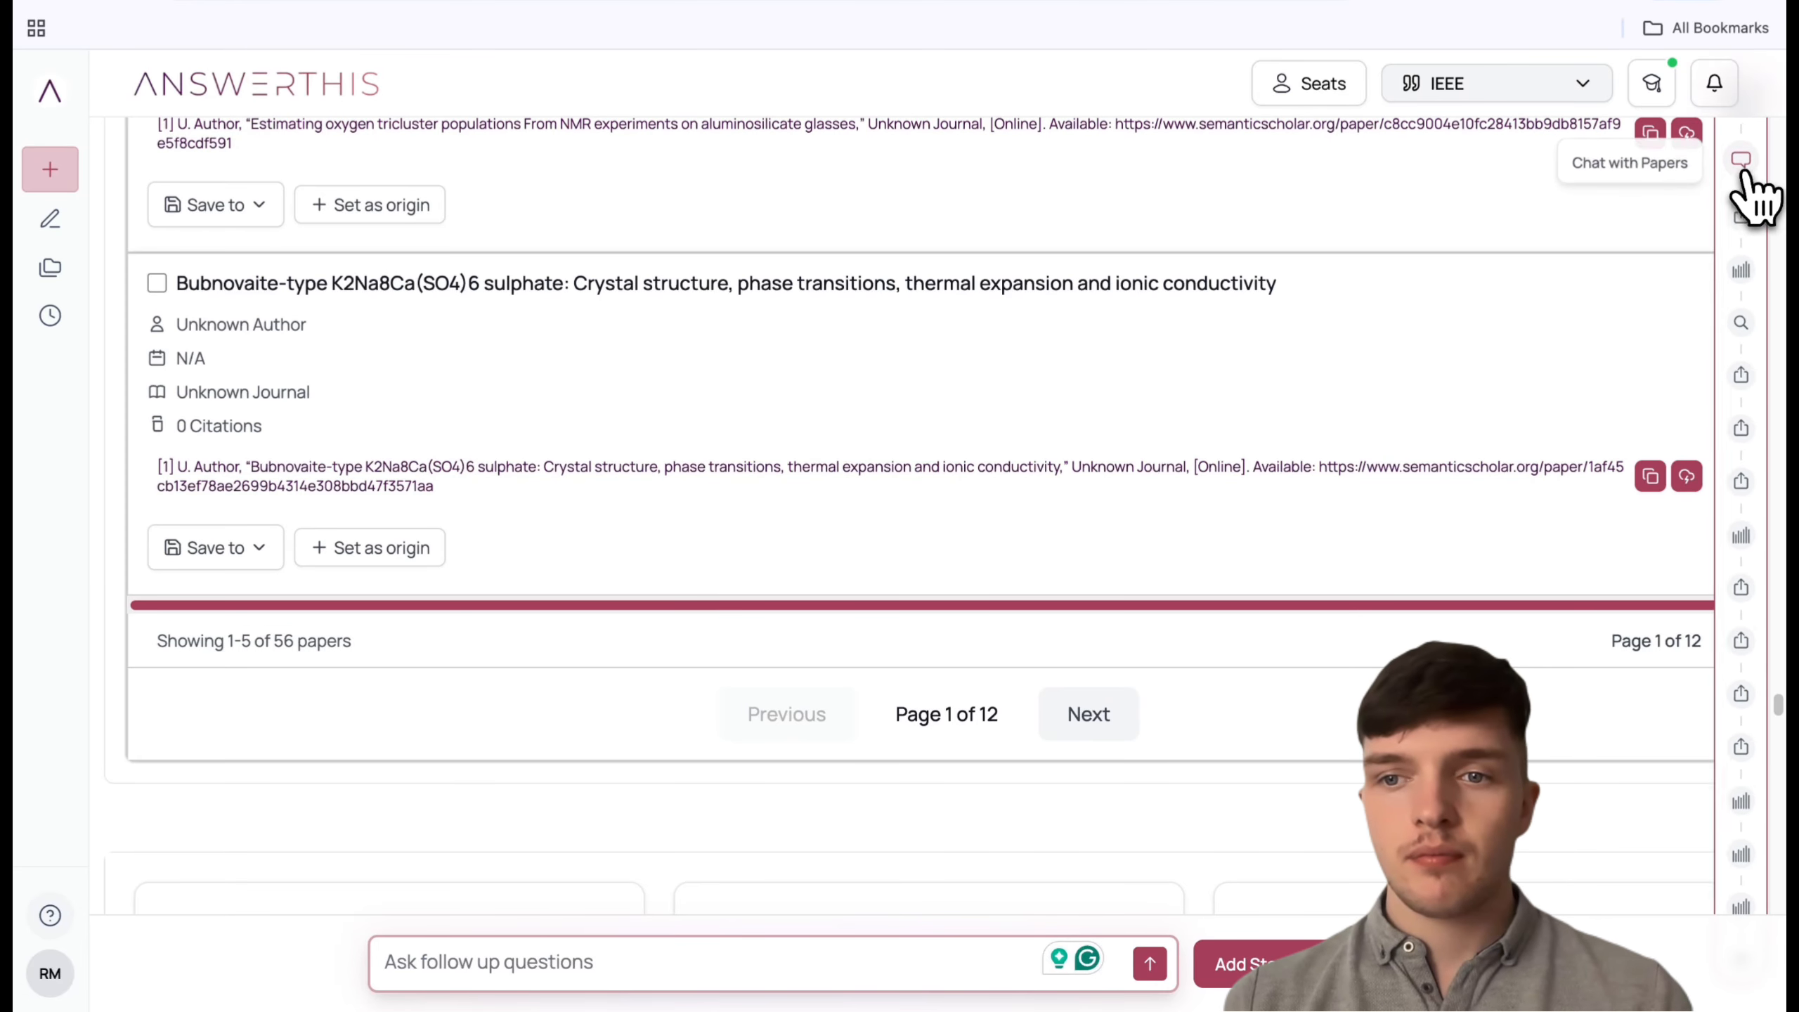
left_click(1742, 170)
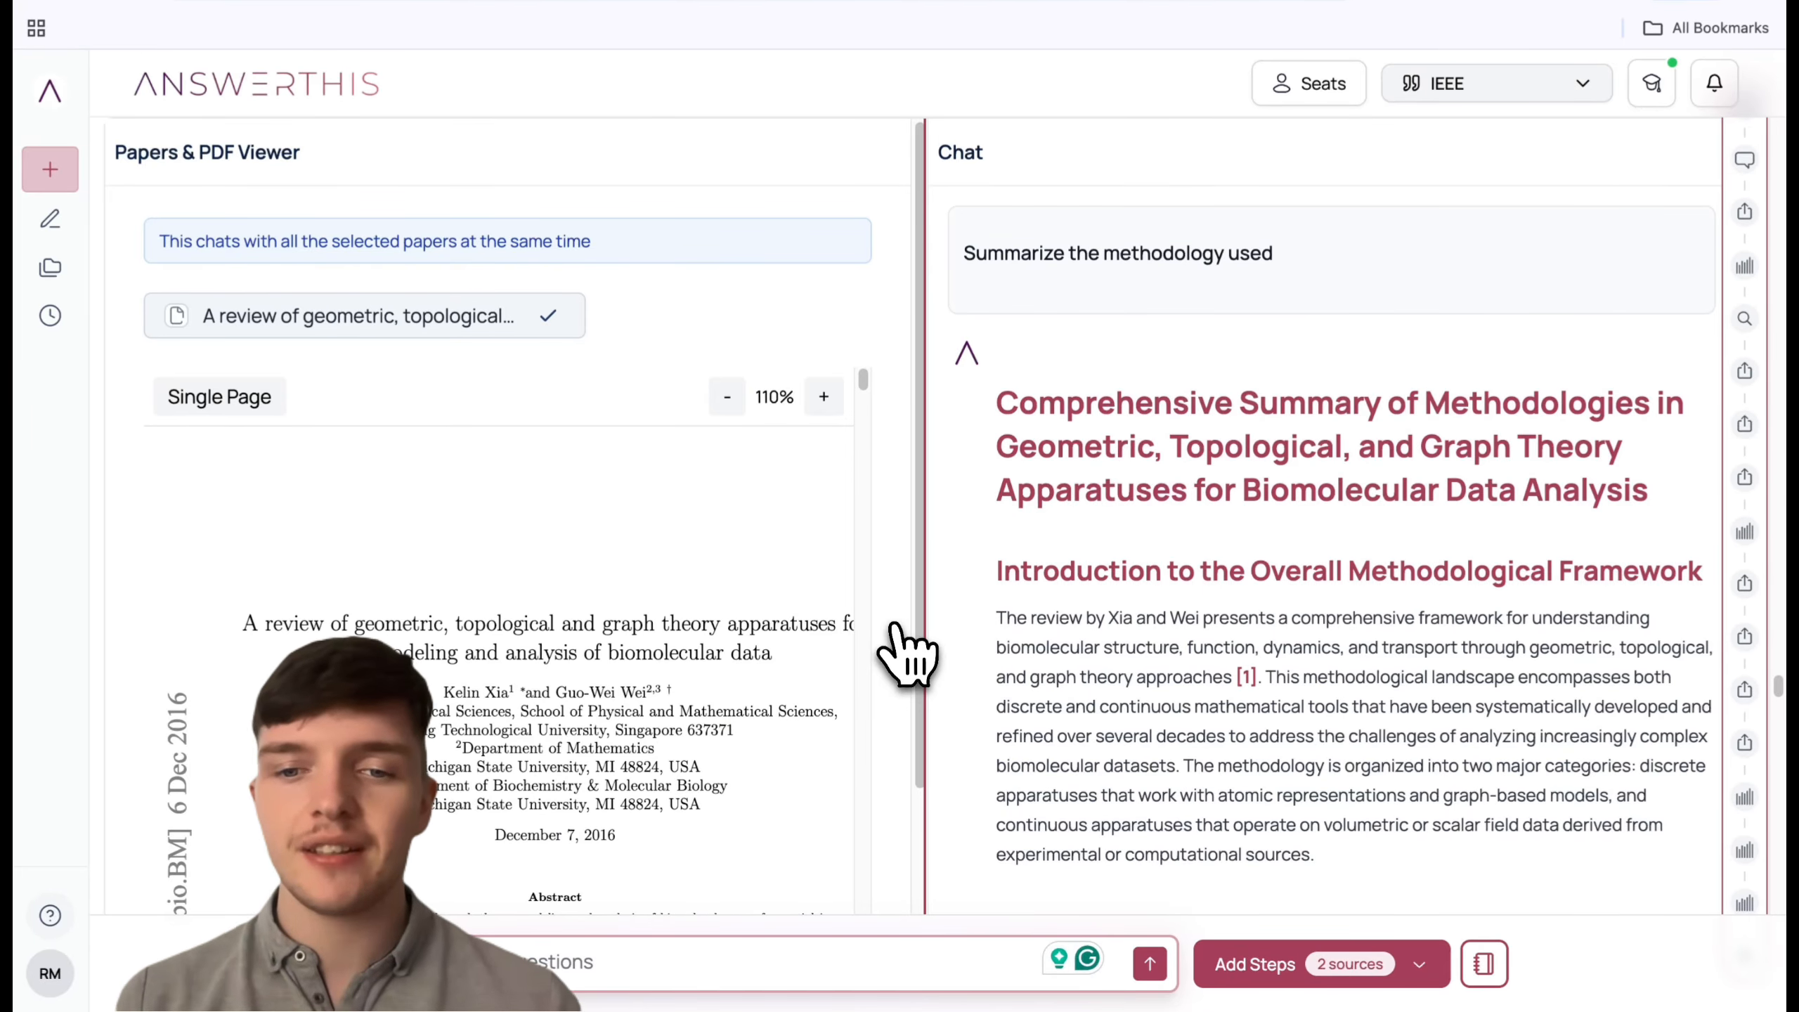
Step: Read the chat's methodology summary down to the Nucleic Critical Point entry extracted from Table 1
scroll(1261, 622, "down", 8)
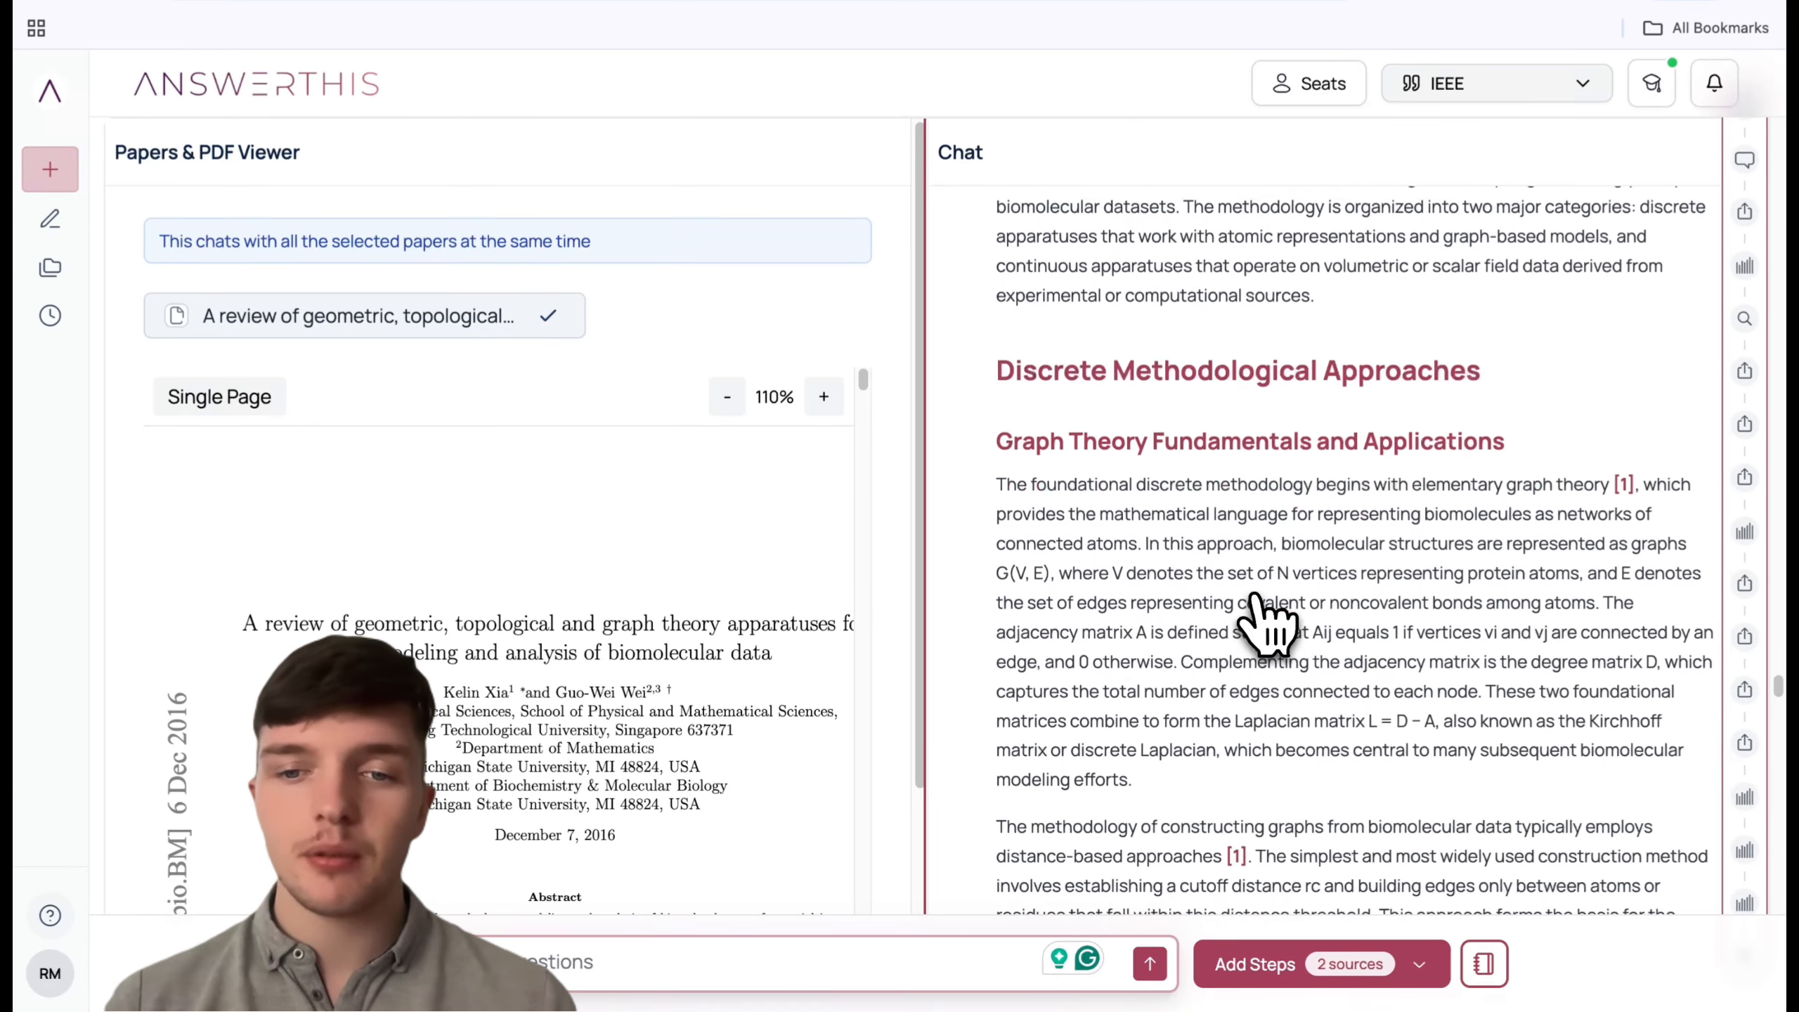
scroll(1265, 622, "down", 20)
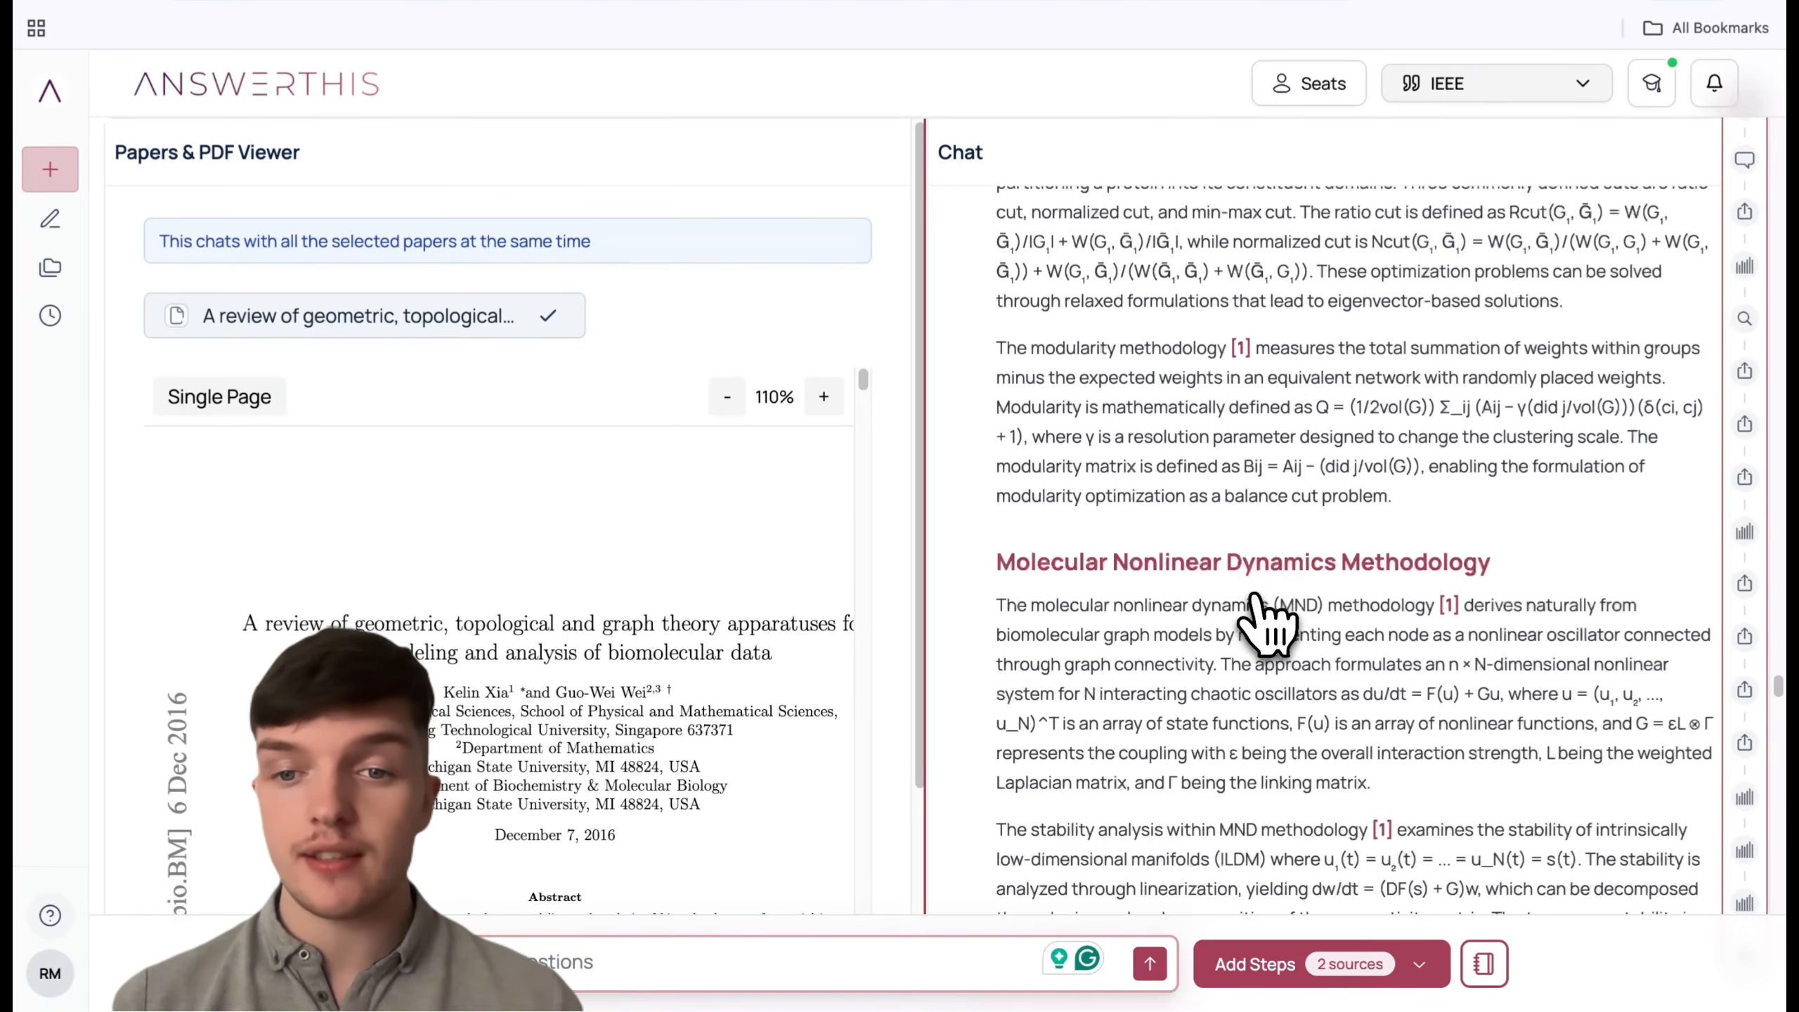
scroll(1265, 616, "down", 20)
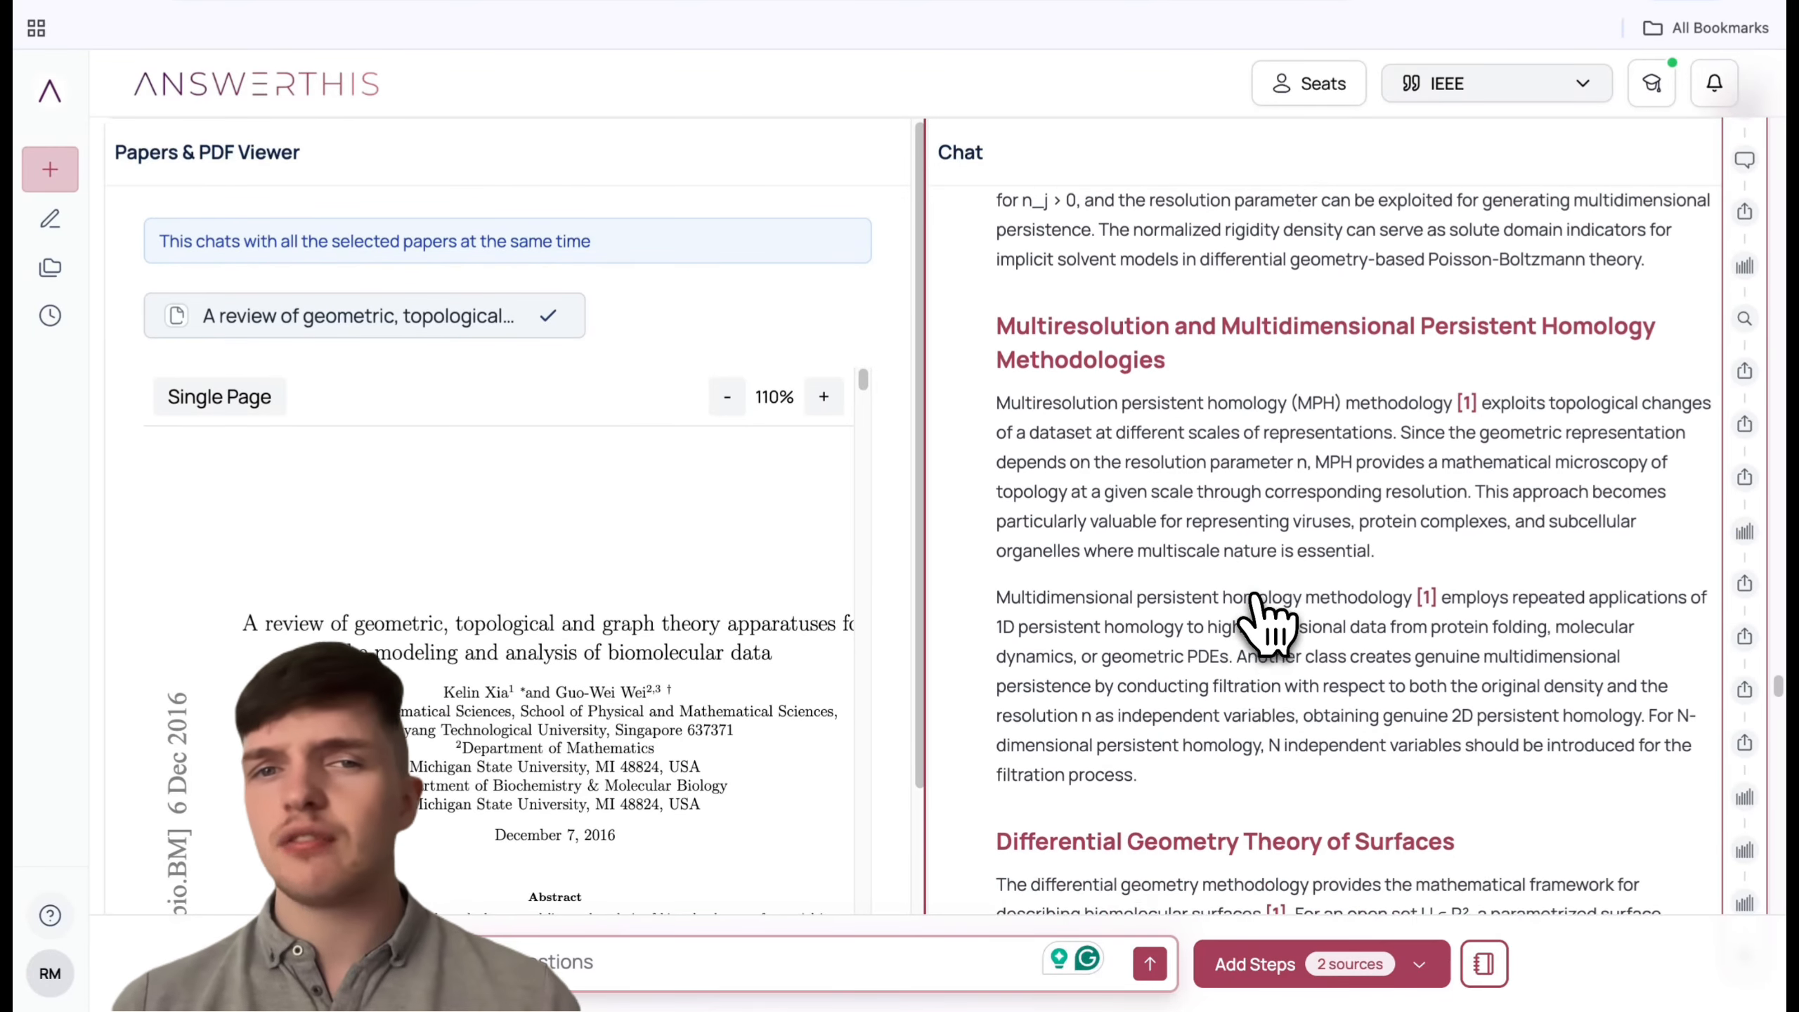
scroll(1268, 622, "down", 12)
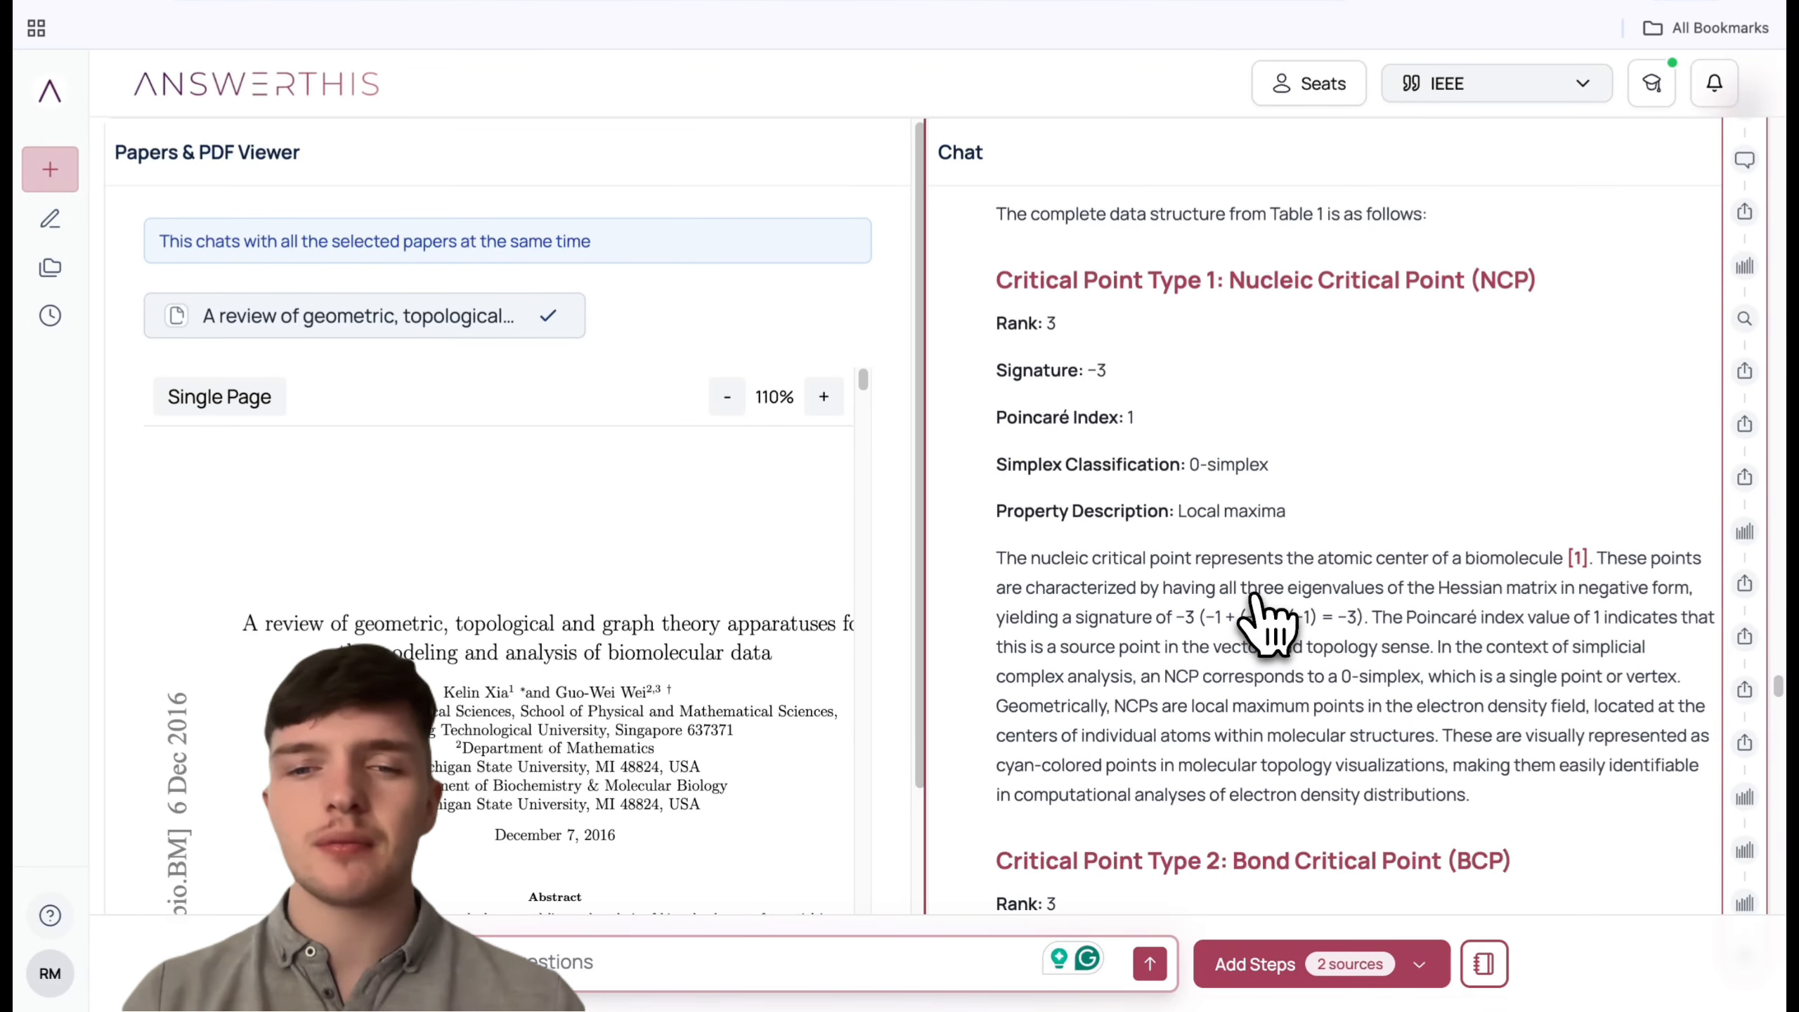
scroll(1247, 603, "down", 1)
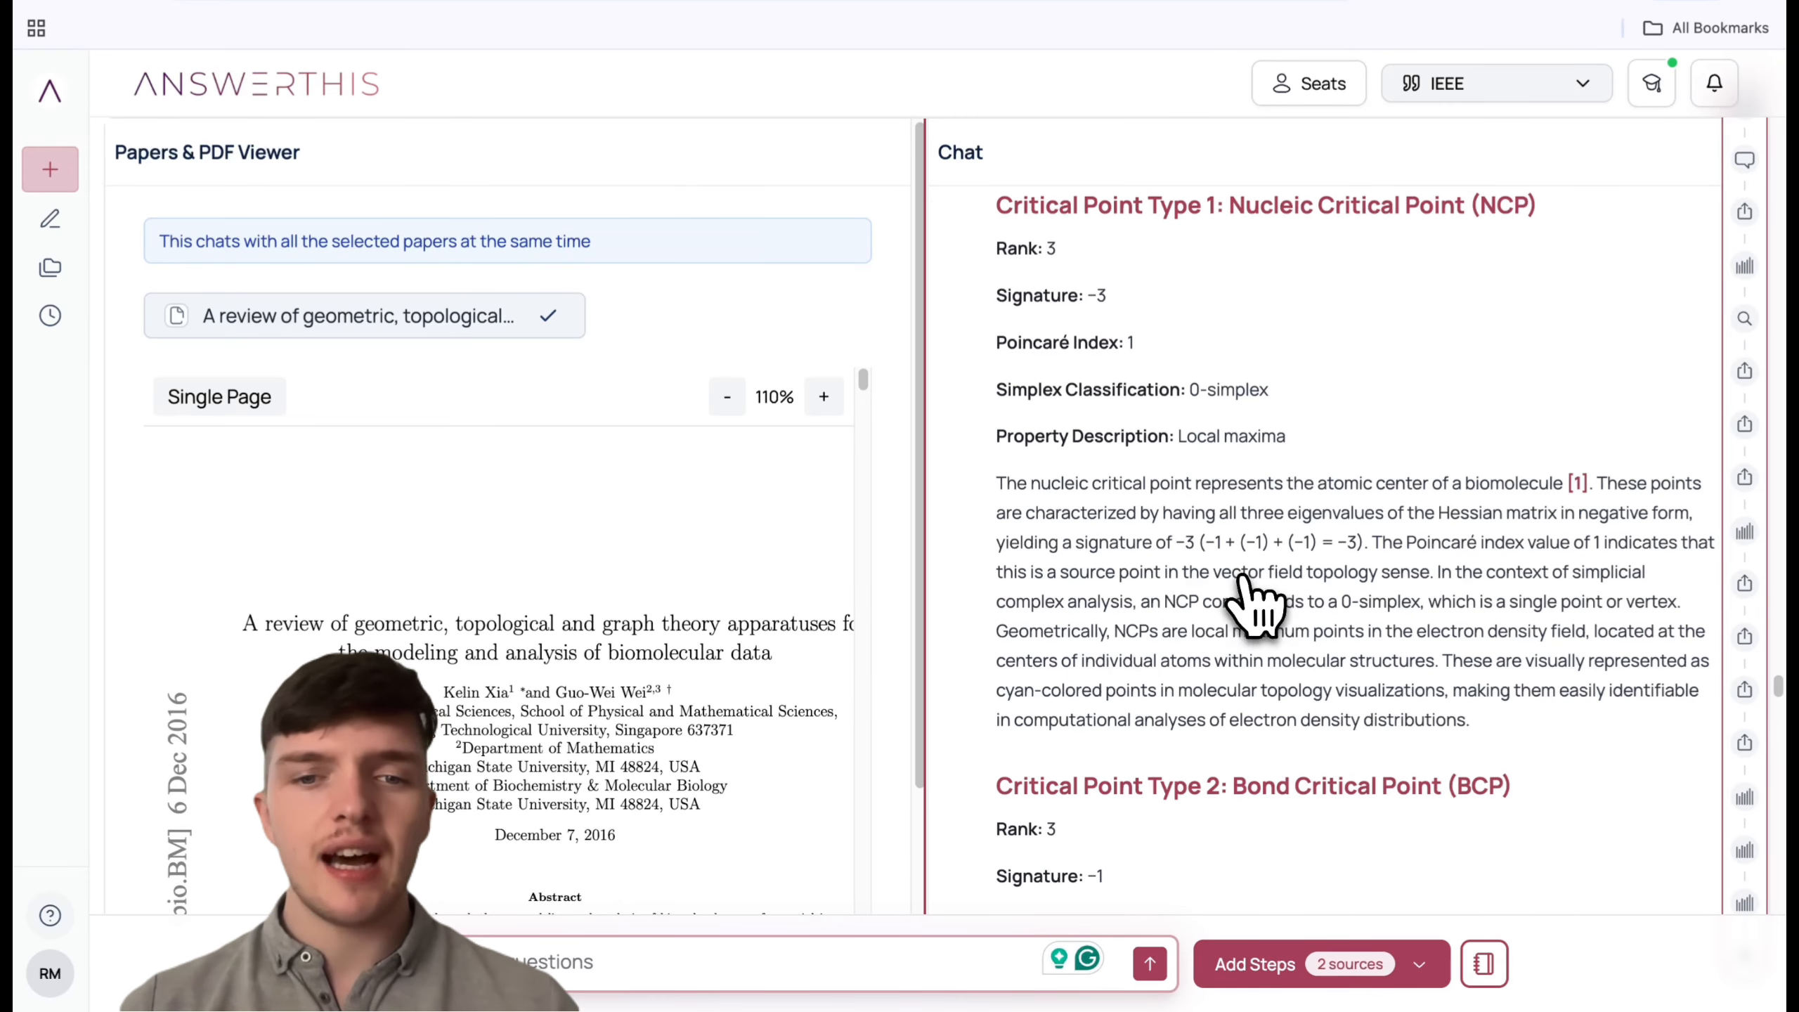
Step: Find Table 1 on critical point types in the paper's PDF and compare it with the chat's Nucleic Critical Point values
scroll(630, 815, "down", 10)
scroll(631, 815, "down", 15)
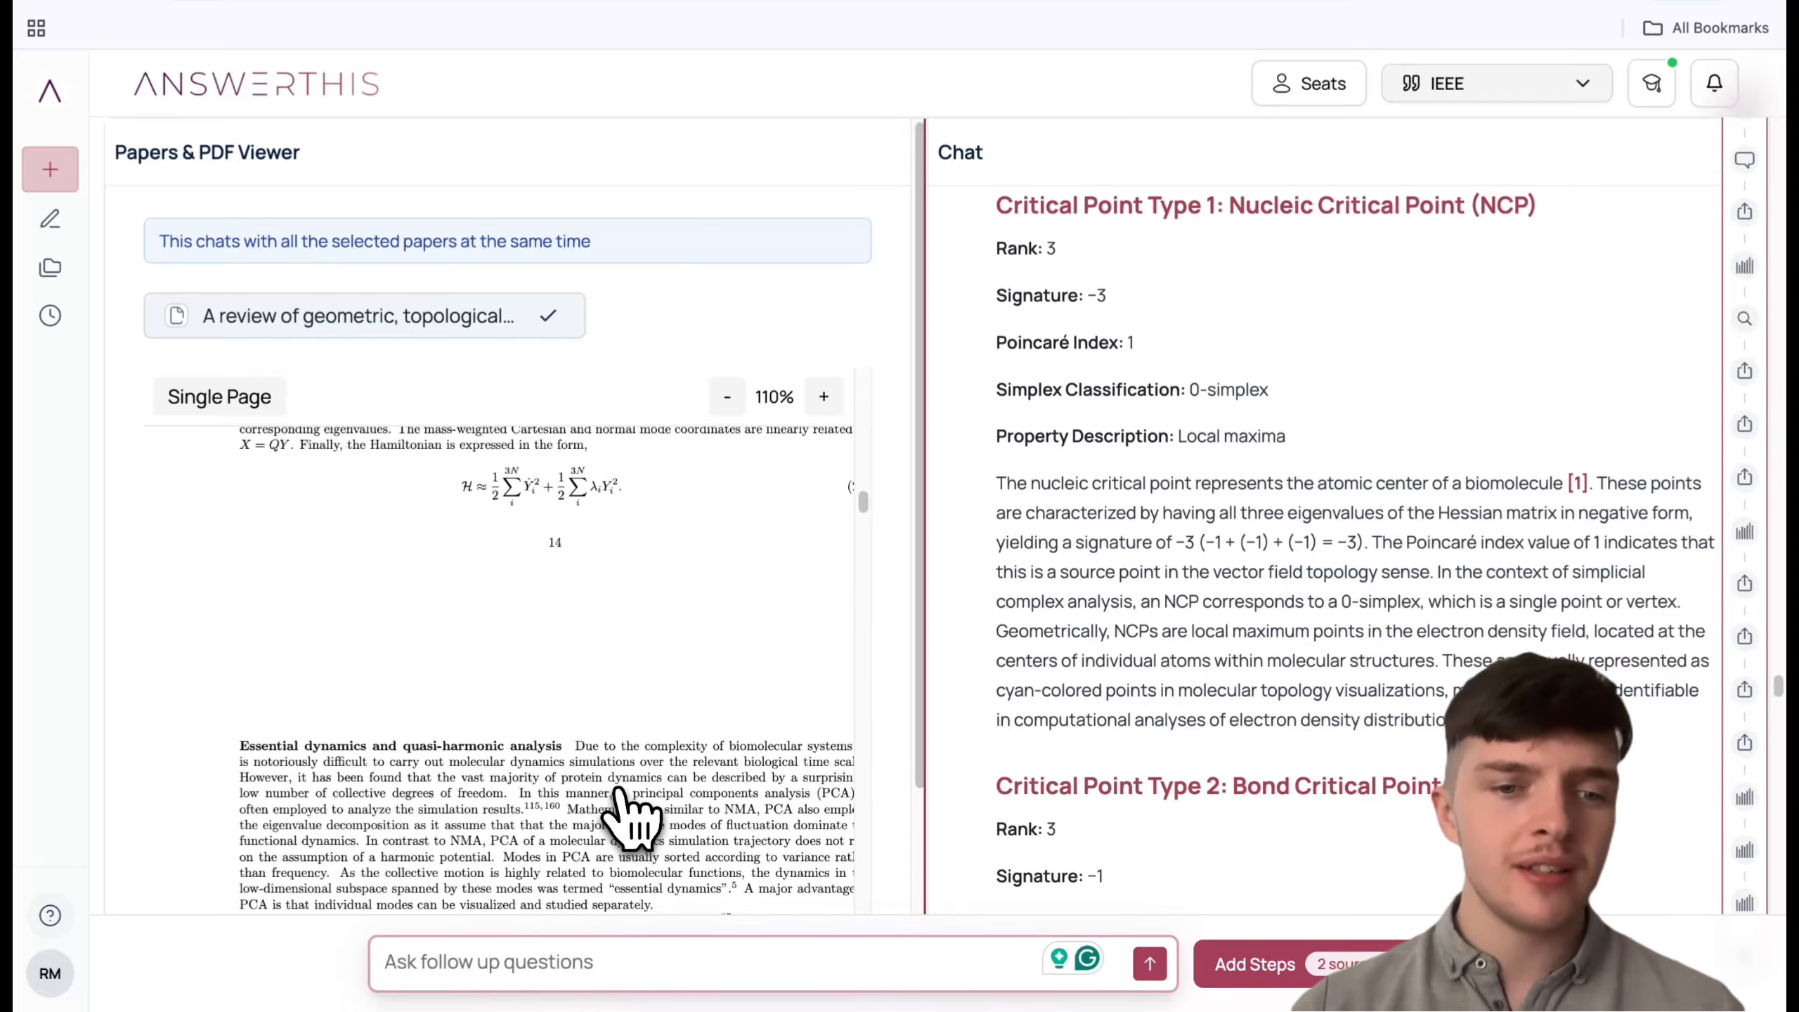
scroll(631, 816, "down", 15)
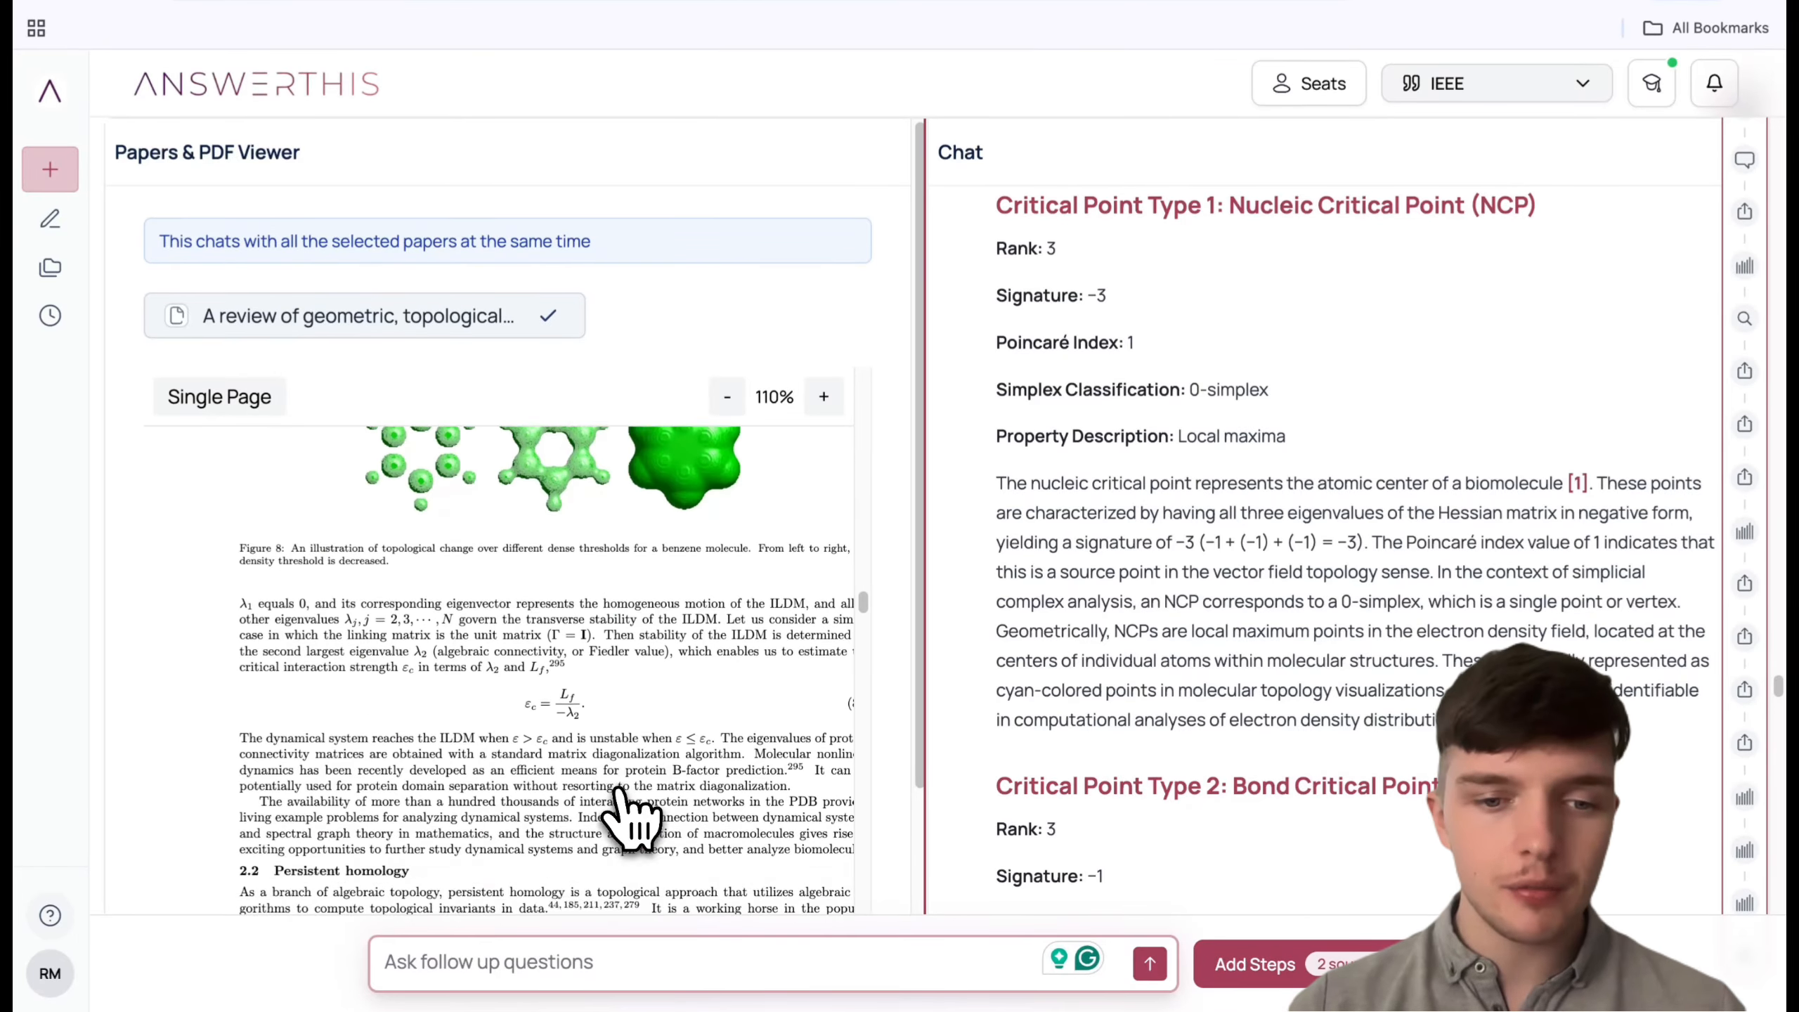
scroll(618, 792, "down", 3)
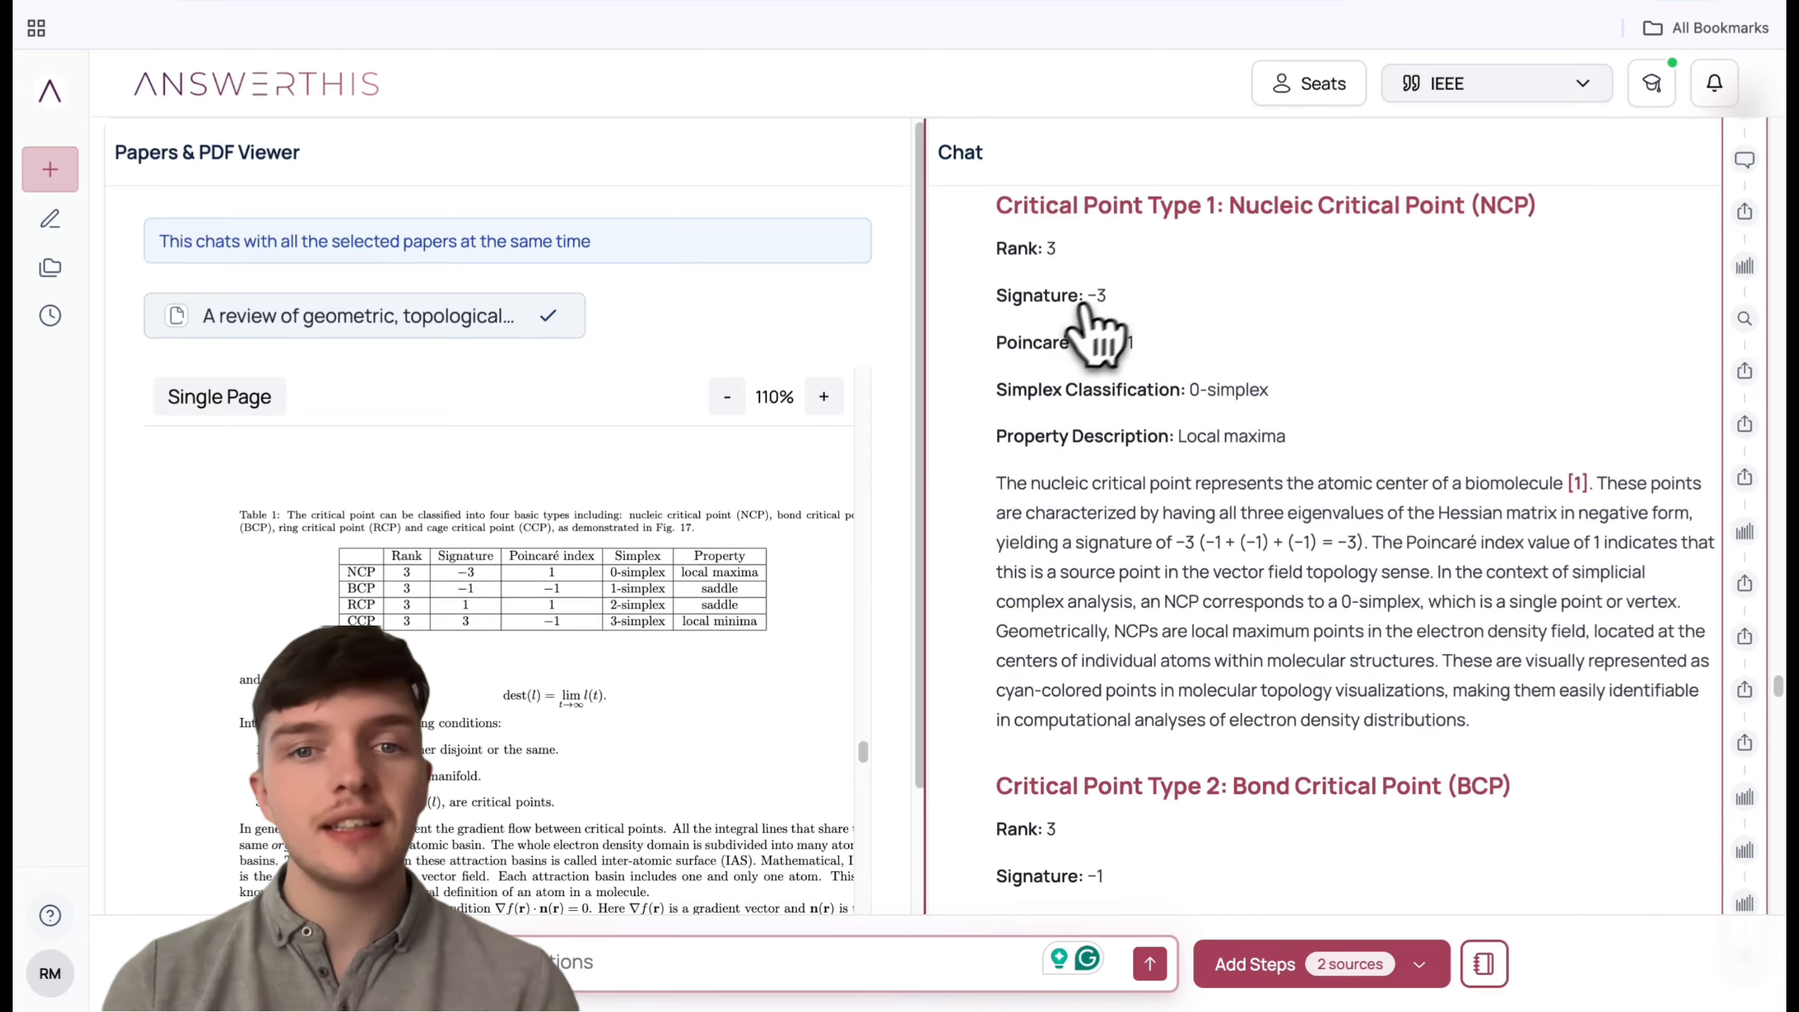
triple_click(1056, 249)
left_click(1116, 388)
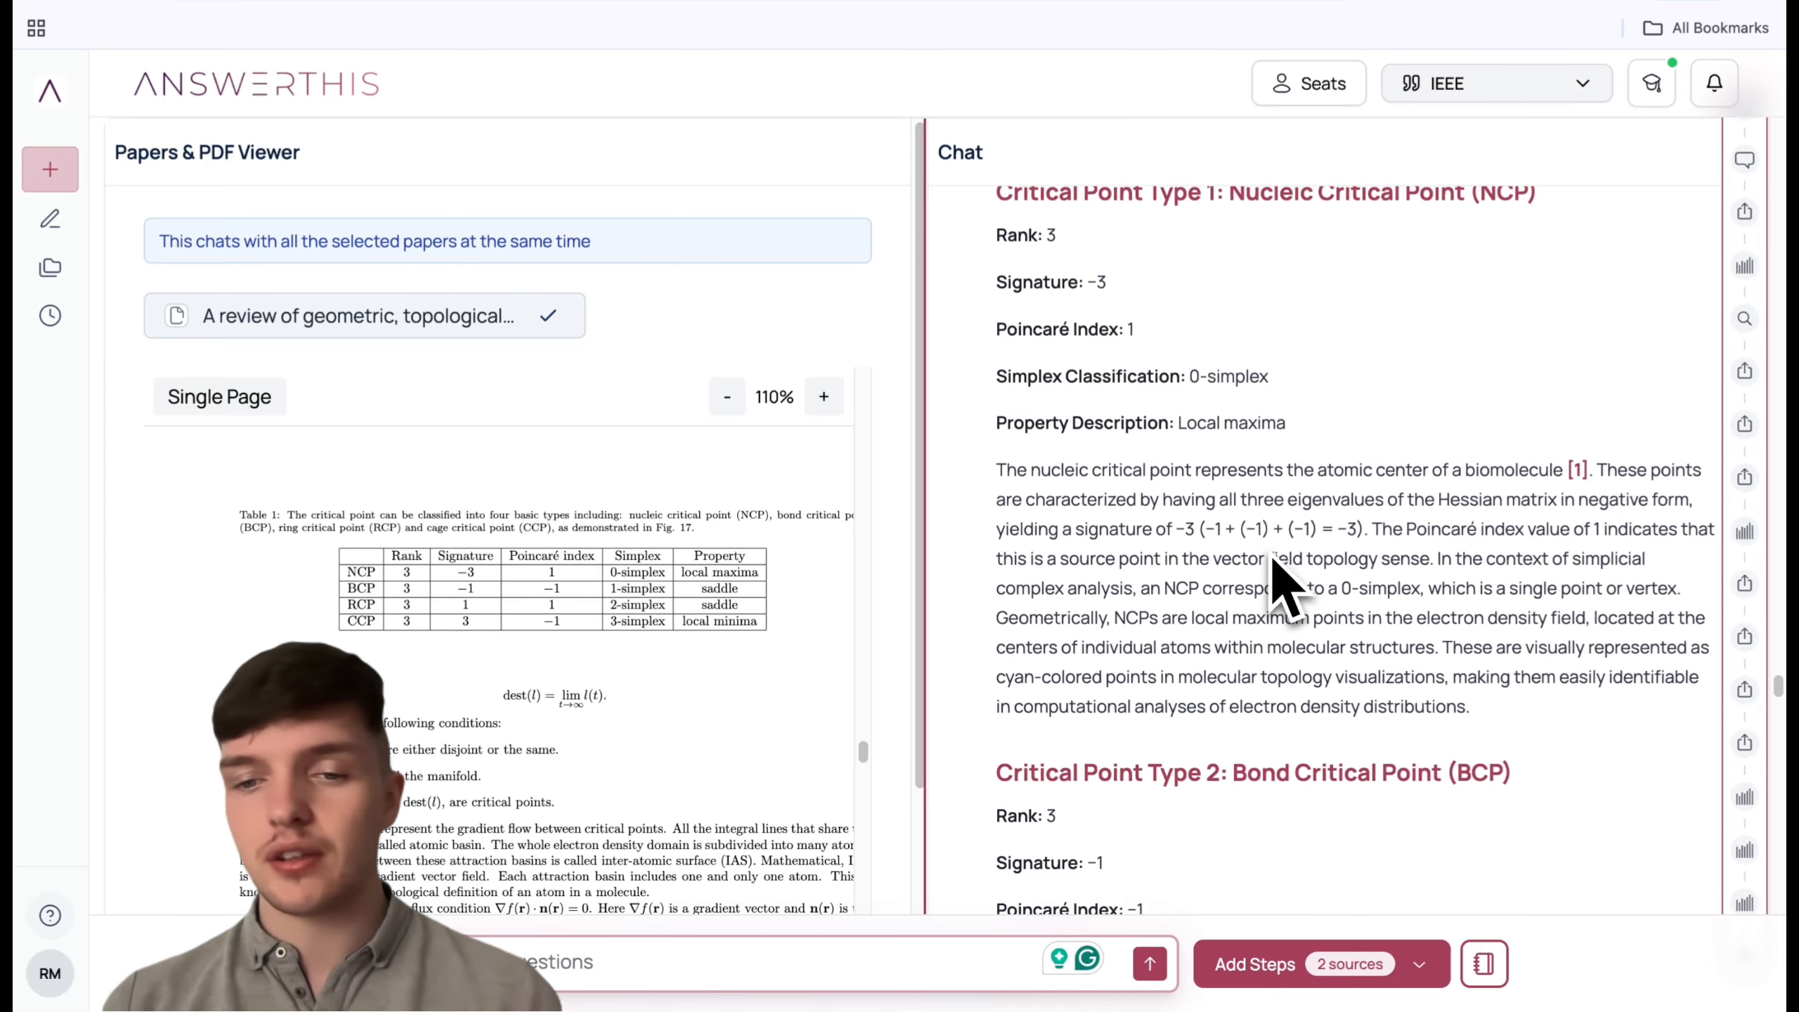
Step: View the copy and notebook options for the Nucleic Critical Point explanation and for the literature review's first introduction paragraph
scroll(1275, 583, "down", 1)
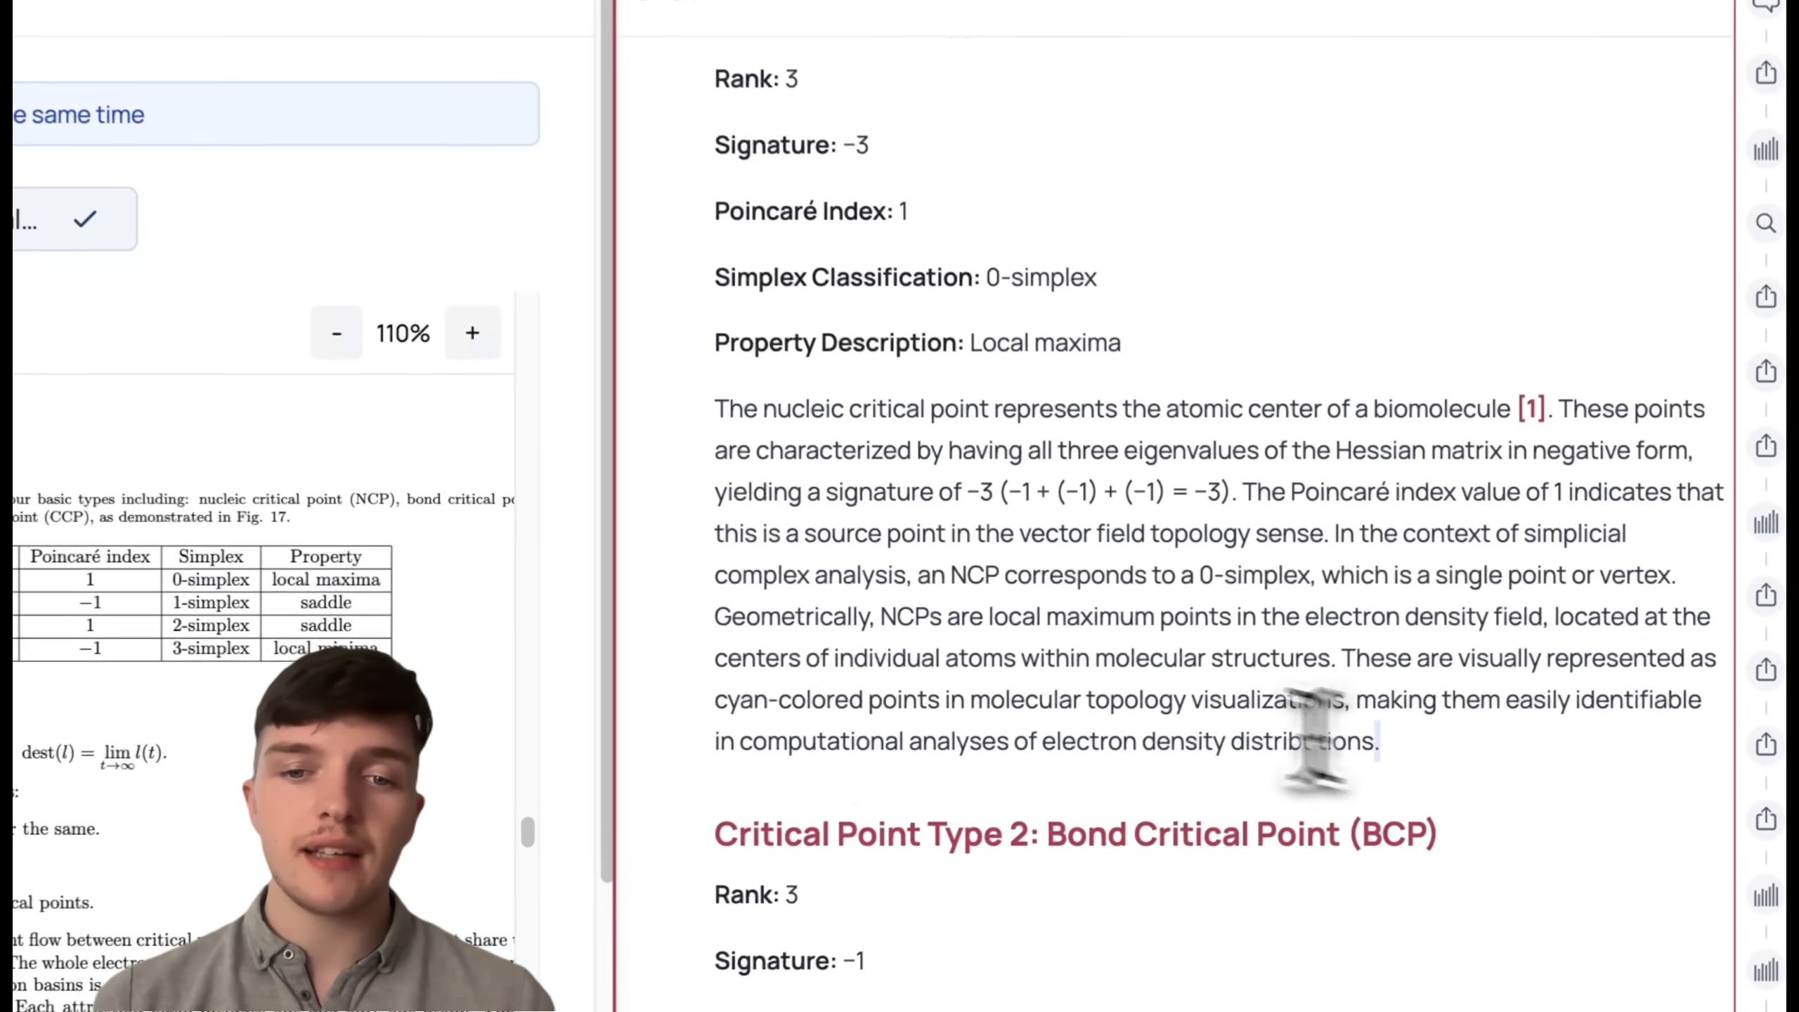
left_click_drag(1469, 687, 985, 453)
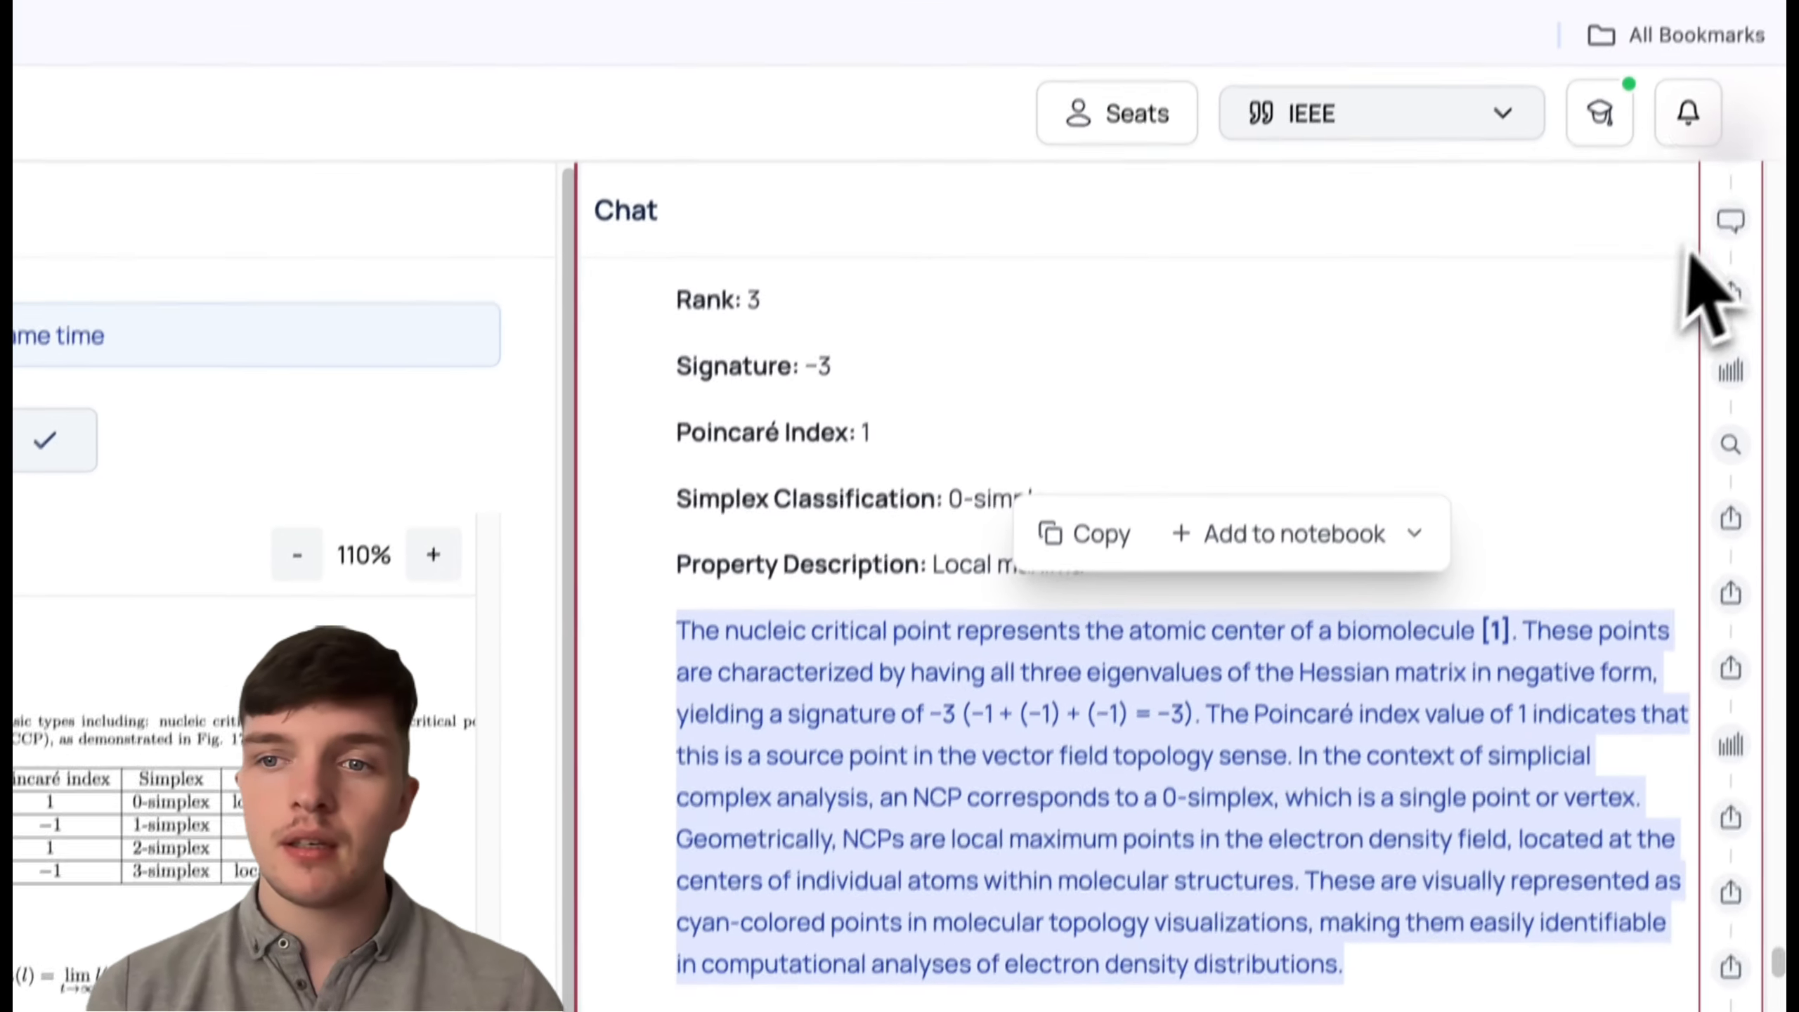
left_click(1740, 160)
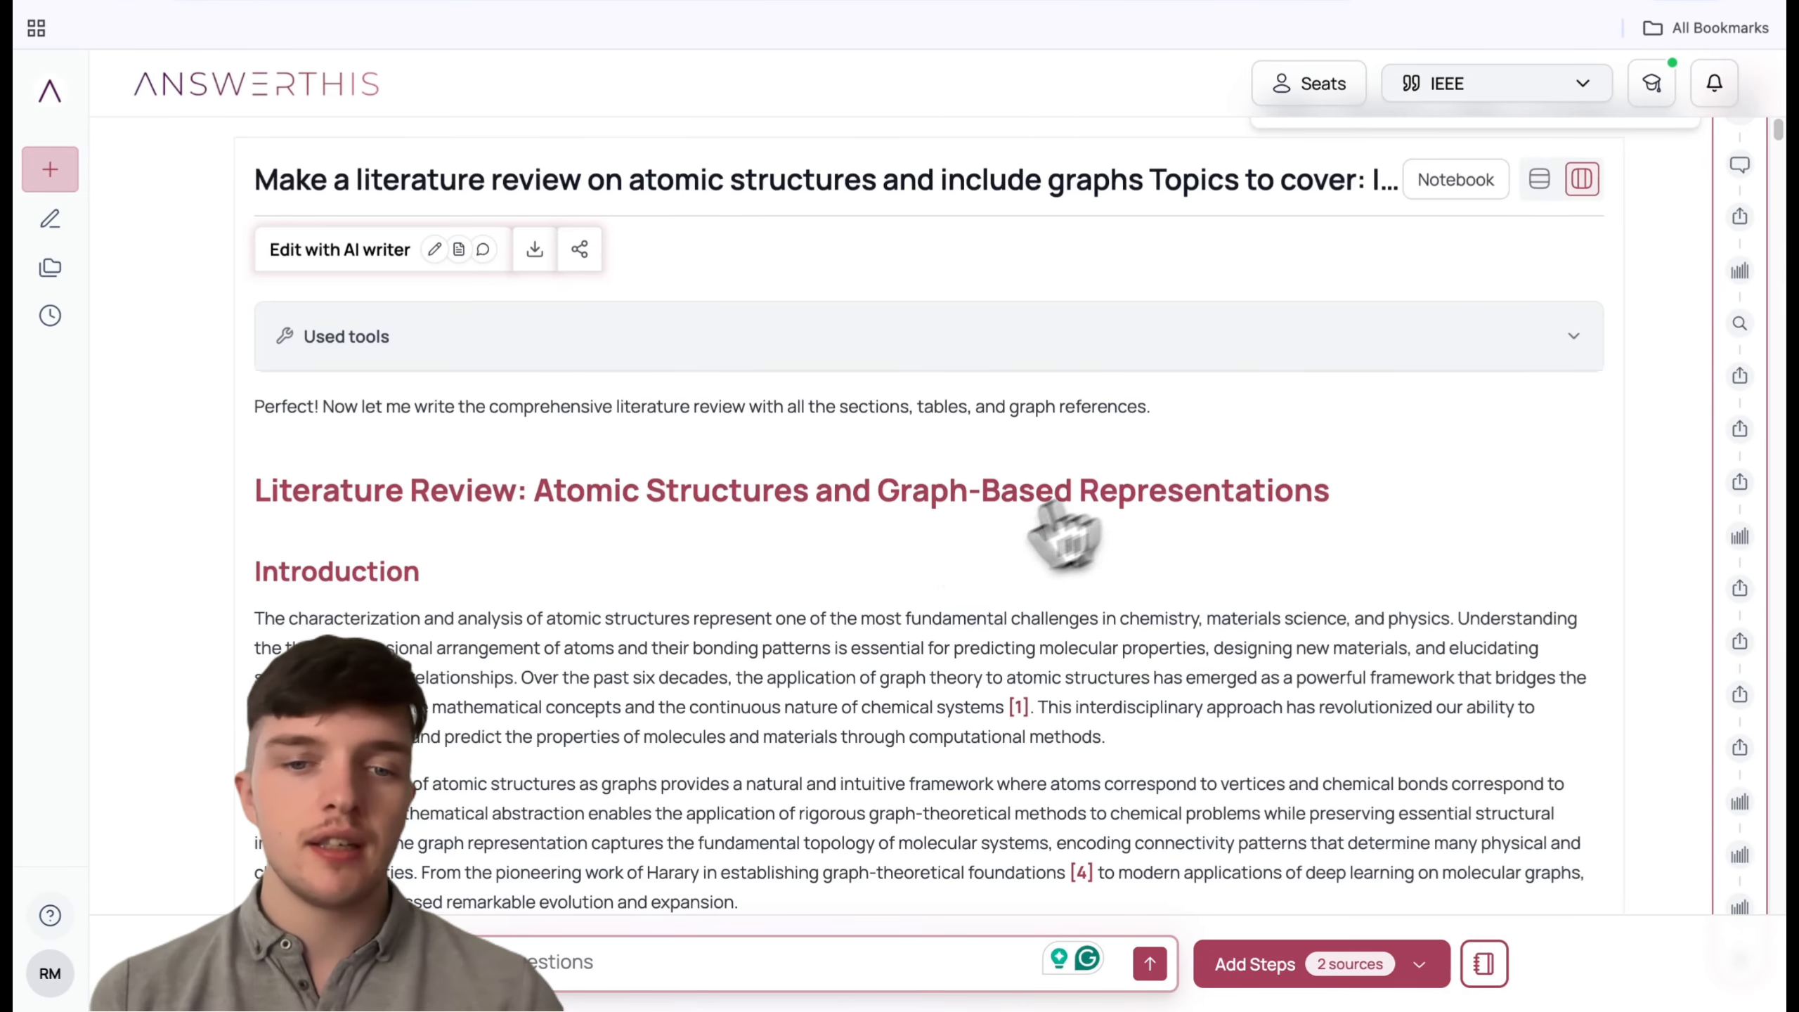
left_click_drag(1105, 737, 275, 623)
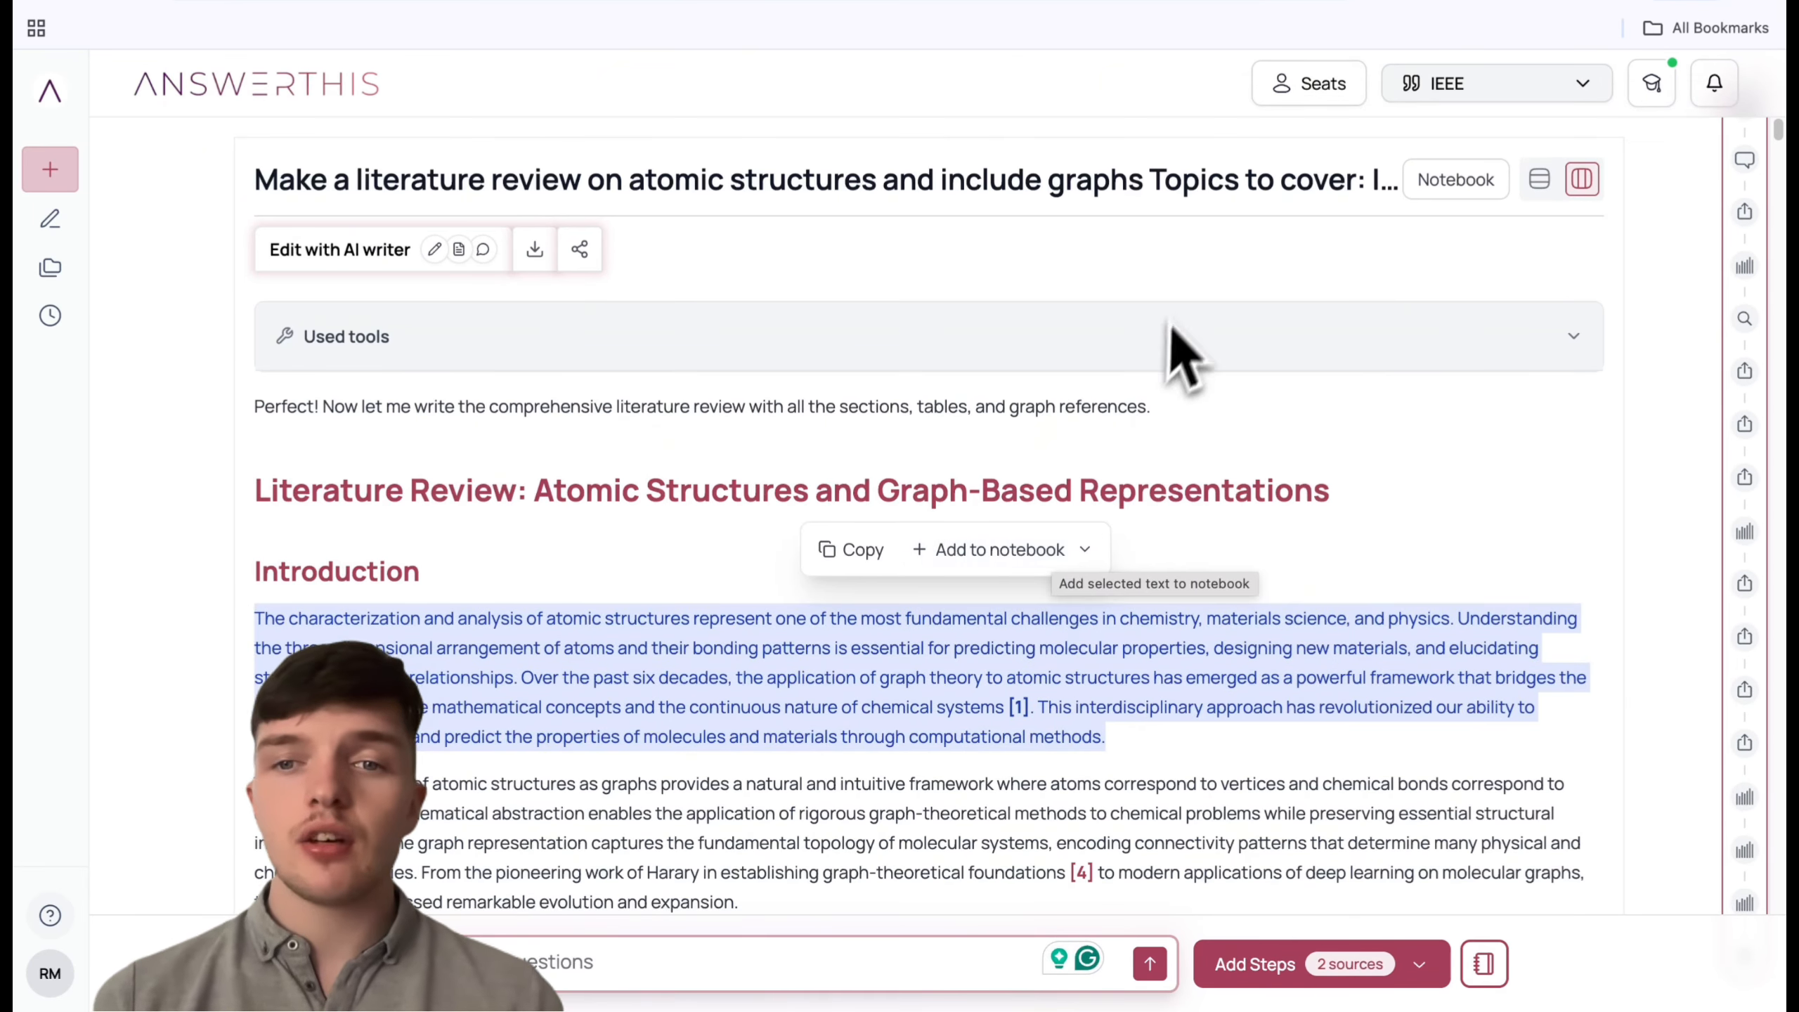
left_click(1180, 302)
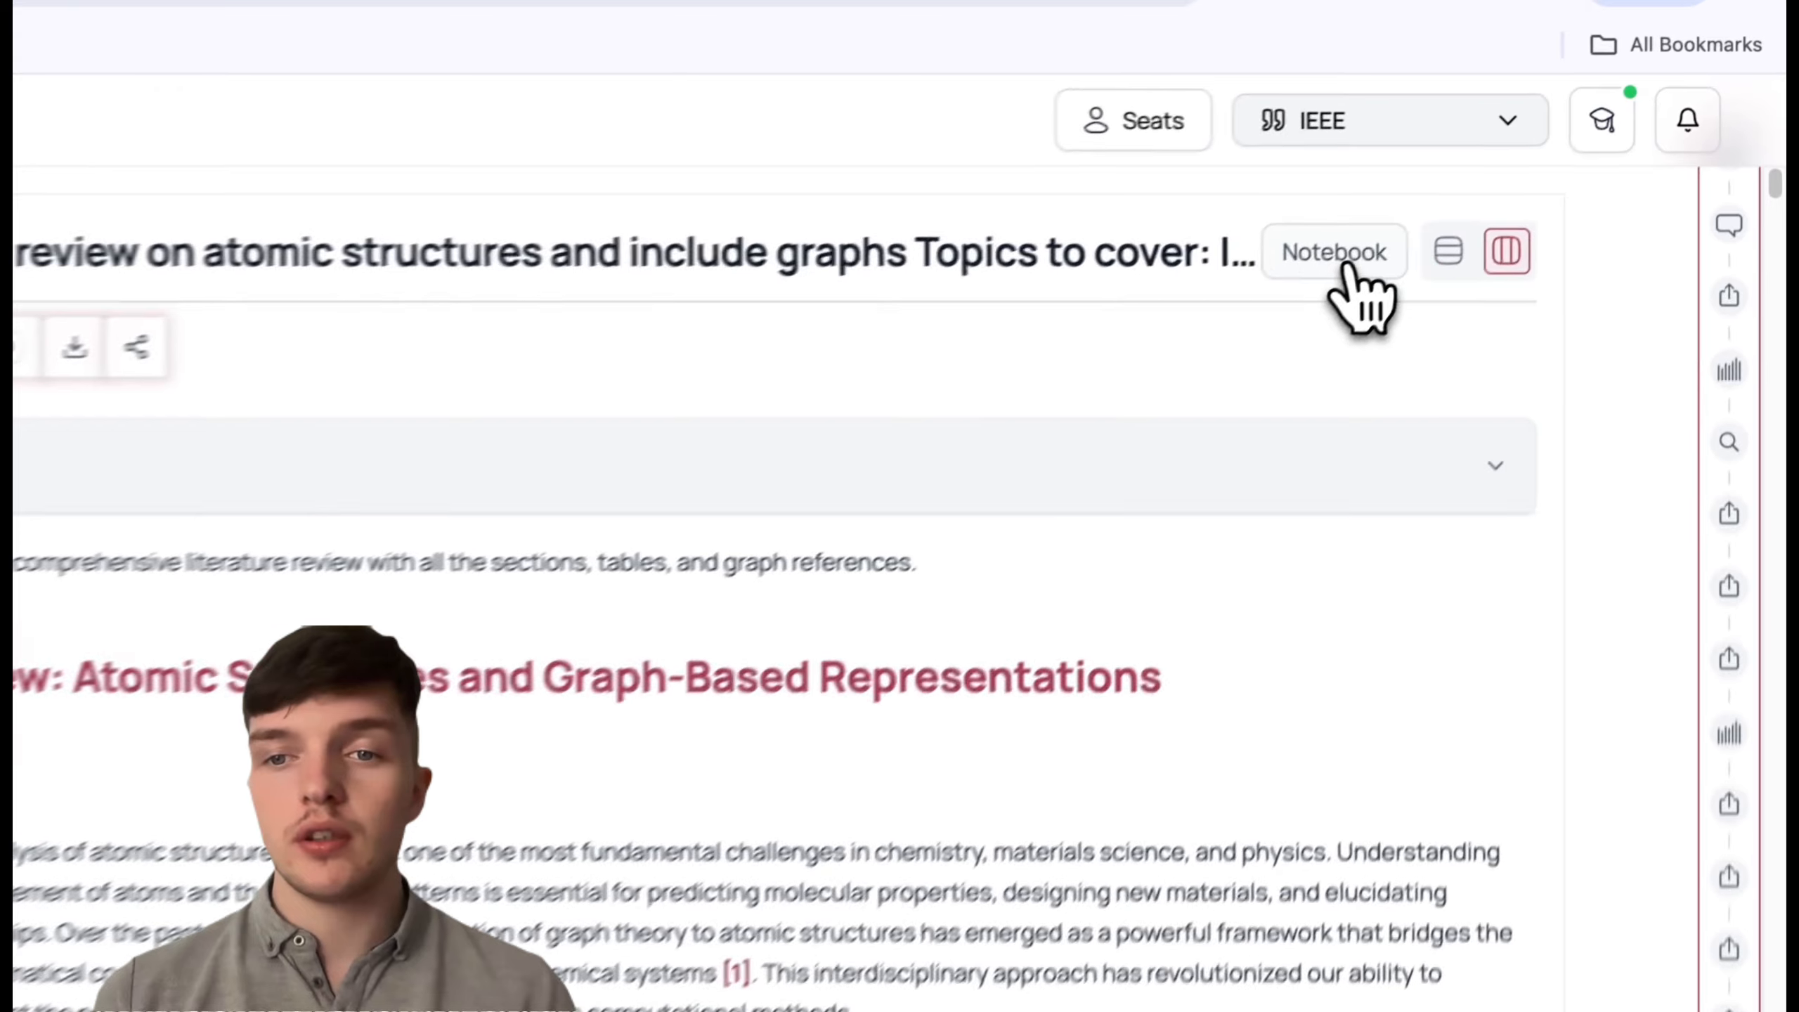
Step: Open the default notebook from the literature review and view its available citation styles without choosing one
left_click(1318, 283)
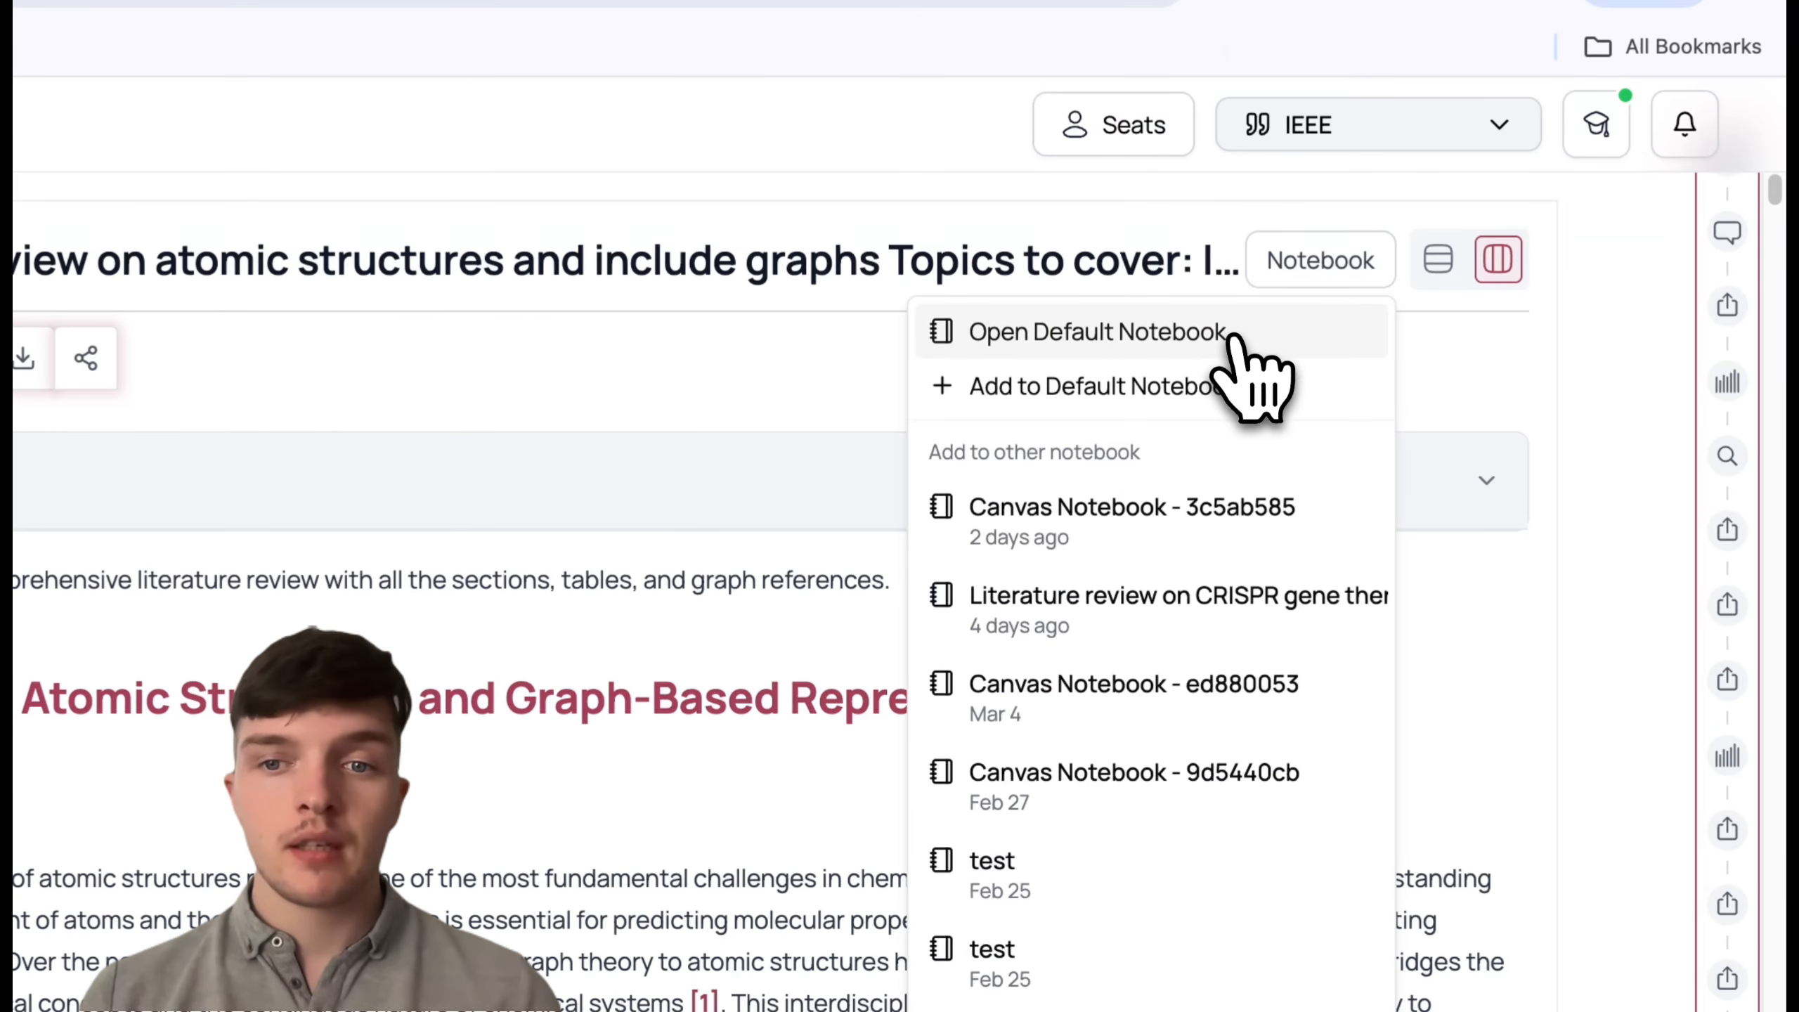
left_click(1237, 336)
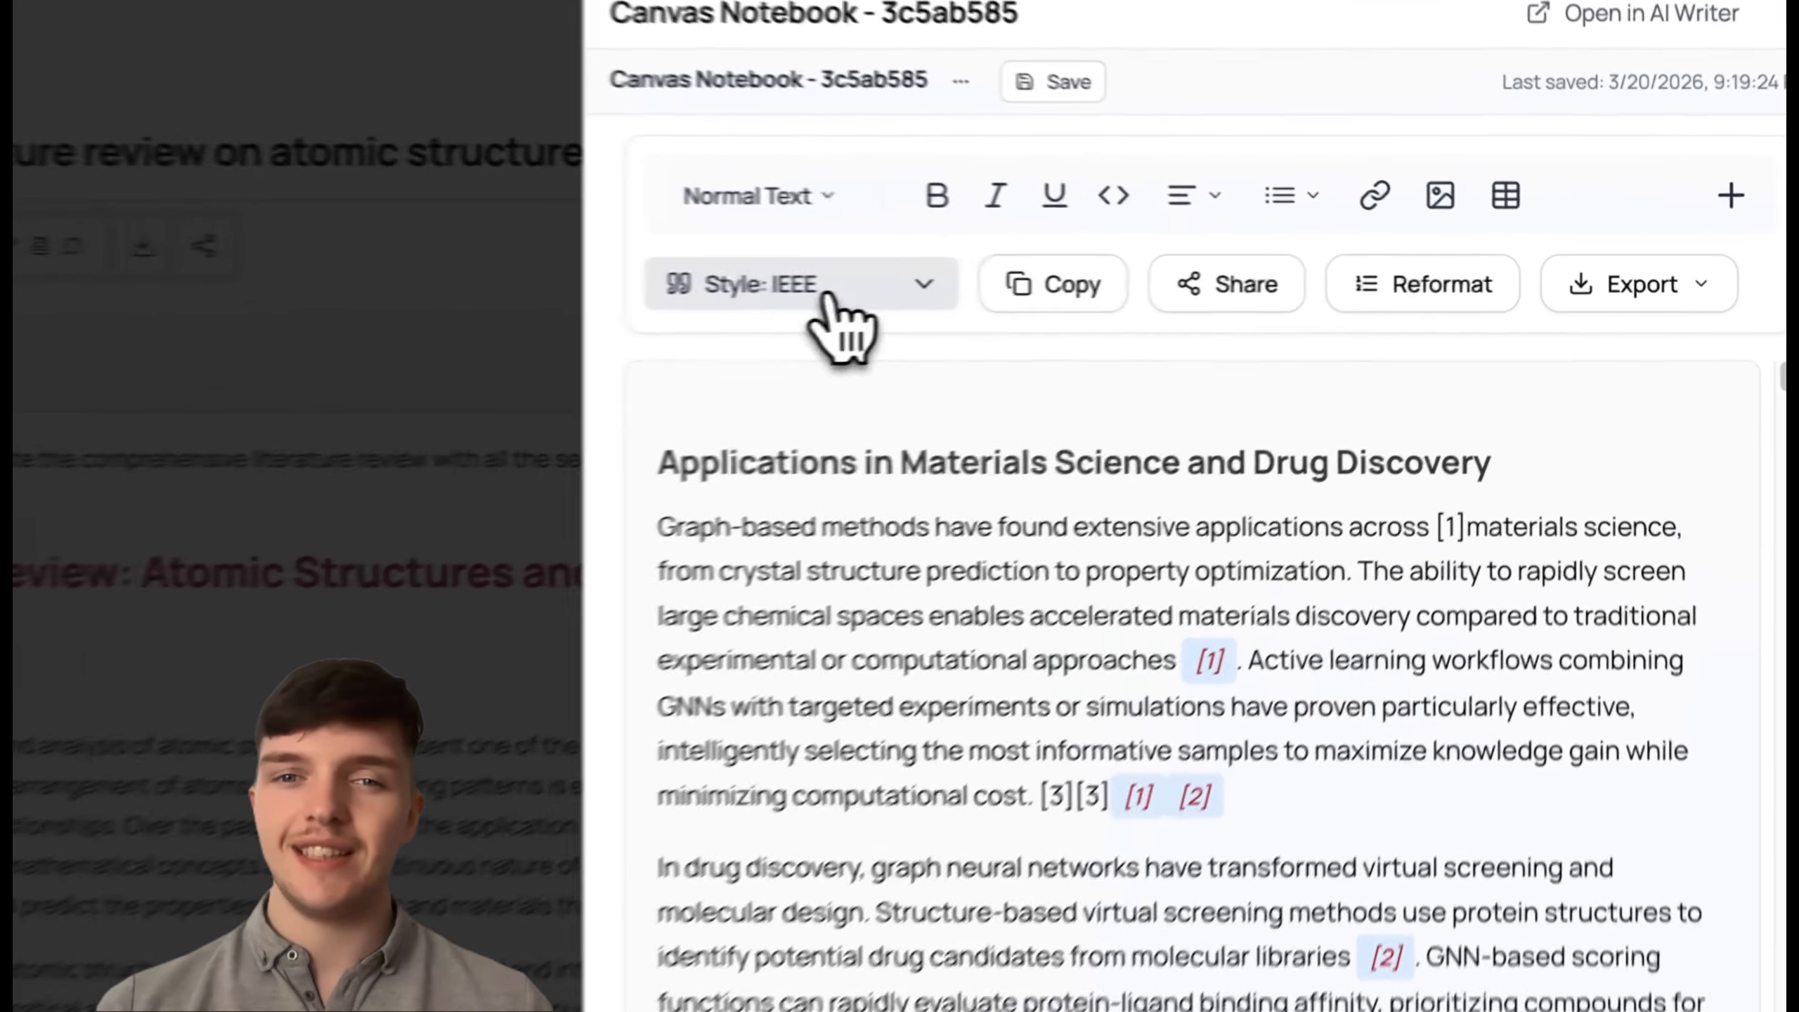
left_click(1038, 283)
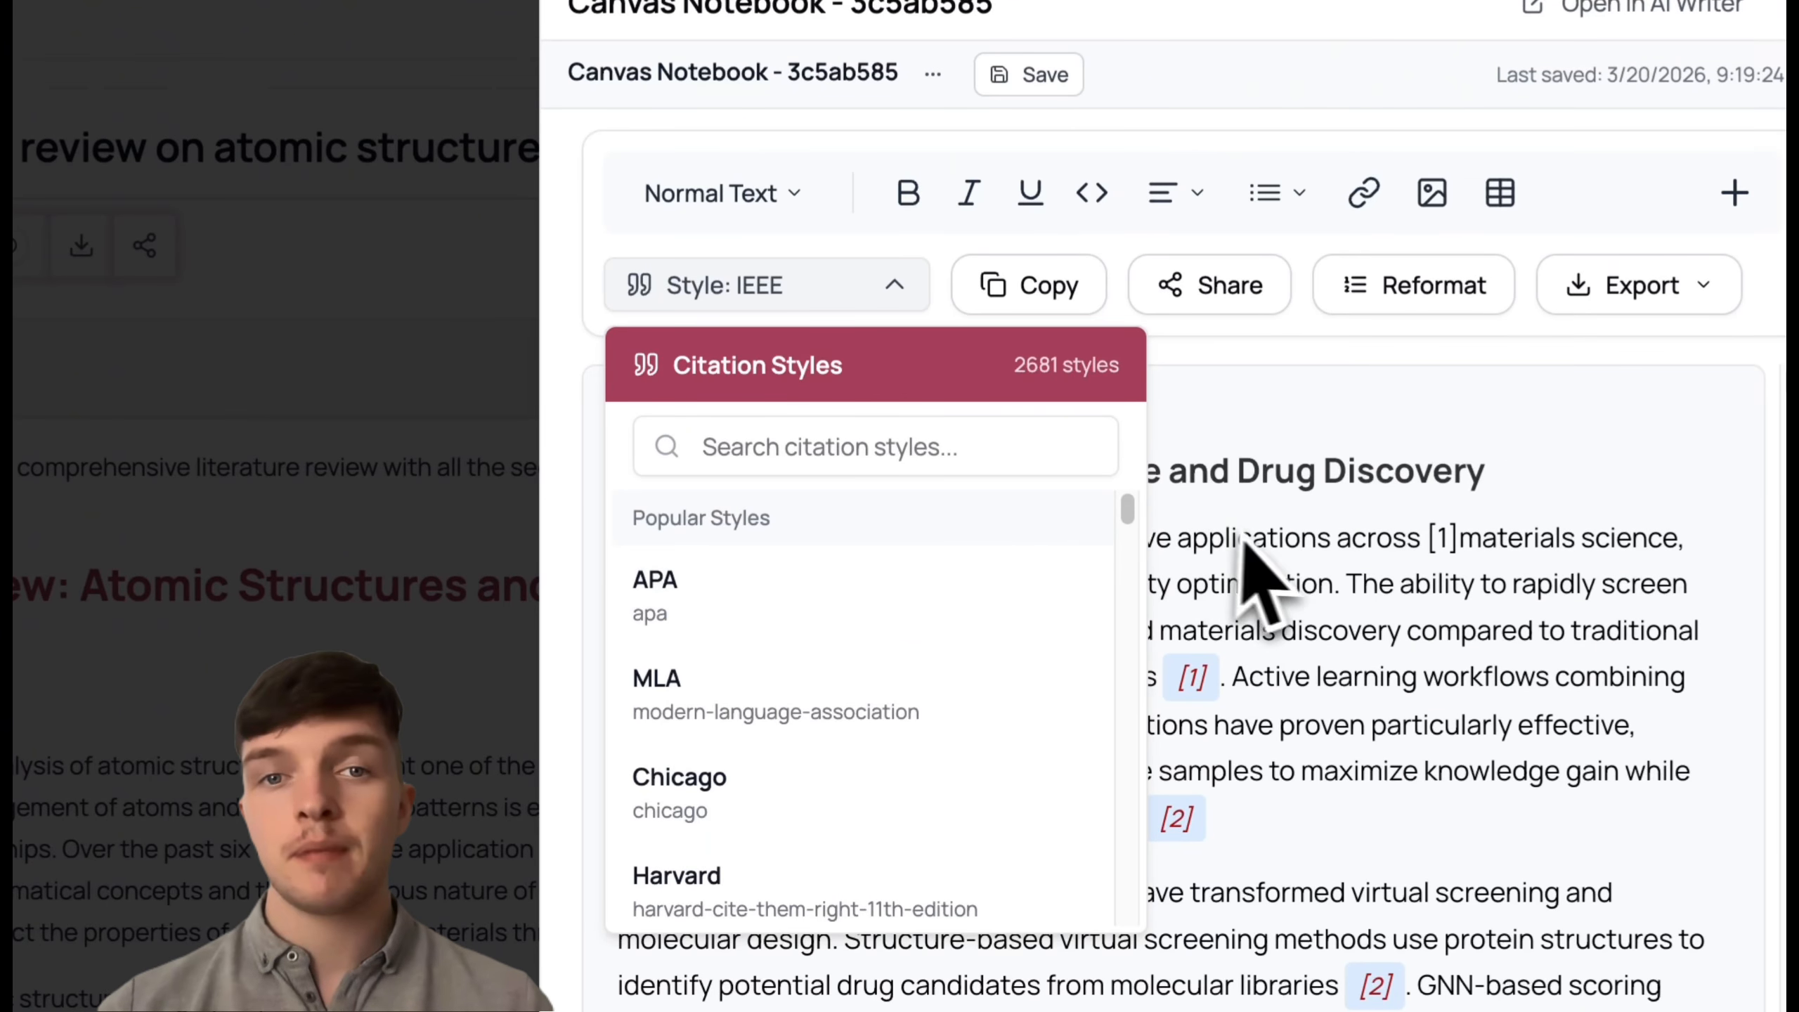
key("Escape")
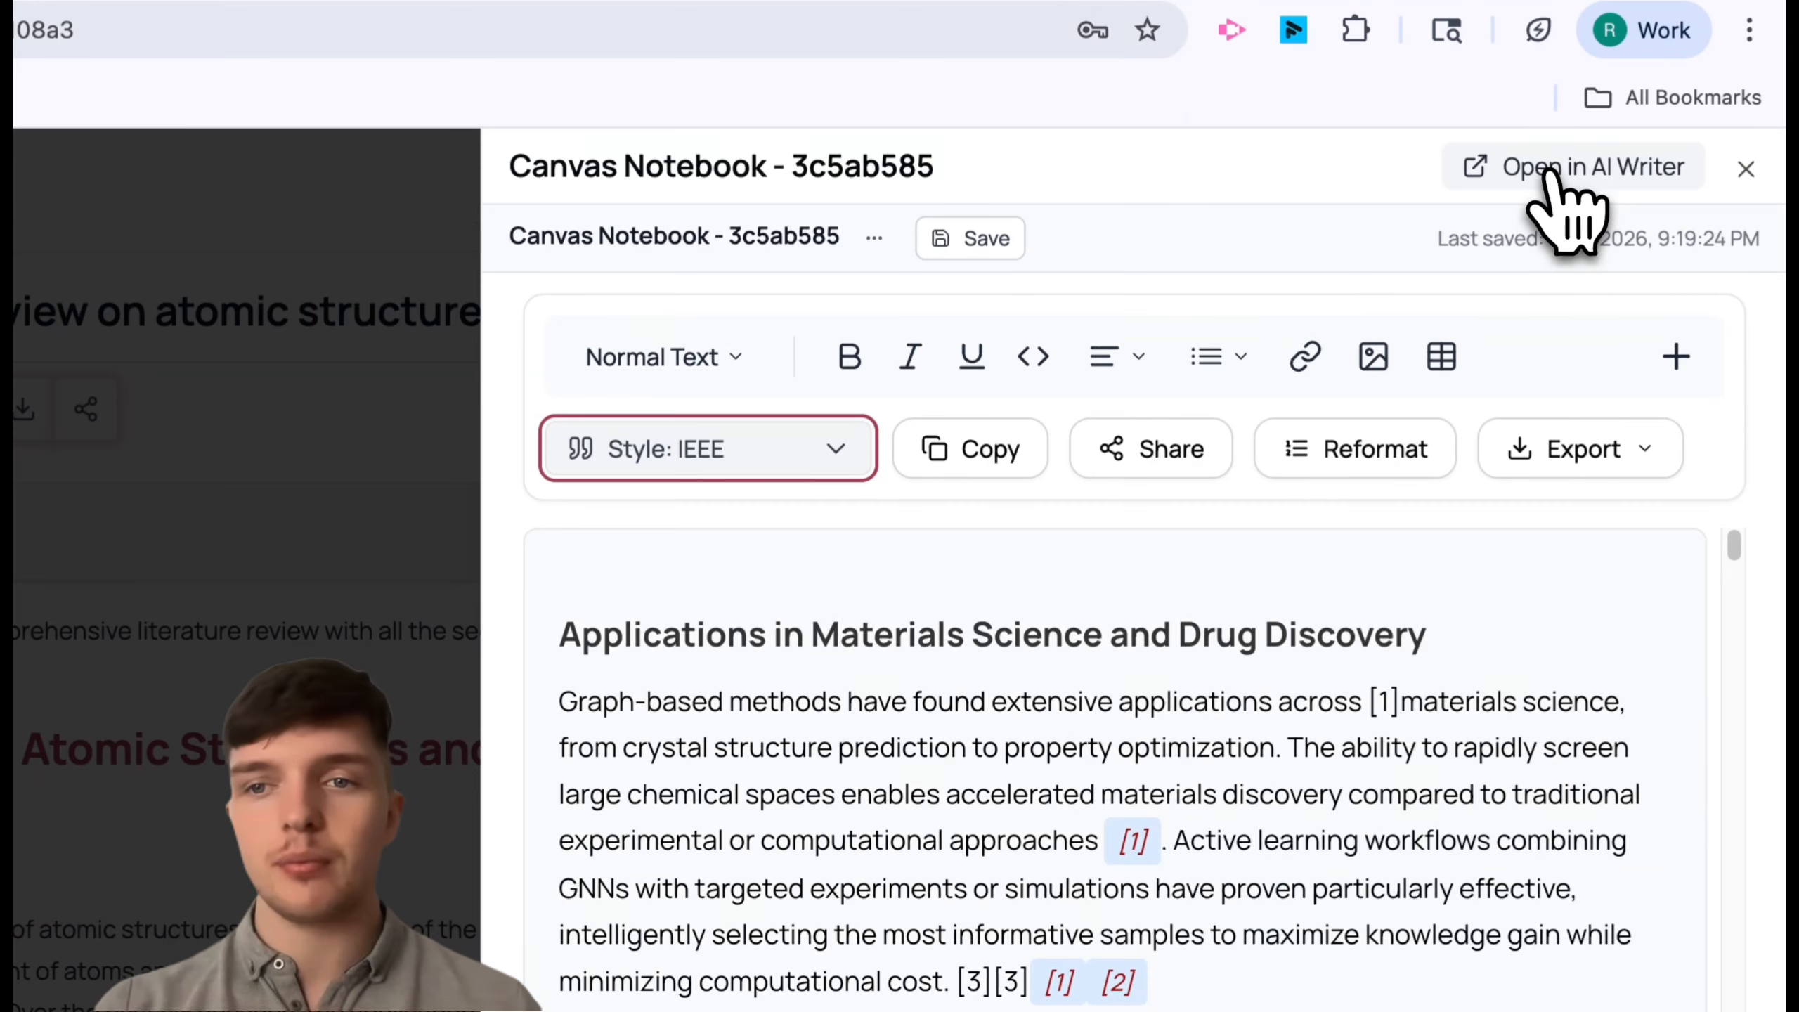
Step: Open the notebook in AI Writer and view its Chats section, including the chat history, beside the document
left_click(1551, 175)
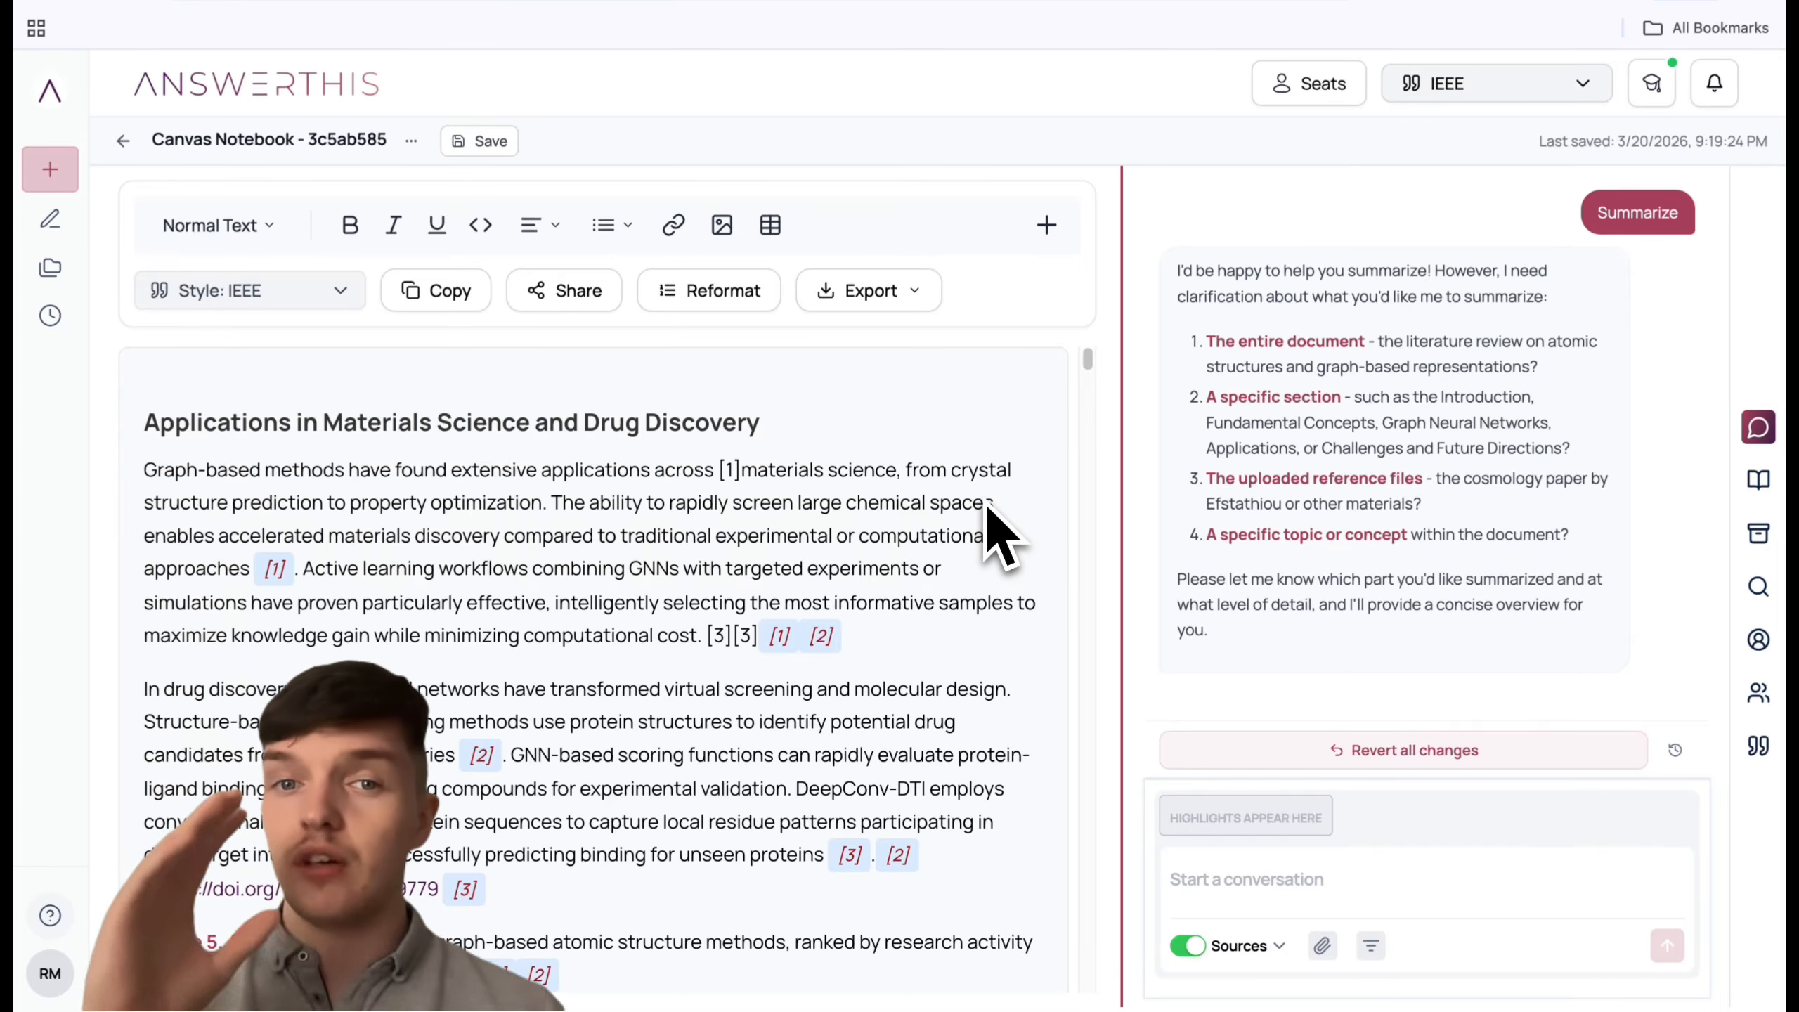
mouse_move(1780, 500)
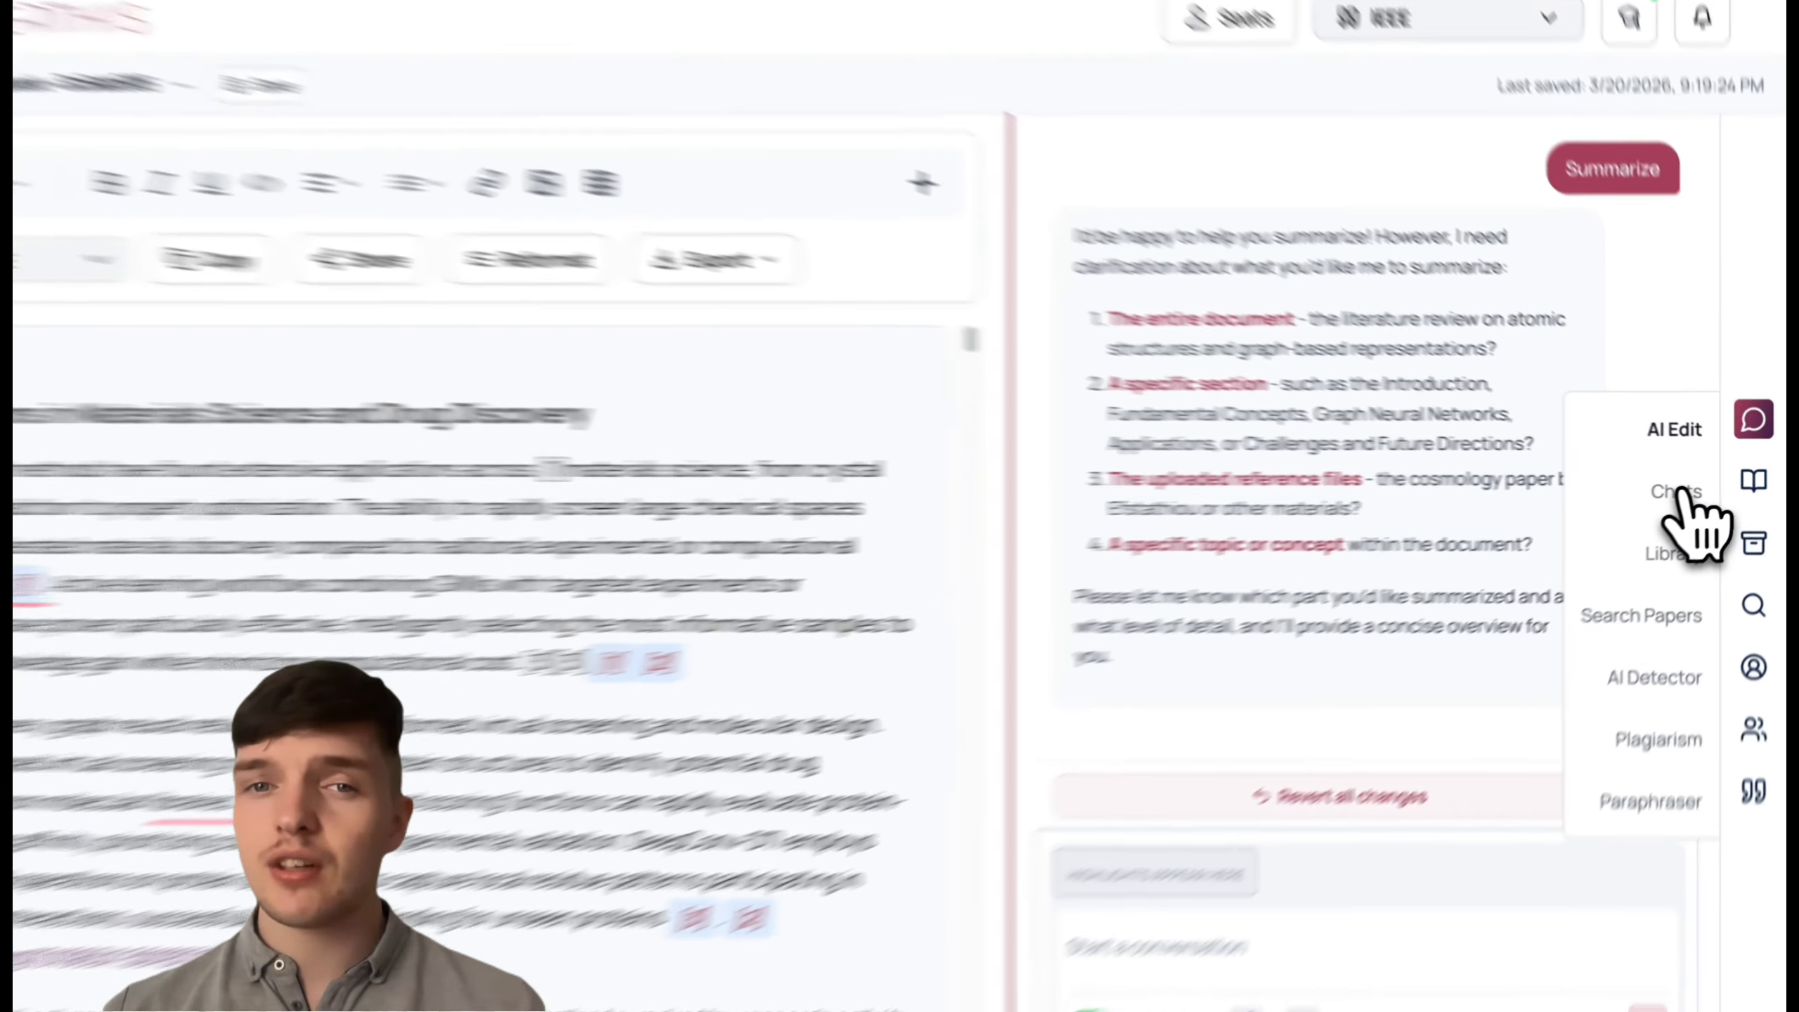
left_click(1720, 491)
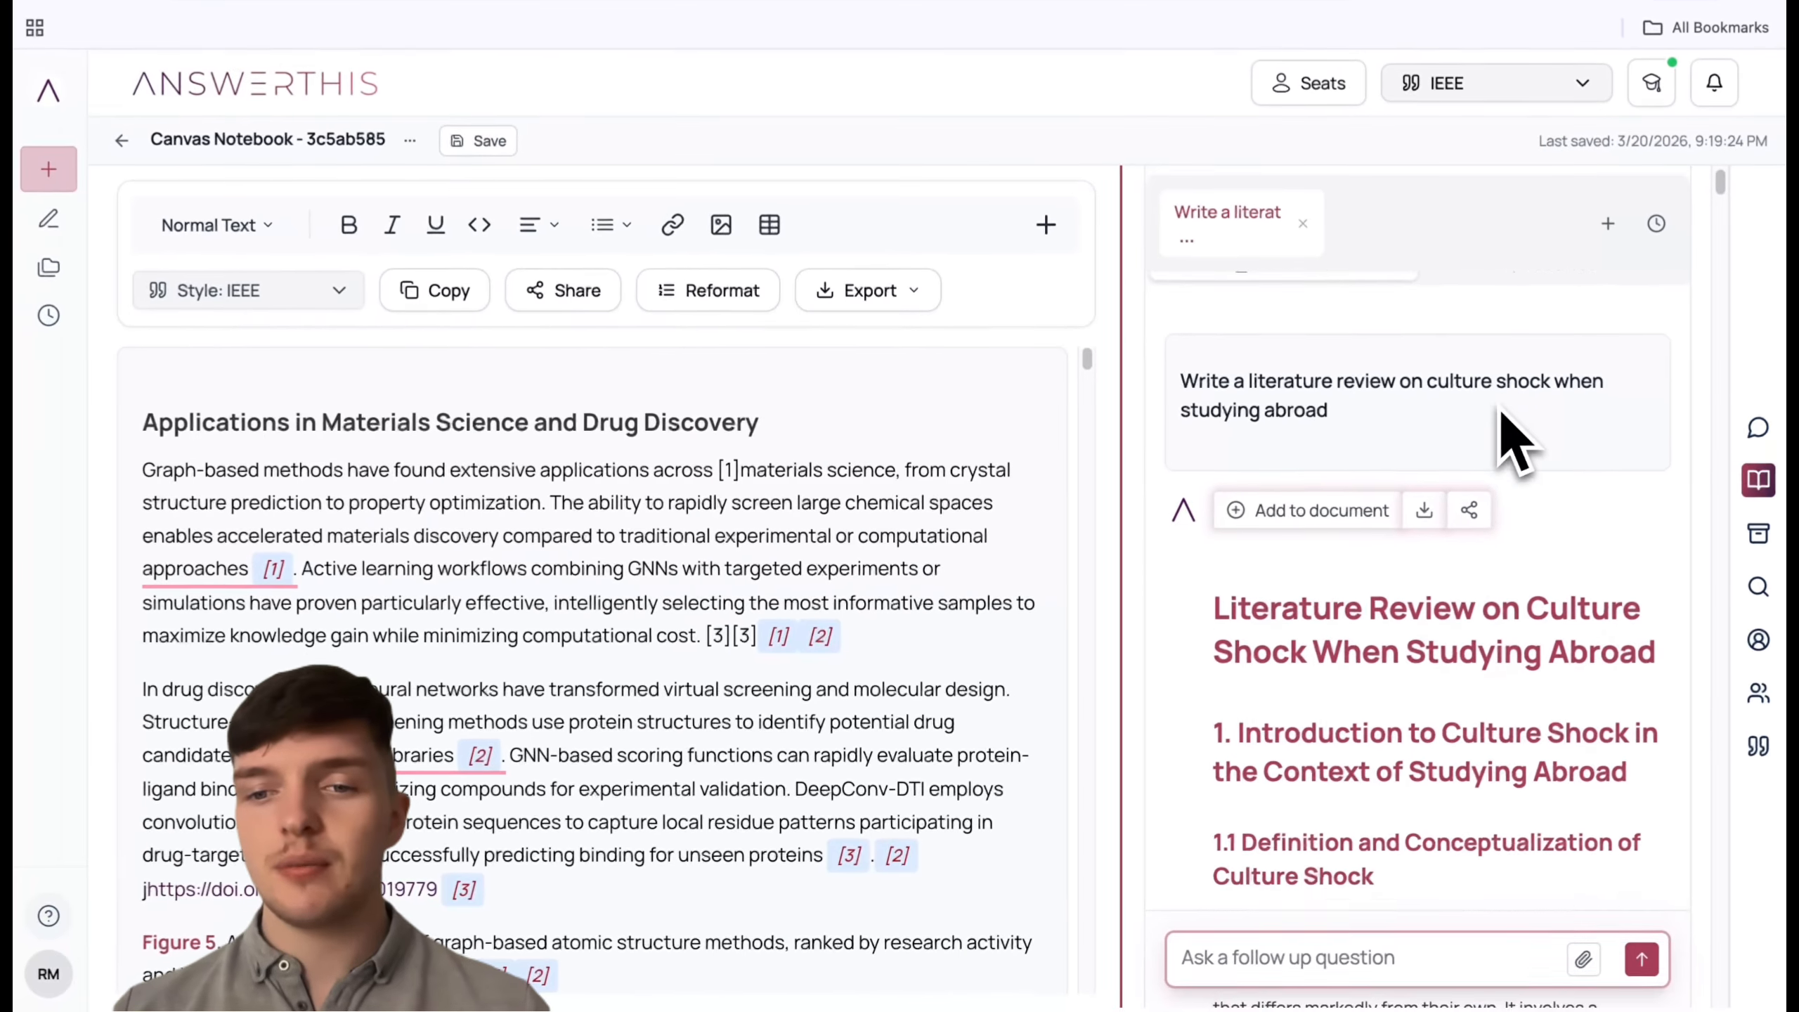
scroll(1513, 436, "down", 2)
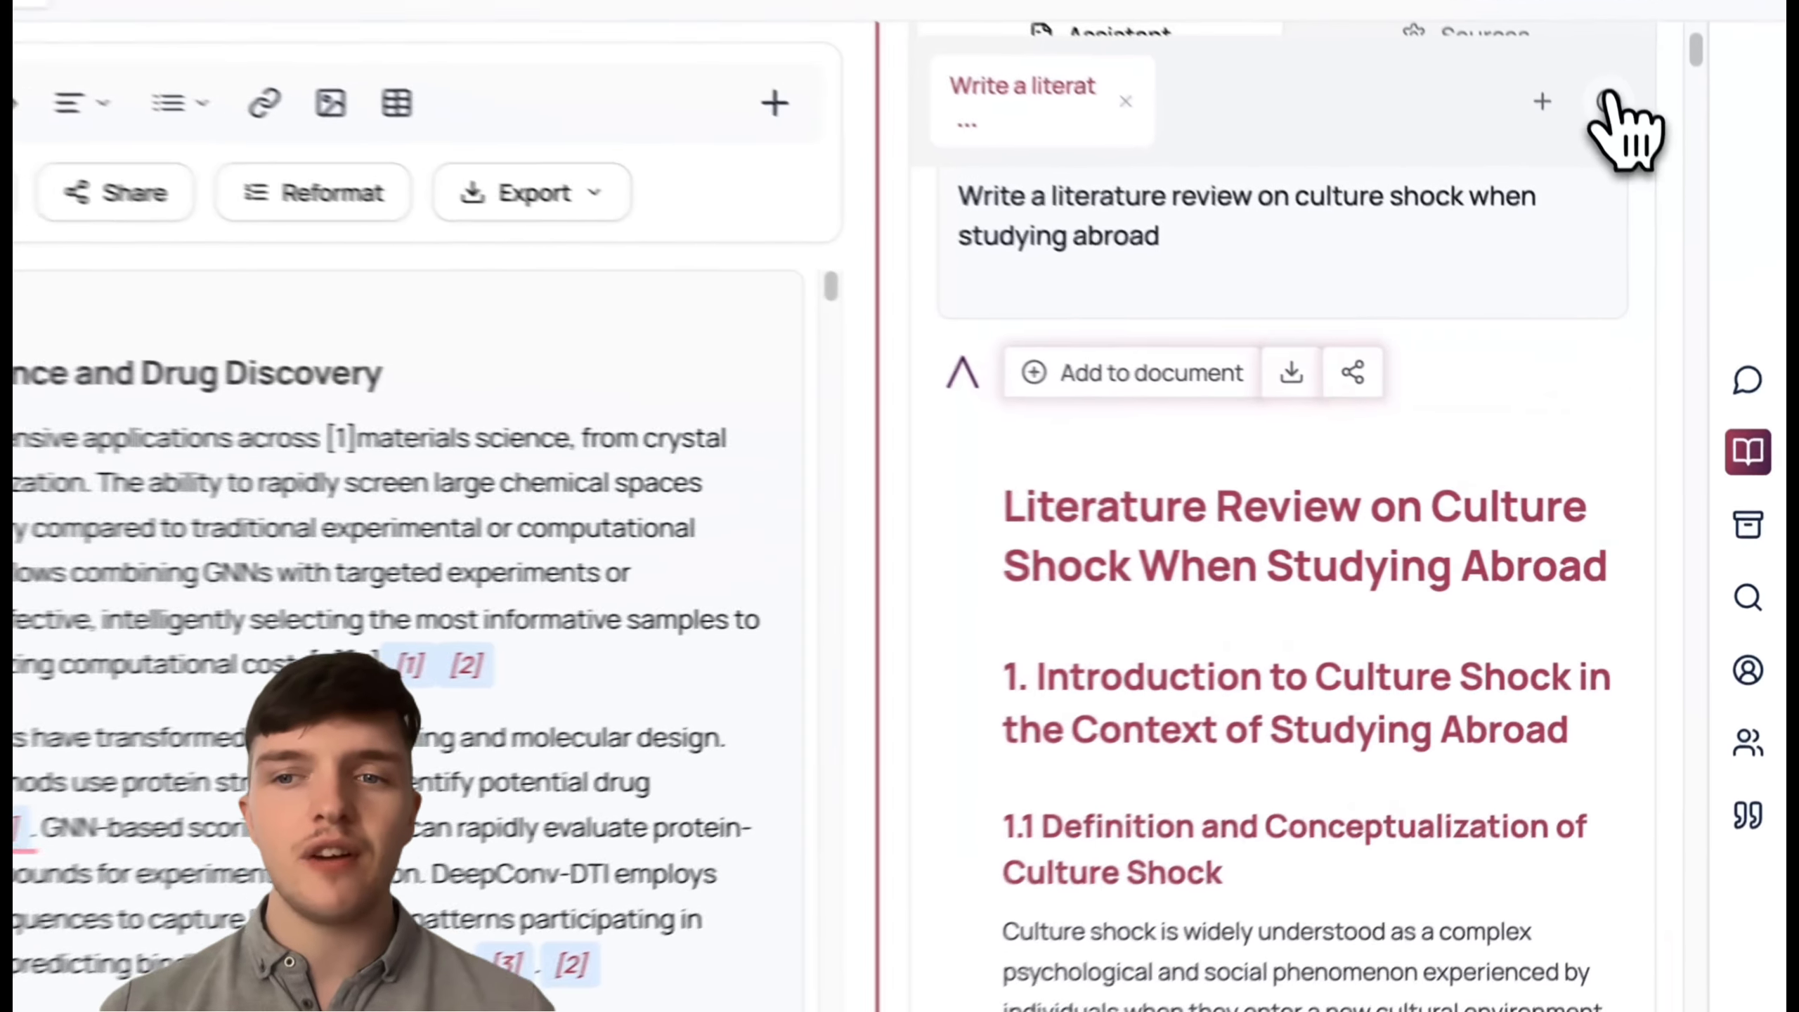
left_click(1656, 224)
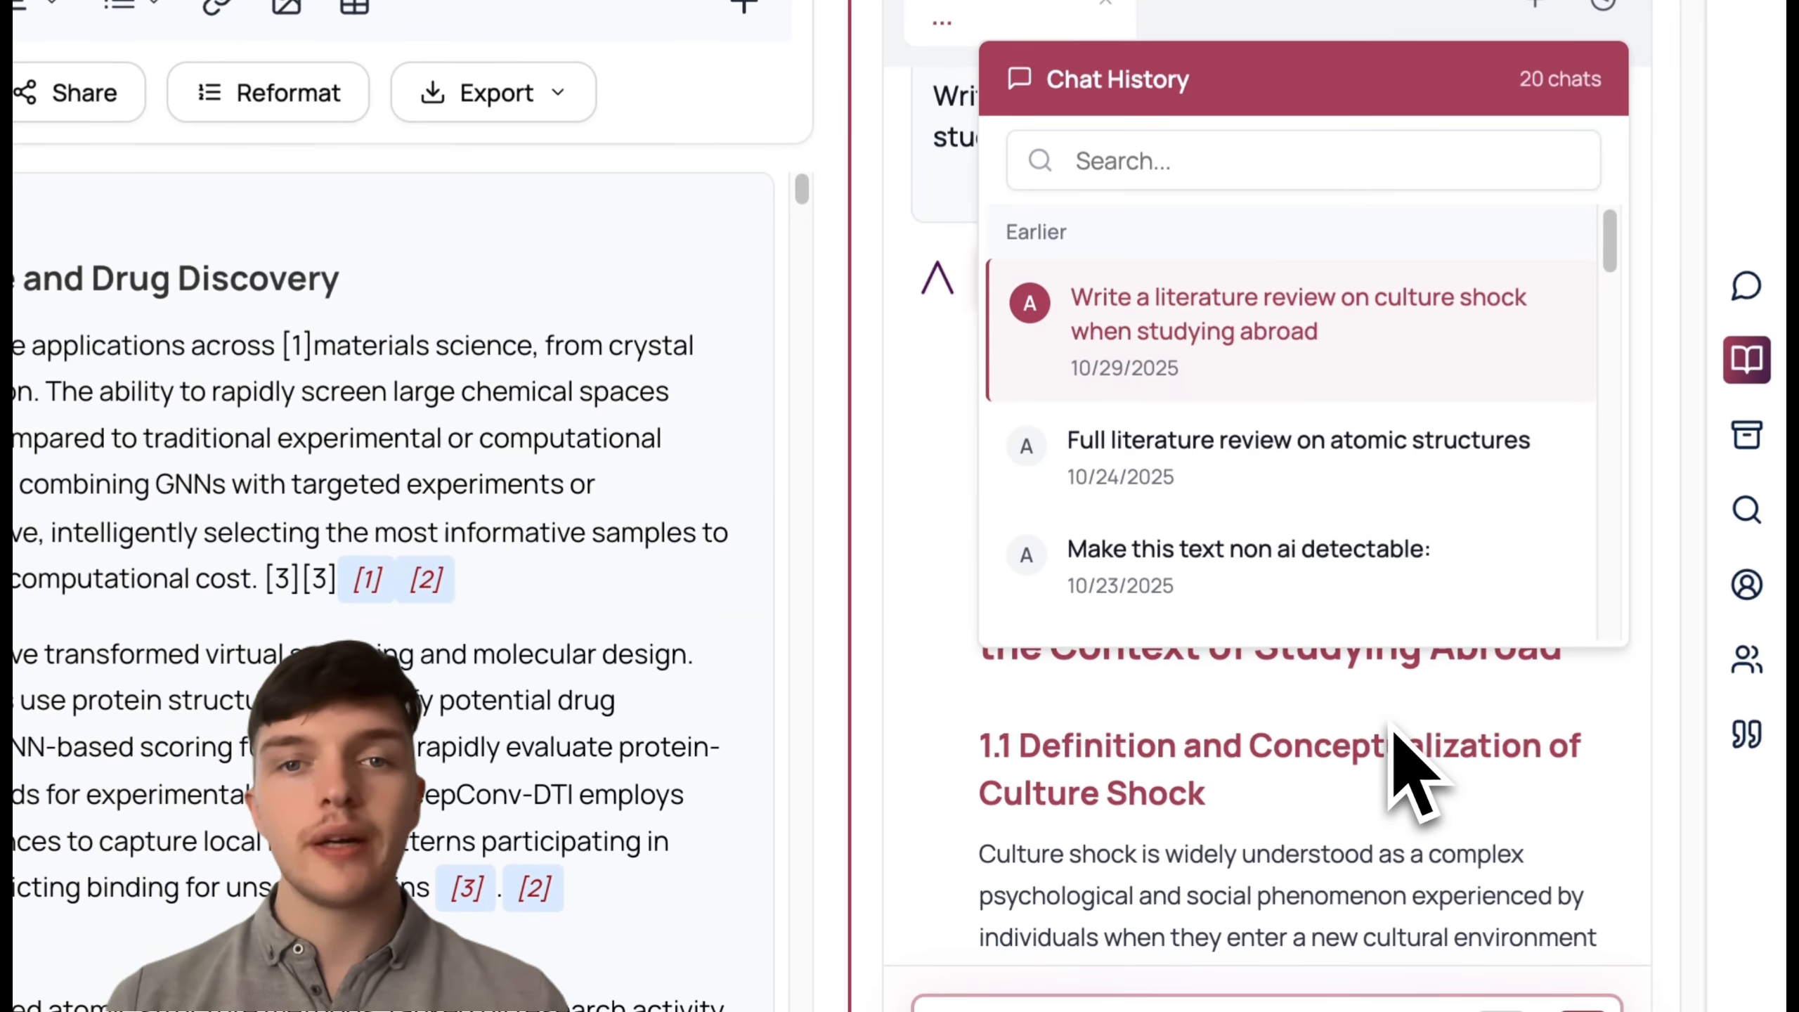
left_click(1357, 744)
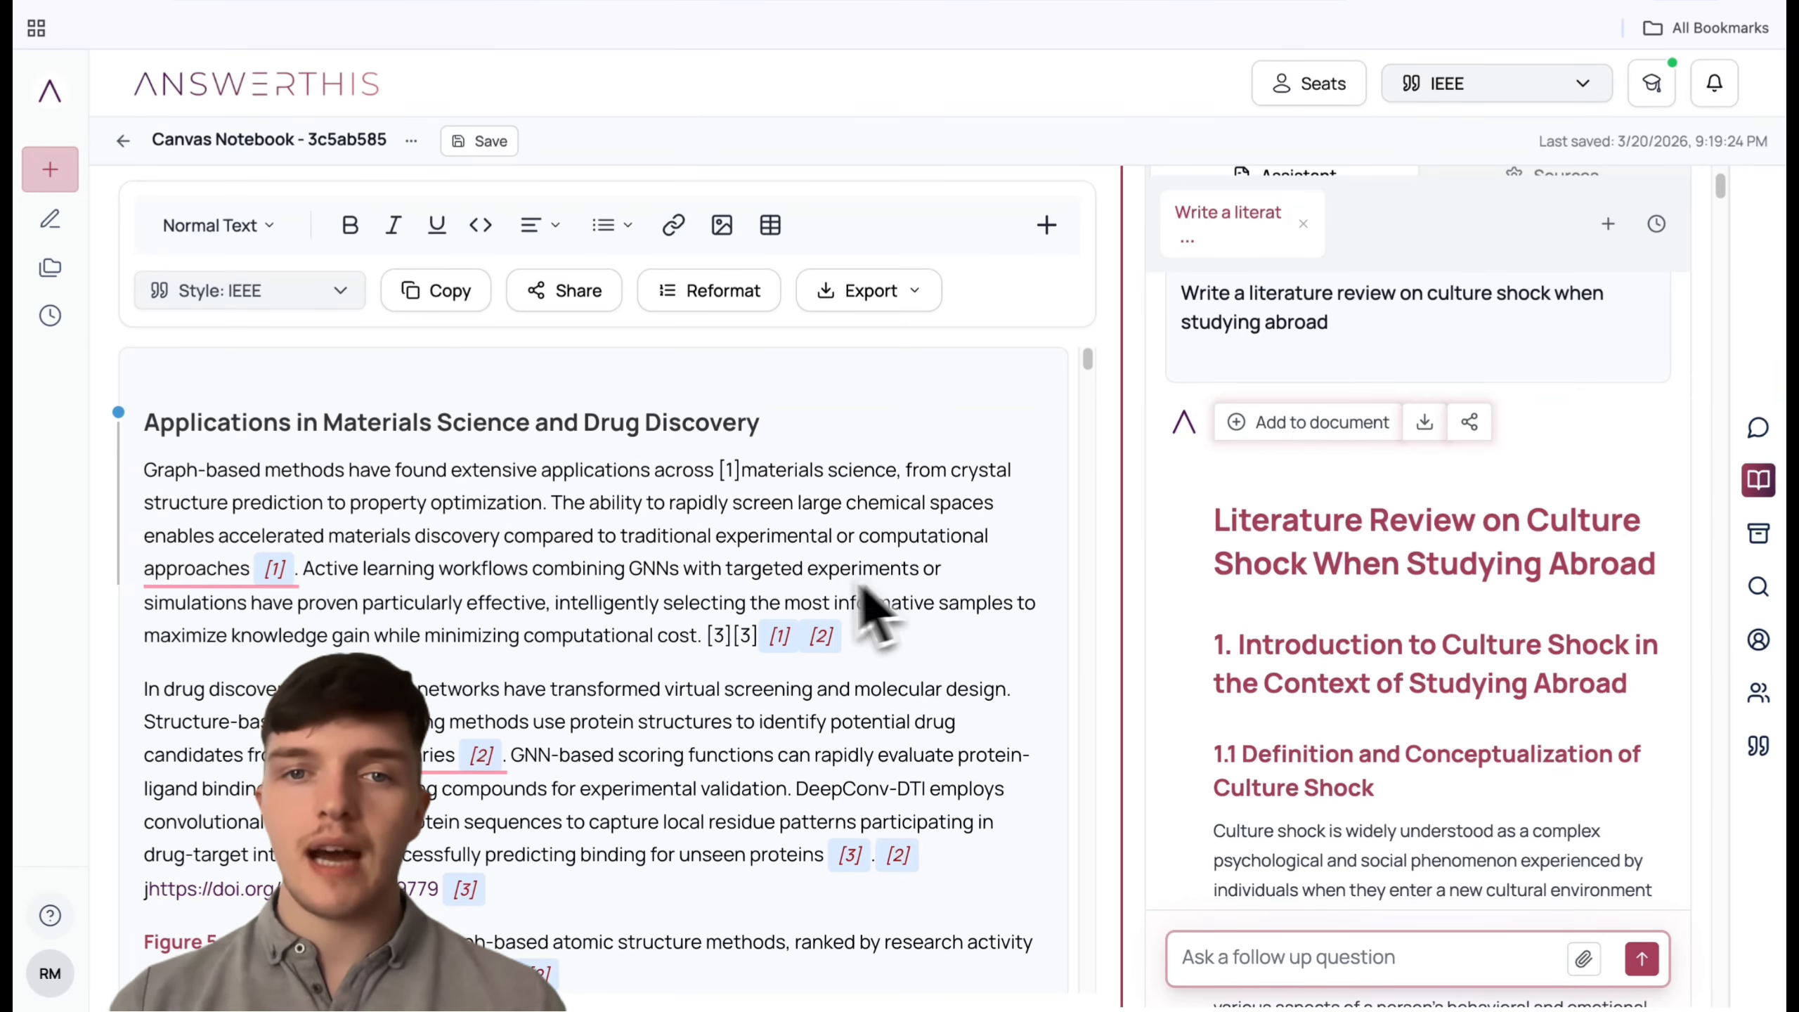
Step: Add a citation from the Zotero library for "Exploring the promises of intersectionality for advancing women's health research" to the document's first paragraph
mouse_move(1732, 588)
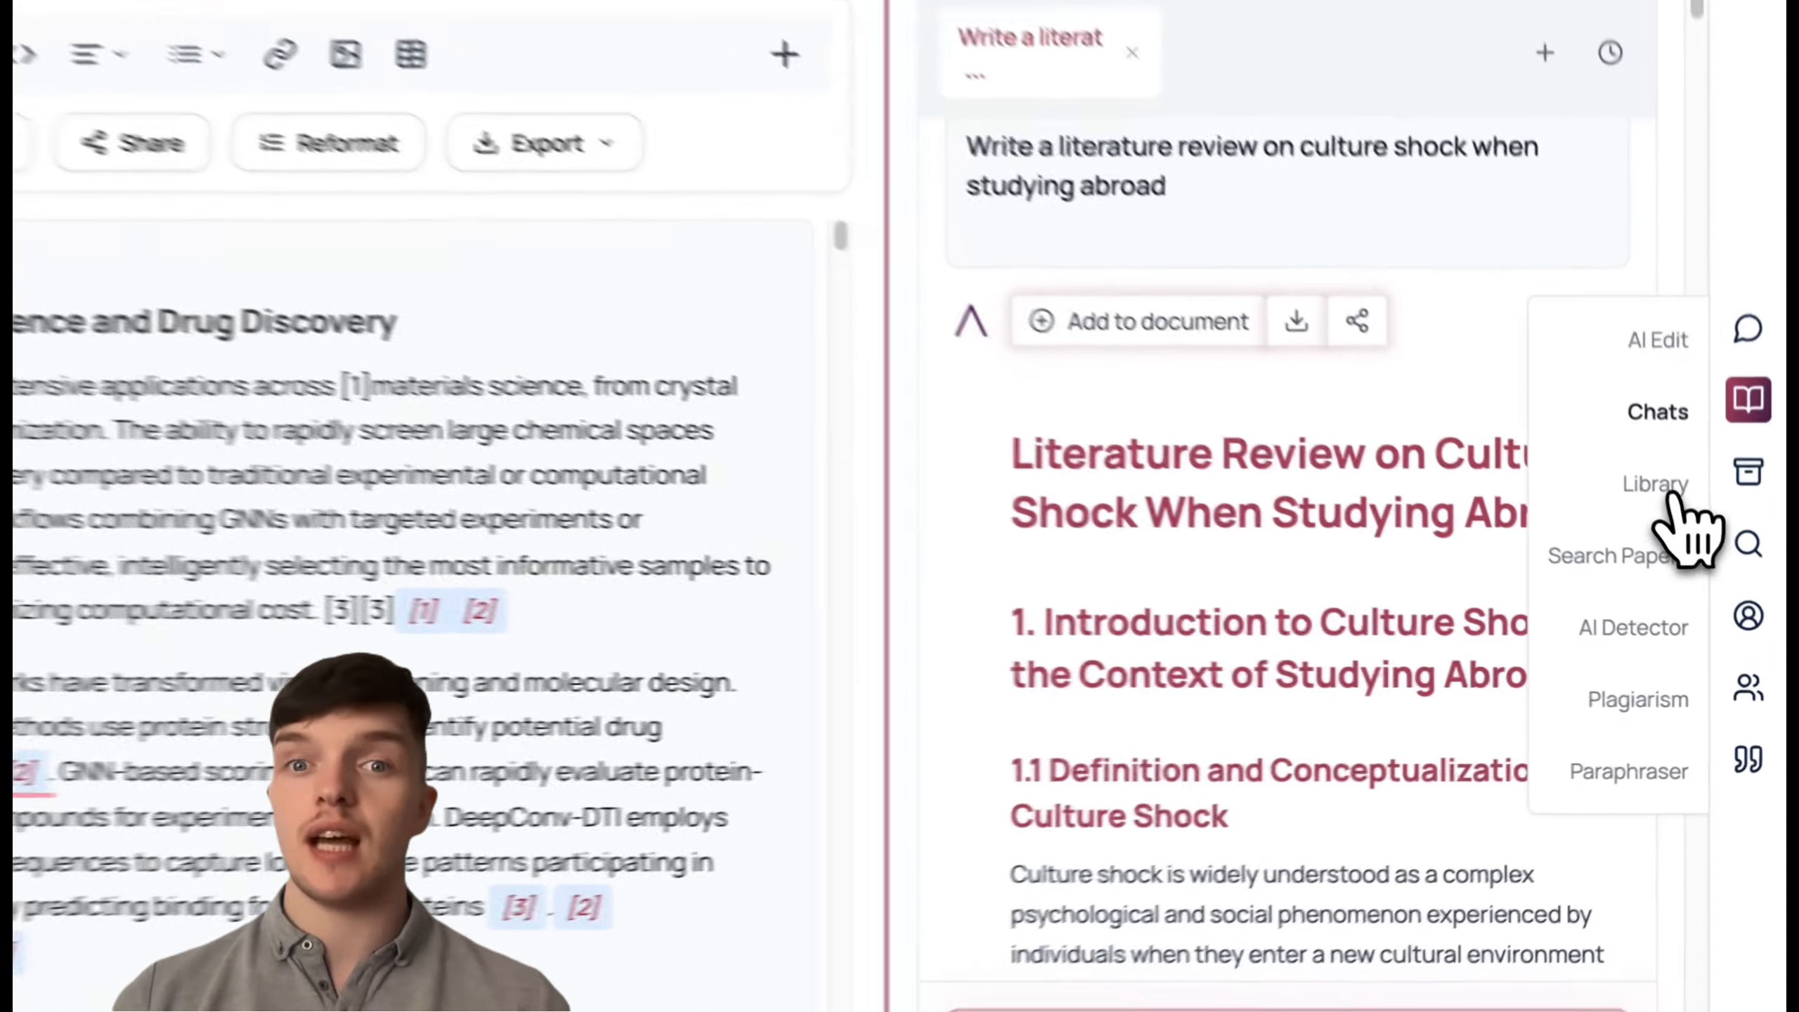
left_click(1701, 545)
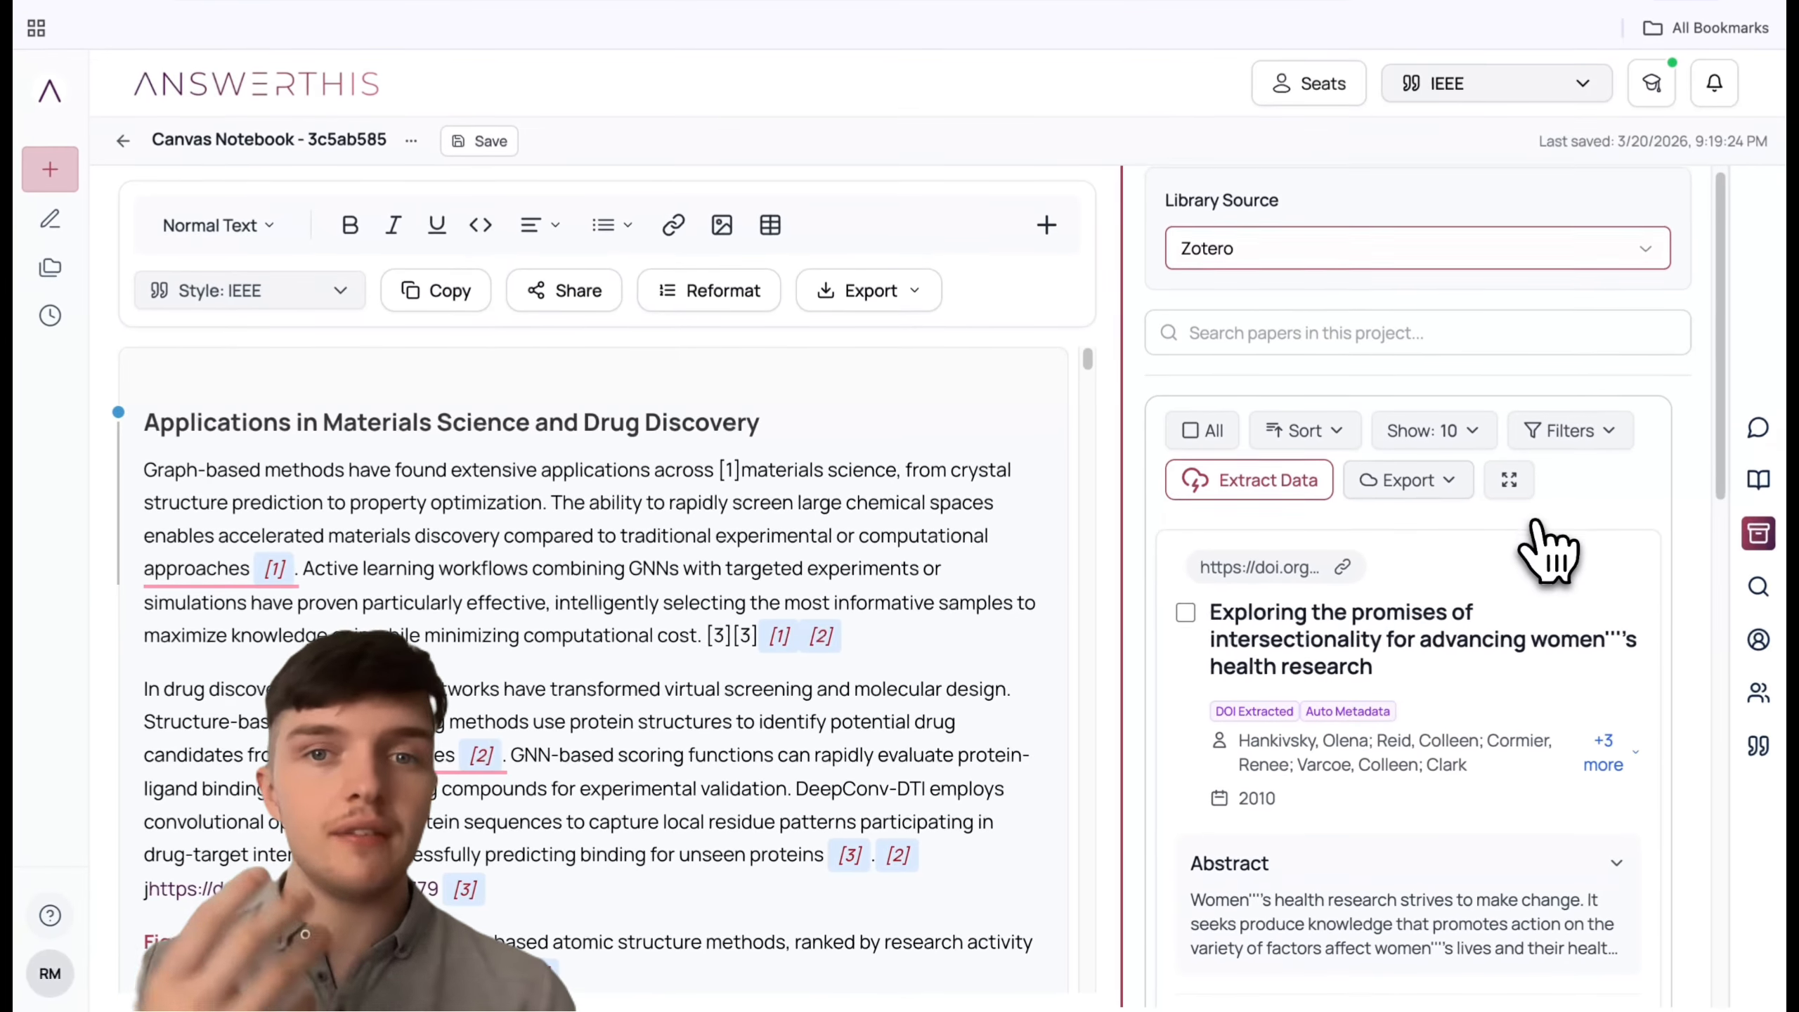
scroll(1547, 553, "down", 3)
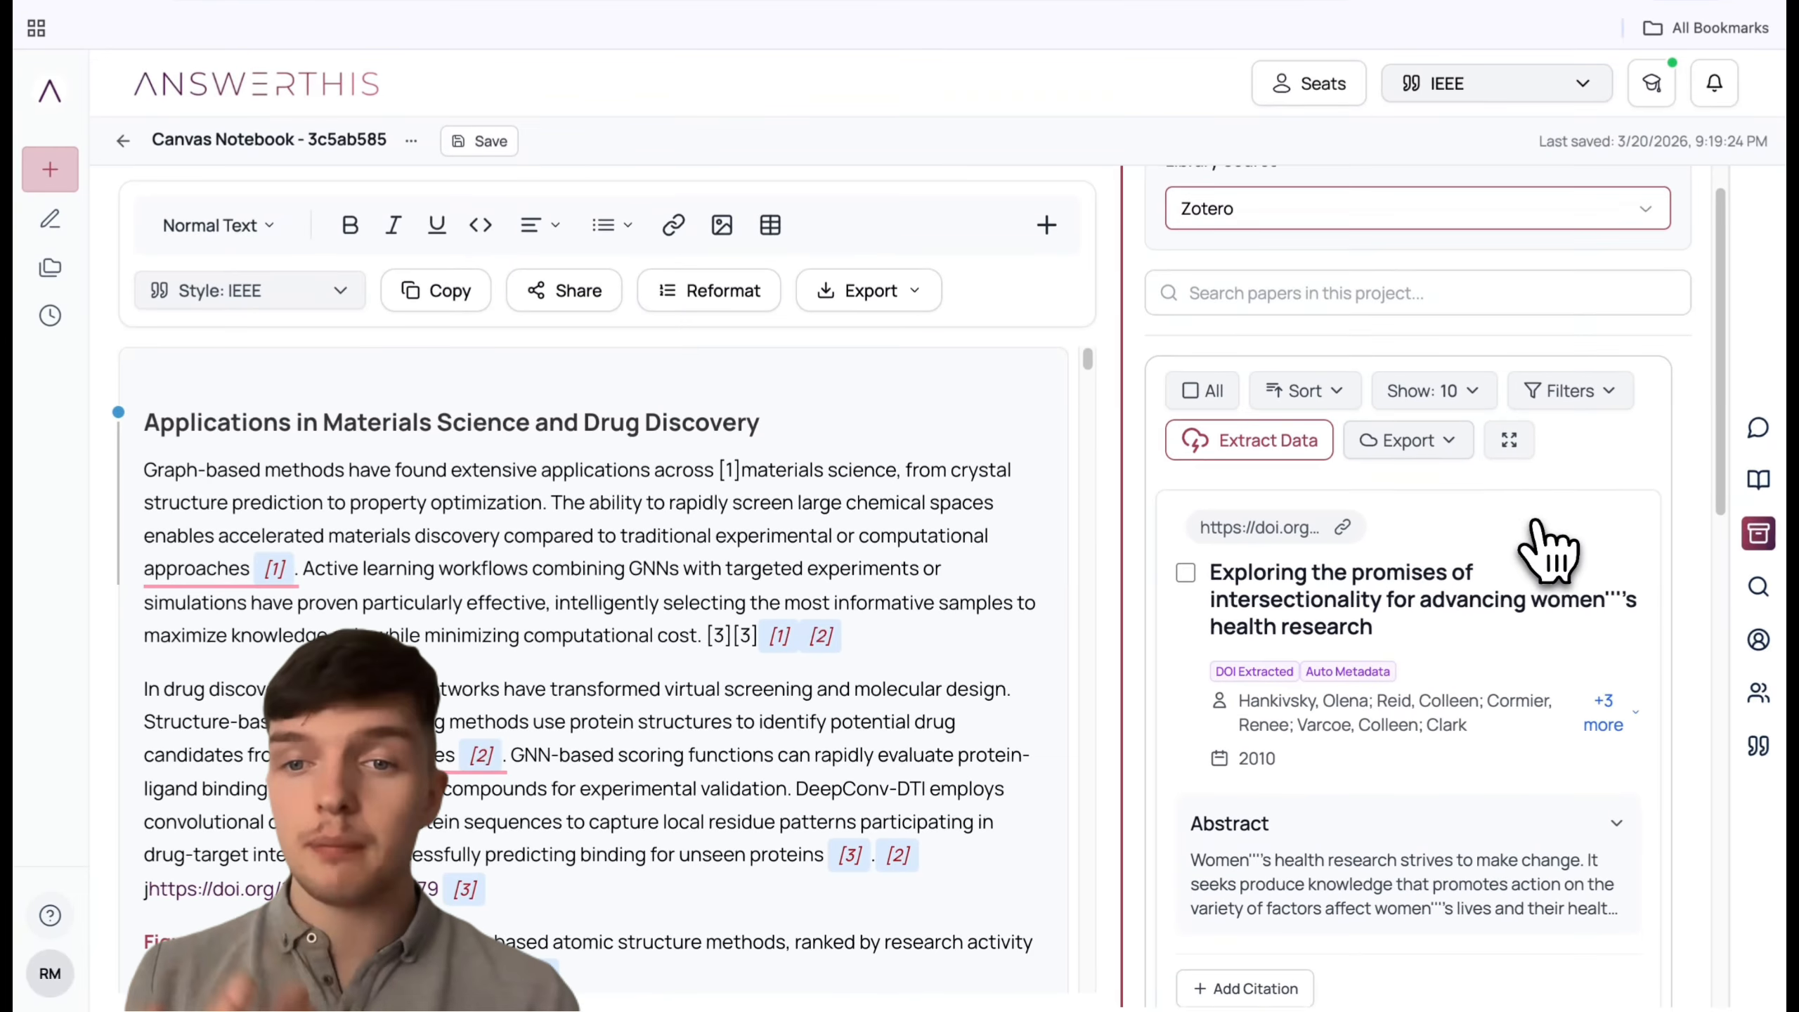
scroll(1548, 553, "down", 1)
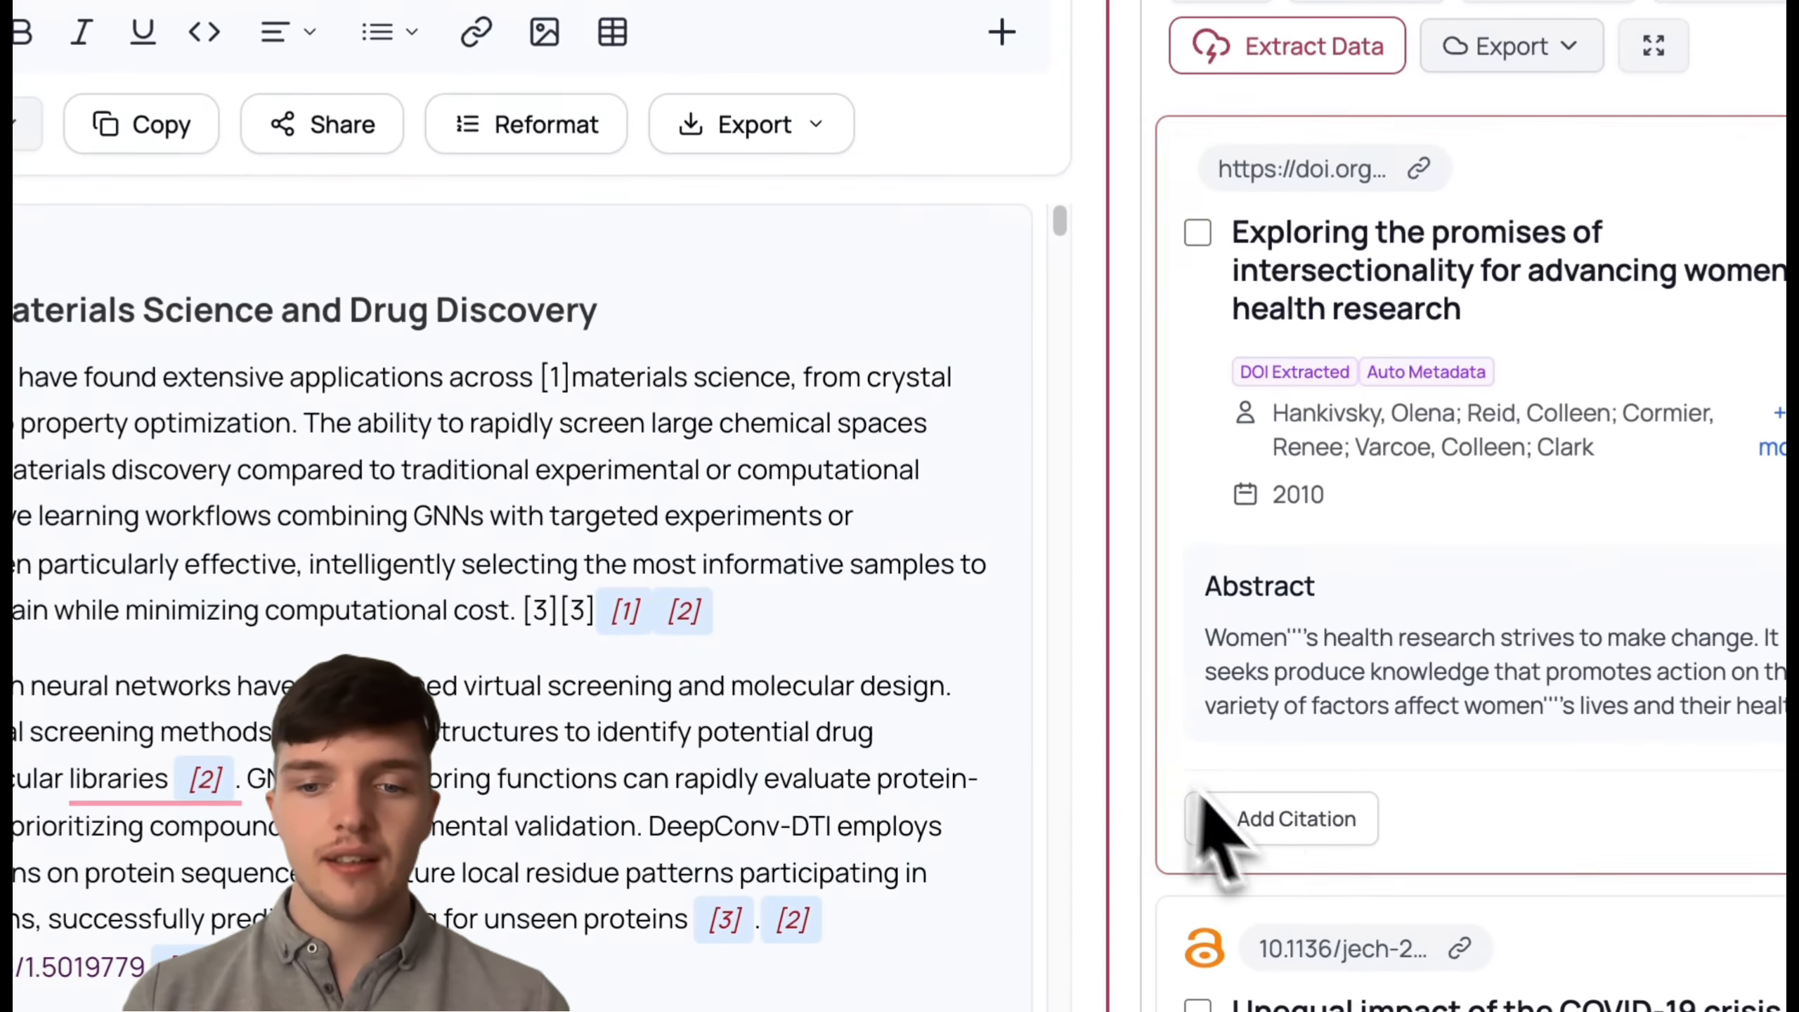
left_click(1247, 821)
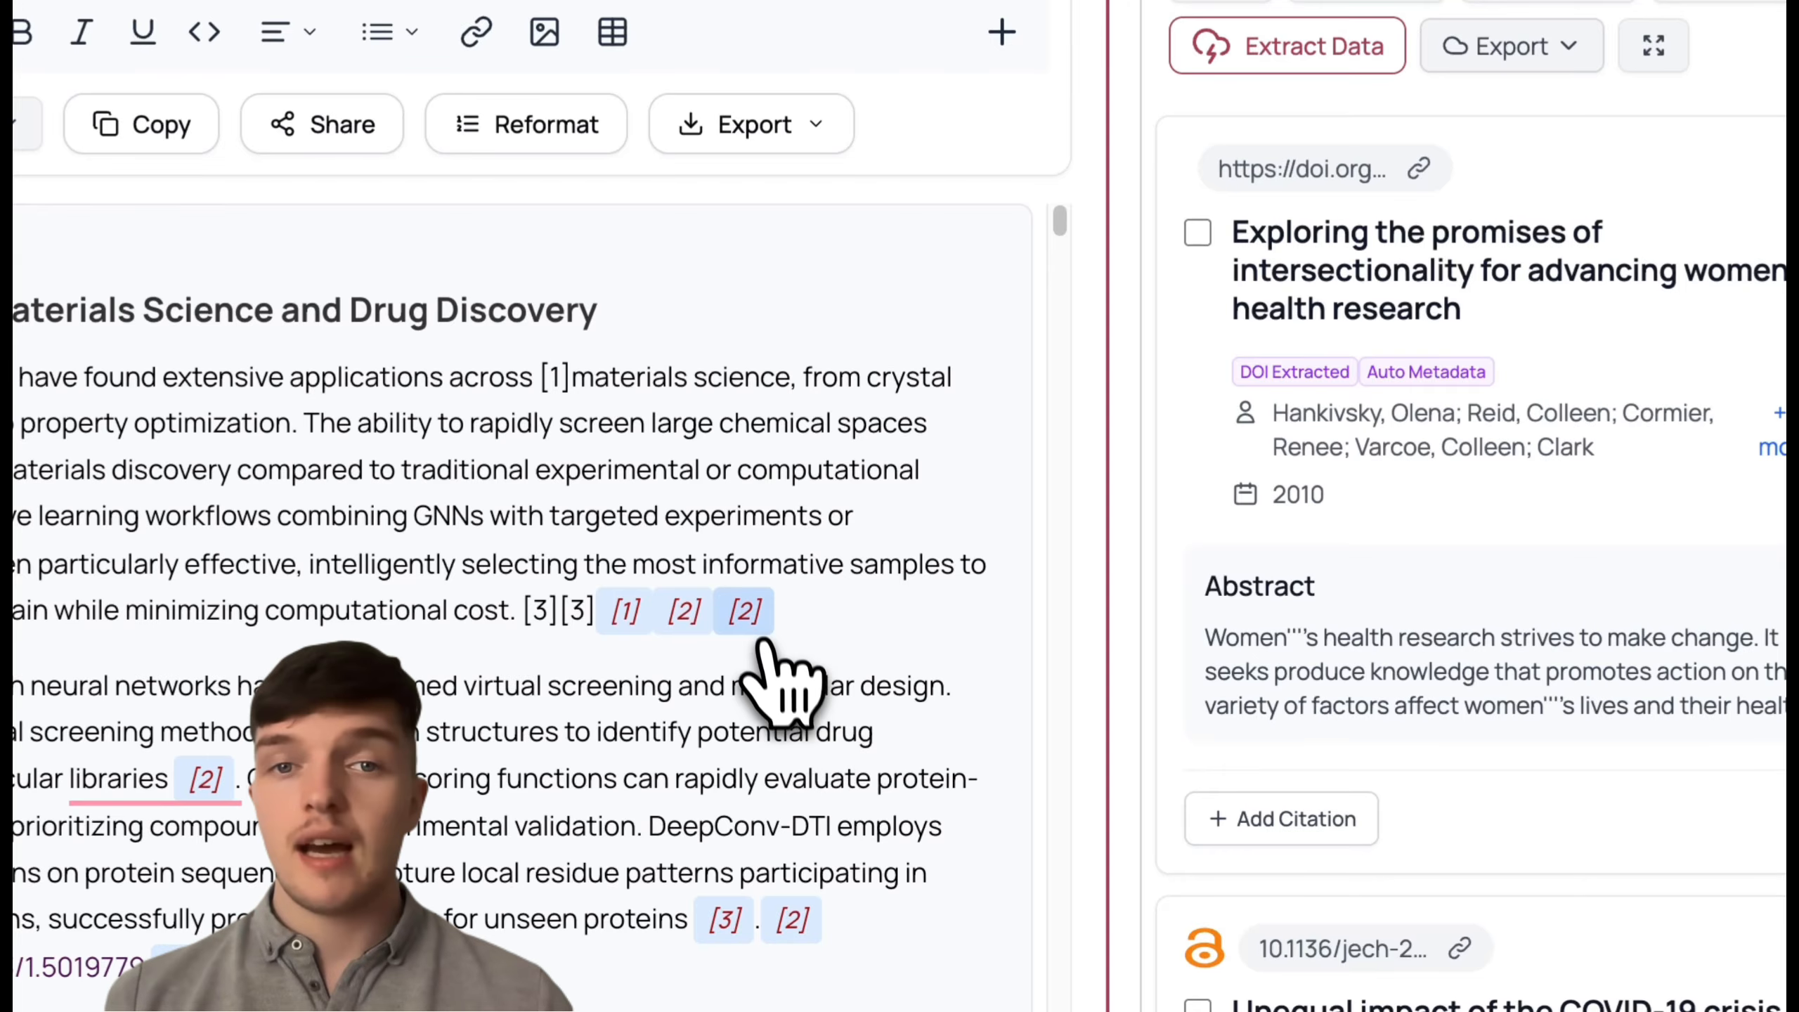
Step: View the added citation's details and its publication page, return to the document and close the details
left_click(745, 614)
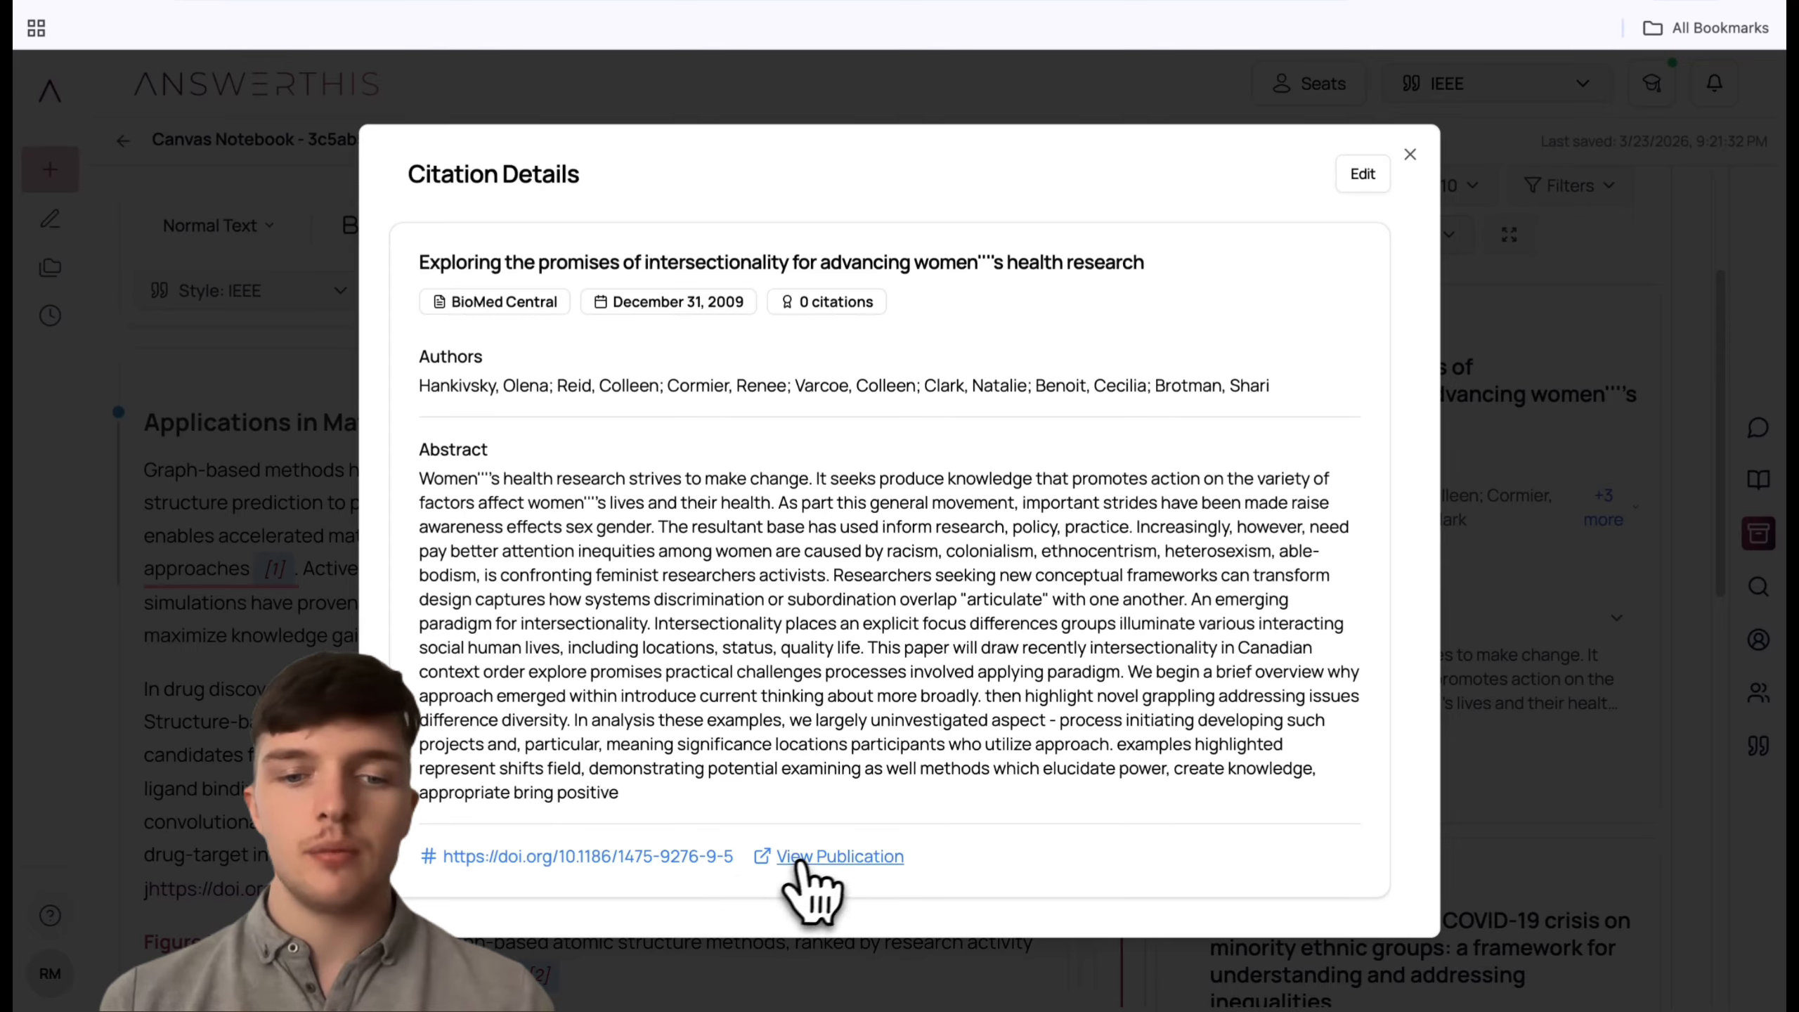
left_click(807, 858)
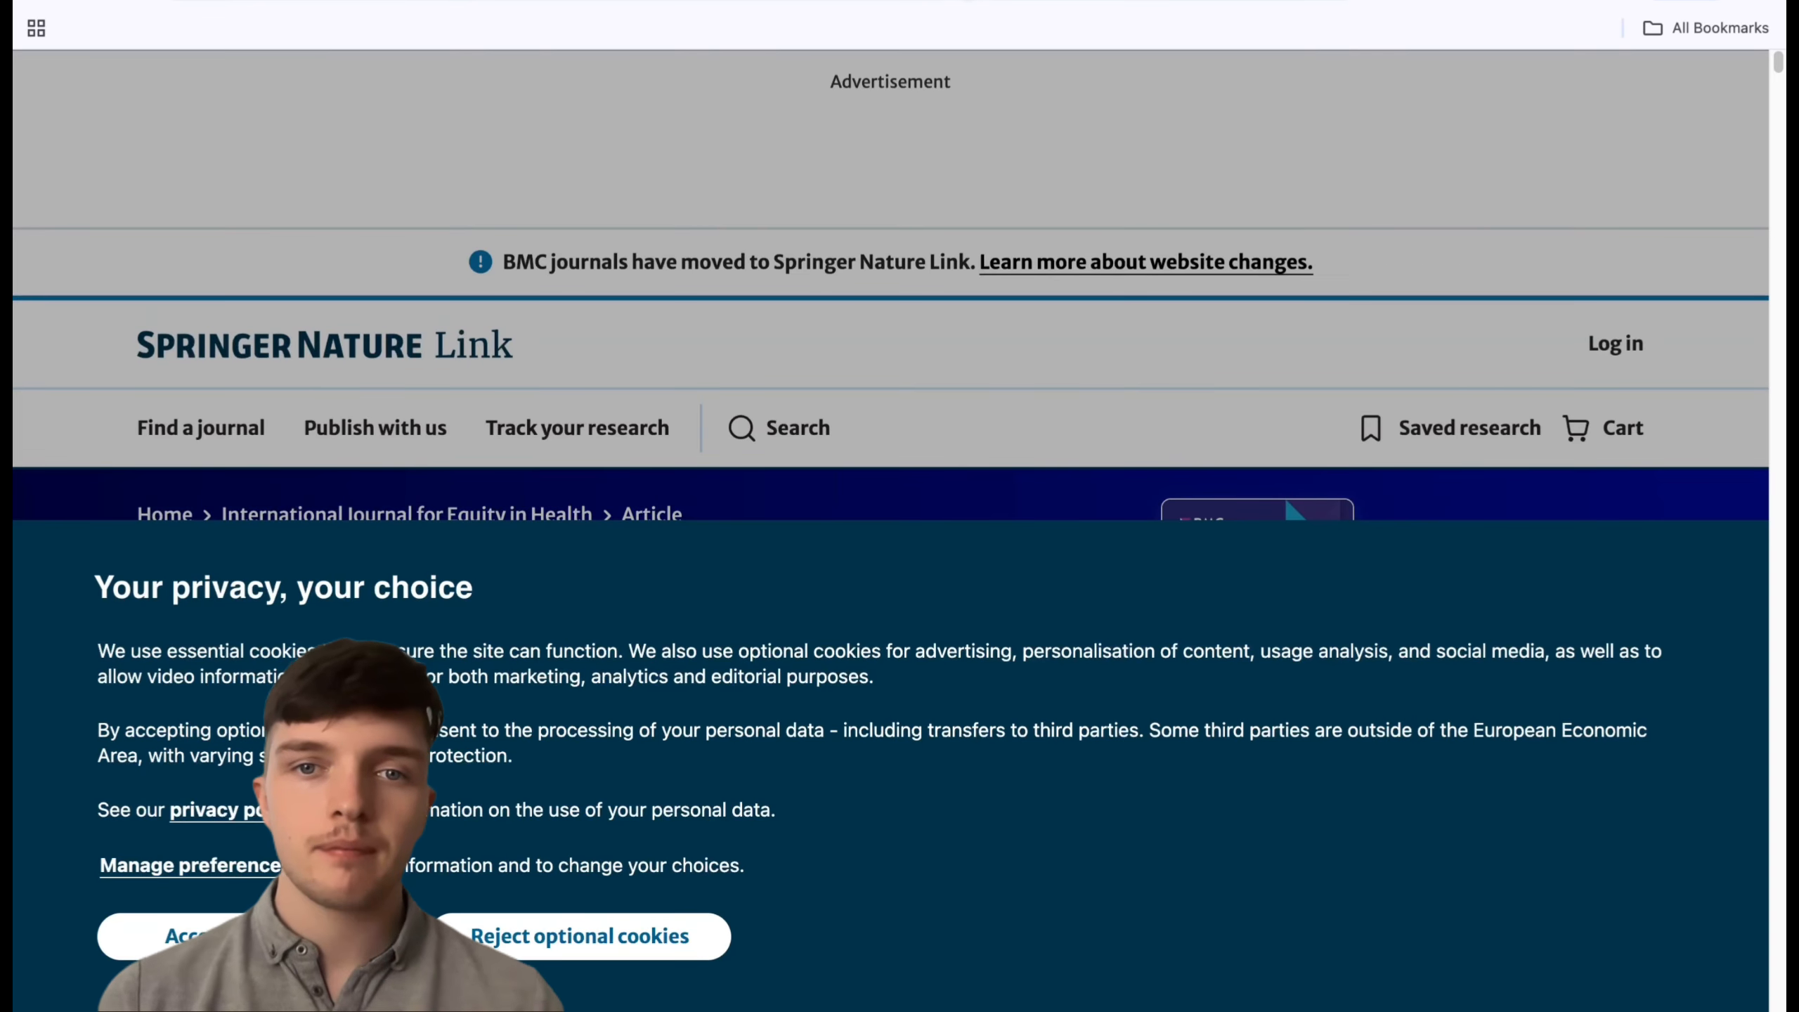
left_click(972, 5)
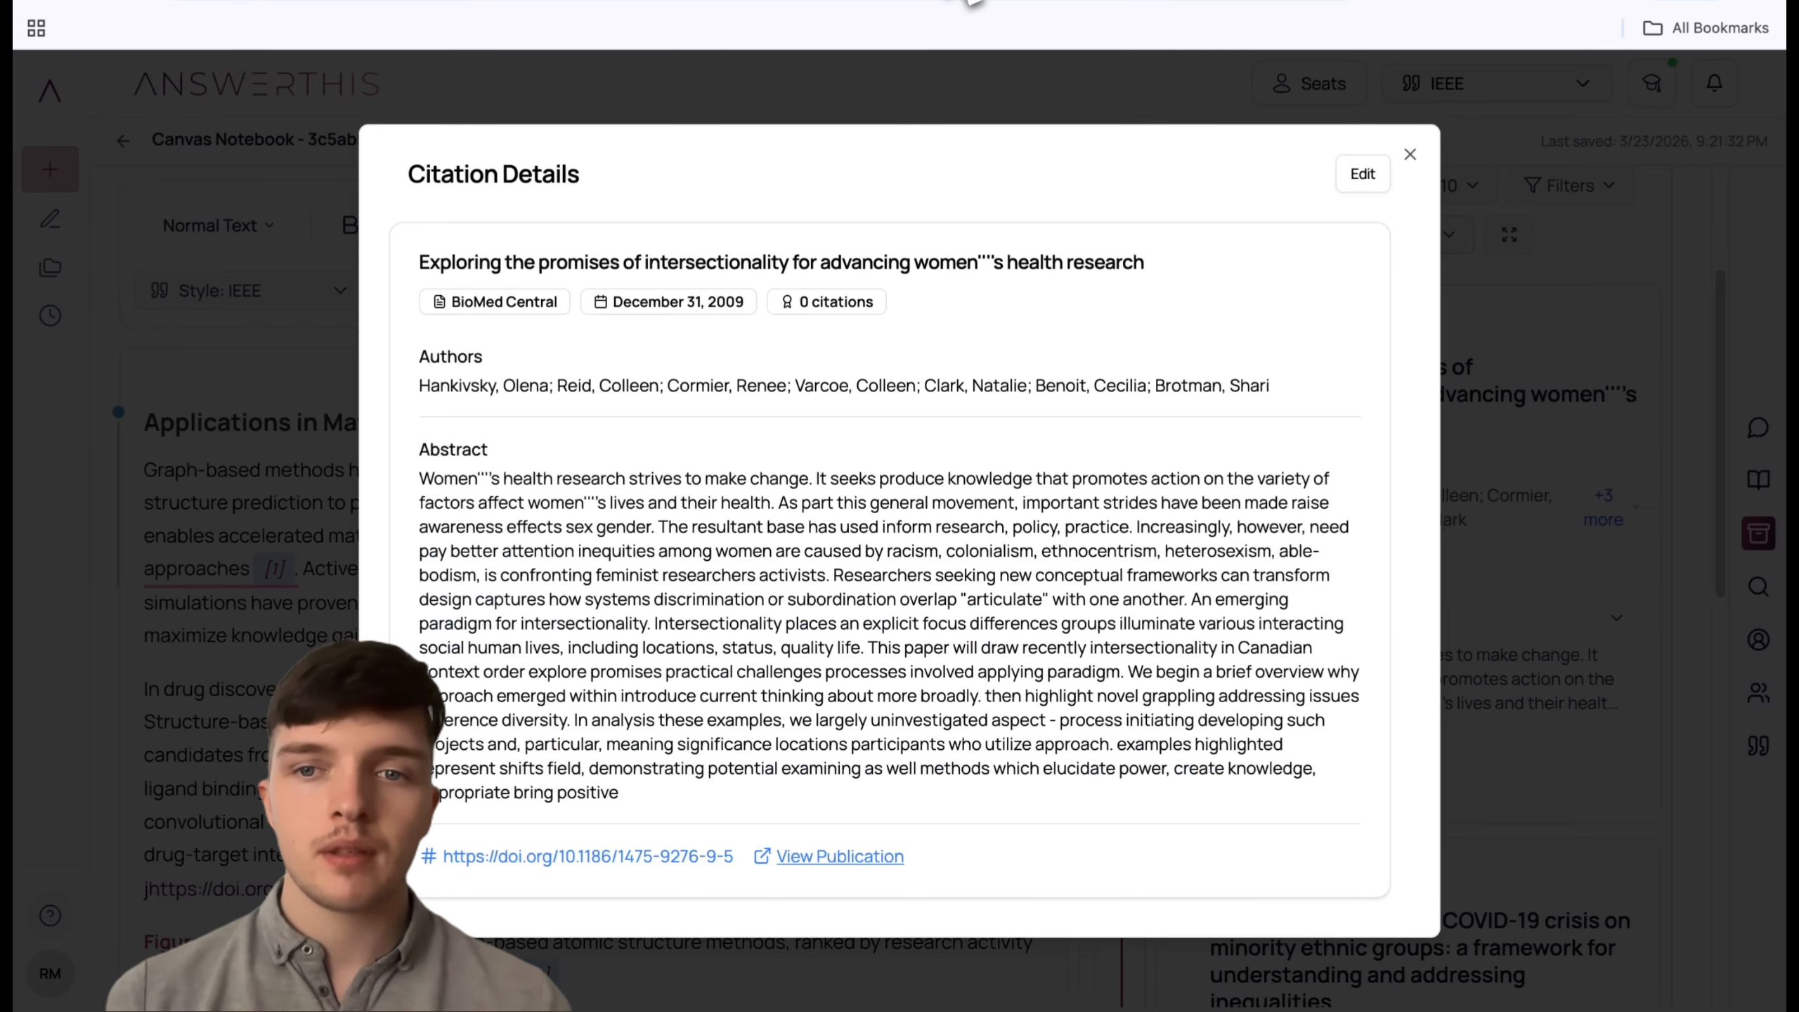
left_click(1410, 154)
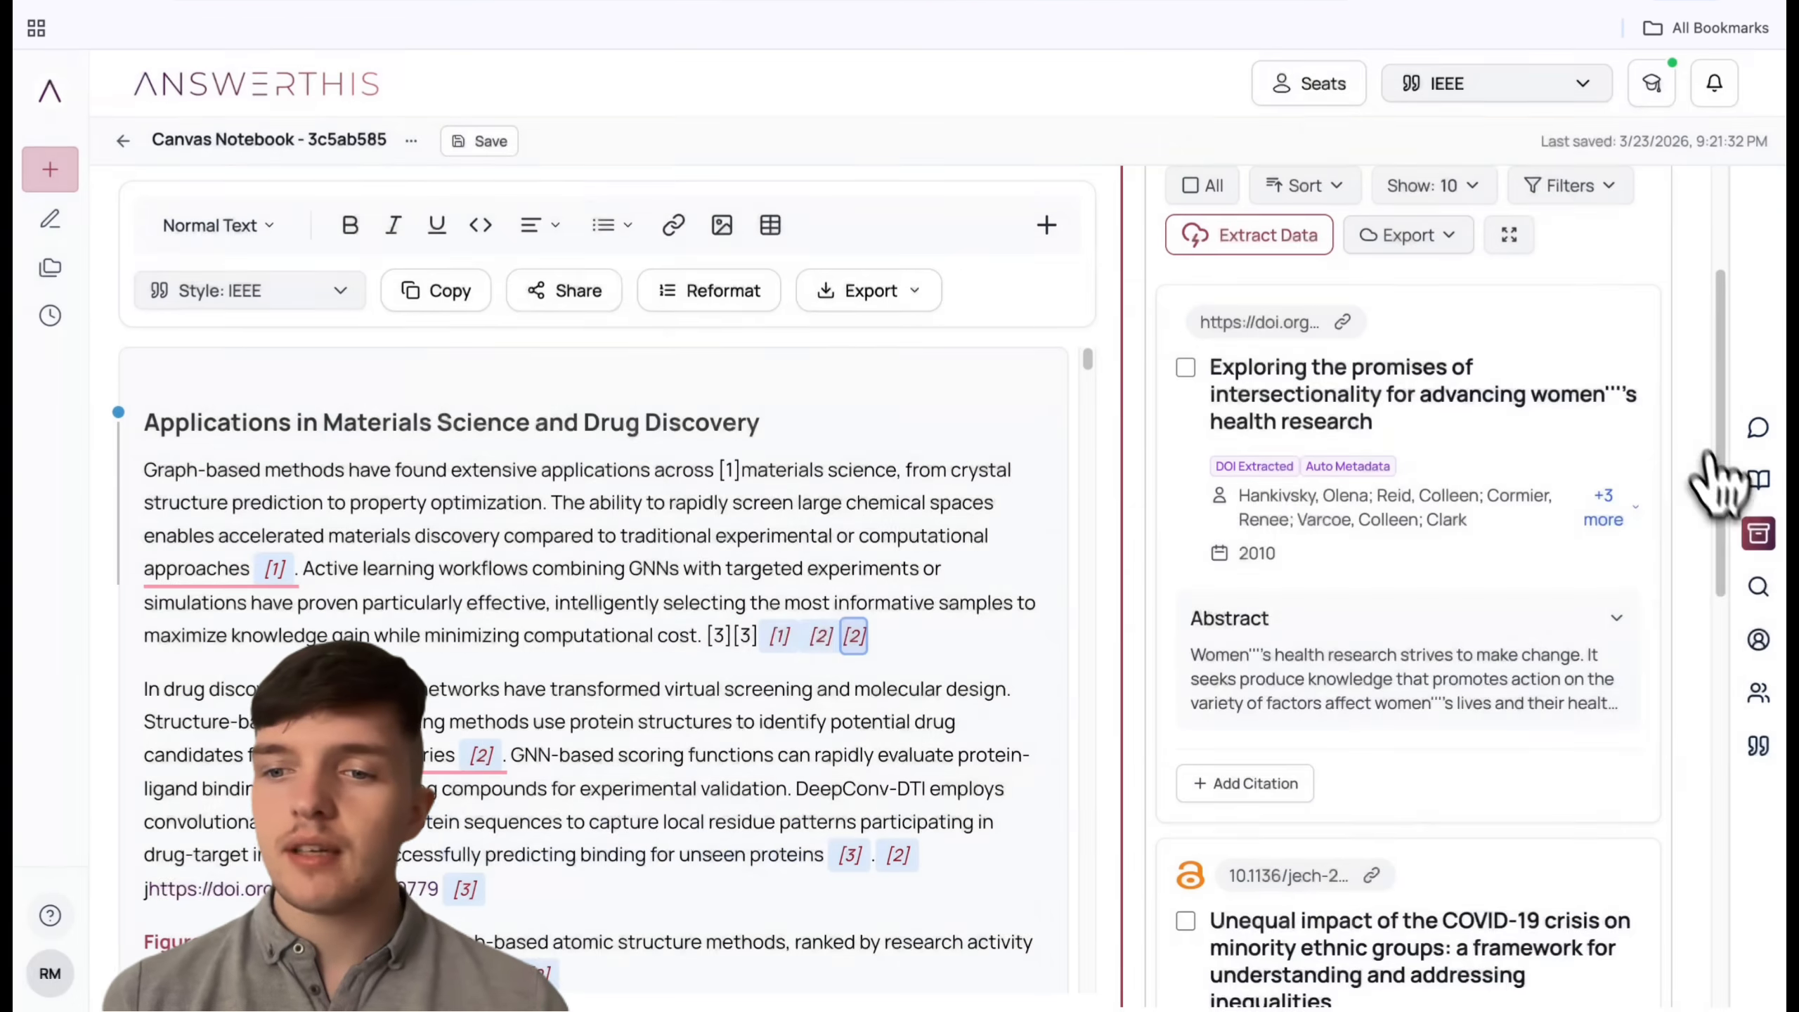
Step: View the paper search beside the document, and run the AI Detector on the entire document
mouse_move(1762, 592)
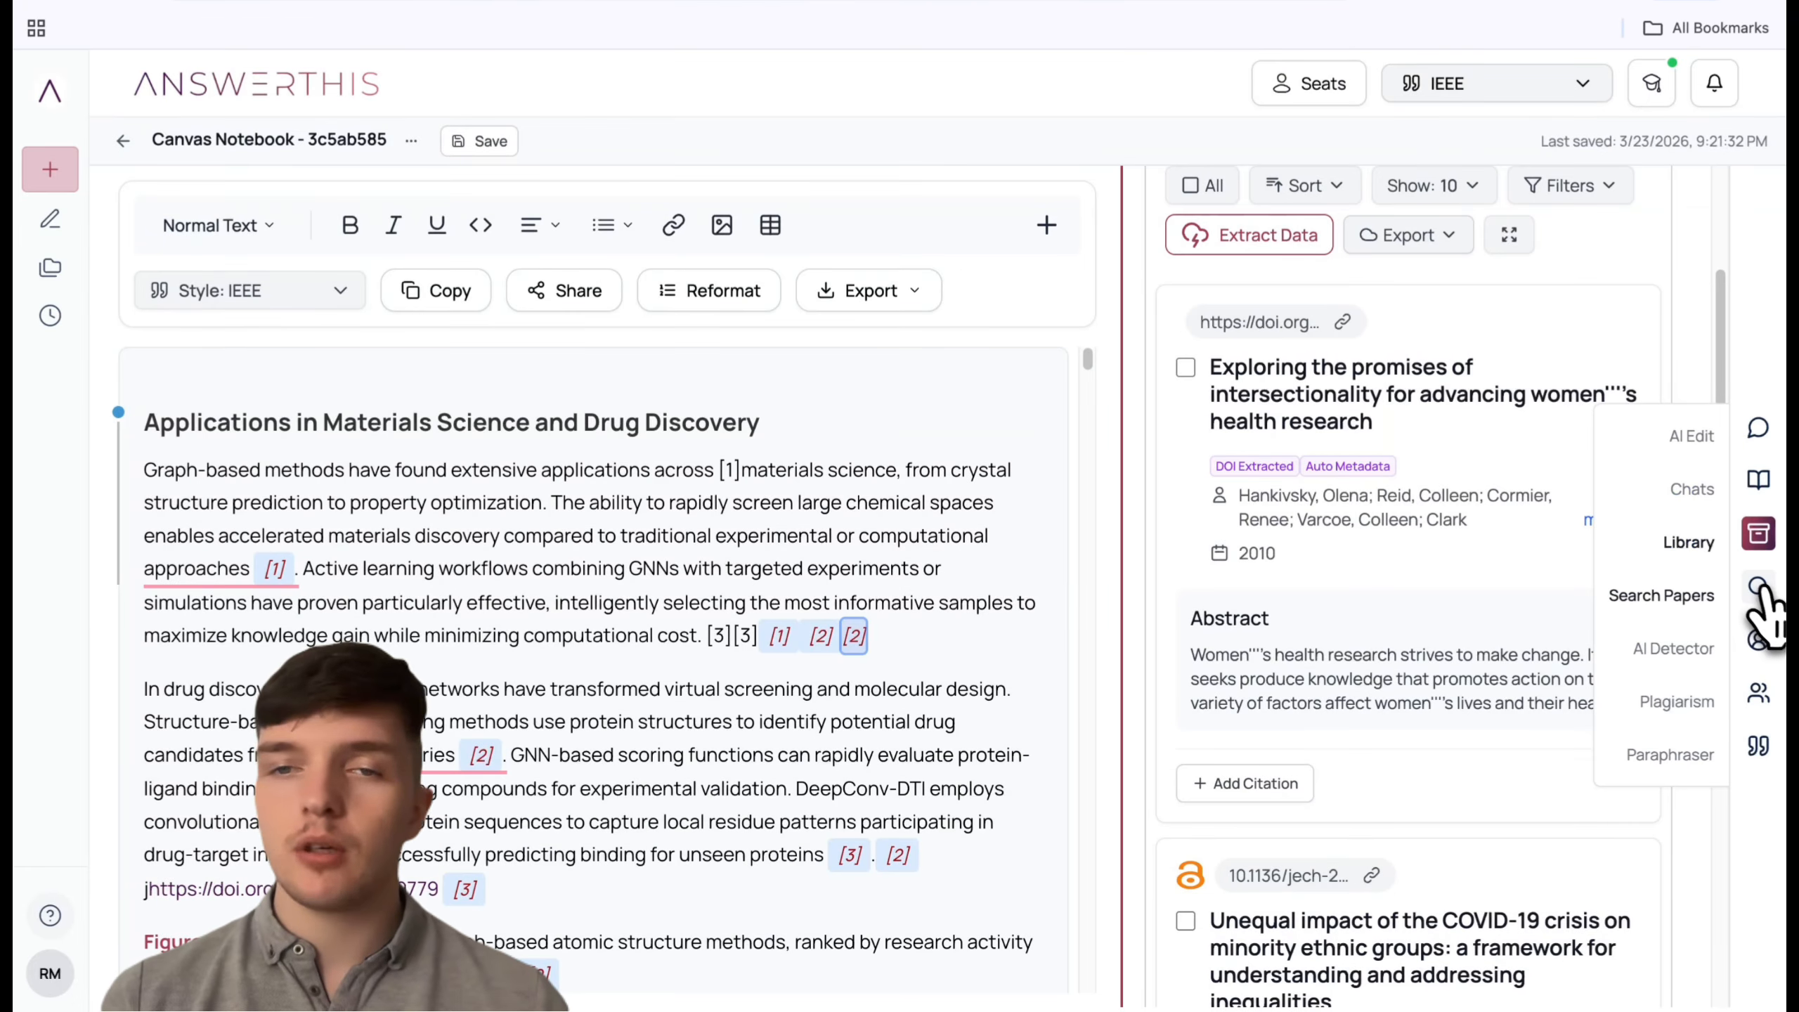
left_click(1699, 625)
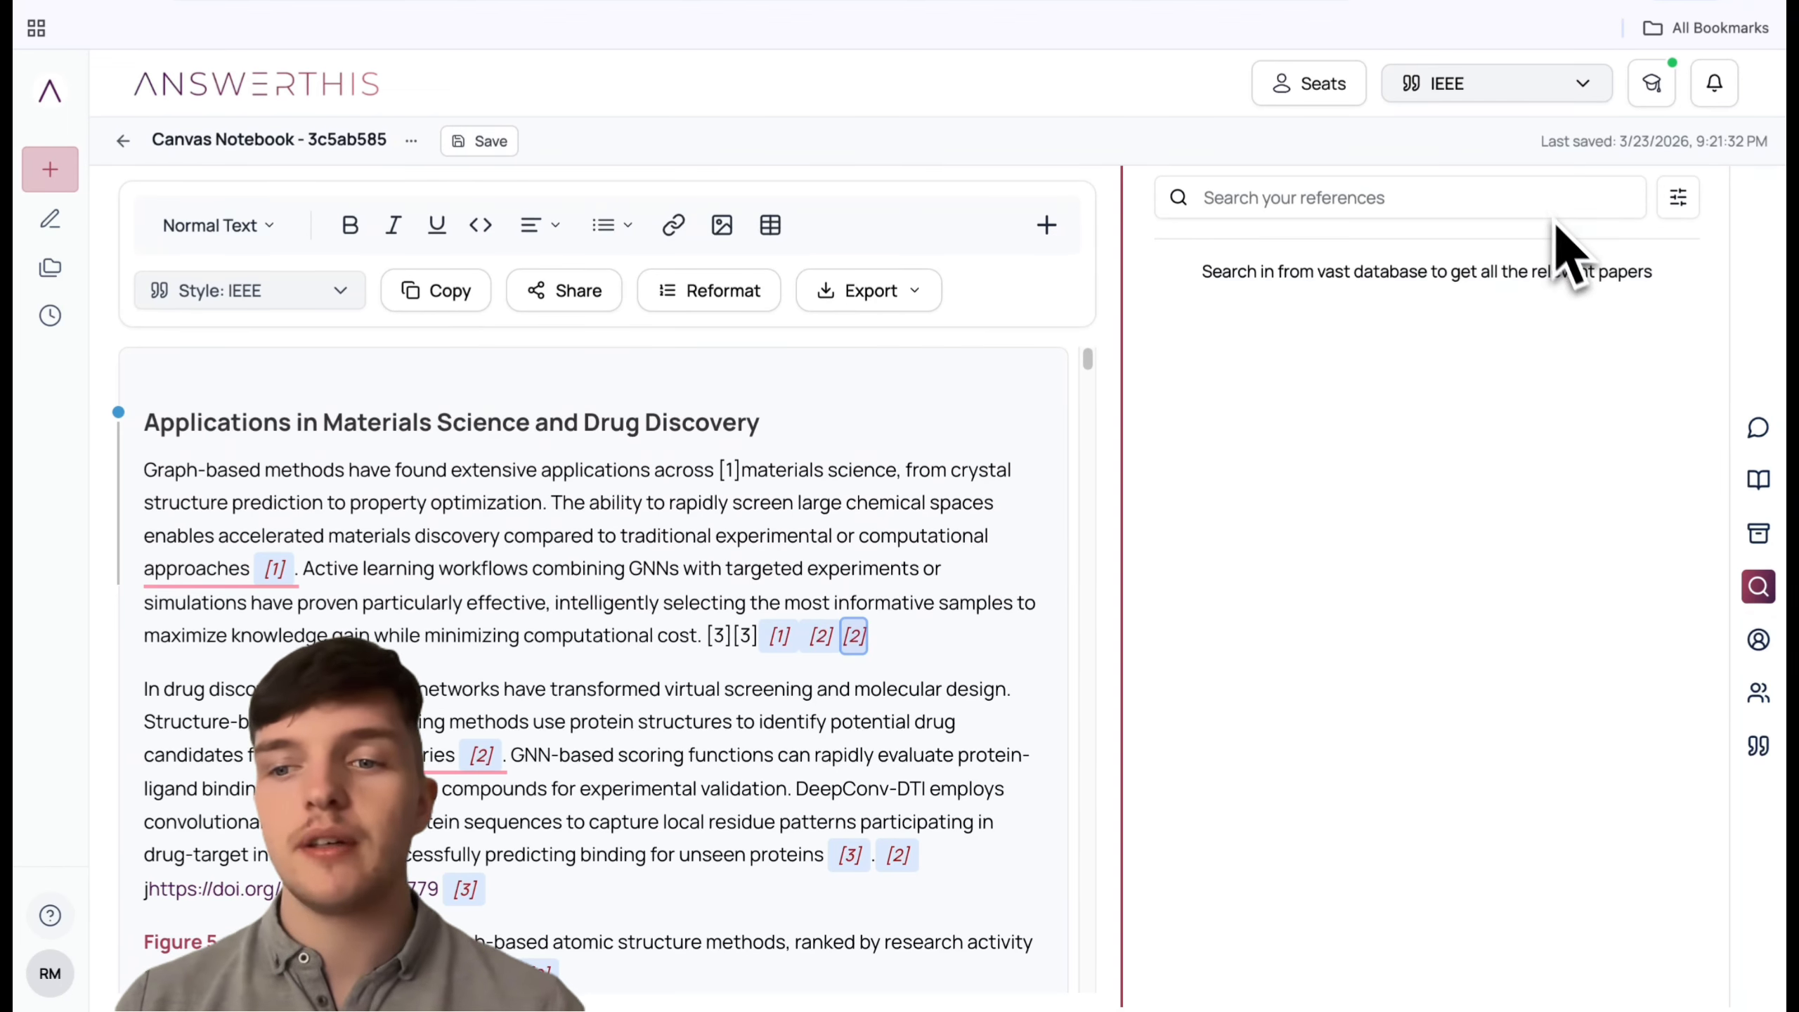
left_click(1759, 640)
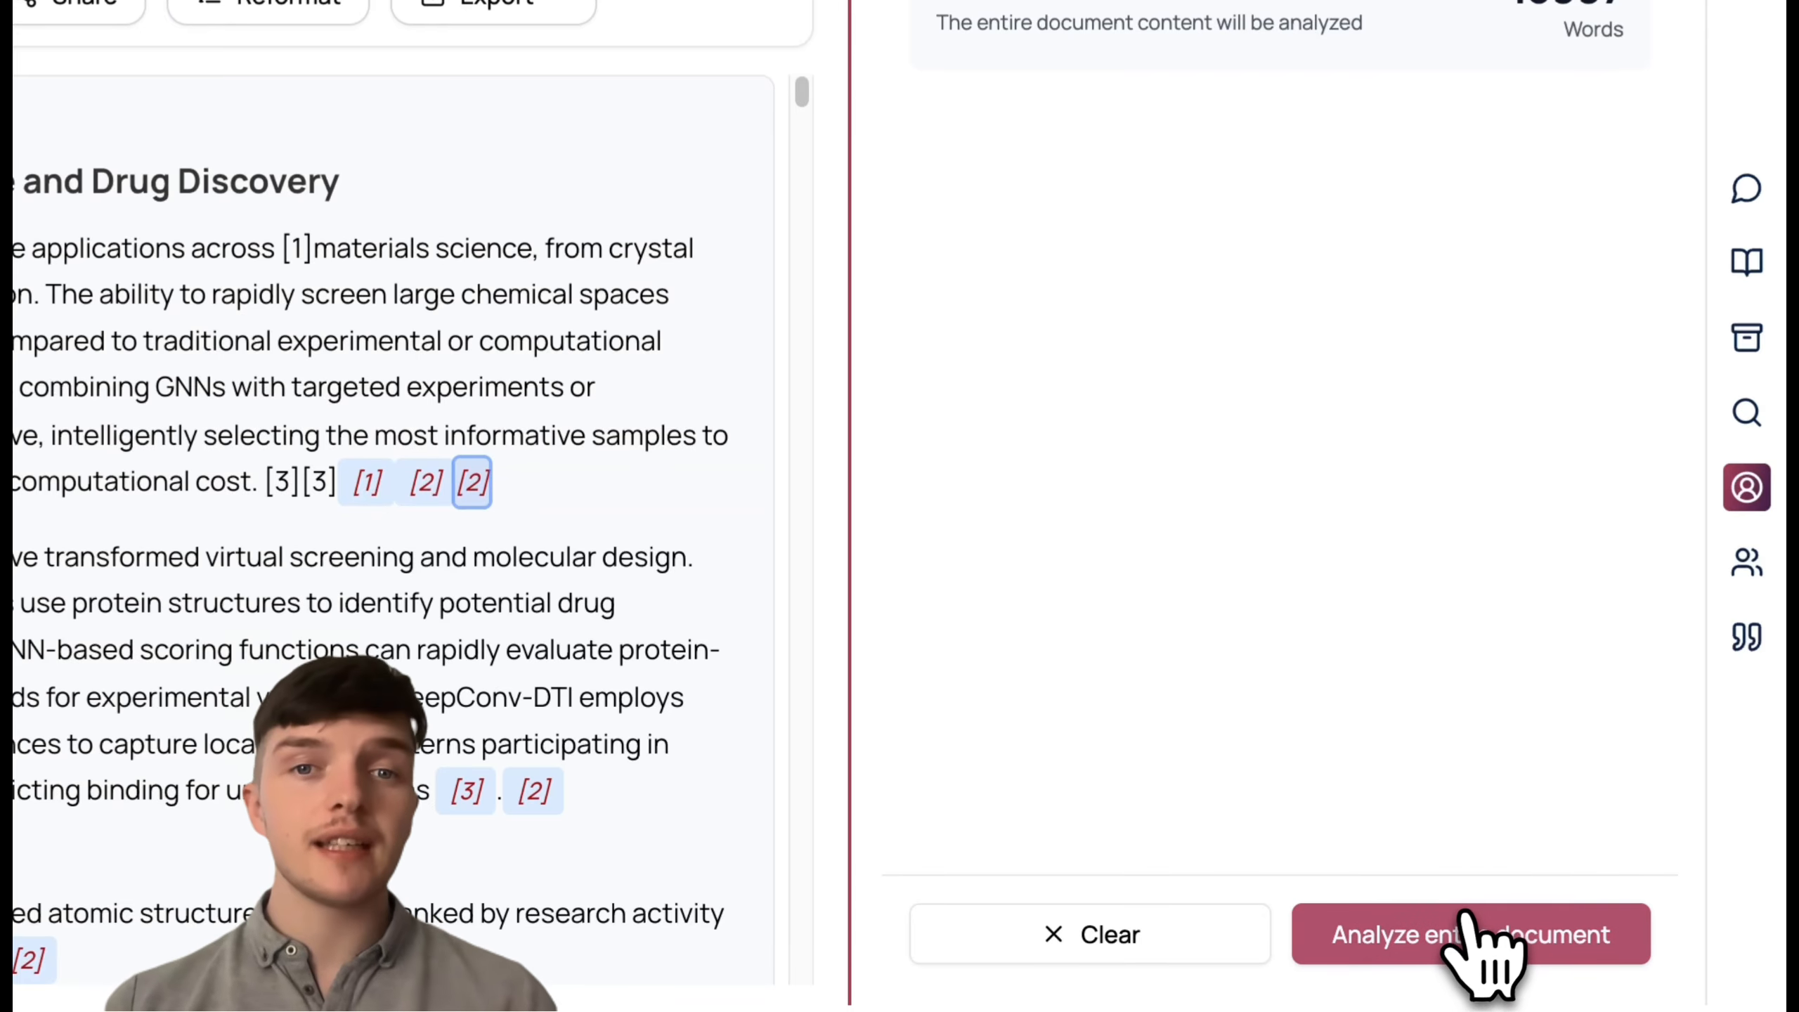
left_click(1472, 953)
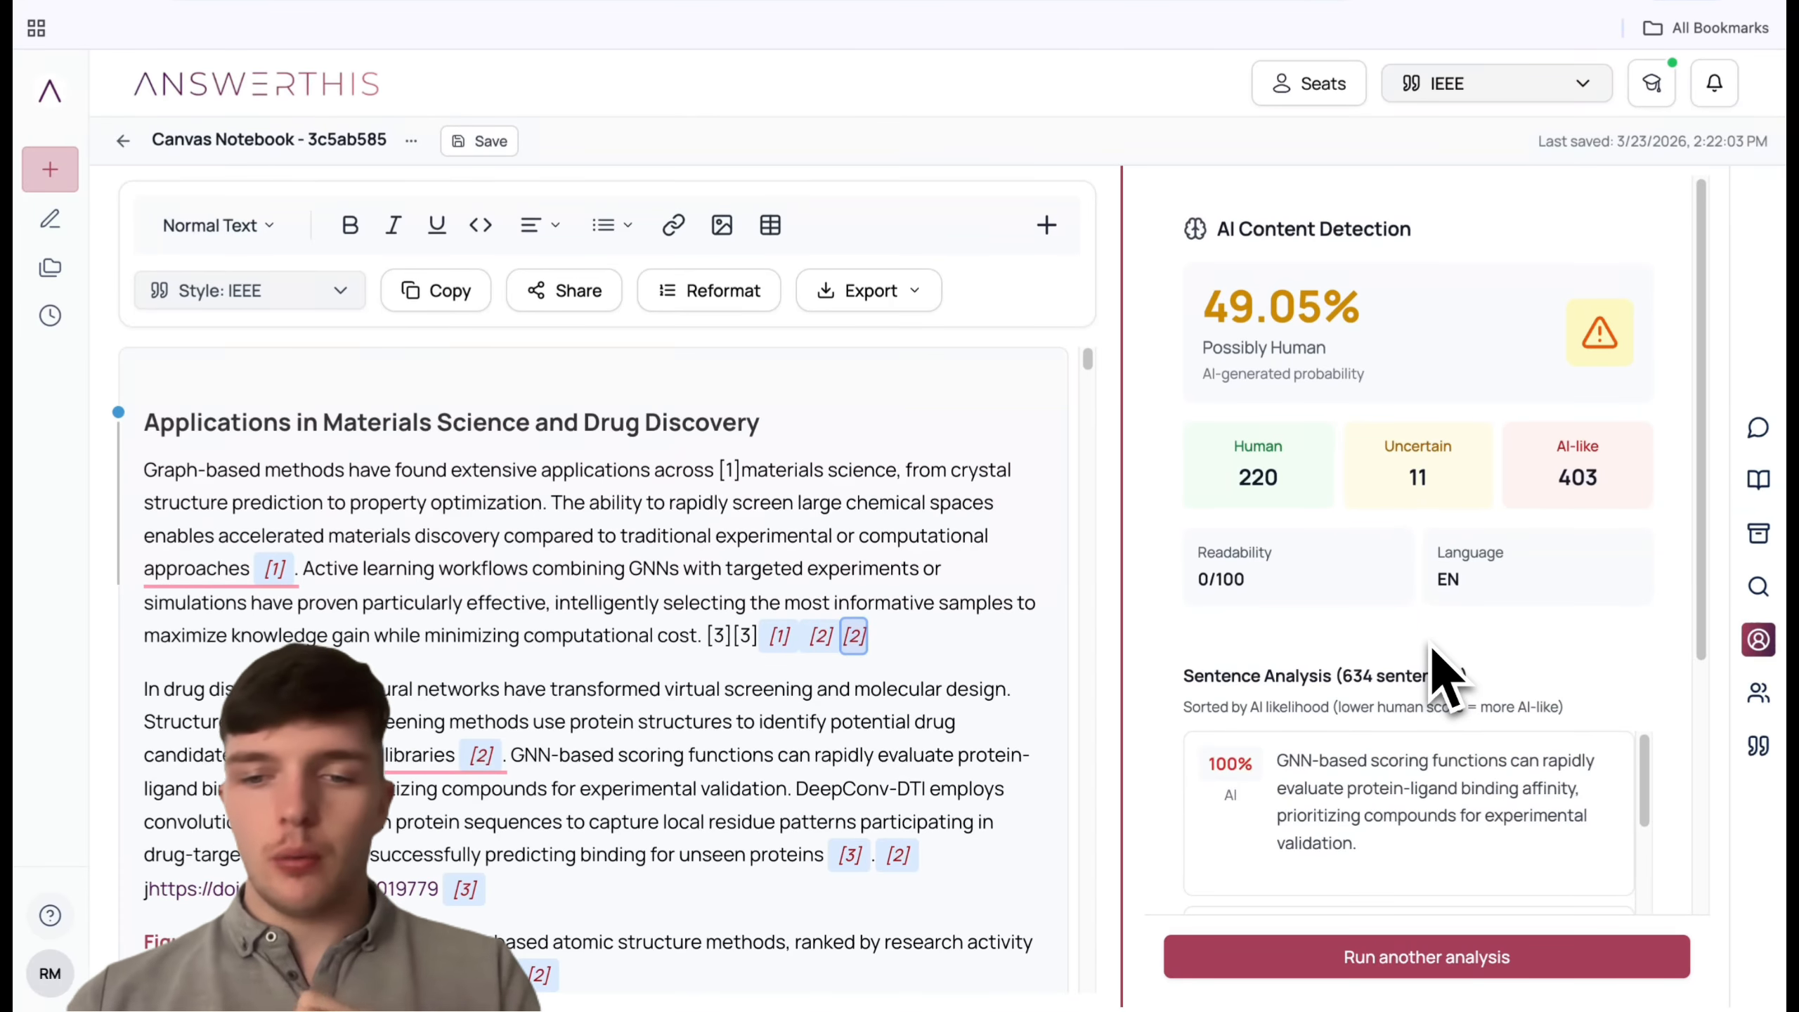
Step: Review the sentence analysis in the AI detection report and locate the flagged "GNN-based scoring functions" sentence in the document
scroll(1446, 680, "down", 3)
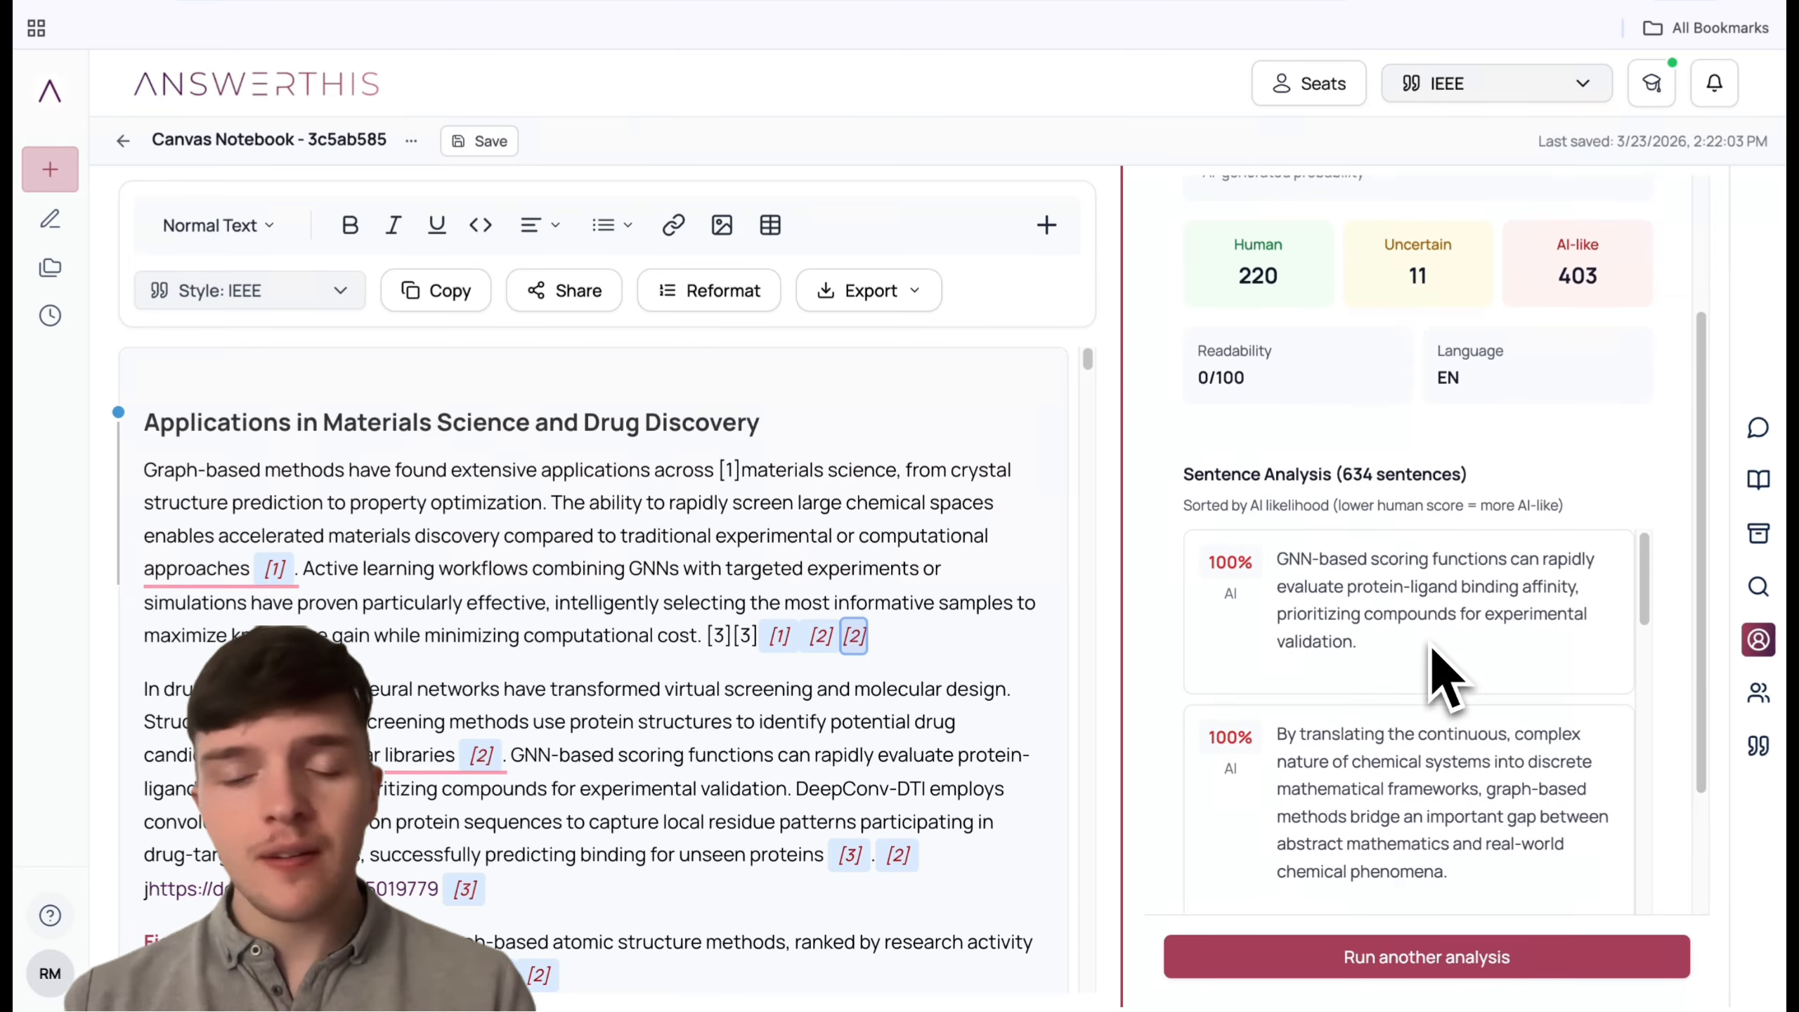
scroll(1433, 649, "down", 1)
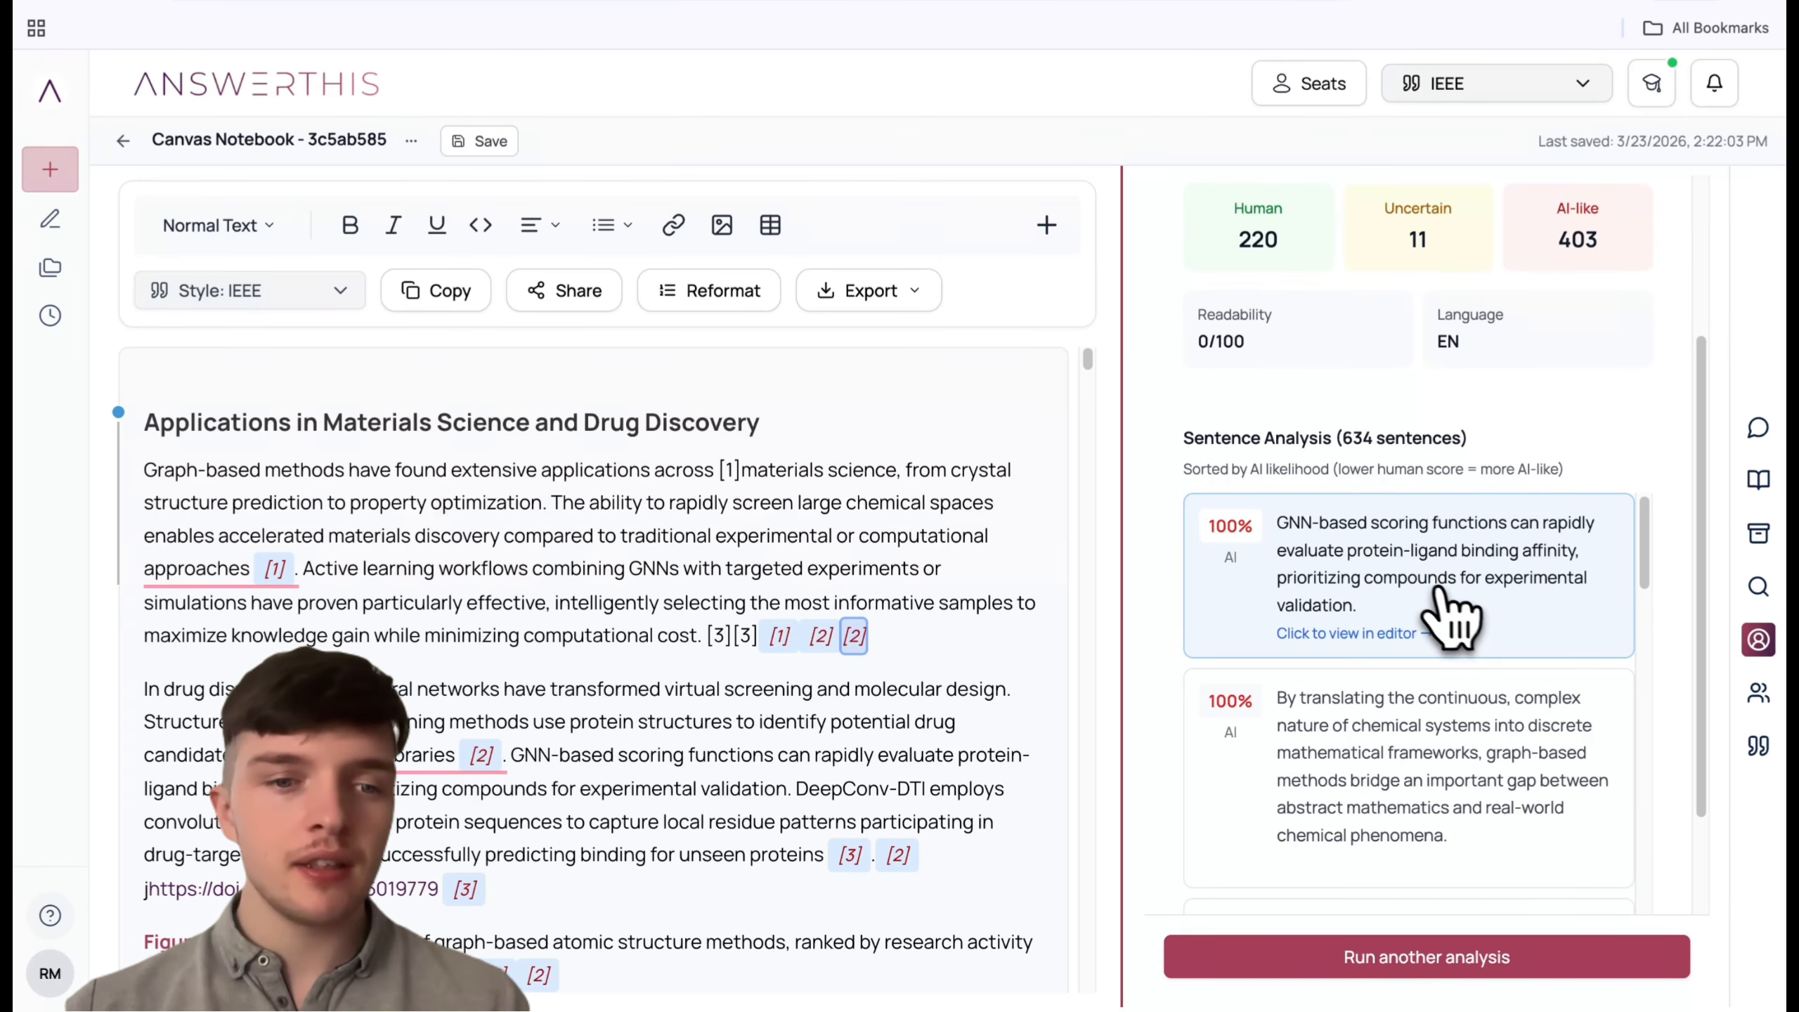
left_click(1439, 610)
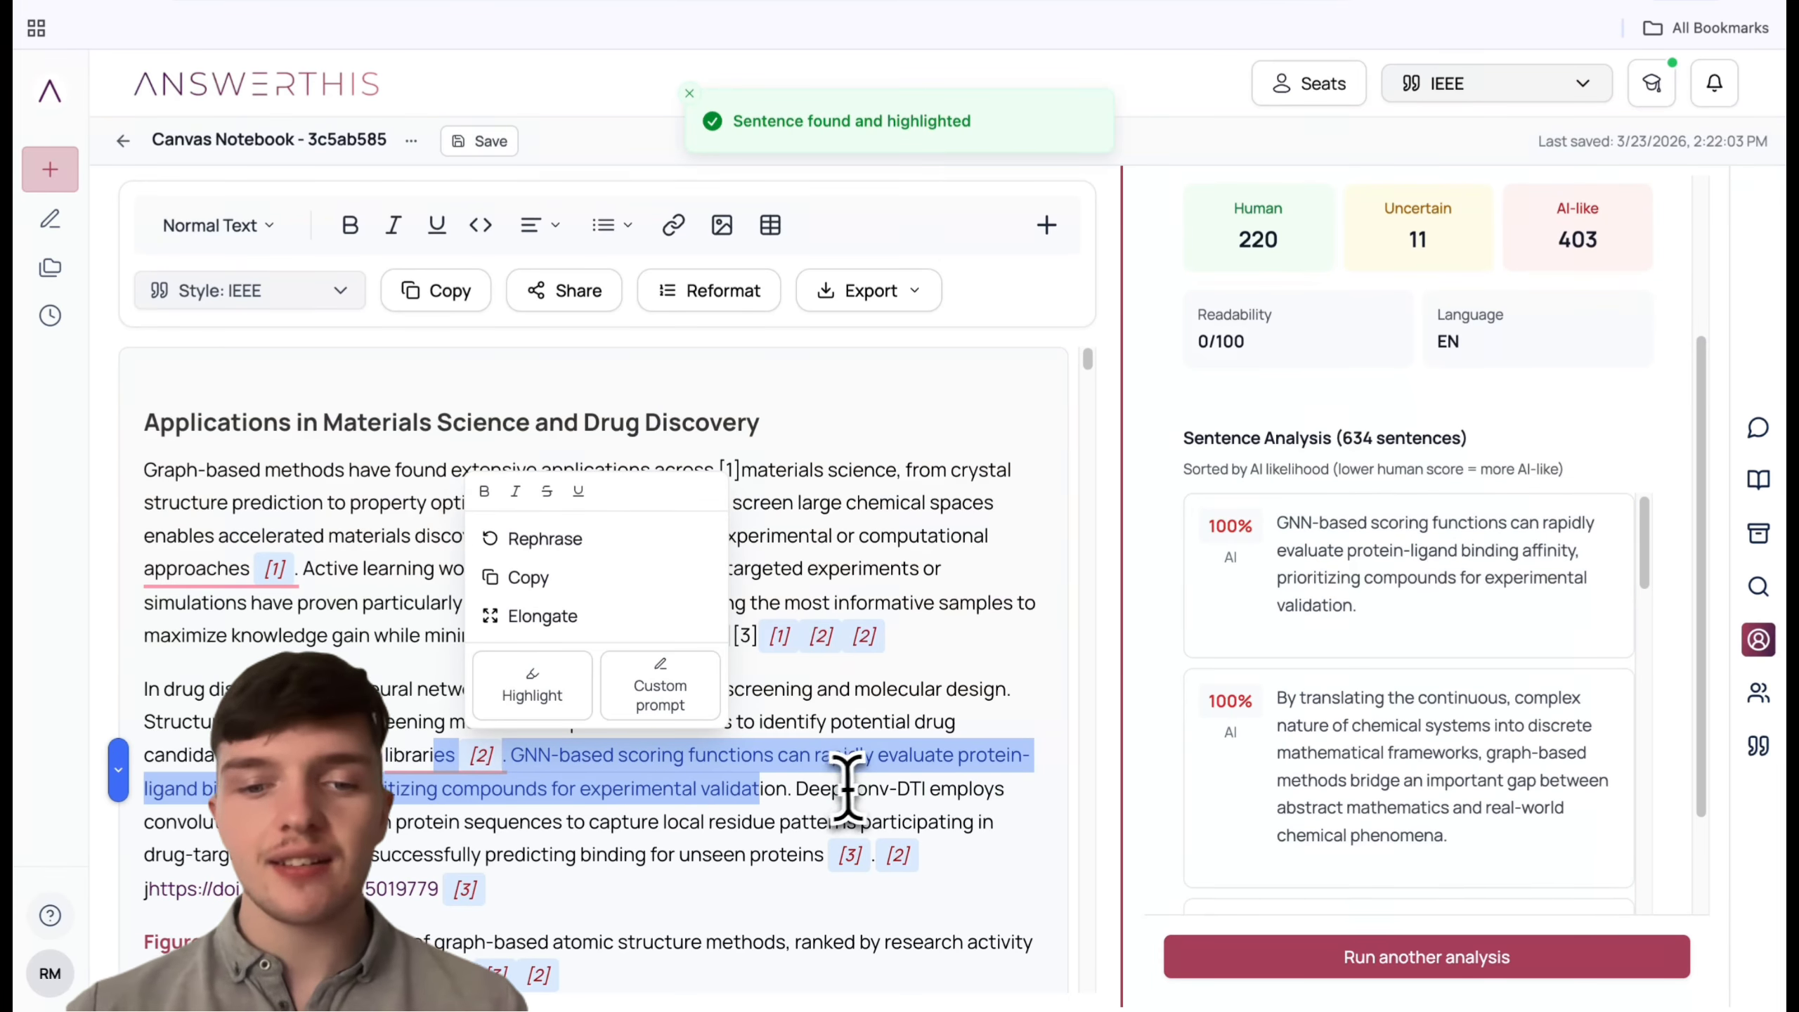
left_click(790, 791)
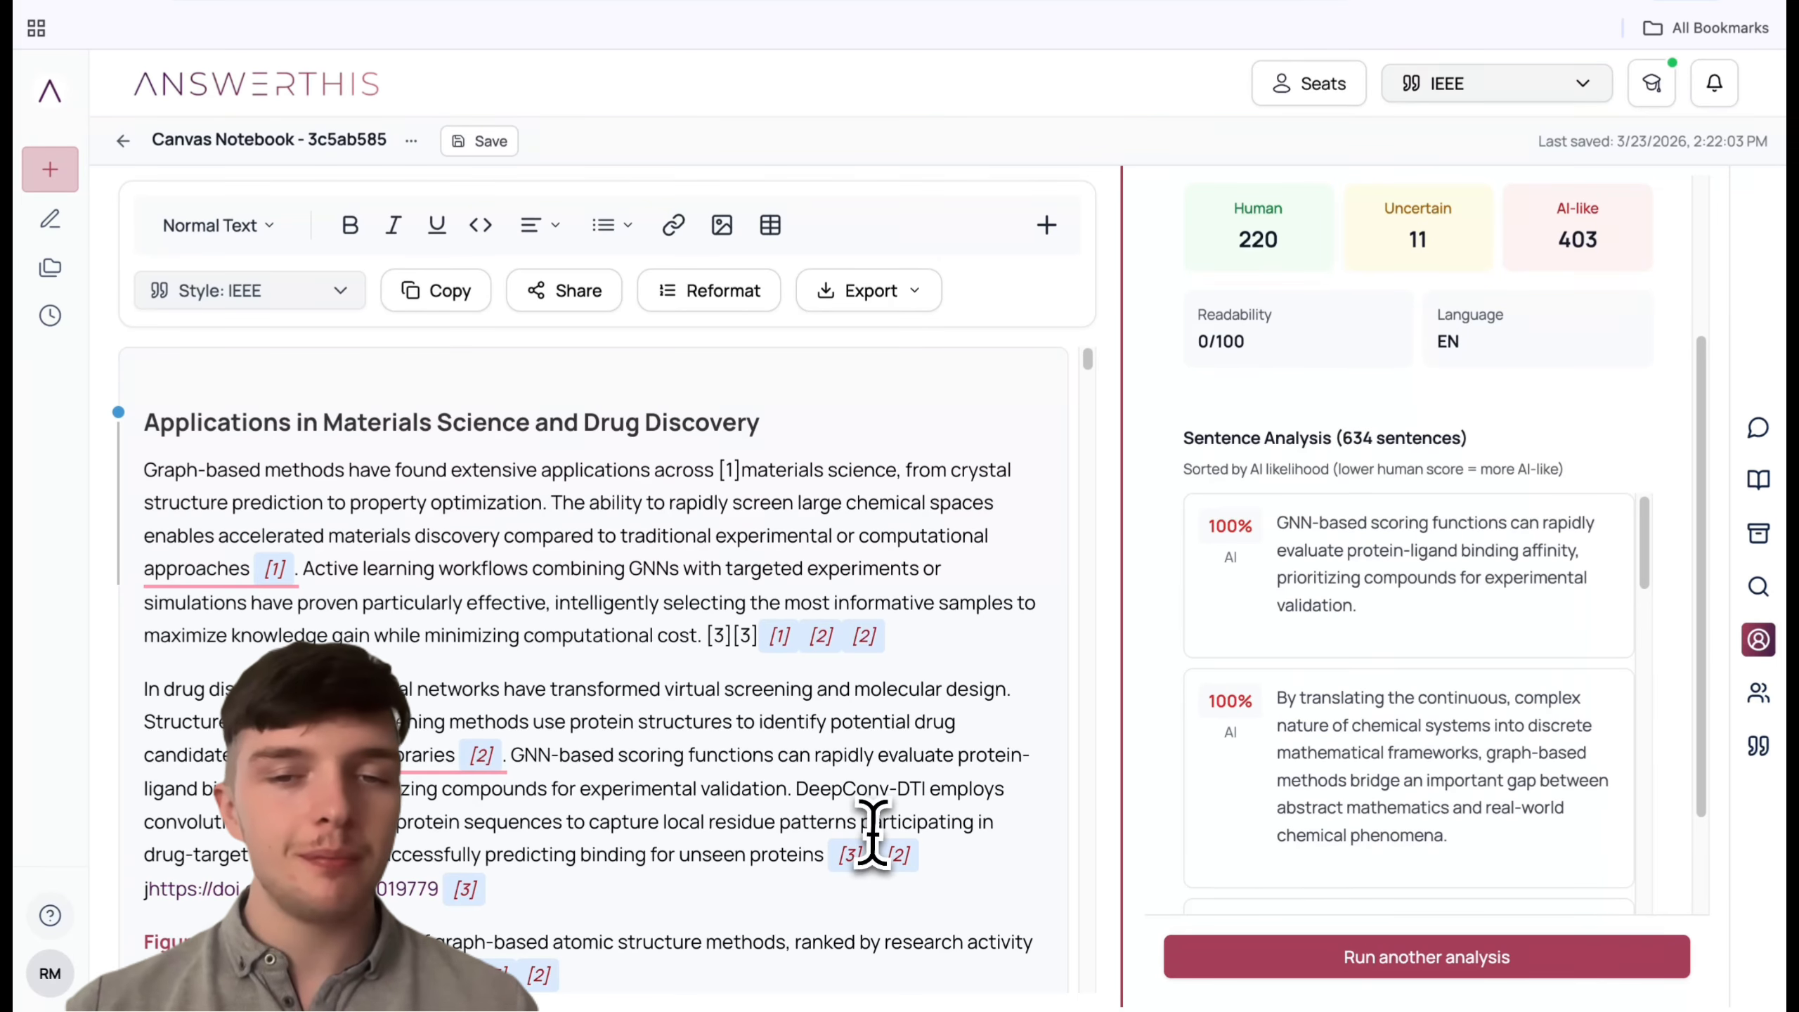
Step: Set up another AI detection on selected text only, using the paragraph beginning "In drug discovery", without running it
left_click(1289, 975)
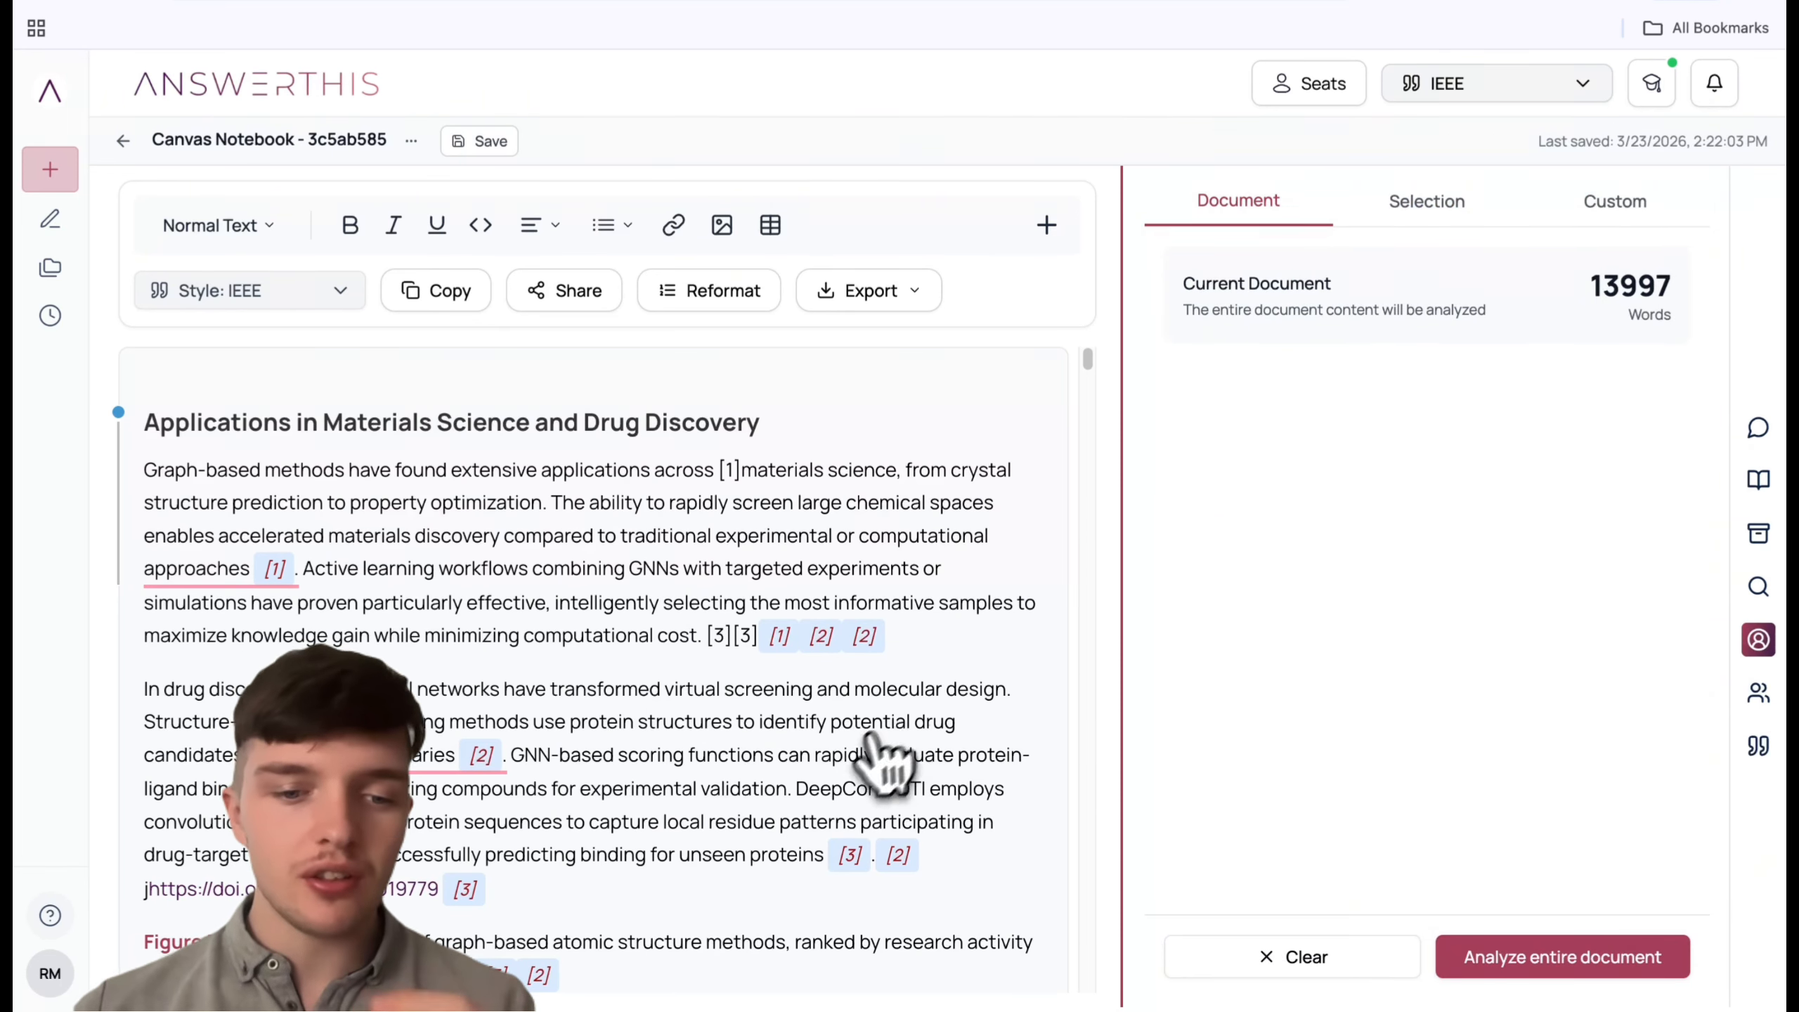
left_click(1428, 205)
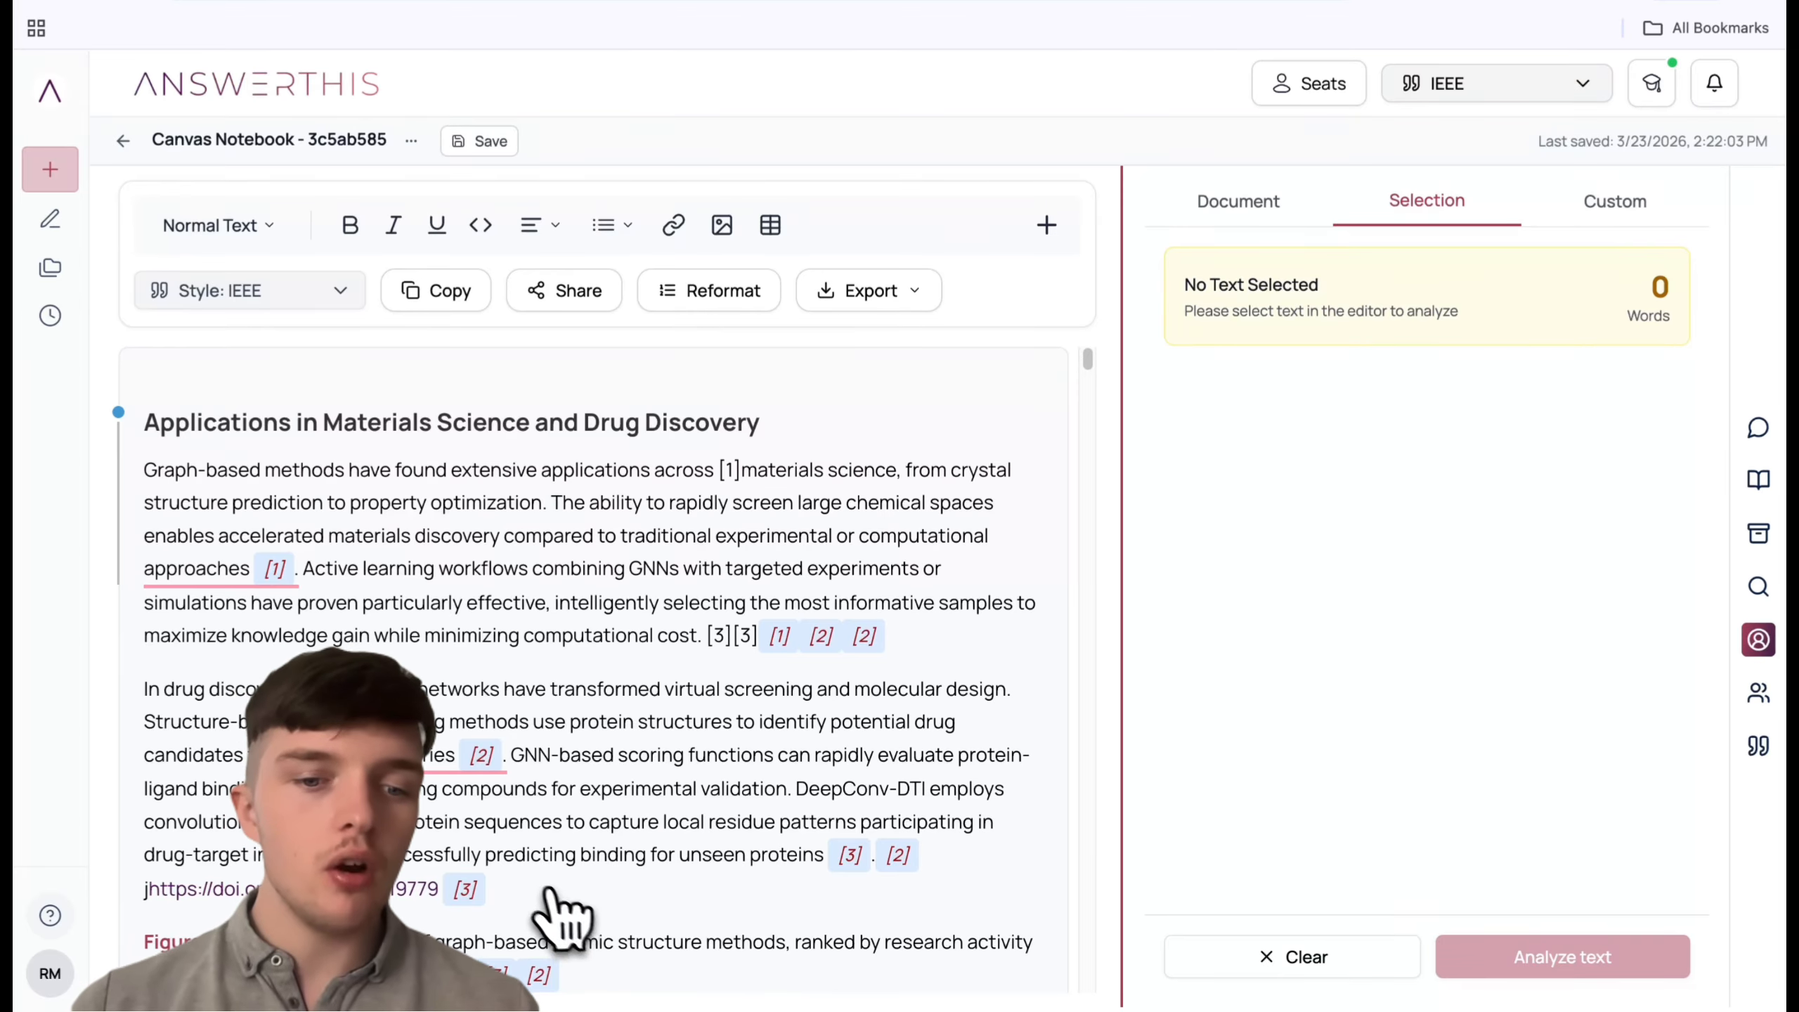
left_click_drag(549, 892, 131, 679)
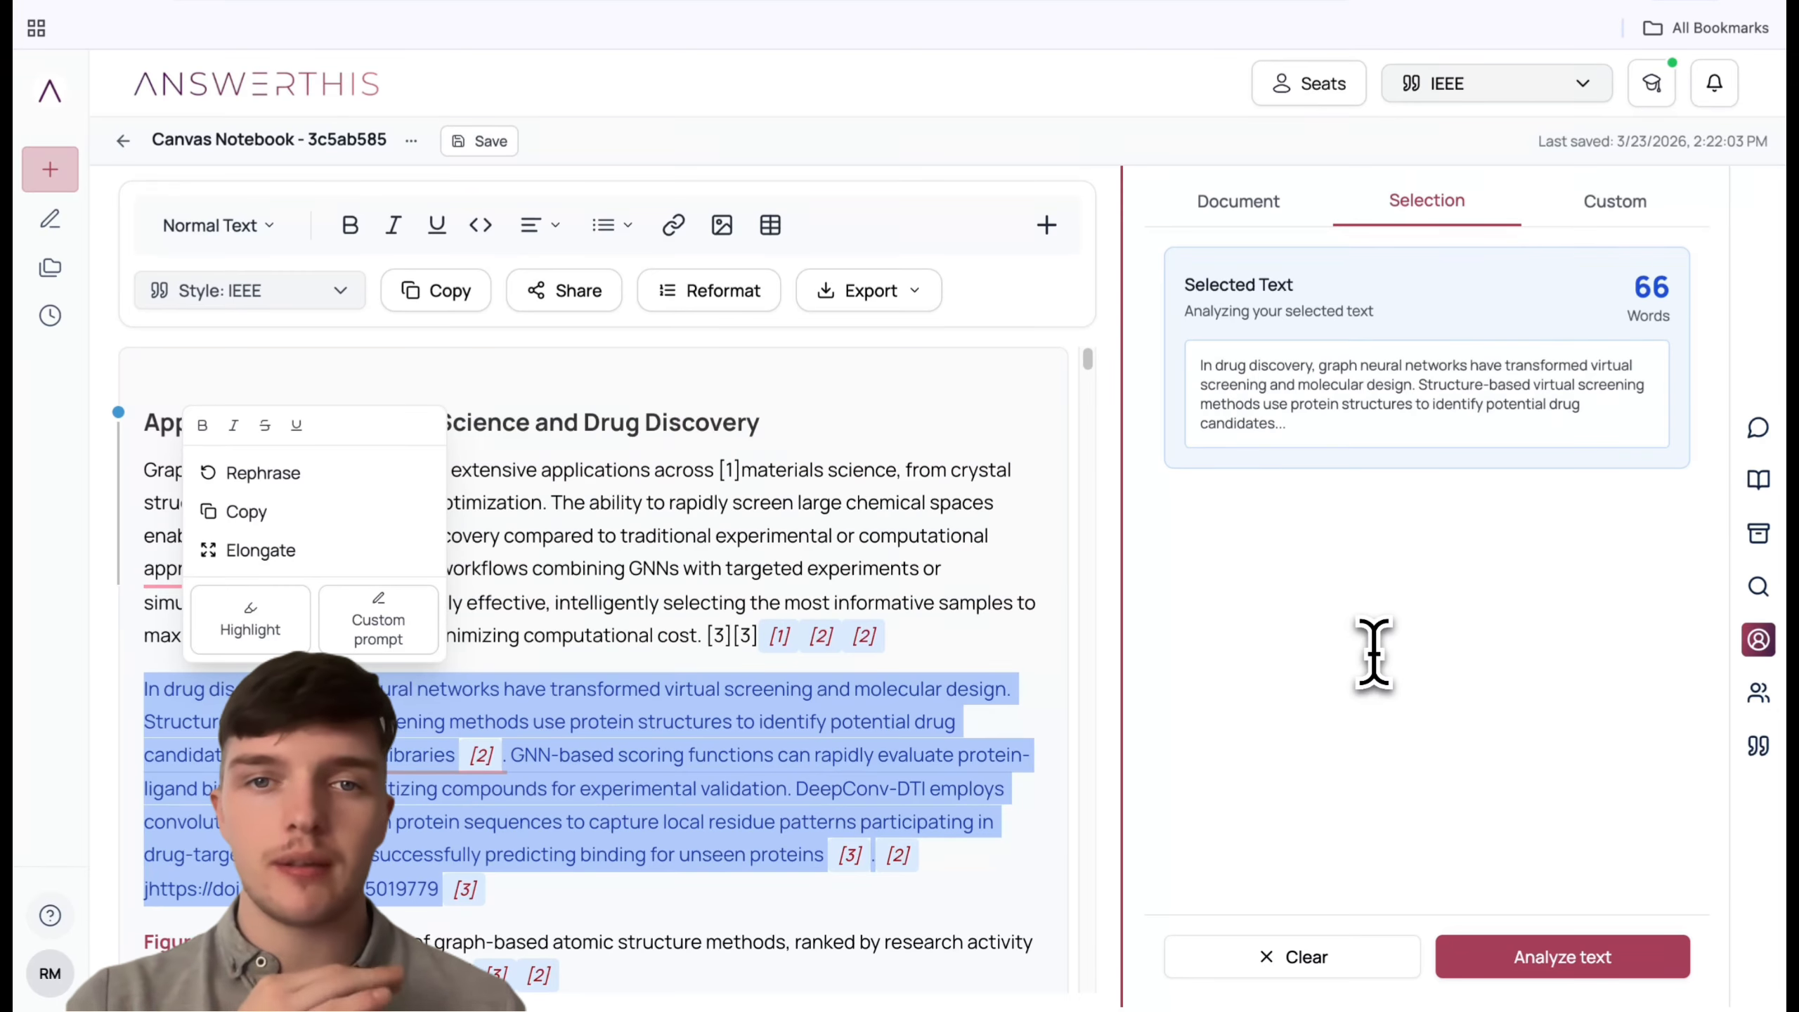
Step: Run a plagiarism check on the entire document and leave its report for another analysis
left_click(1759, 701)
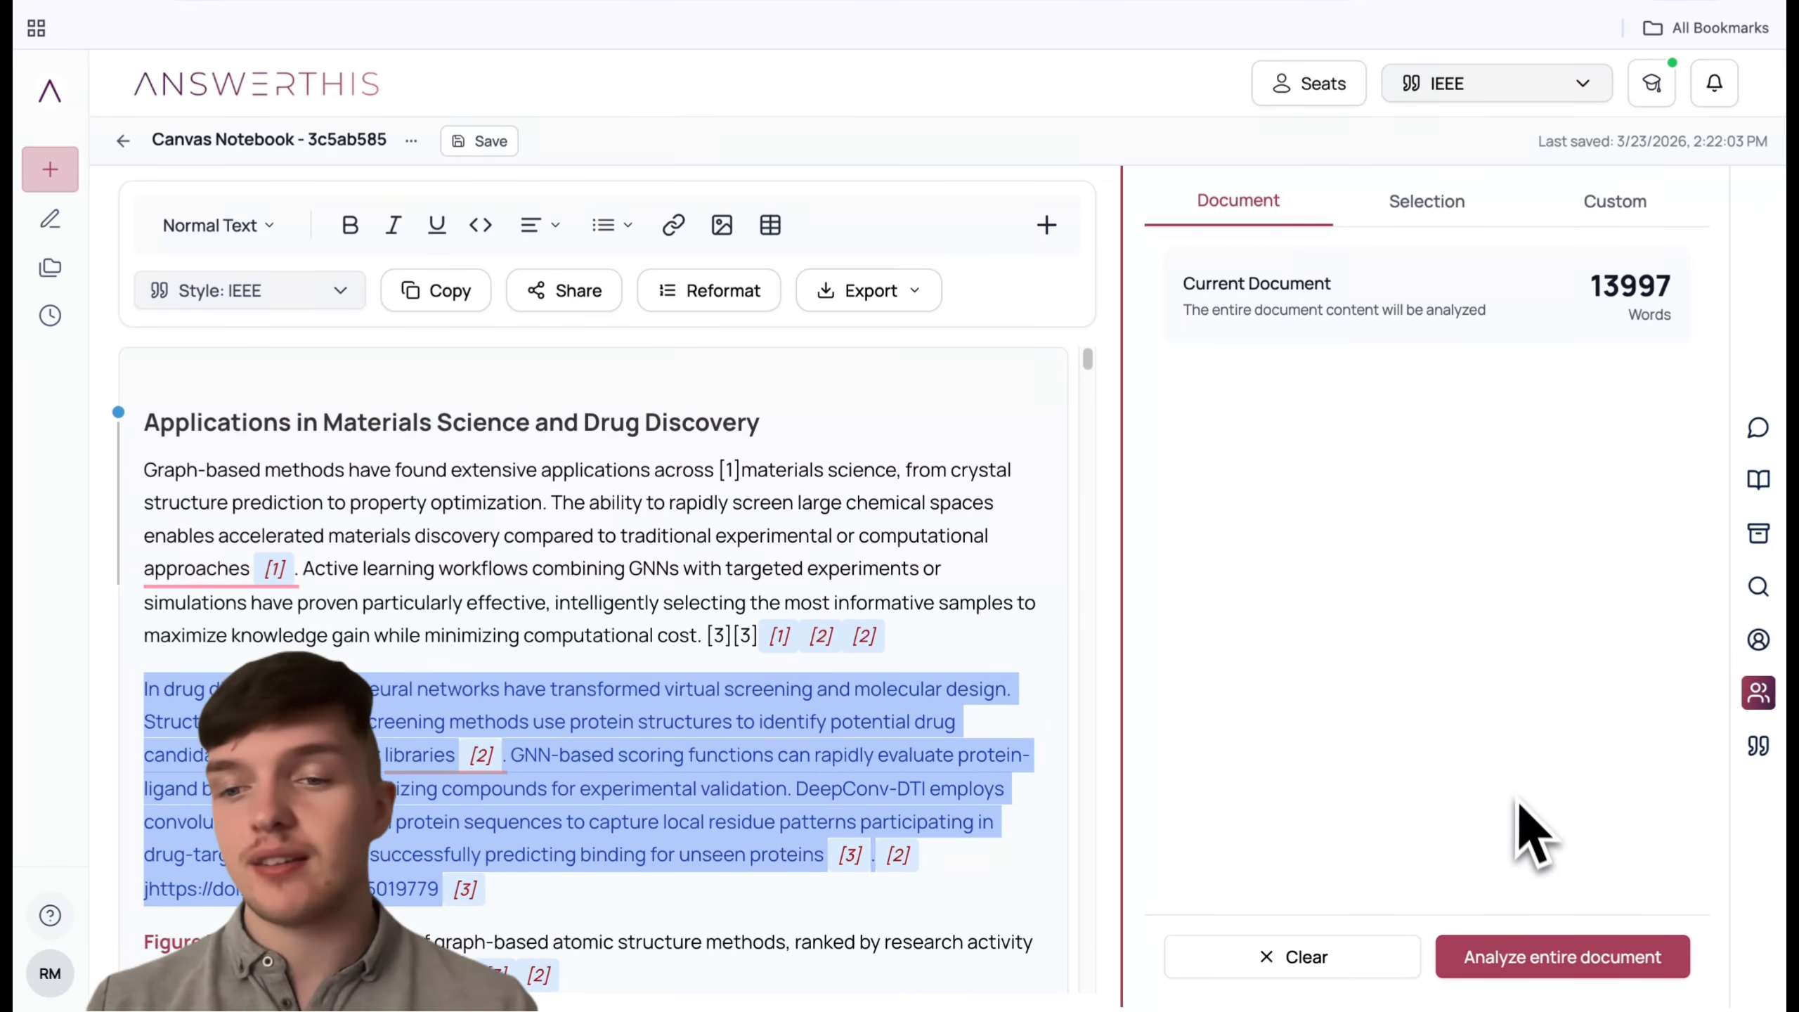
left_click(1533, 971)
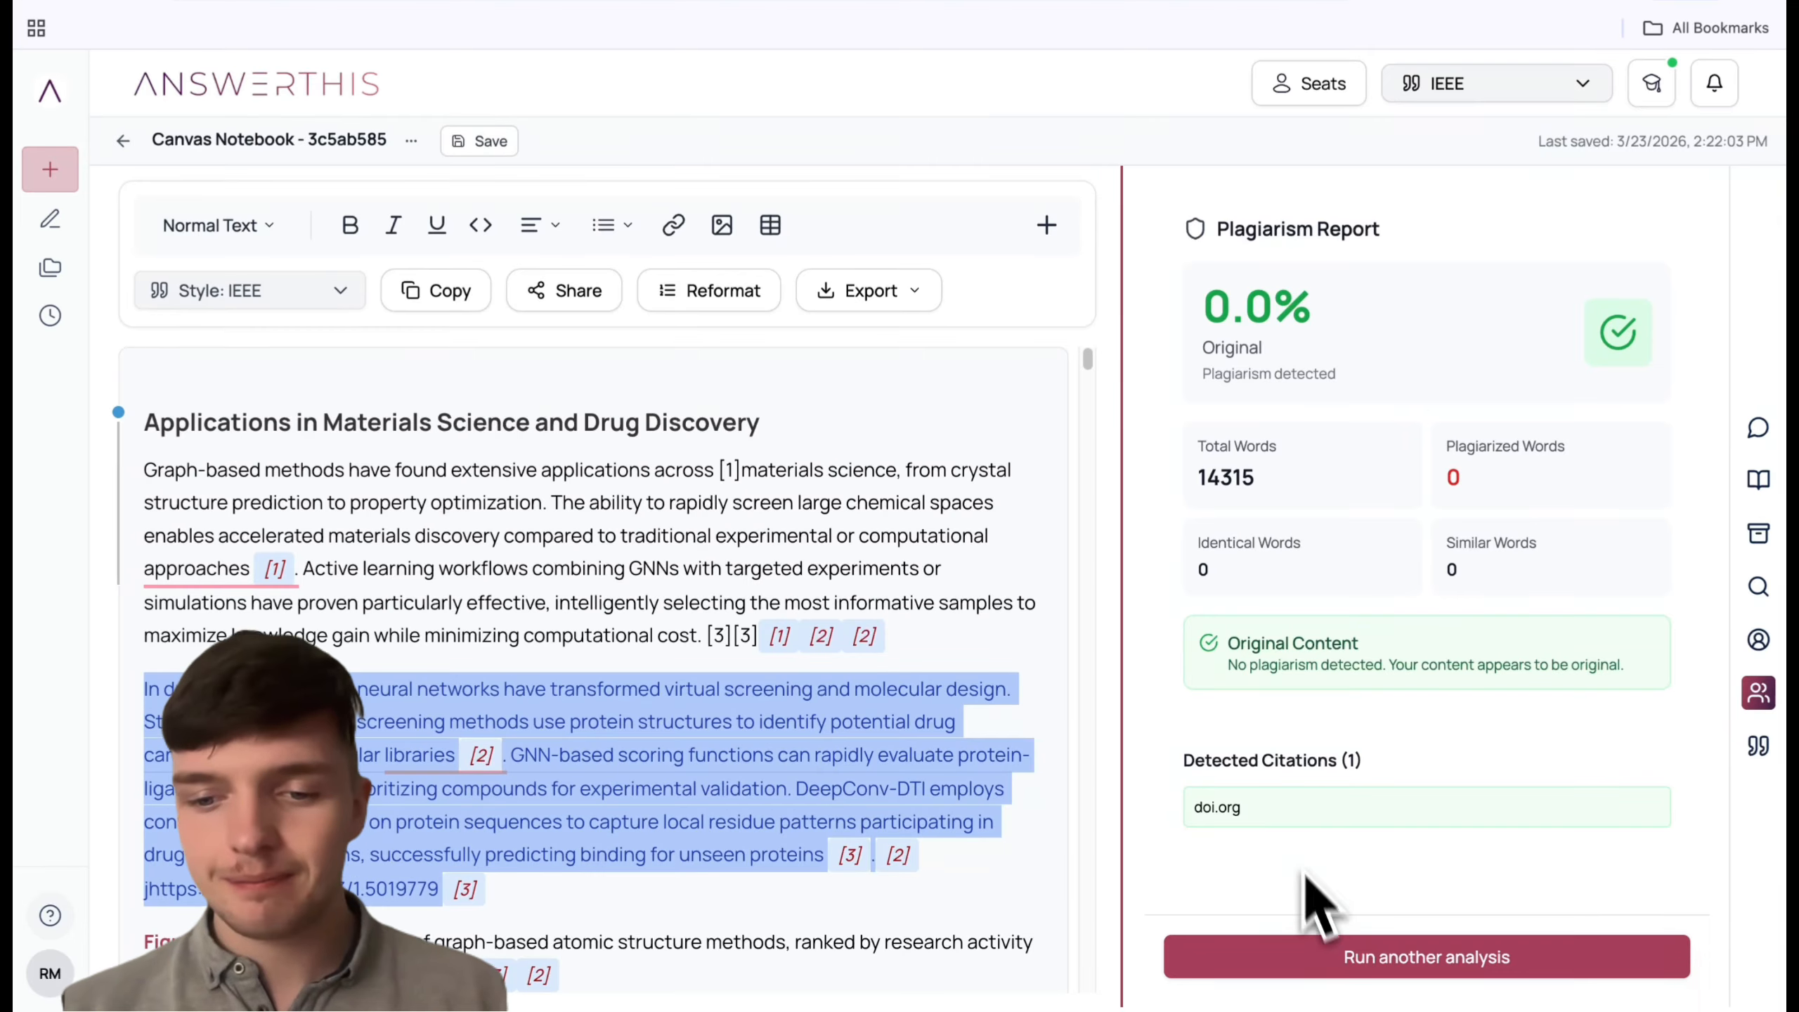
left_click(1370, 953)
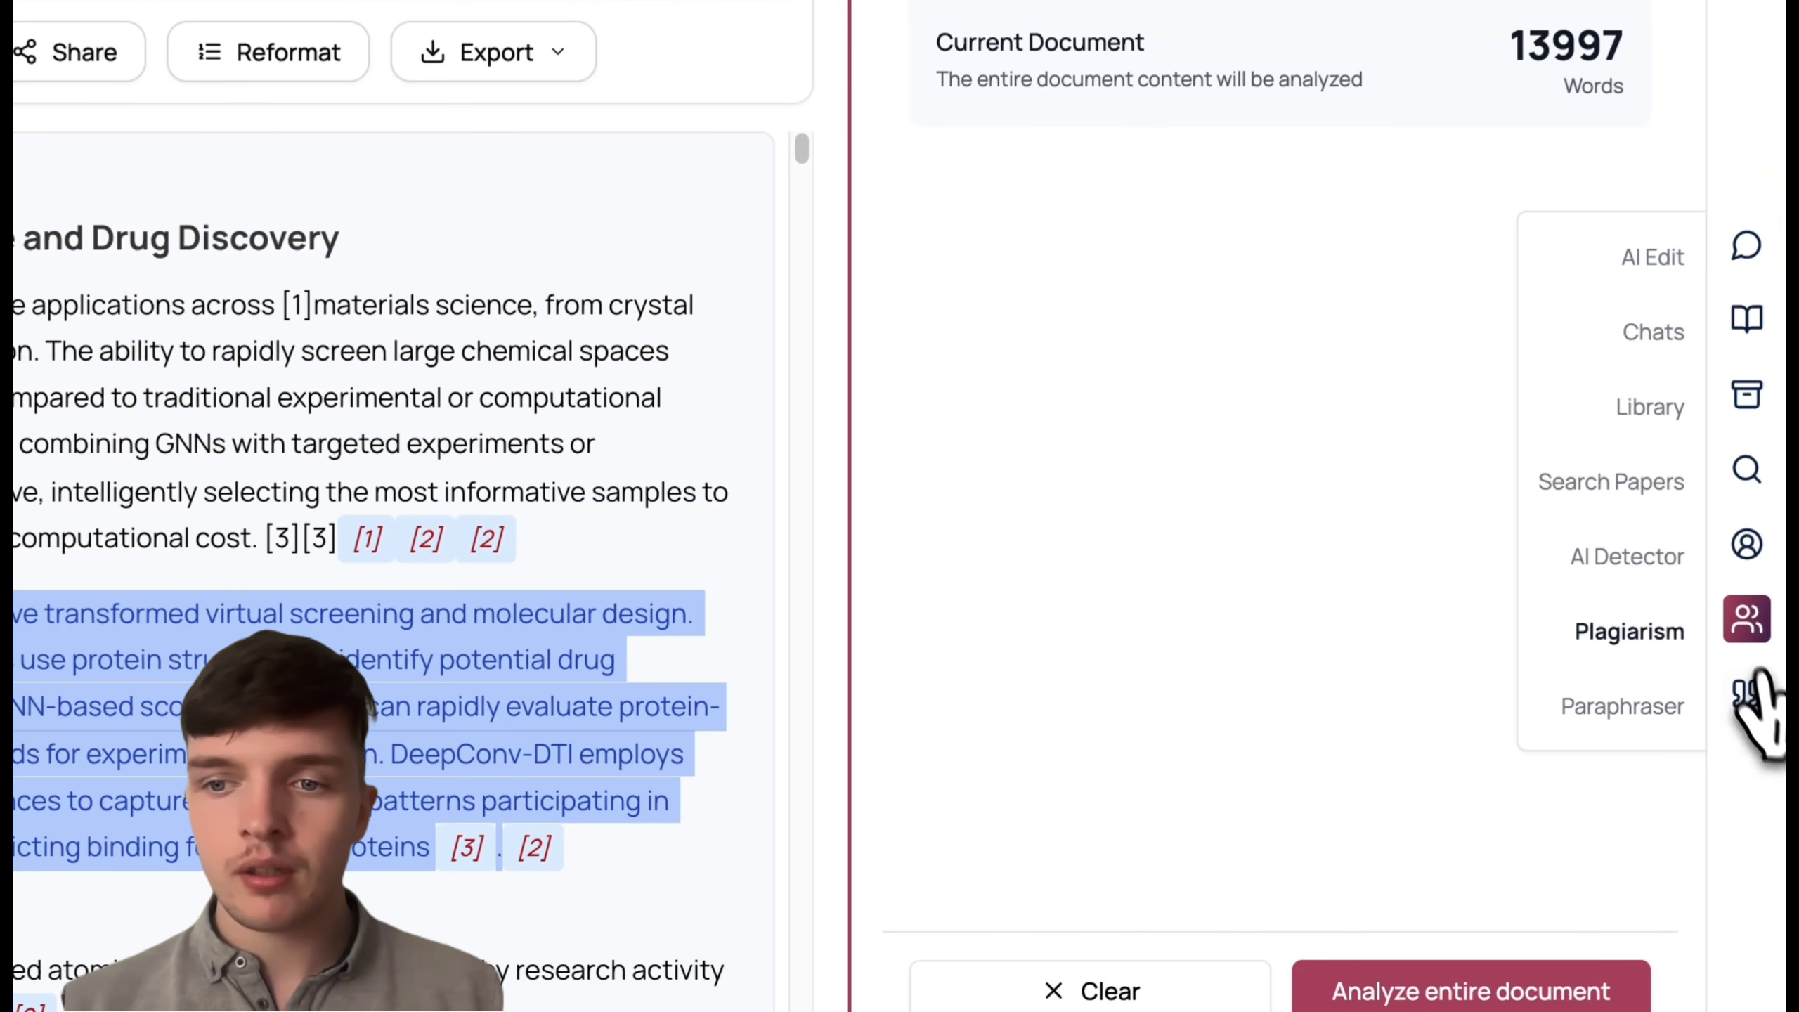
Step: Open AI Edit with no text selected, review its source filters from minimum citations to publication date, and close them unchanged
left_click(1658, 259)
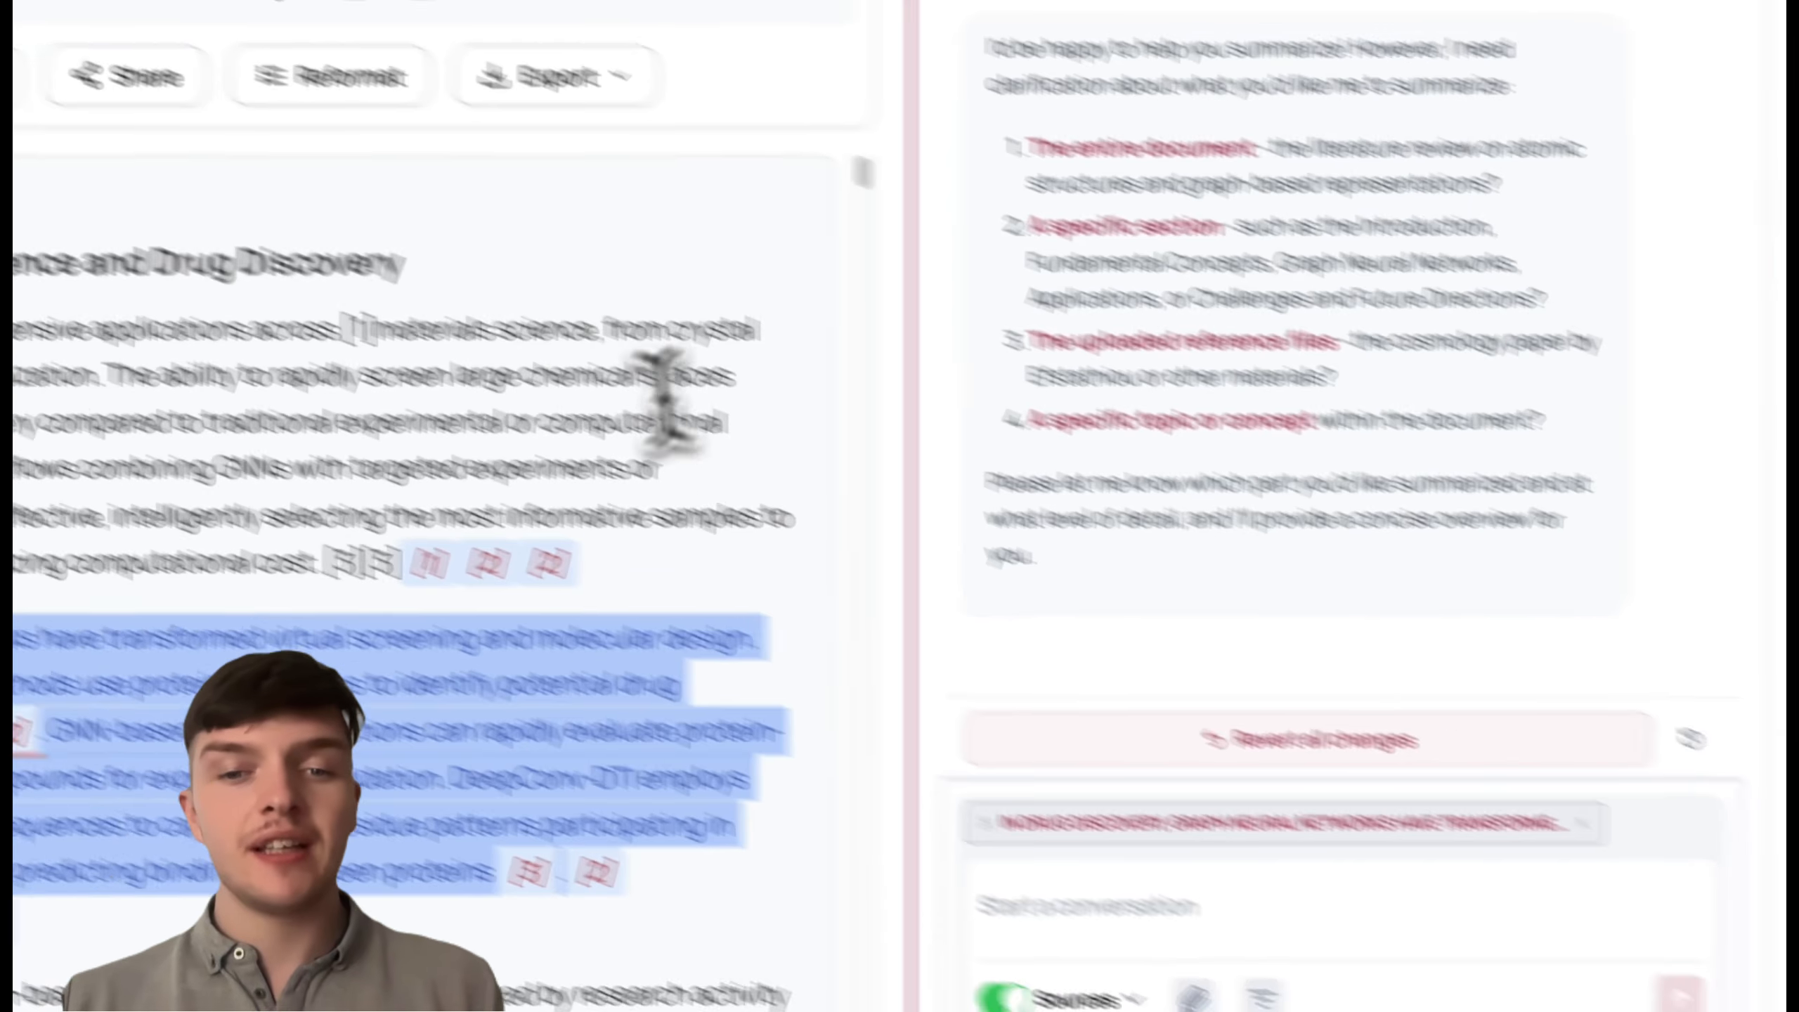
left_click(515, 382)
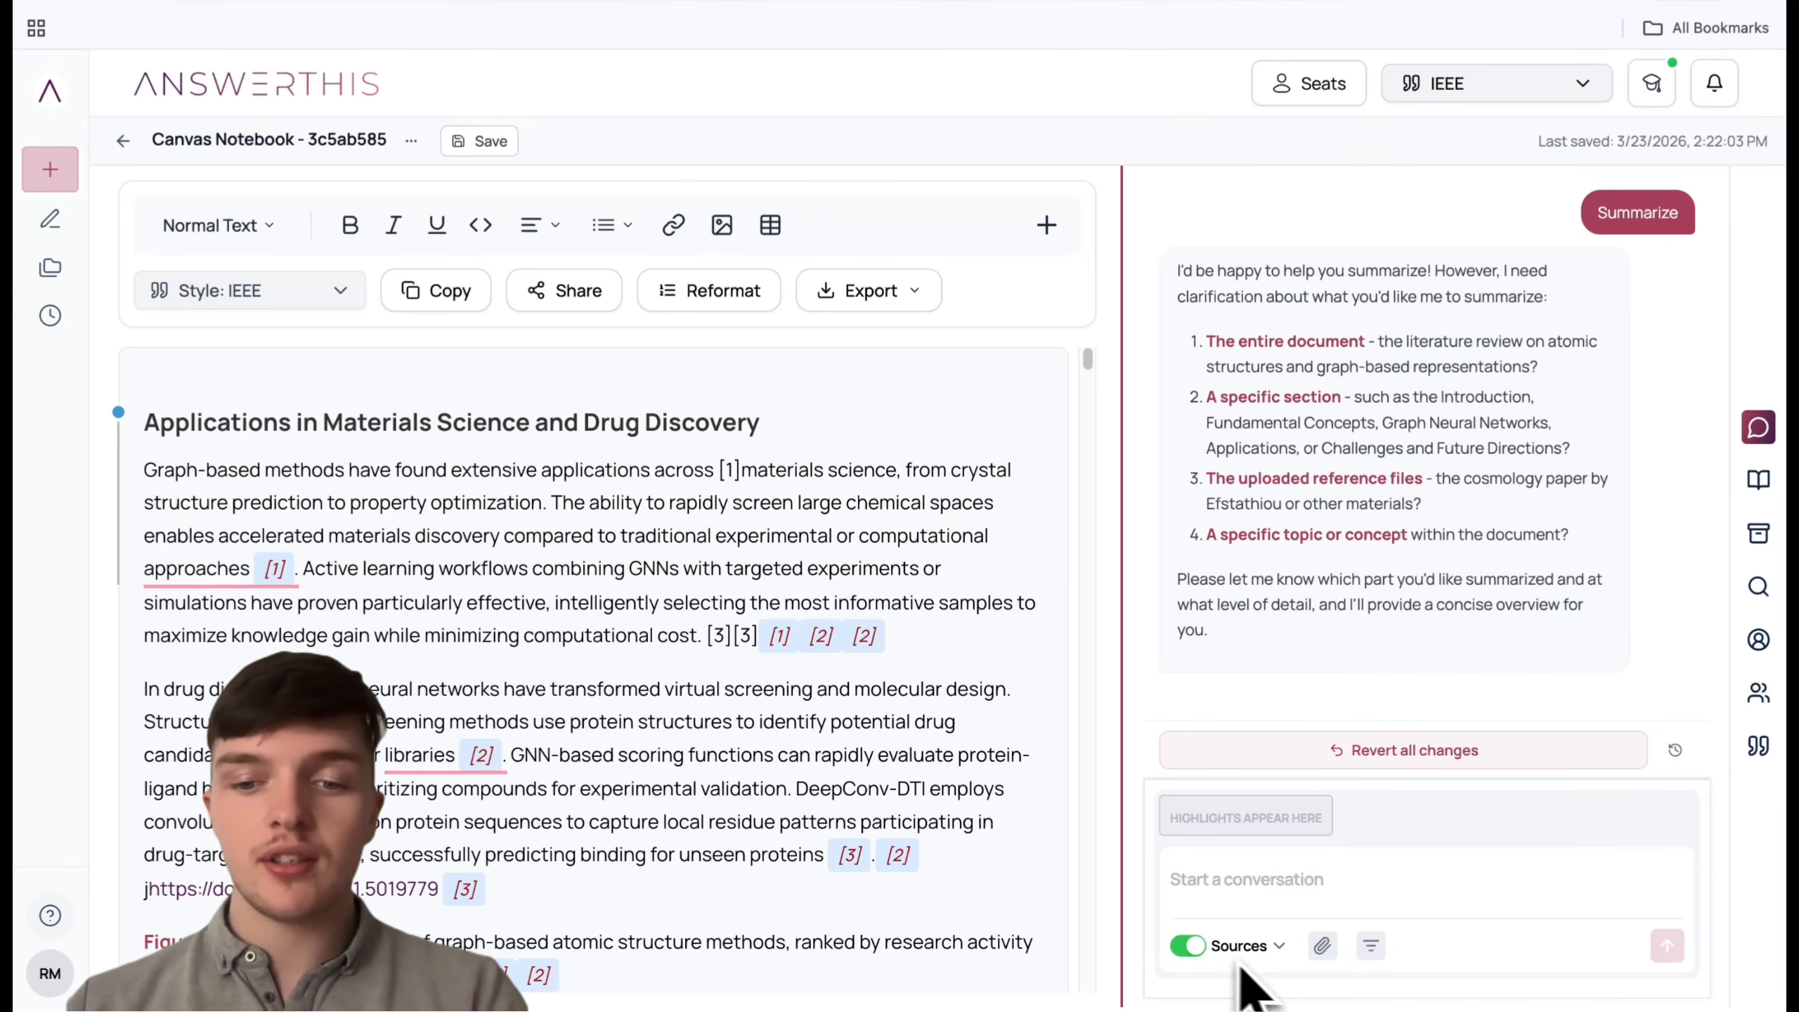
left_click(1372, 946)
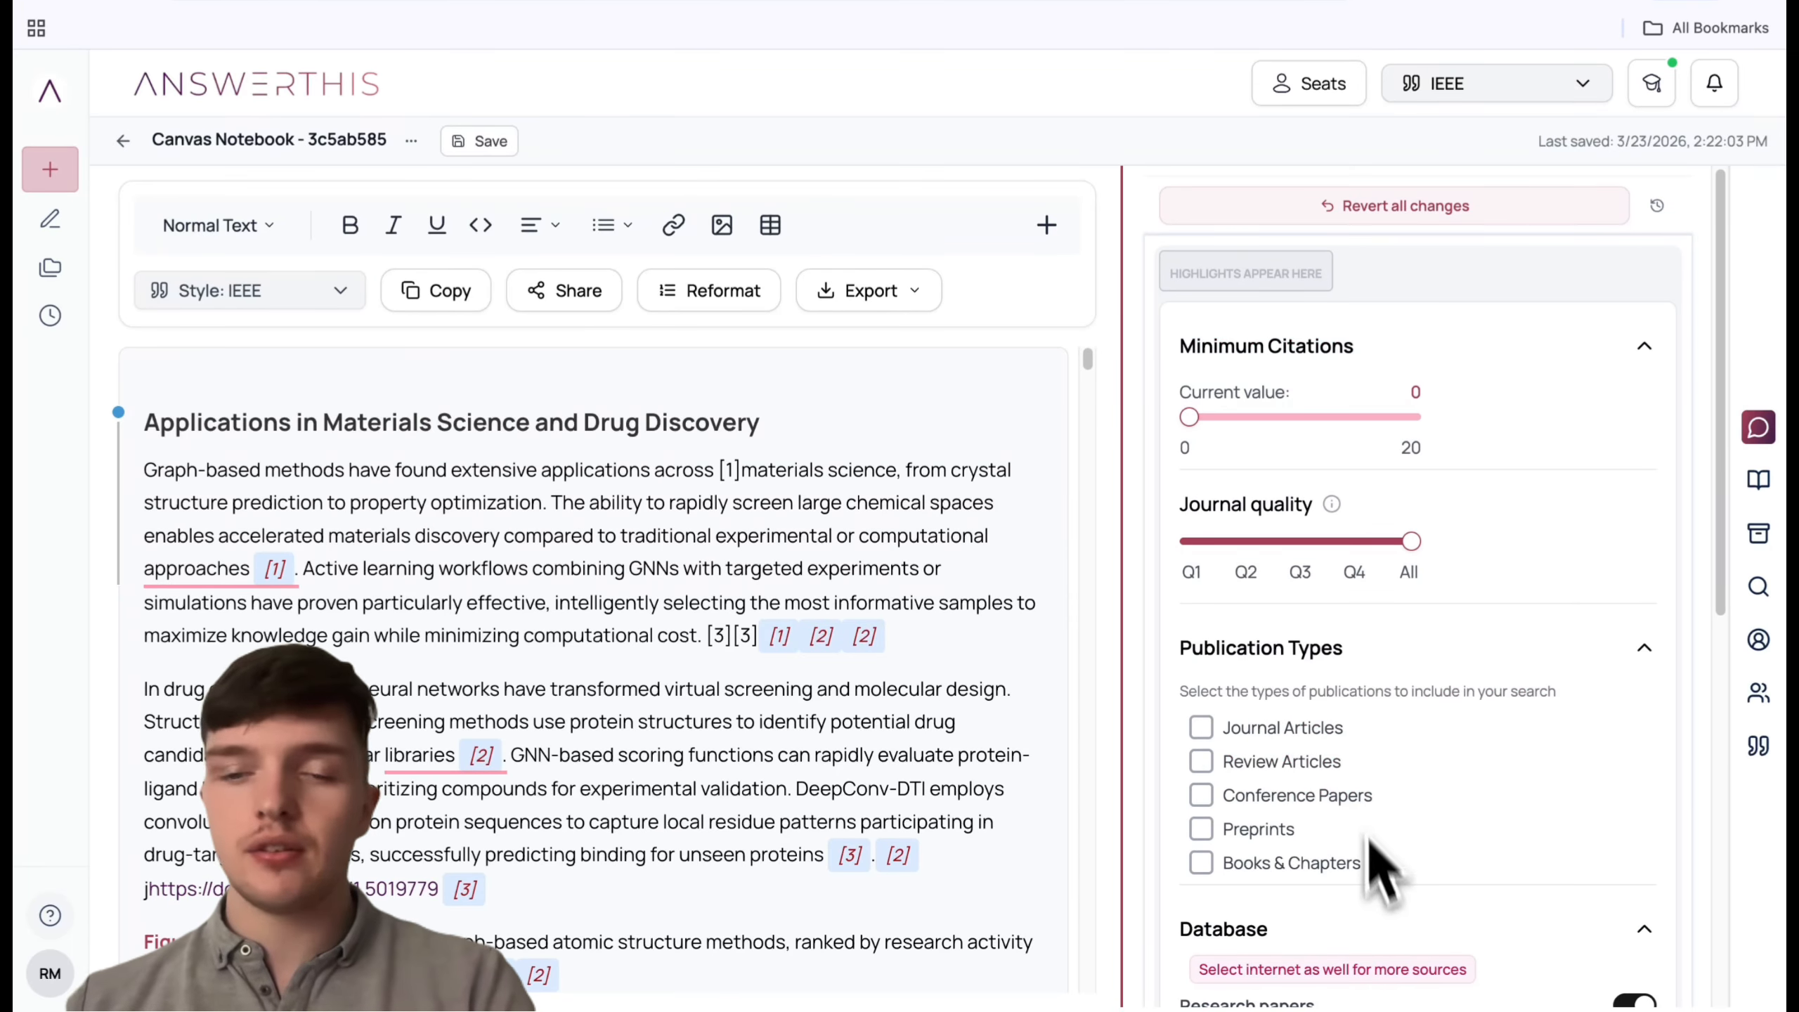
scroll(1357, 790, "down", 1)
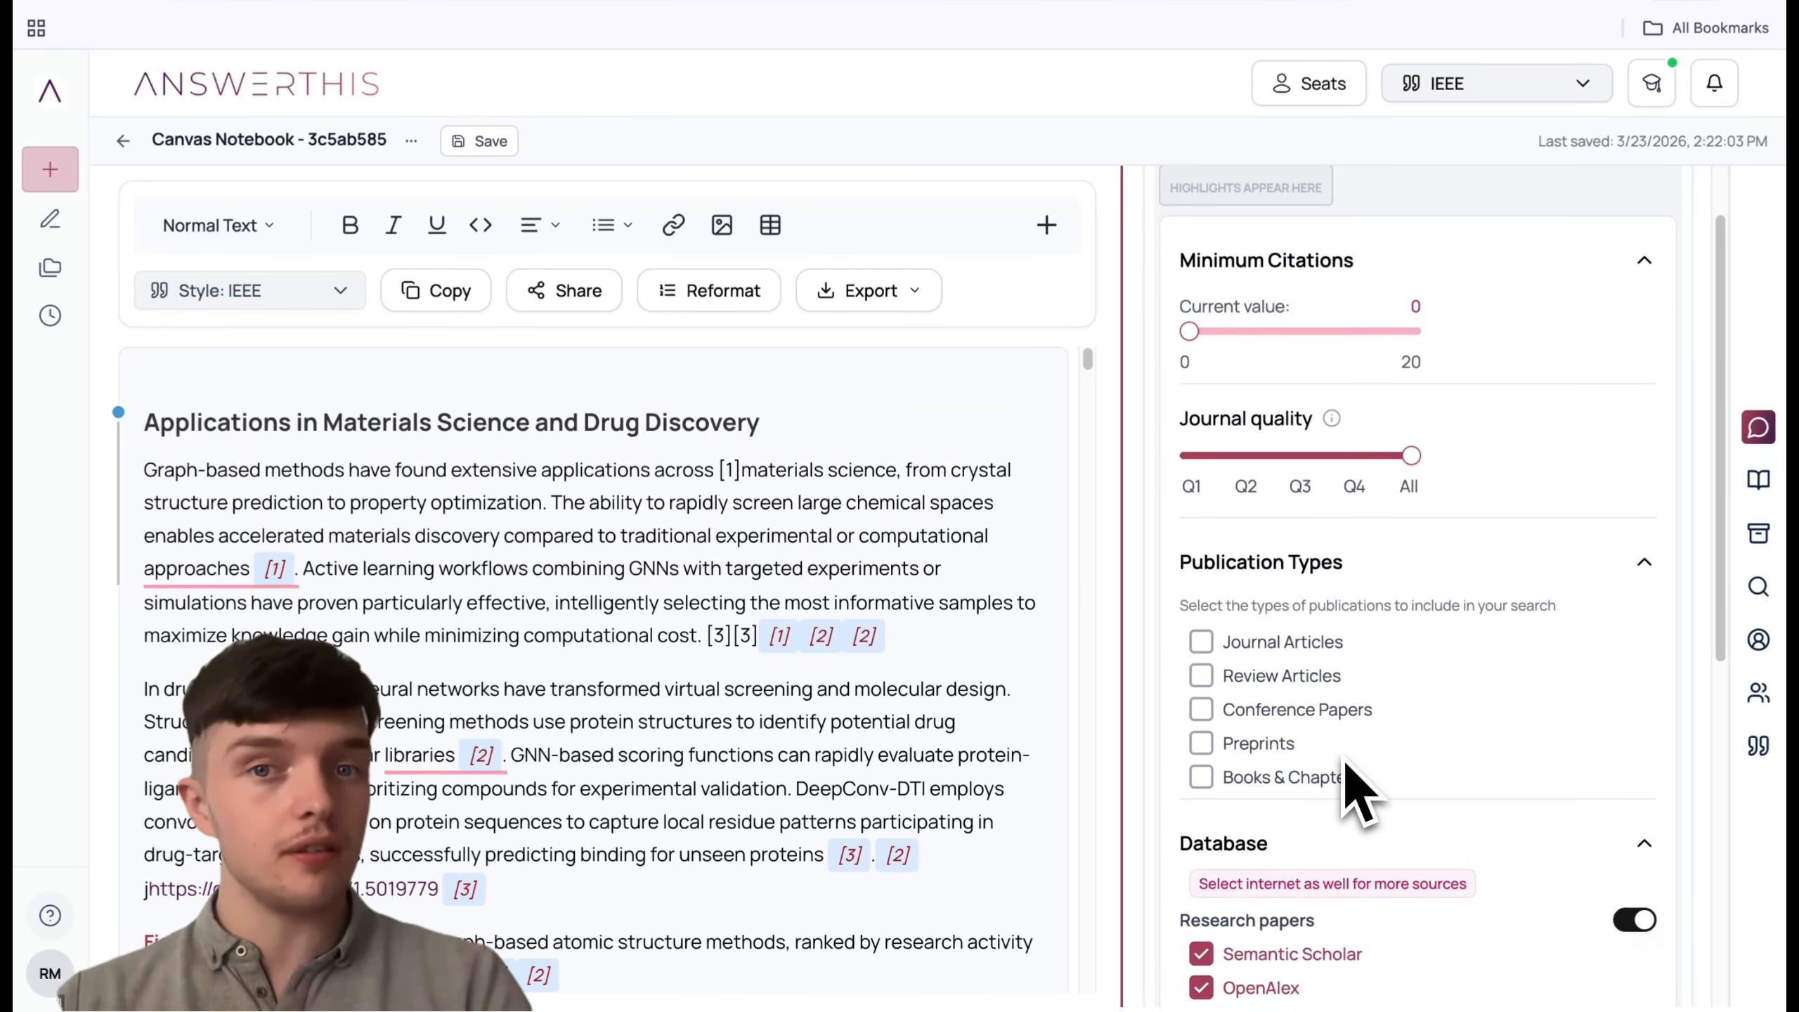
scroll(1356, 790, "down", 1)
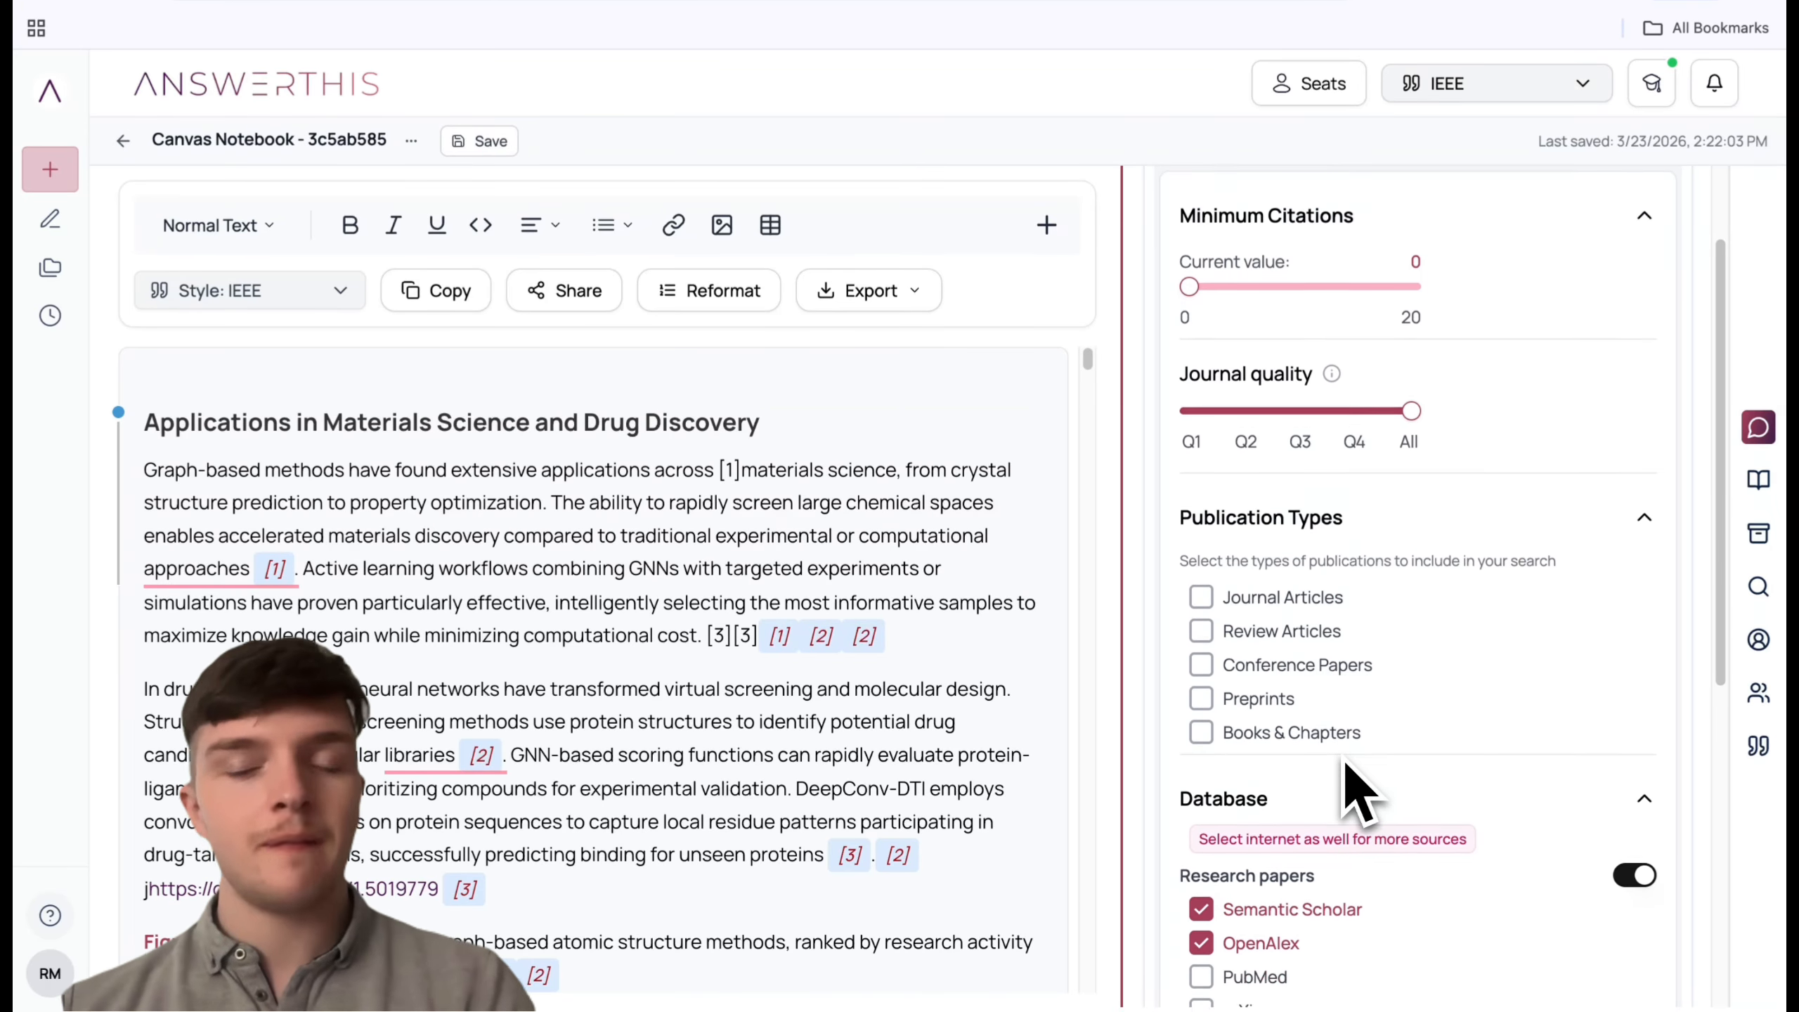
scroll(1357, 790, "down", 6)
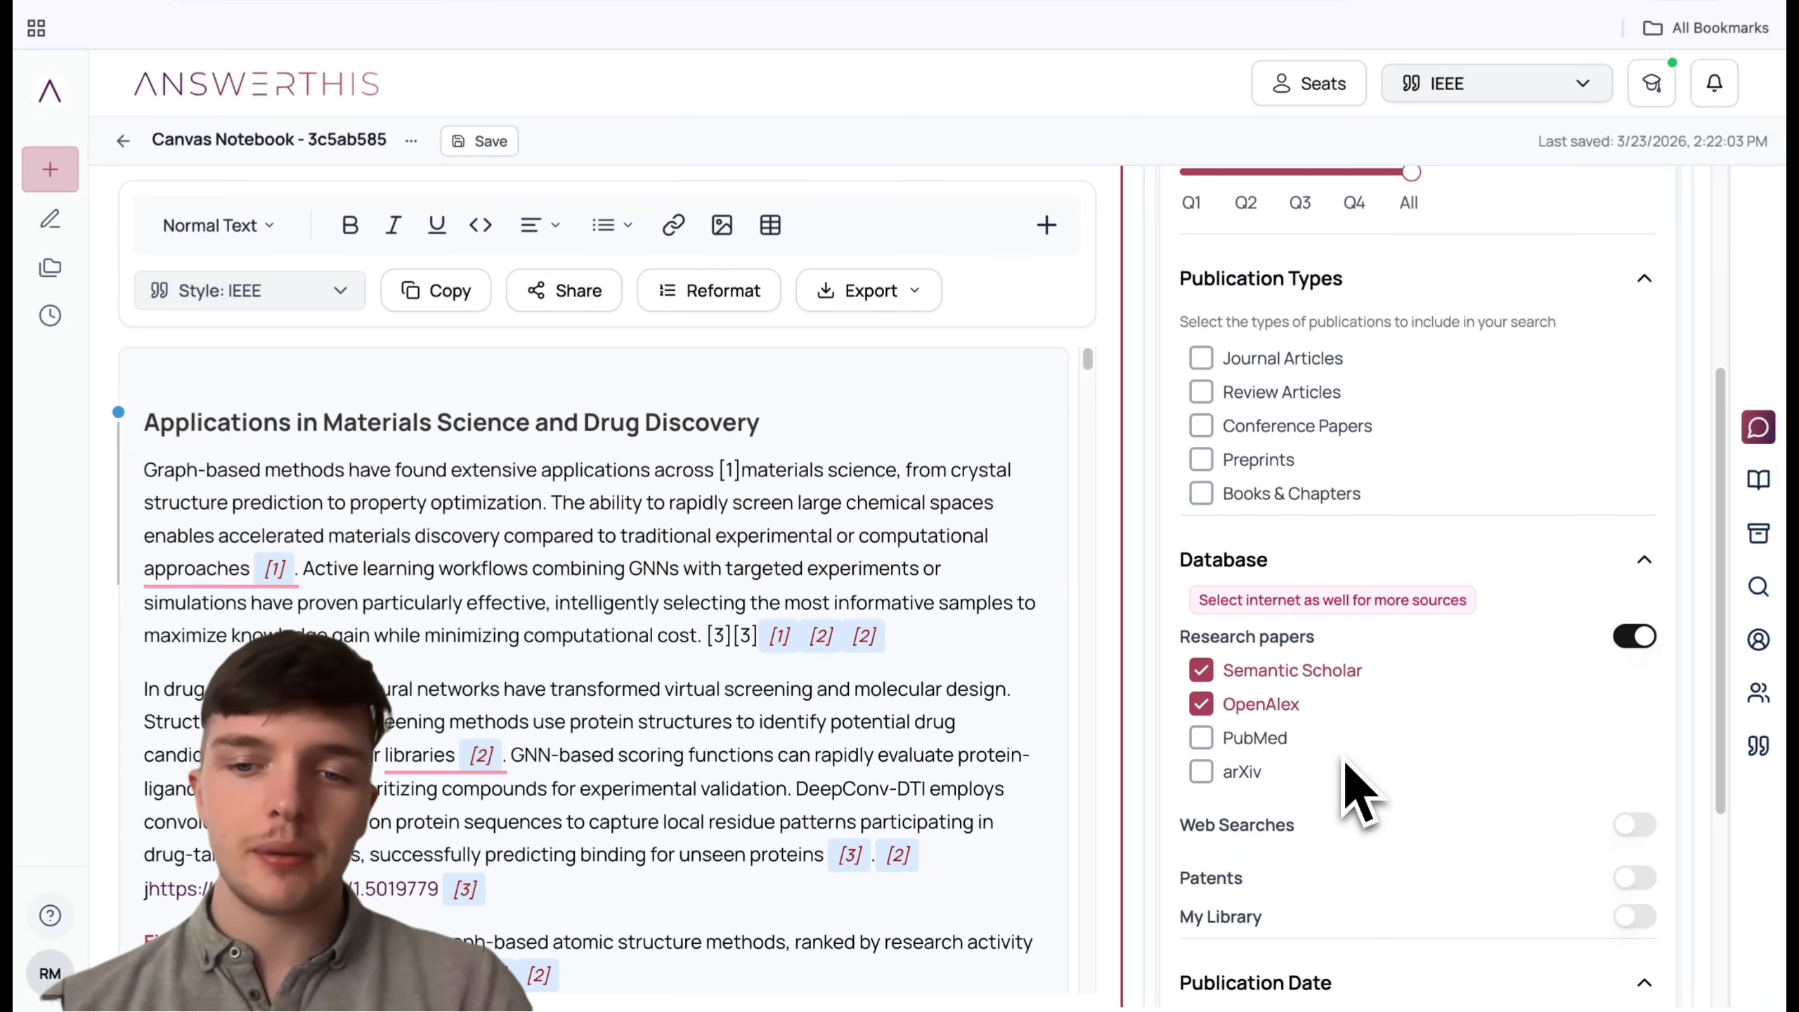
scroll(1357, 790, "down", 1)
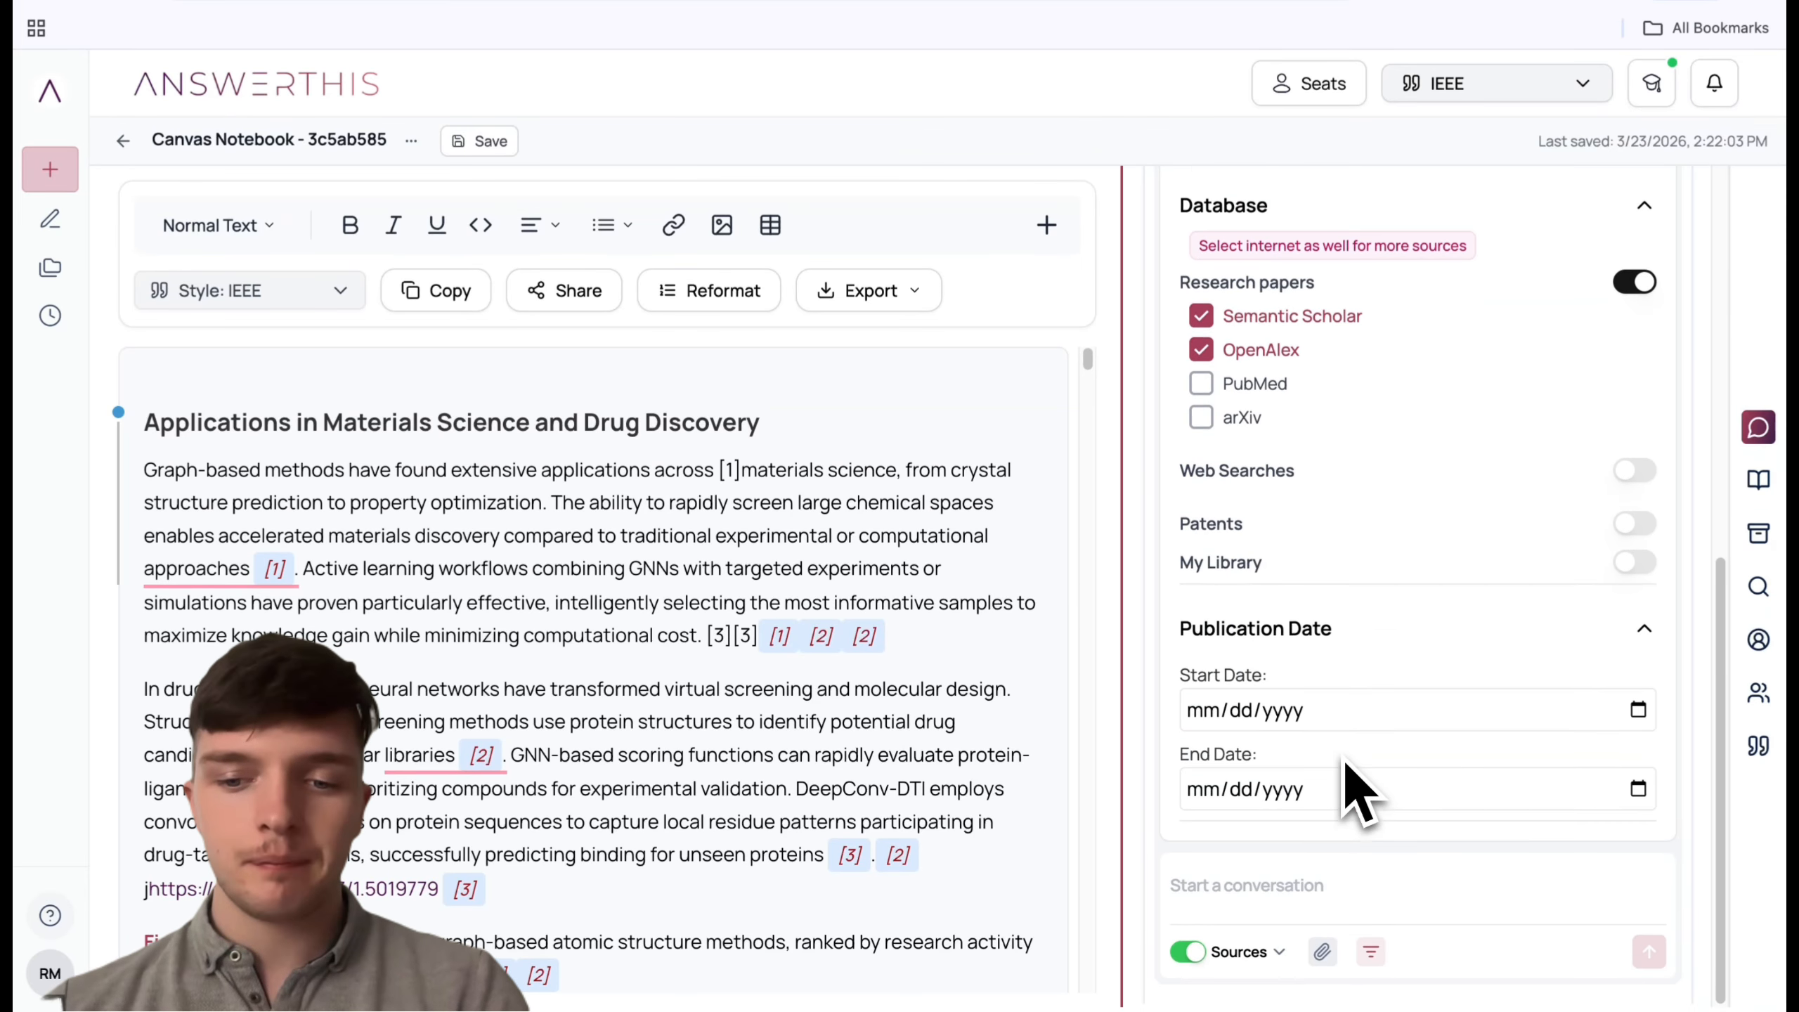
left_click(1370, 948)
Step: Highlight the "In drug discovery" paragraph as context for the AI Edit chat and clear the selection again
scroll(780, 764, "down", 1)
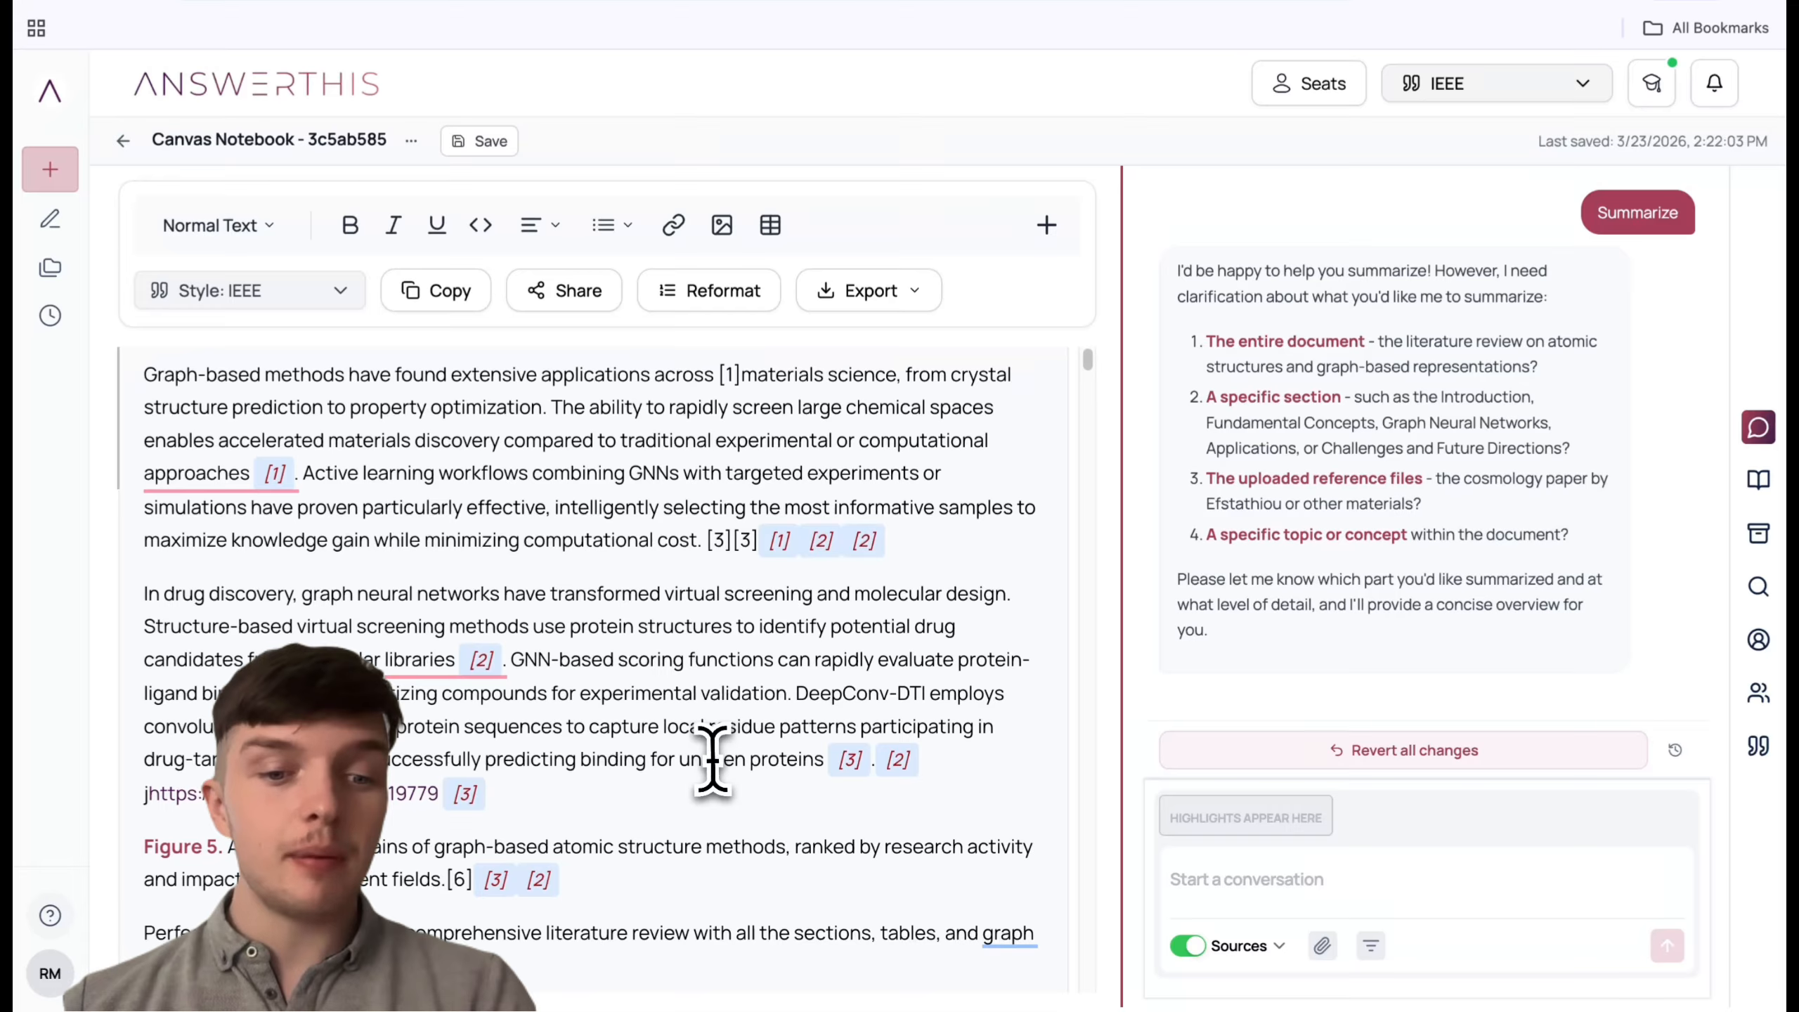
left_click(500, 795)
left_click_drag(500, 795, 120, 588)
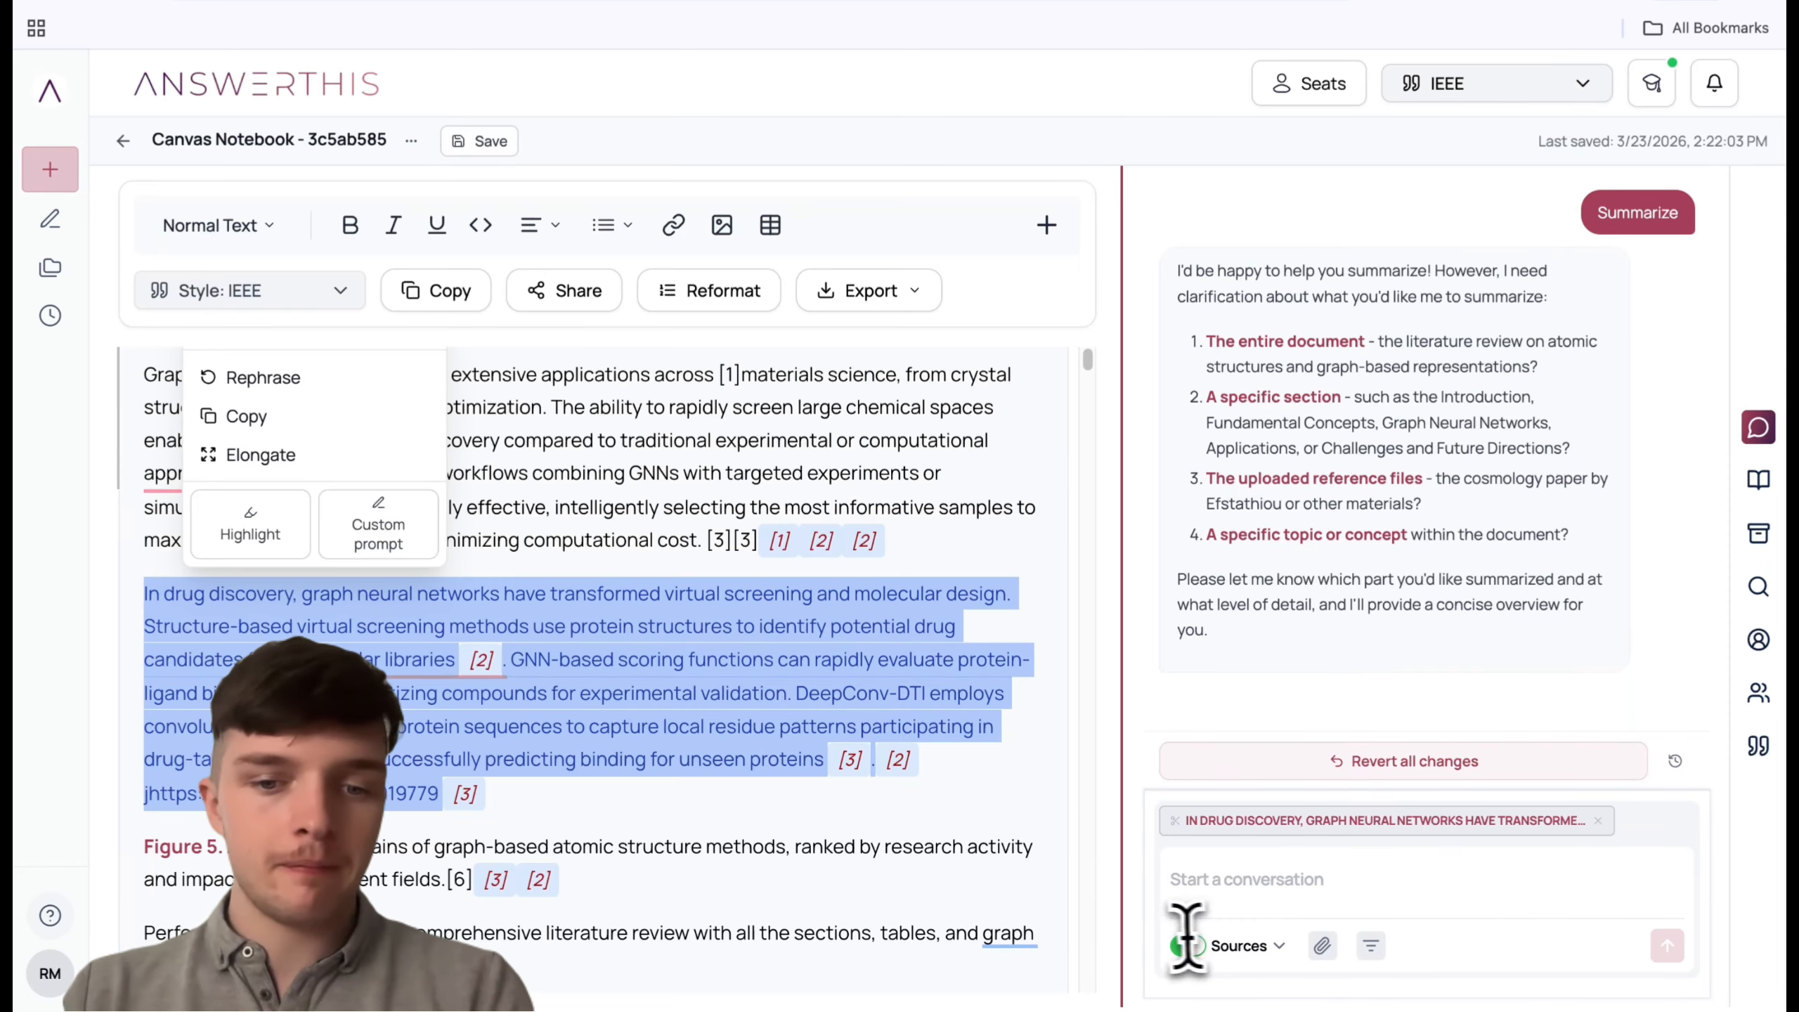
left_click(939, 733)
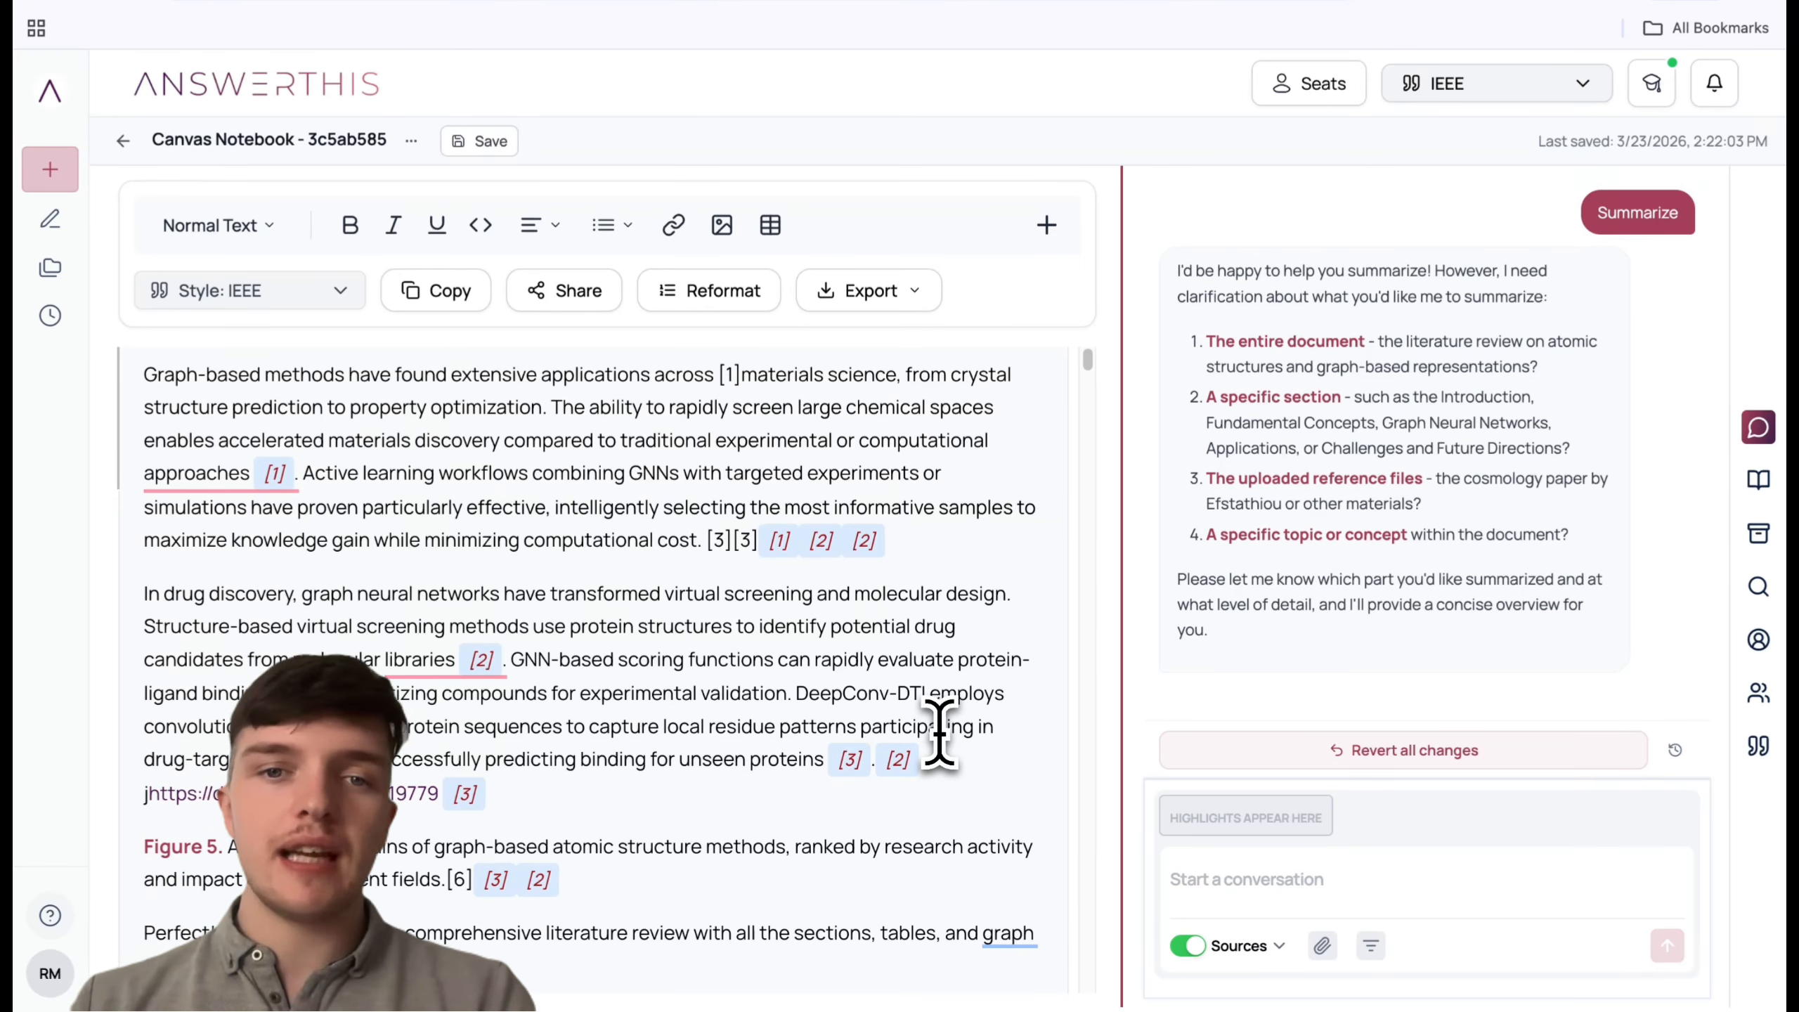
Step: View the notebook's sharing options without inviting anyone, and look at its export options
left_click(582, 304)
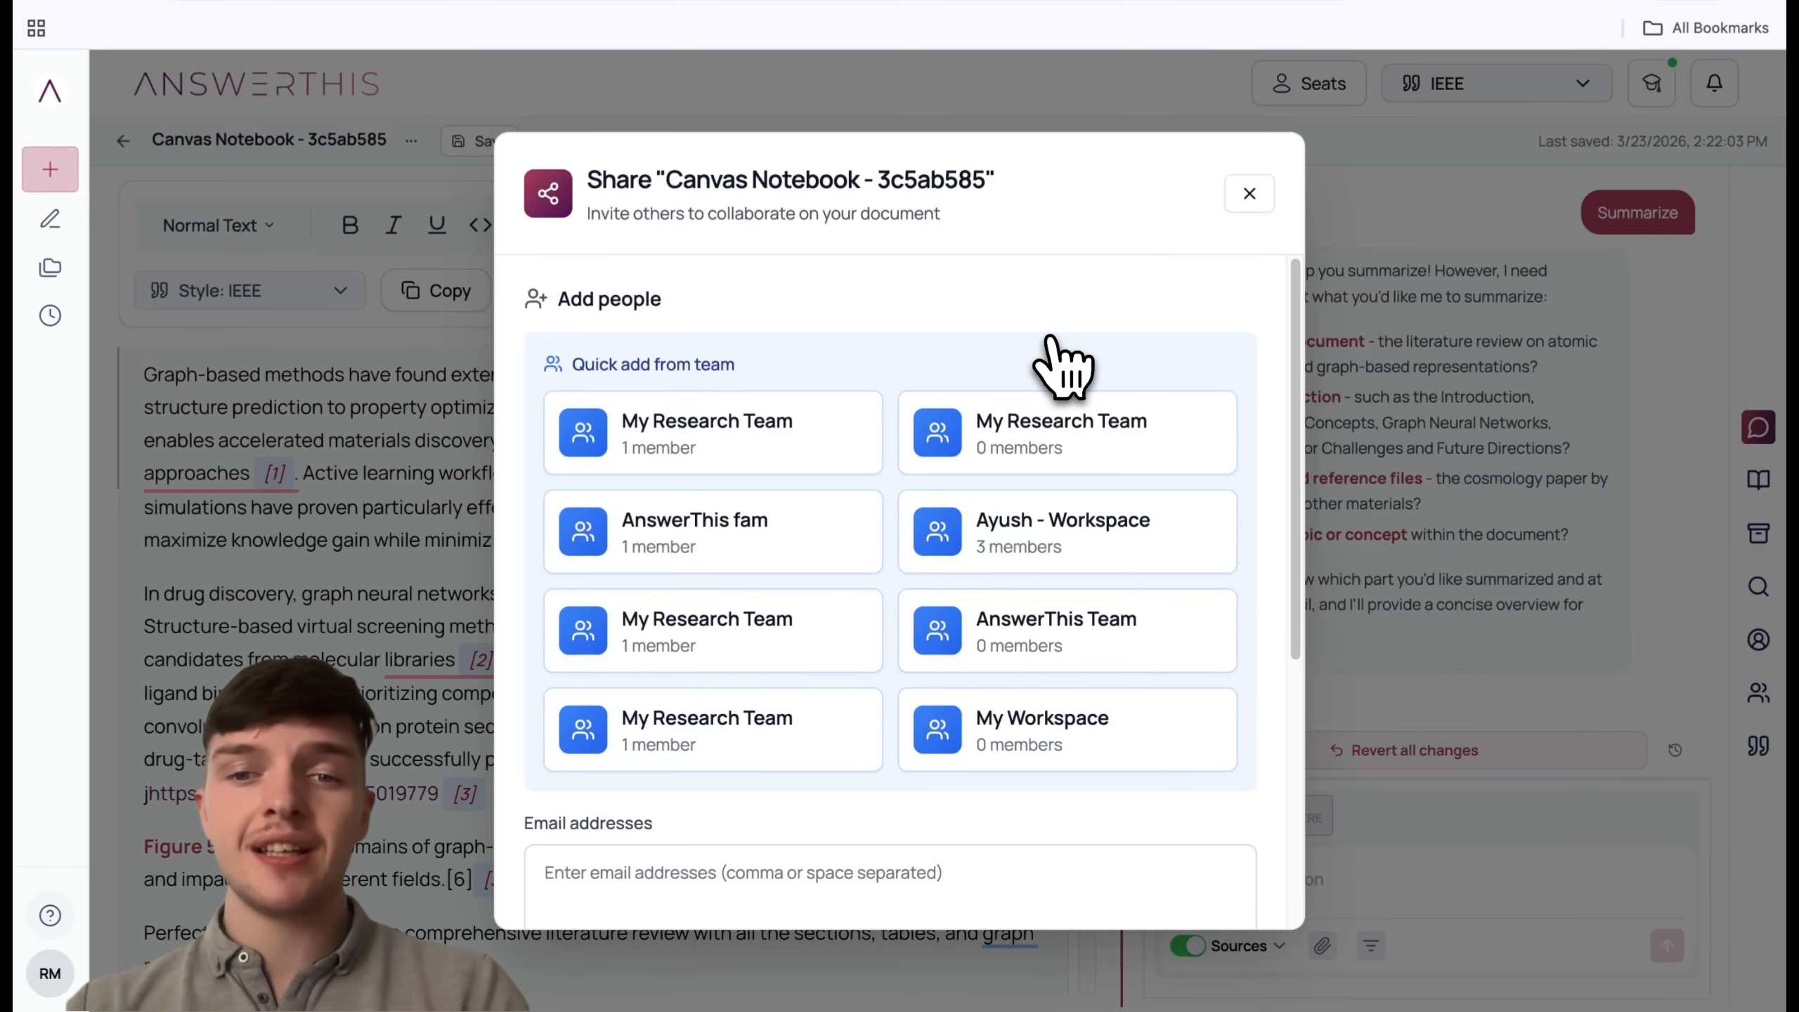
left_click(1250, 193)
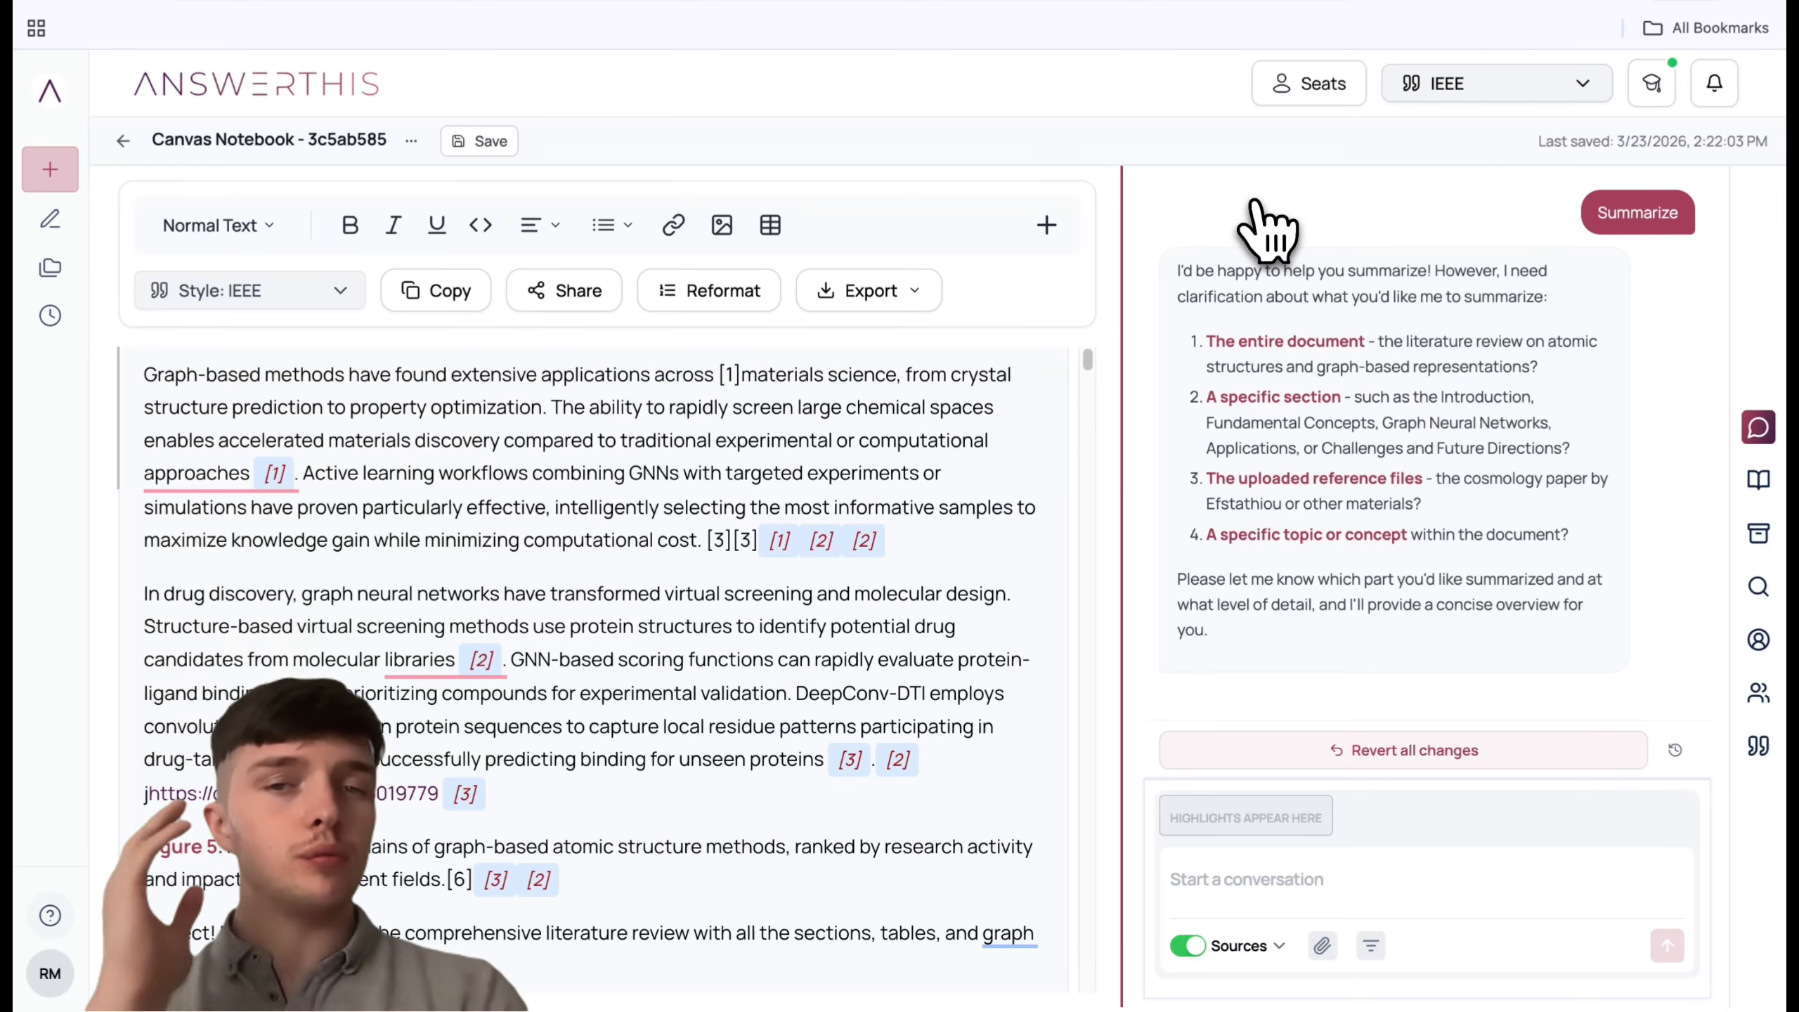
left_click(884, 307)
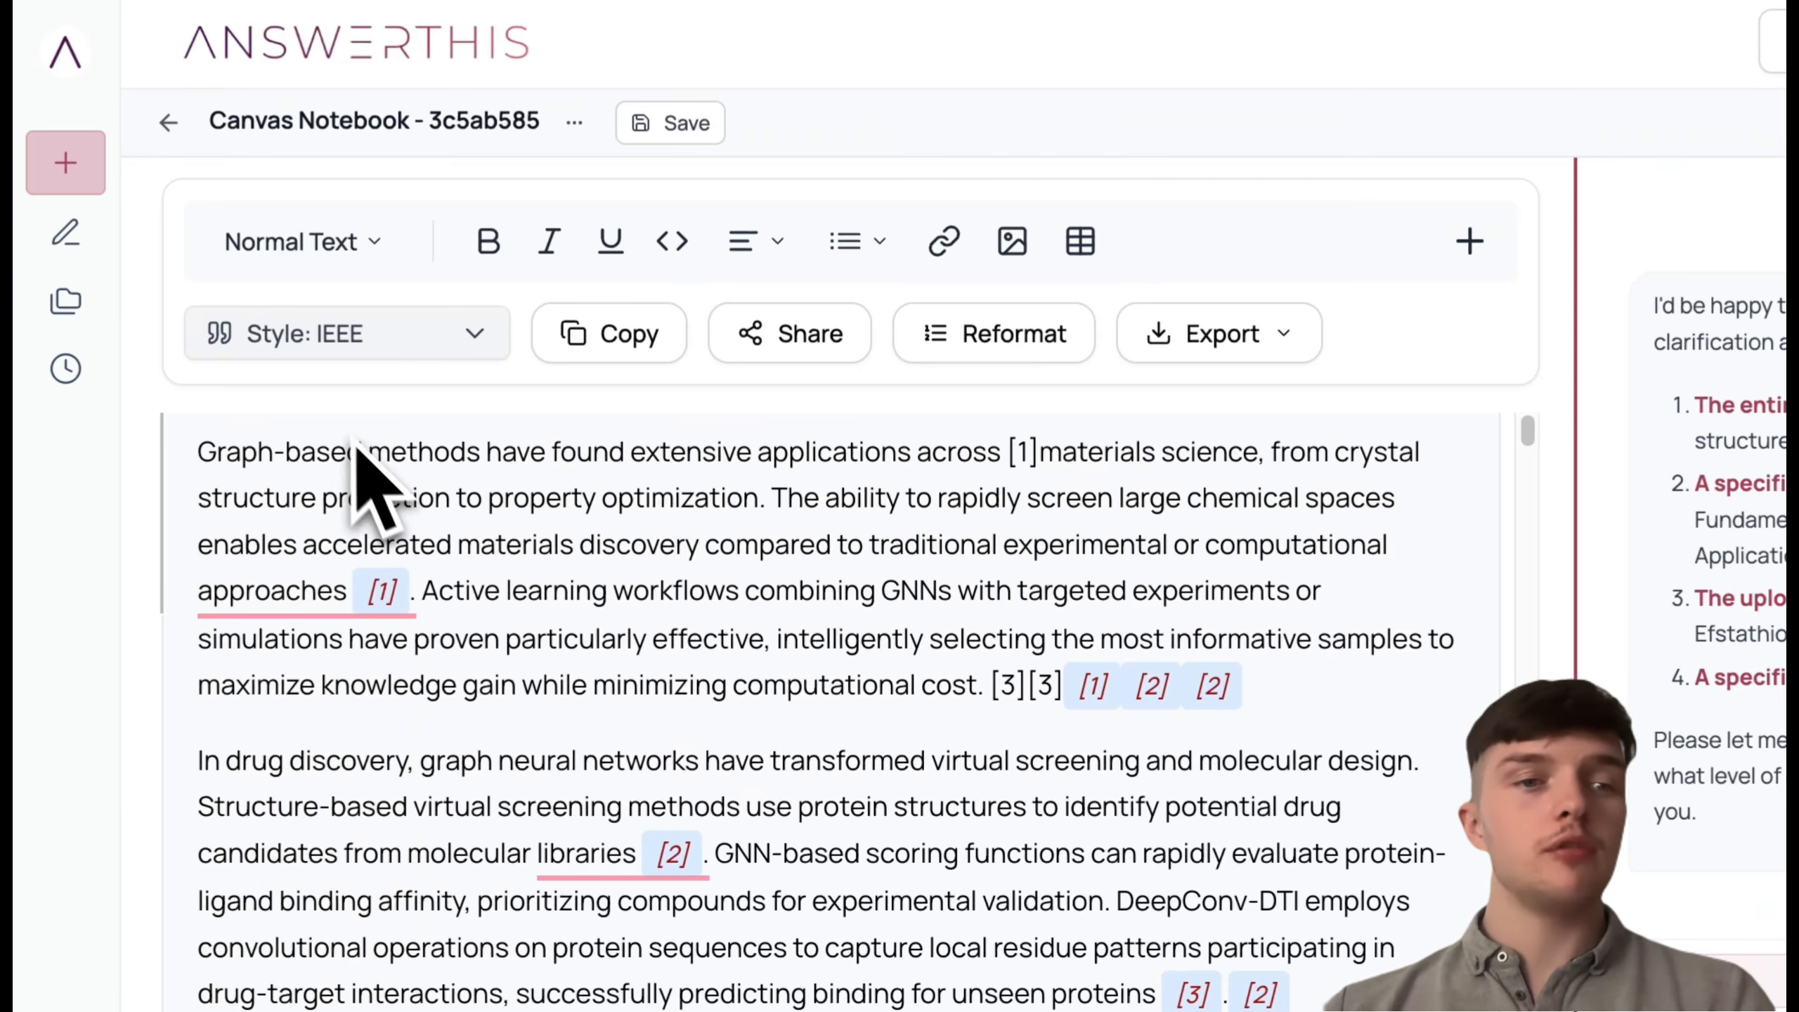
Step: Open the paper library and go to the first Sample Library project
mouse_move(98, 220)
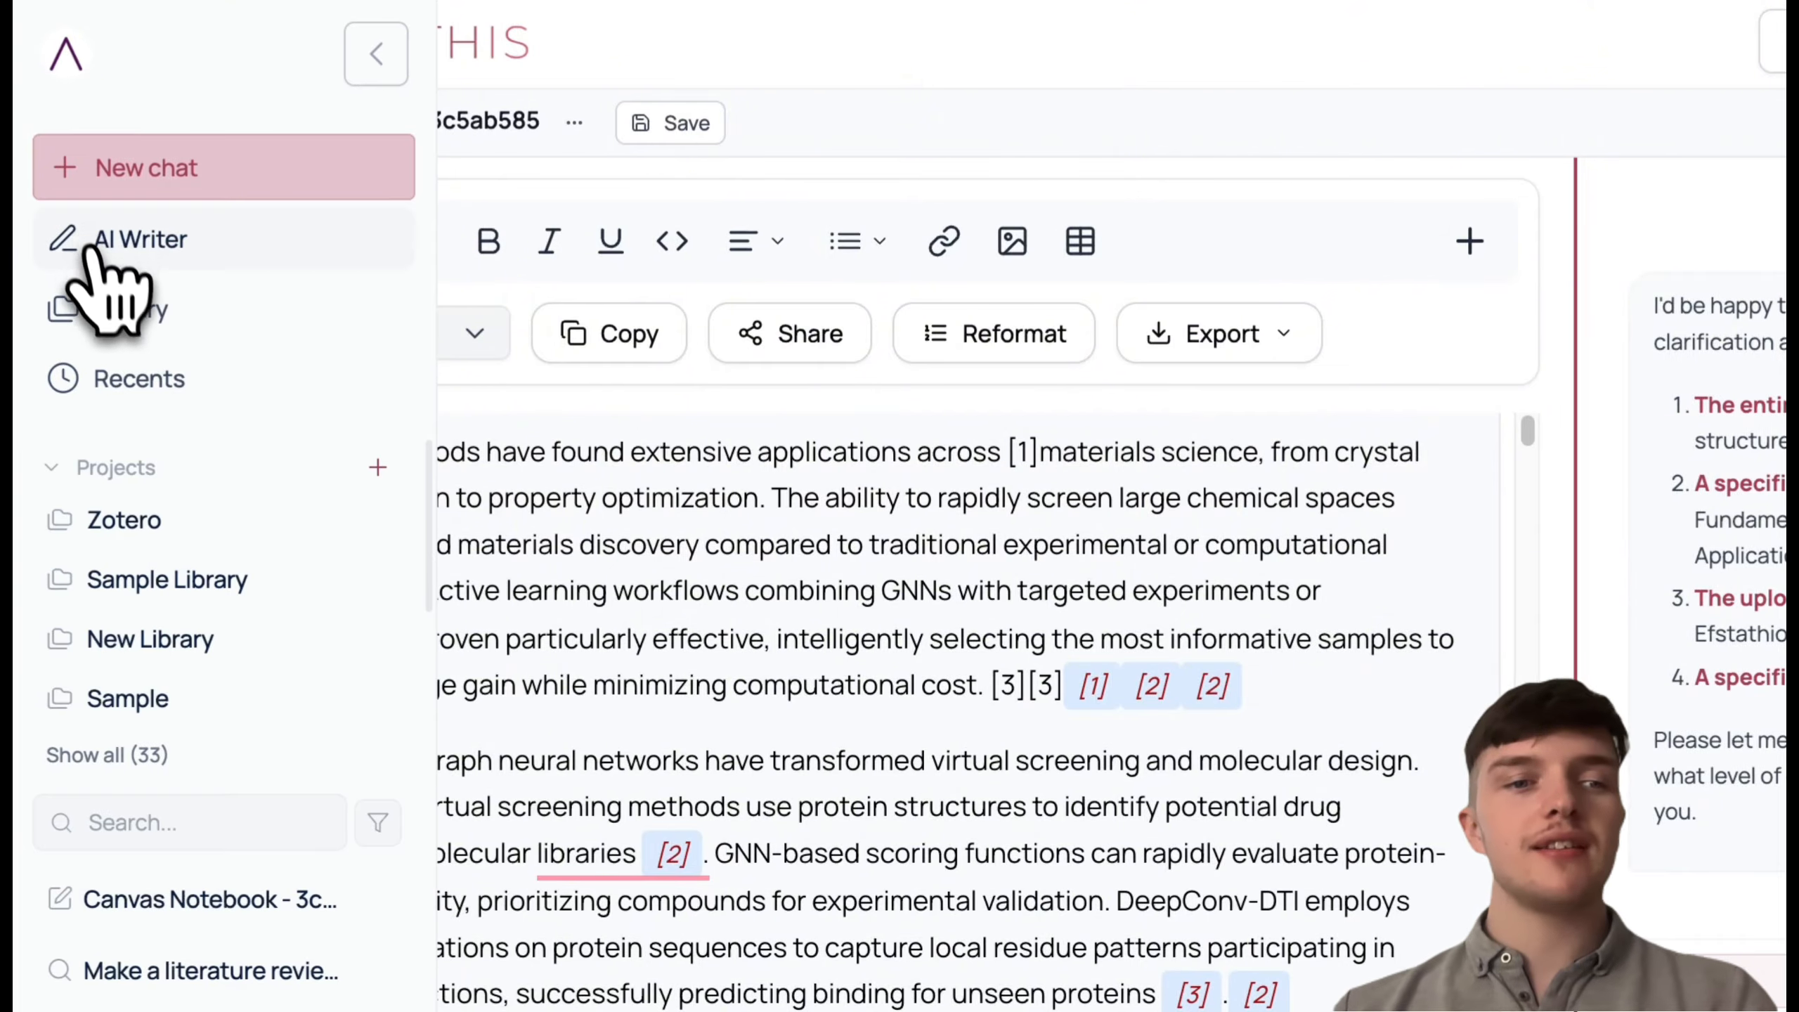
left_click(124, 316)
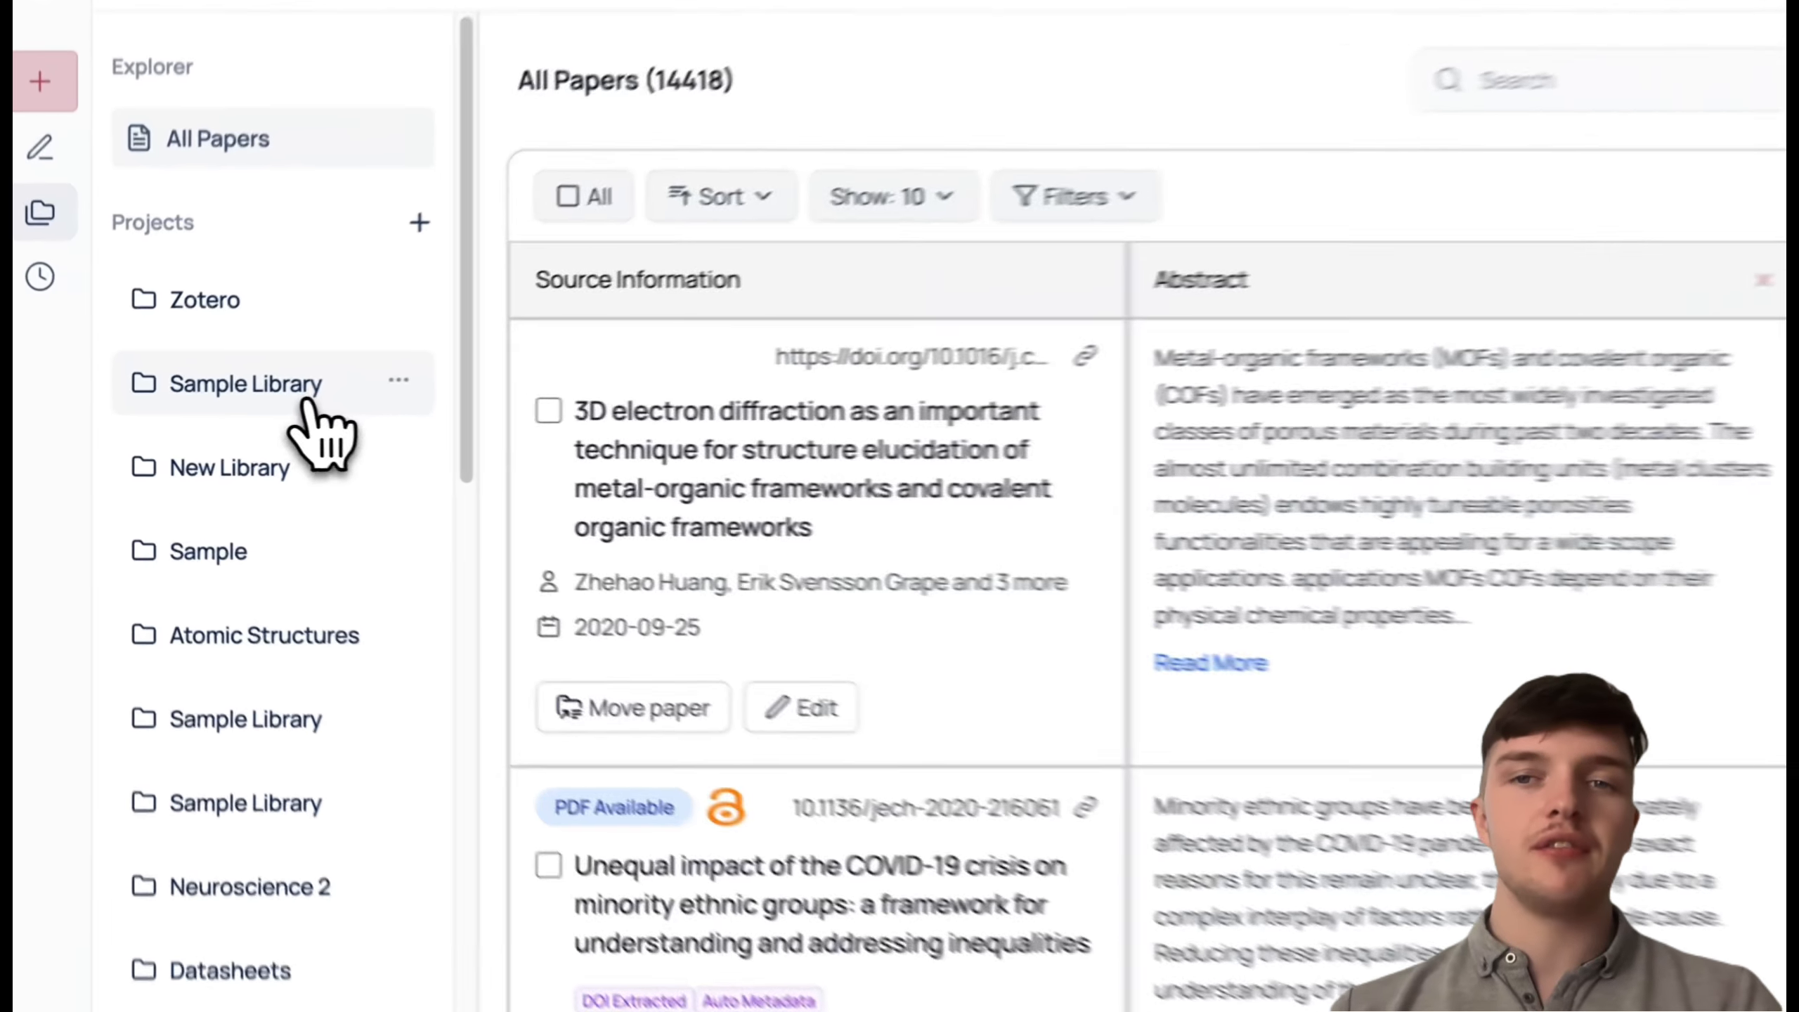
left_click(308, 403)
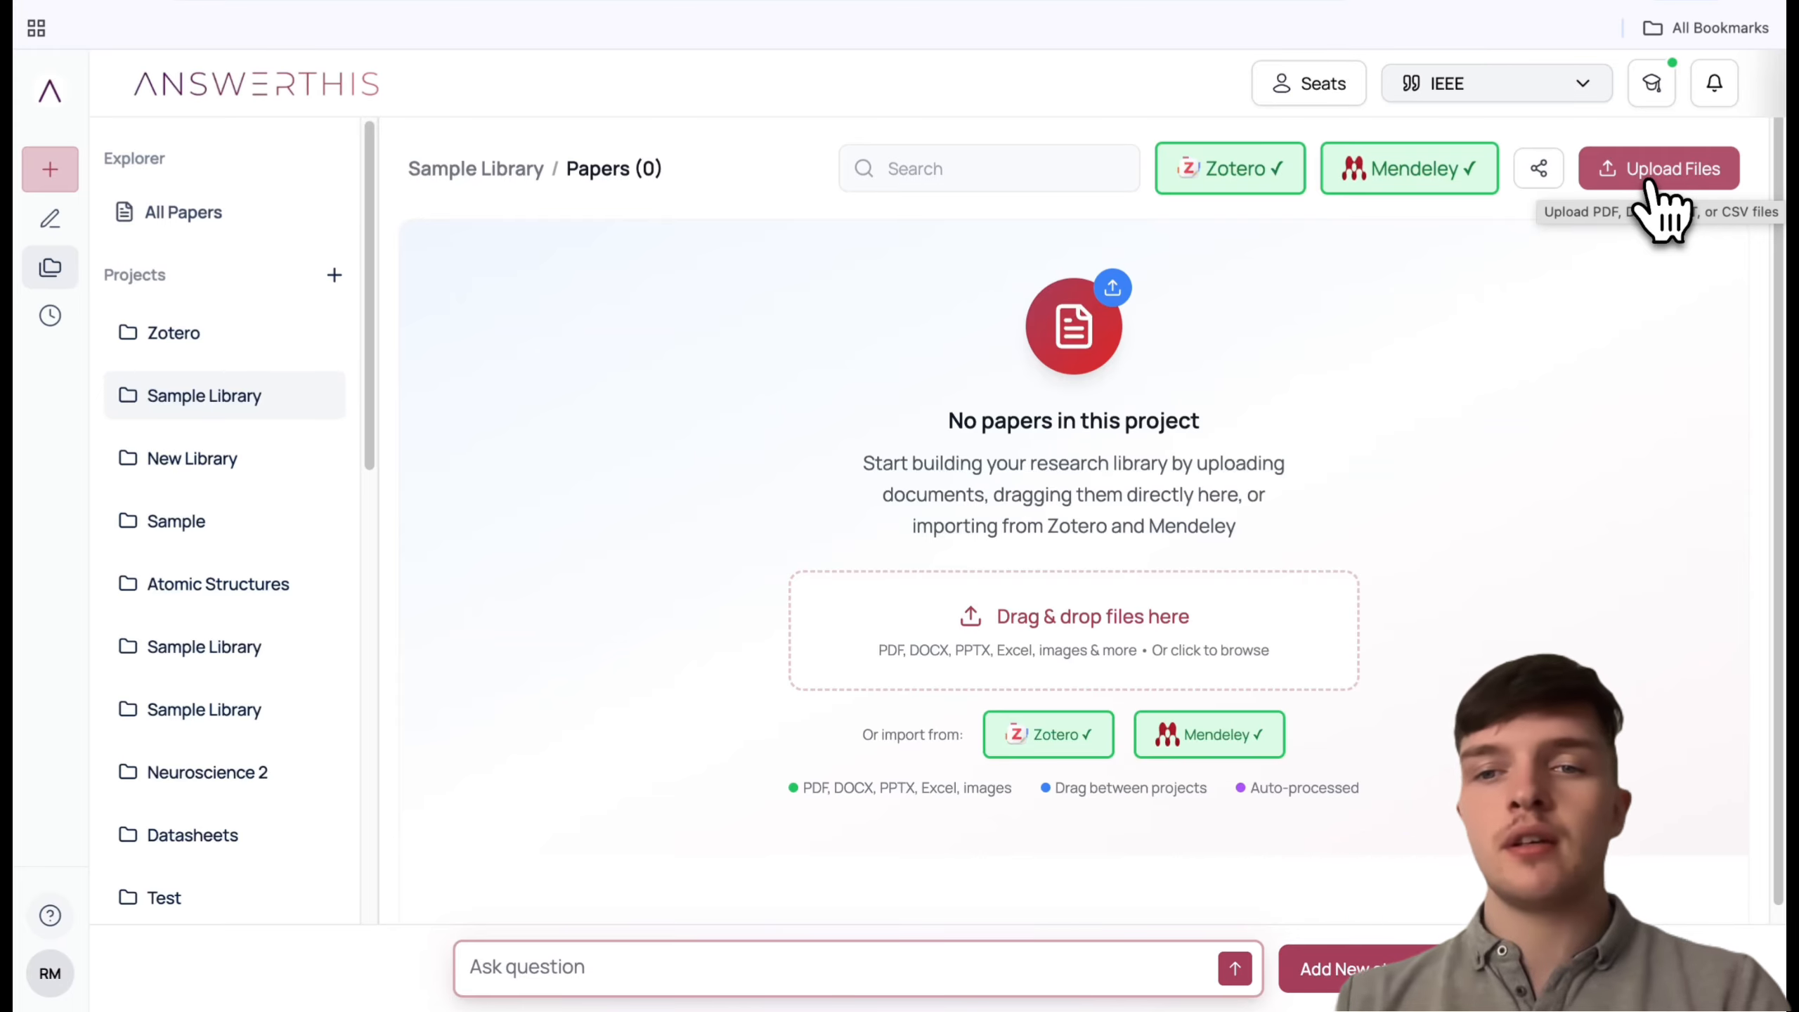
Step: View the Mendeley options for the project without choosing one, and open the Zotero options
left_click(1414, 181)
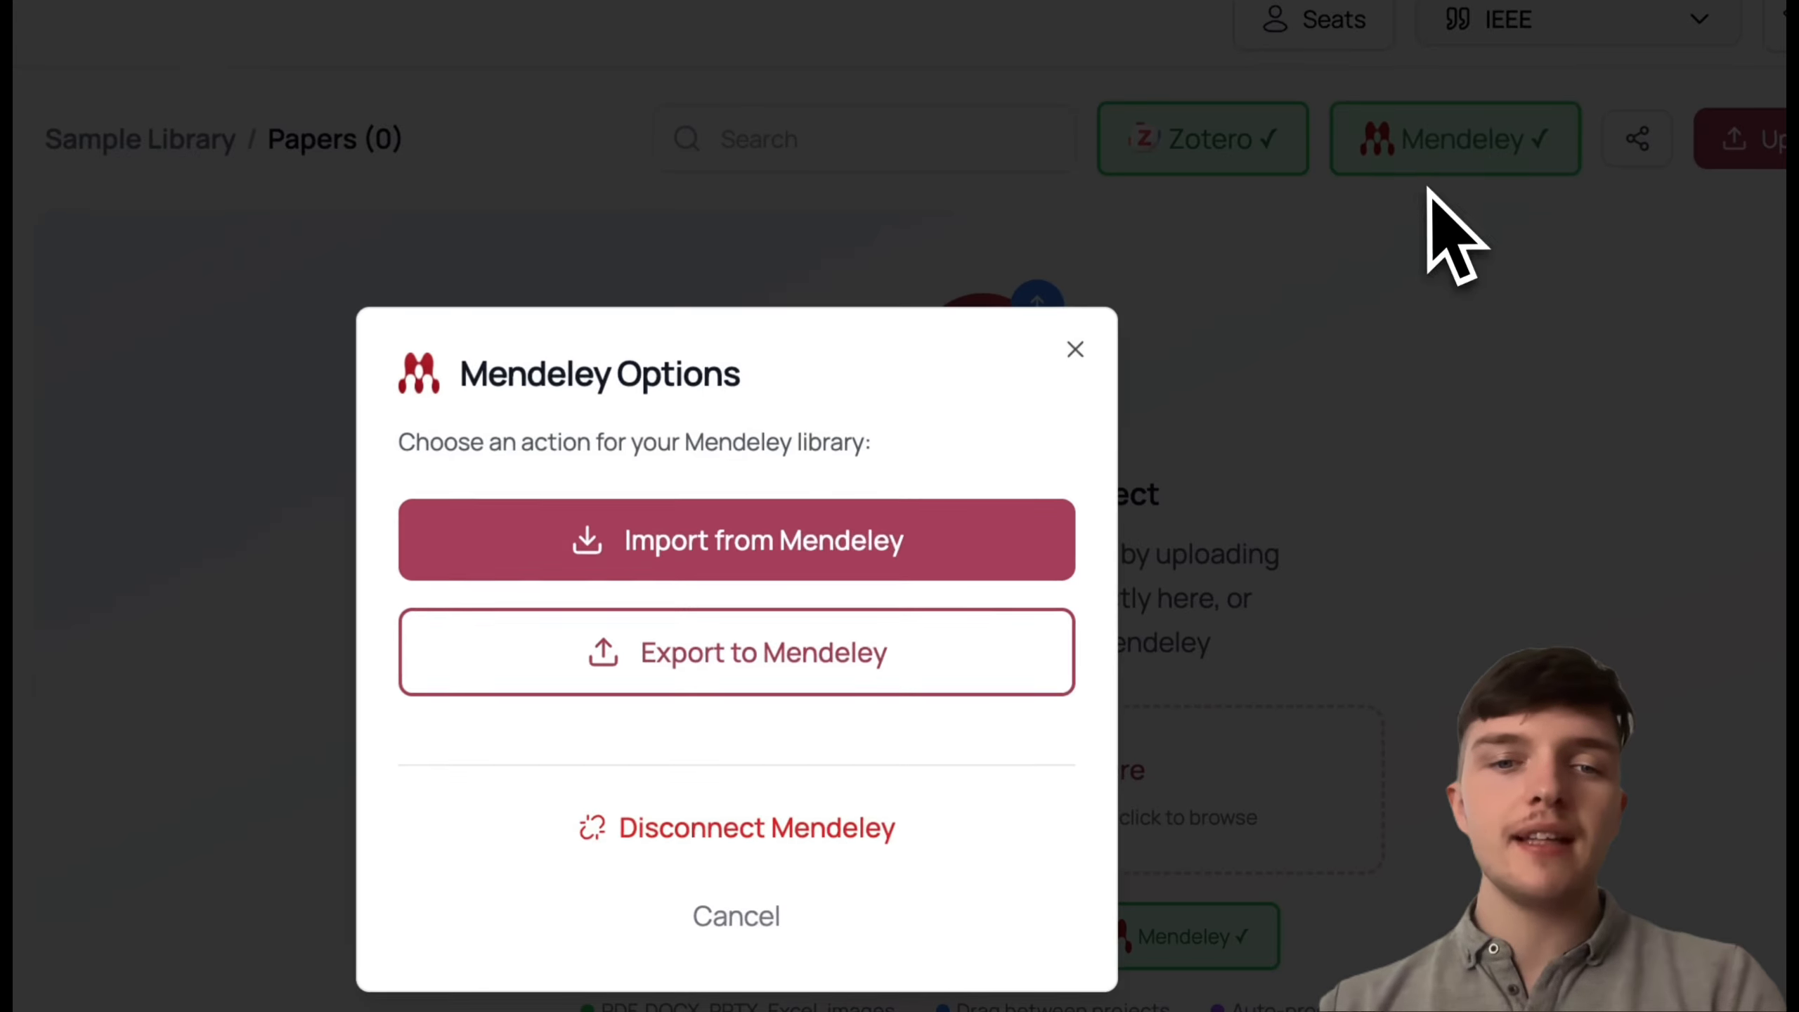
left_click(1428, 190)
left_click(1251, 167)
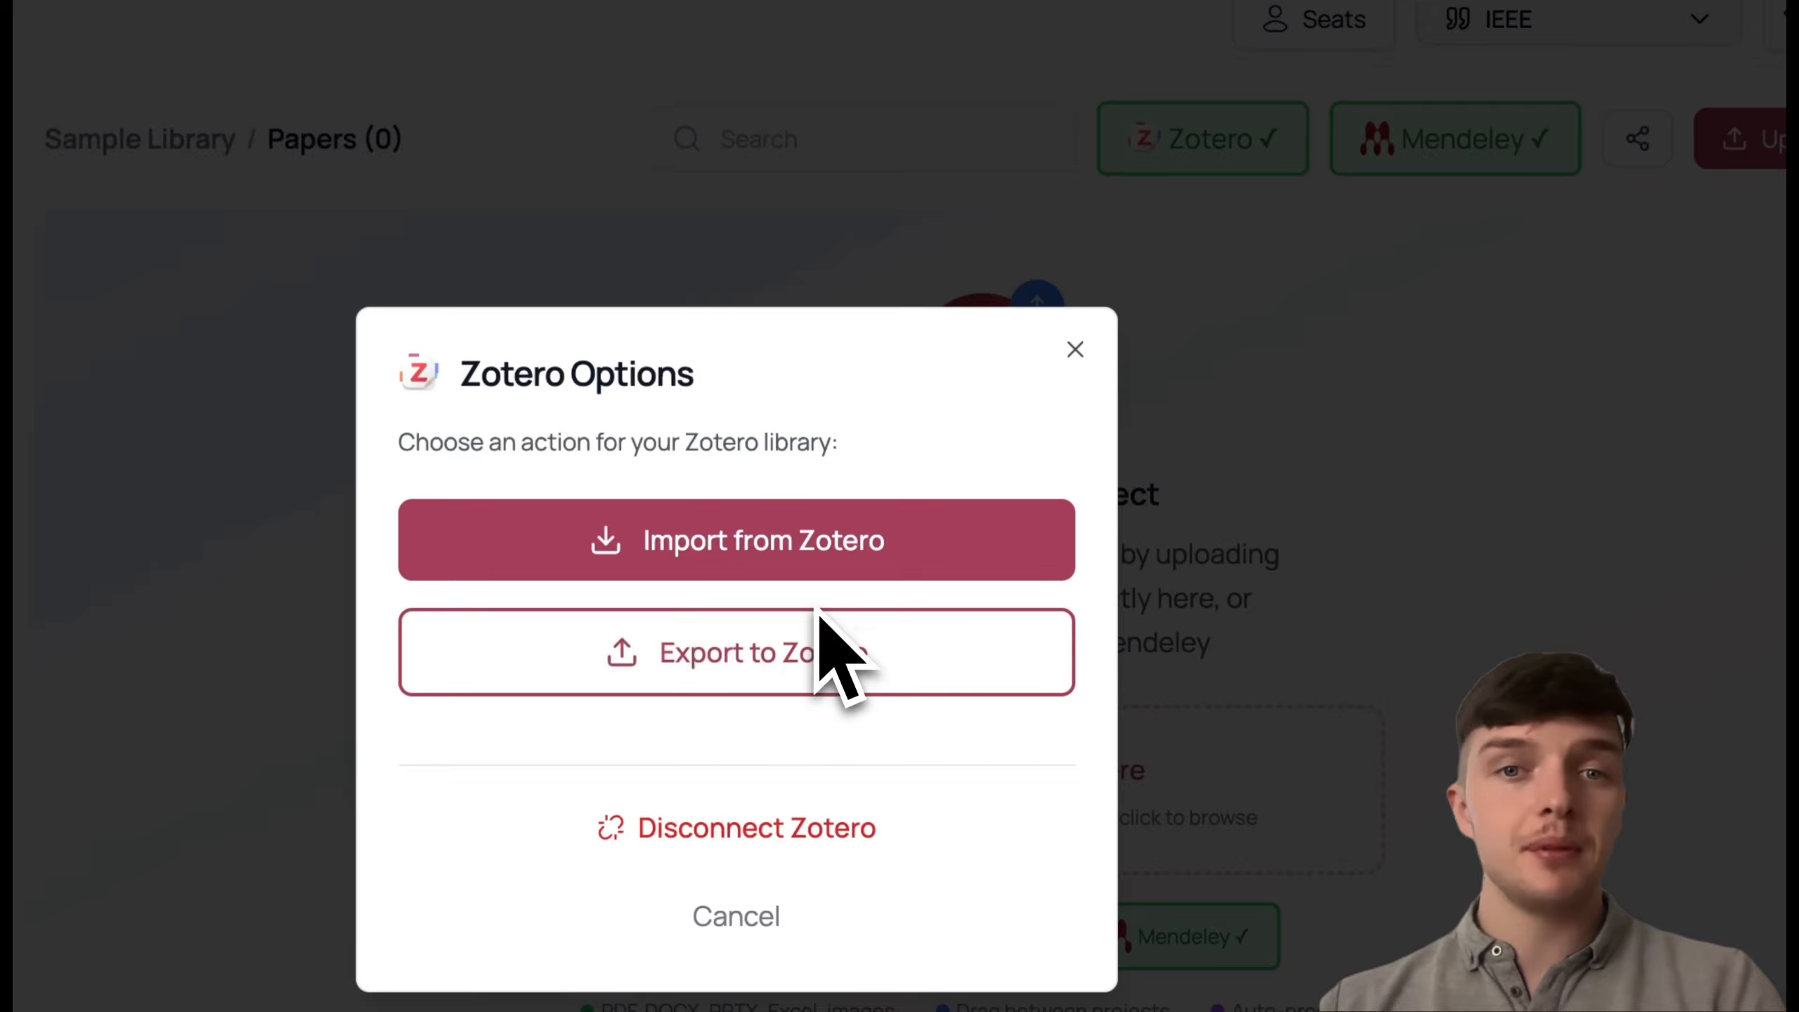
Step: Choose importing from Zotero, select the "Topological constraint on crystalline current" and "Captain Cinema" papers, and open their import settings
left_click(828, 571)
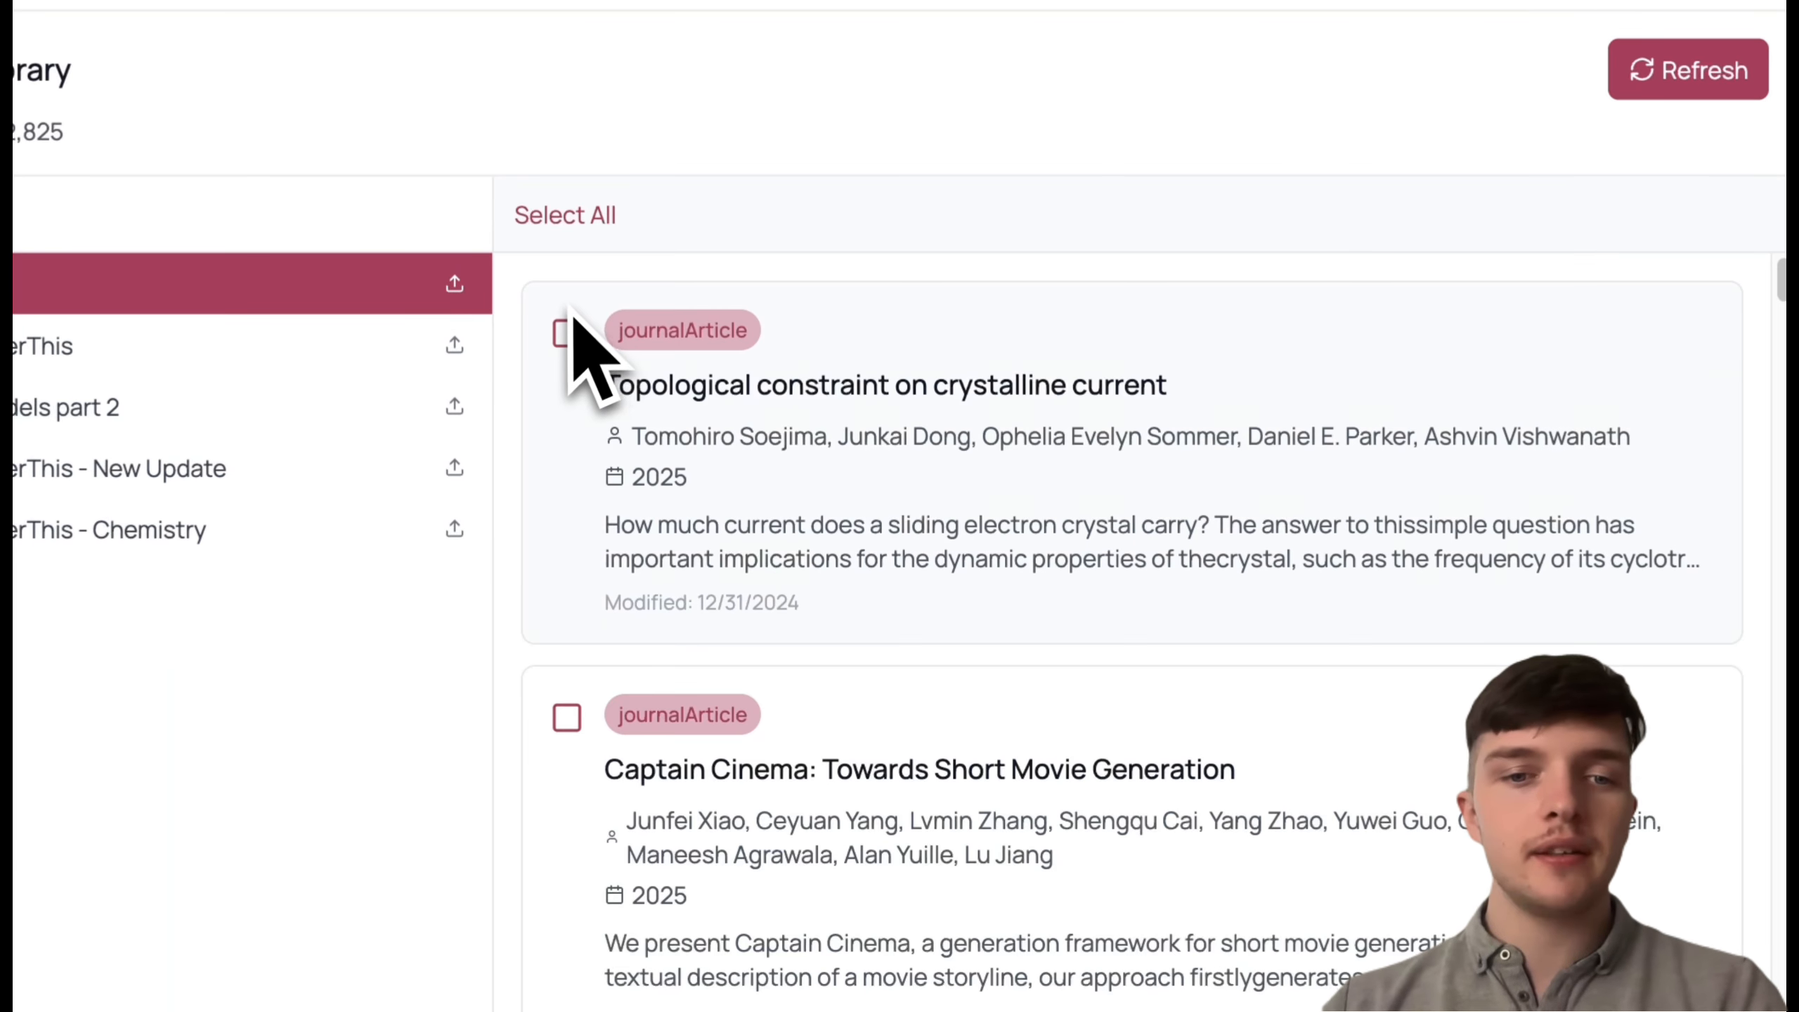
left_click(566, 333)
left_click(566, 733)
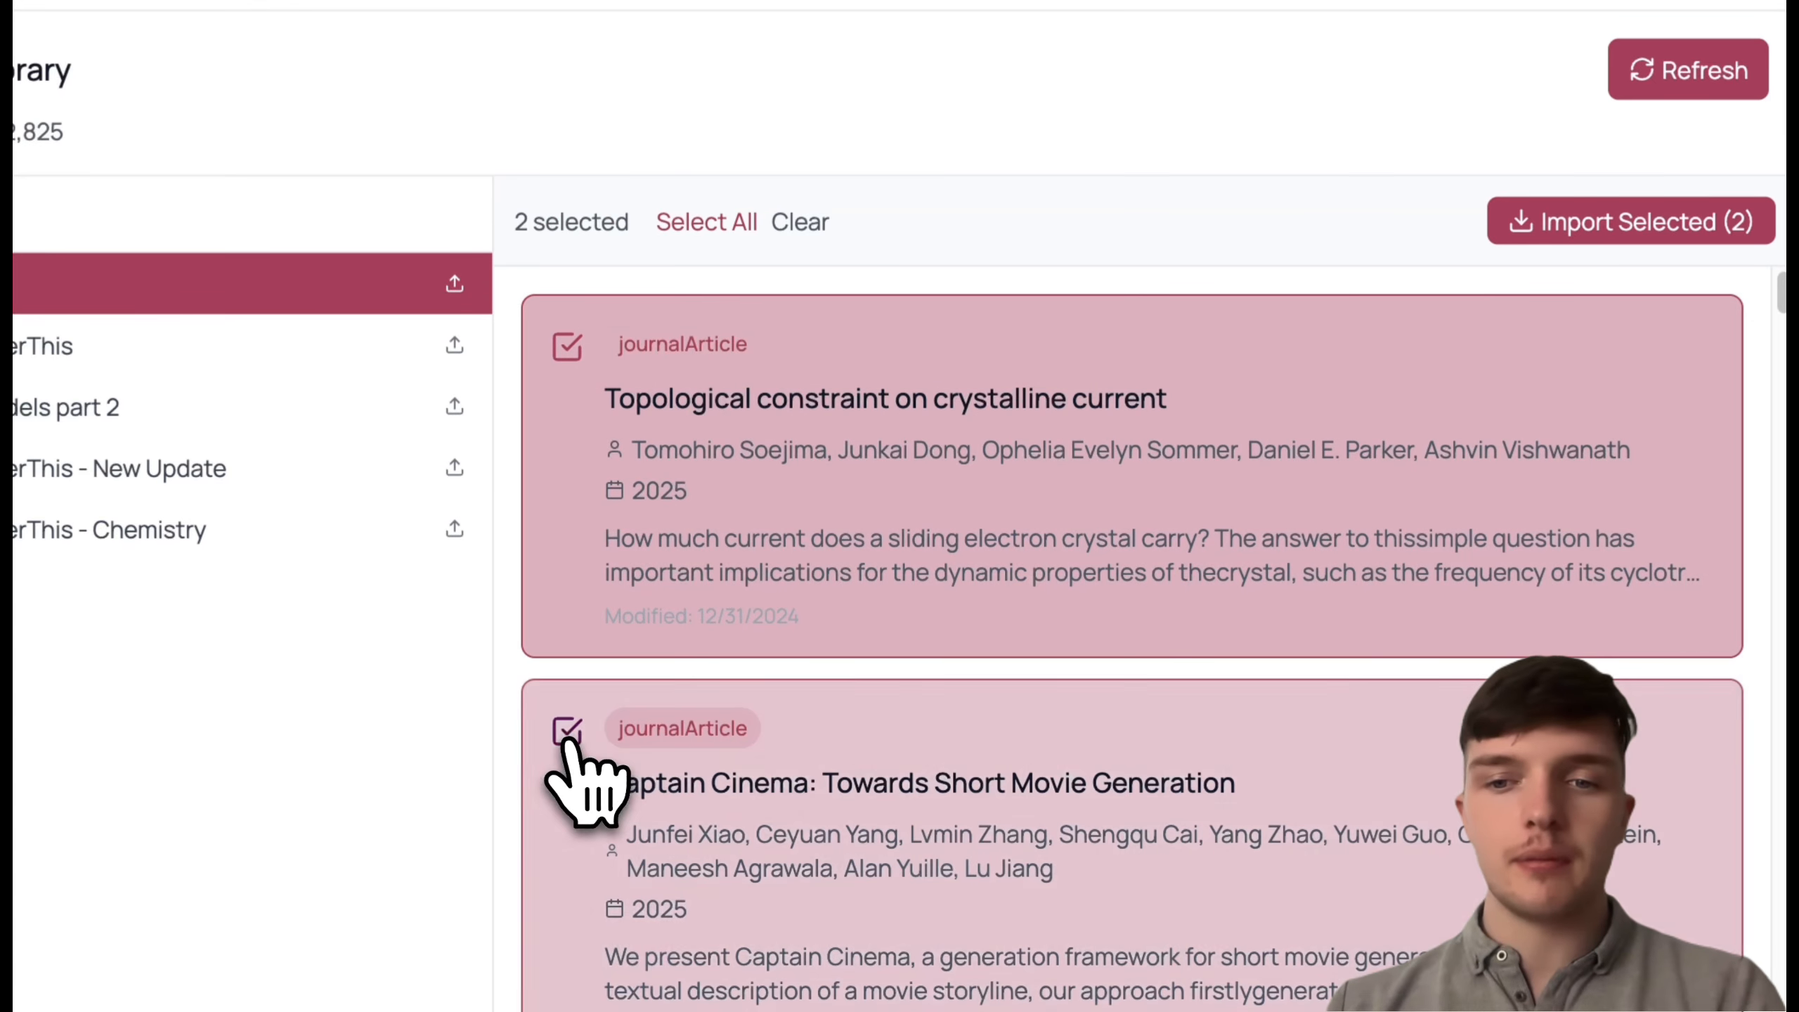
left_click(1686, 224)
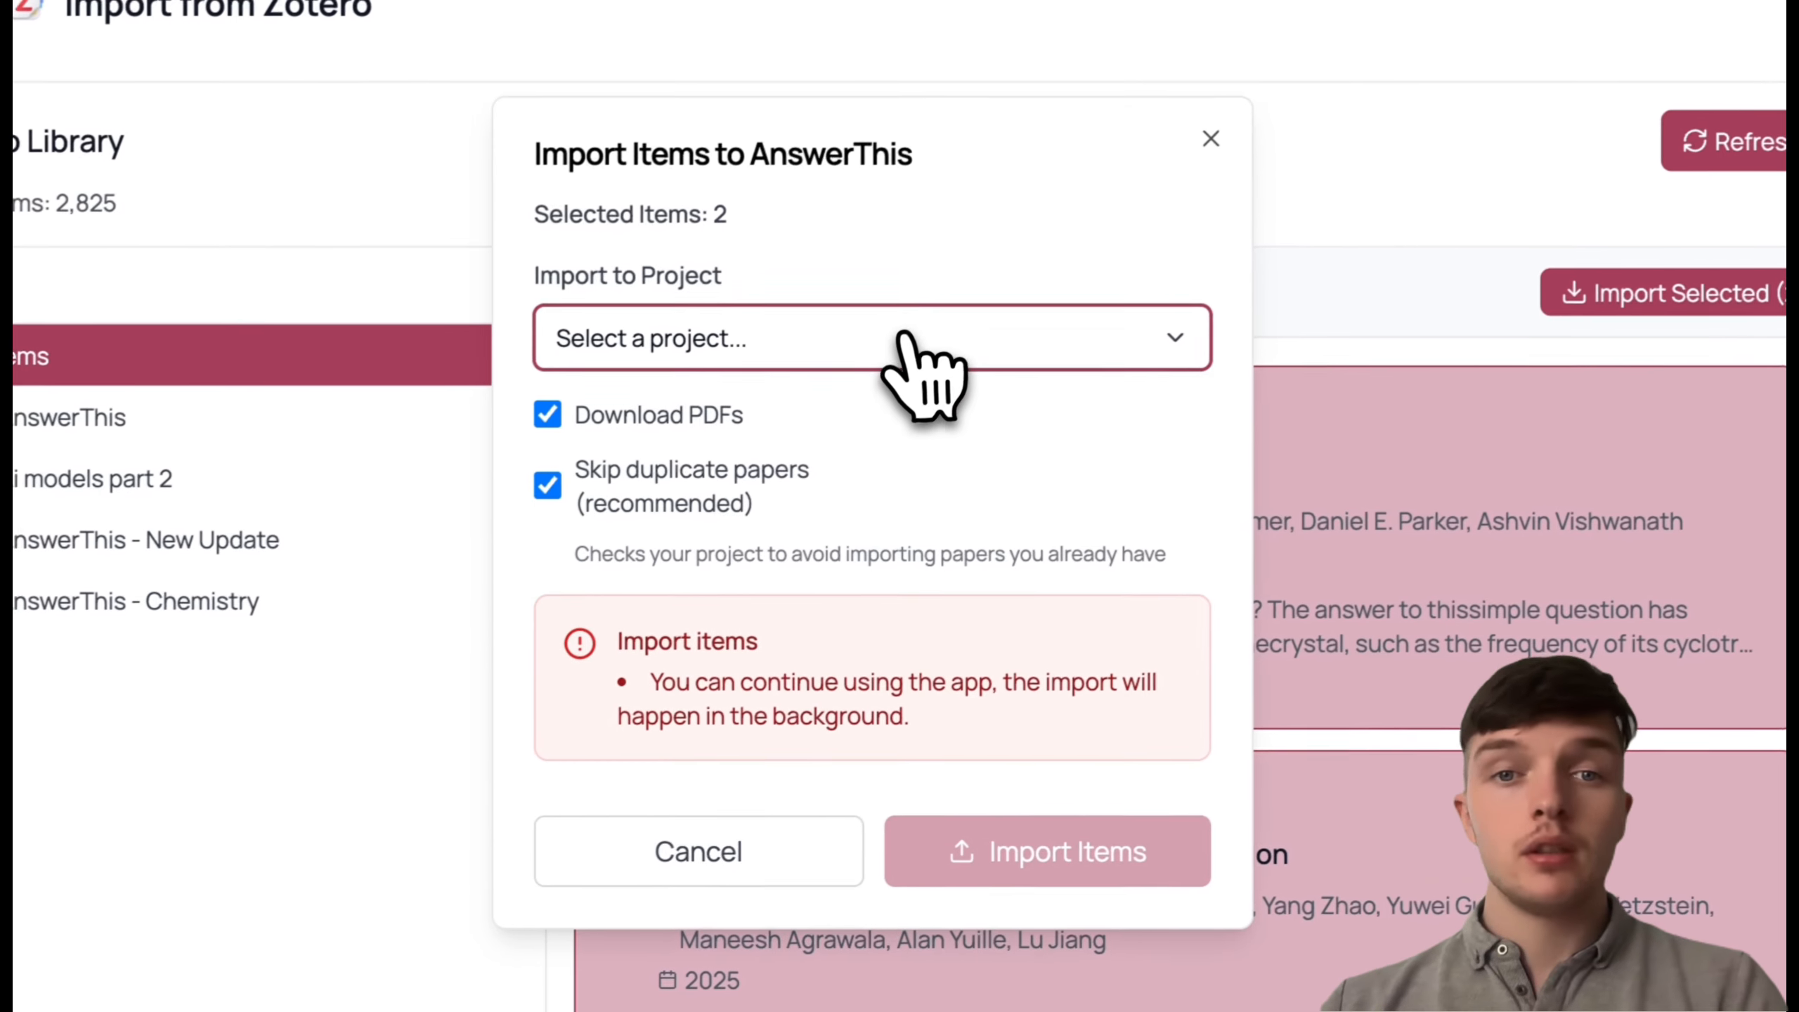
Step: View the target projects available for the import, then close the Zotero import without choosing one
left_click(907, 339)
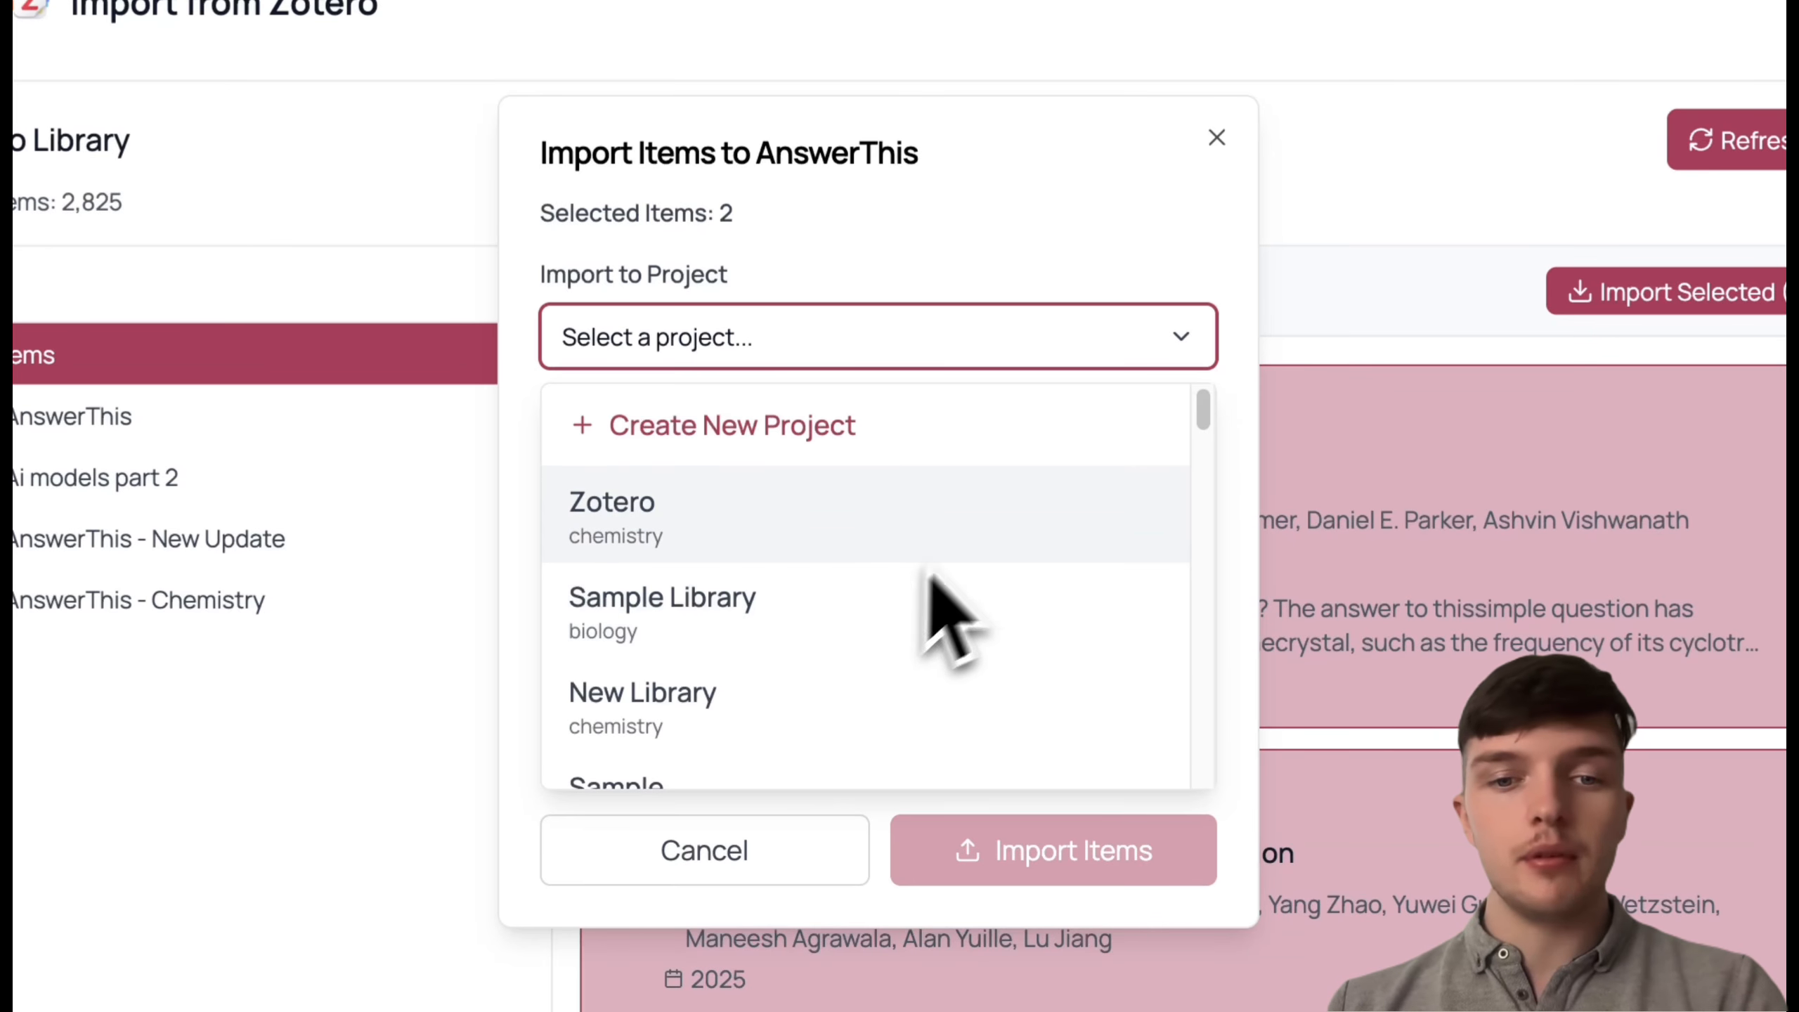
left_click(1070, 318)
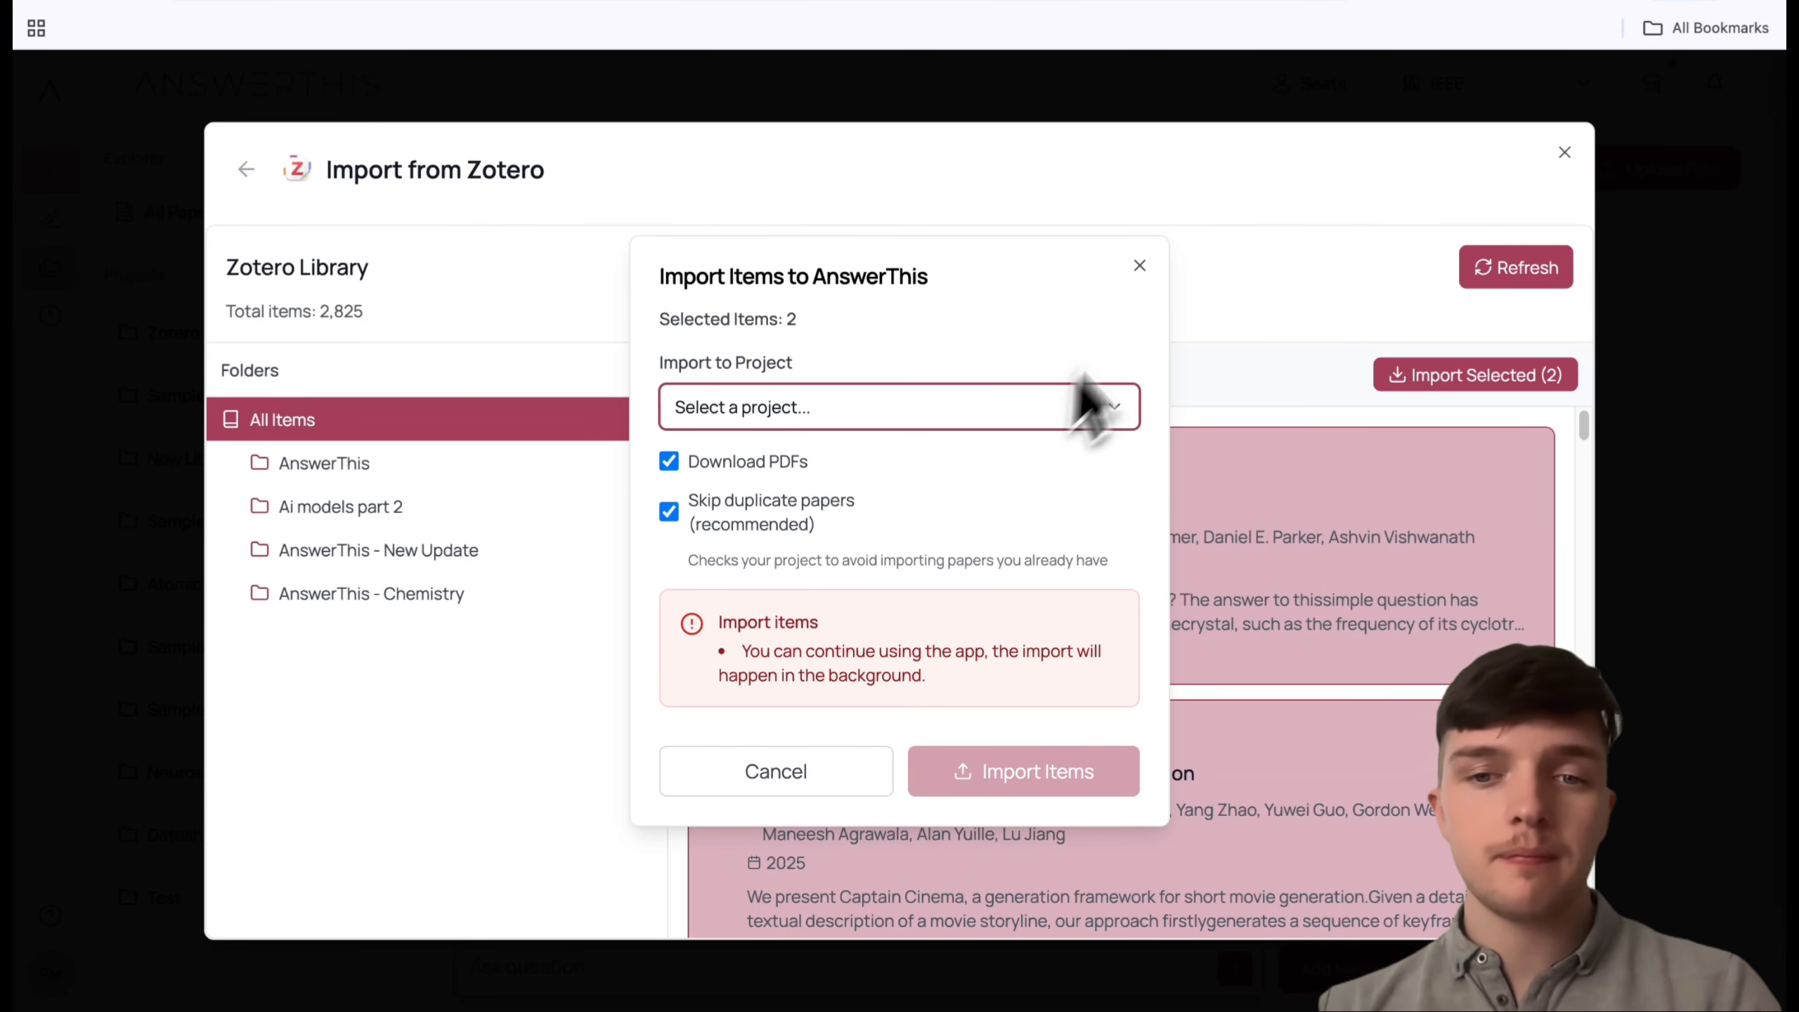
left_click_drag(1136, 288, 1139, 273)
left_click(1140, 270)
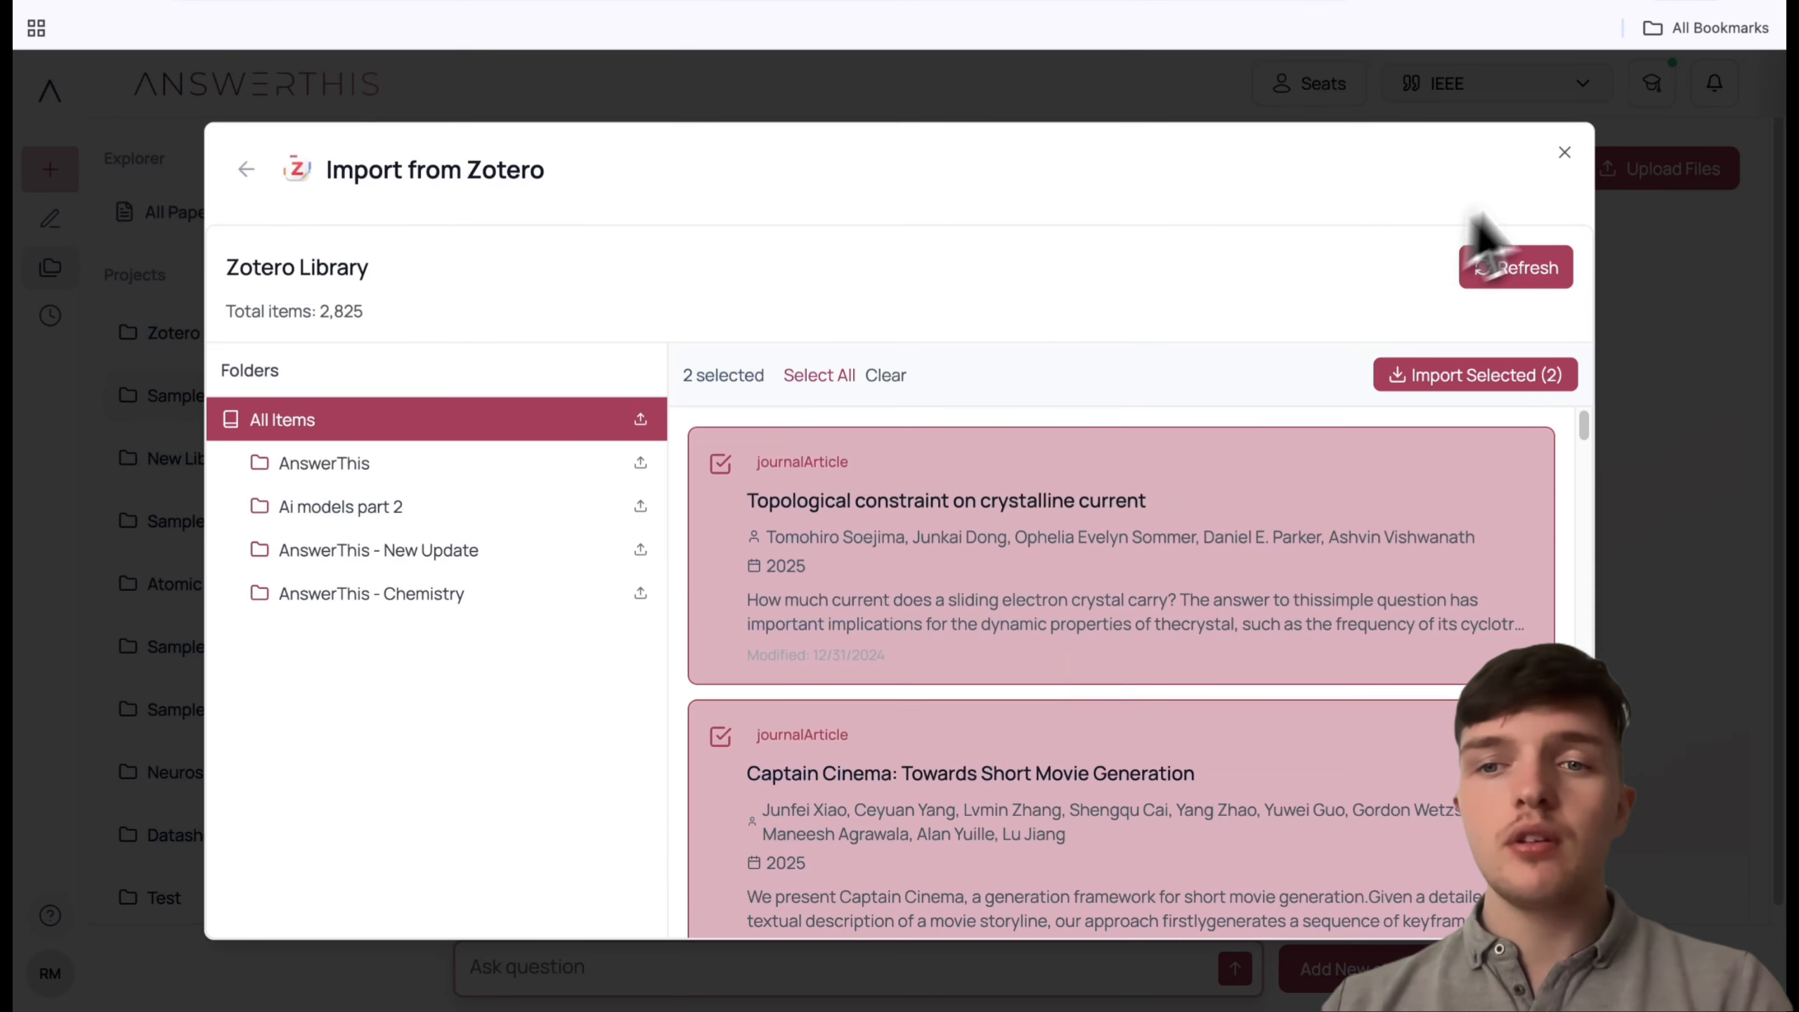
left_click(1564, 152)
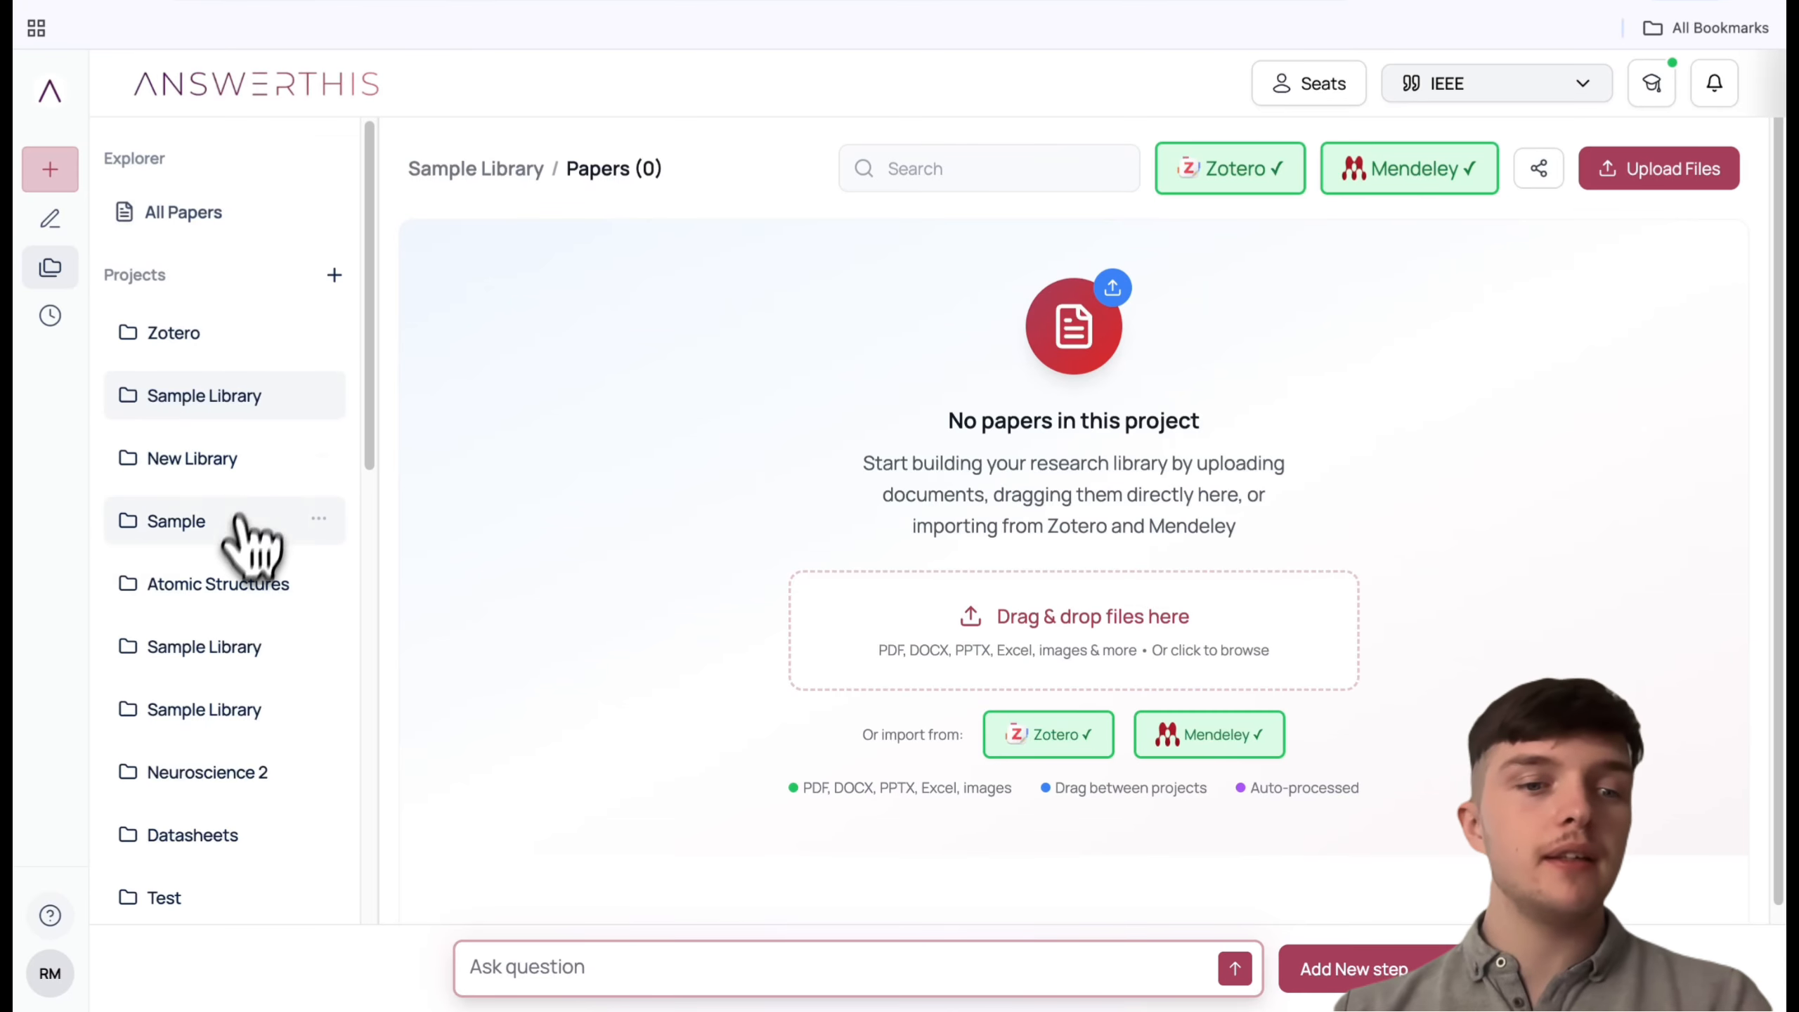
Step: Go to the Atomic Structures project and look at the export formats for its papers
left_click(234, 599)
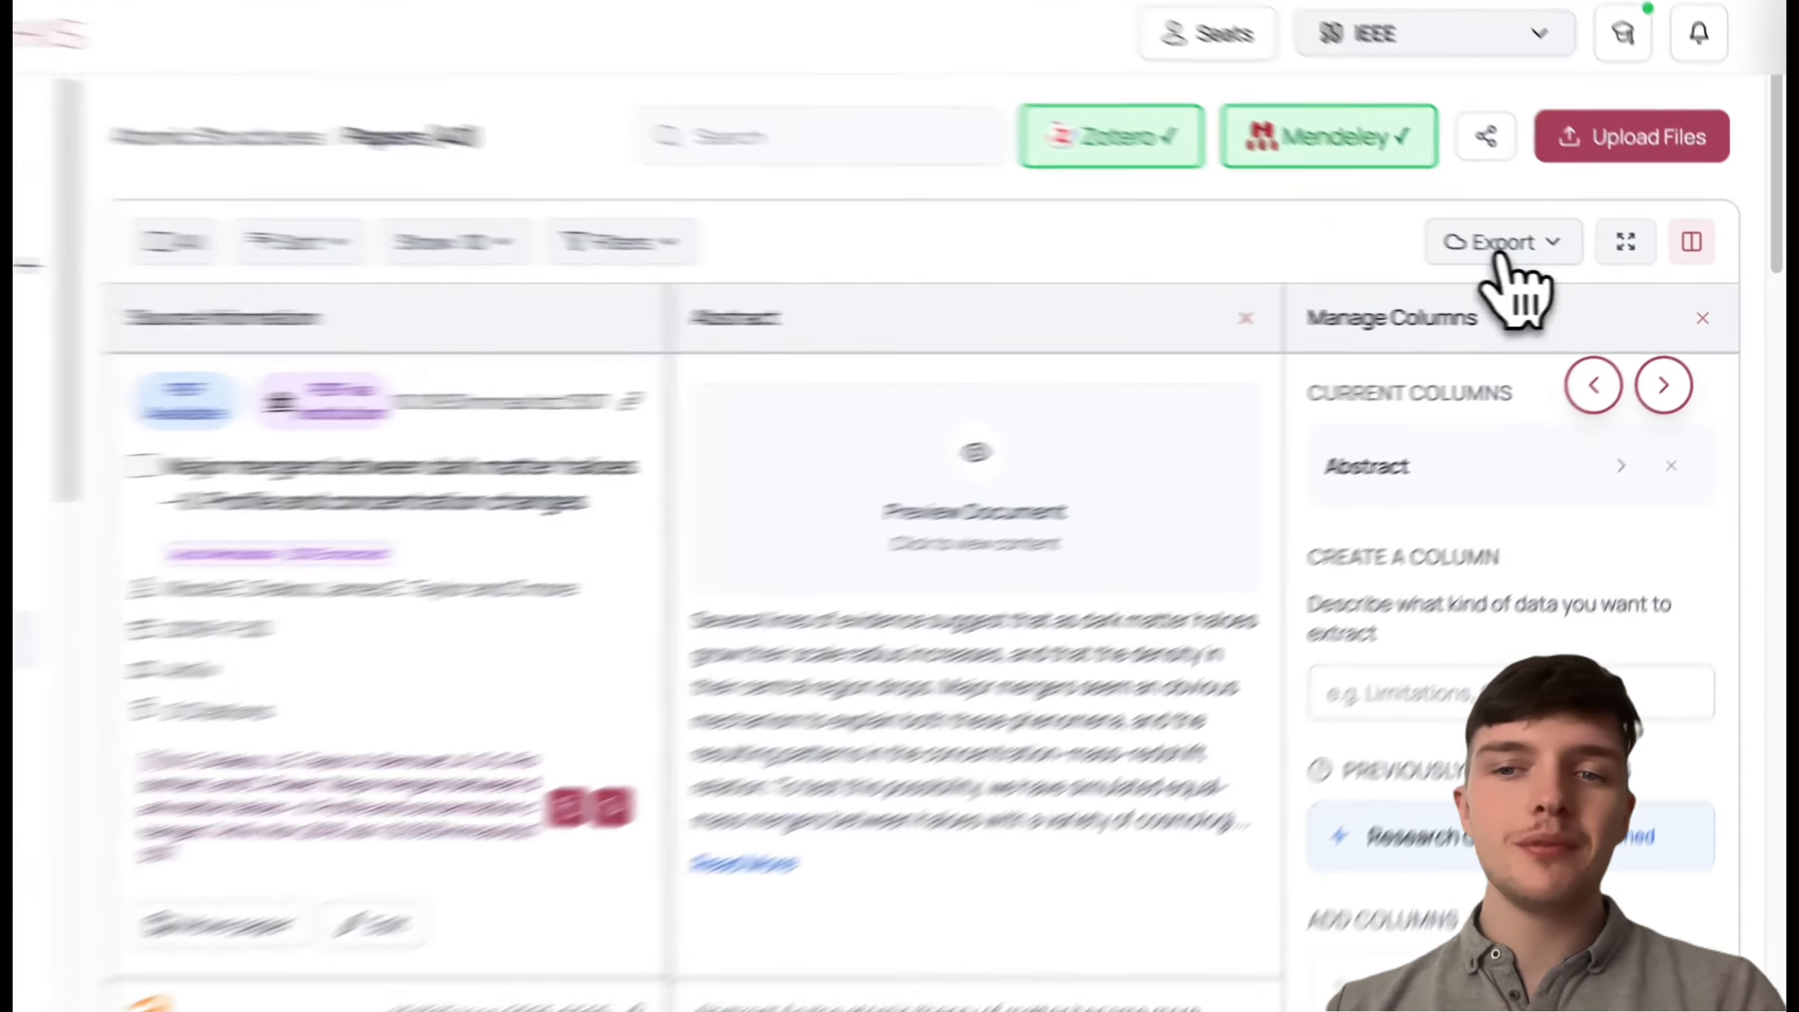
left_click(1551, 256)
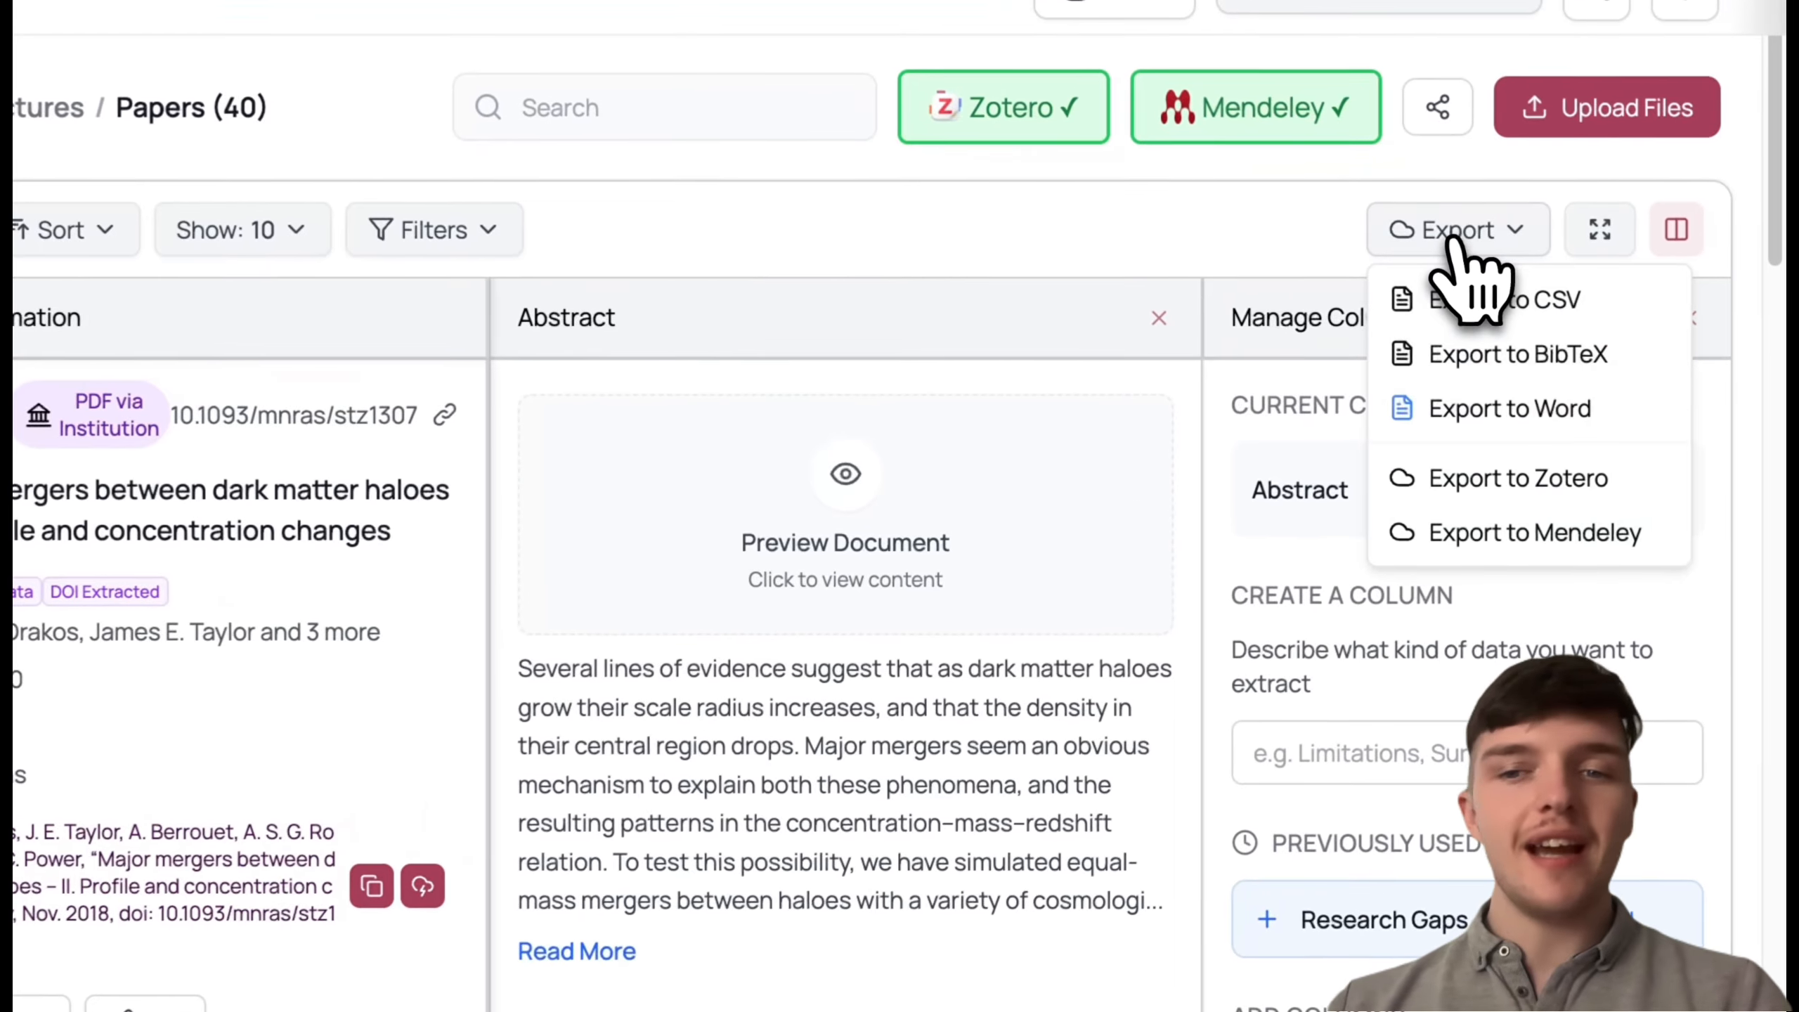
left_click(960, 245)
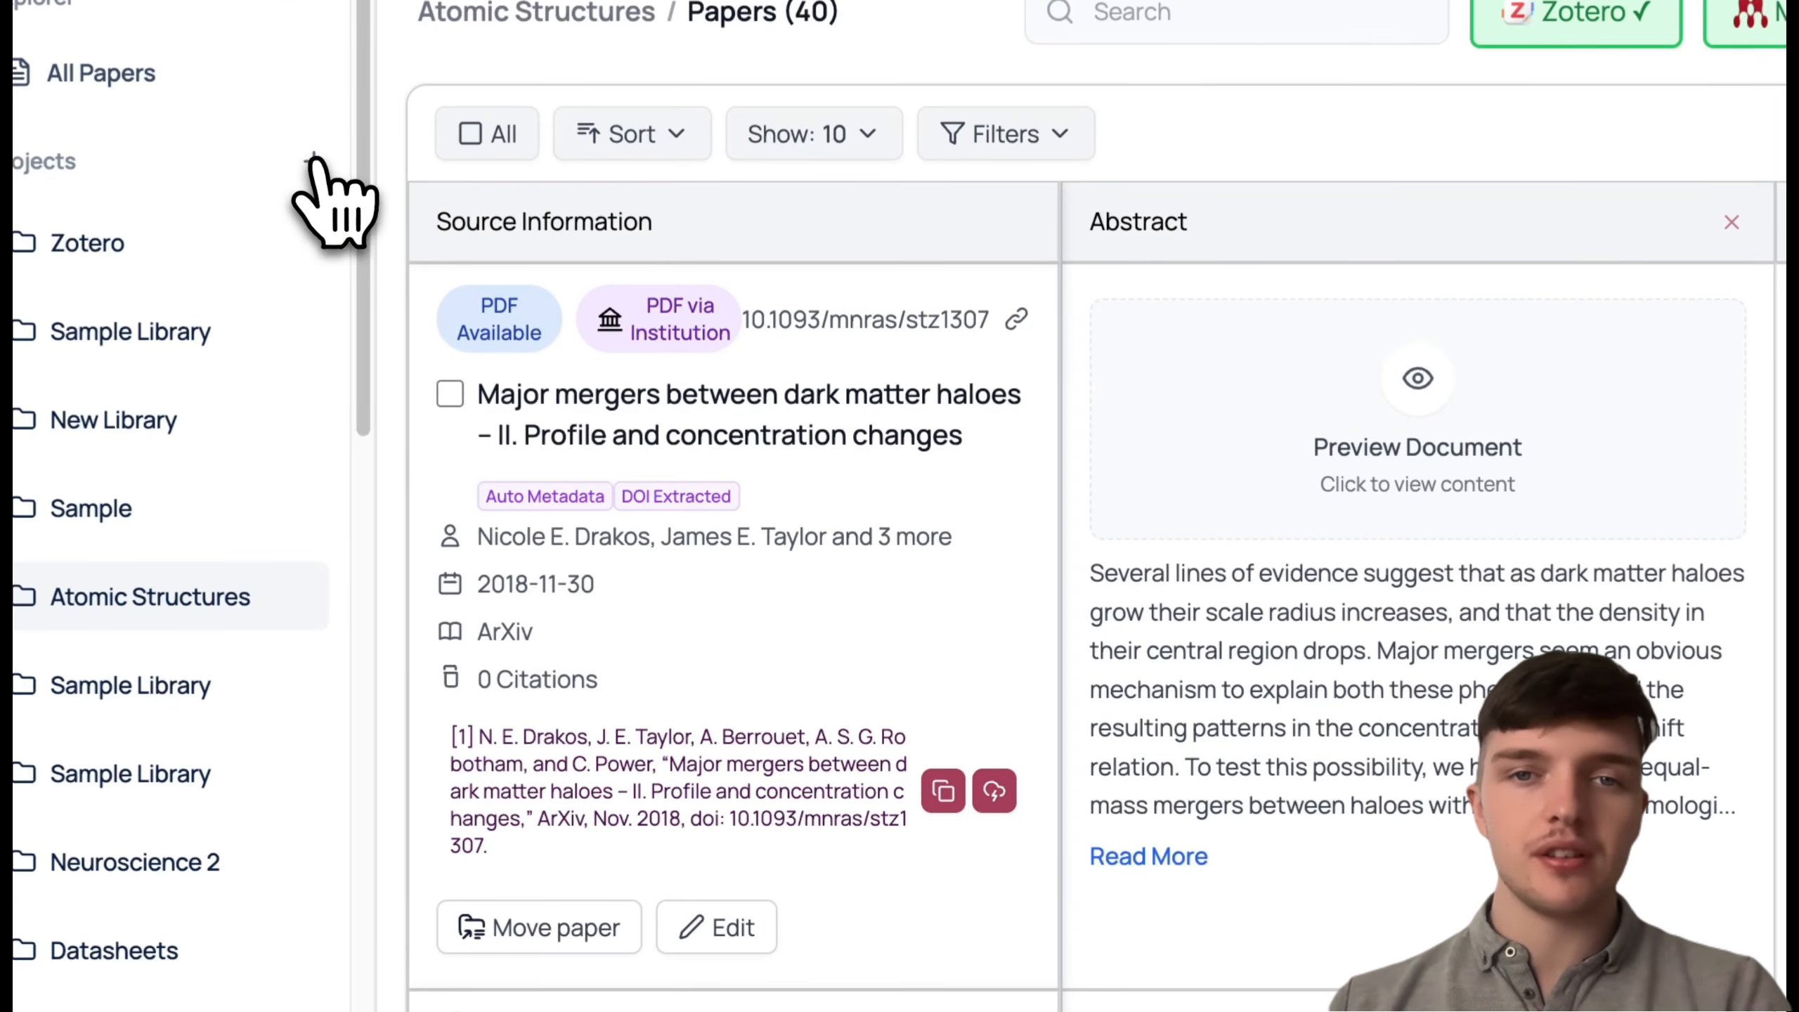
Step: View the new project form and the move options for the "Major mergers between dark matter haloes" paper, closing both without changes
left_click(314, 162)
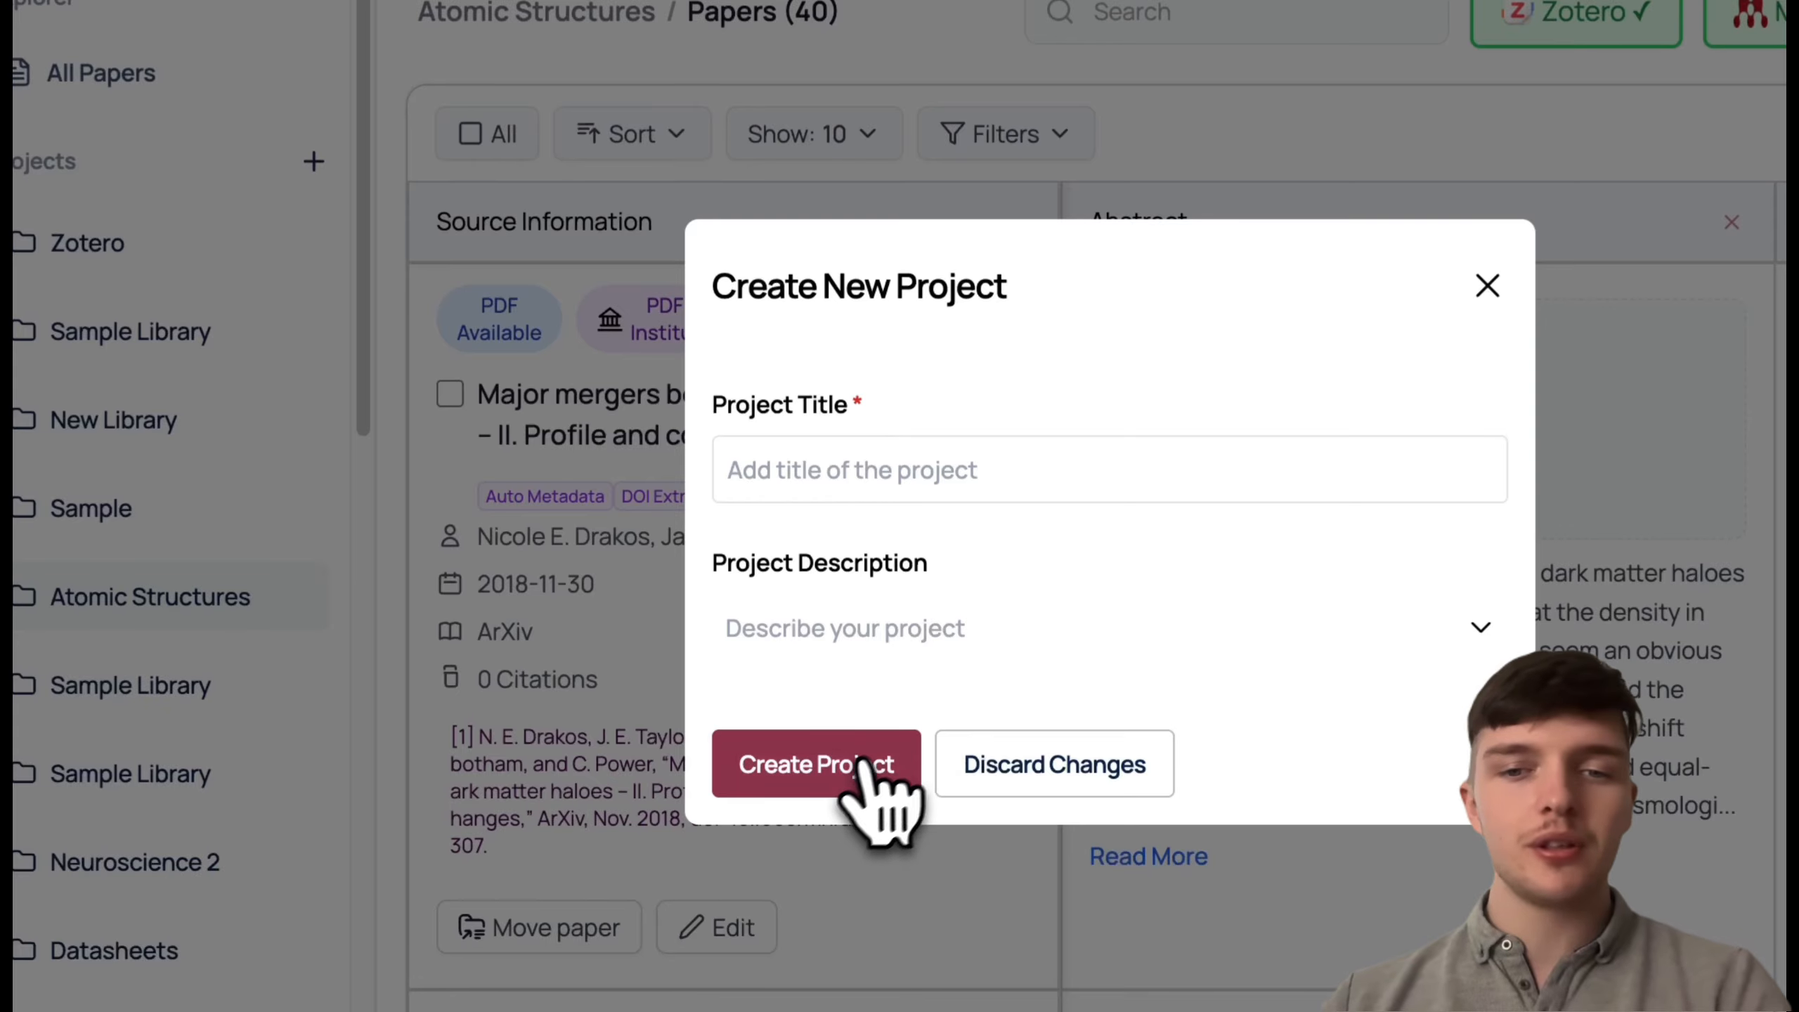
left_click(1488, 285)
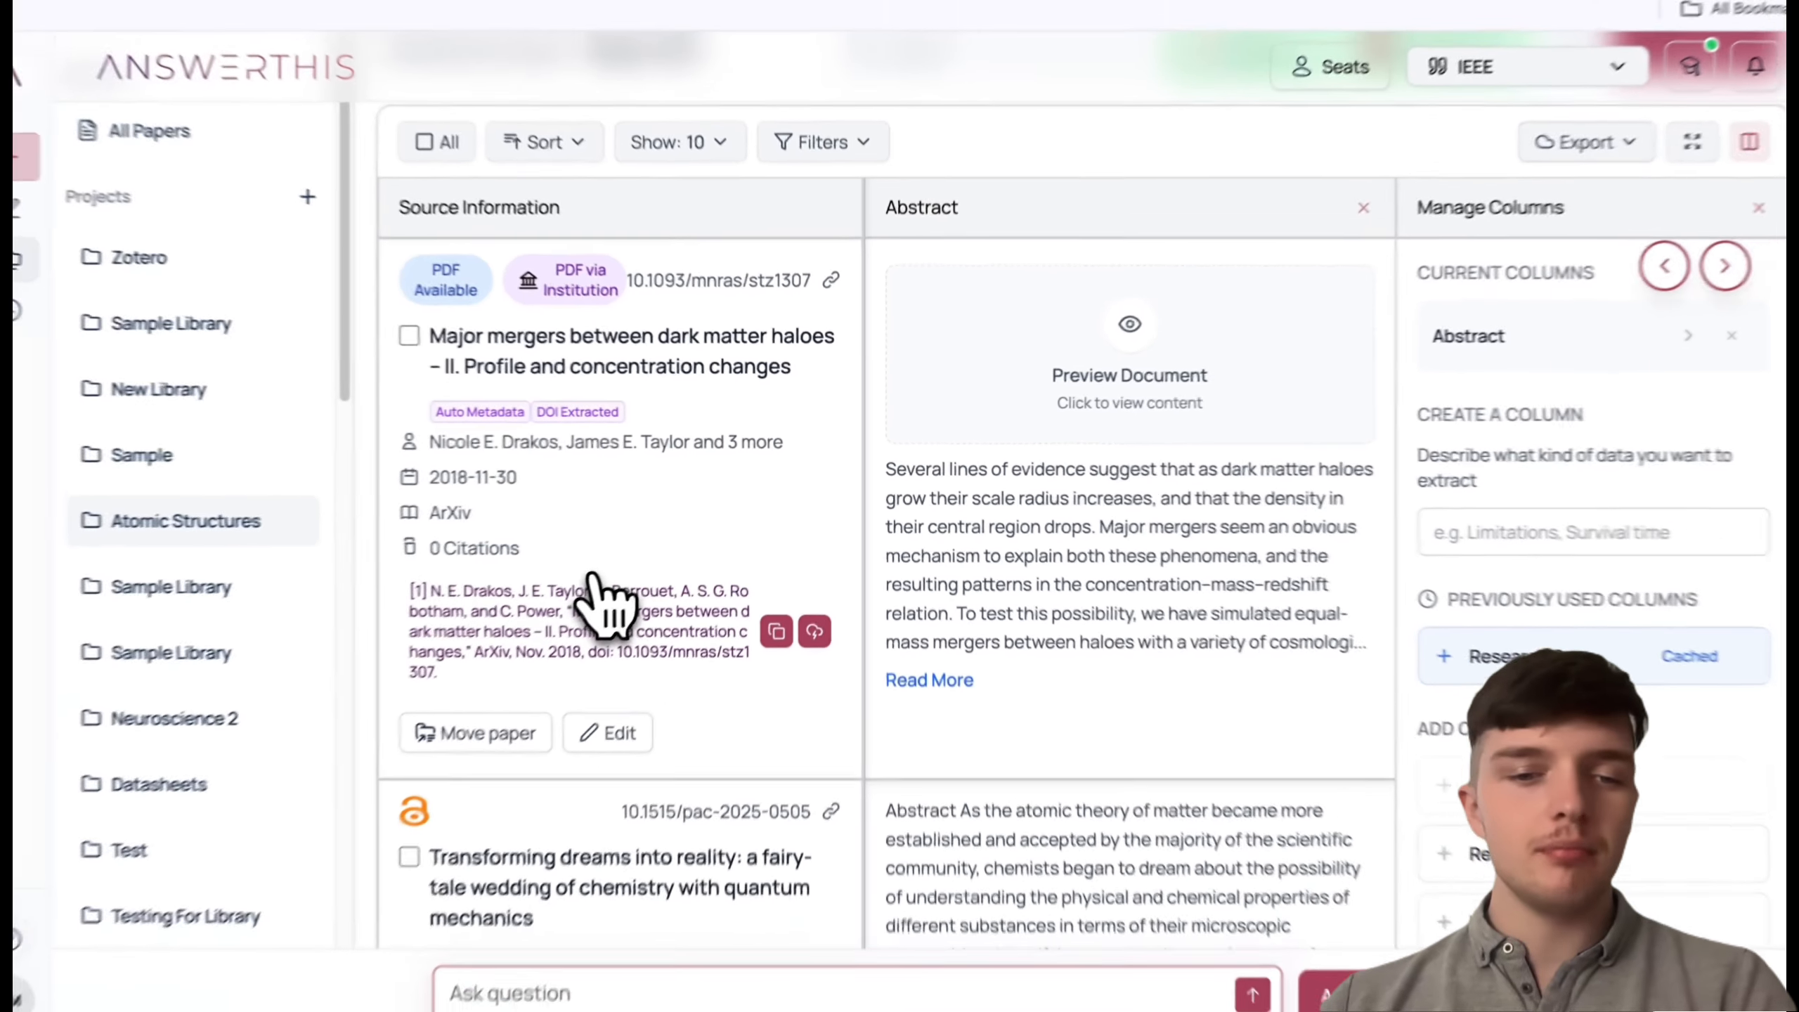
scroll(496, 723, "down", 2)
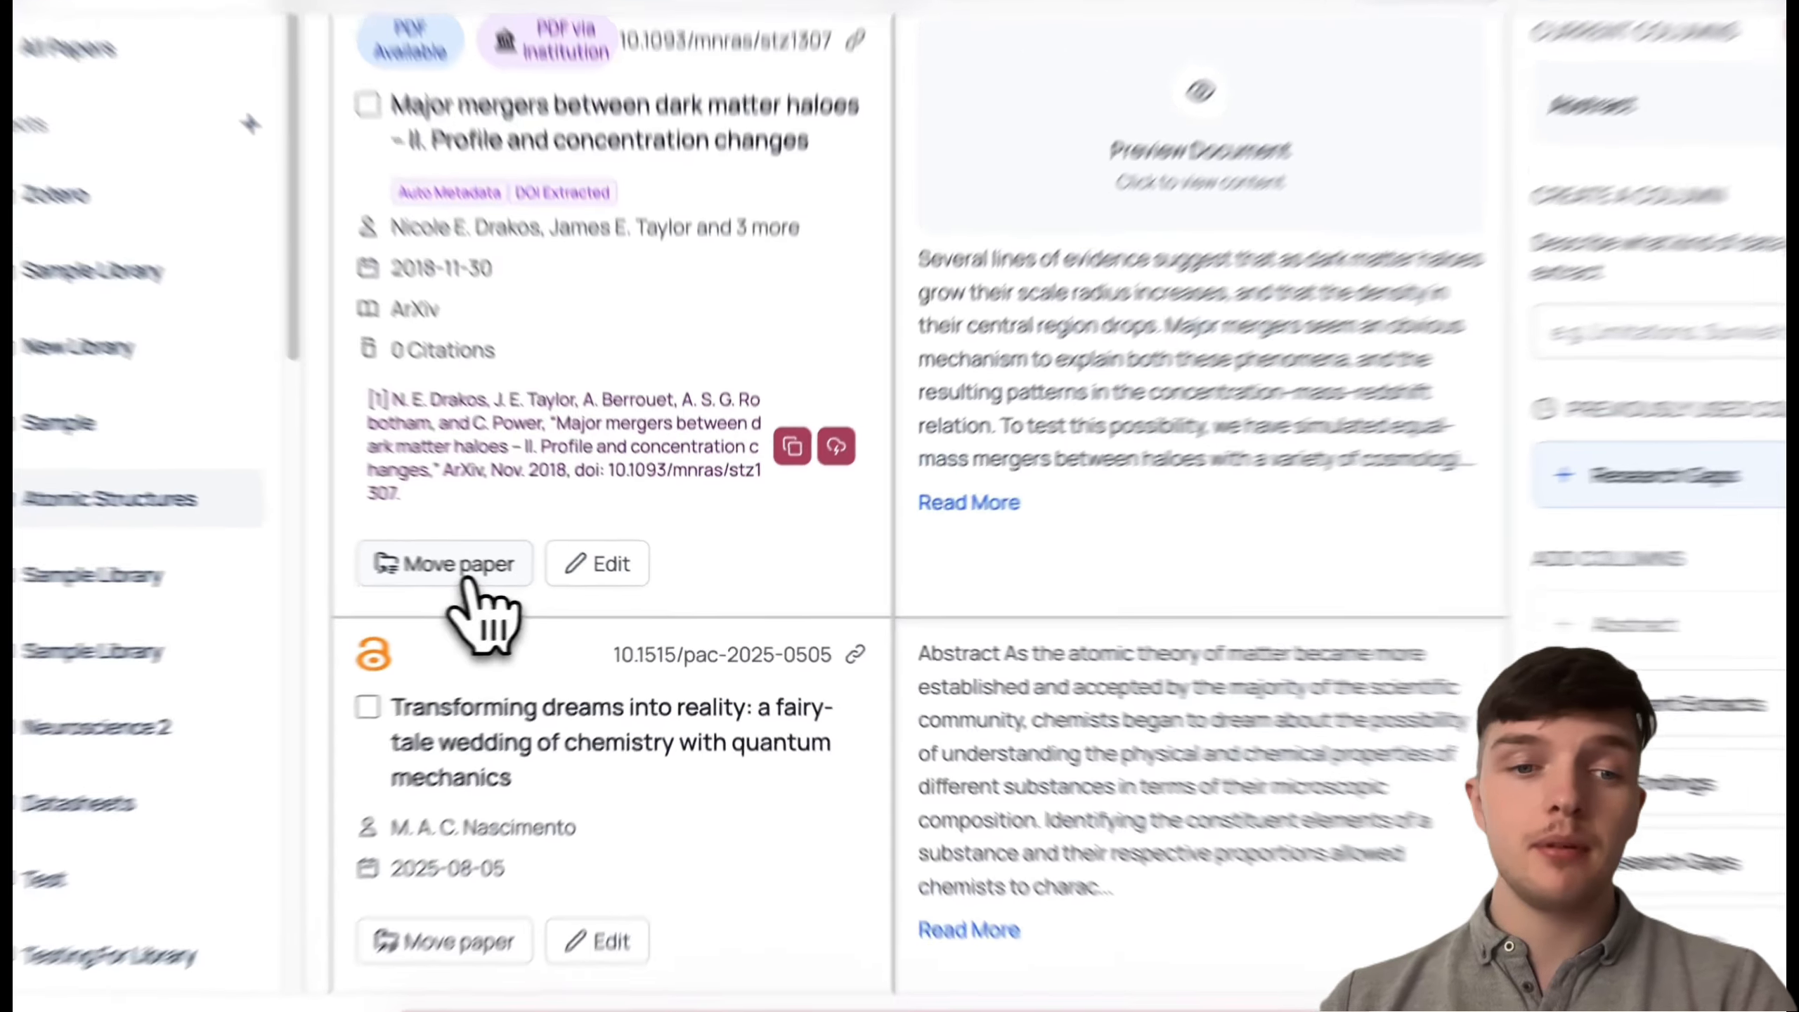
left_click(508, 583)
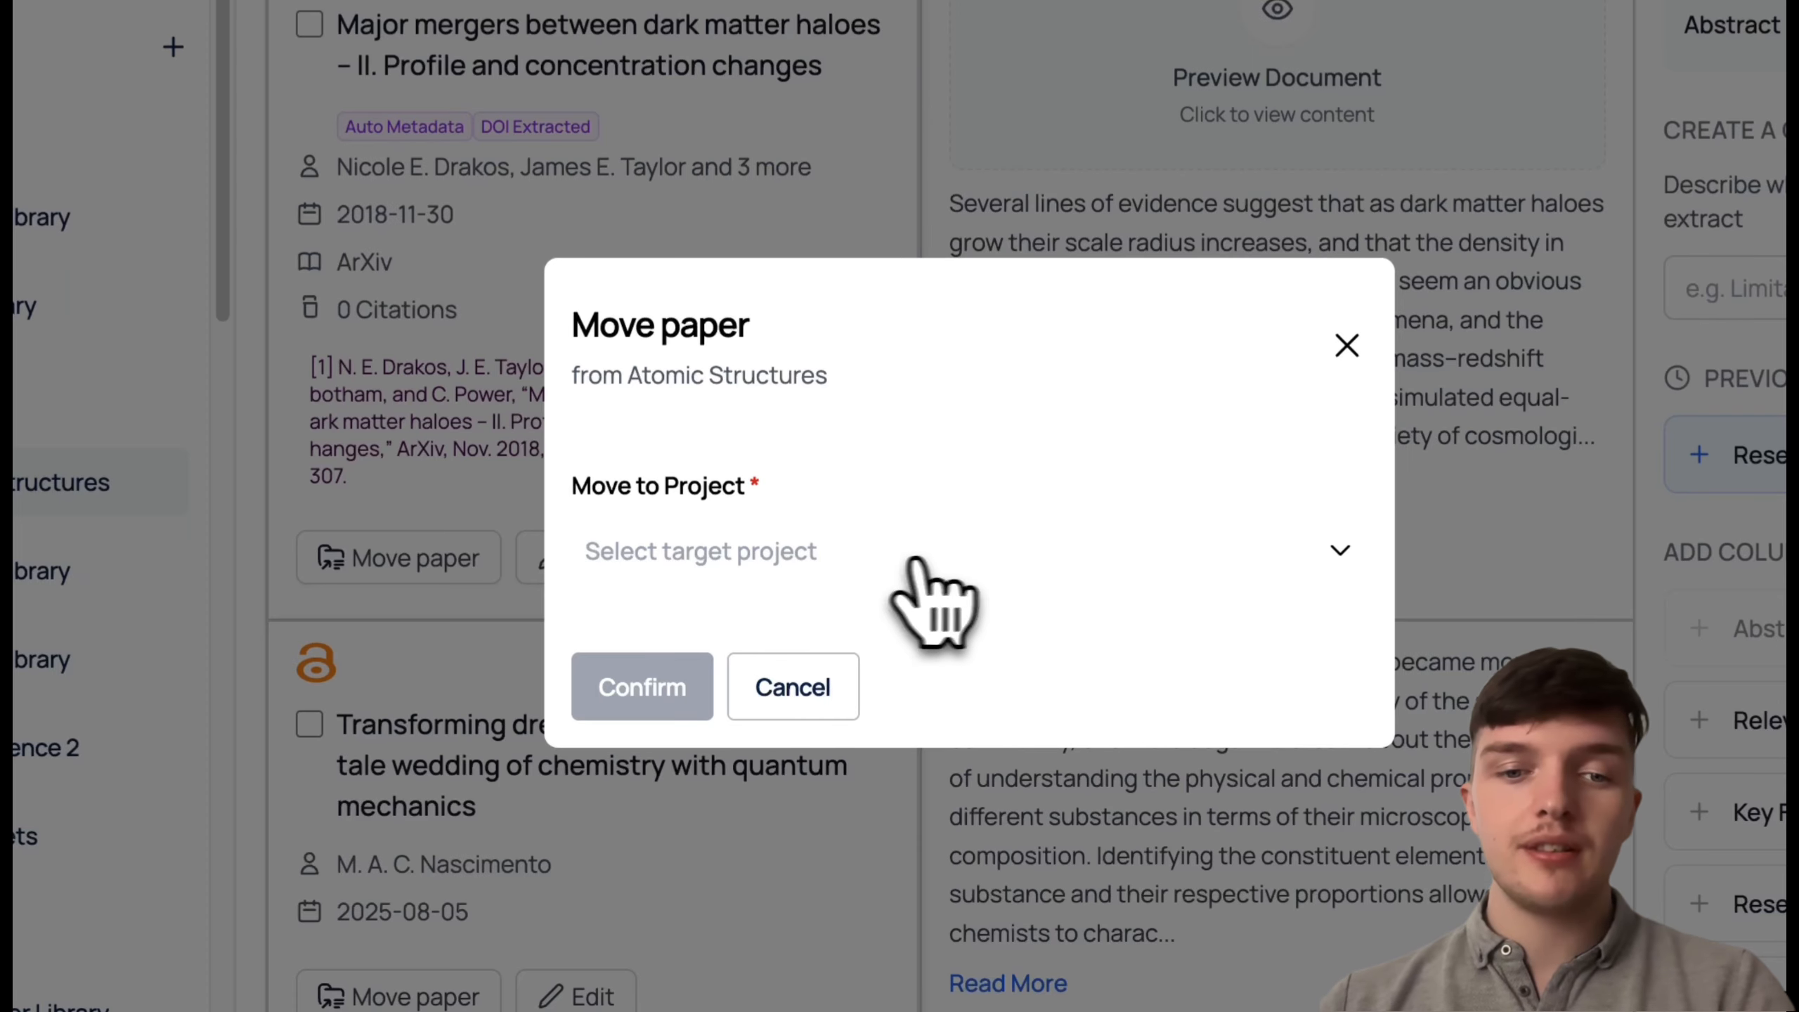
left_click(1347, 345)
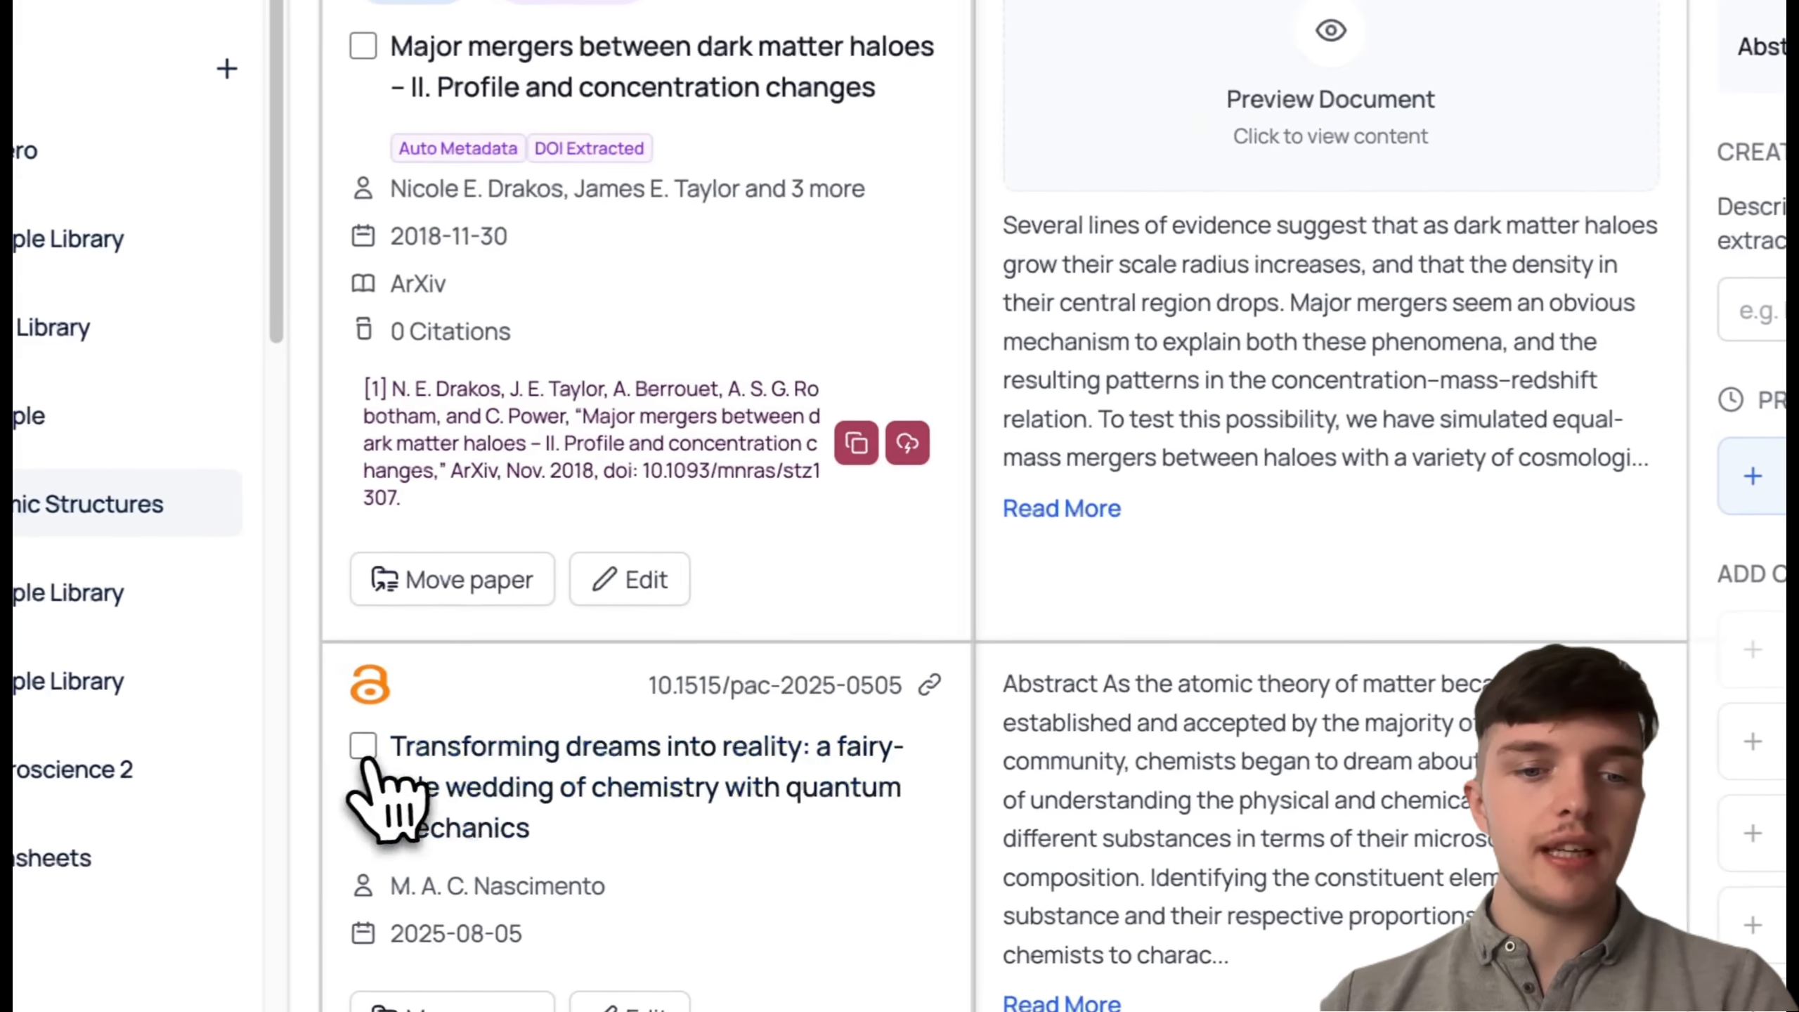
Step: Select the first two papers, view the options for moving them to another project, and clear the selection without moving them
left_click(364, 750)
scroll(389, 794, "up", 5)
left_click(368, 442)
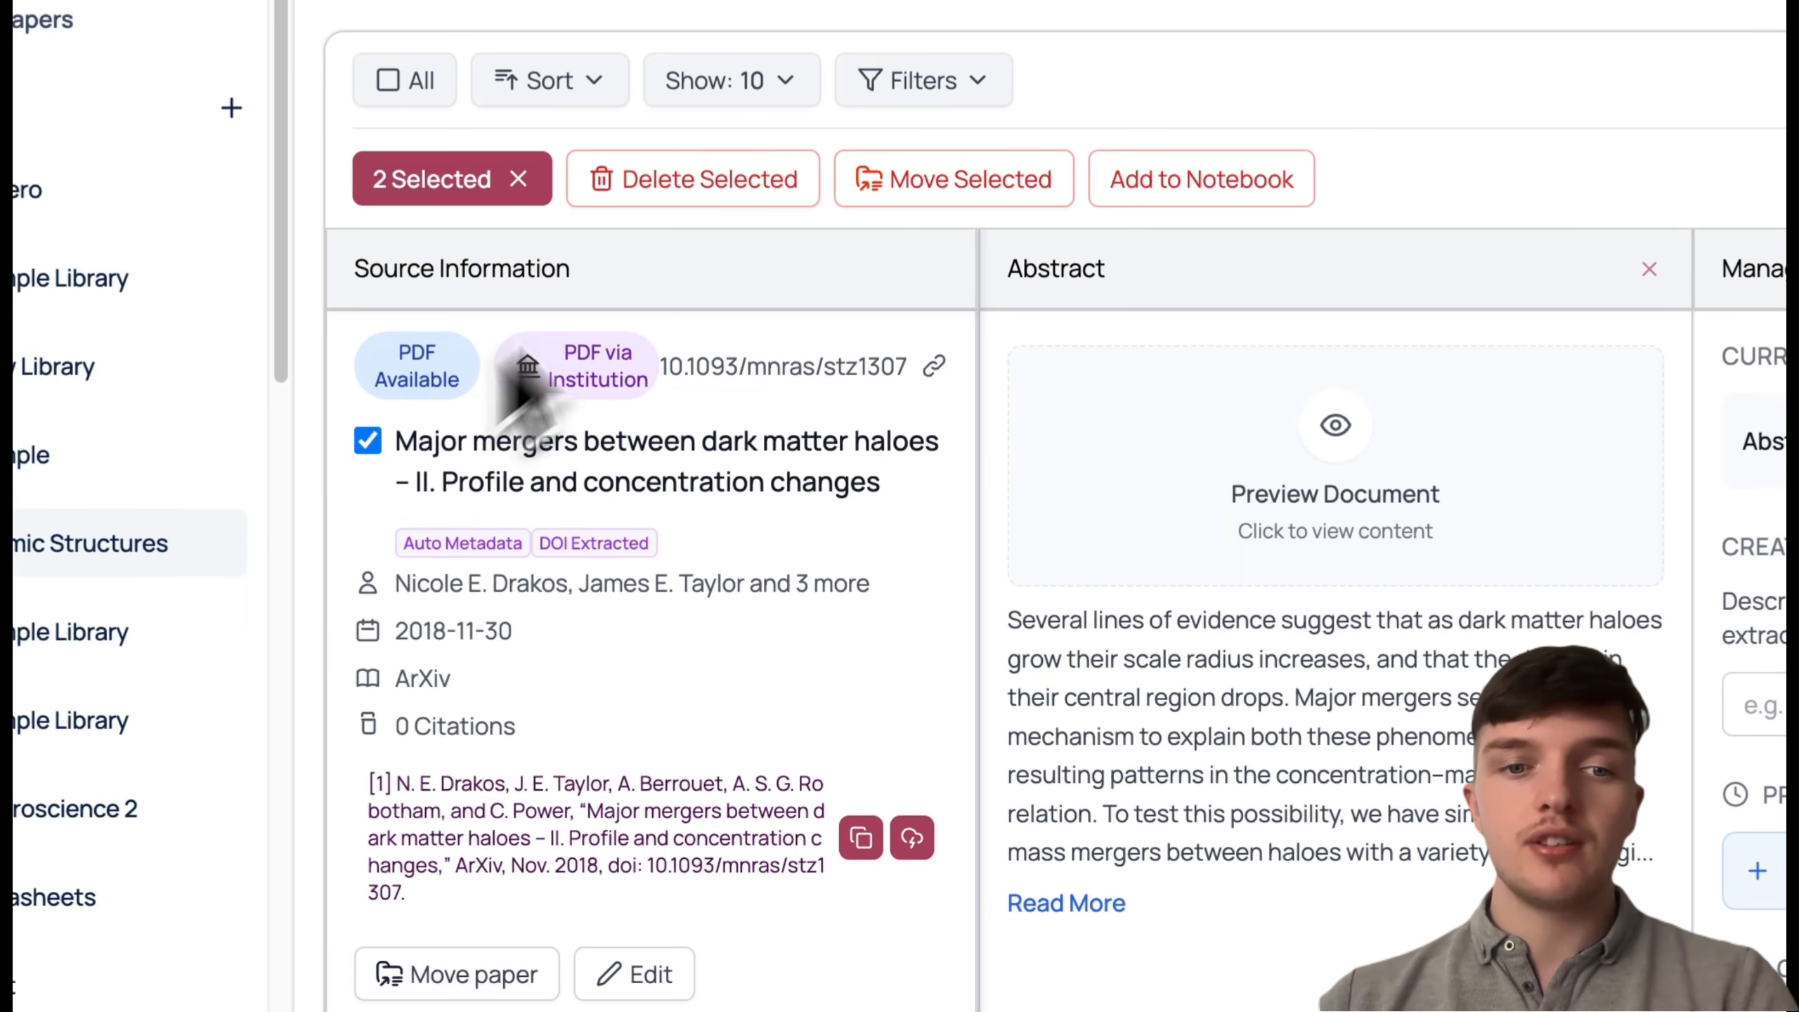
left_click(914, 183)
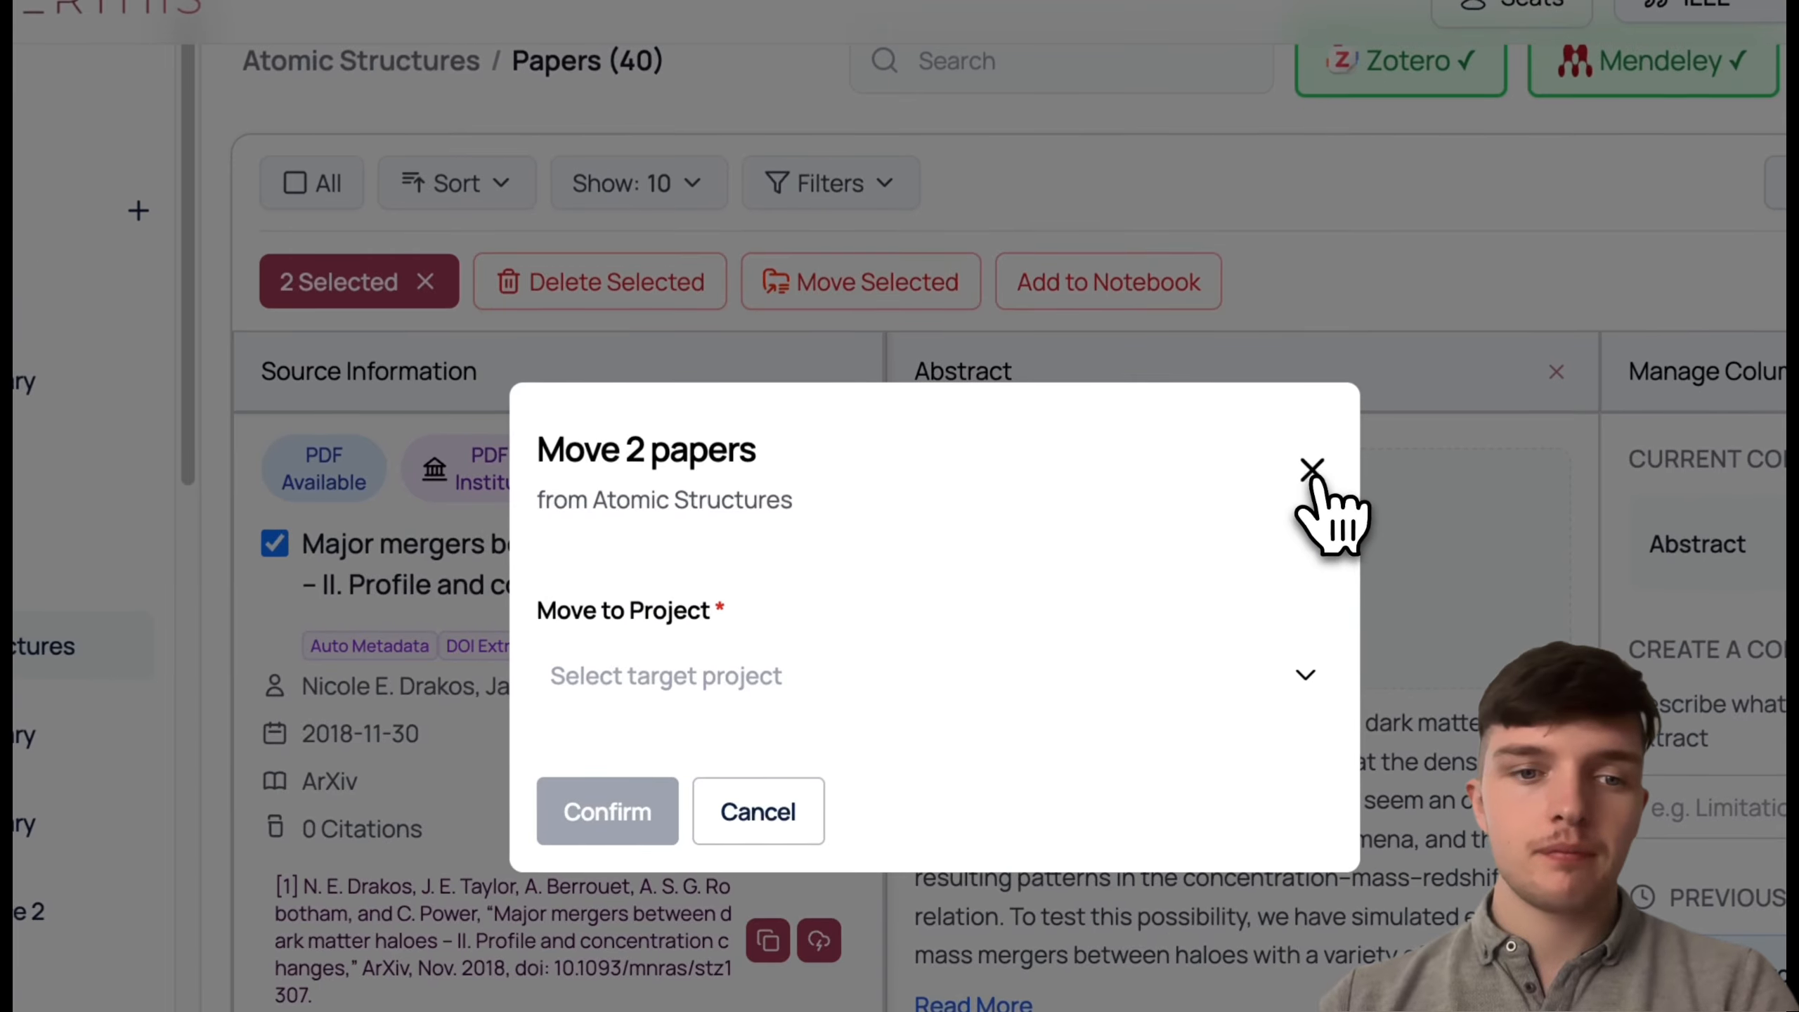
left_click(1313, 469)
left_click(425, 281)
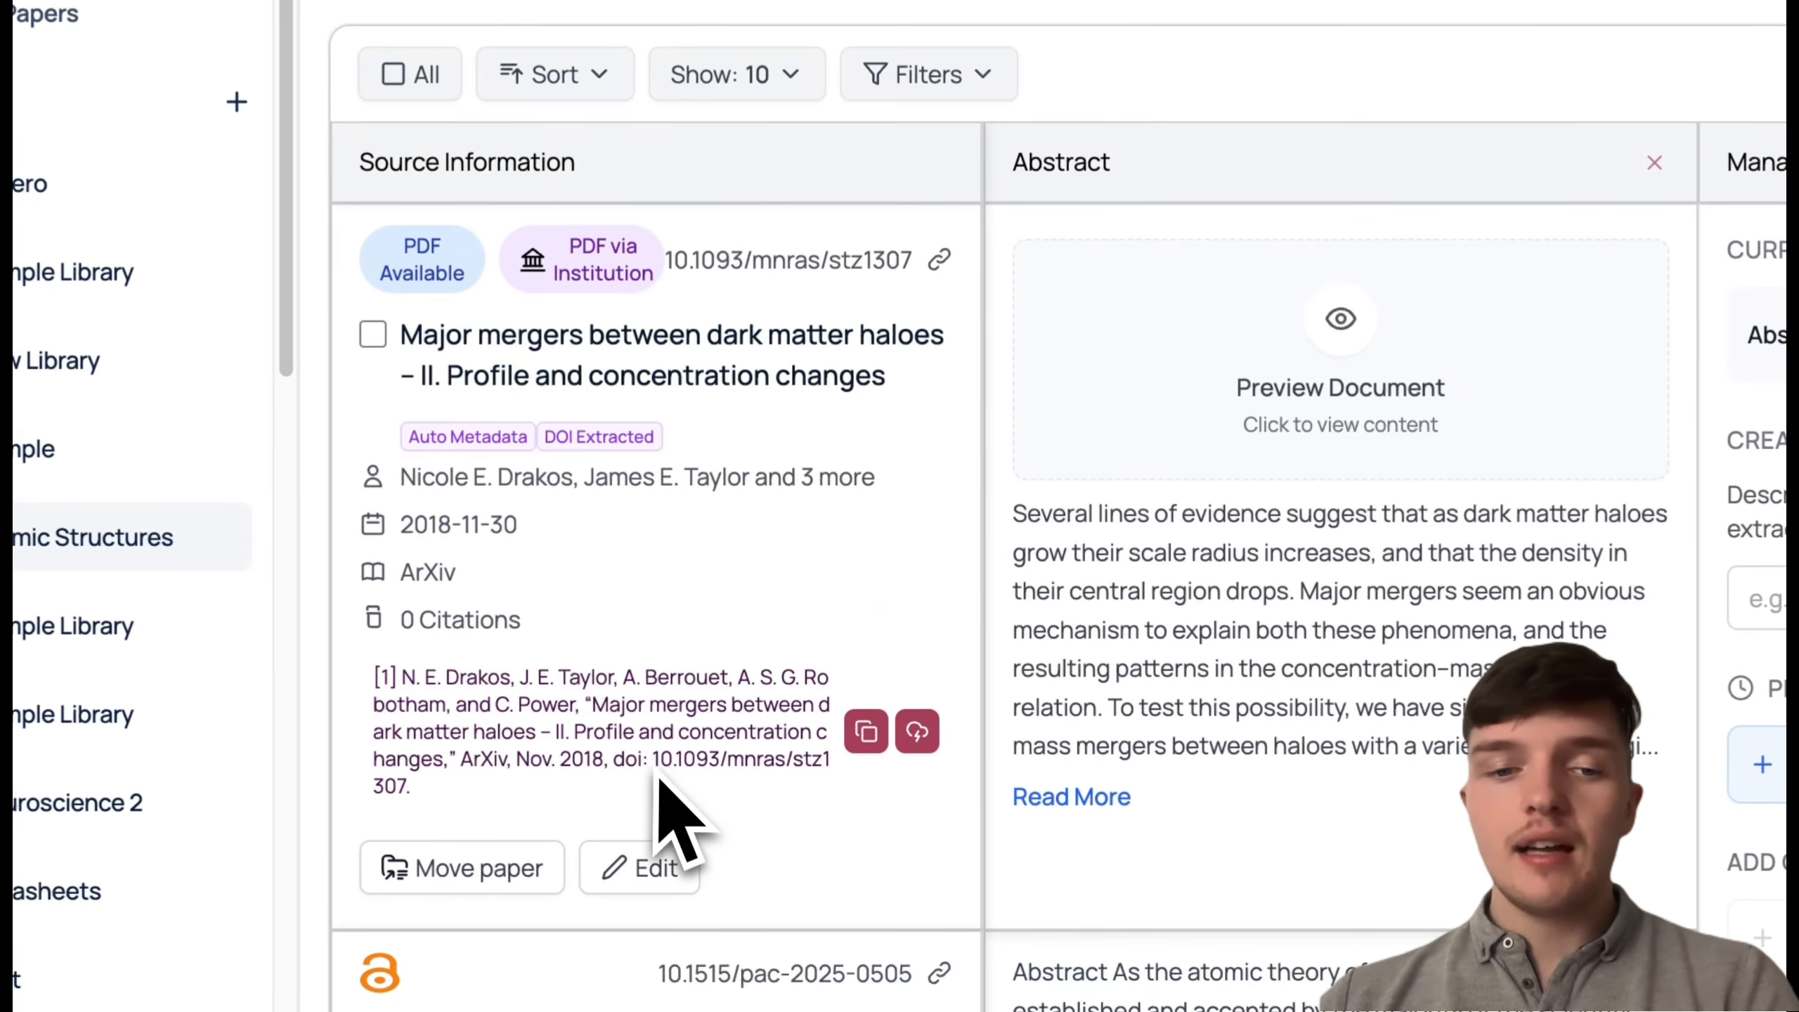
Step: Review the editable details and PDF upload option of the "Major mergers between dark matter haloes" paper, and cancel without changes
scroll(656, 776, "down", 2)
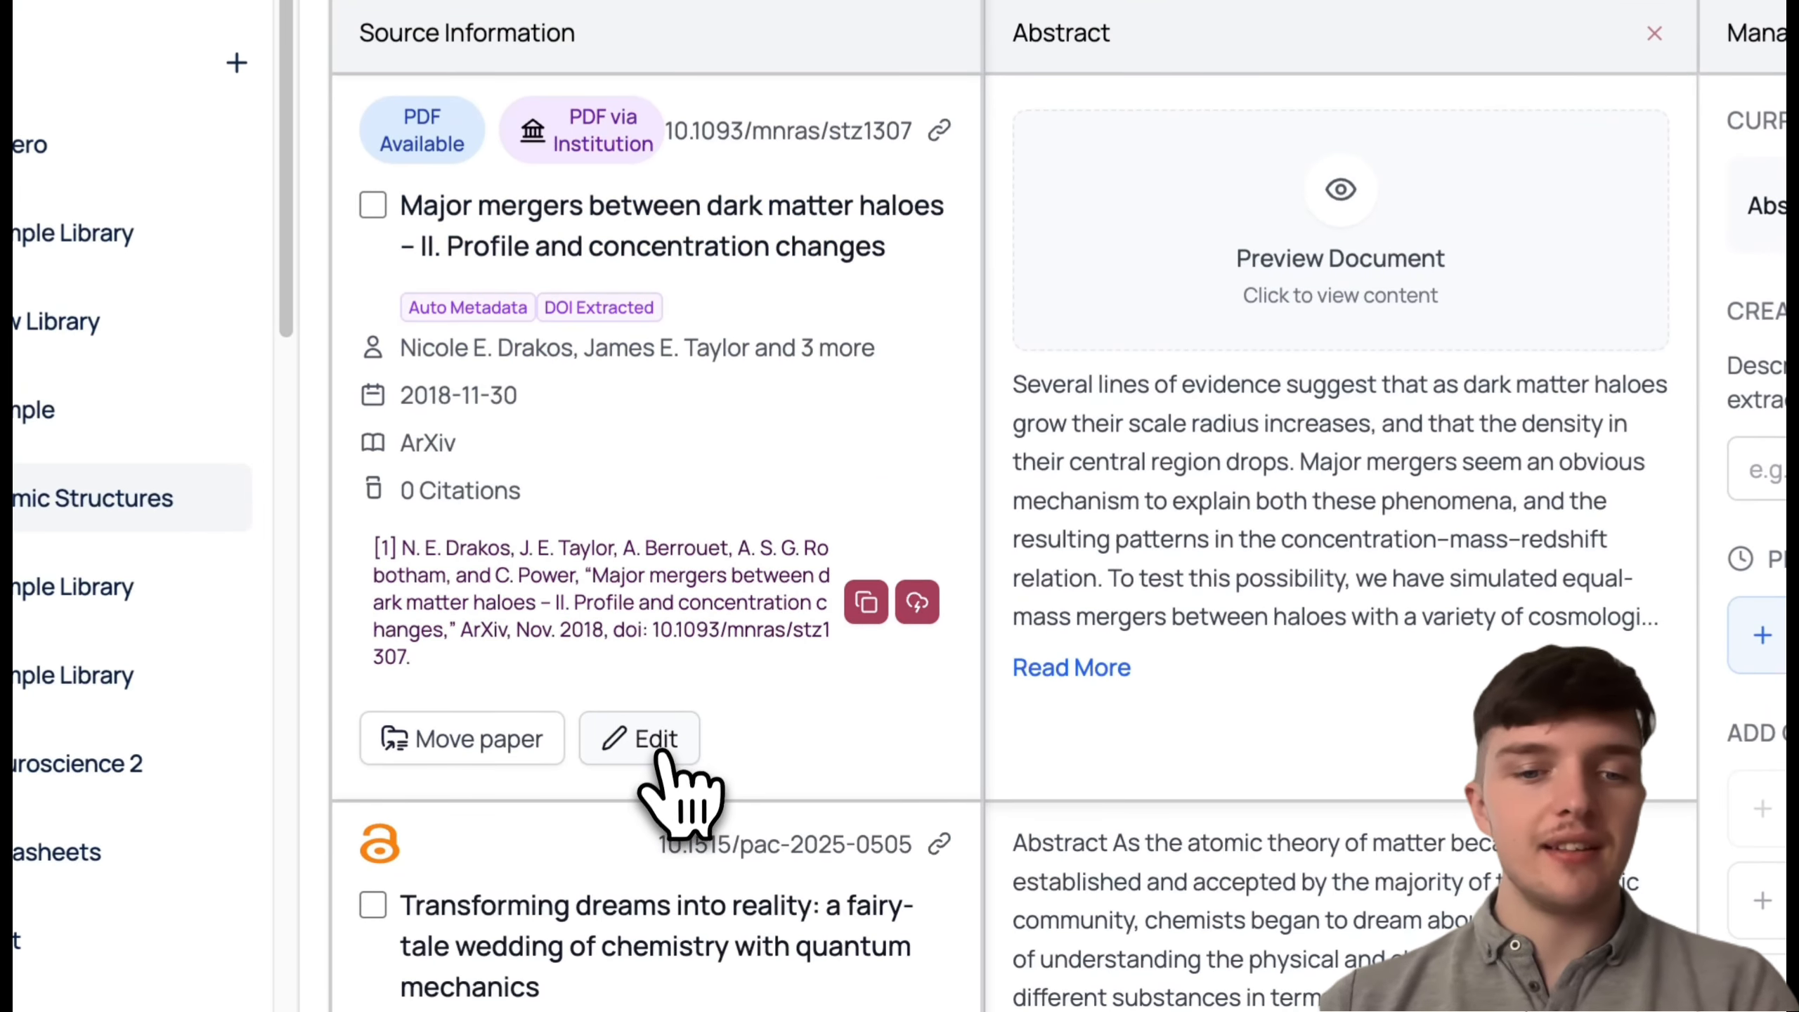
left_click(659, 755)
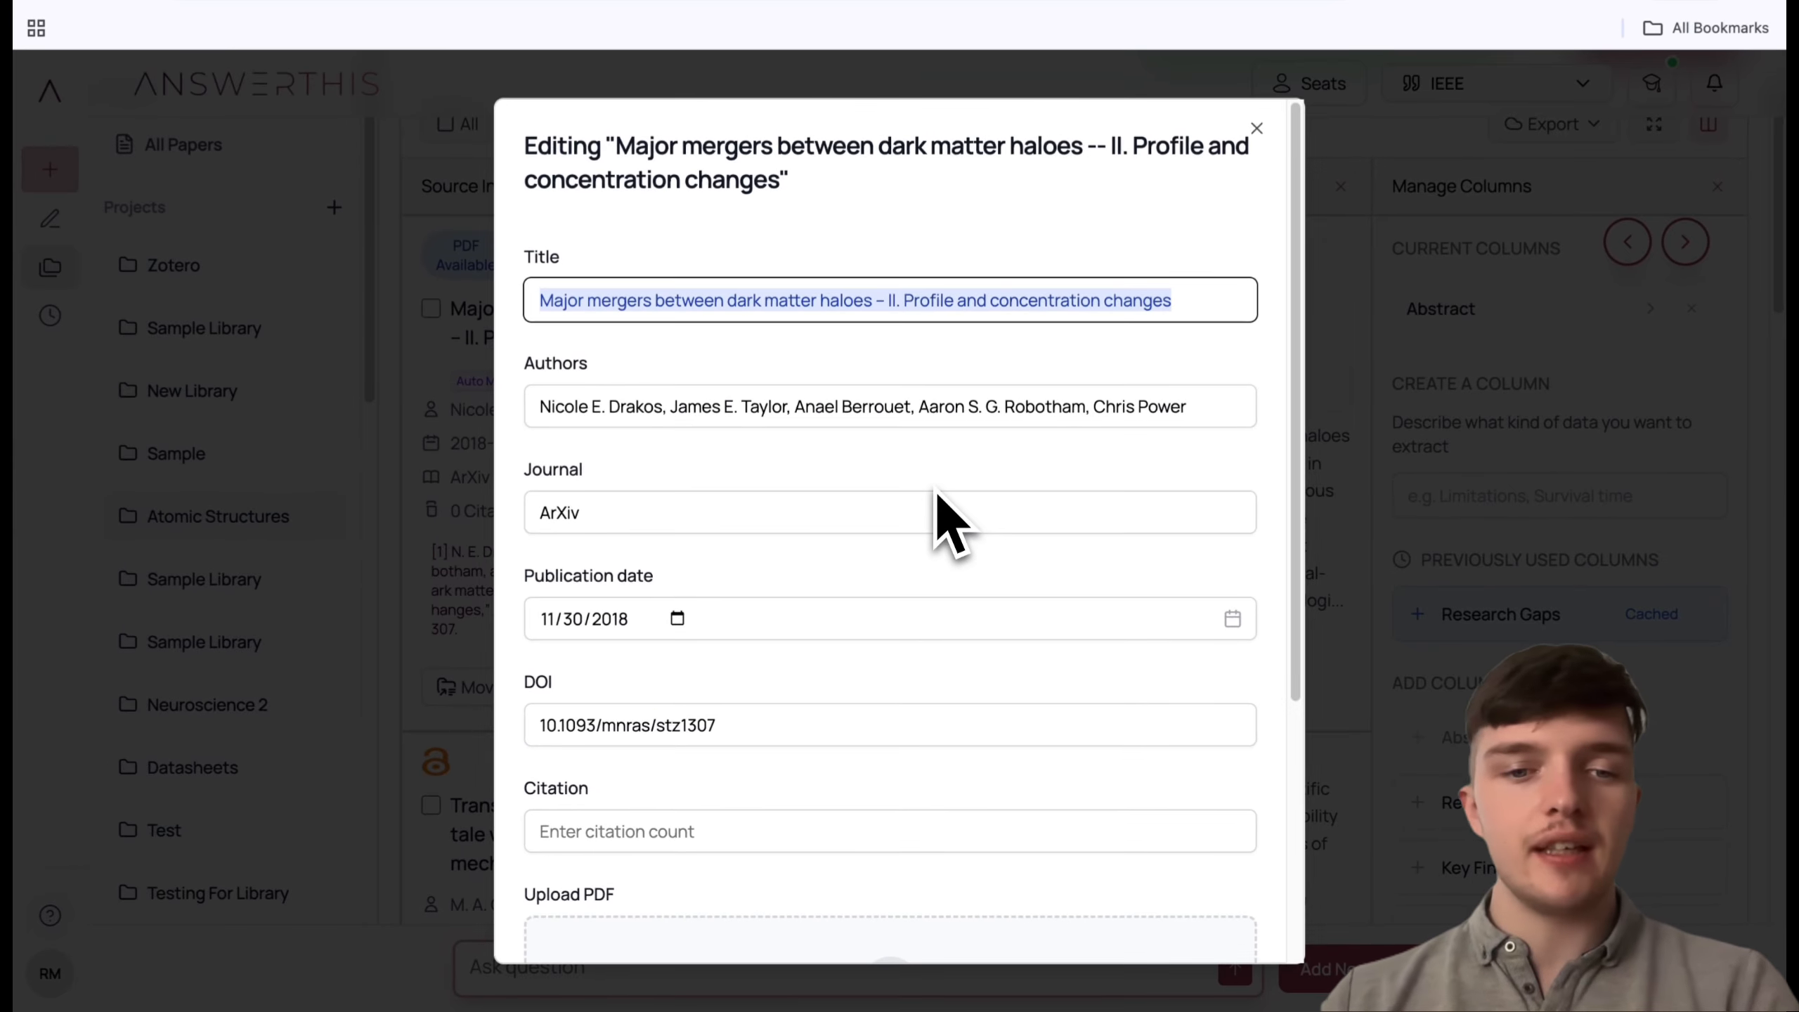
scroll(1083, 468, "down", 2)
scroll(936, 489, "down", 3)
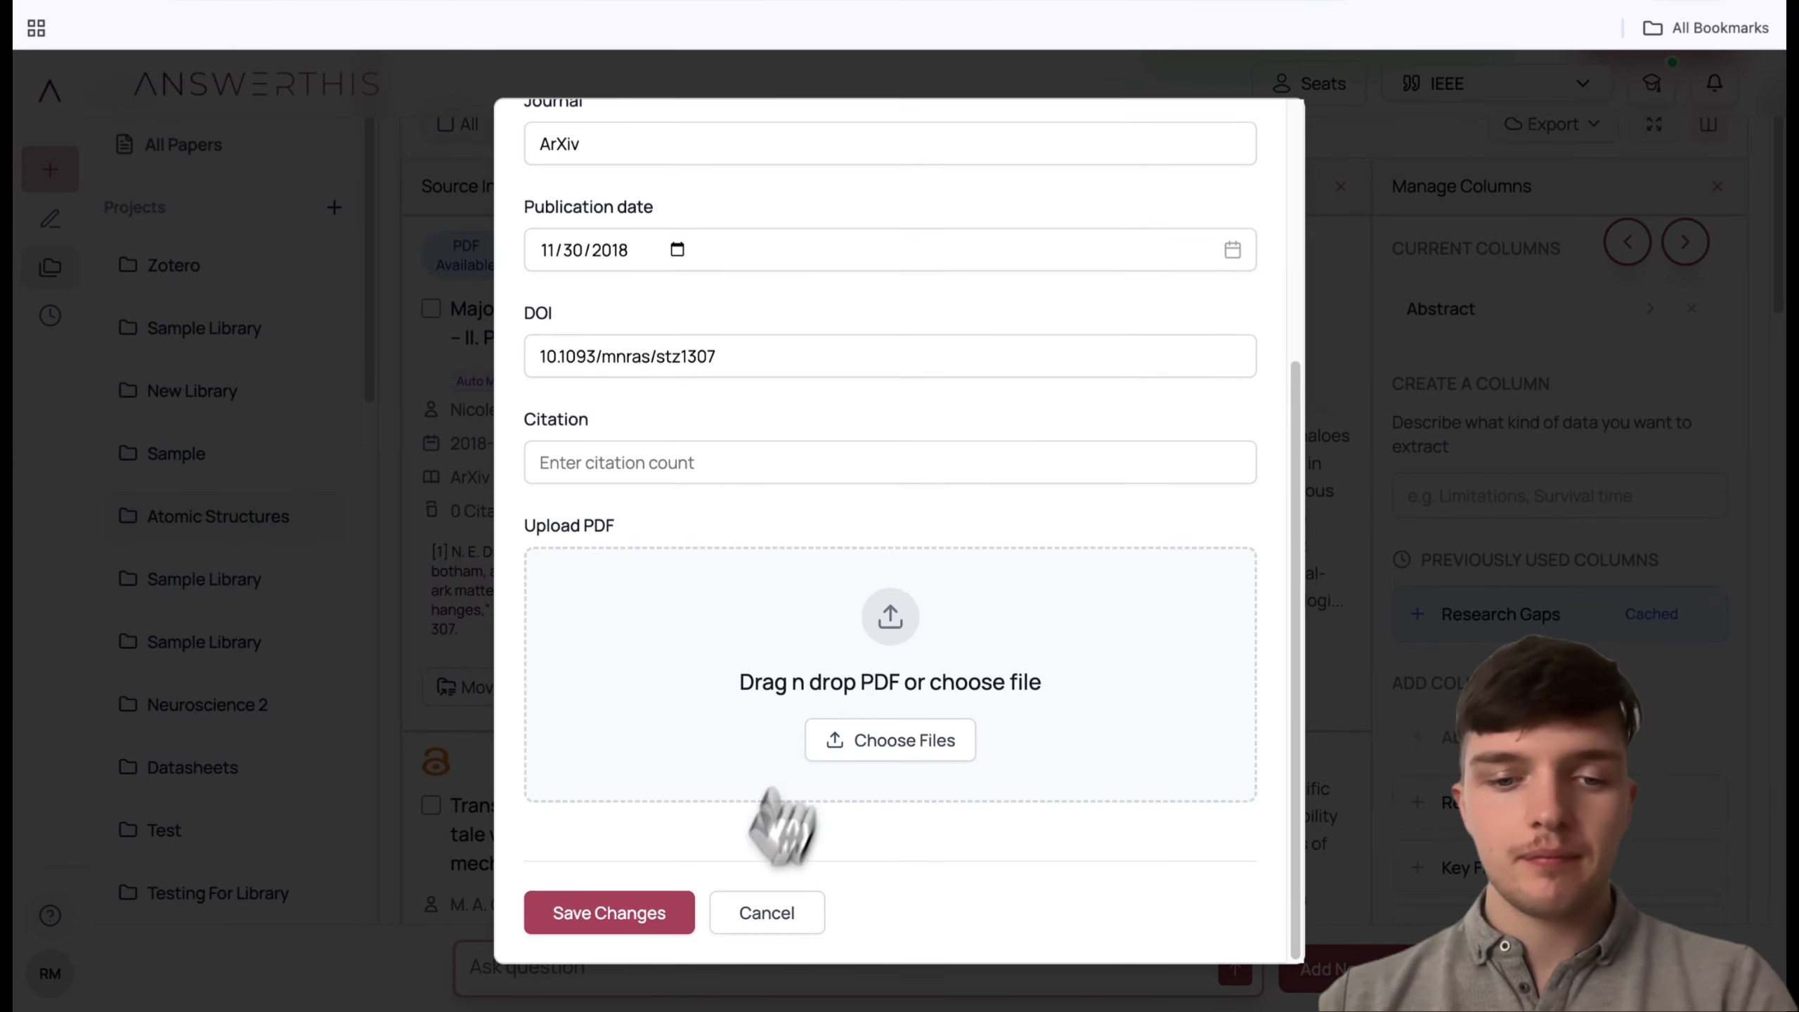
left_click(793, 919)
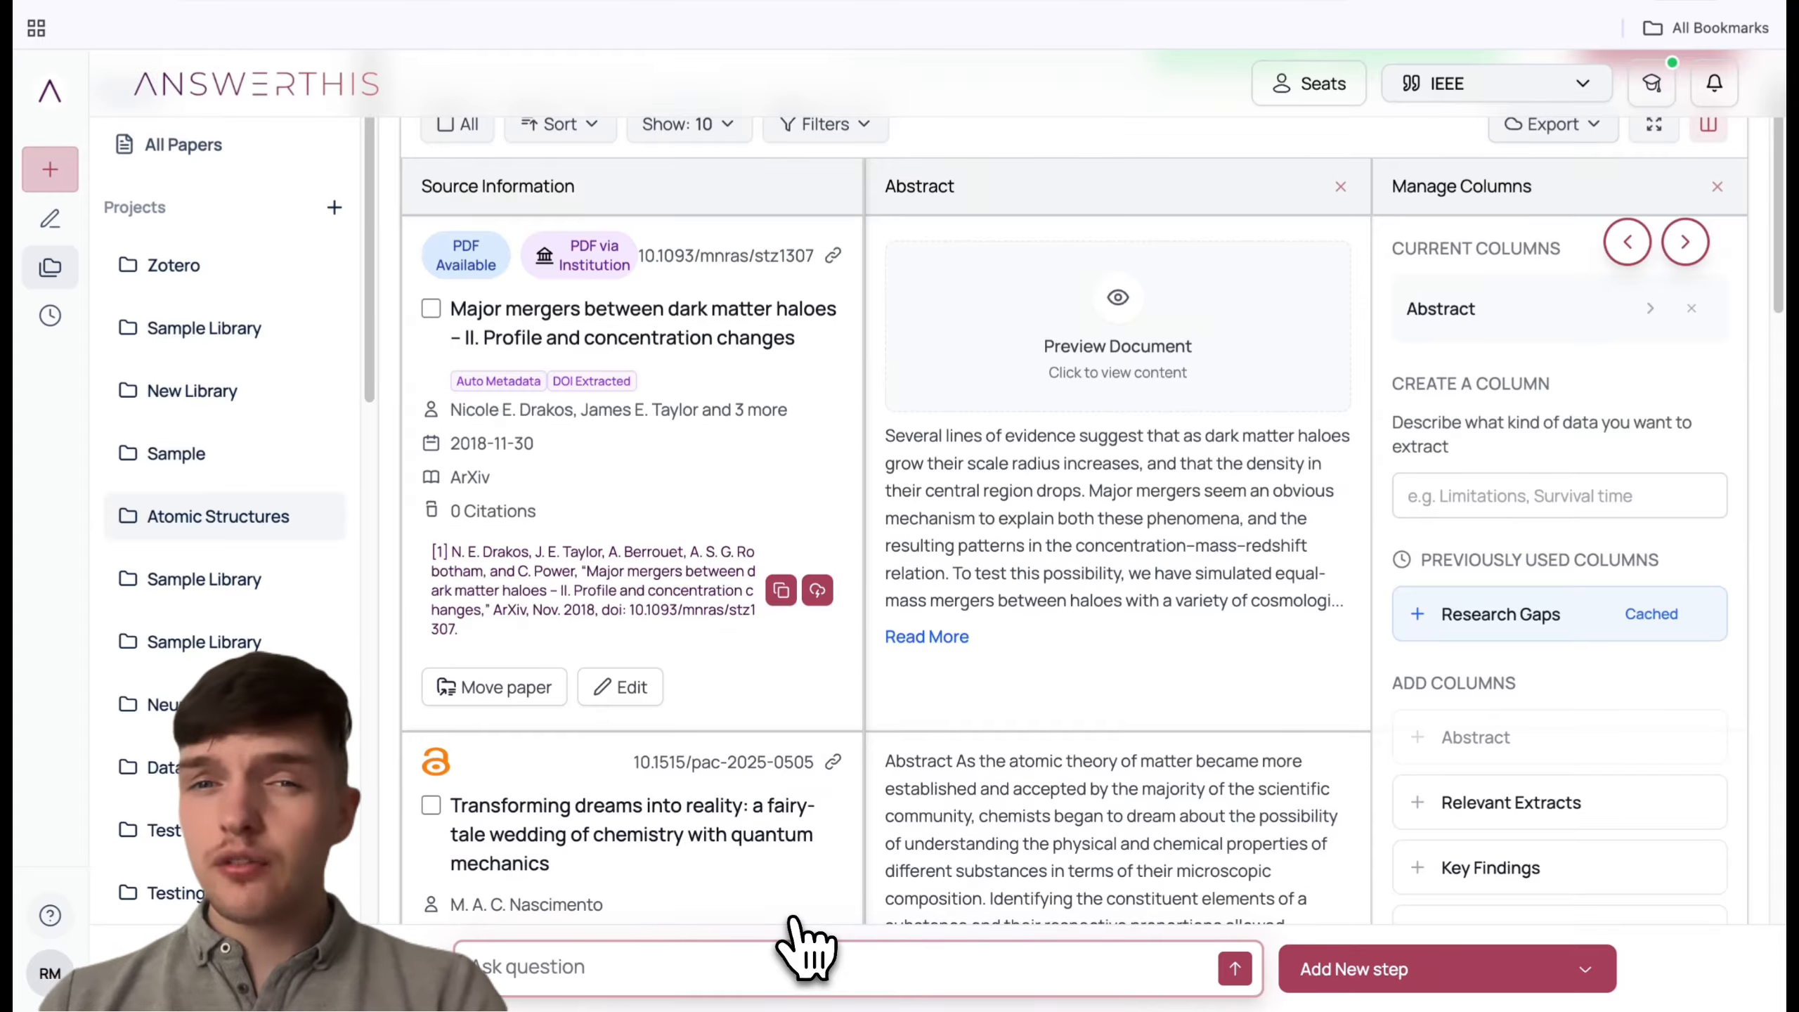
Step: Select all papers in the project, view the new step options, and activate the question field
scroll(532, 411, "up", 2)
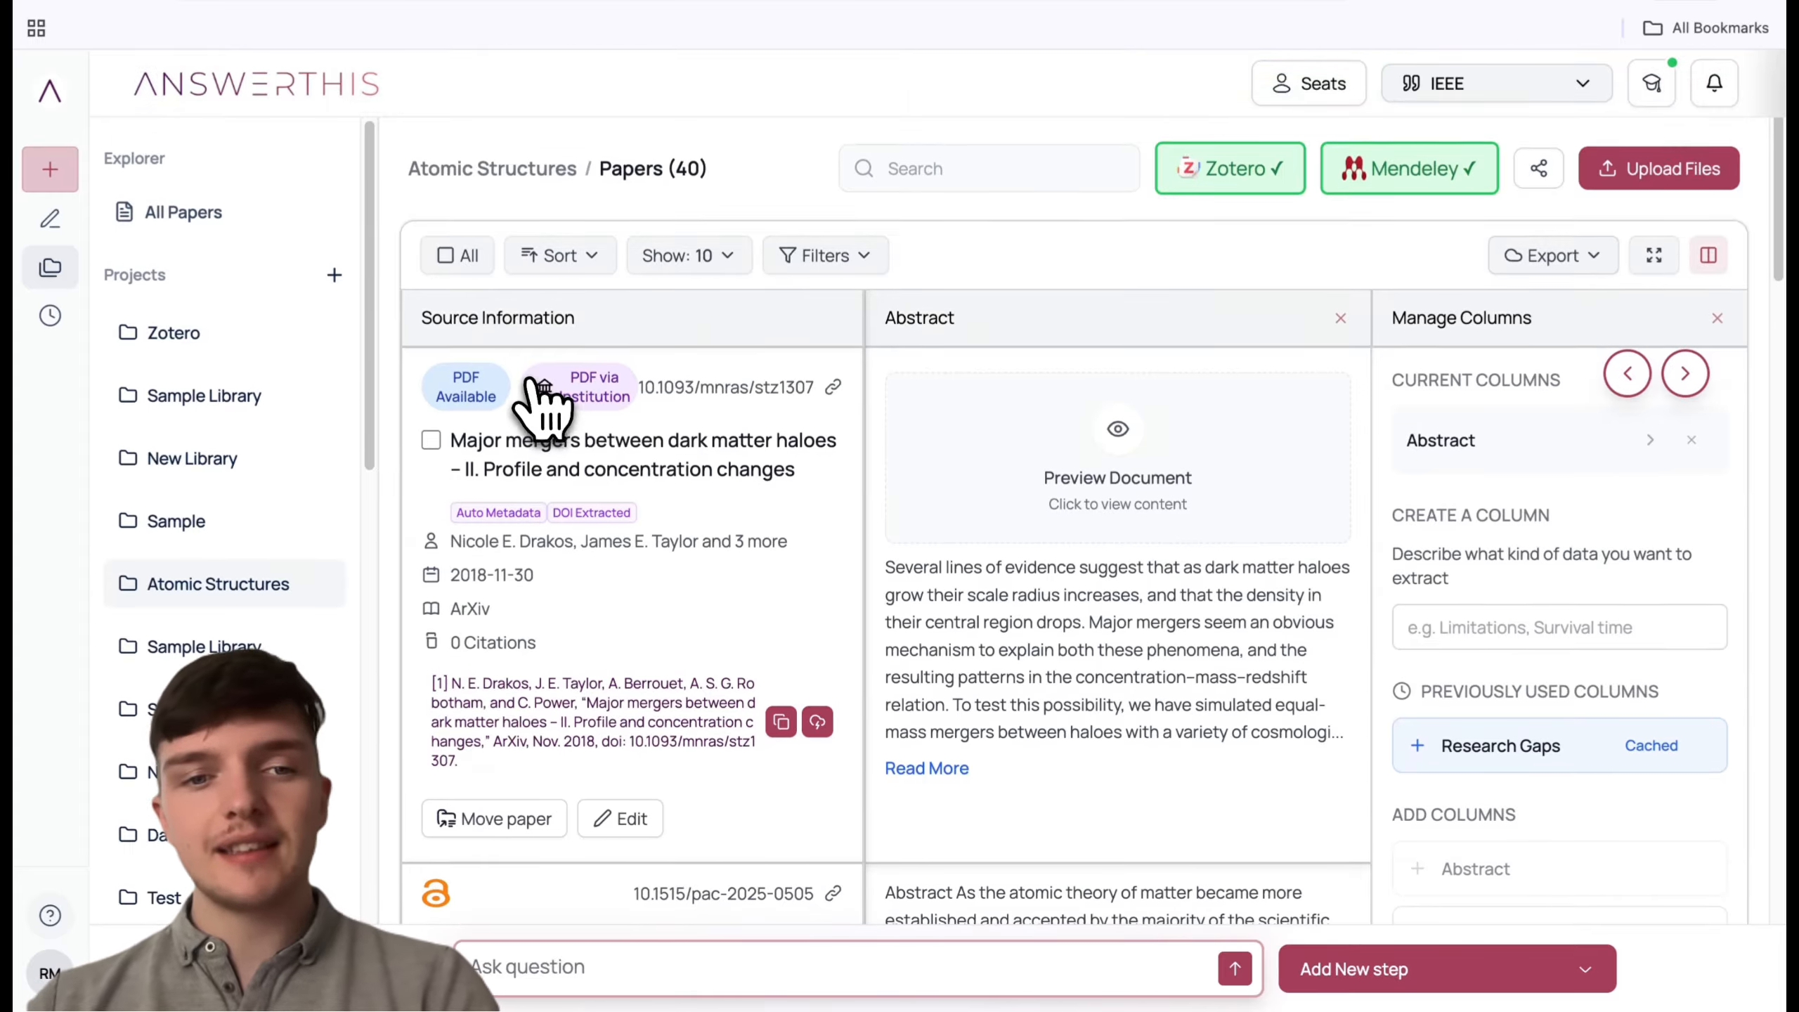
left_click(453, 266)
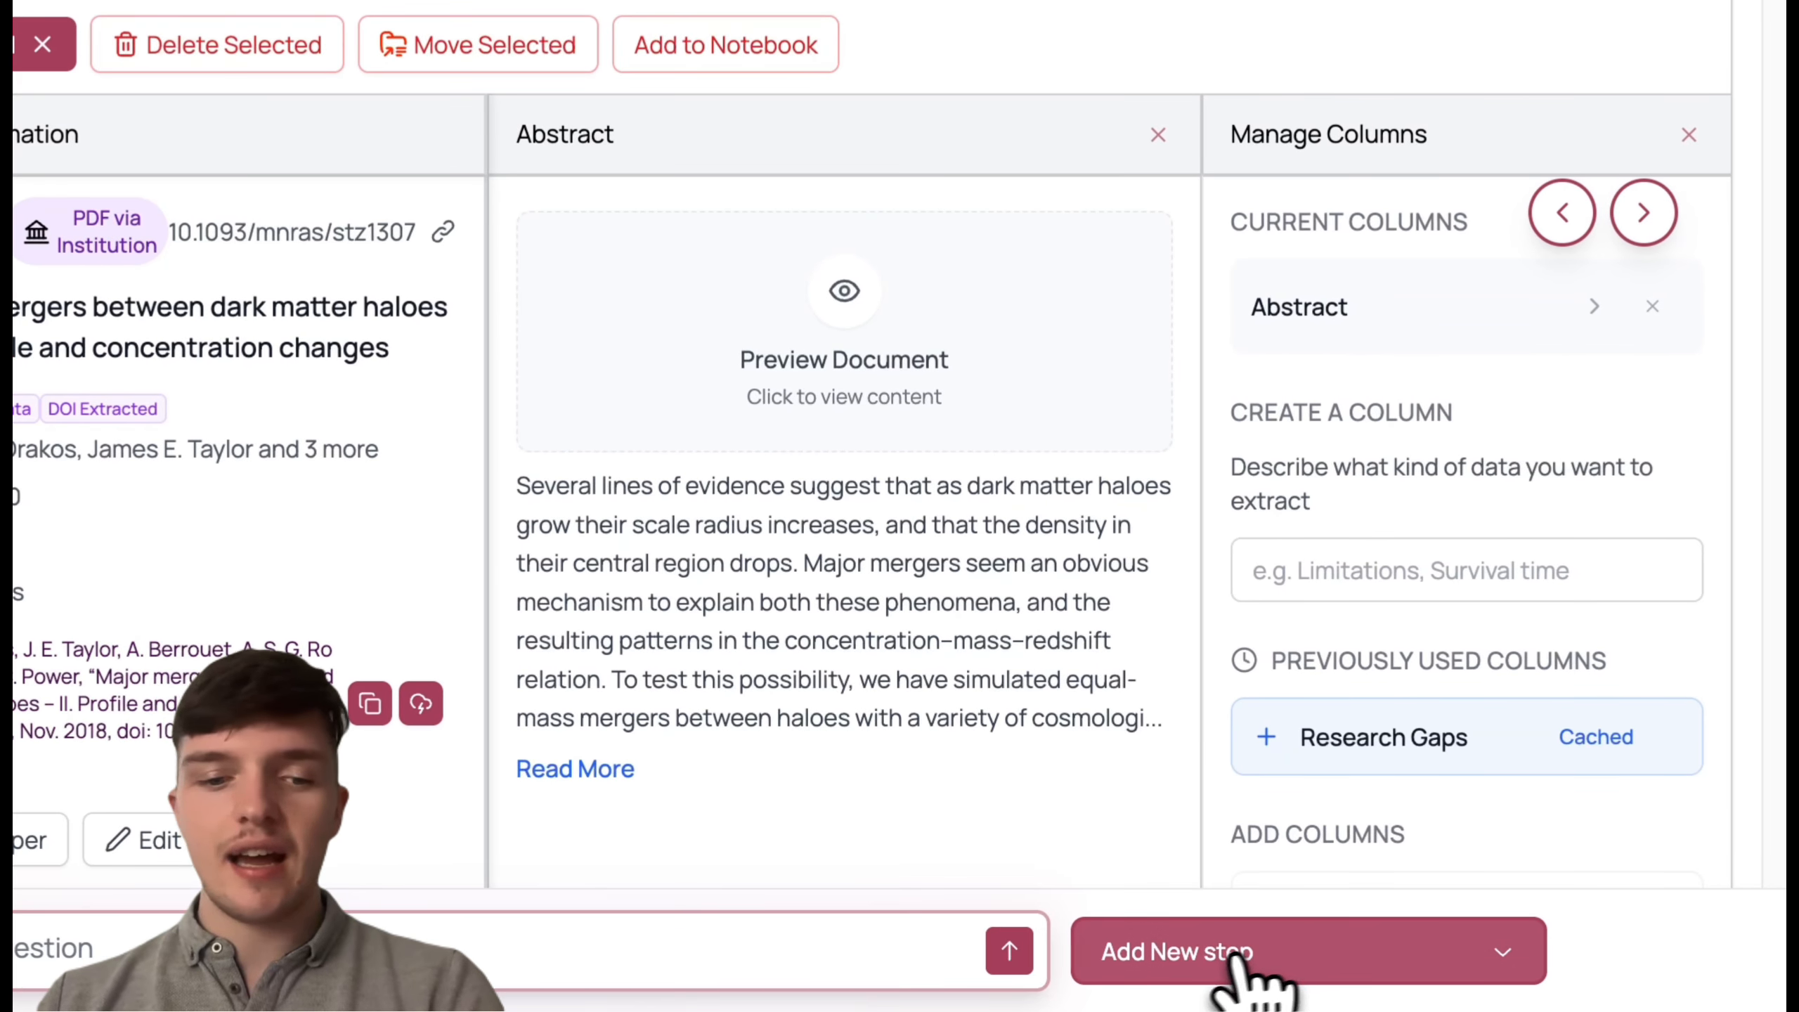
left_click(1328, 957)
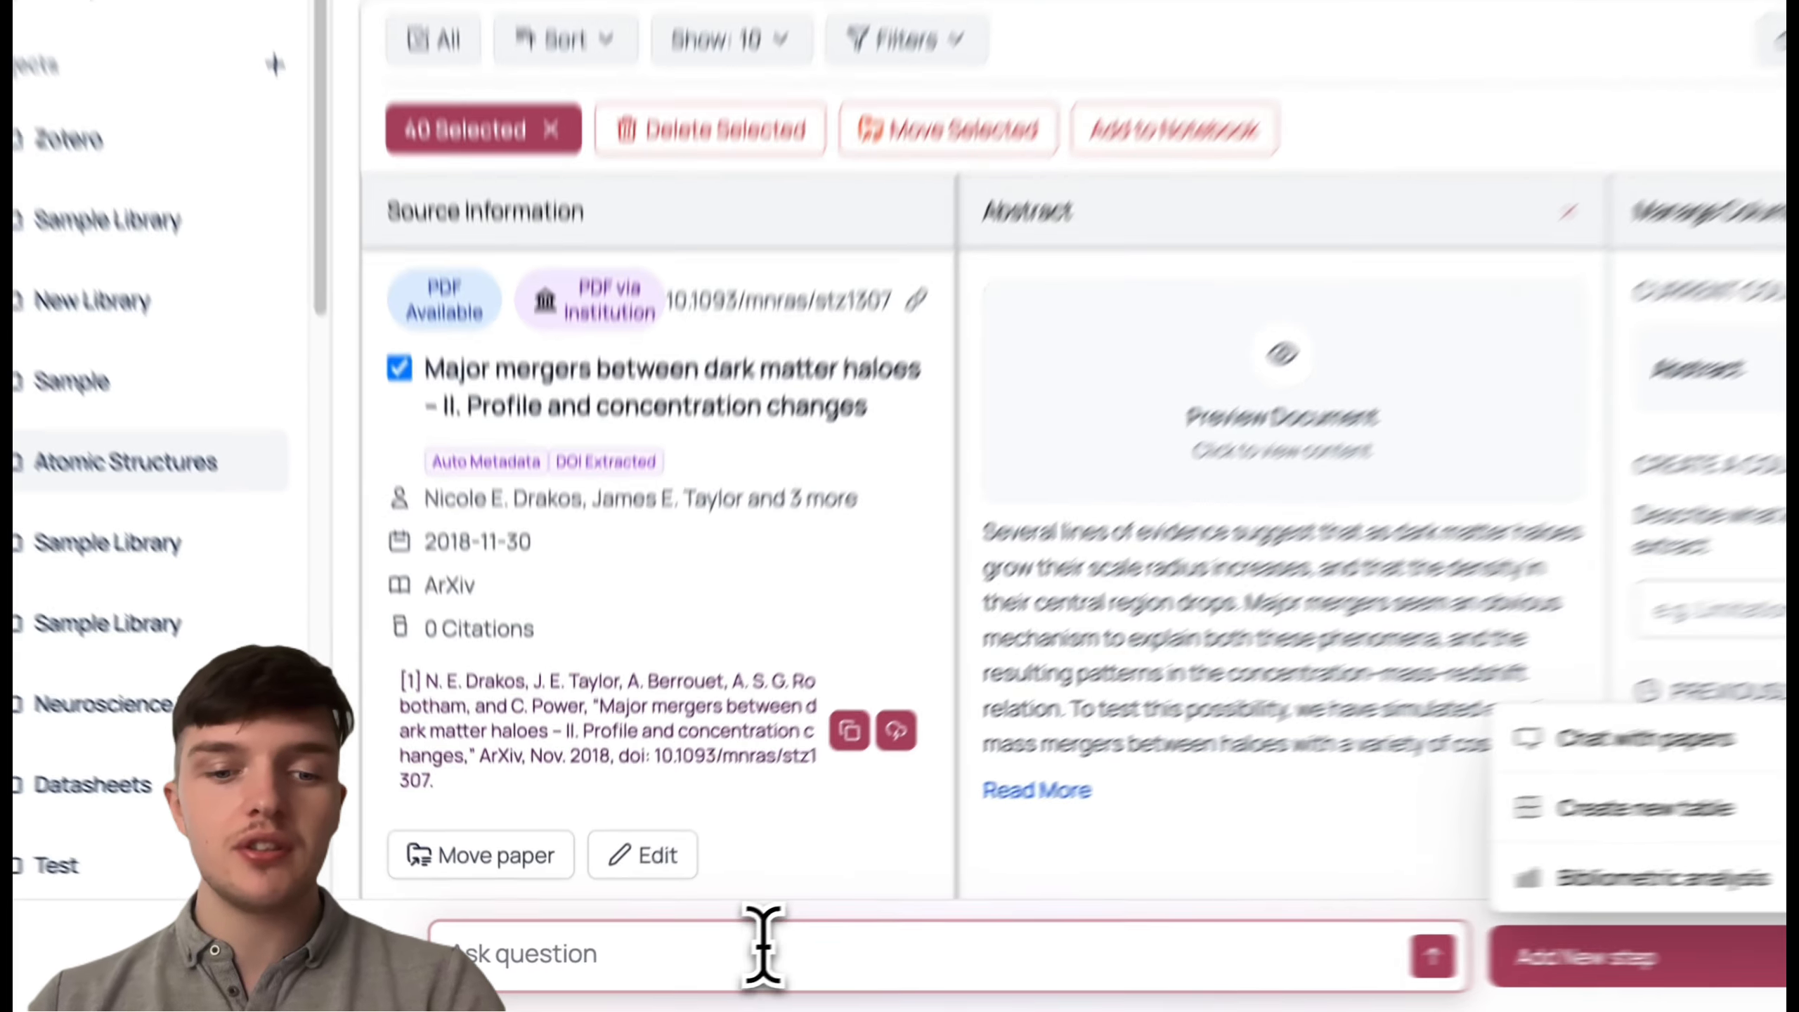
left_click(763, 946)
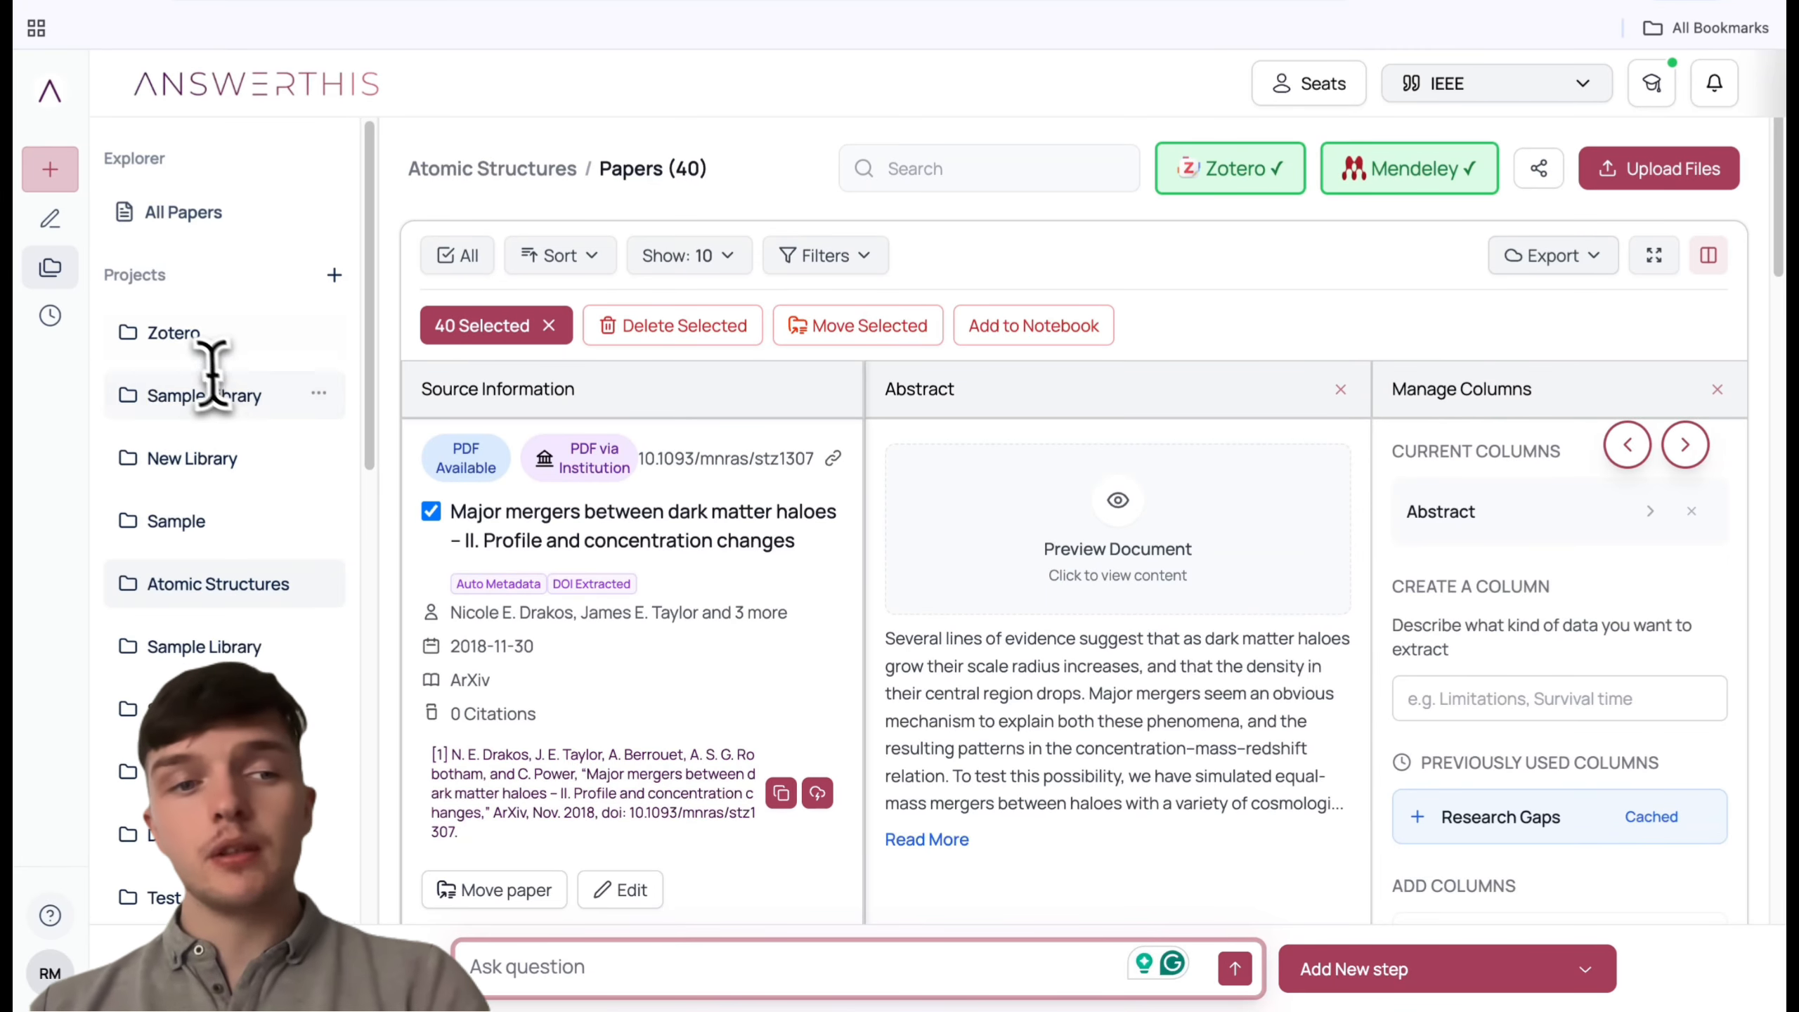
Step: Open the AI Writer documents, view those in the Zotero project, and return to all notebooks
mouse_move(88, 265)
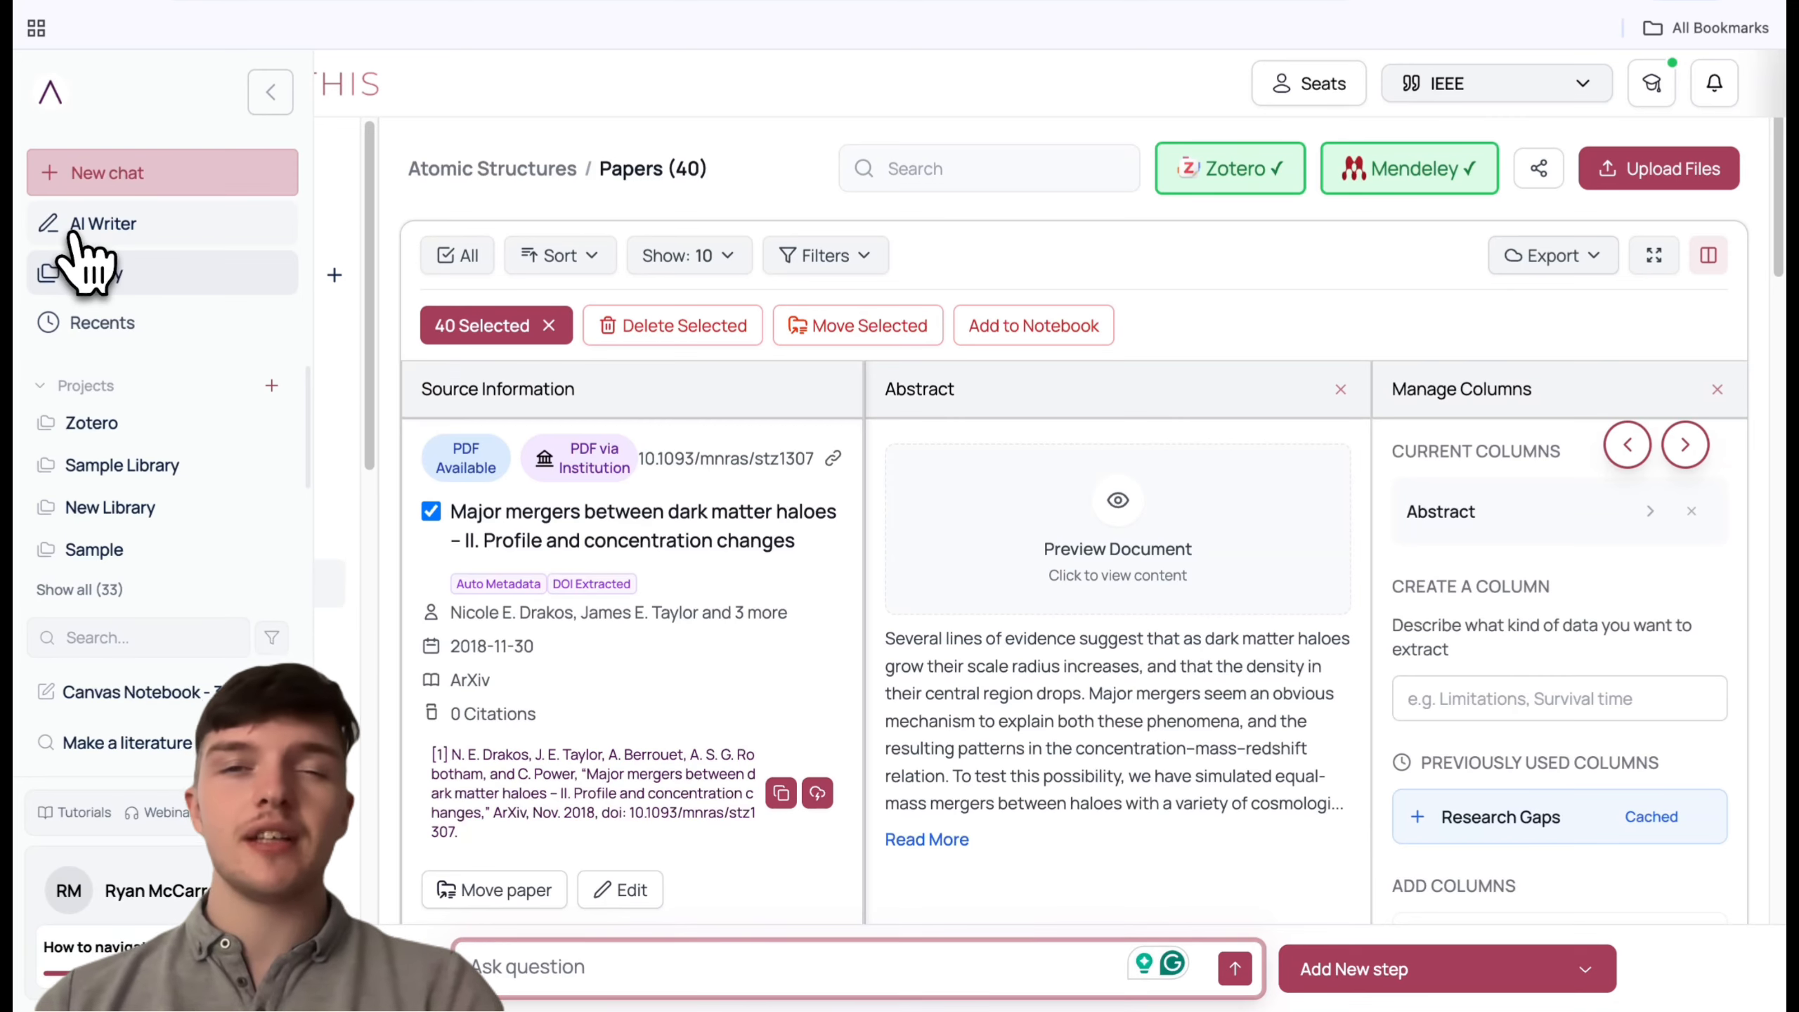
left_click(76, 234)
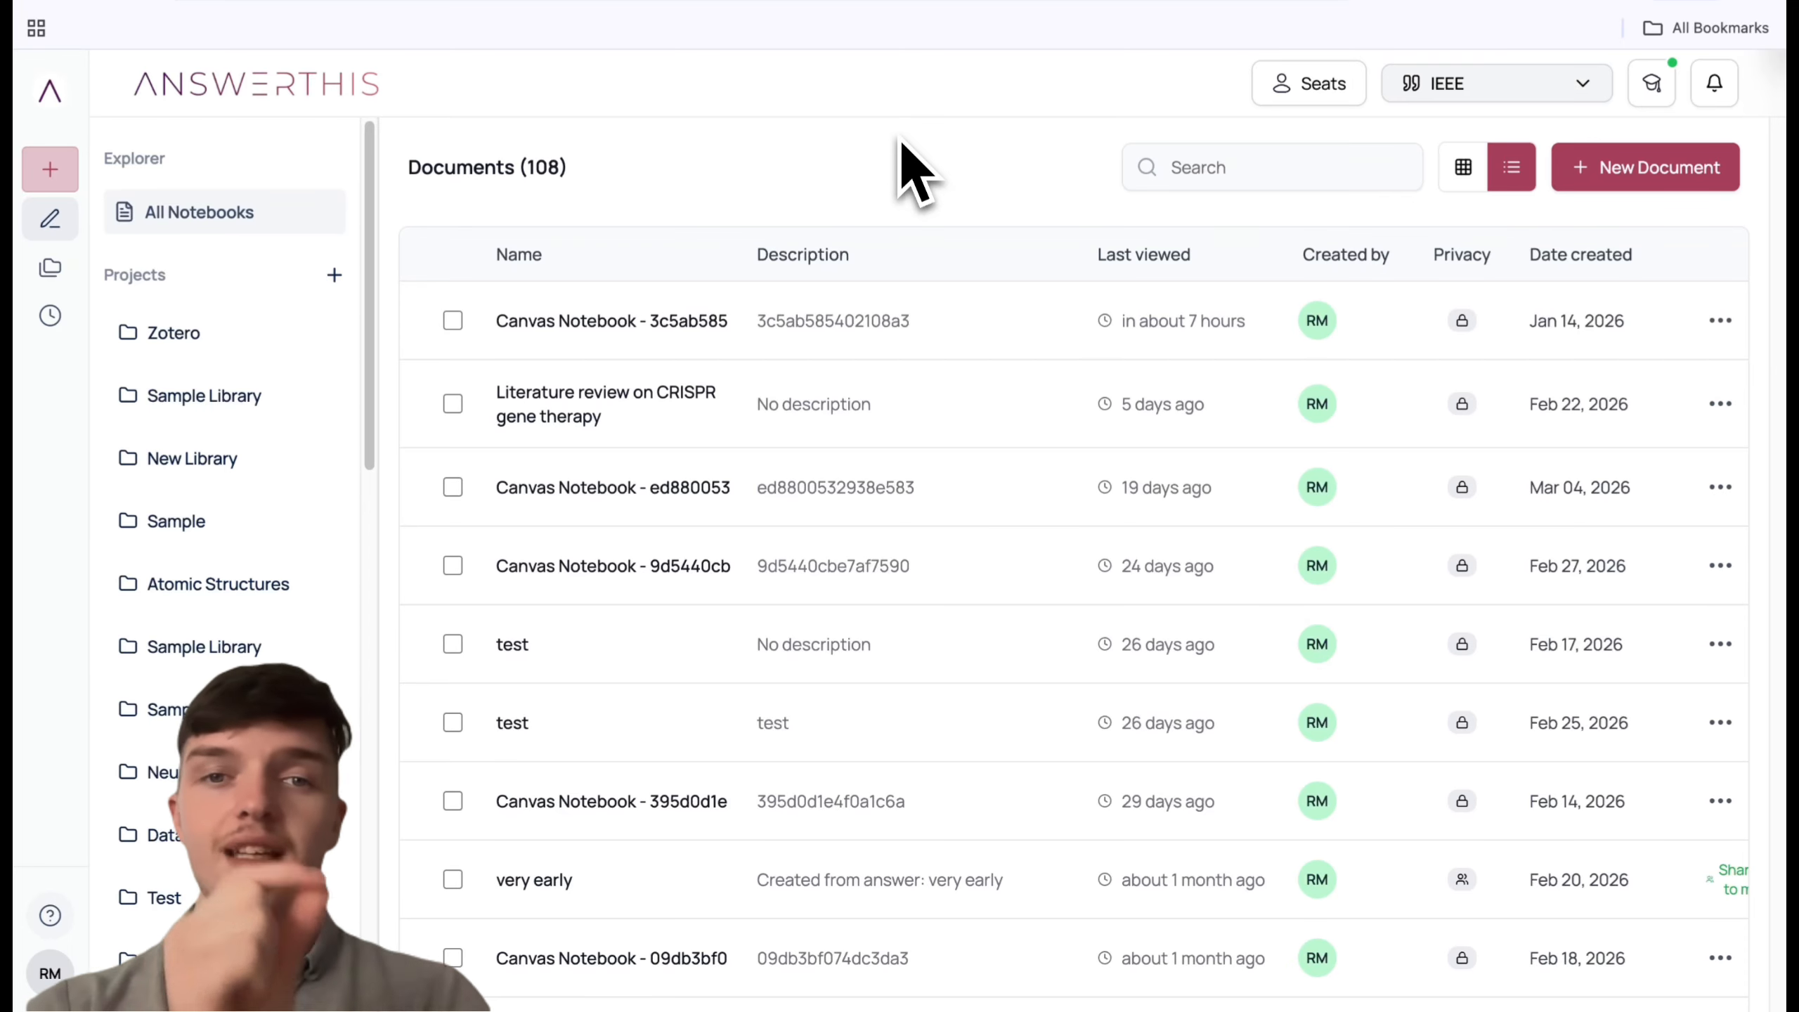
left_click(216, 351)
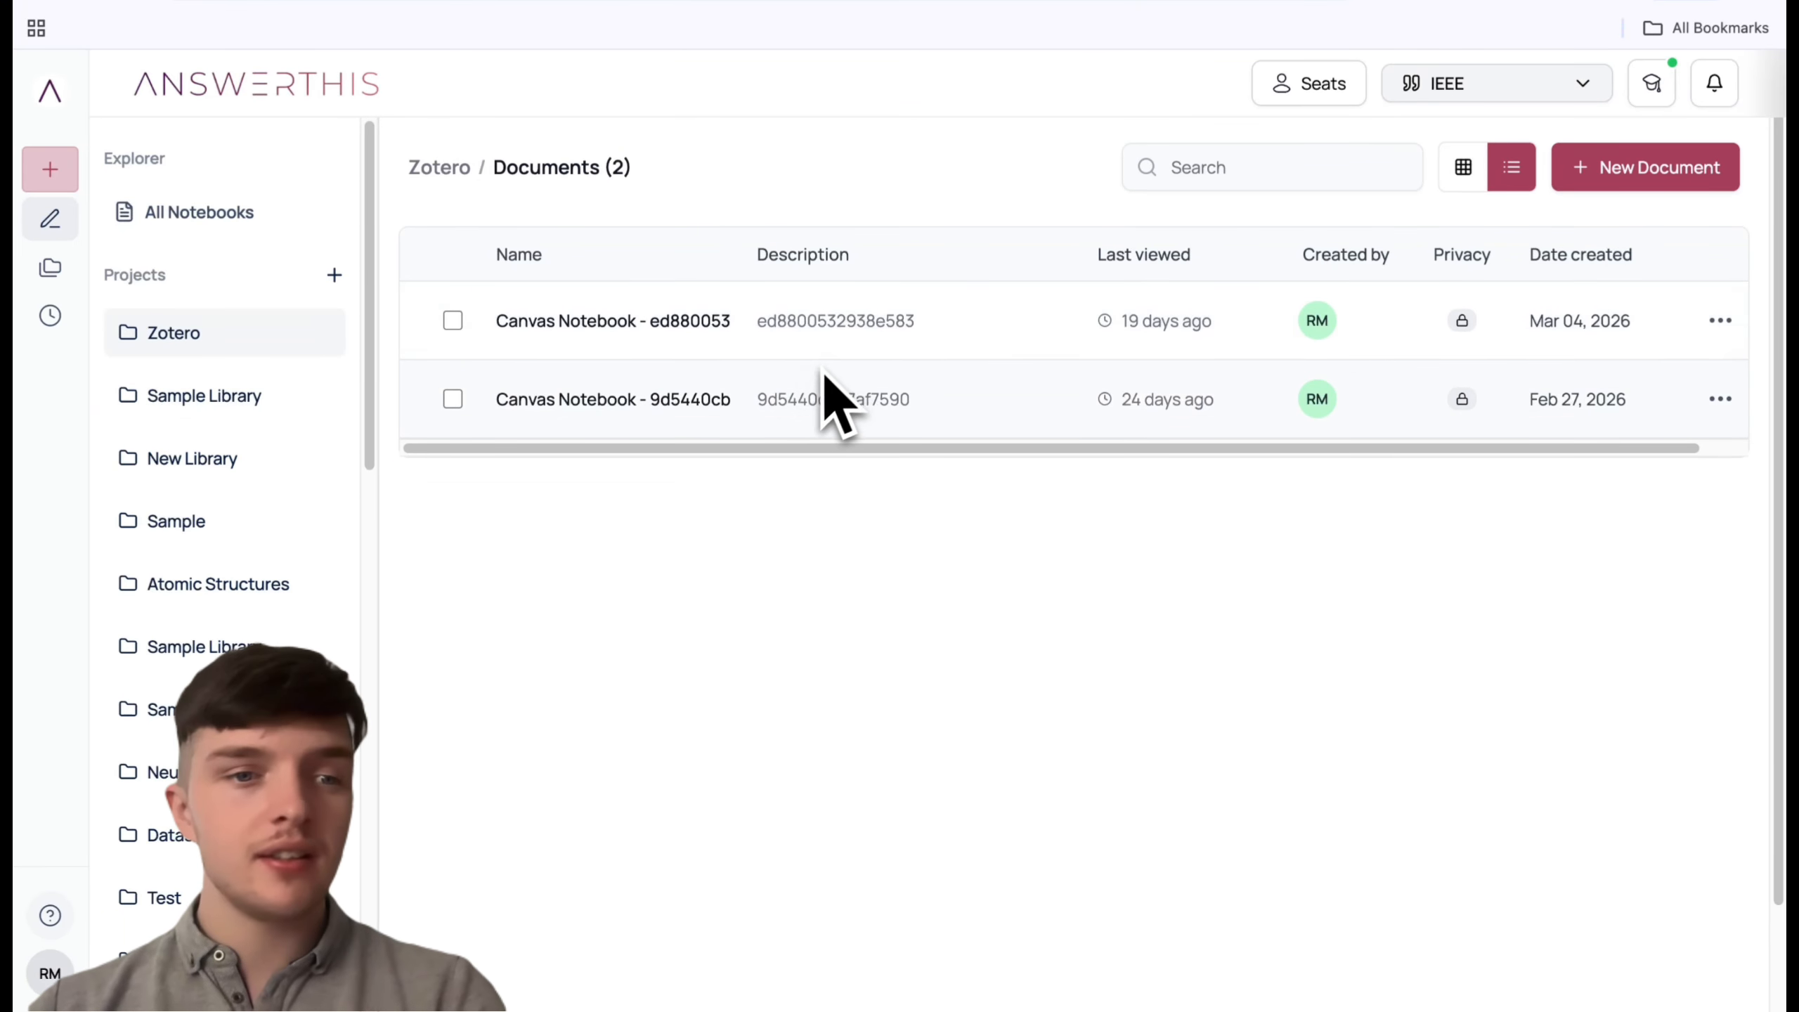
left_click(227, 215)
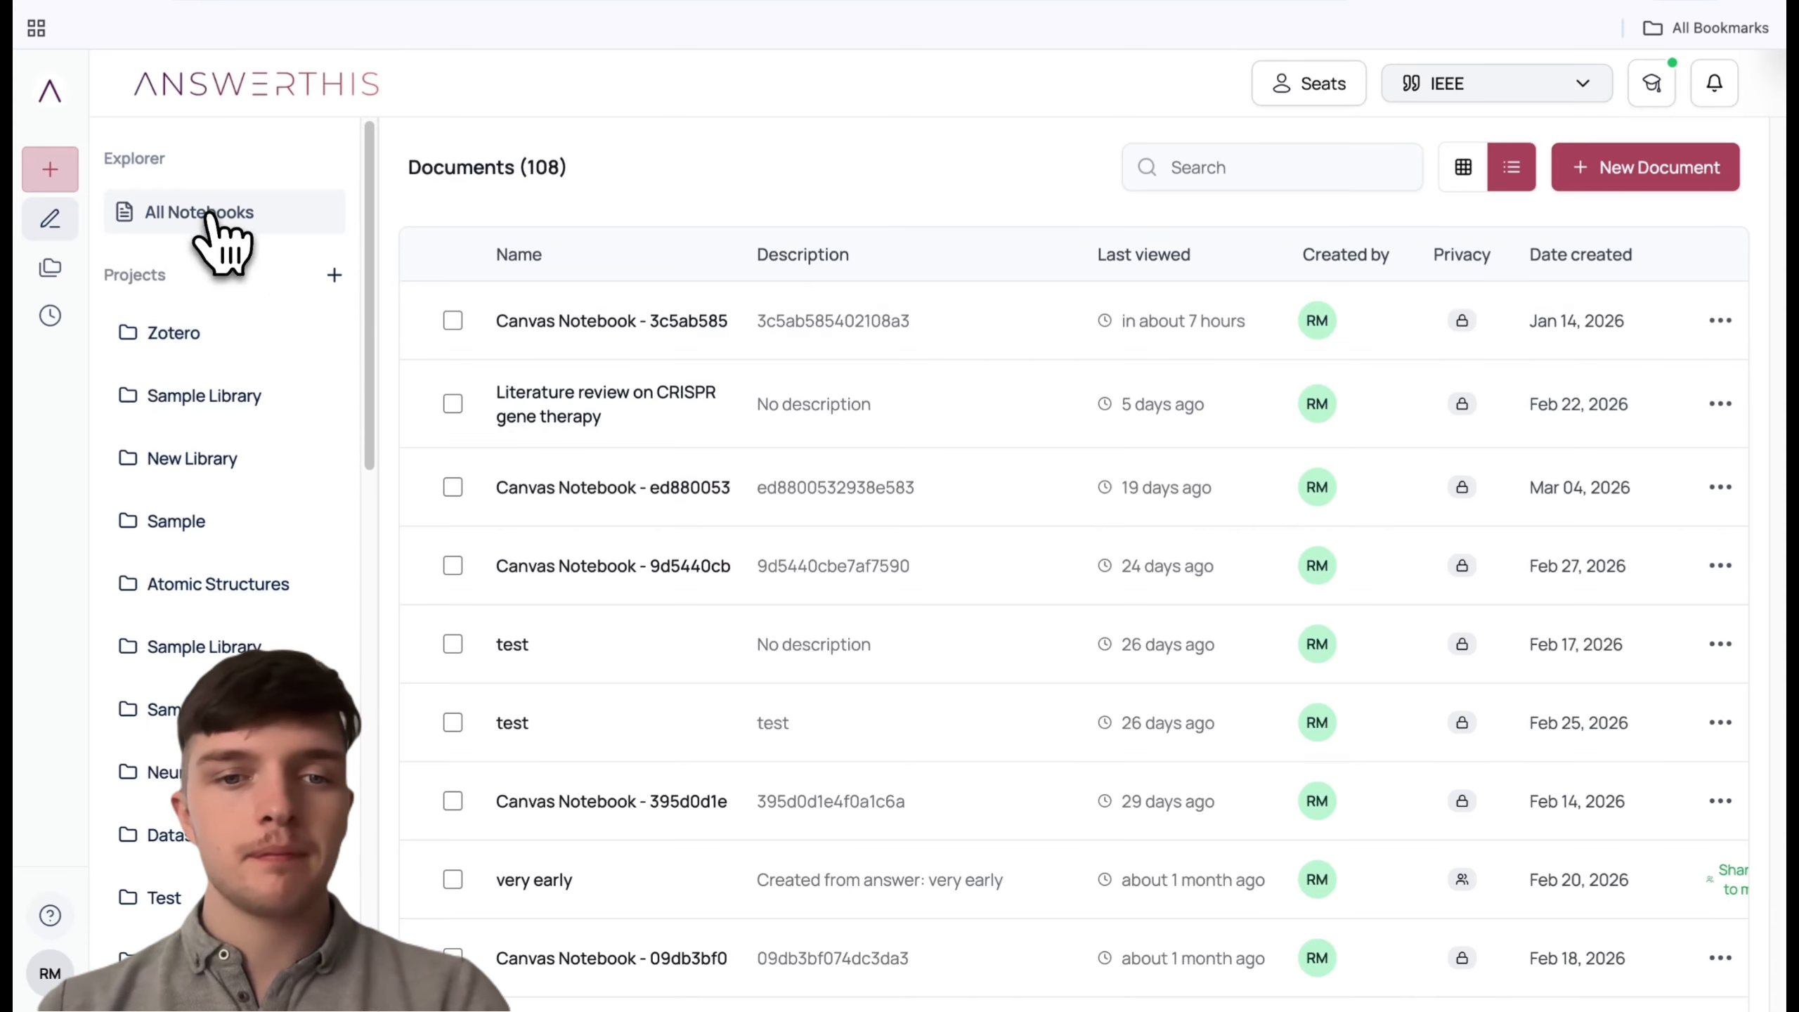
Step: Select the first two notebooks and view the options for moving them to a project, without choosing one
left_click(453, 321)
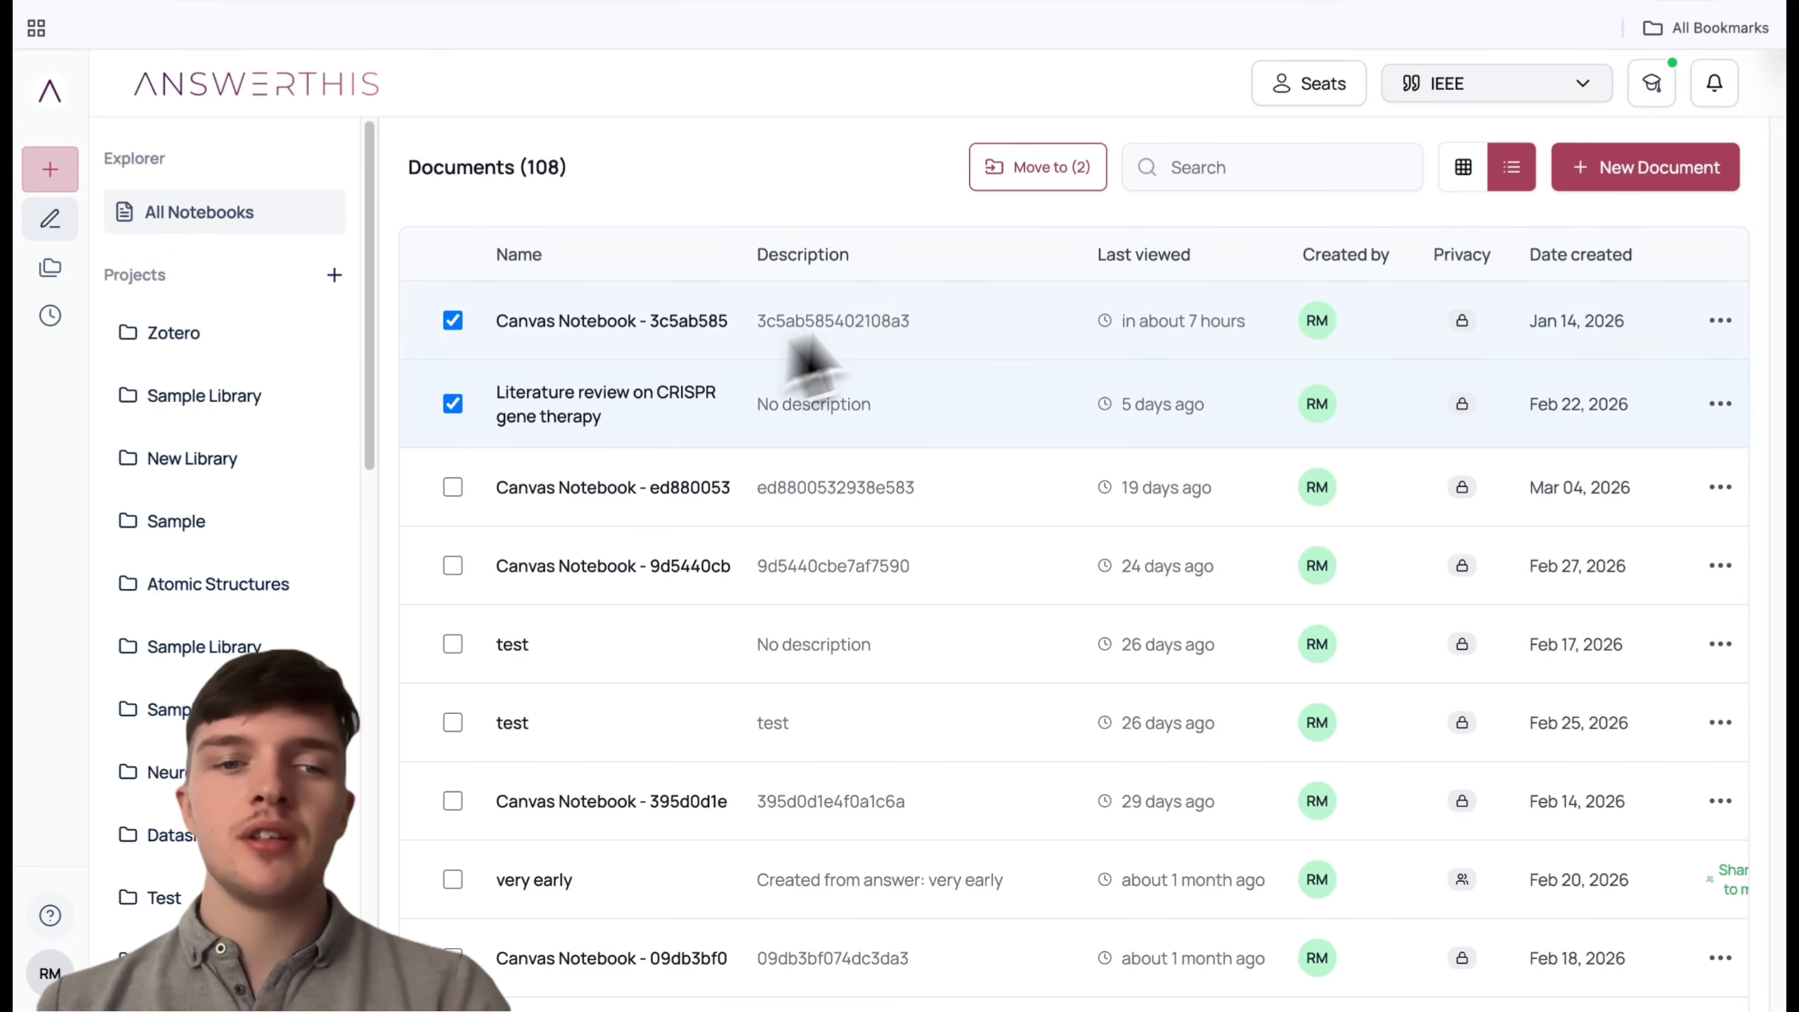
left_click(1062, 185)
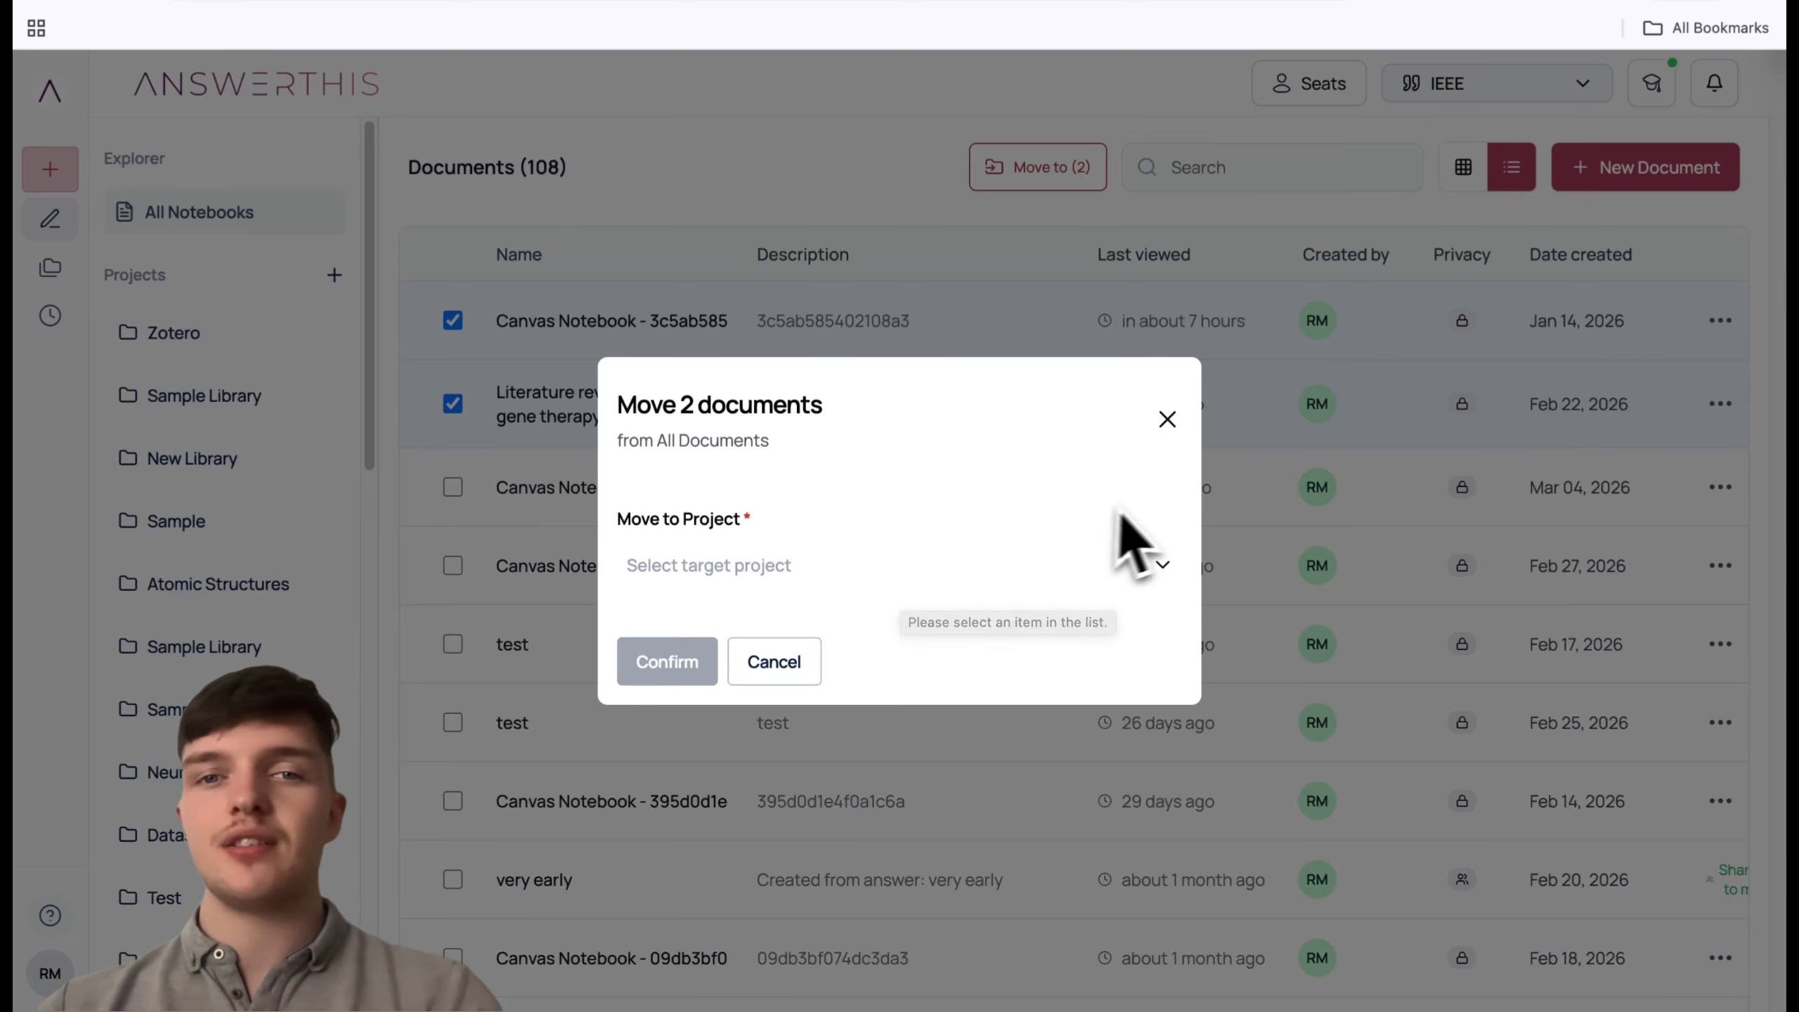
left_click(1167, 421)
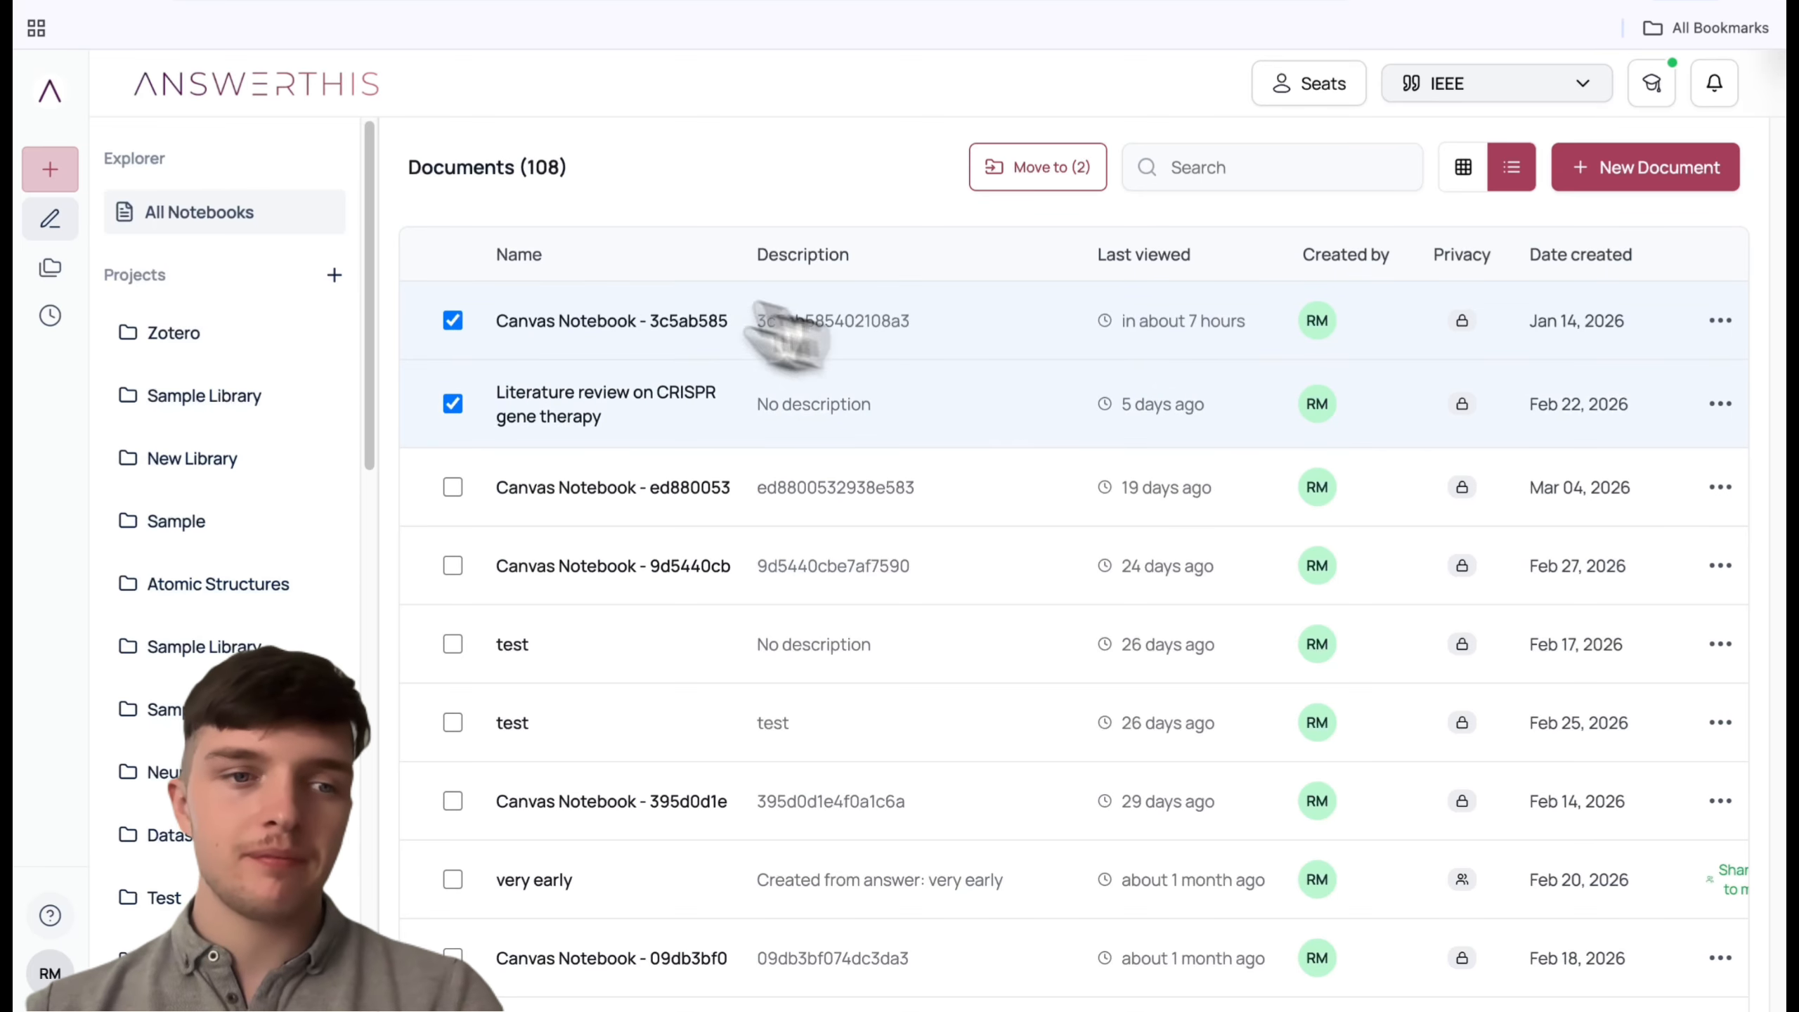
Step: Go to the recent searches and select the first two to see the actions available for them
mouse_move(120, 258)
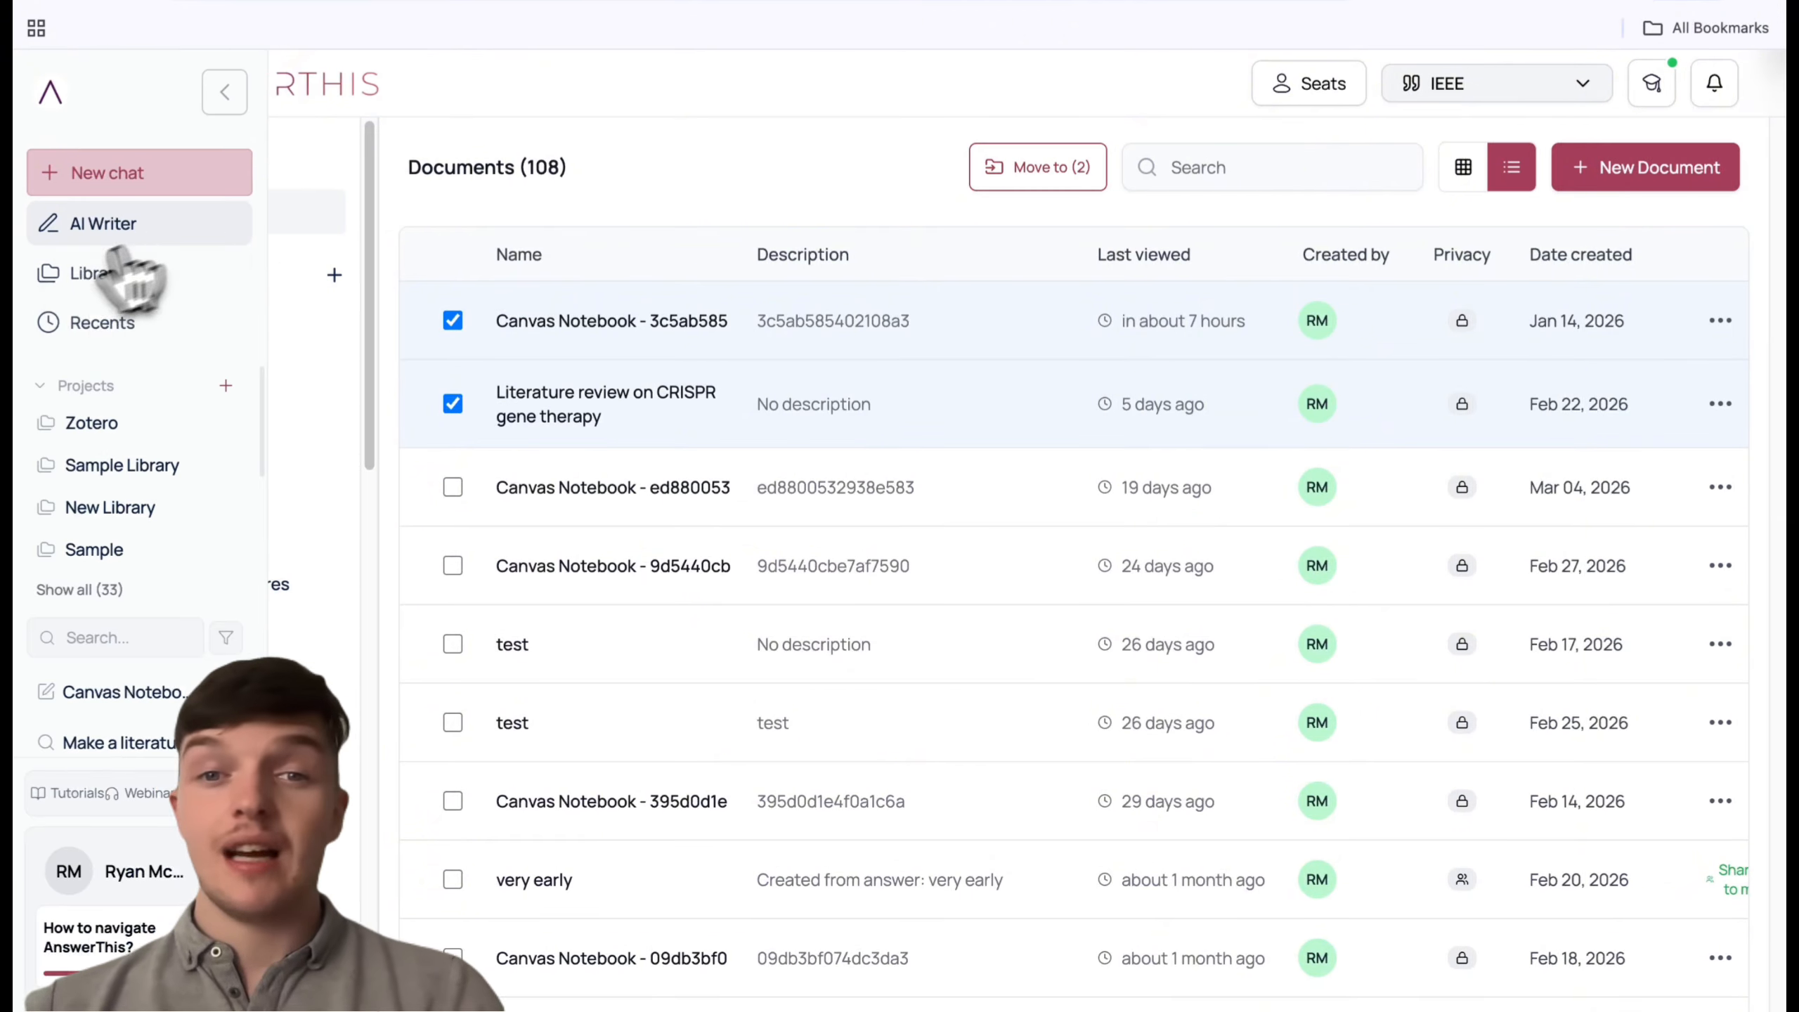
left_click(56, 326)
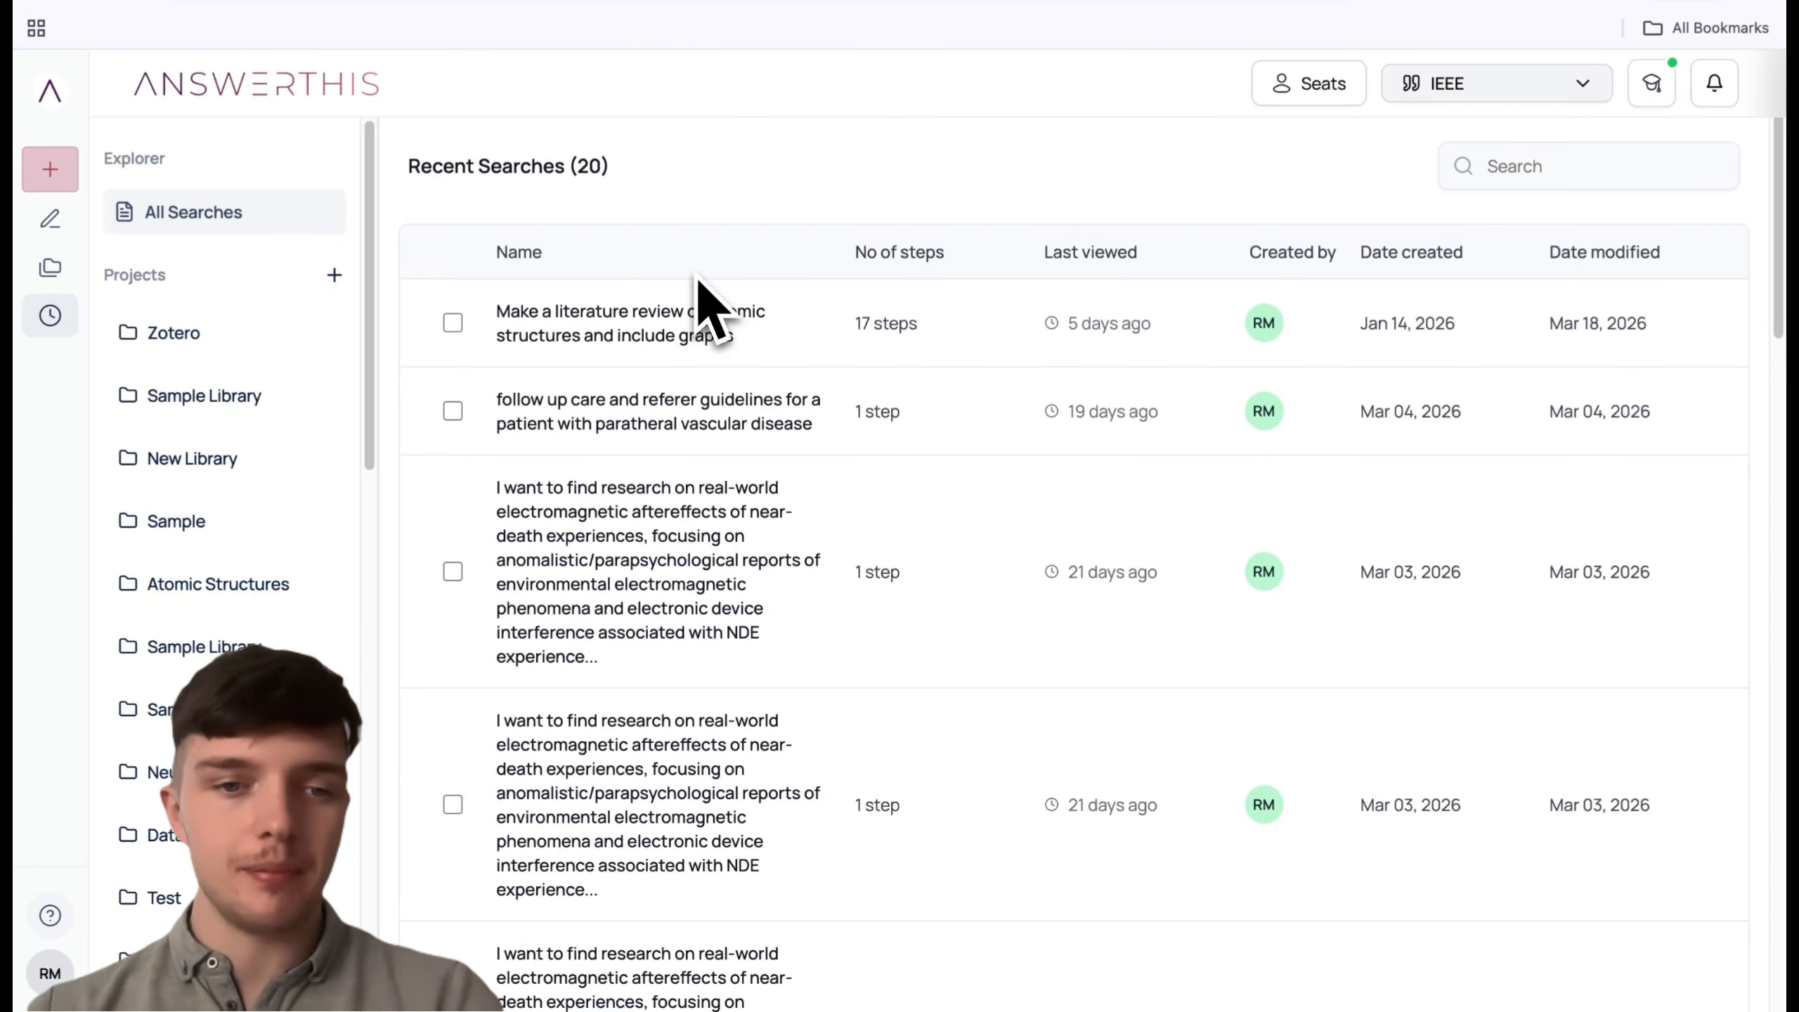
left_click(453, 322)
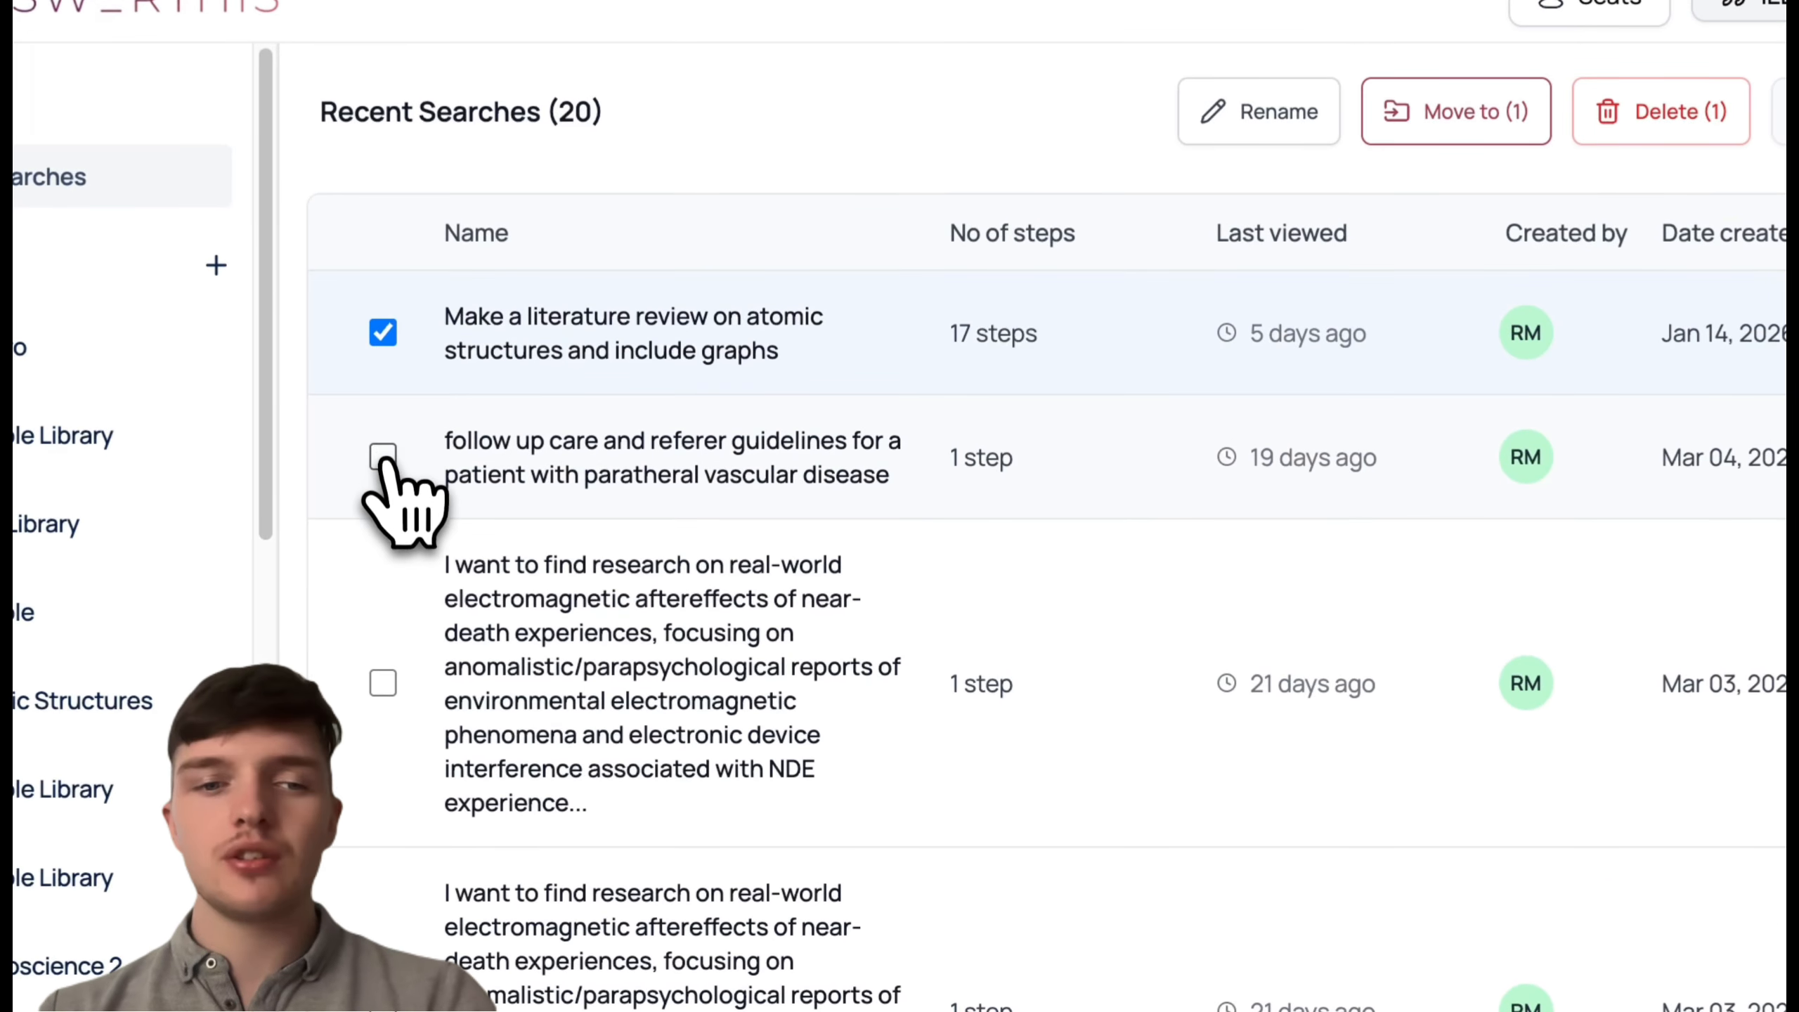
left_click(382, 457)
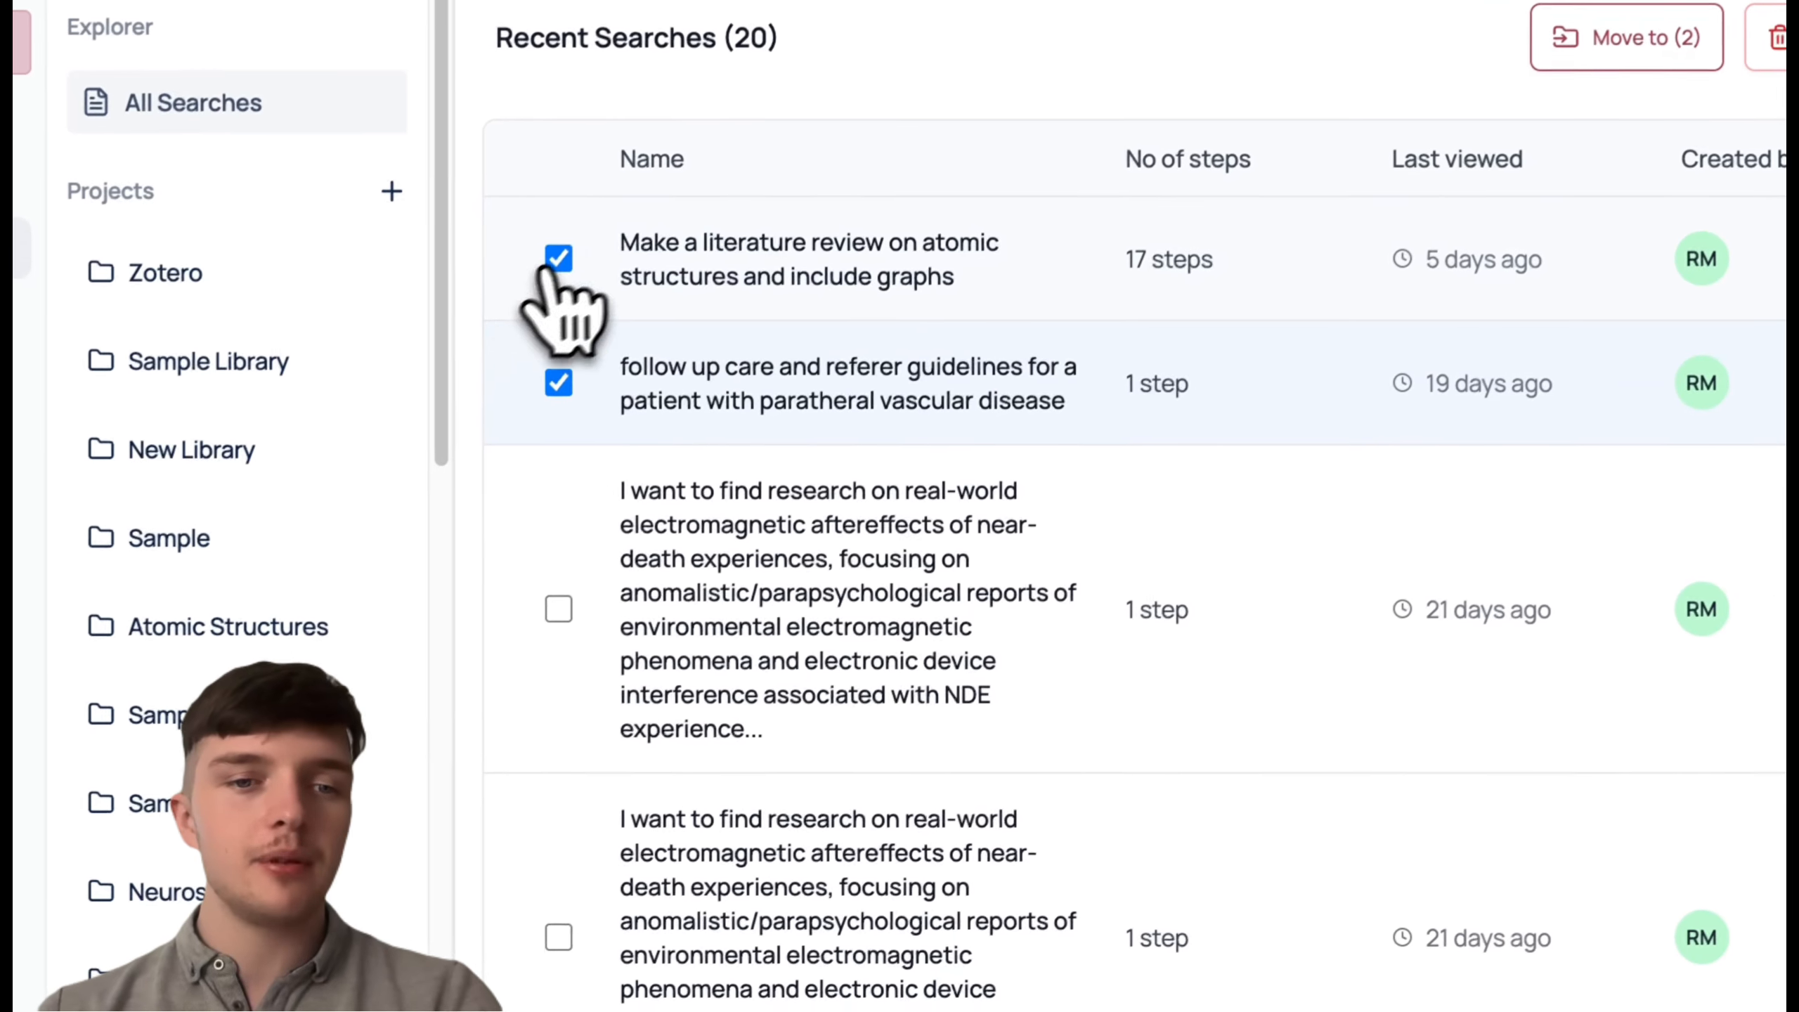
Step: Clear the selection of recent searches and show only those in the Atomic Structures project
left_click(243, 469)
left_click(562, 382)
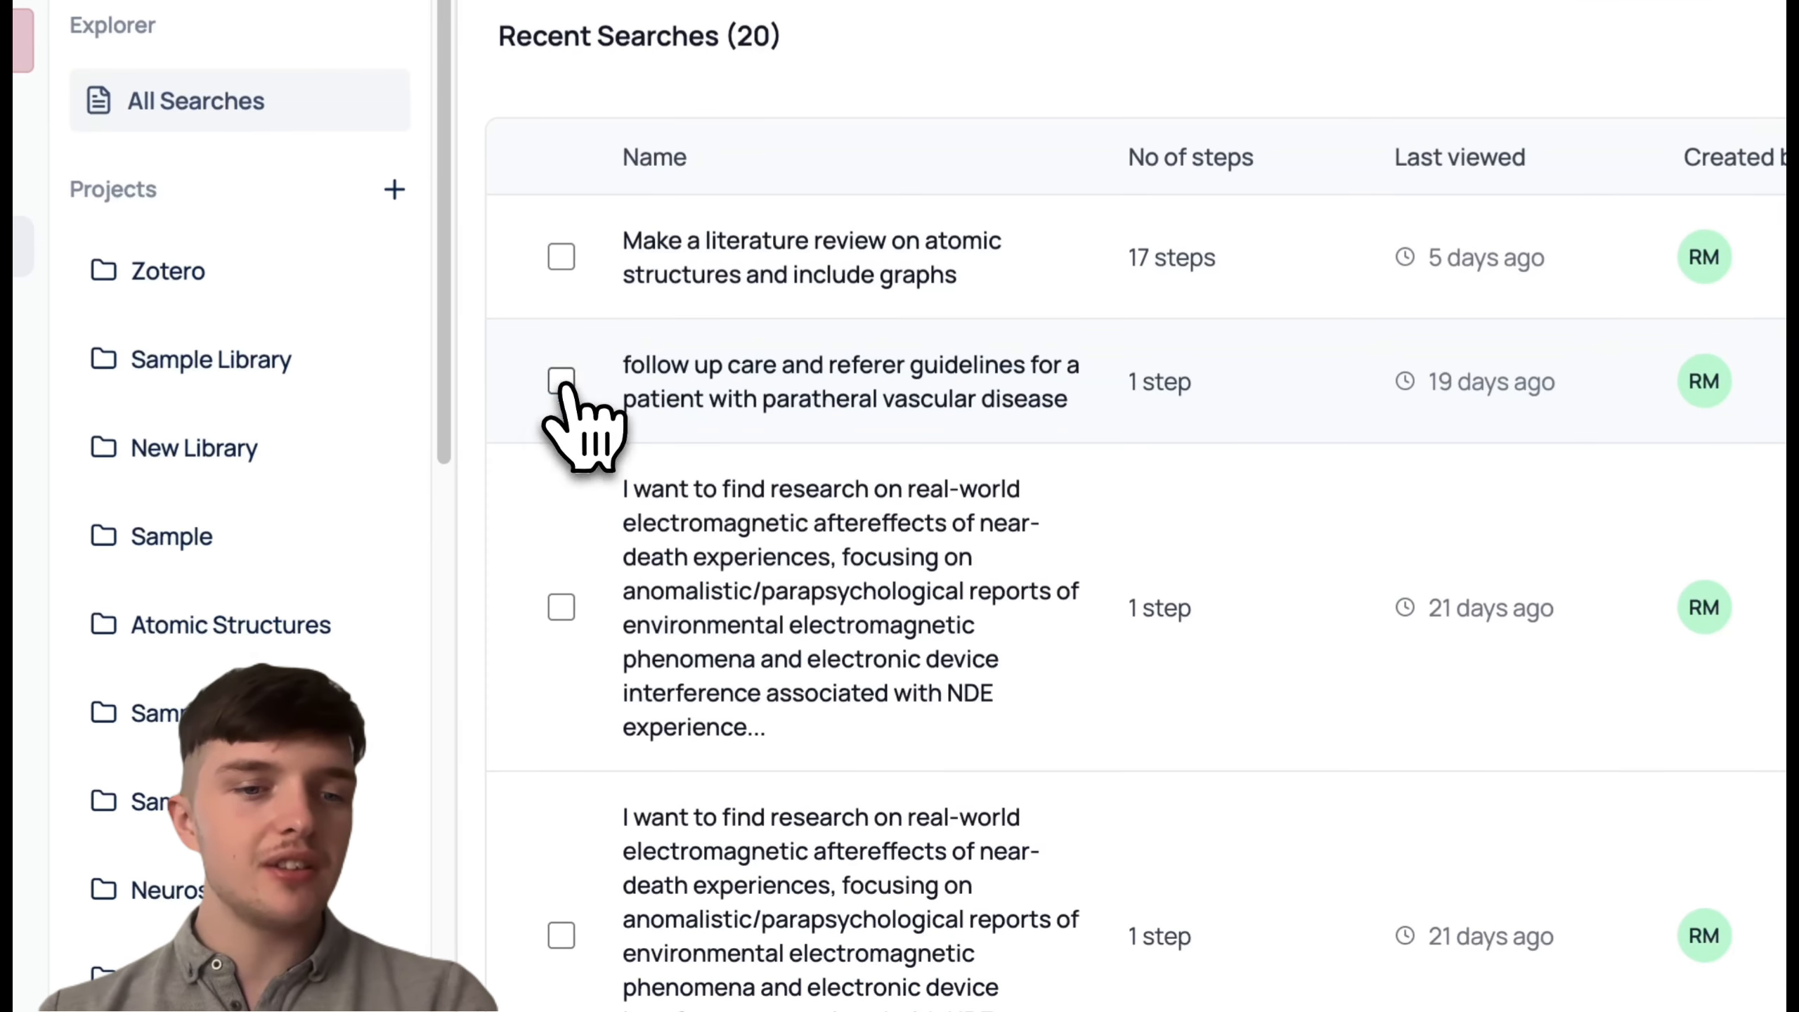
left_click(273, 649)
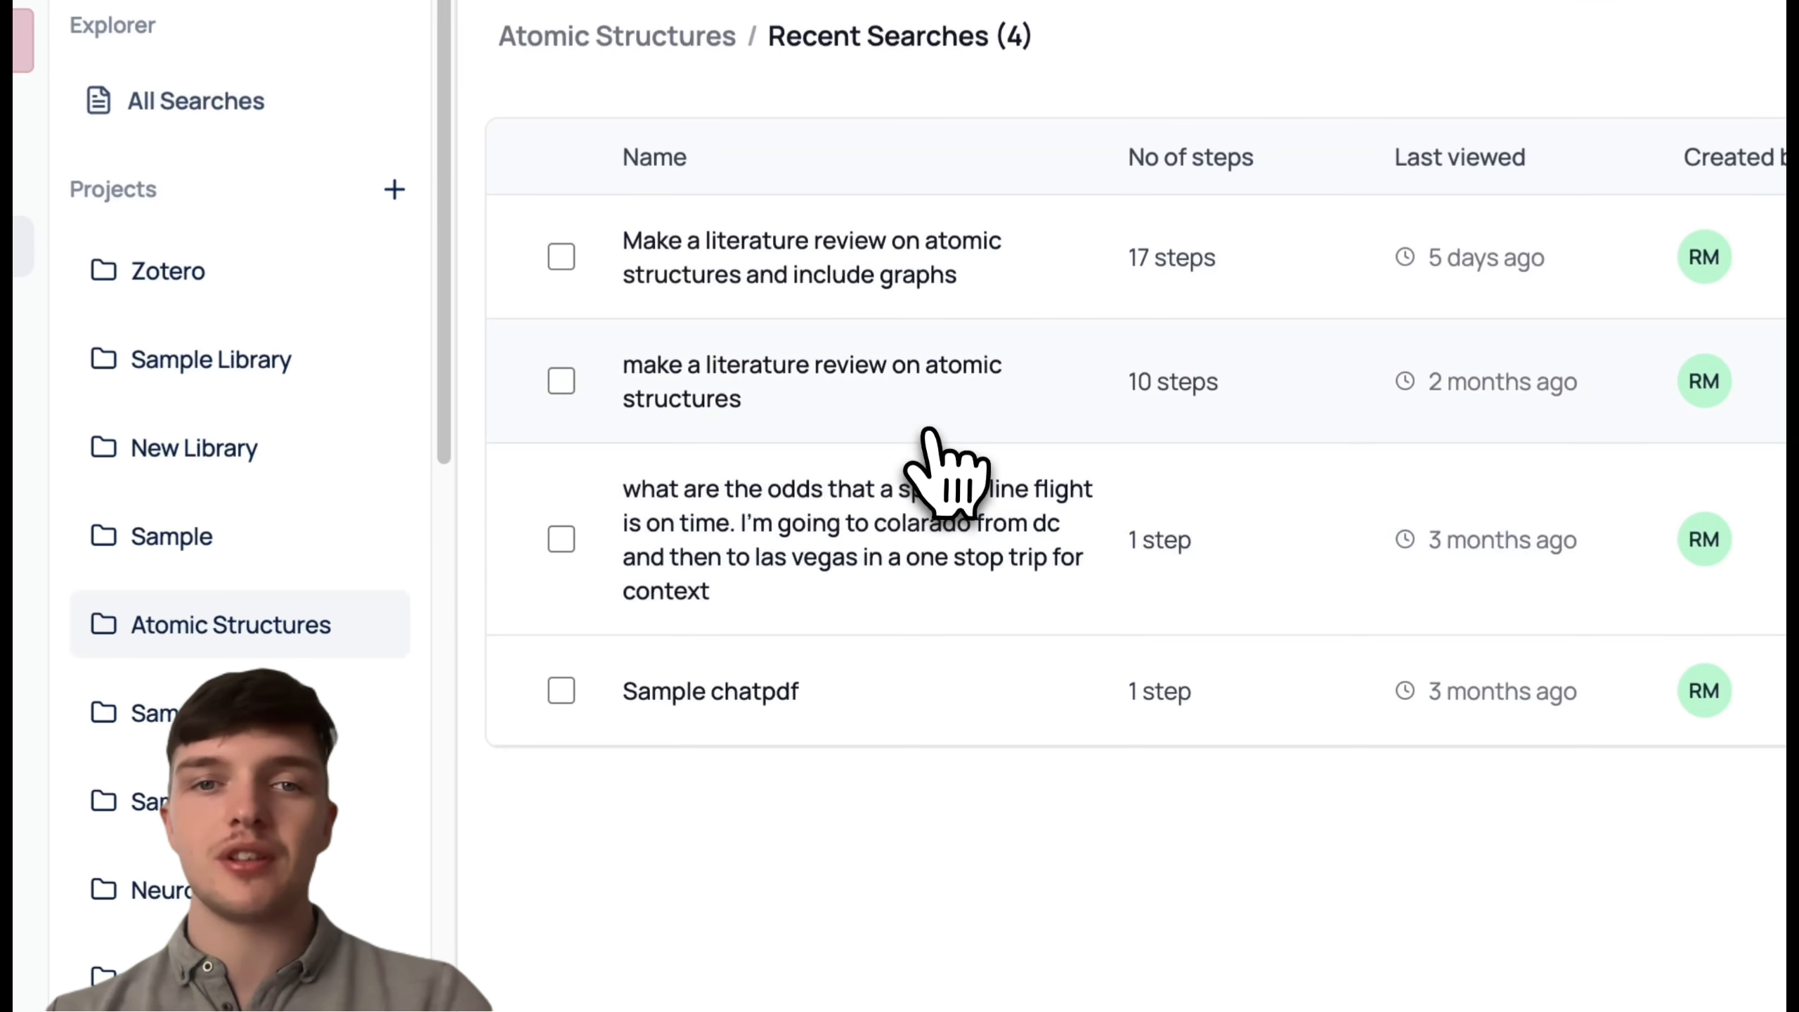